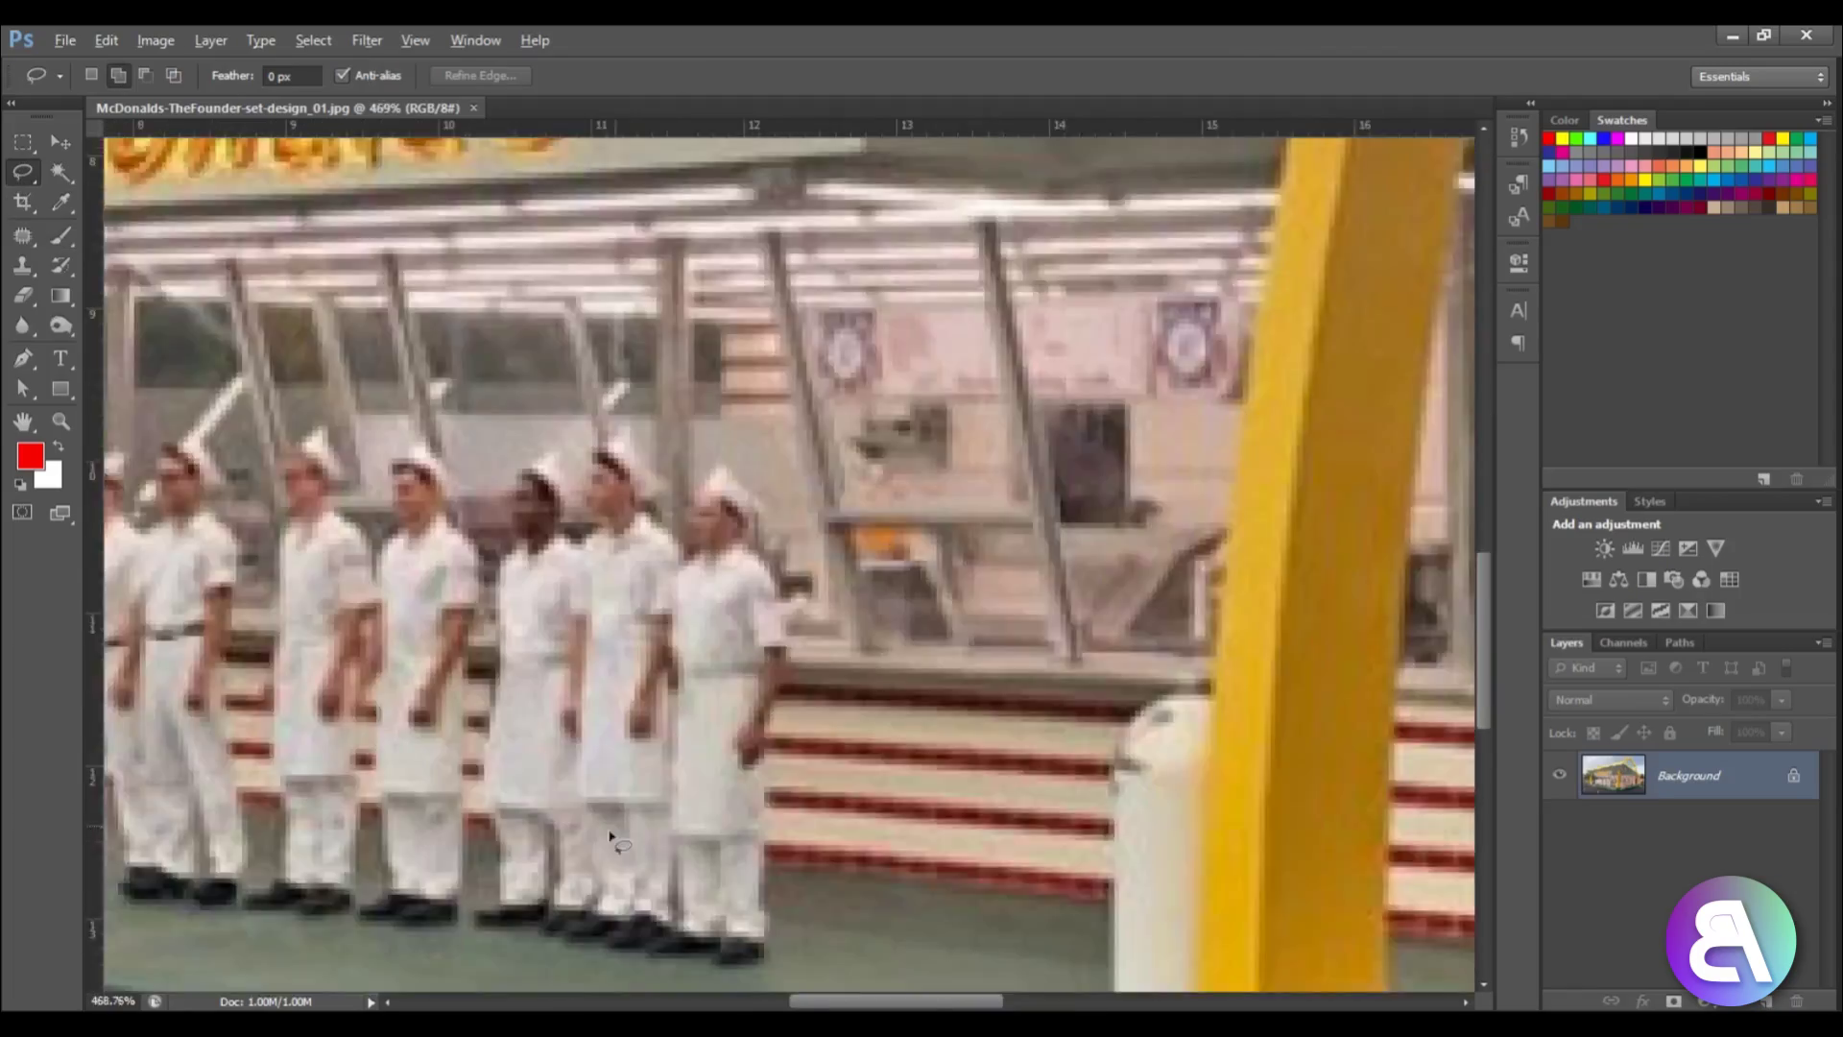
Lasso the rightmost worker in the photo, move the figure to the platform's front edge and resize it with Free Transform.
left_click_drag(693, 223, 615, 578)
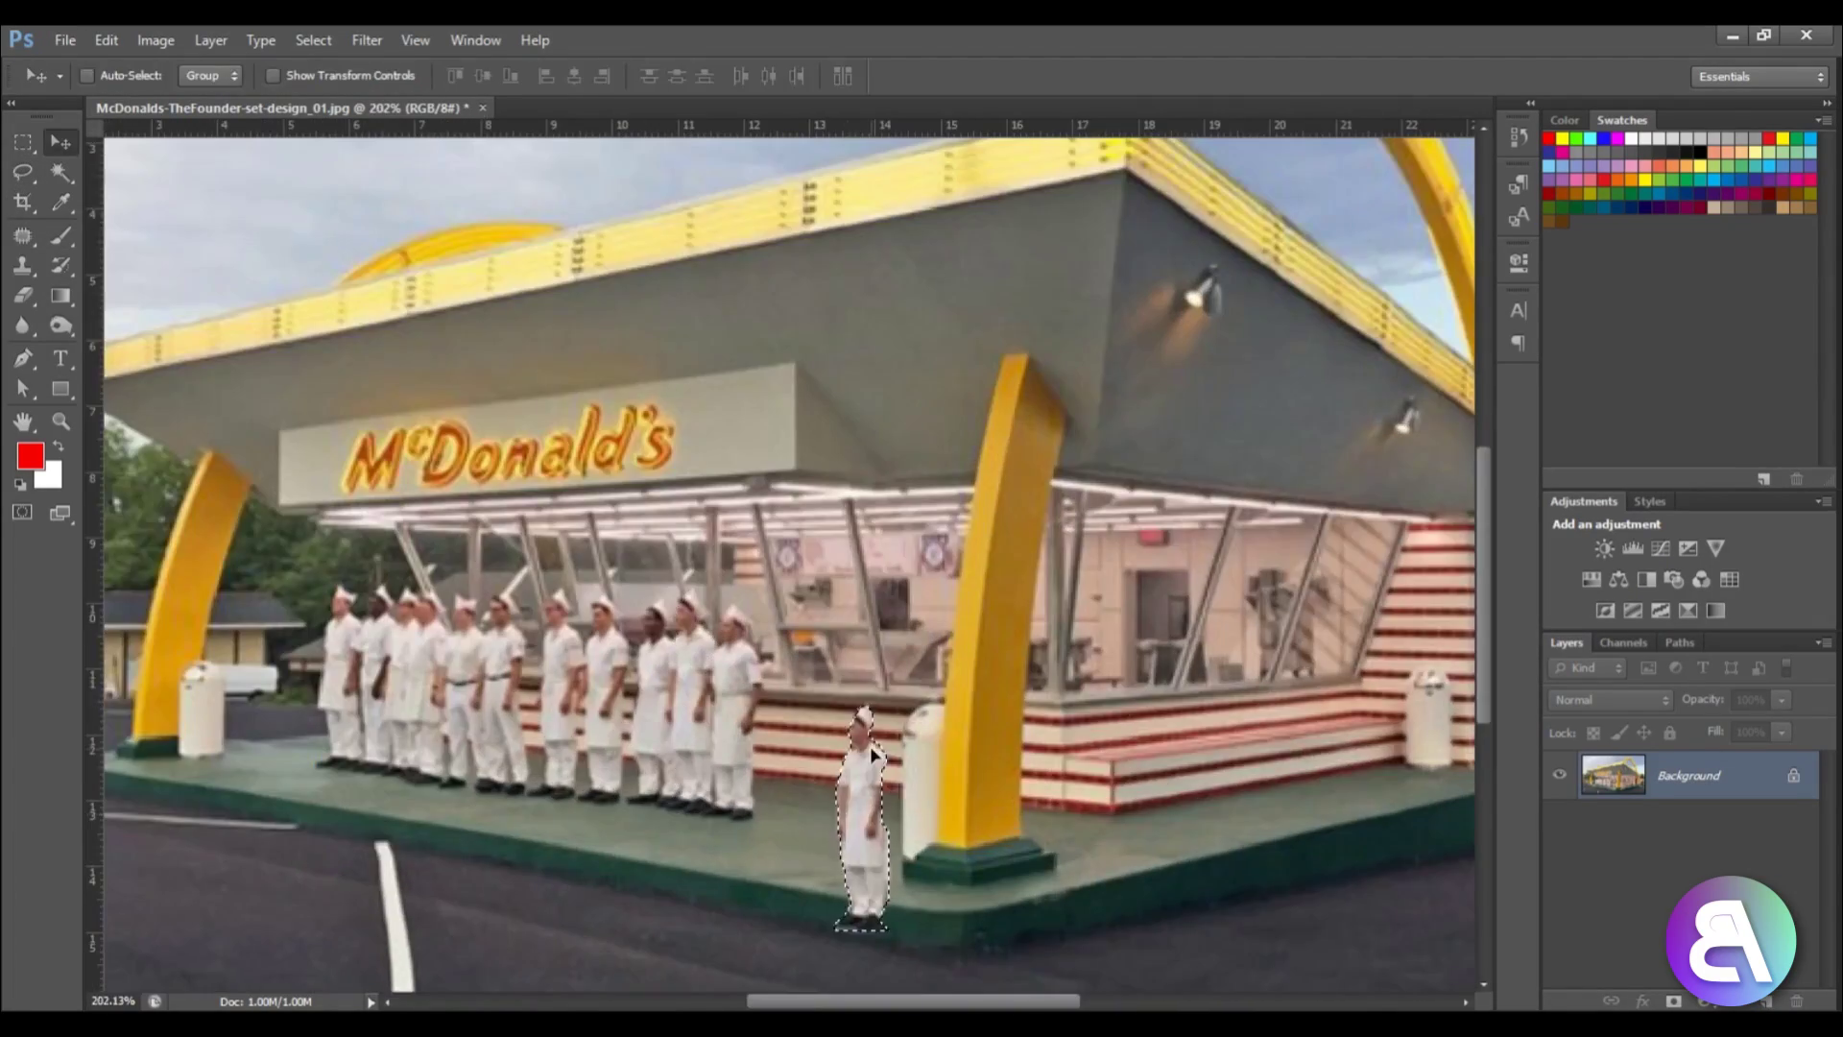
mouse_move(870, 746)
left_mouse_down()
mouse_move(759, 845)
mouse_move(845, 878)
mouse_move(1401, 791)
mouse_move(917, 843)
left_mouse_up()
key("ctrl+t")
left_click_drag(1032, 797, 922, 730)
key("Return")
Duplicate the worker figure up the building and along the platform's front edge as a scale reference, and deselect it.
left_click_drag(871, 881, 886, 357, "alt")
mouse_move(886, 357)
left_mouse_down("alt")
mouse_move(1385, 724)
mouse_move(844, 902)
left_mouse_up("alt")
key("ctrl+t")
left_click_drag(868, 744, 730, 816)
left_click(1155, 76)
left_click_drag(778, 893, 600, 857, "alt")
left_click_drag(600, 857, 430, 827, "alt")
left_click_drag(430, 827, 251, 796, "alt")
key("ctrl+d")
Paint red brush marks over the building photo to outline its main proportions.
key("l")
left_click(60, 236)
mouse_move(820, 866)
left_mouse_down()
mouse_move(759, 563)
mouse_move(872, 219)
left_mouse_up()
mouse_move(597, 528)
left_mouse_down()
mouse_move(608, 586)
mouse_move(651, 629)
left_mouse_up()
left_click_drag(697, 503, 700, 601)
left_click_drag(729, 504, 767, 502)
left_click_drag(963, 941, 1188, 884)
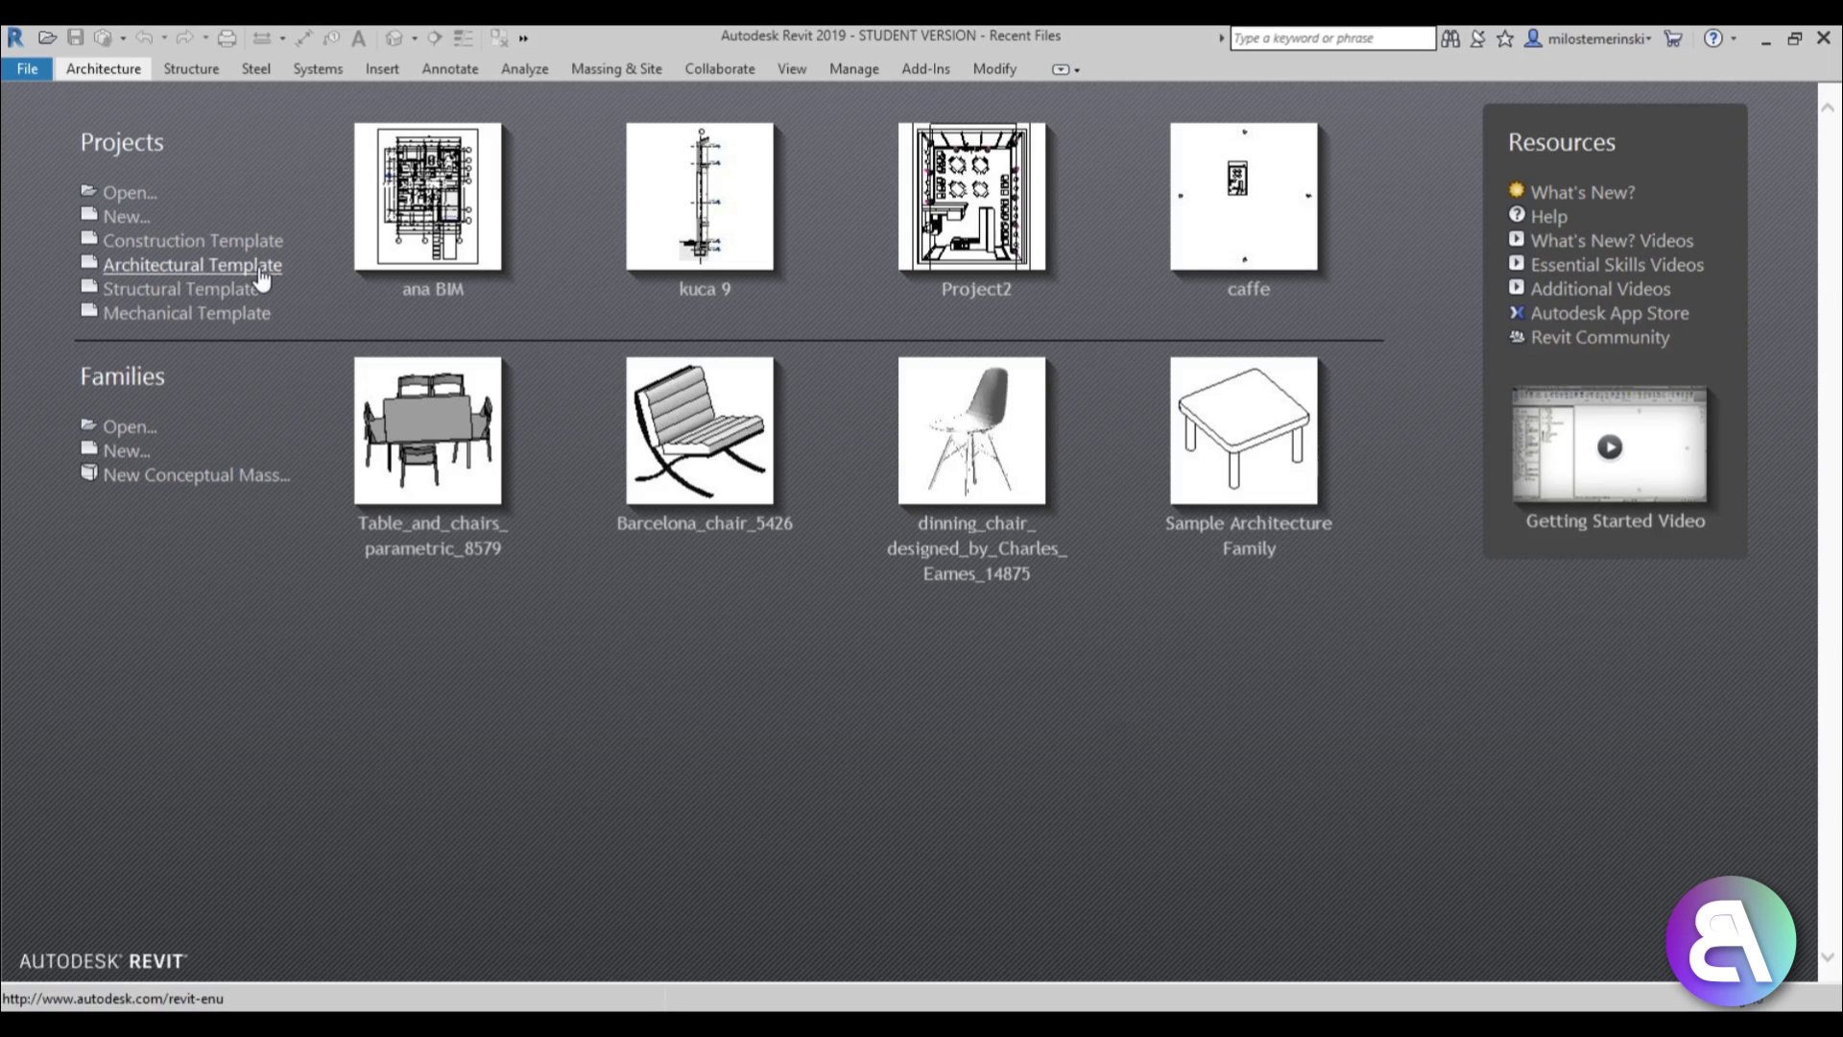
Switch to Revit, create a project from the Architectural Template and set its length units to Meters.
left_click(260, 274)
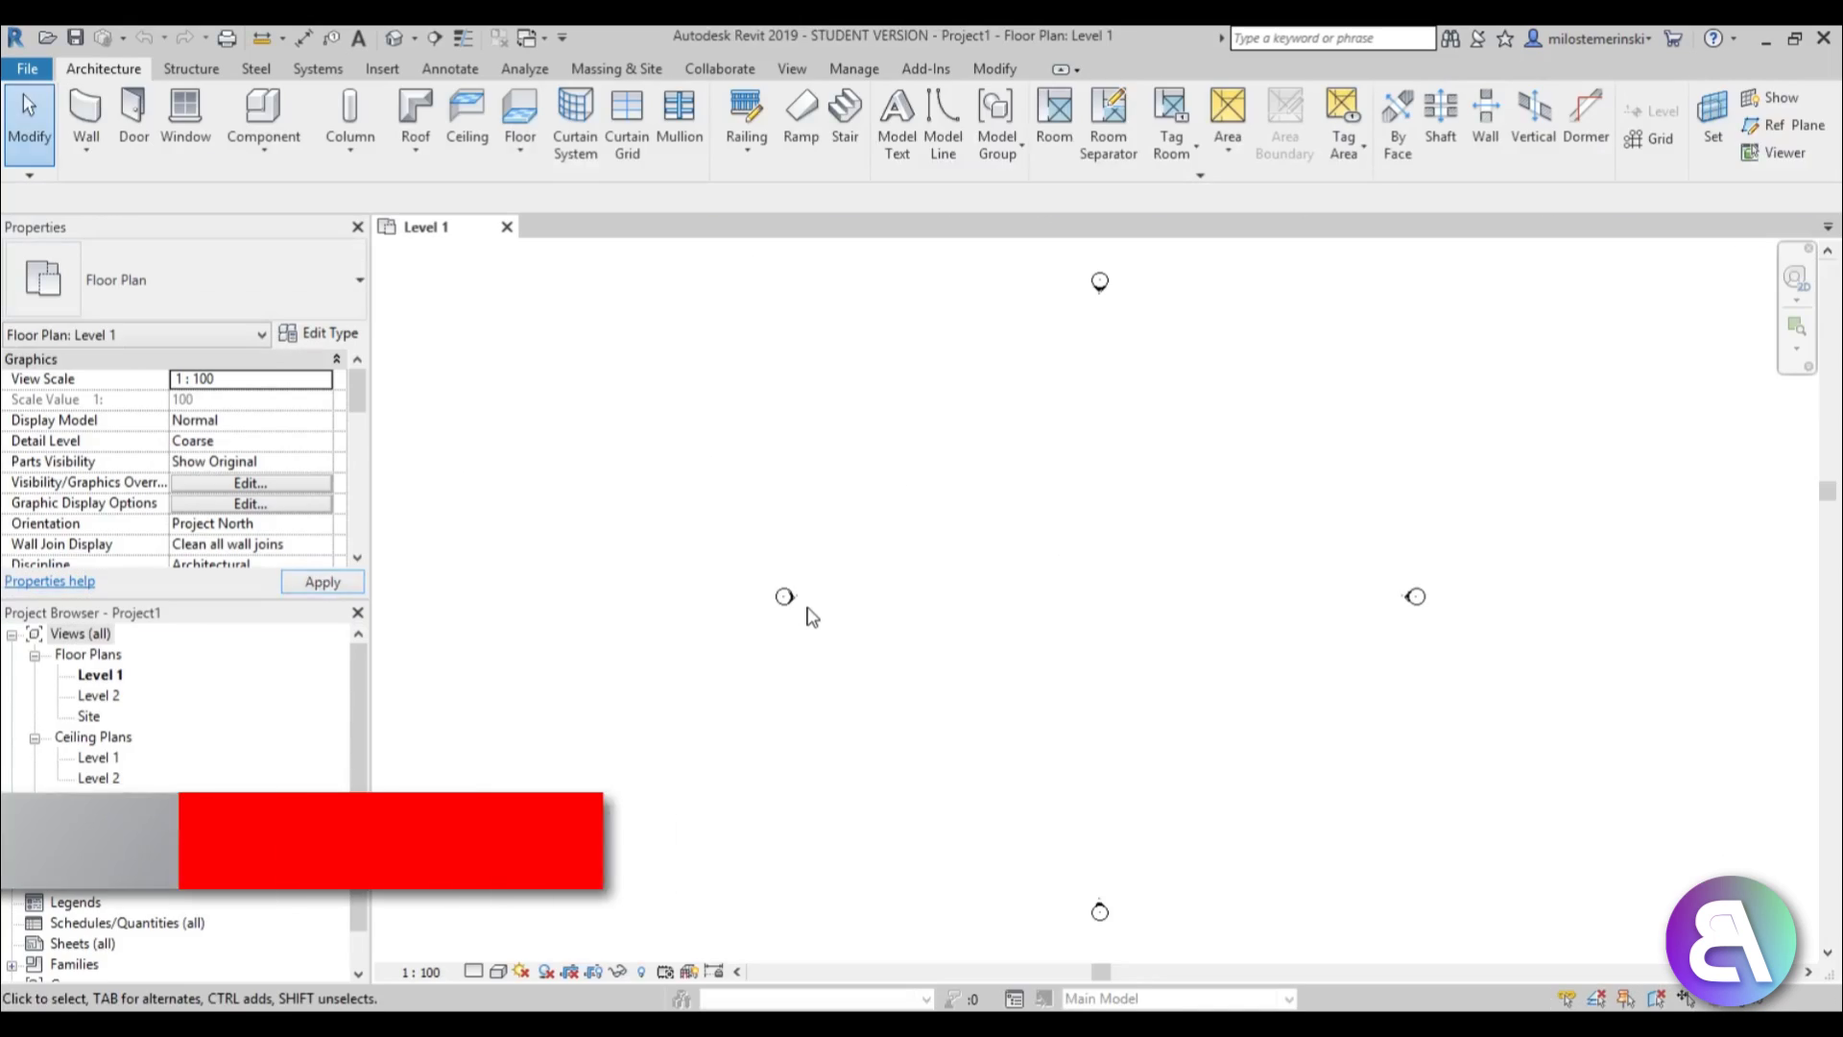
key("u")
key("n")
left_click(938, 356)
left_click(922, 397)
left_click(875, 474)
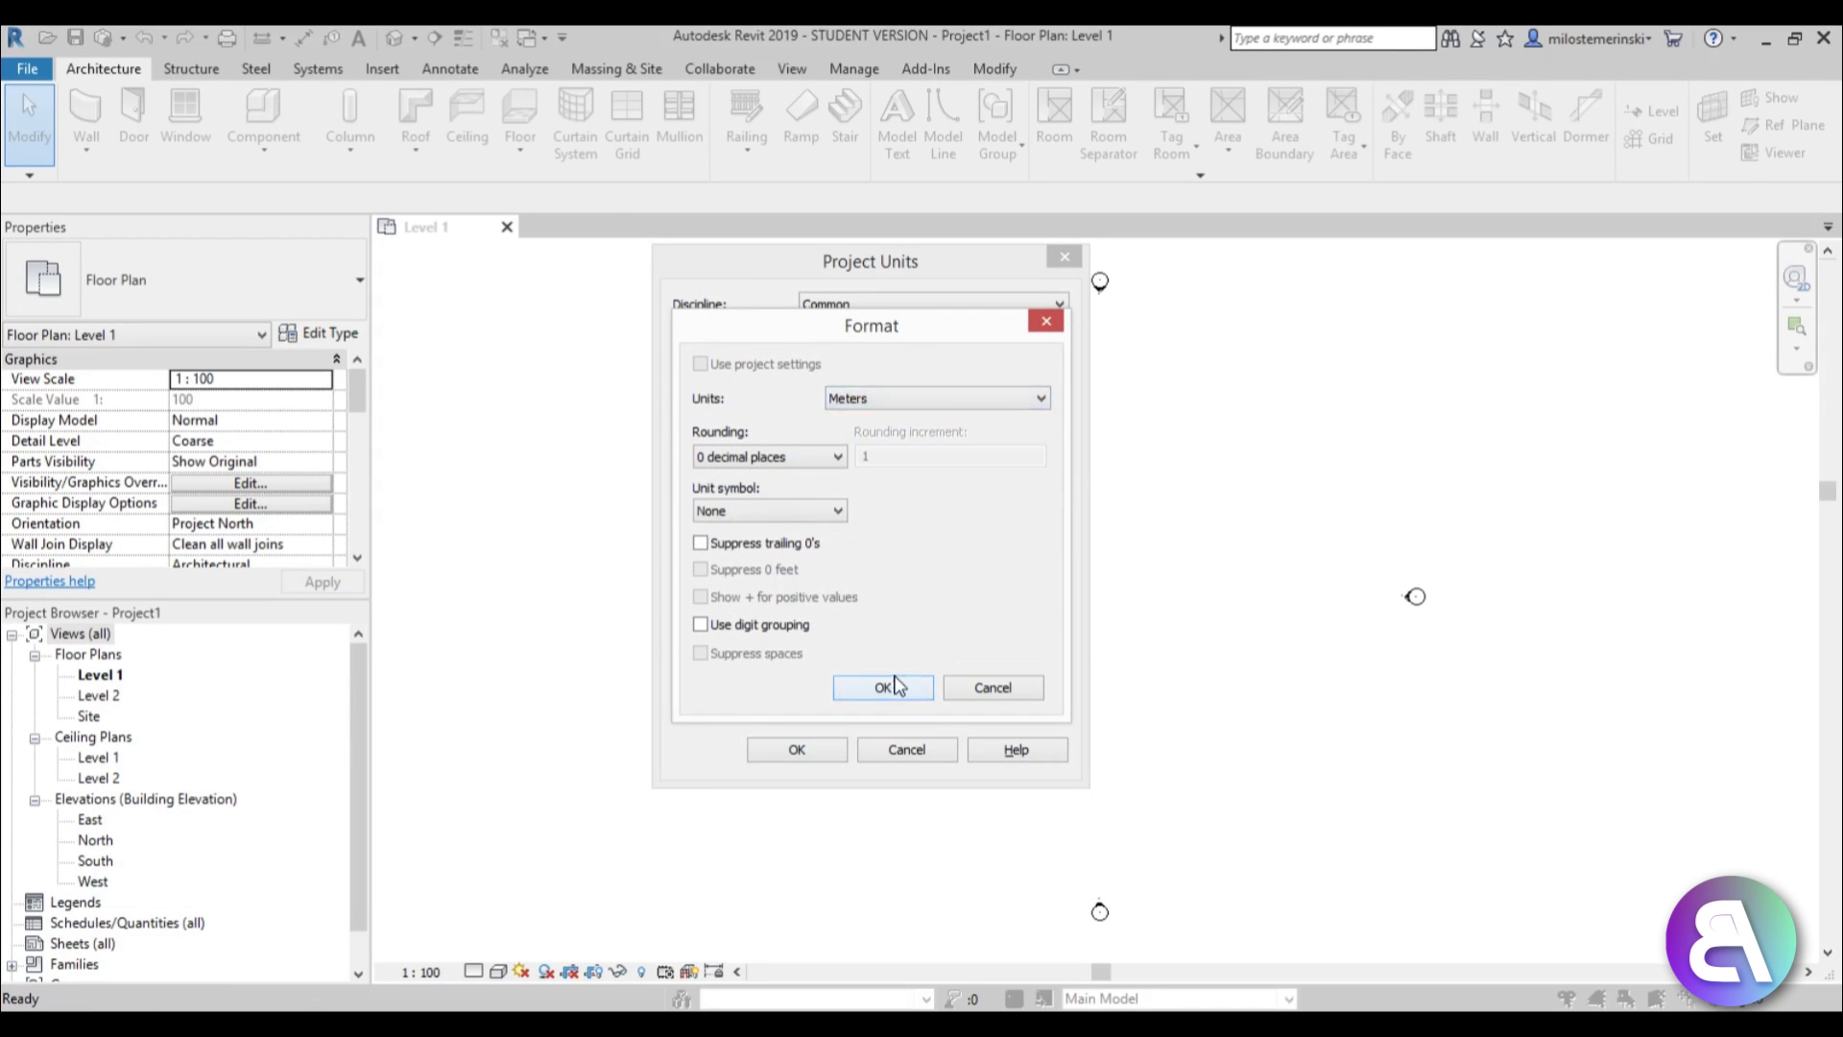
left_click(883, 686)
left_click(797, 748)
Open the South elevation and set the elevation of Level 2 to 3.5 m.
middle_click_drag(1164, 630, 943, 666)
double_click(97, 862)
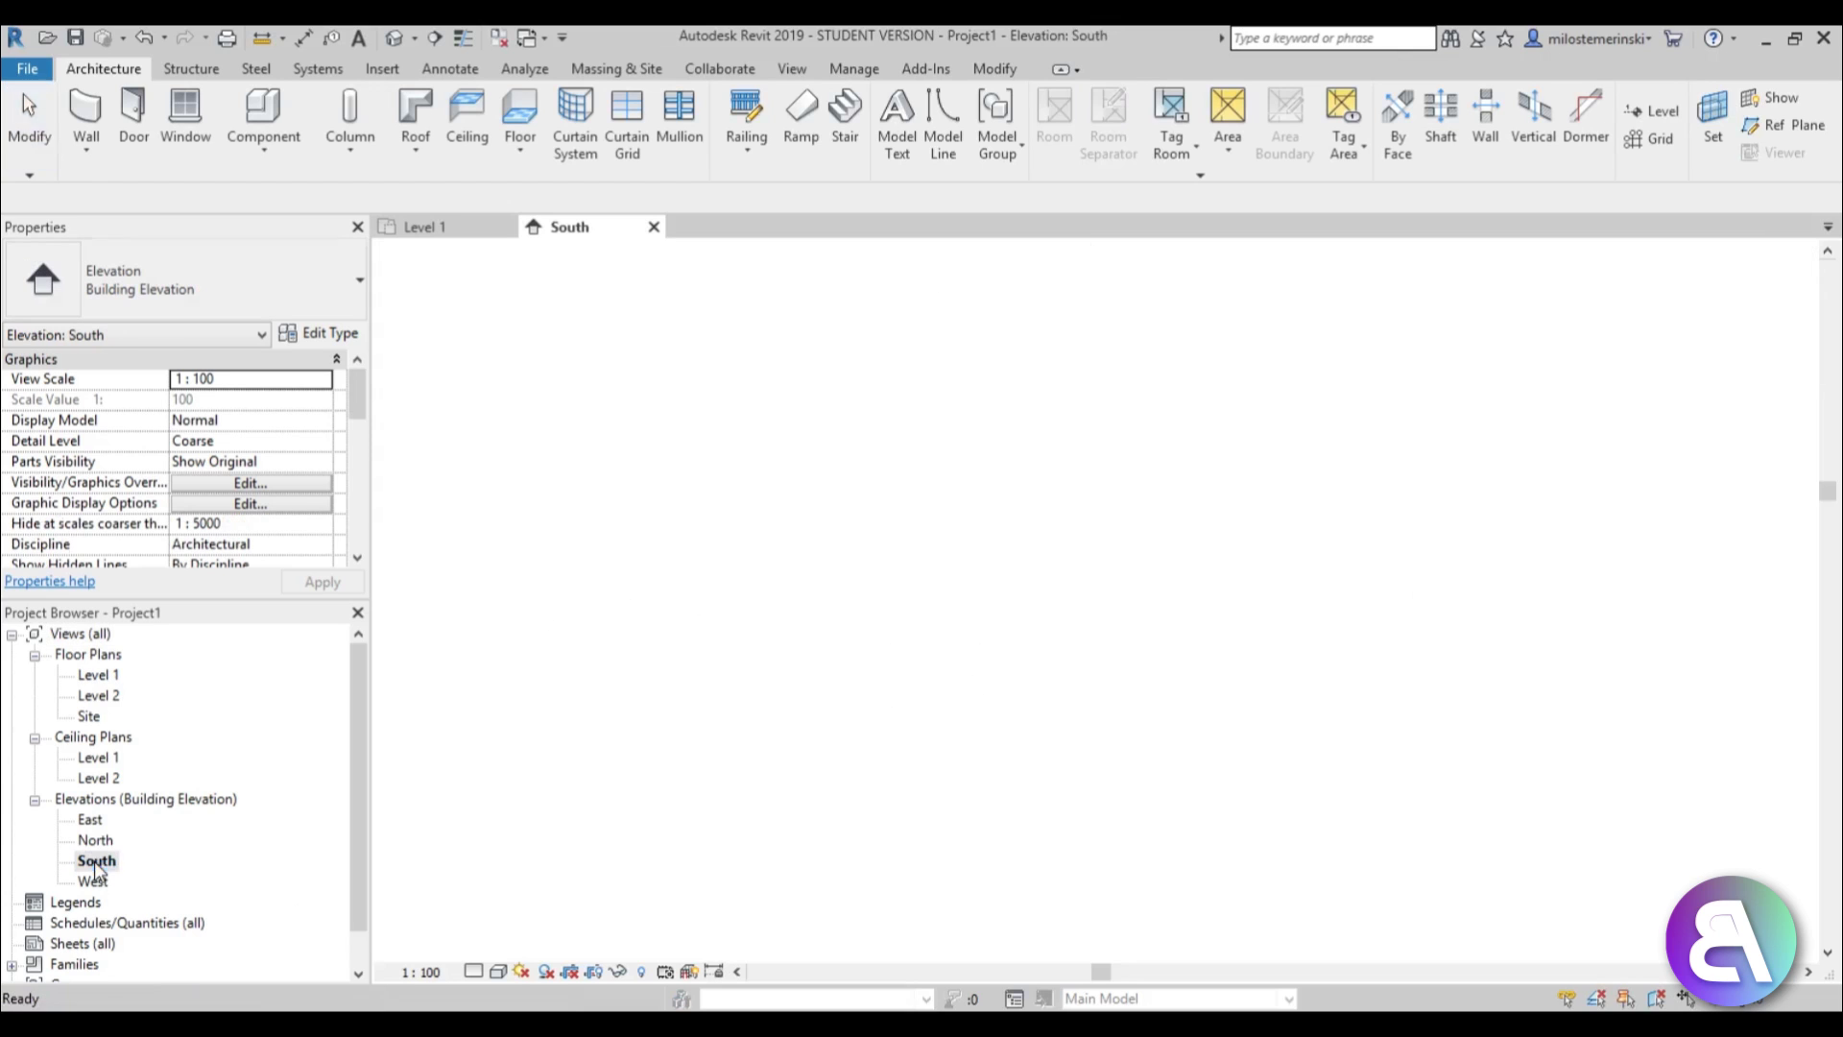
double_click(1488, 542)
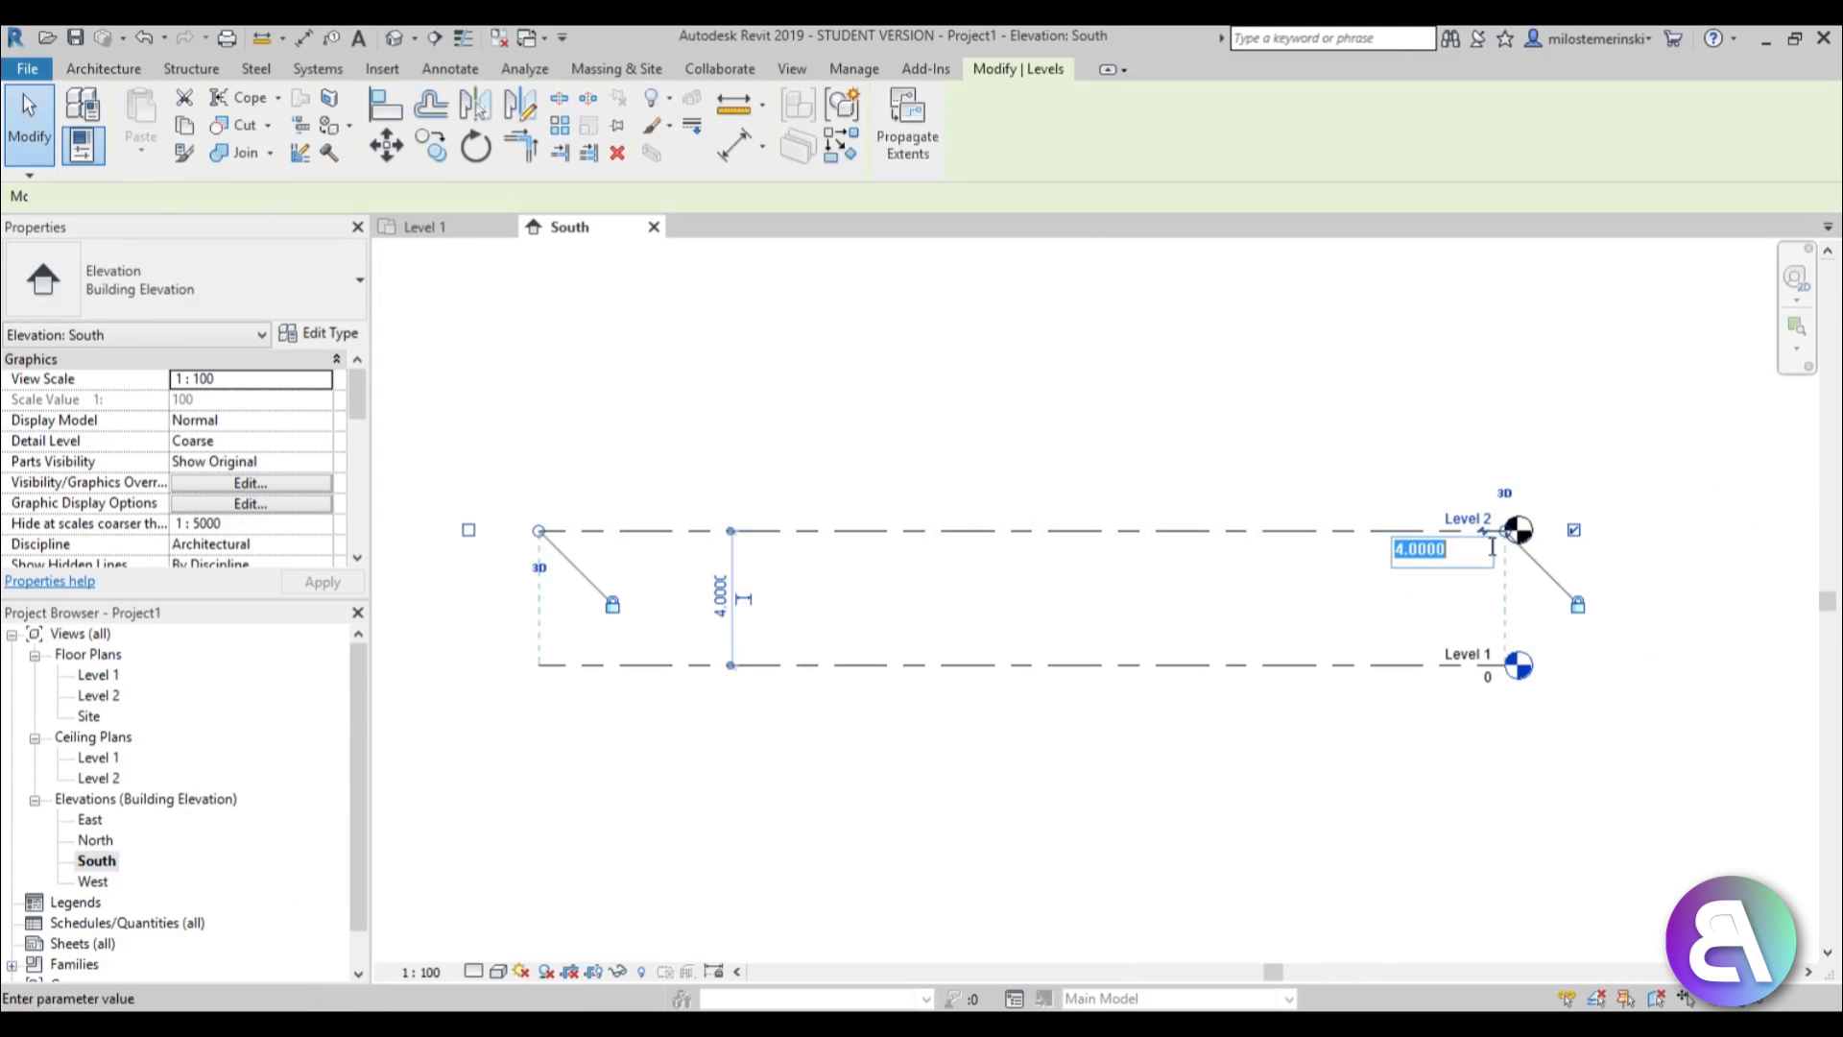
type("3.5")
key("Return")
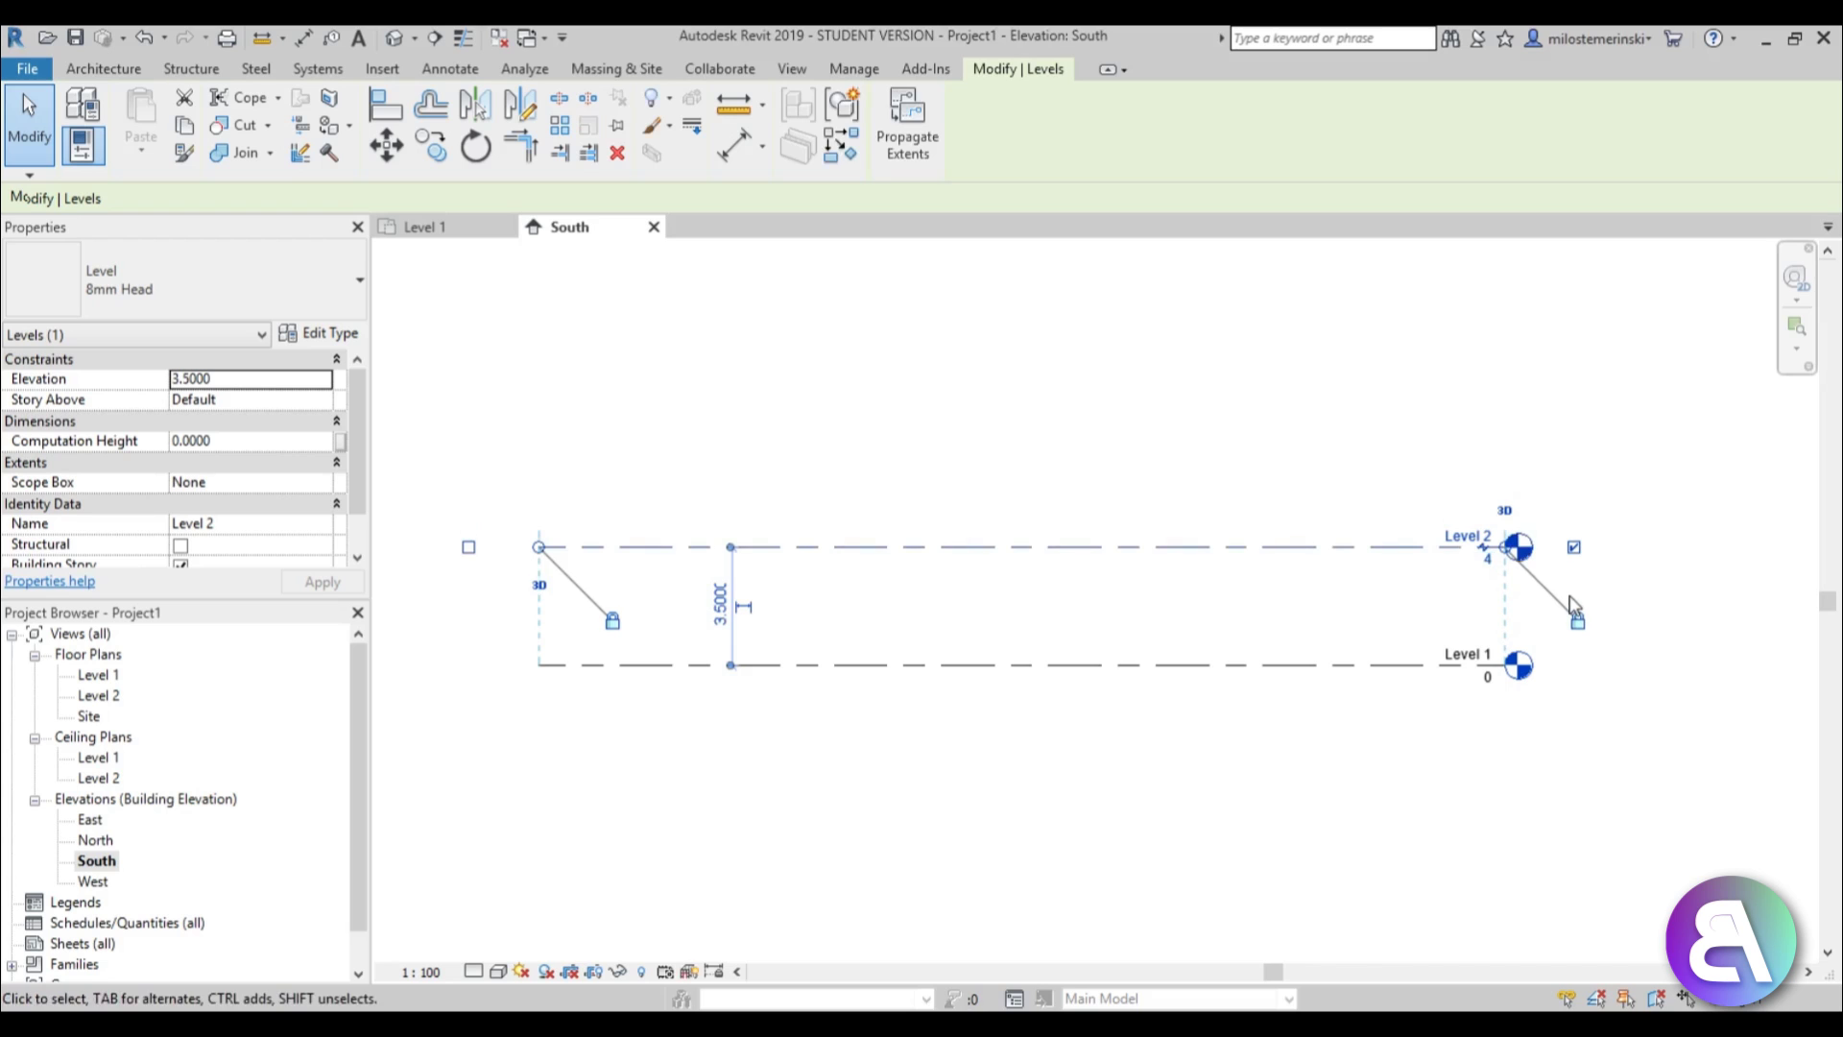
left_click(965, 415)
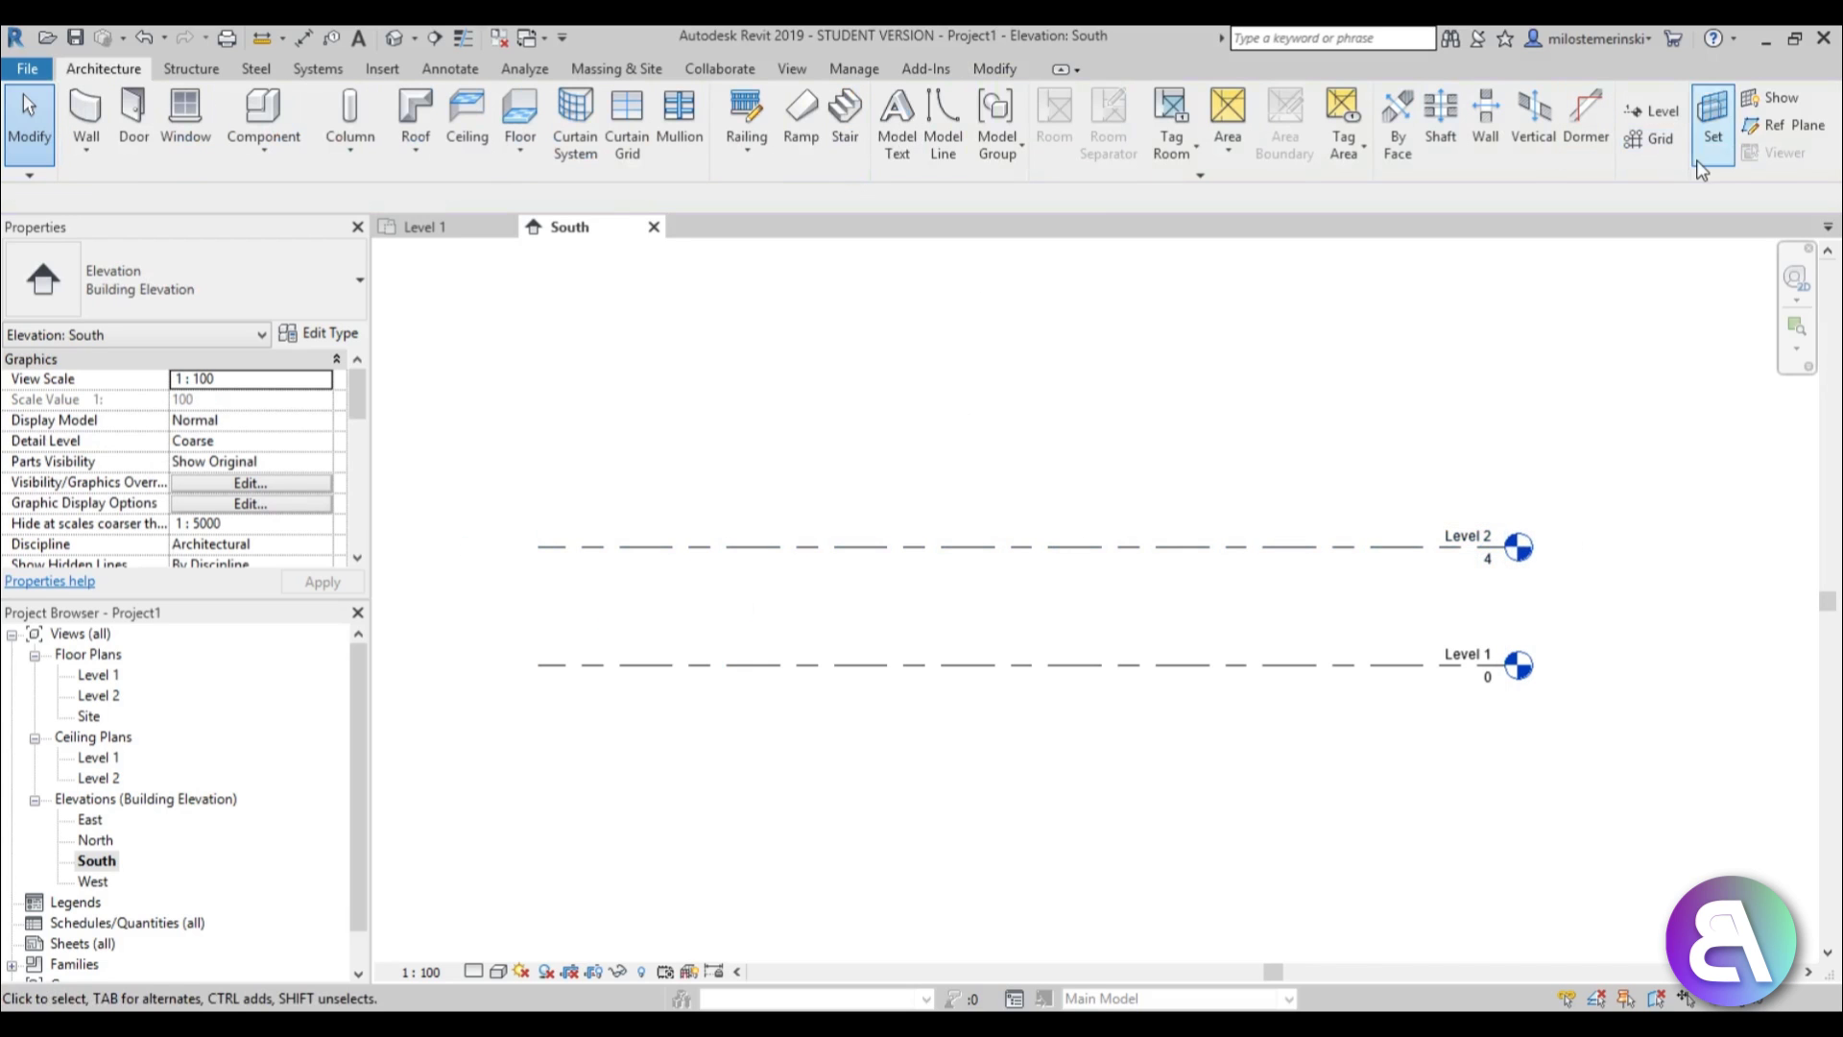
Add a third level aligned with the existing ones and set its elevation about 2 m above Level 2.
key("l")
key("l")
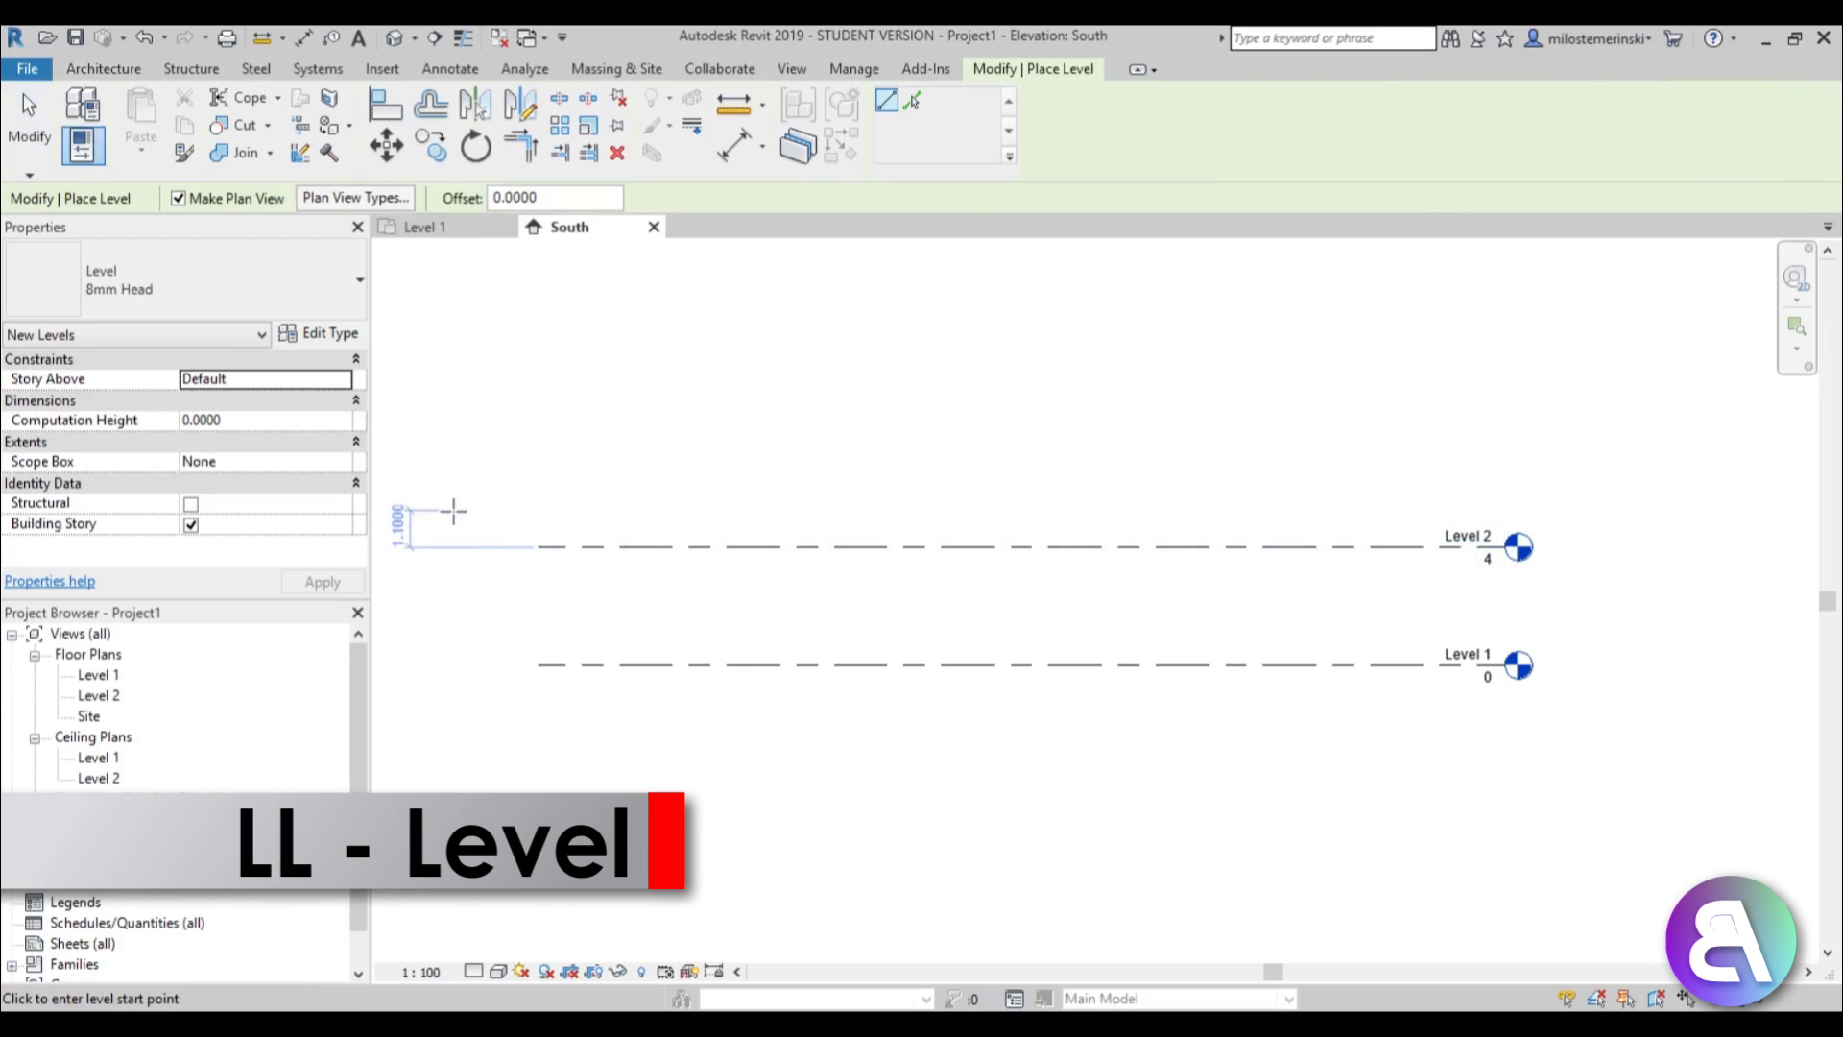
left_click(537, 448)
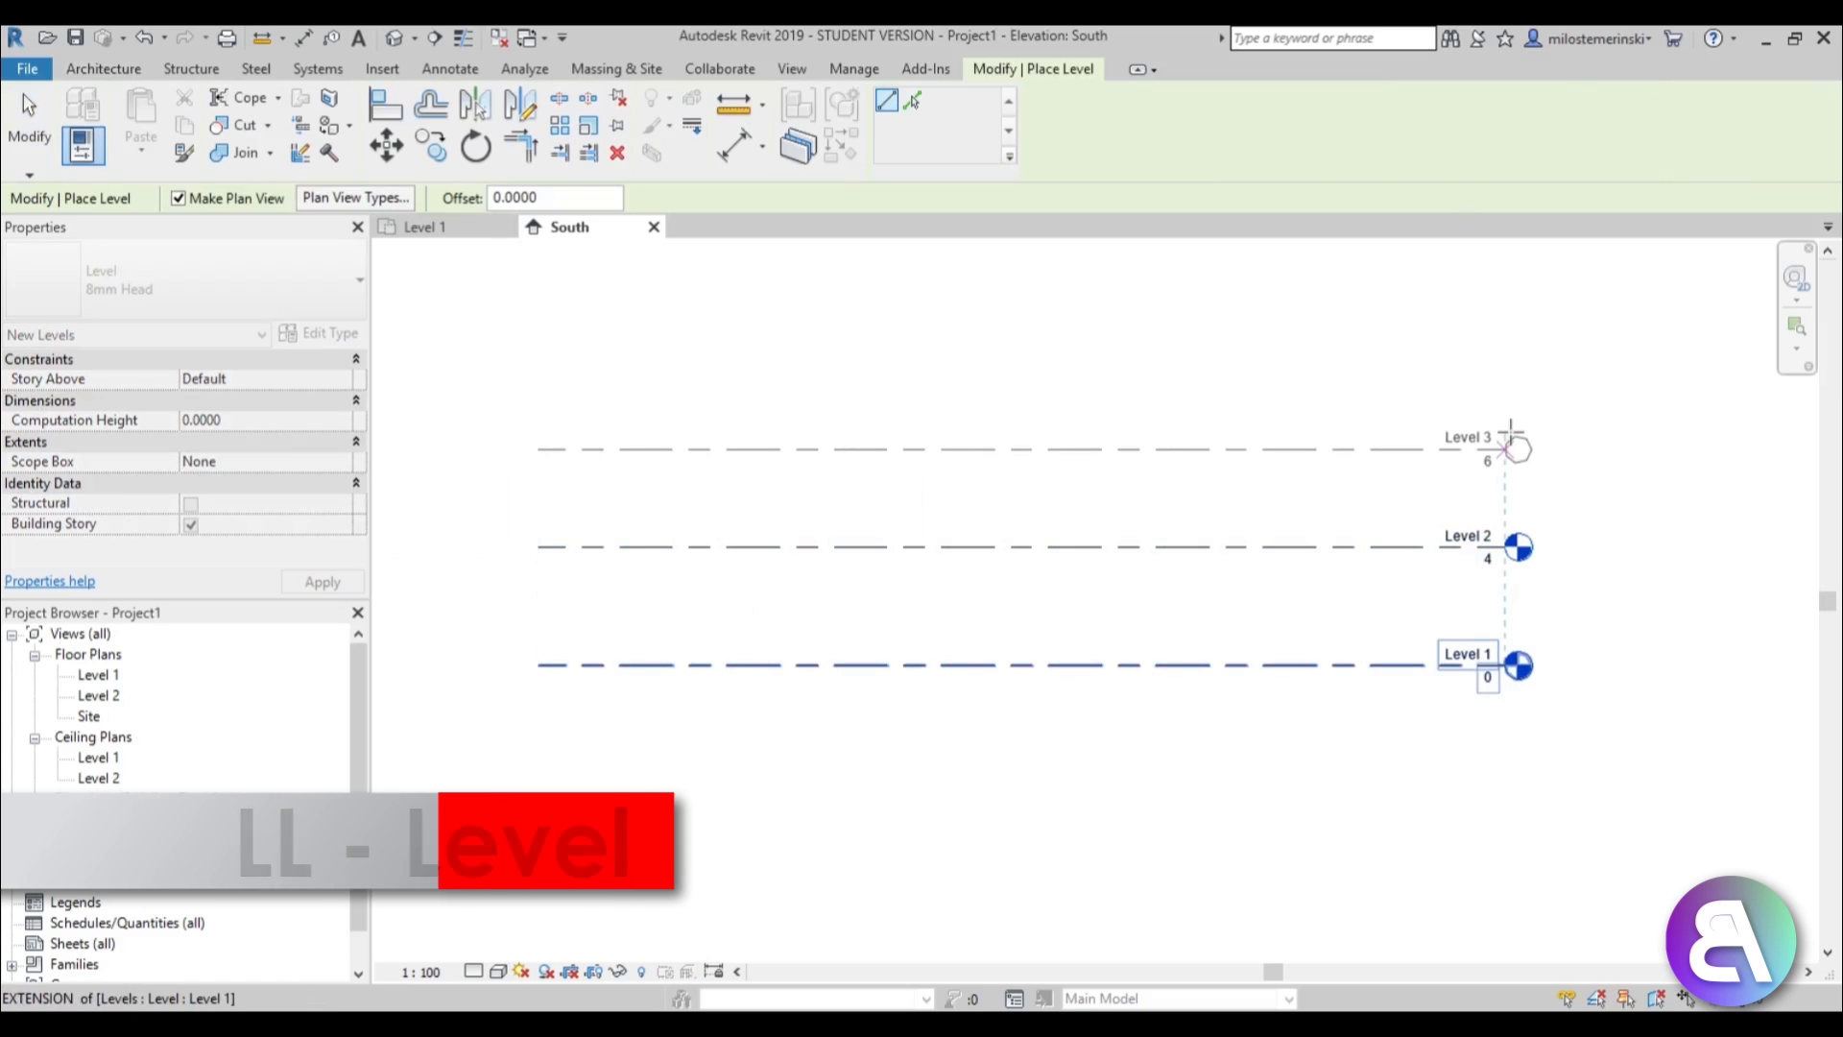
left_click(1505, 432)
key("Escape")
left_click(1487, 462)
left_click(1488, 462)
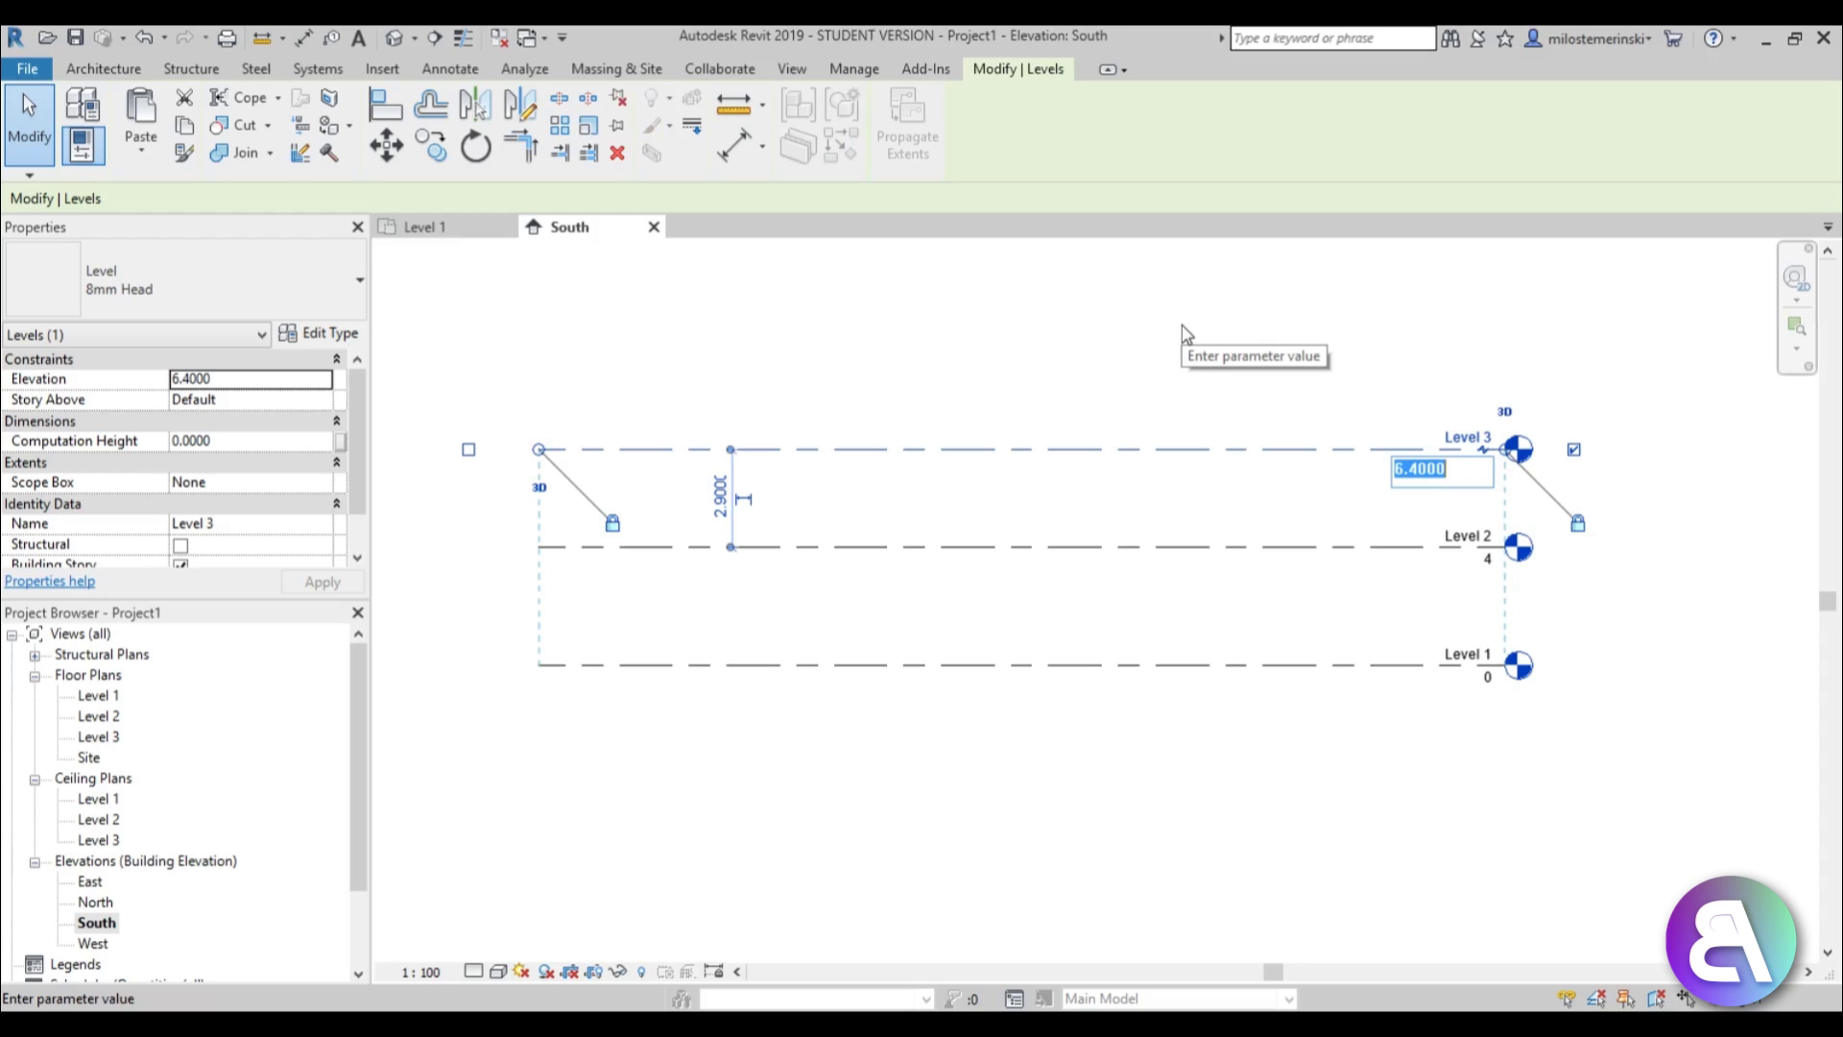
type("6")
key("Return")
key("Escape")
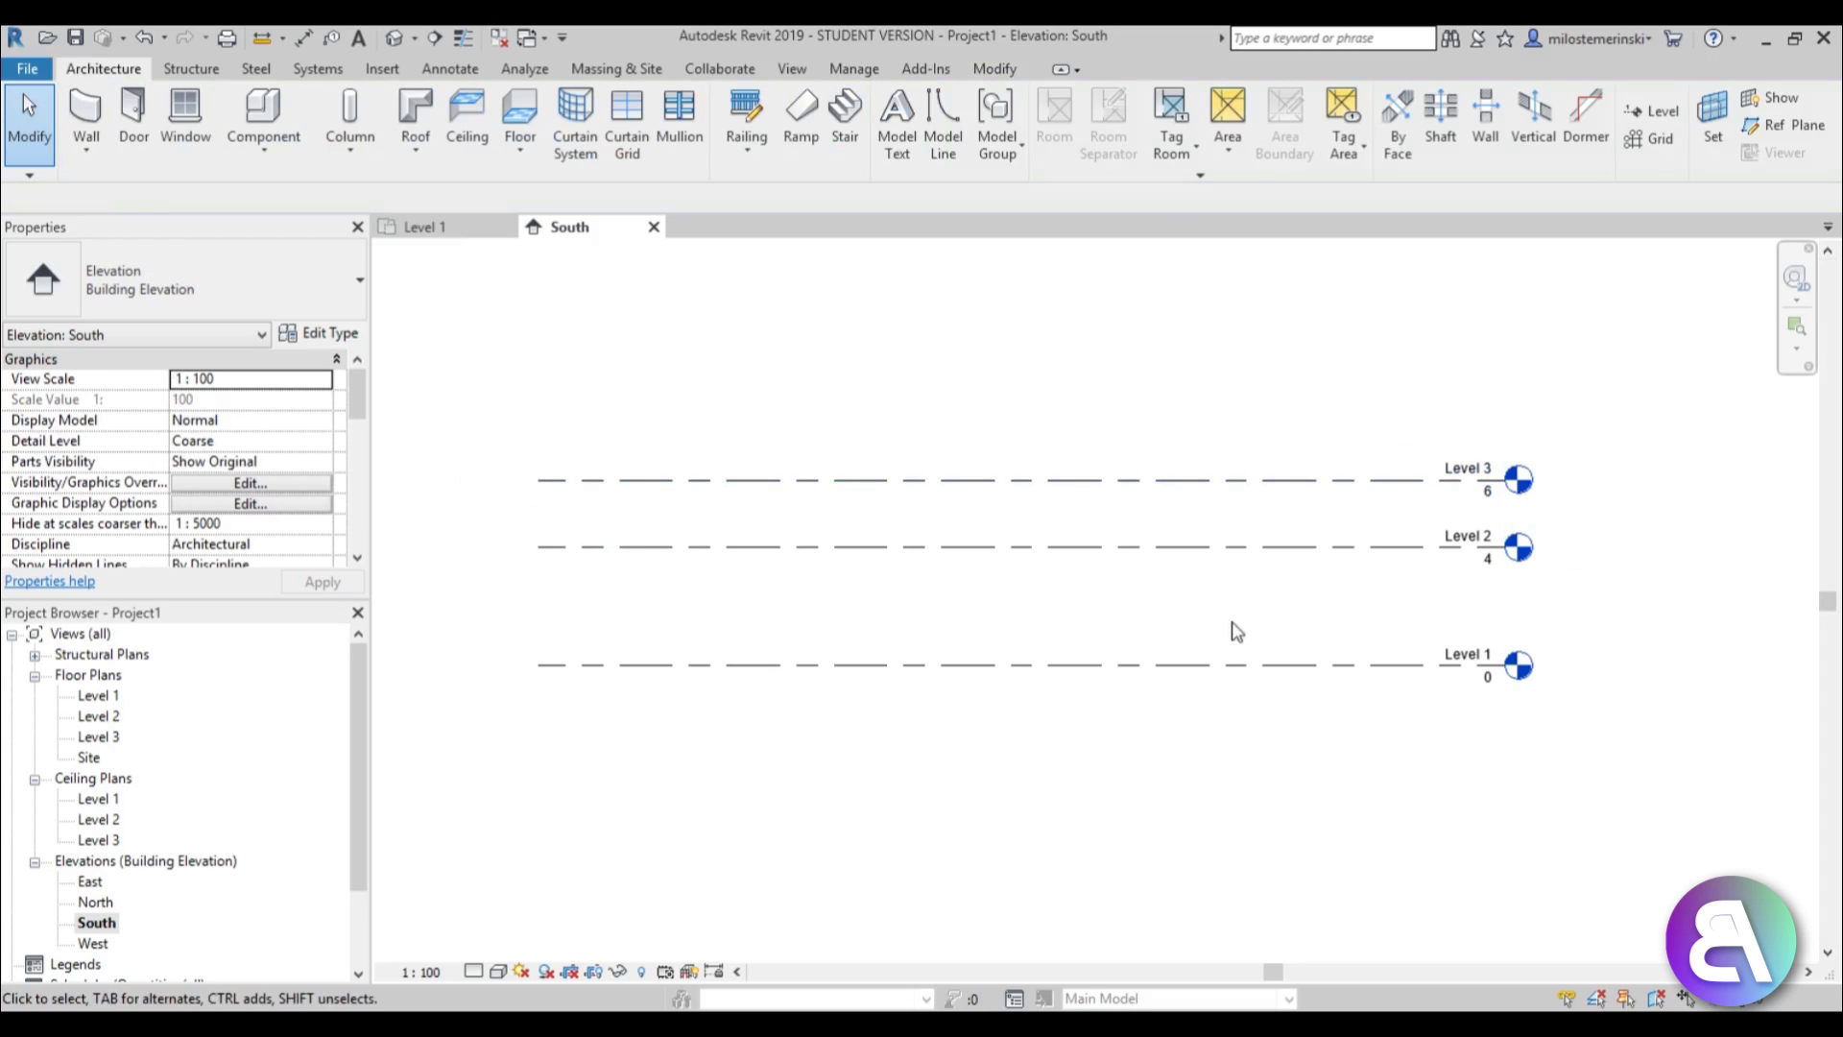
Open the Level 1 floor plan and draw a detail-line rectangle about 15 m long between the elevation markers.
middle_click_drag(1250, 626, 1208, 642)
double_click(96, 696)
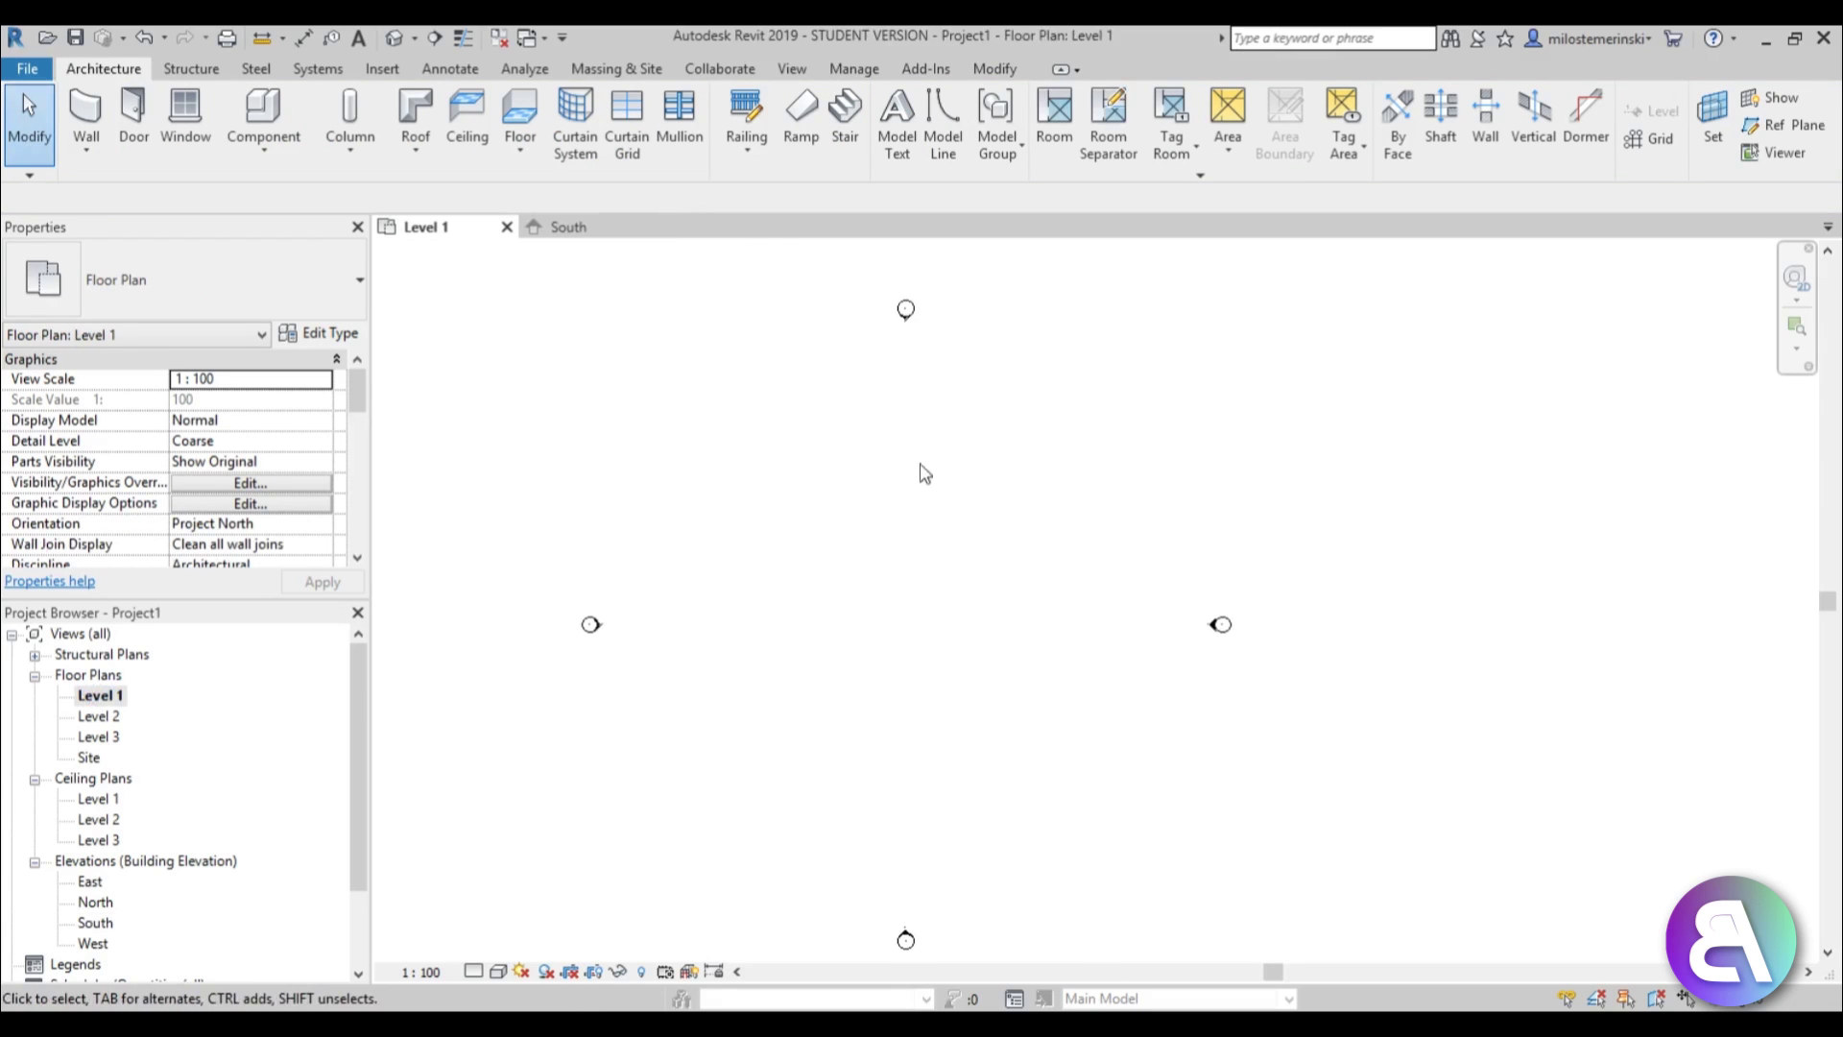
left_click(446, 68)
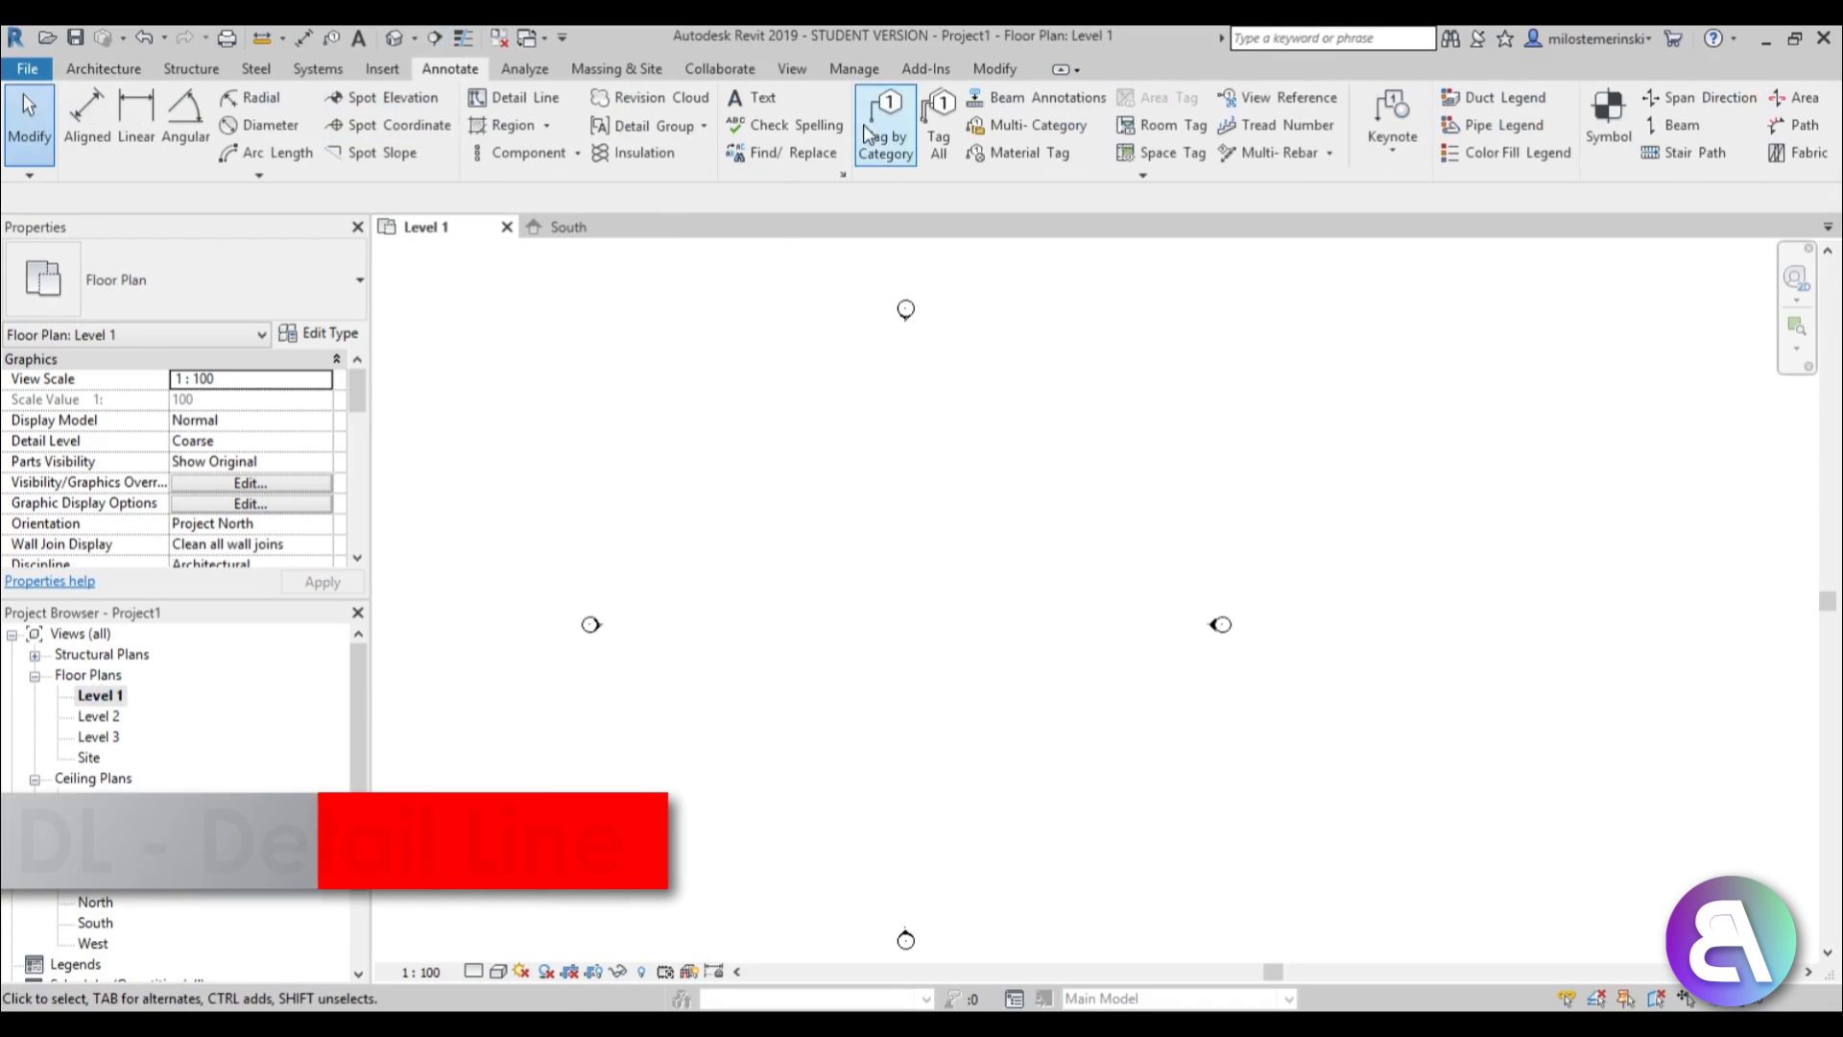
key("d")
key("l")
left_click(912, 99)
left_click(882, 522)
left_click(969, 708)
scroll(897, 596, "up", 3)
key("Escape")
key("Escape")
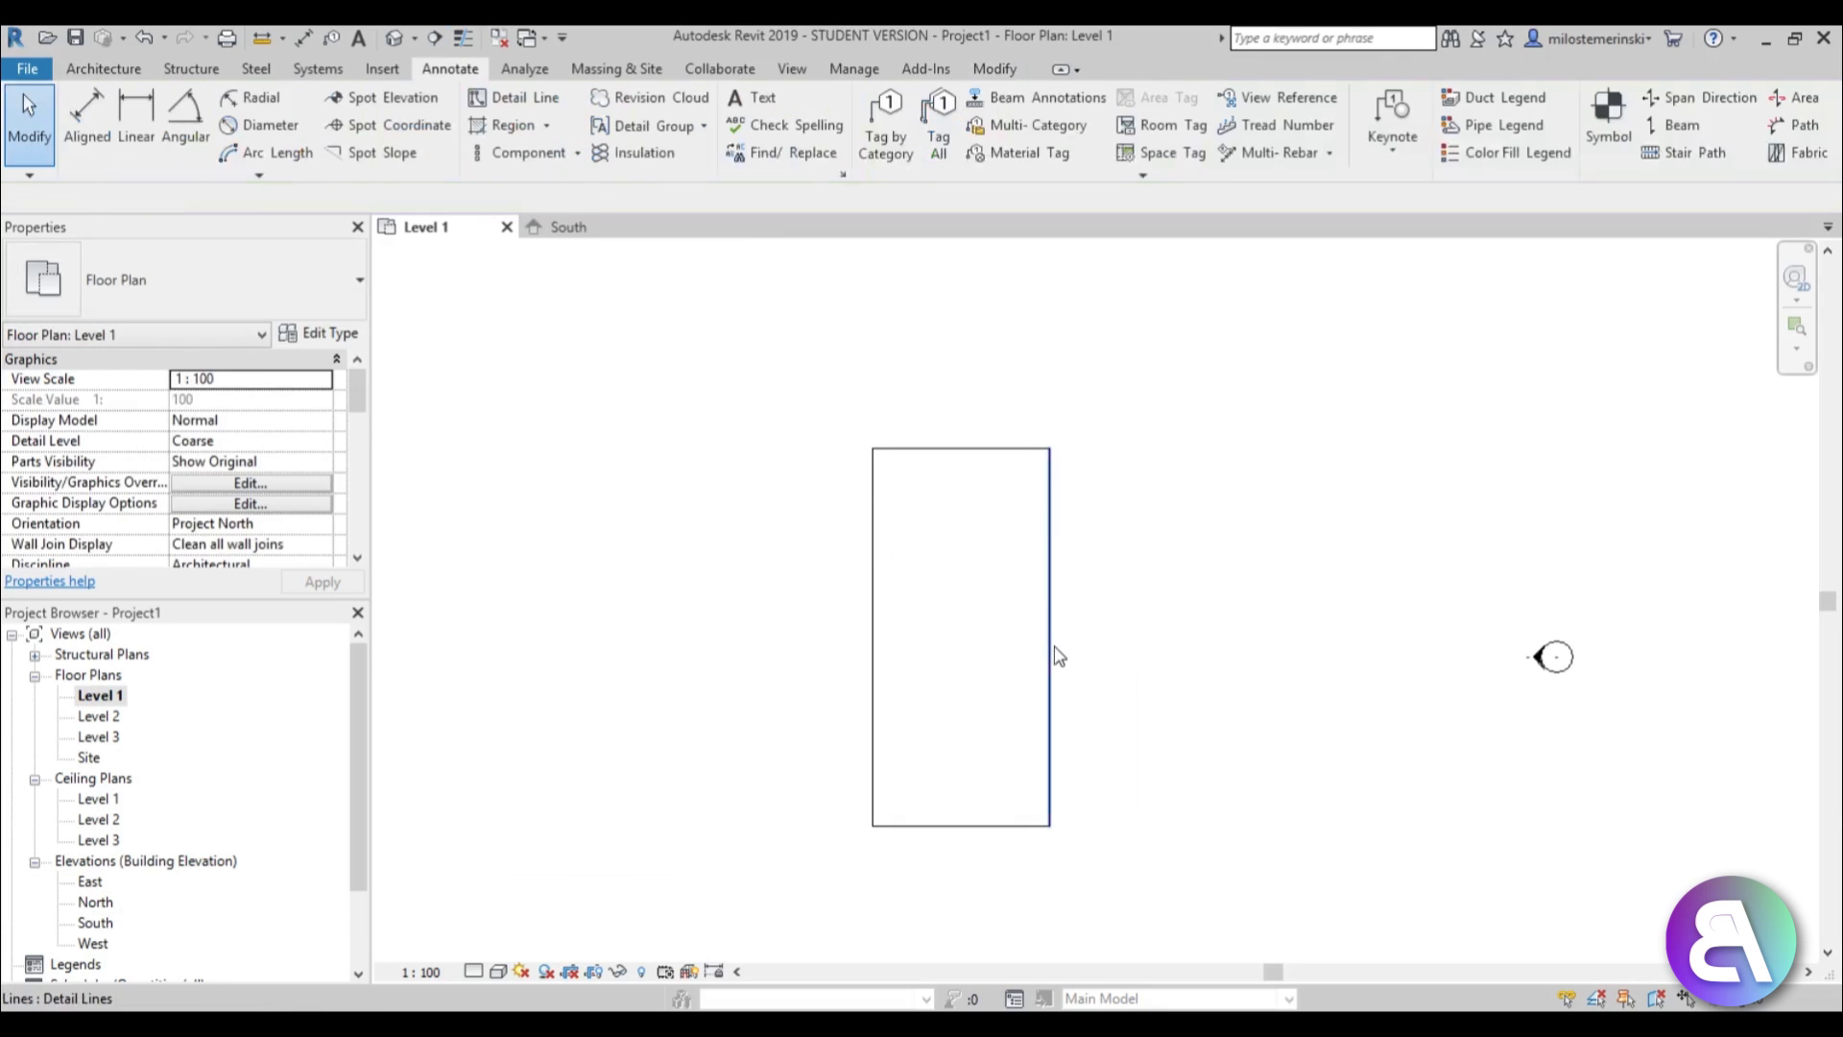
Set the detail-line rectangle's width to 10 m and check its length dimension.
left_click(1051, 643)
left_click(960, 853)
type("10")
key("Return")
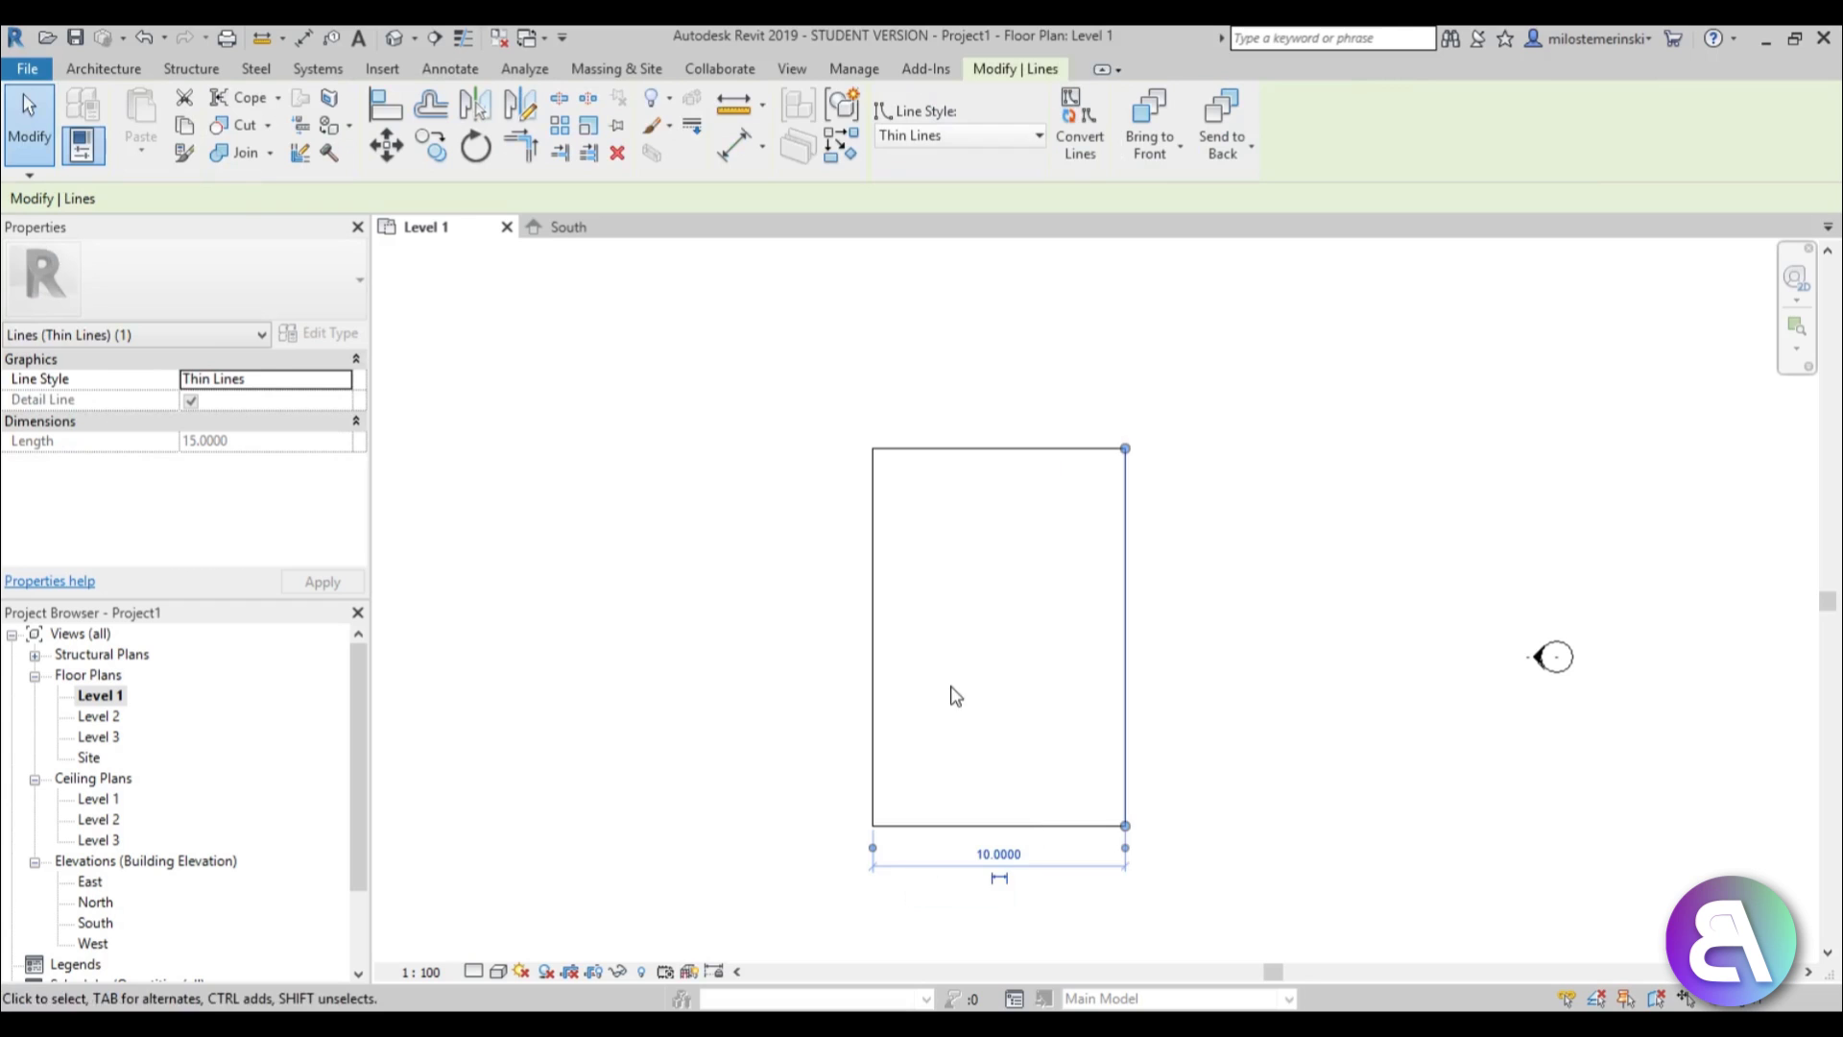
left_click(992, 449)
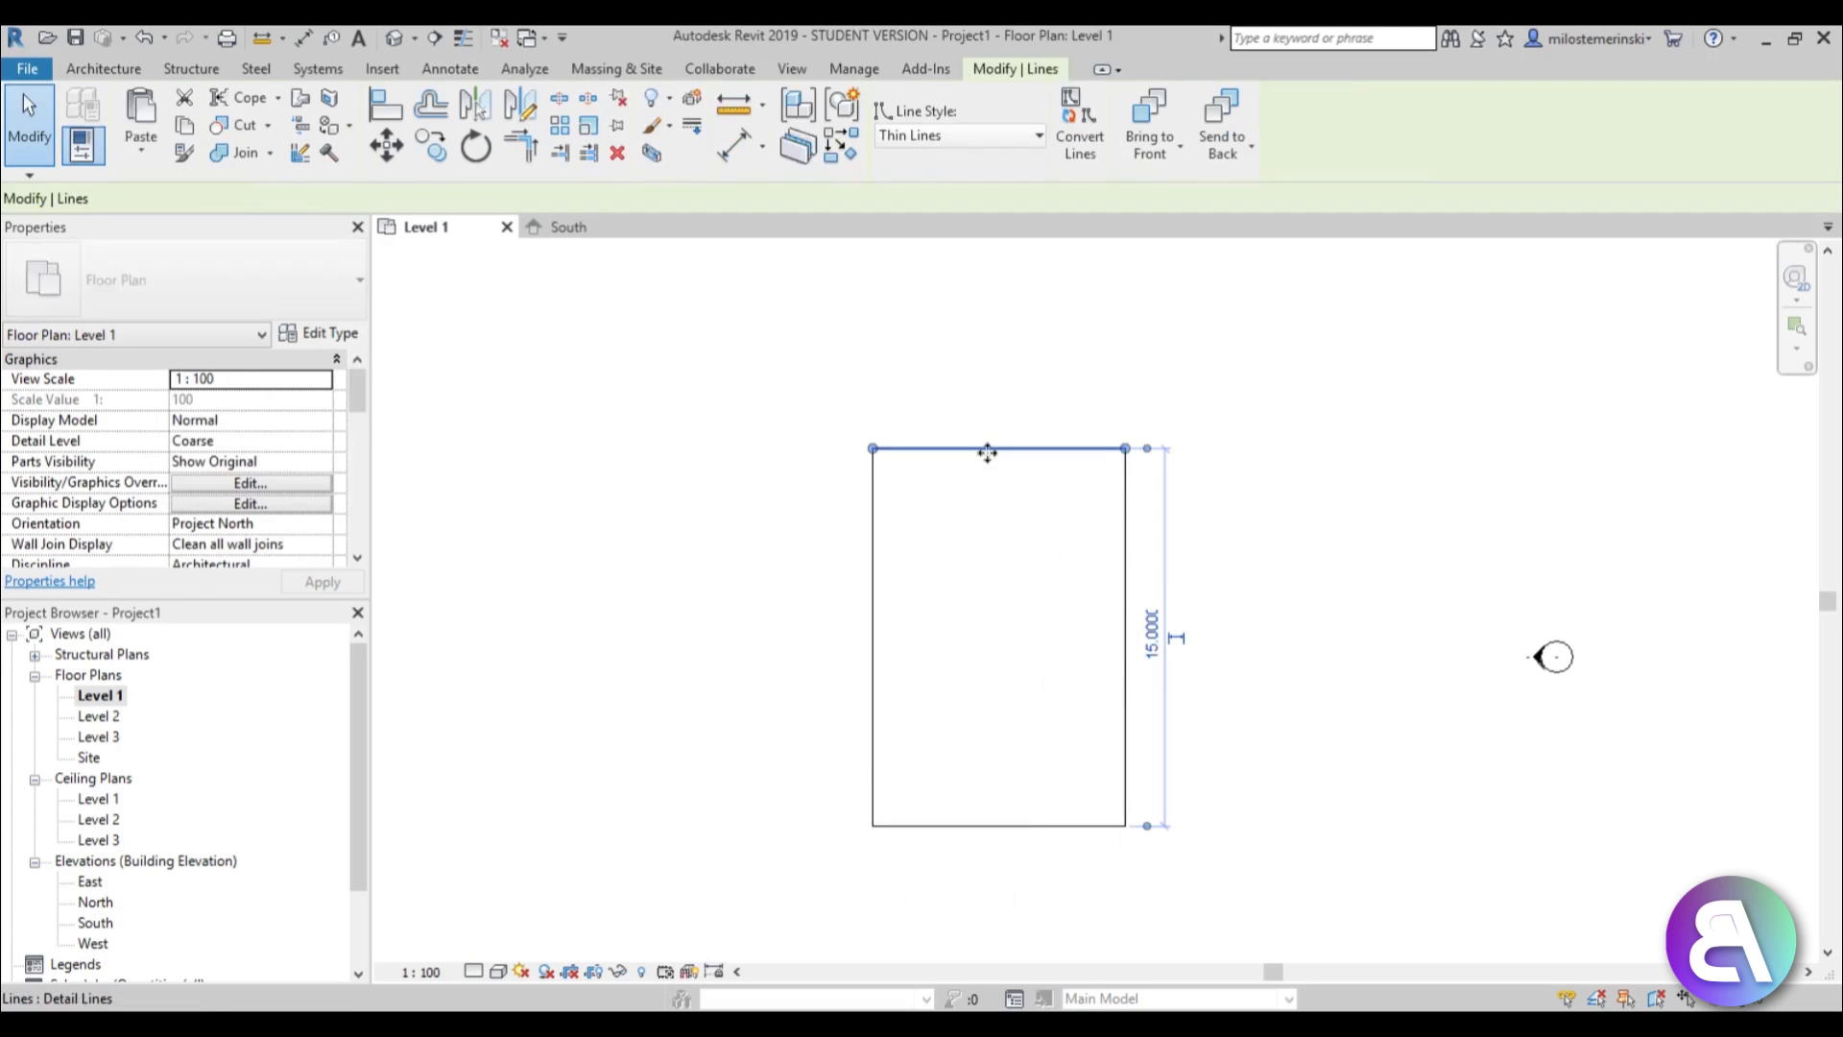
left_click(1152, 638)
key("Escape")
key("Escape")
scroll(1262, 523, "down", 2)
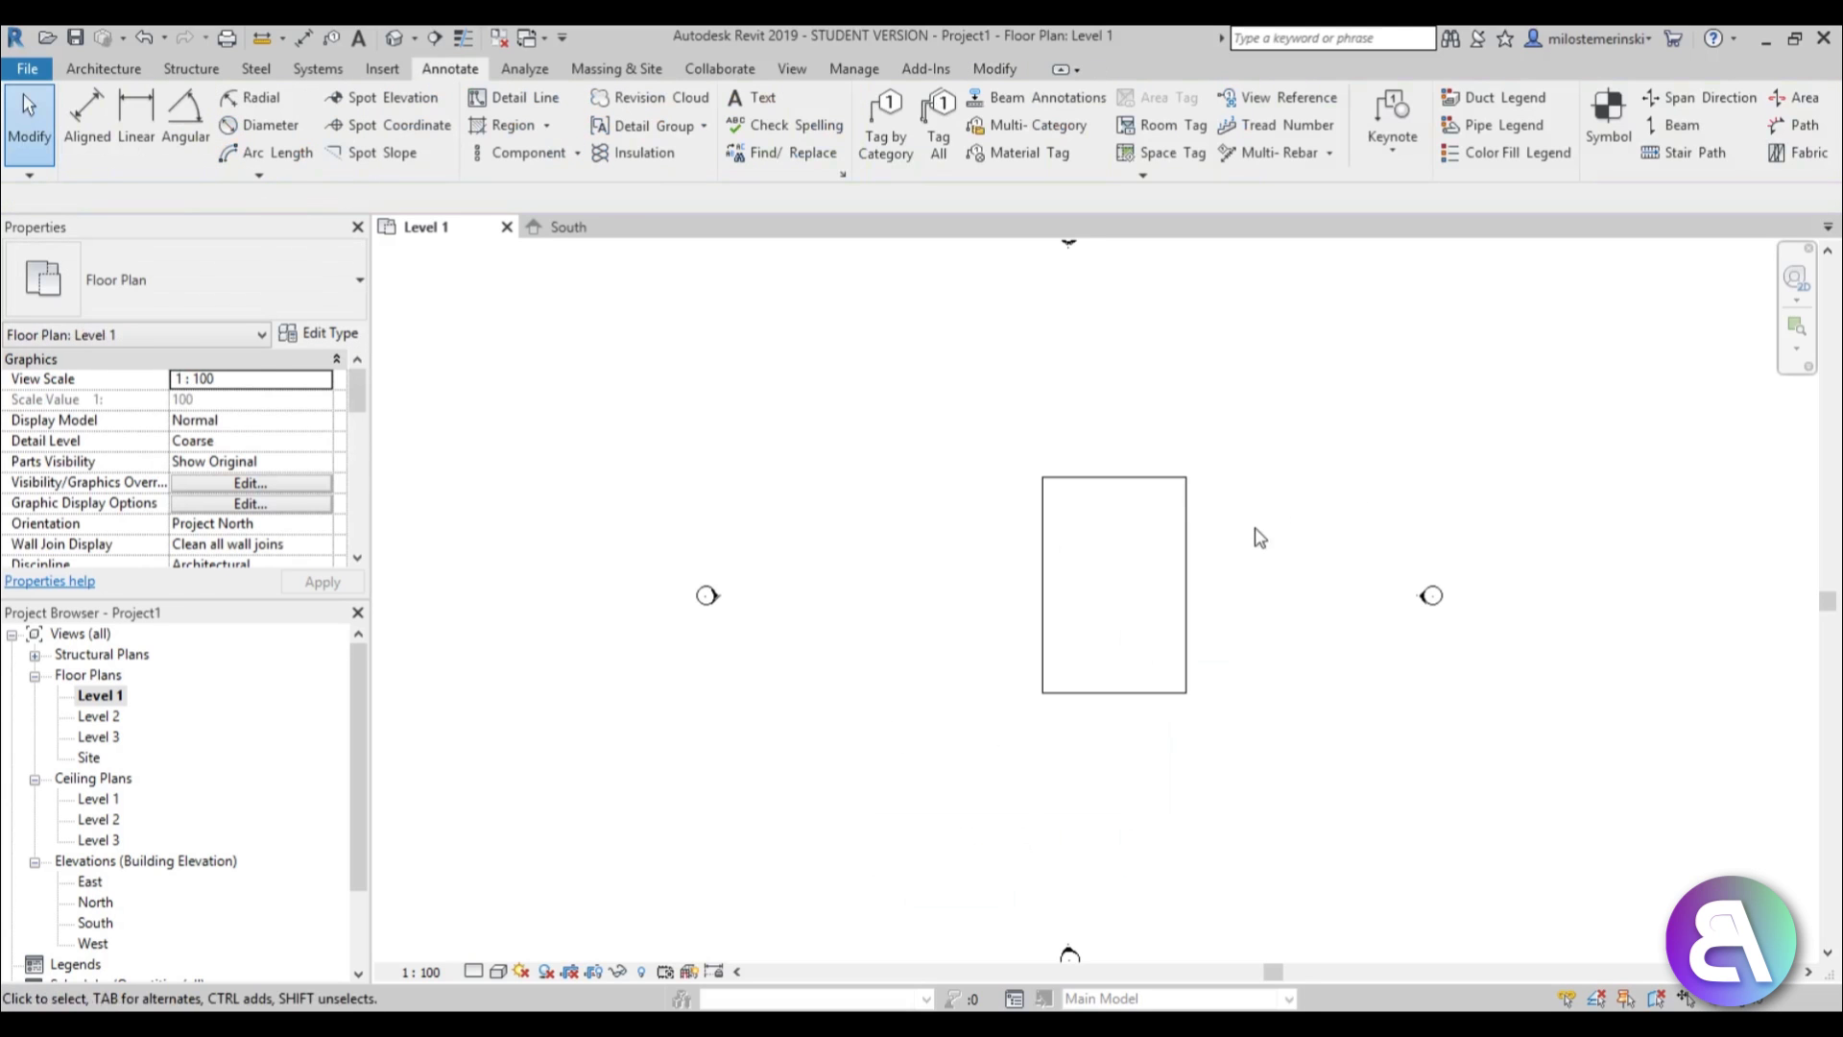
Move the whole detail-line rectangle sideways to sit roughly midway between the east and west elevation markers.
key("Tab")
left_click_drag(1188, 577, 1150, 587)
scroll(1201, 643, "down", 2)
key("Escape")
middle_click_drag(1217, 689, 1106, 604)
scroll(914, 581, "up", 4)
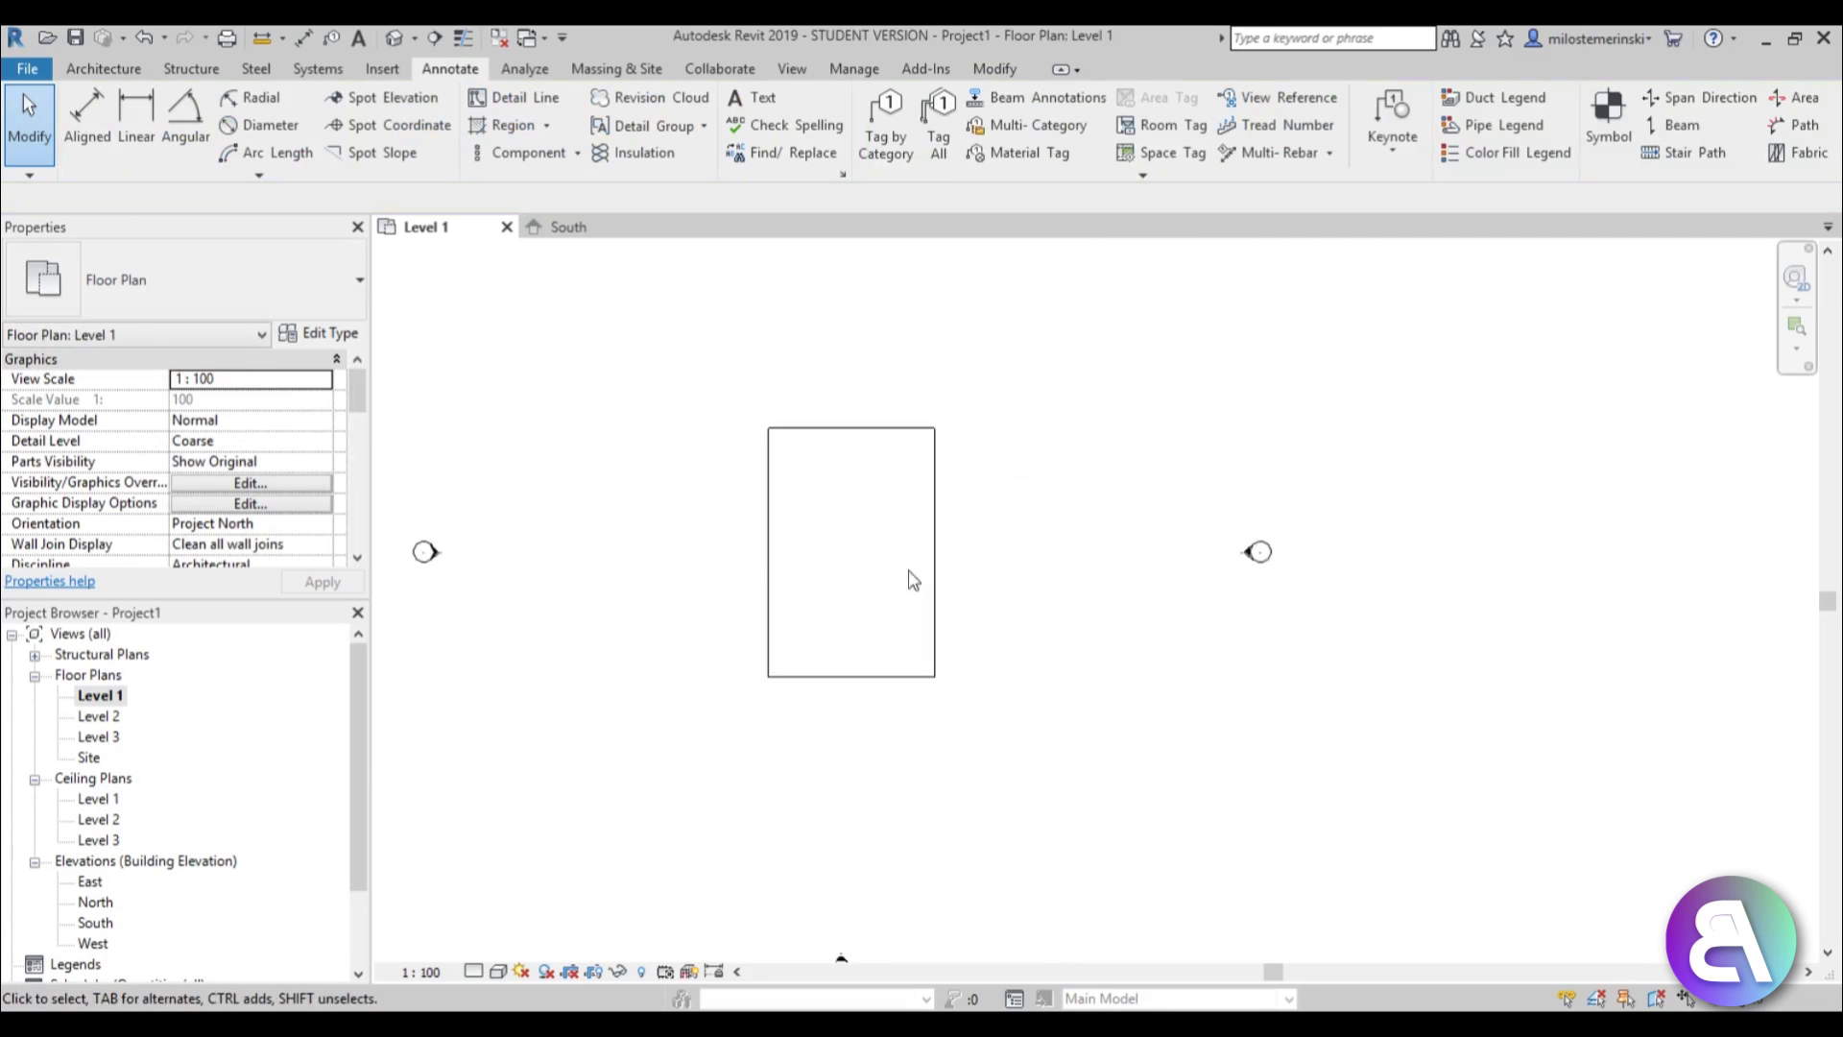
Draw a rectangle of Generic - 200mm walls up to Level 2, about 4.6 by 15 m, along the outline's right side.
left_click(103, 77)
key("w")
key("a")
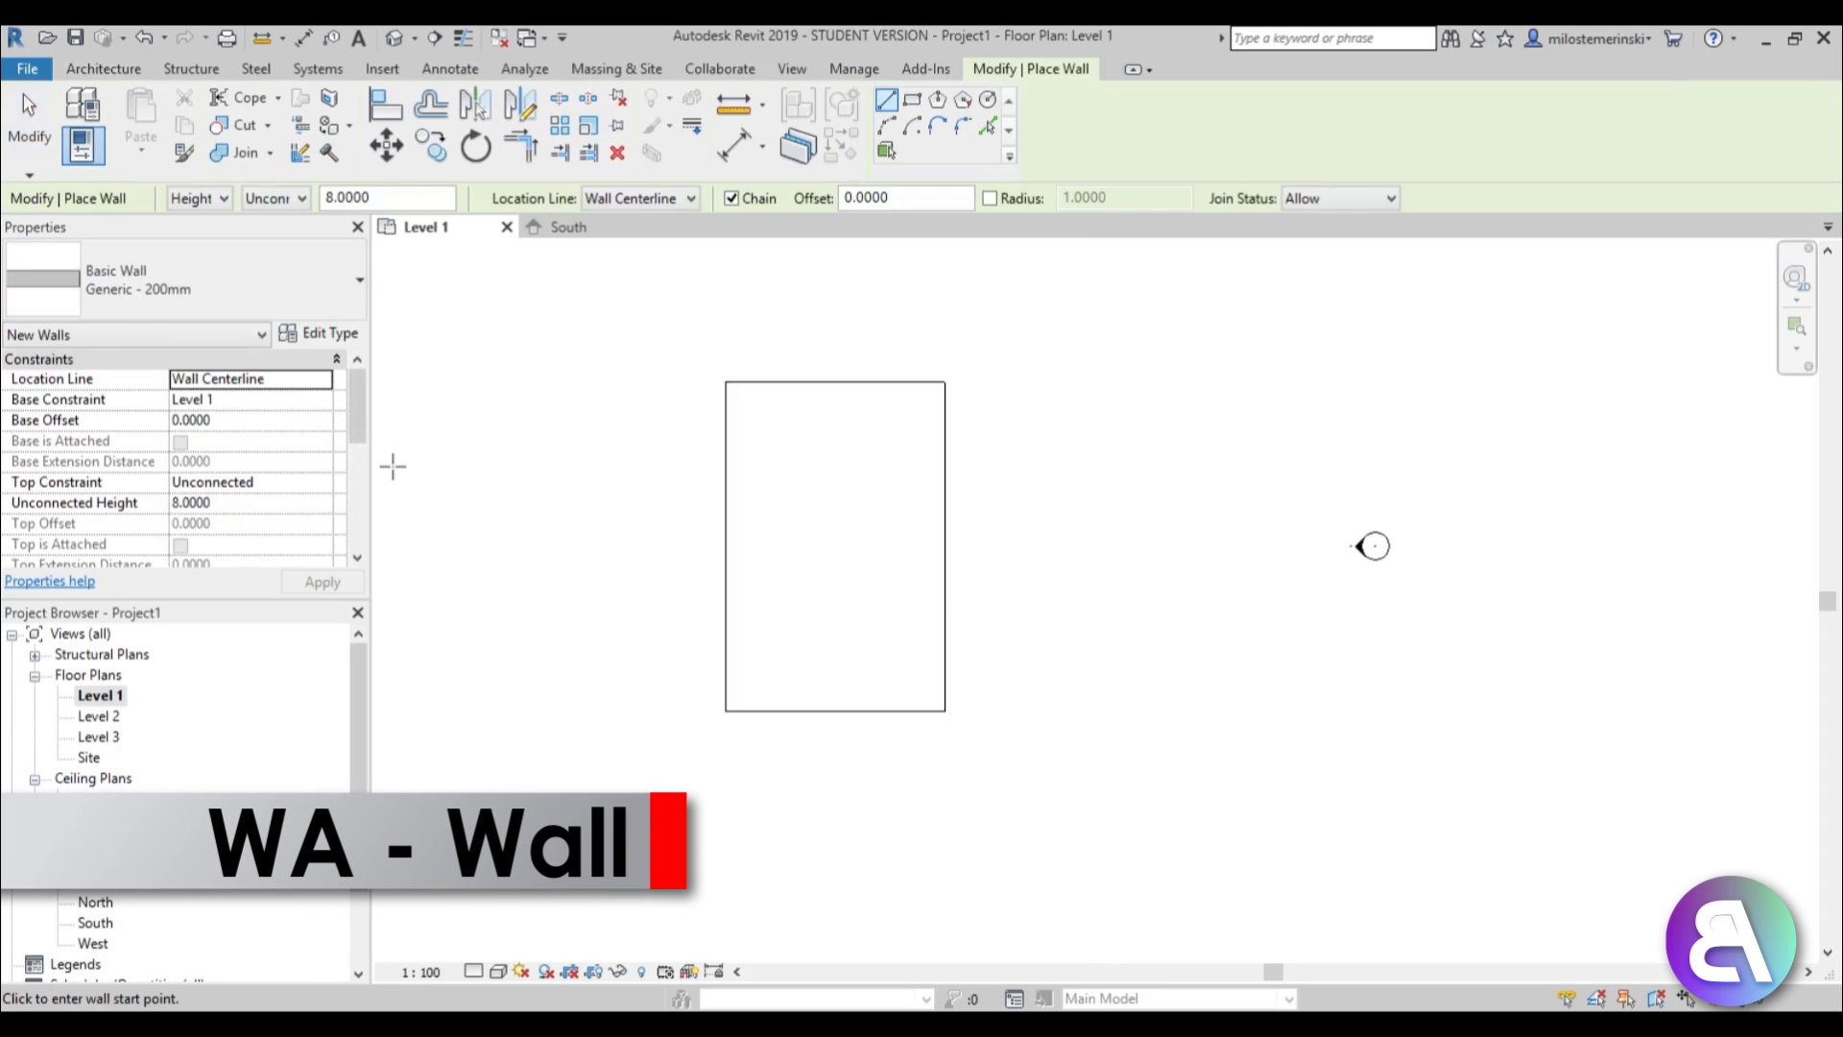
left_click(137, 75)
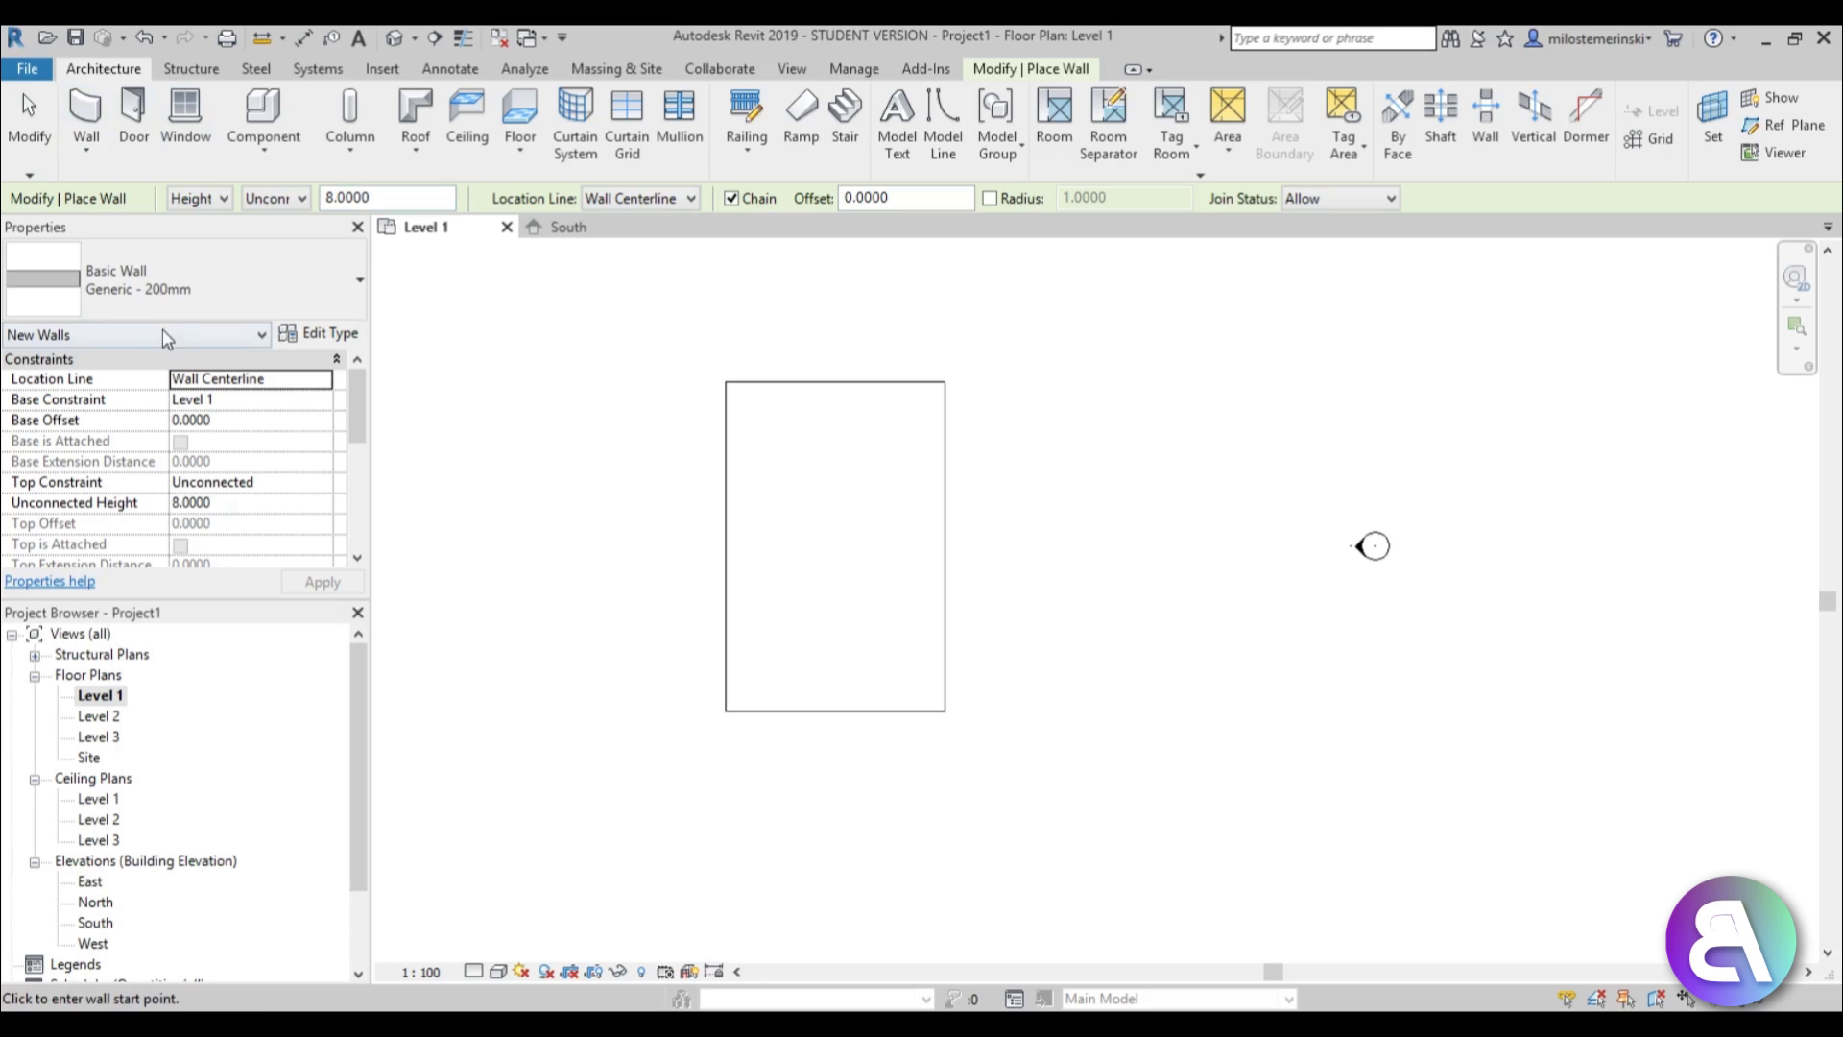
left_click(1051, 77)
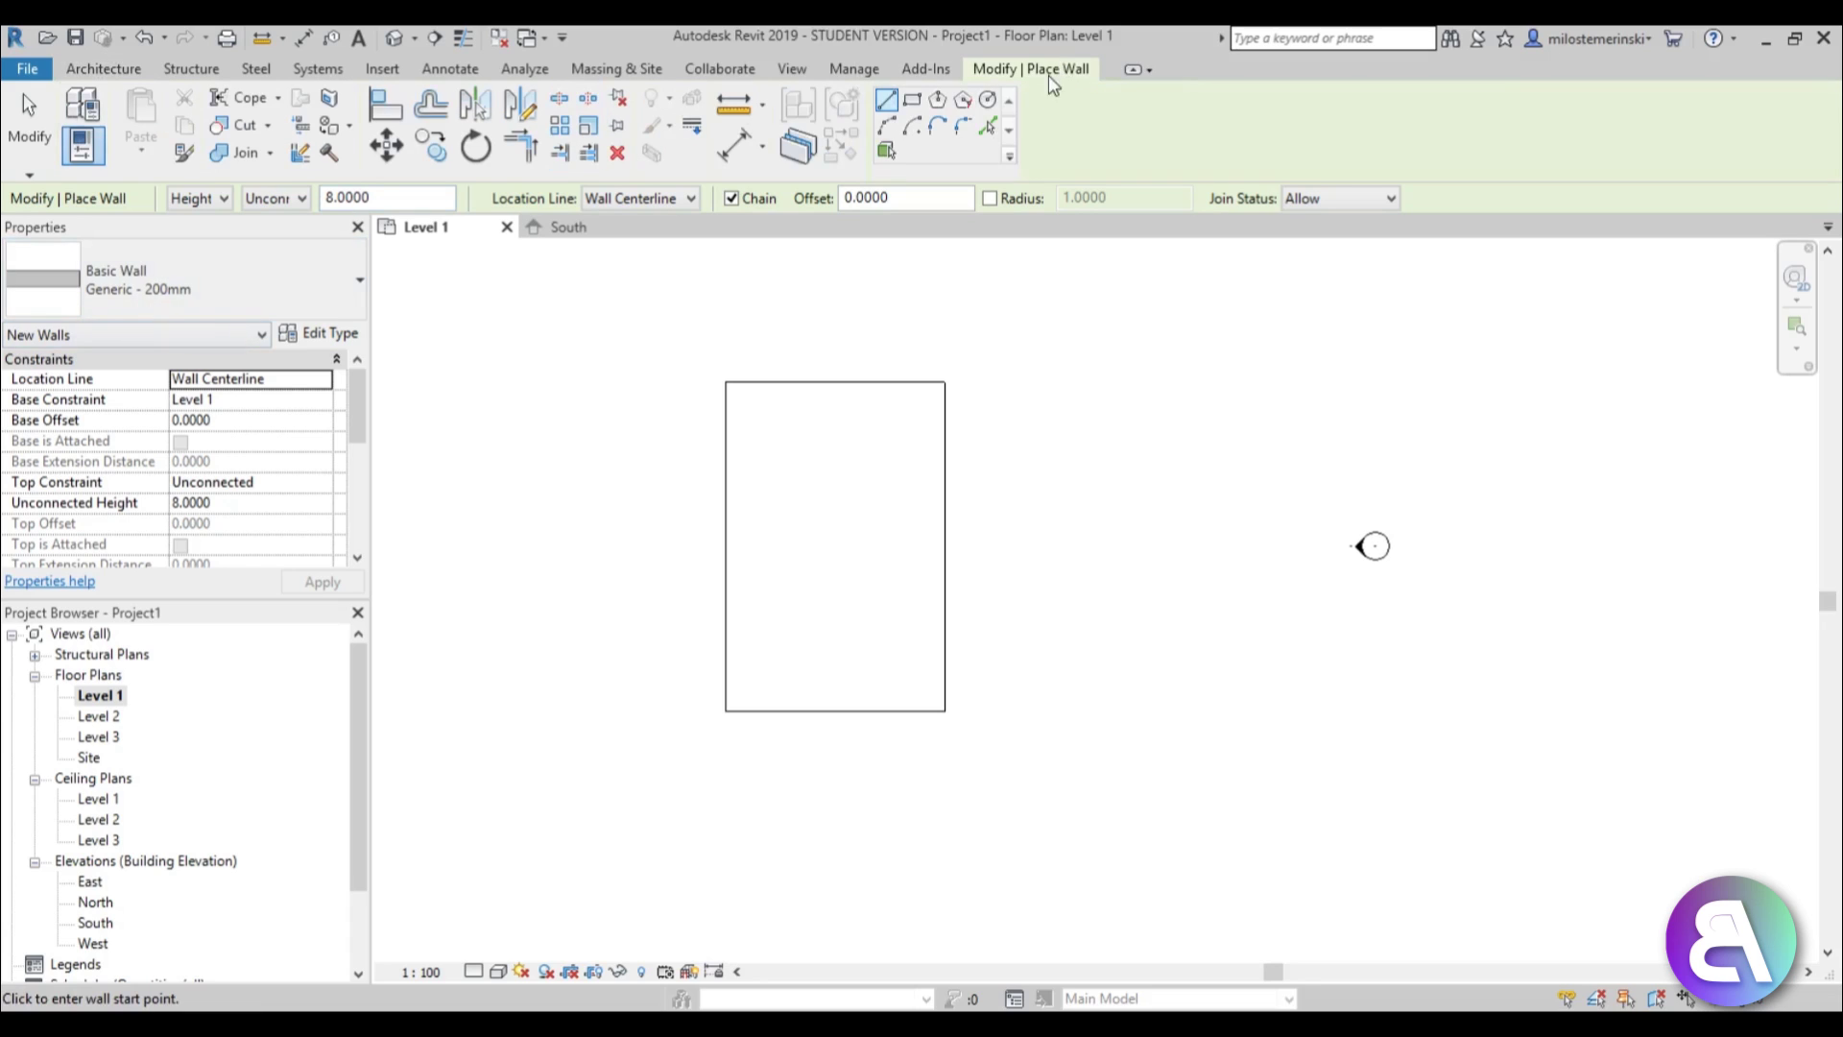
left_click(912, 102)
scroll(857, 410, "up", 1)
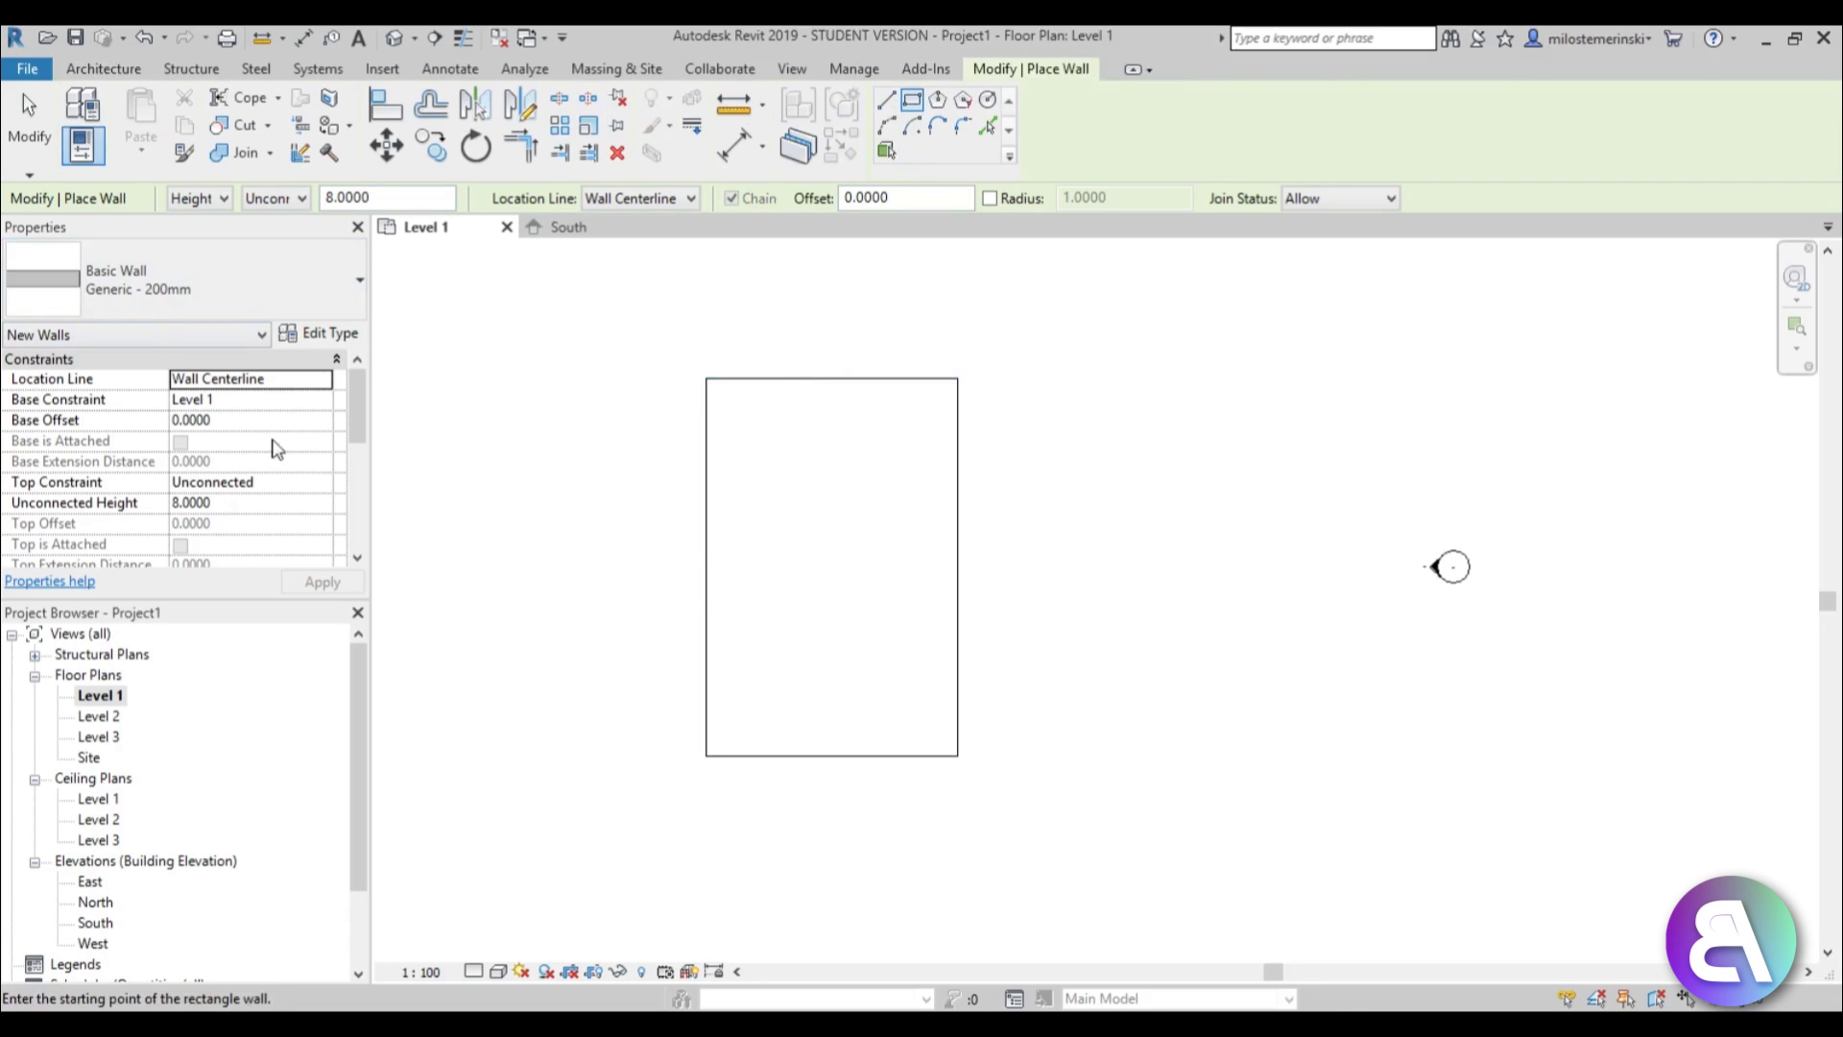
left_click(324, 491)
left_click(252, 537)
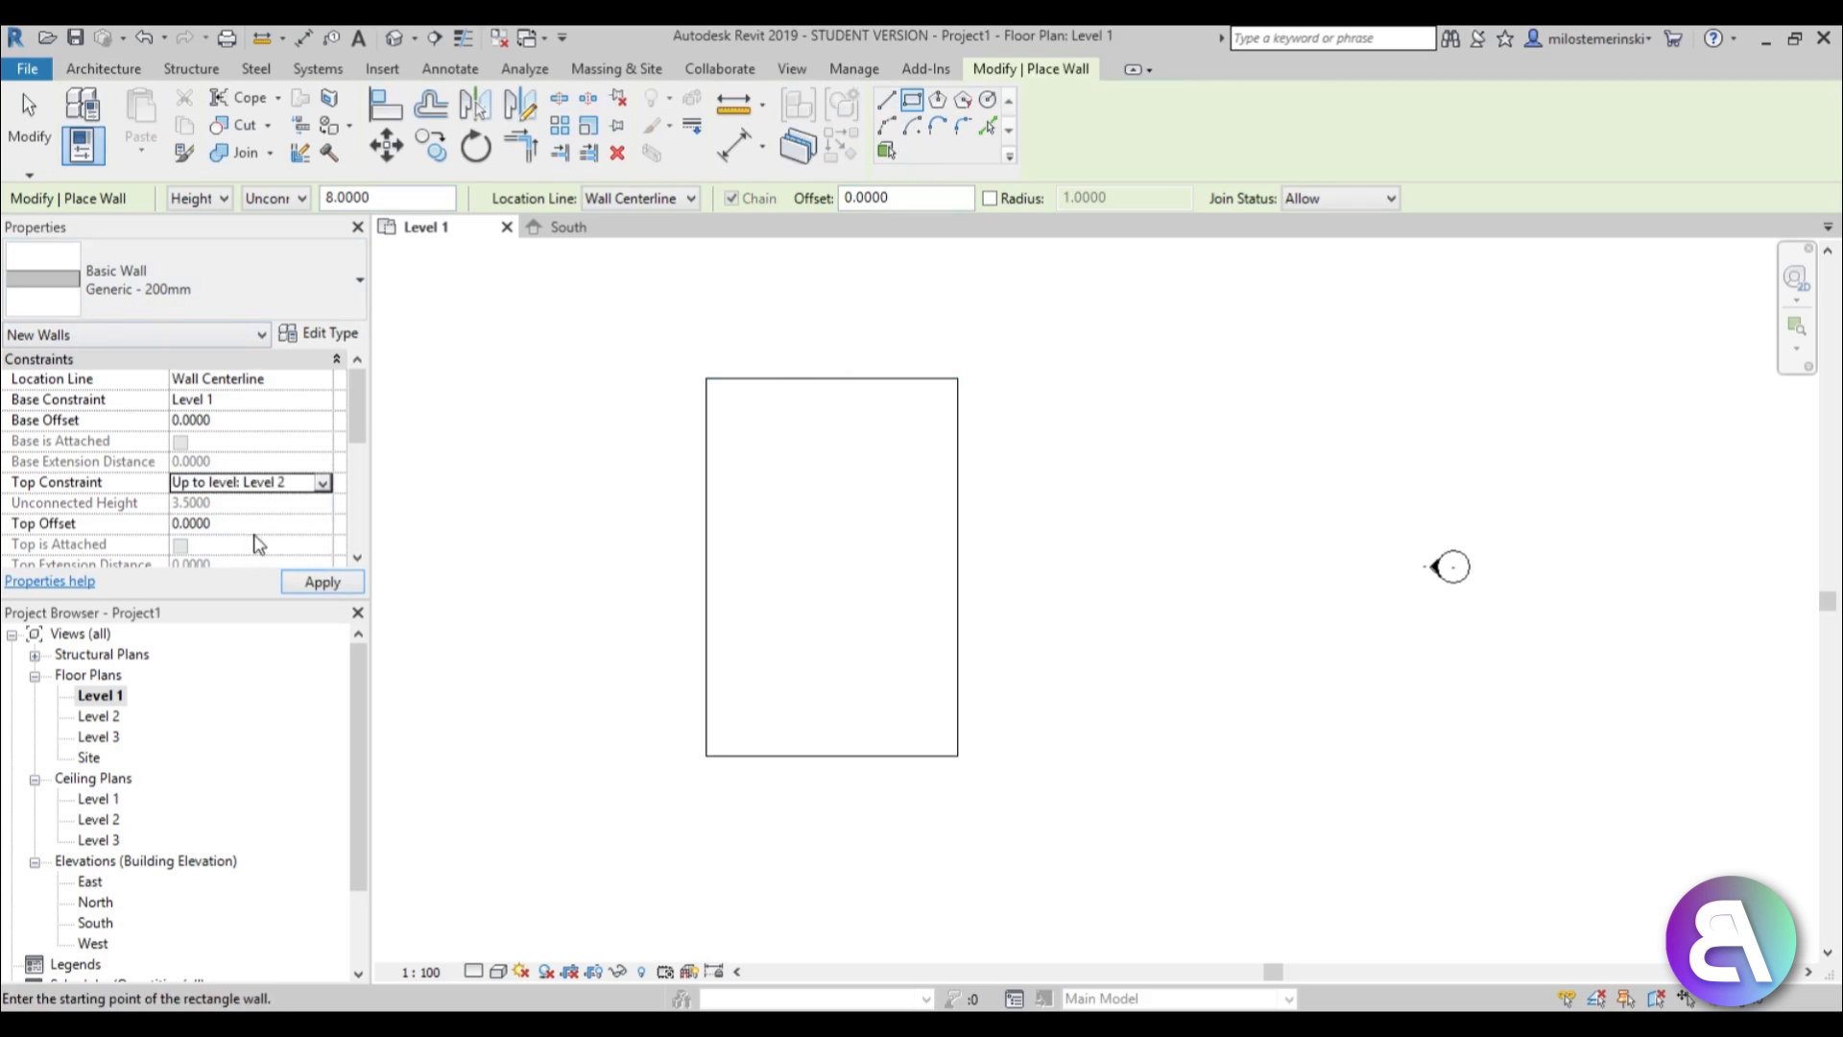
left_click(840, 378)
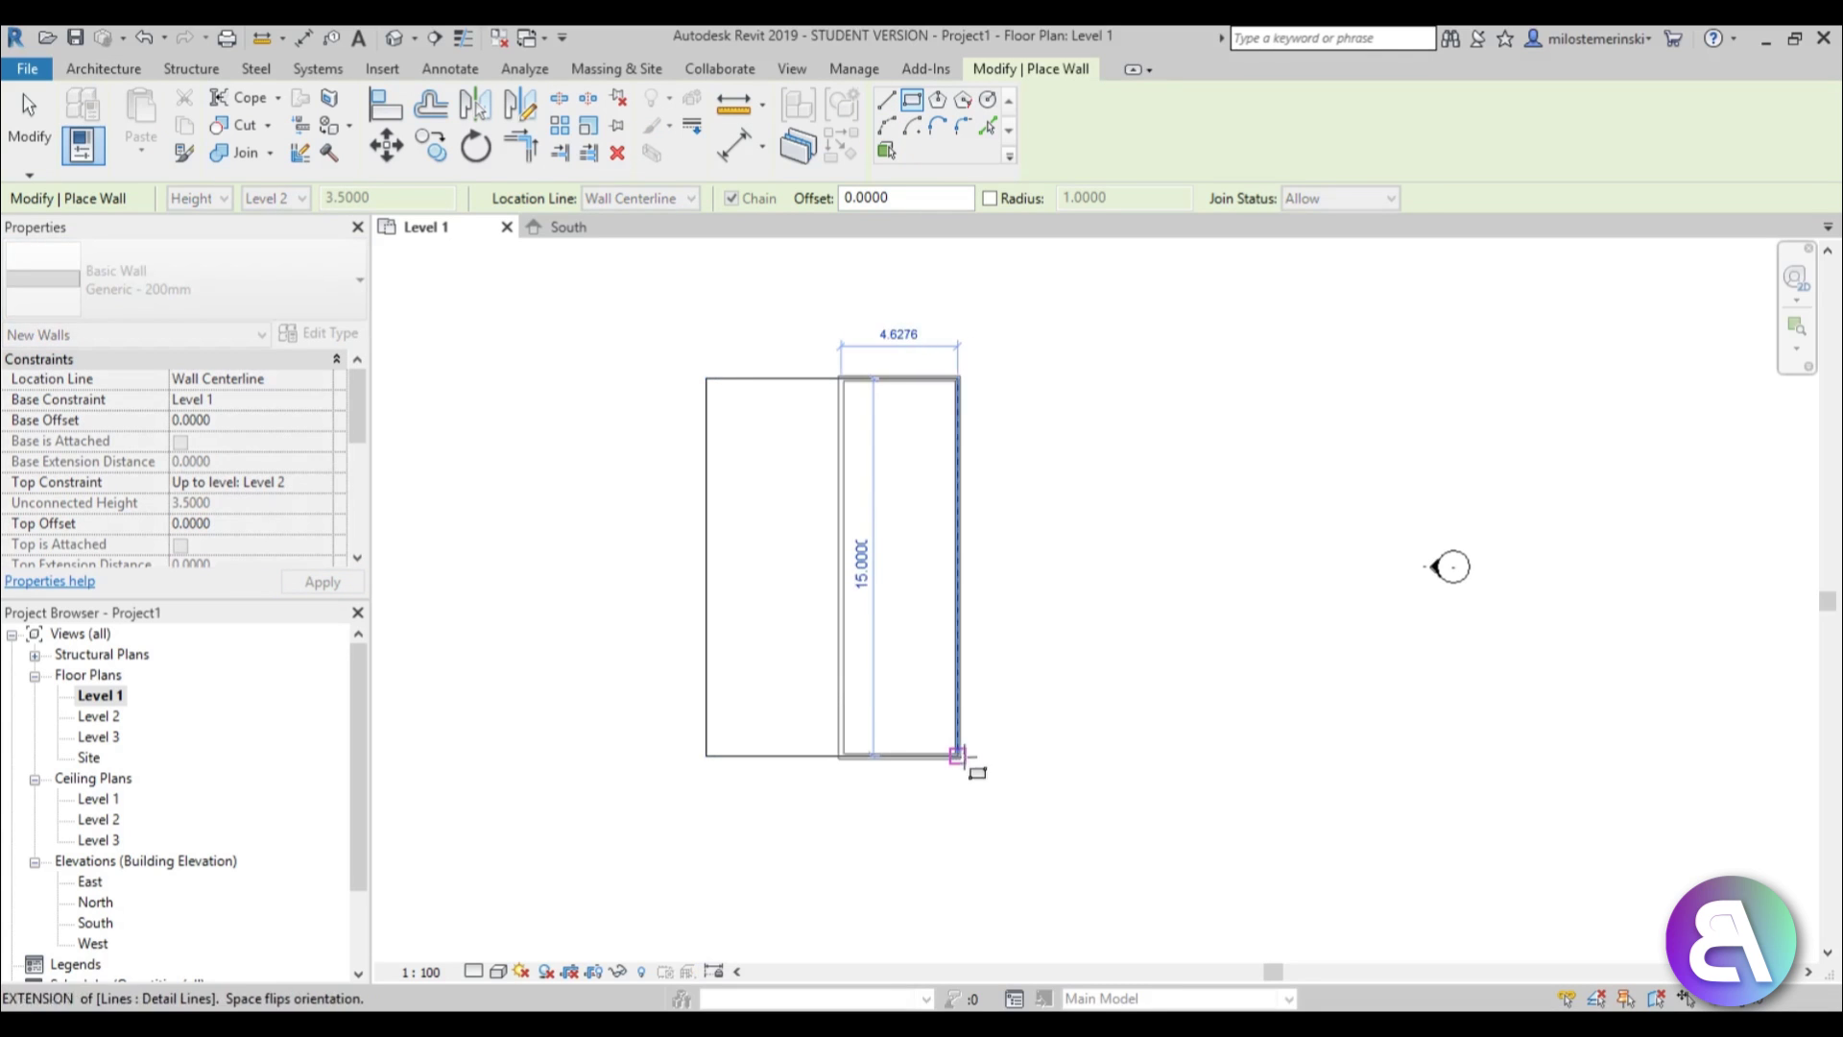
left_click(965, 763)
key("Escape")
key("Escape")
Move the left wall of the enclosure inward, leaving a clear width of about 3.1 m.
left_click_drag(836, 591, 868, 591)
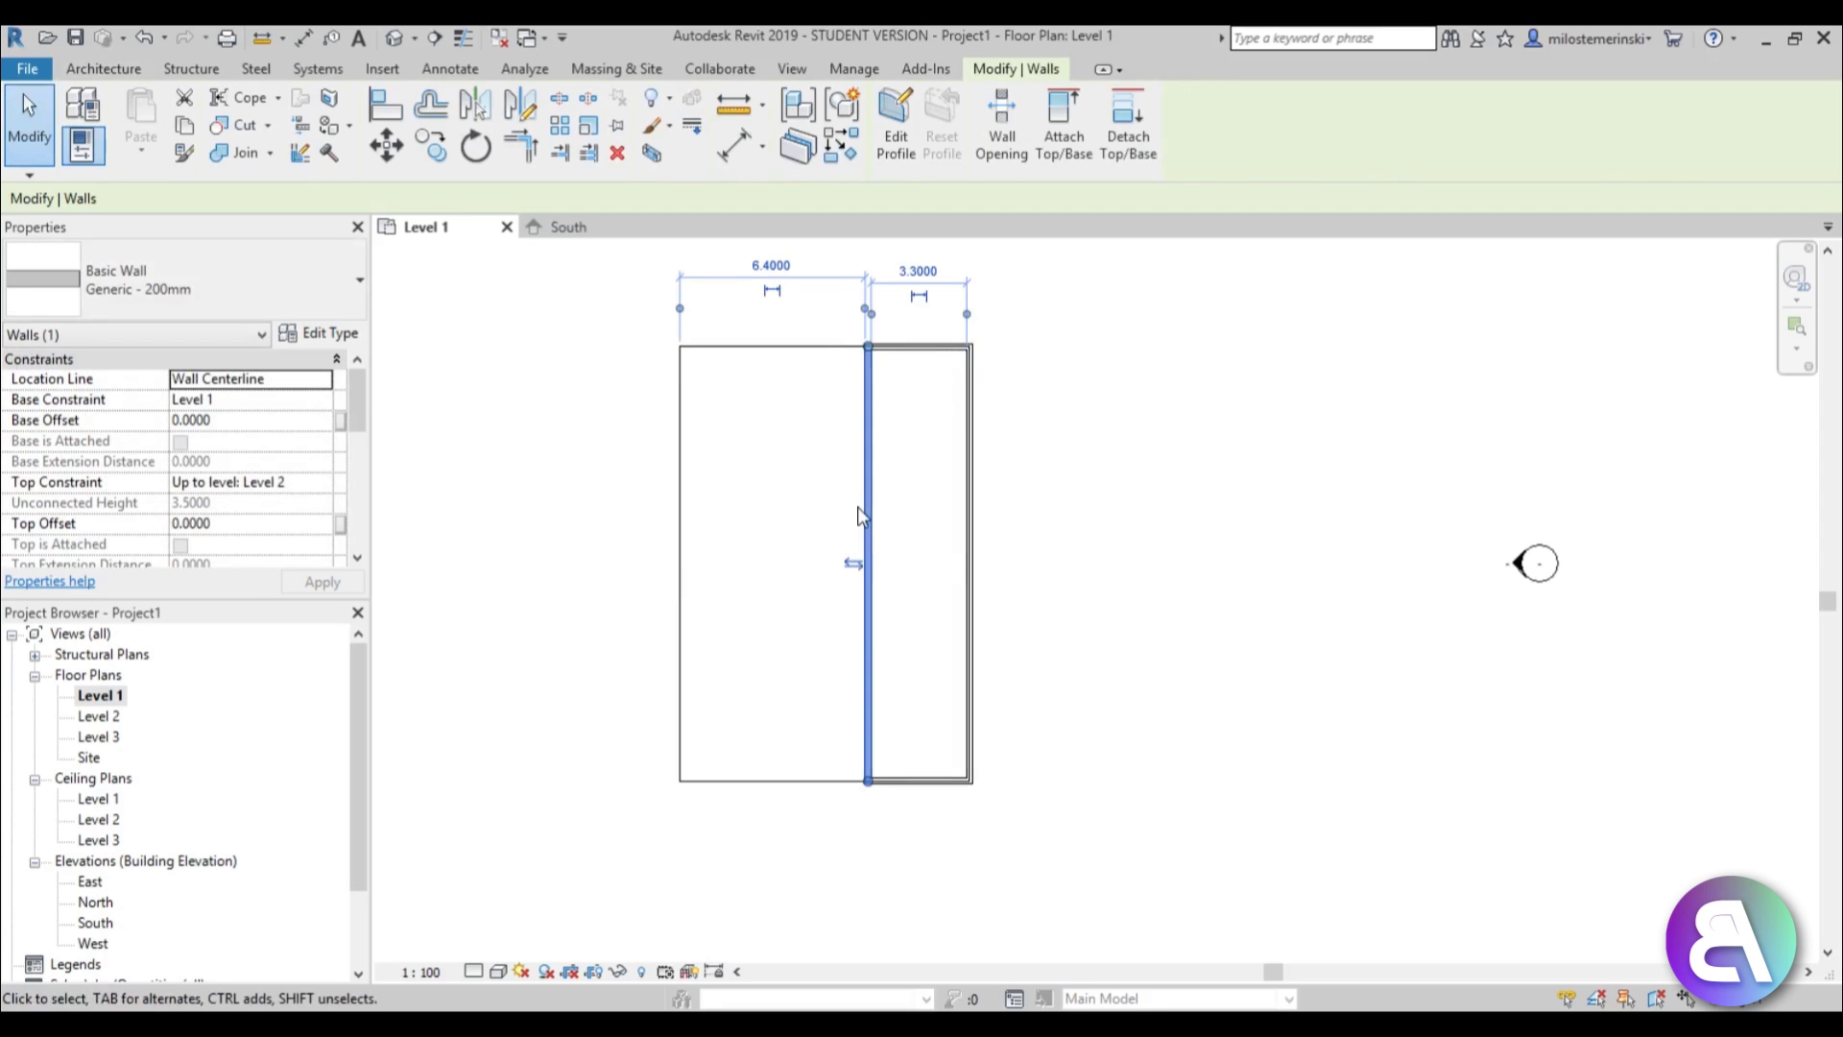
key("Escape")
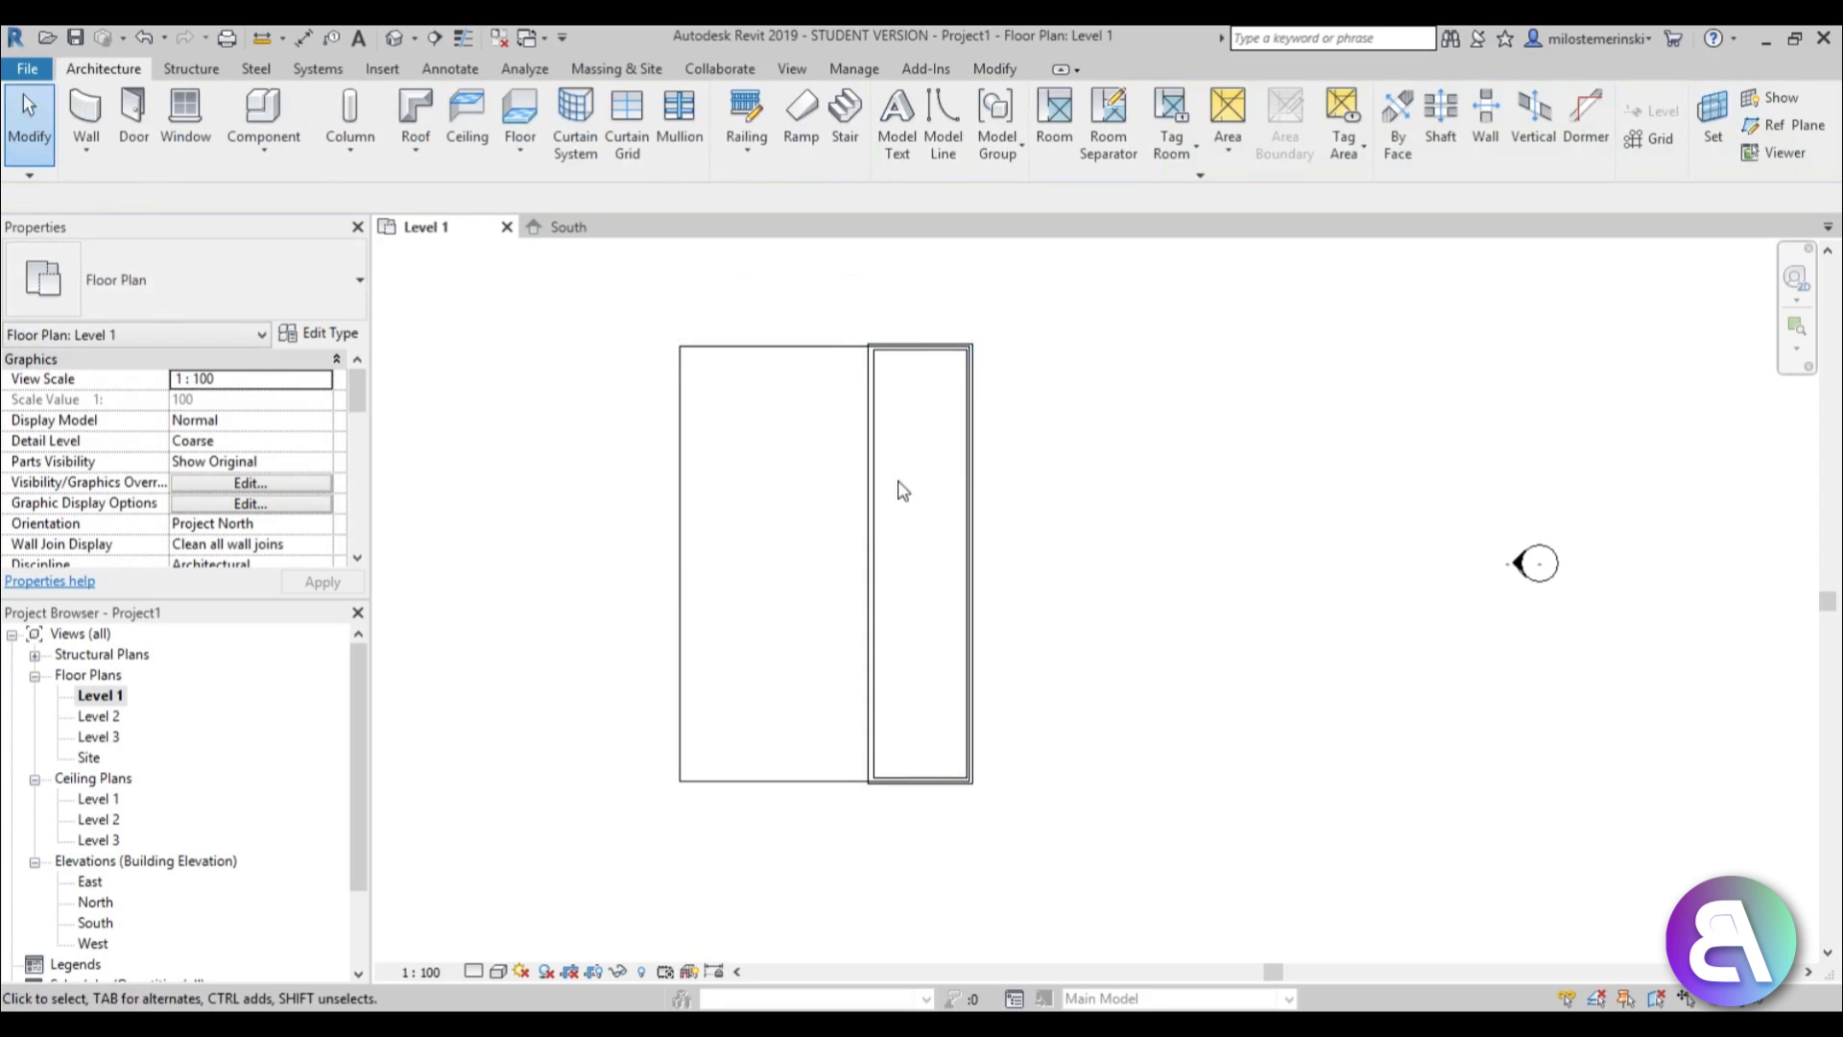
scroll(909, 538, "down", 1)
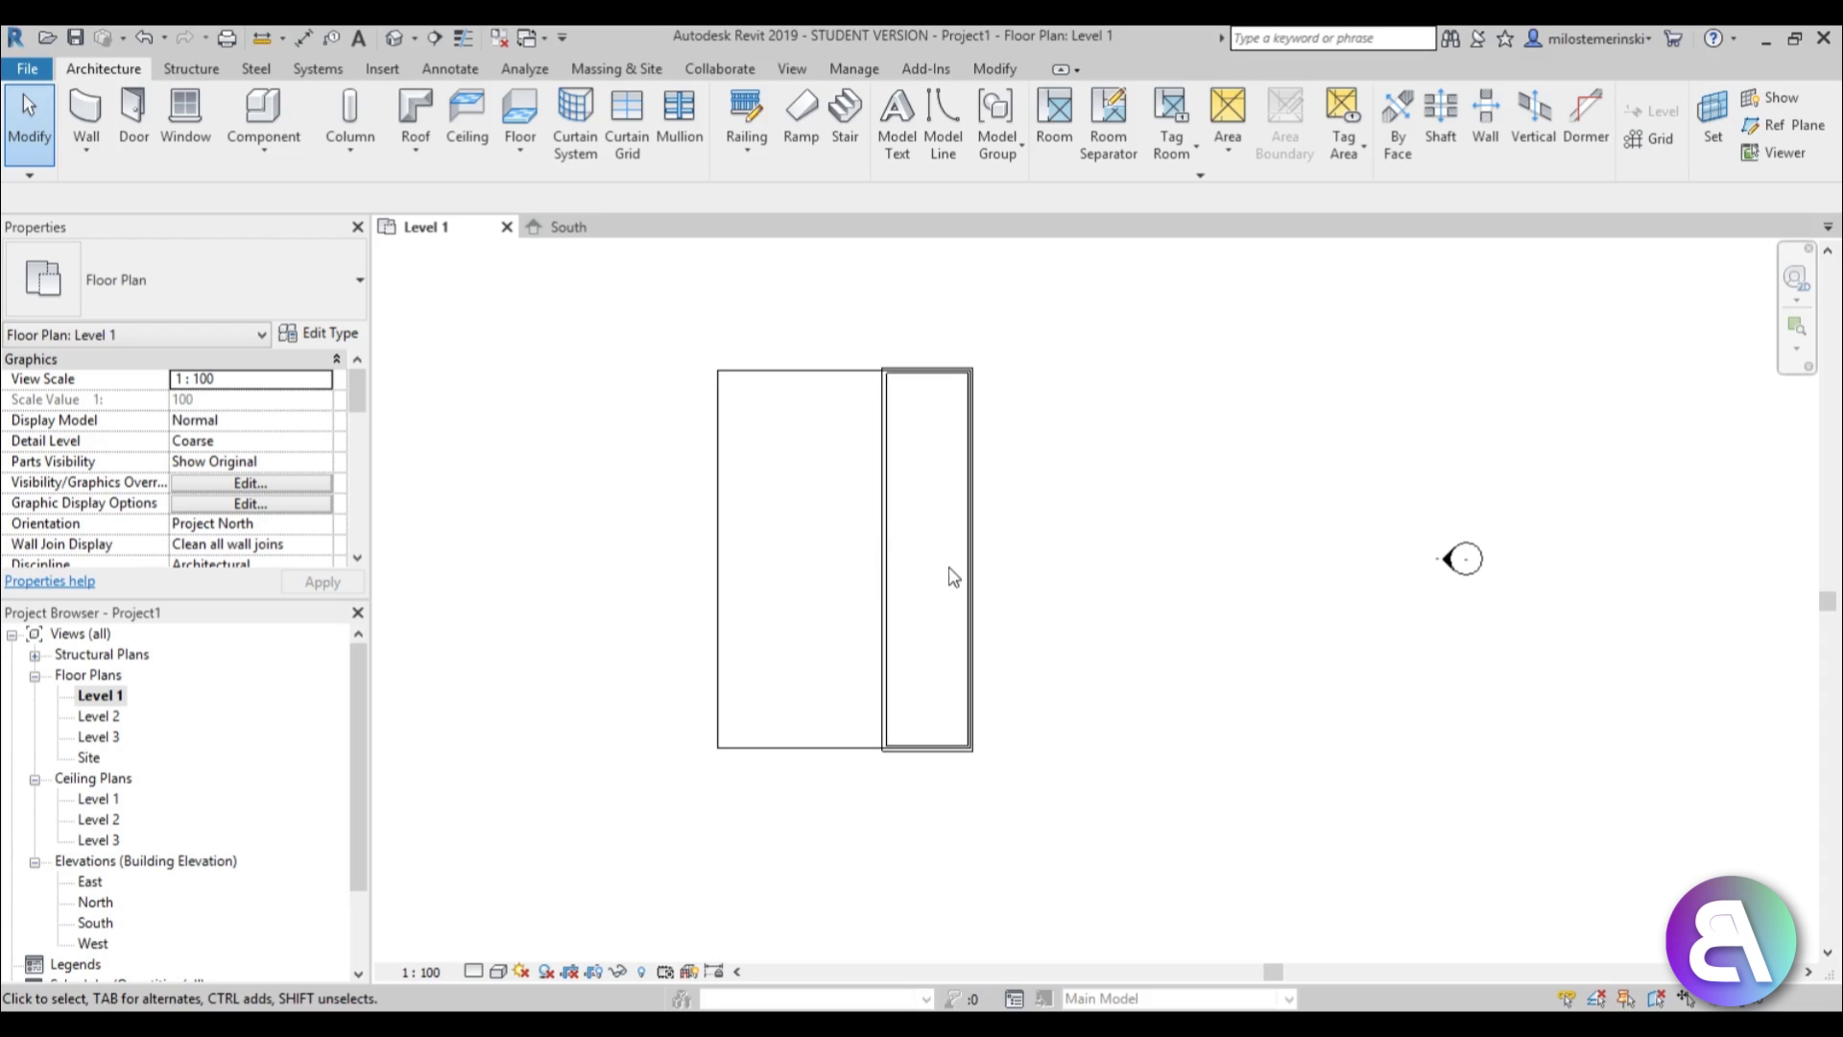
scroll(910, 511, "up", 2)
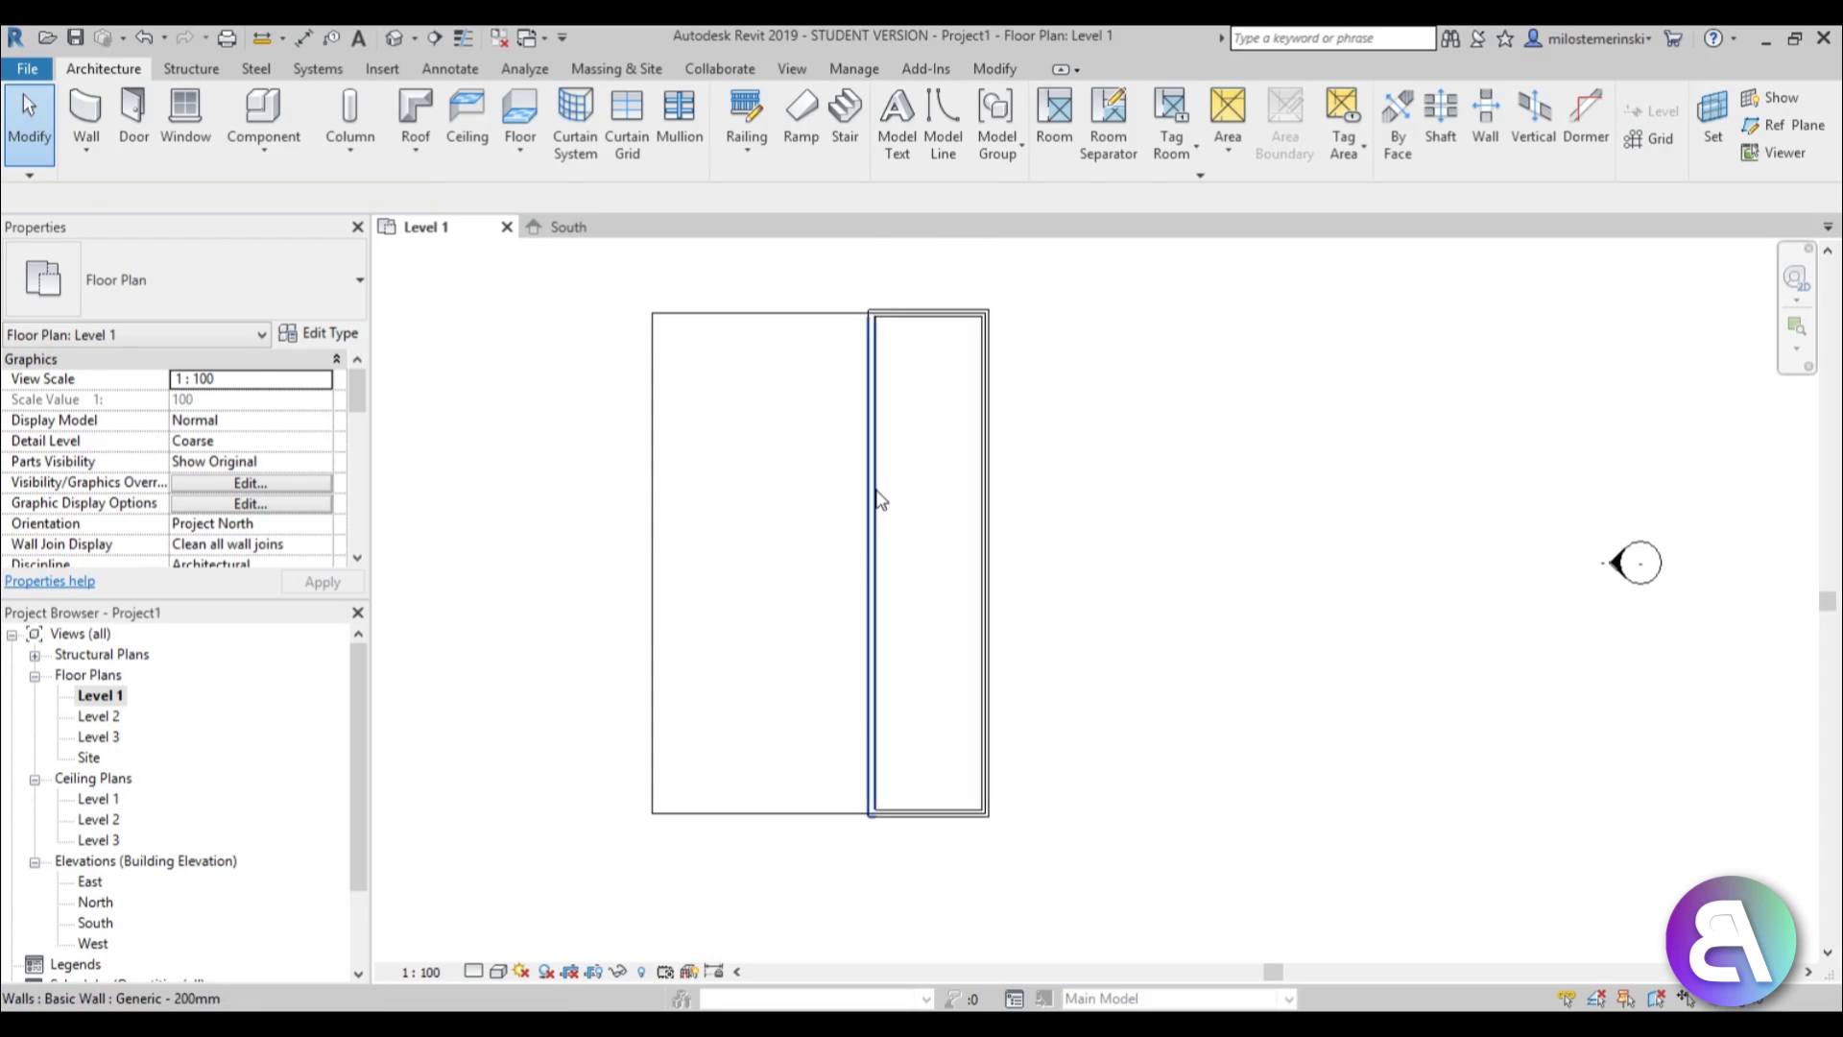
left_click(879, 498)
left_click_drag(889, 498, 886, 499)
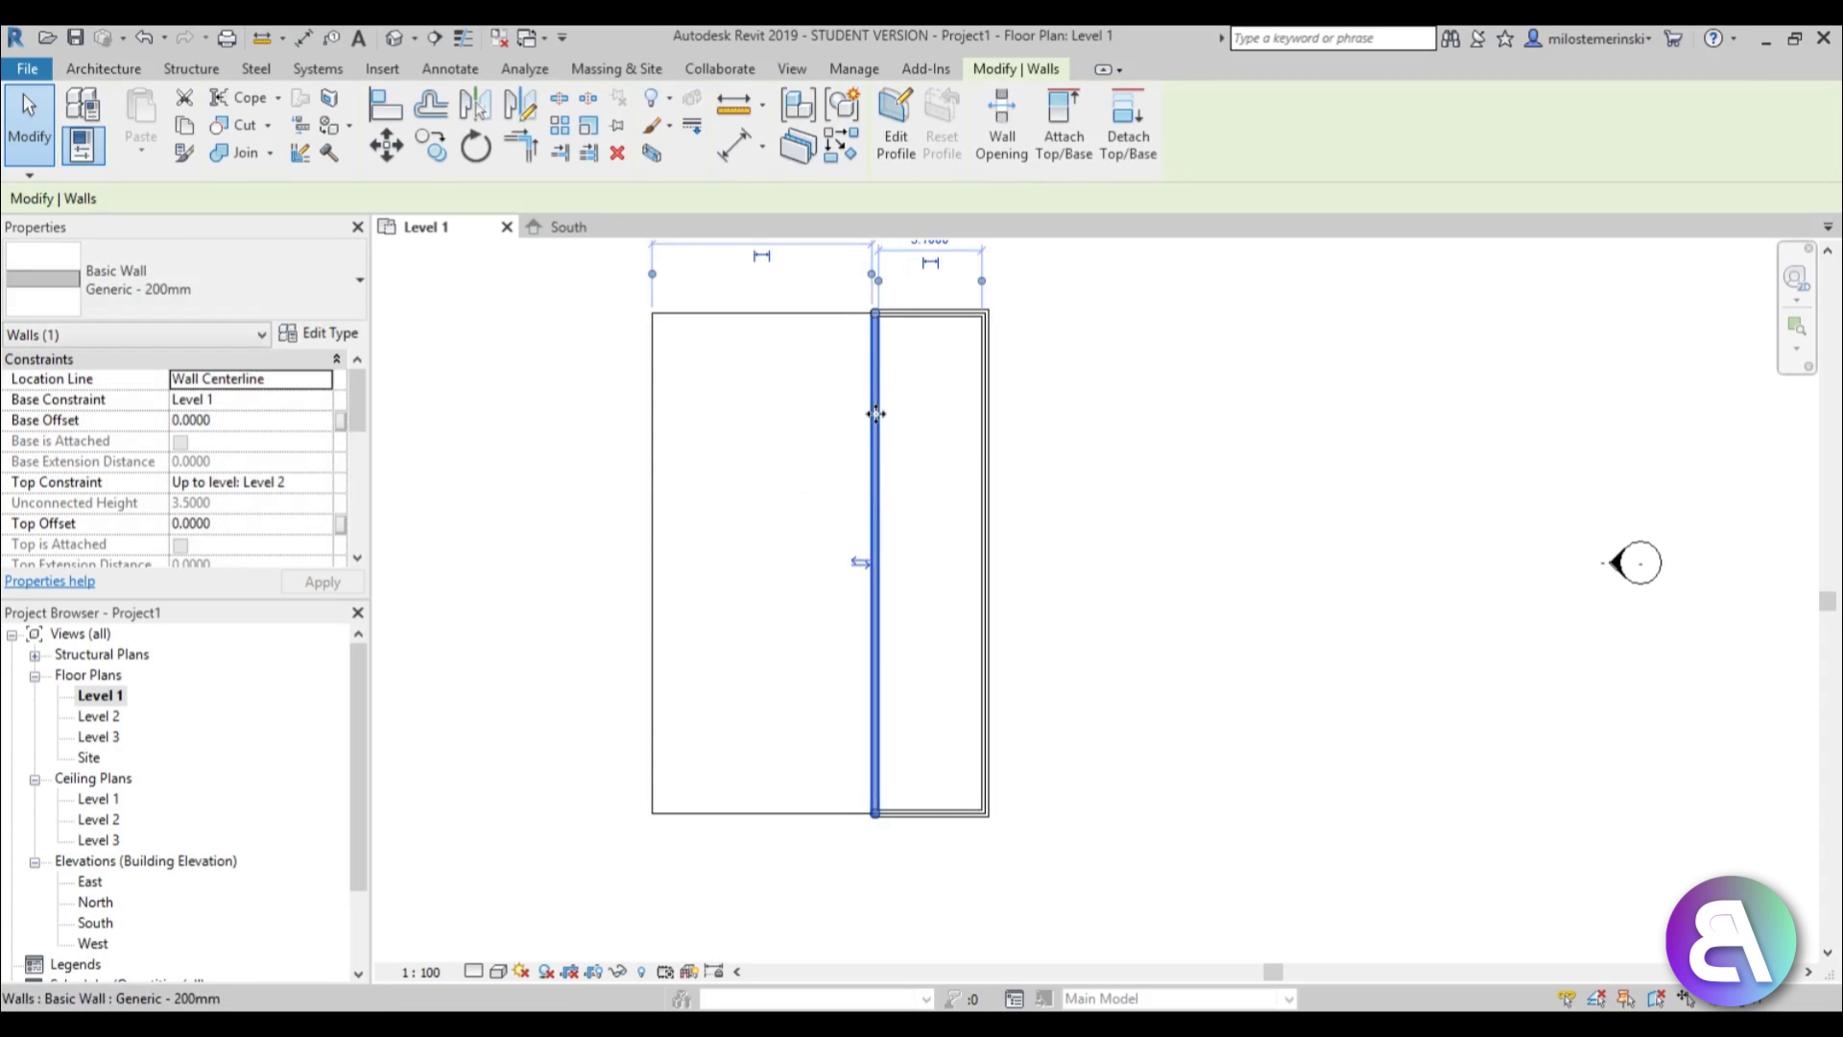
Draw two connected walls with an unconnected height of 1 m: one leftward from the enclosure's left wall, one about 10.5 m down the plan.
key("w")
key("a")
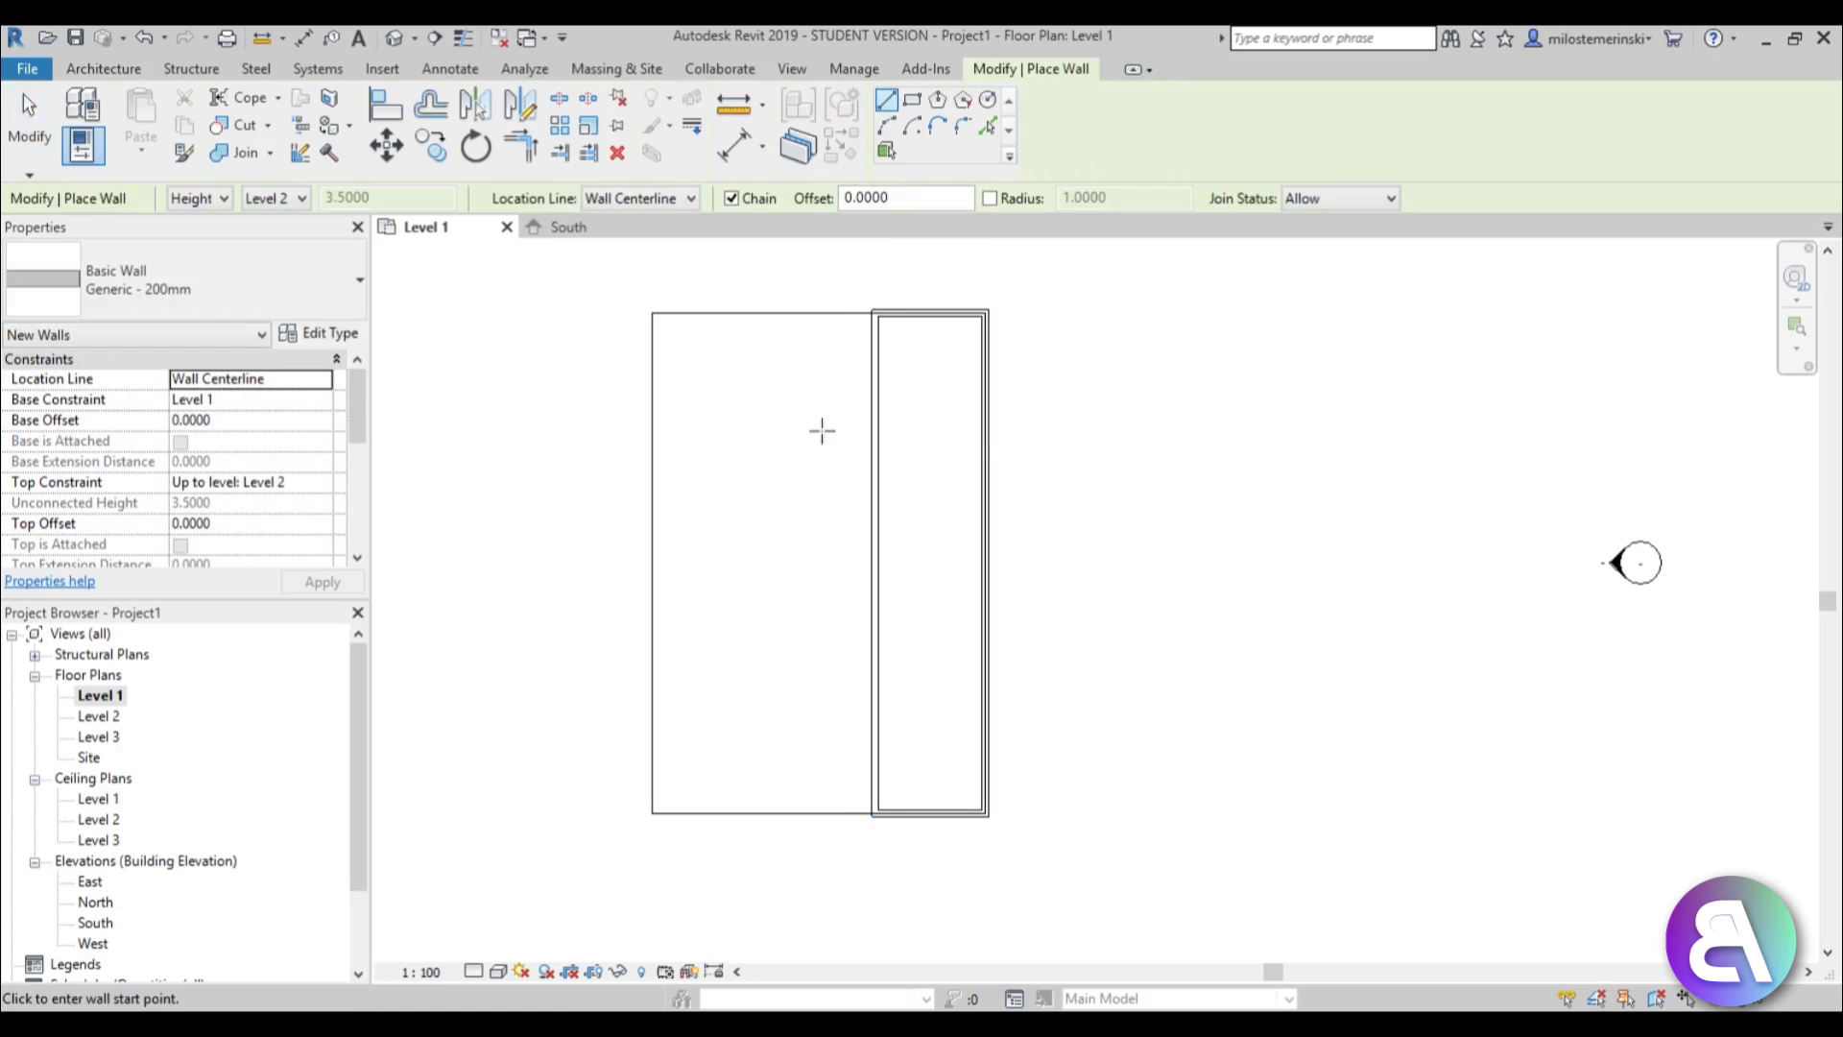
key("Escape")
key("w")
key("a")
left_click(322, 482)
left_click(323, 481)
left_click(251, 503)
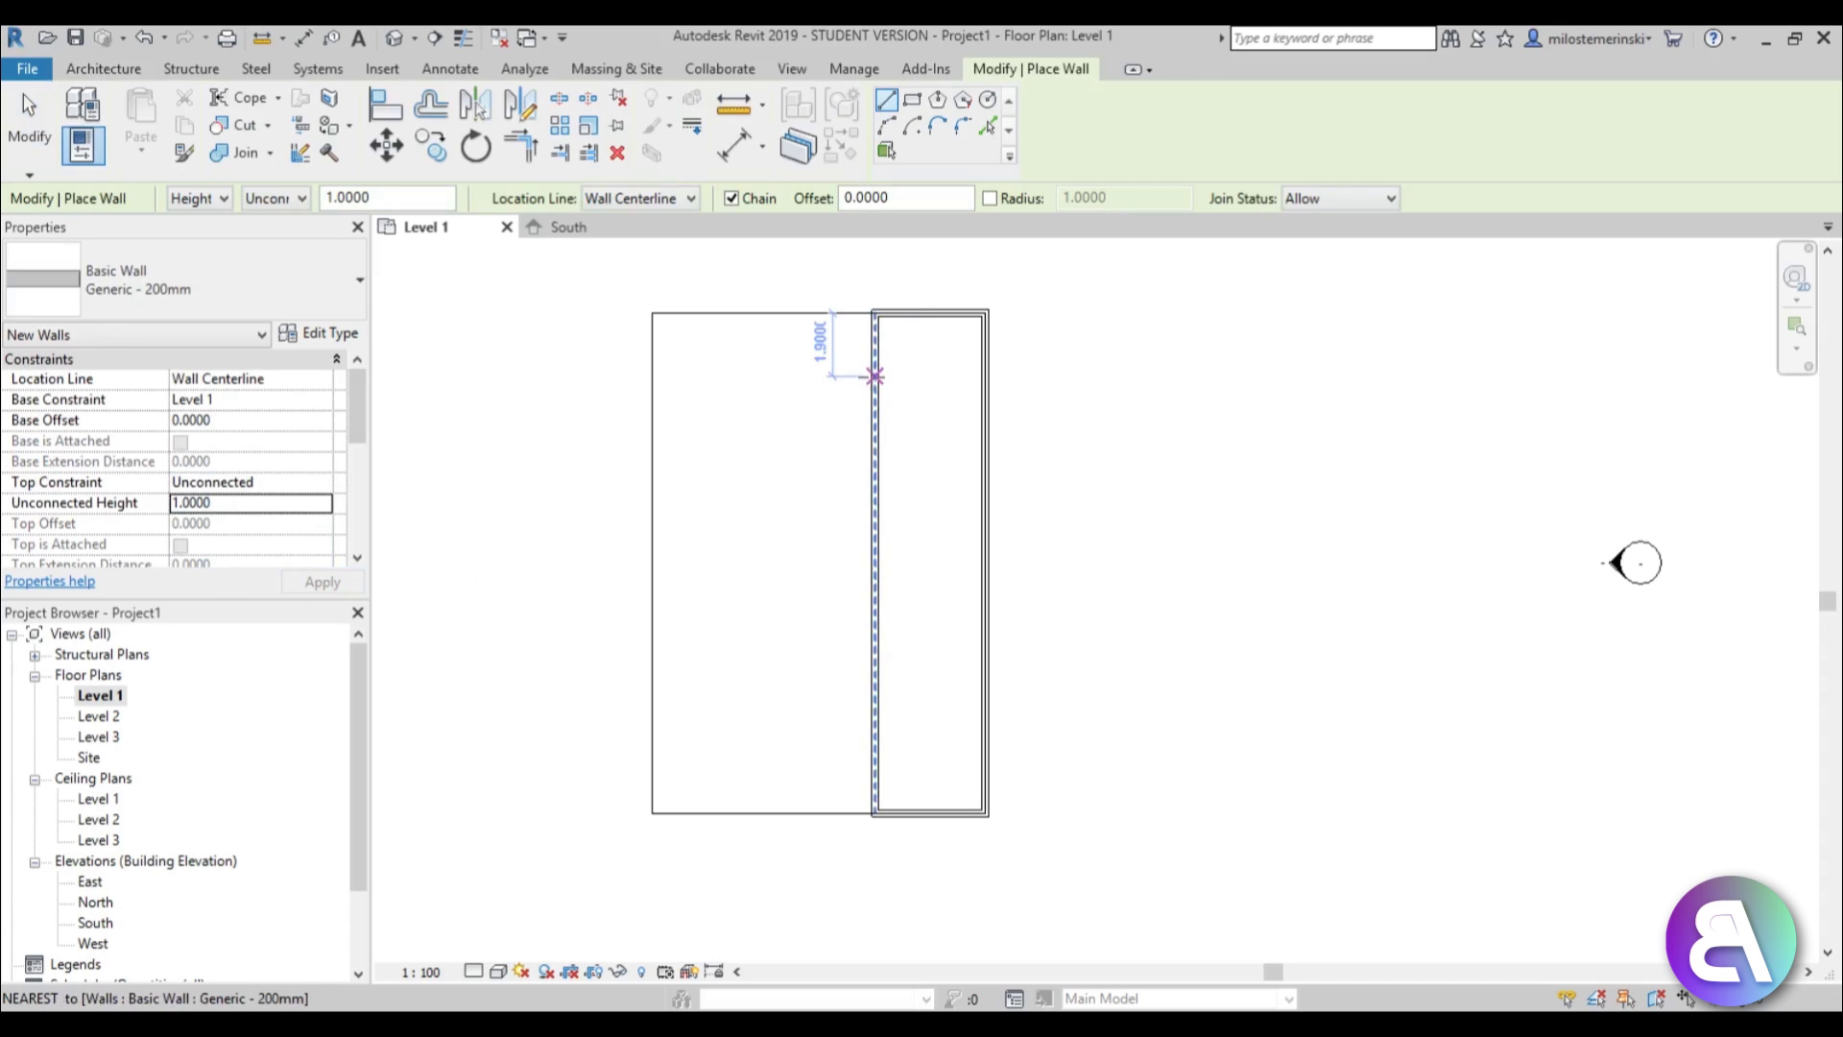
left_click(874, 373)
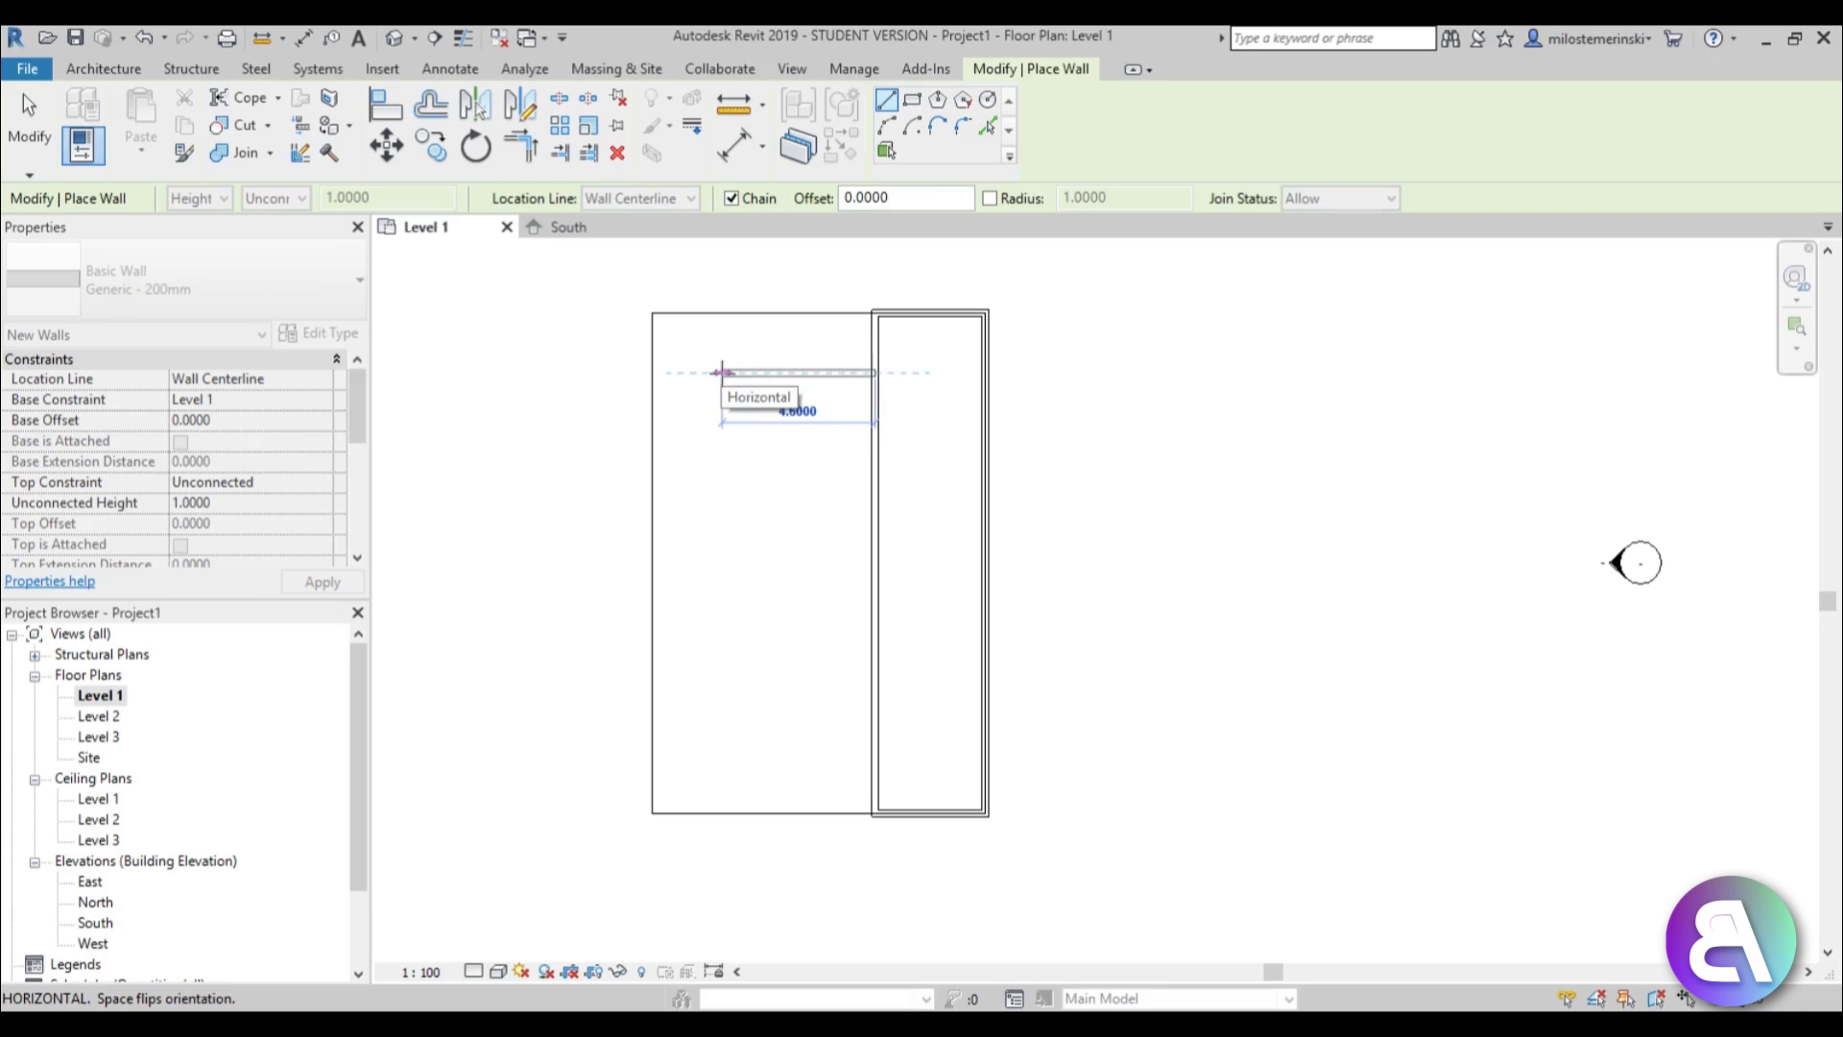
left_click(730, 374)
left_click(729, 722)
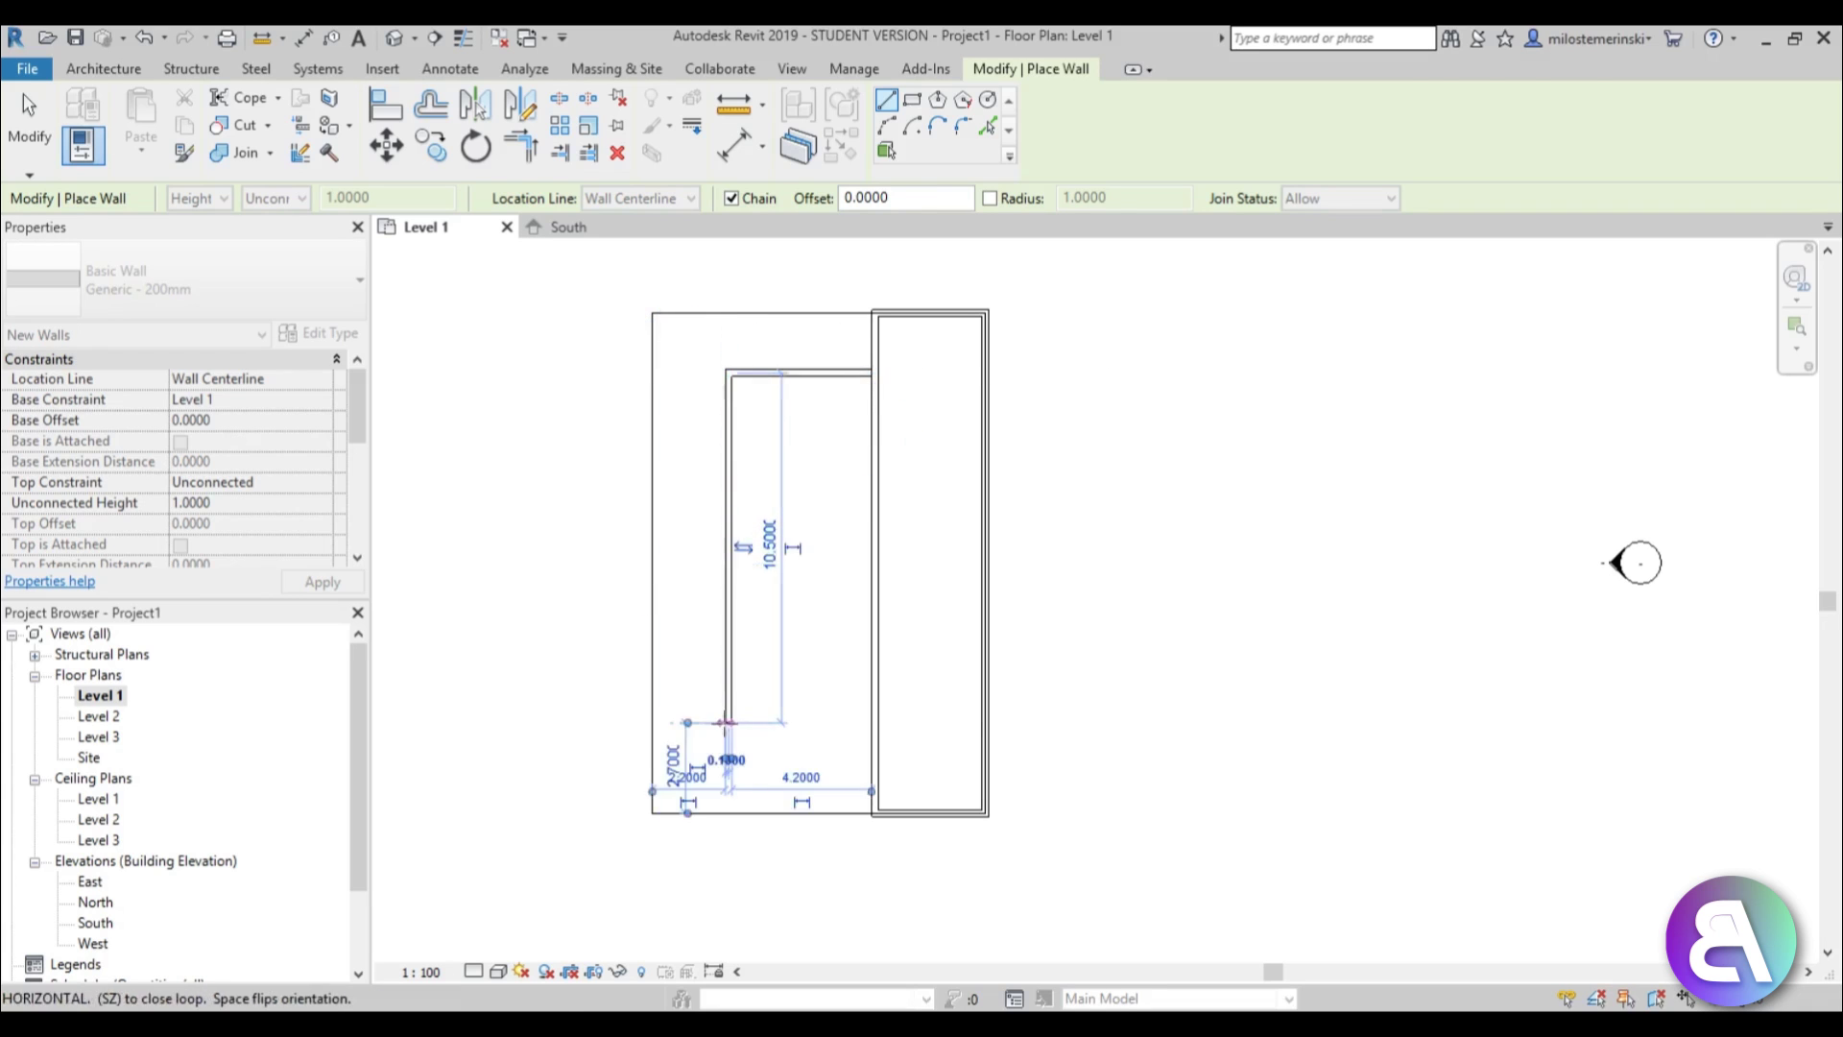
key("Escape")
key("Escape")
Mirror the upper 1 m high wall about a horizontal axis drawn through the middle of the tall enclosure.
left_click(849, 392)
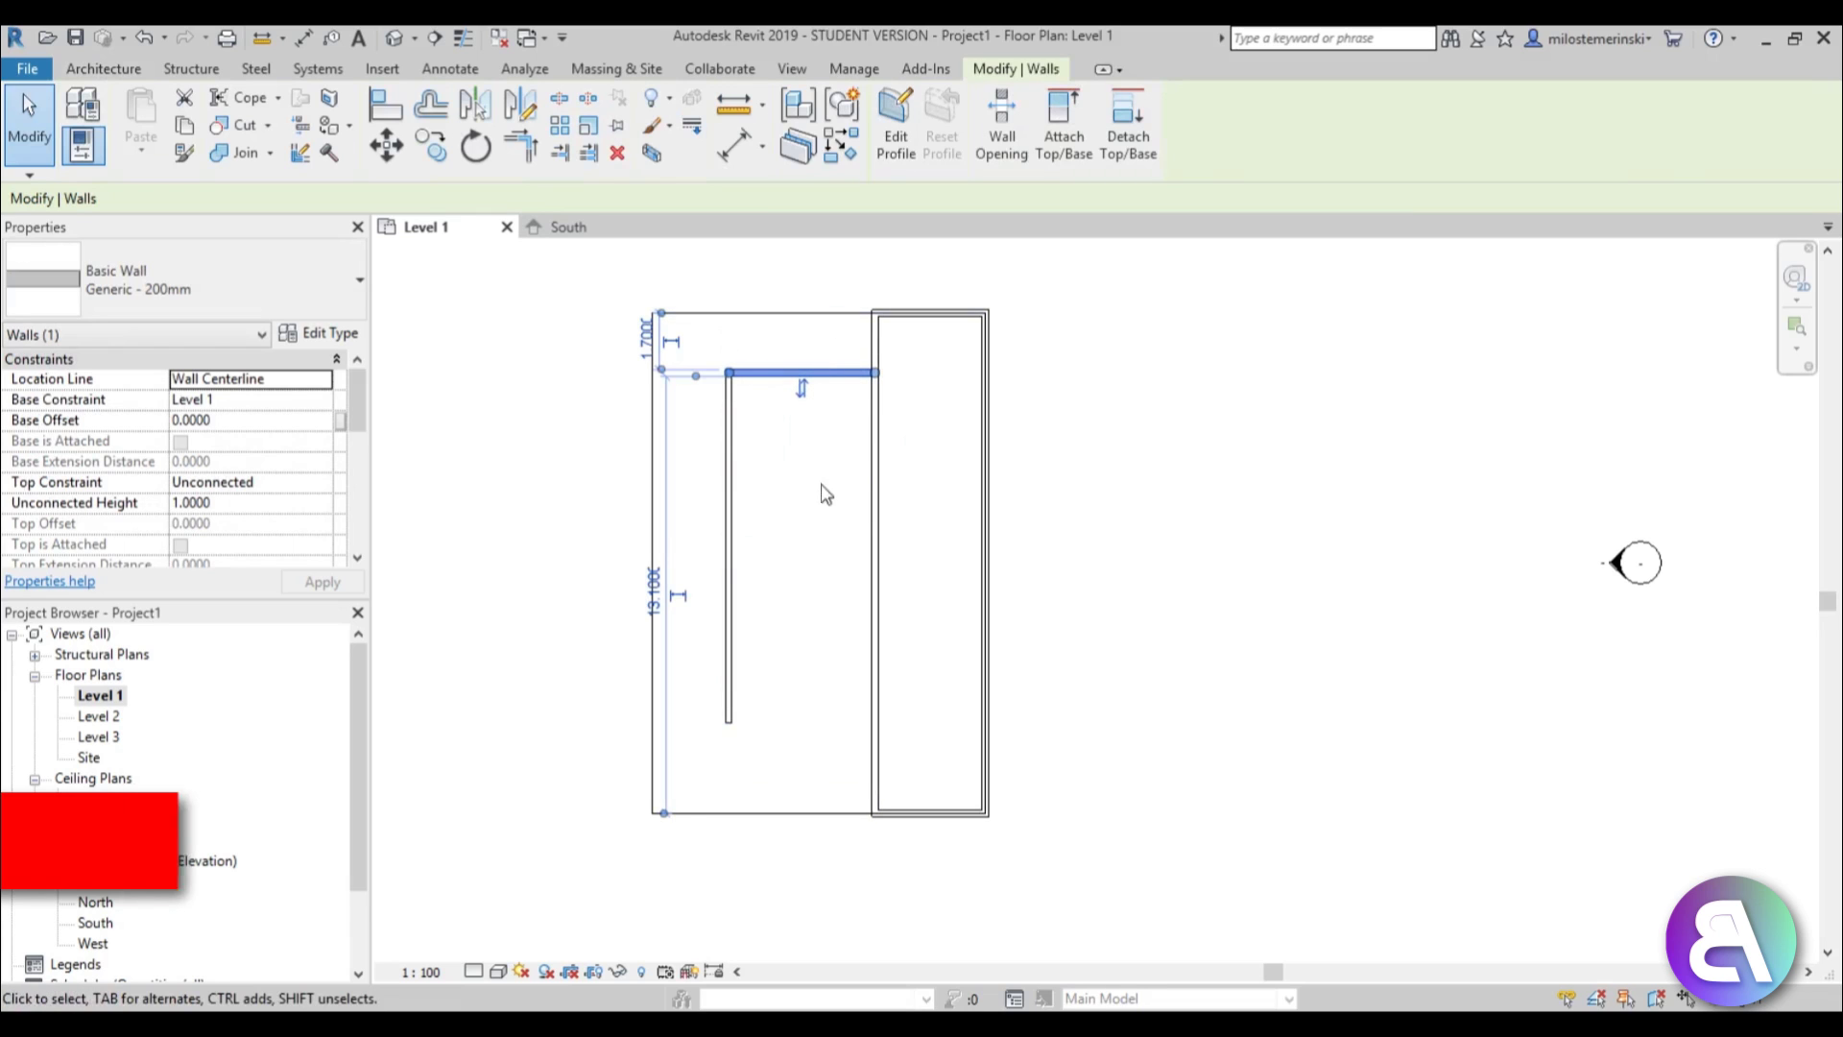
key("d")
key("m")
left_click(987, 563)
left_click(605, 563)
key("Escape")
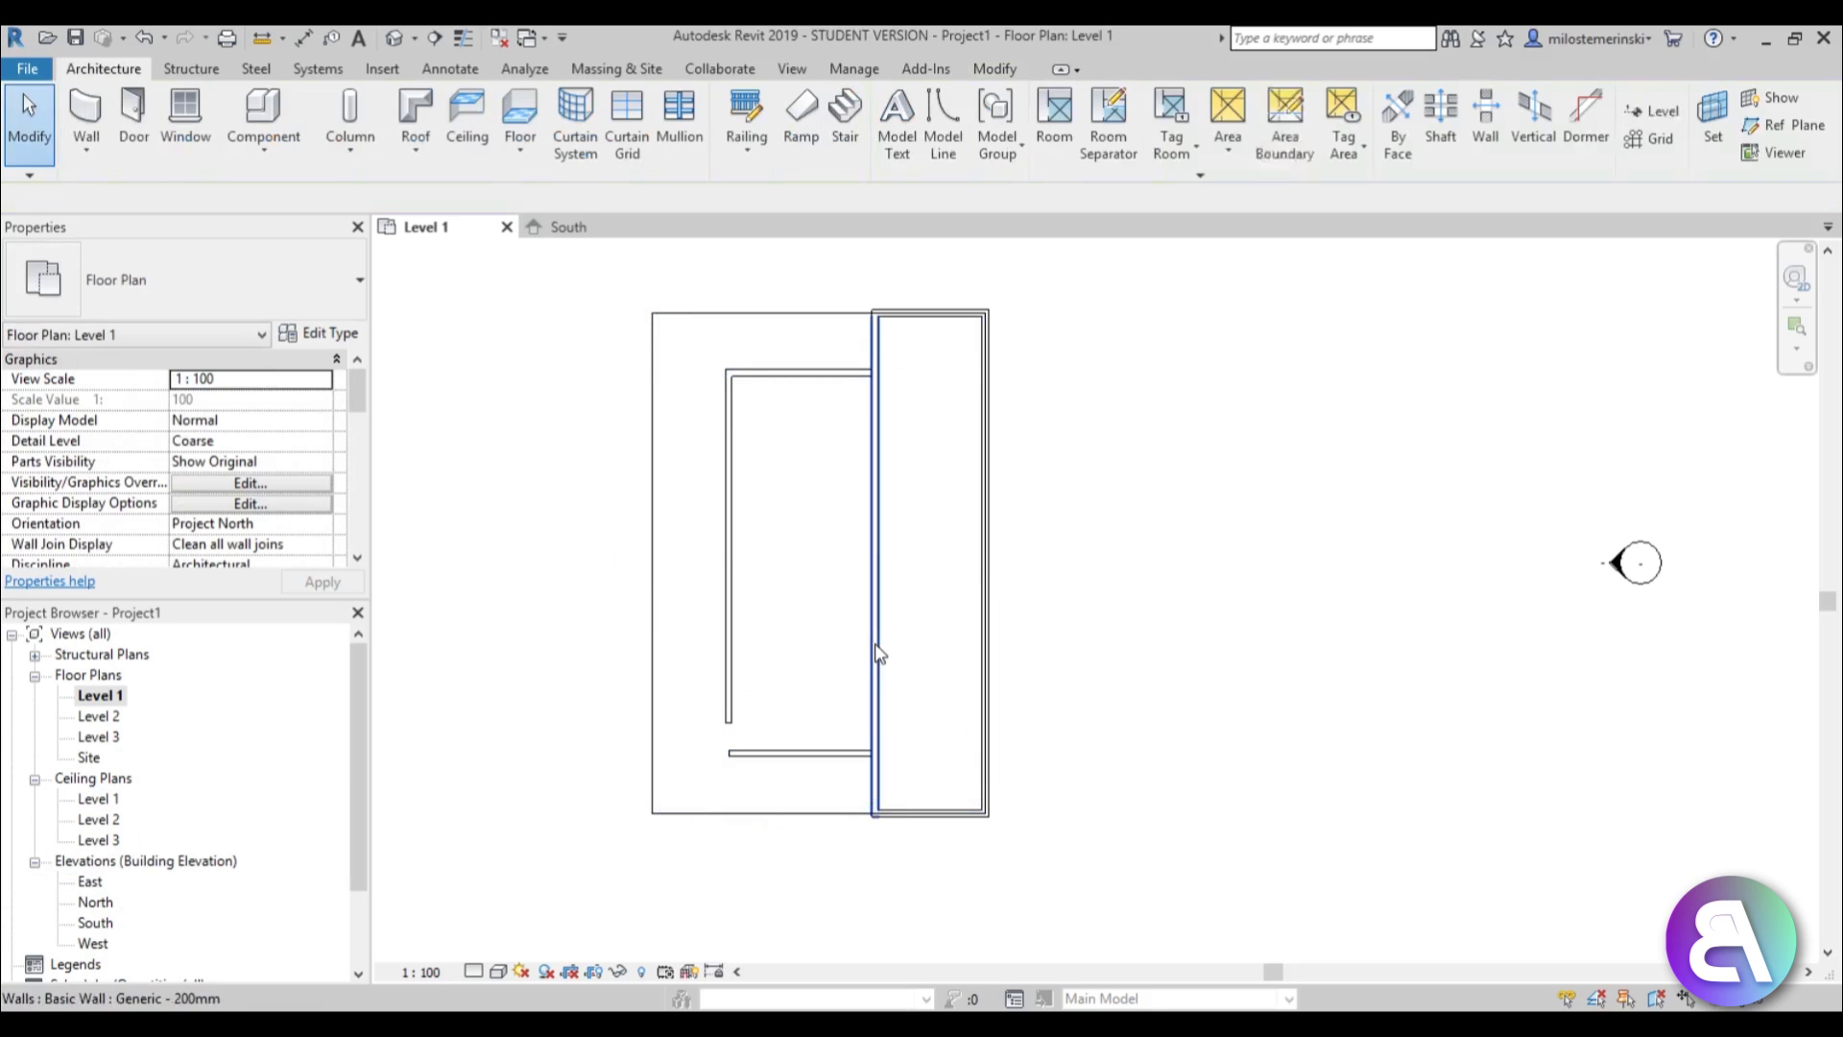
Trim/extend the mirrored lower wall and the long low wall so they meet in a corner.
key("t")
key("r")
left_click(823, 753)
left_click(725, 683)
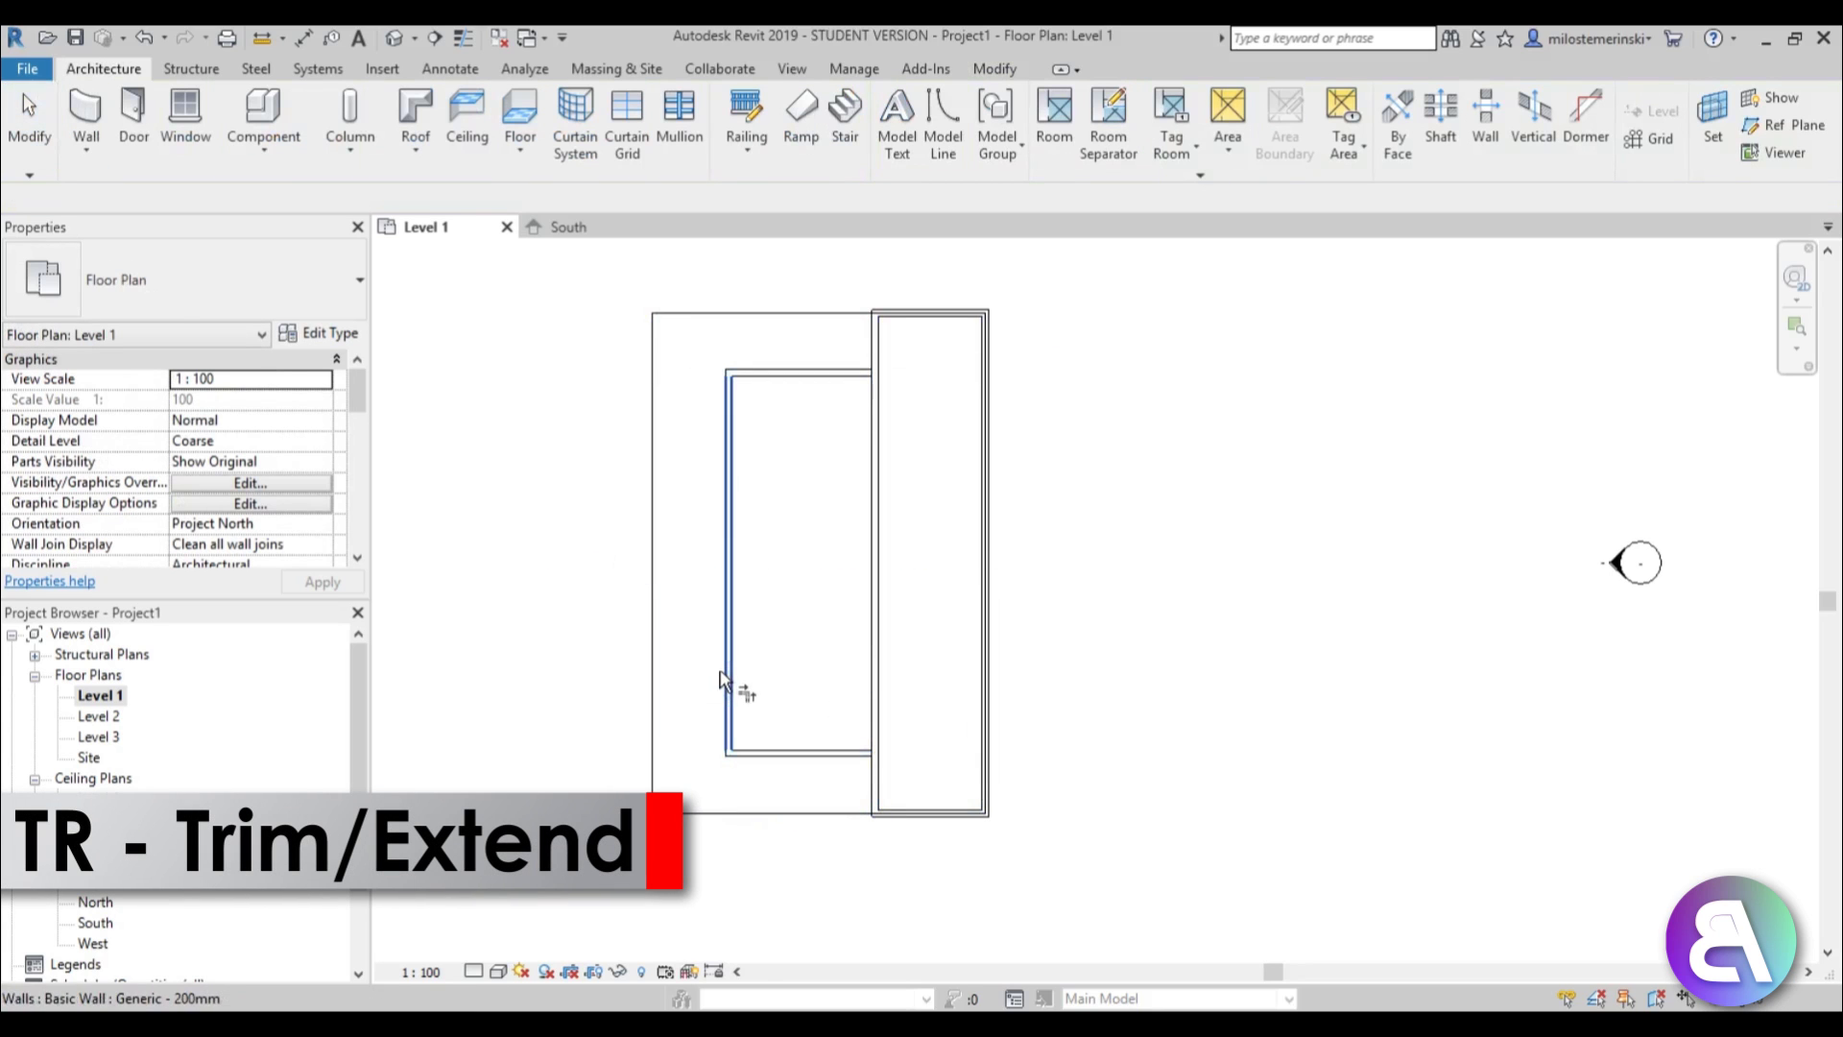
key("Escape")
key("Escape")
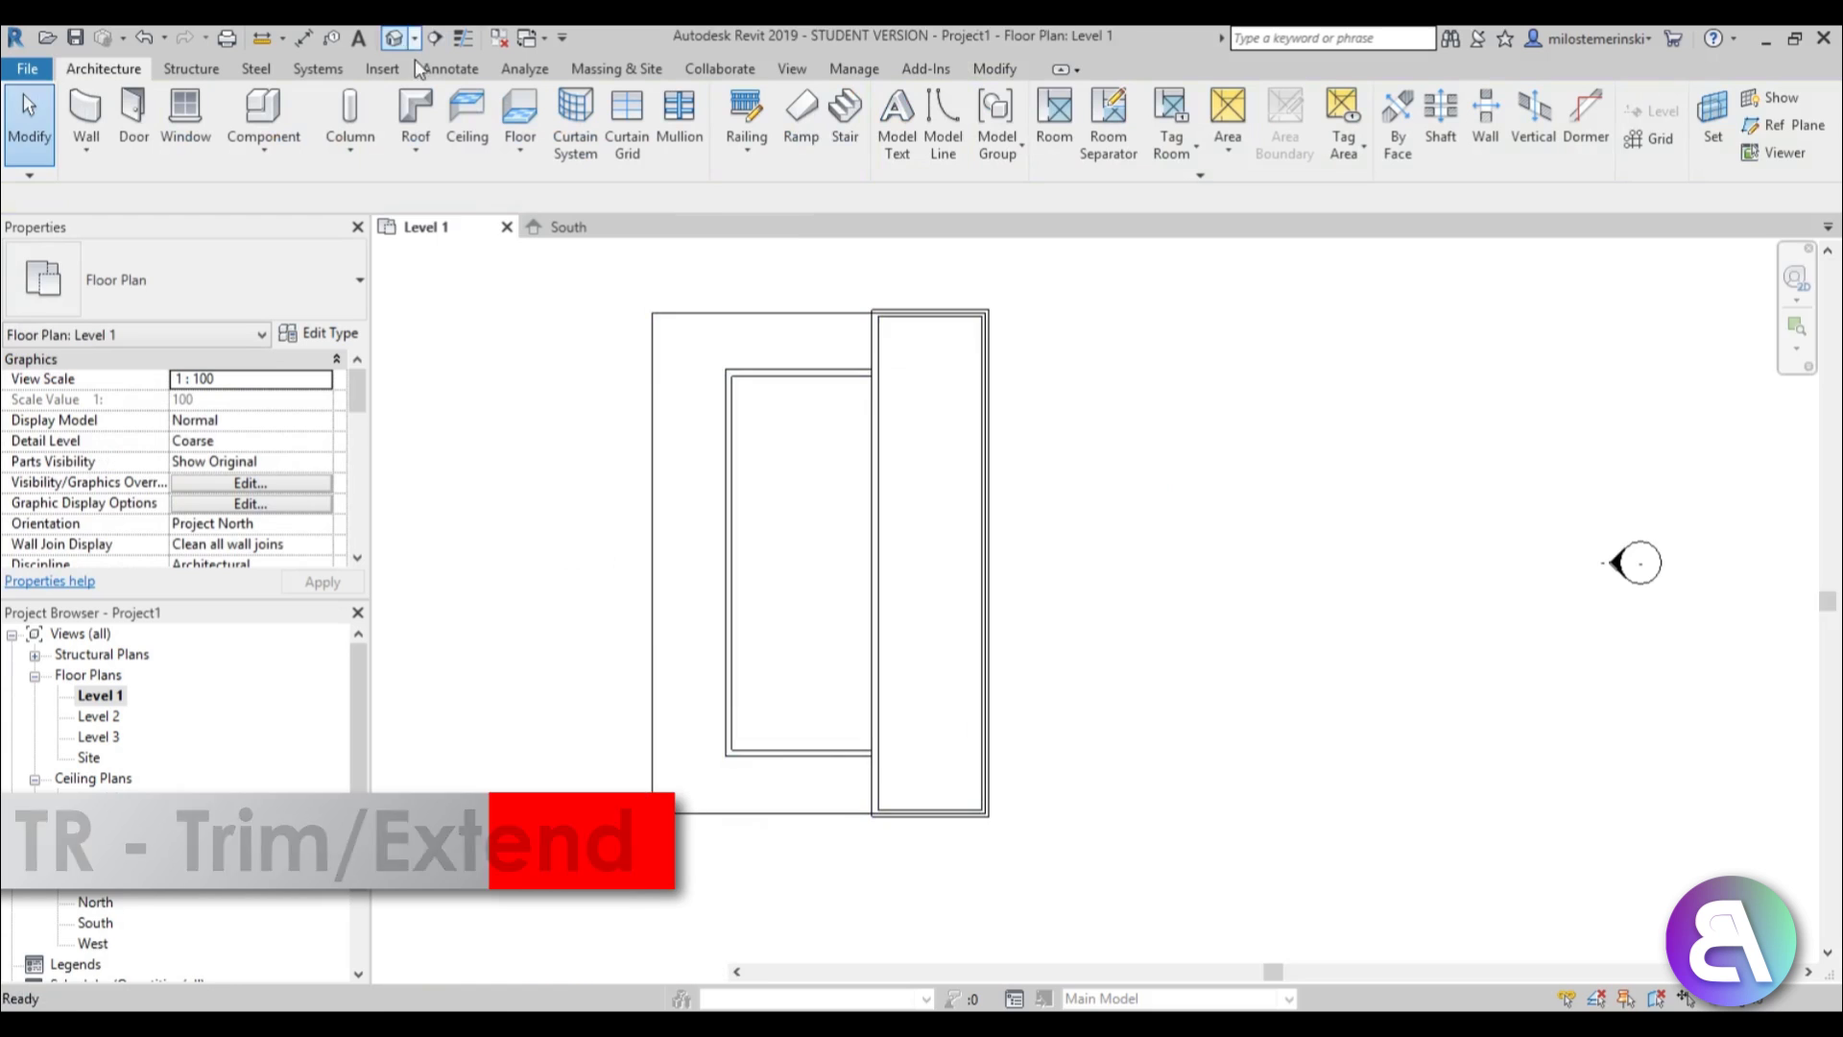
Examine the tall enclosure and the attached low walls in the 3D view and the Level 1 plan.
left_click(394, 38)
middle_click_drag(1487, 624, 1584, 652, "shift")
scroll(1184, 538, "up", 3)
middle_click_drag(1176, 530, 1070, 600)
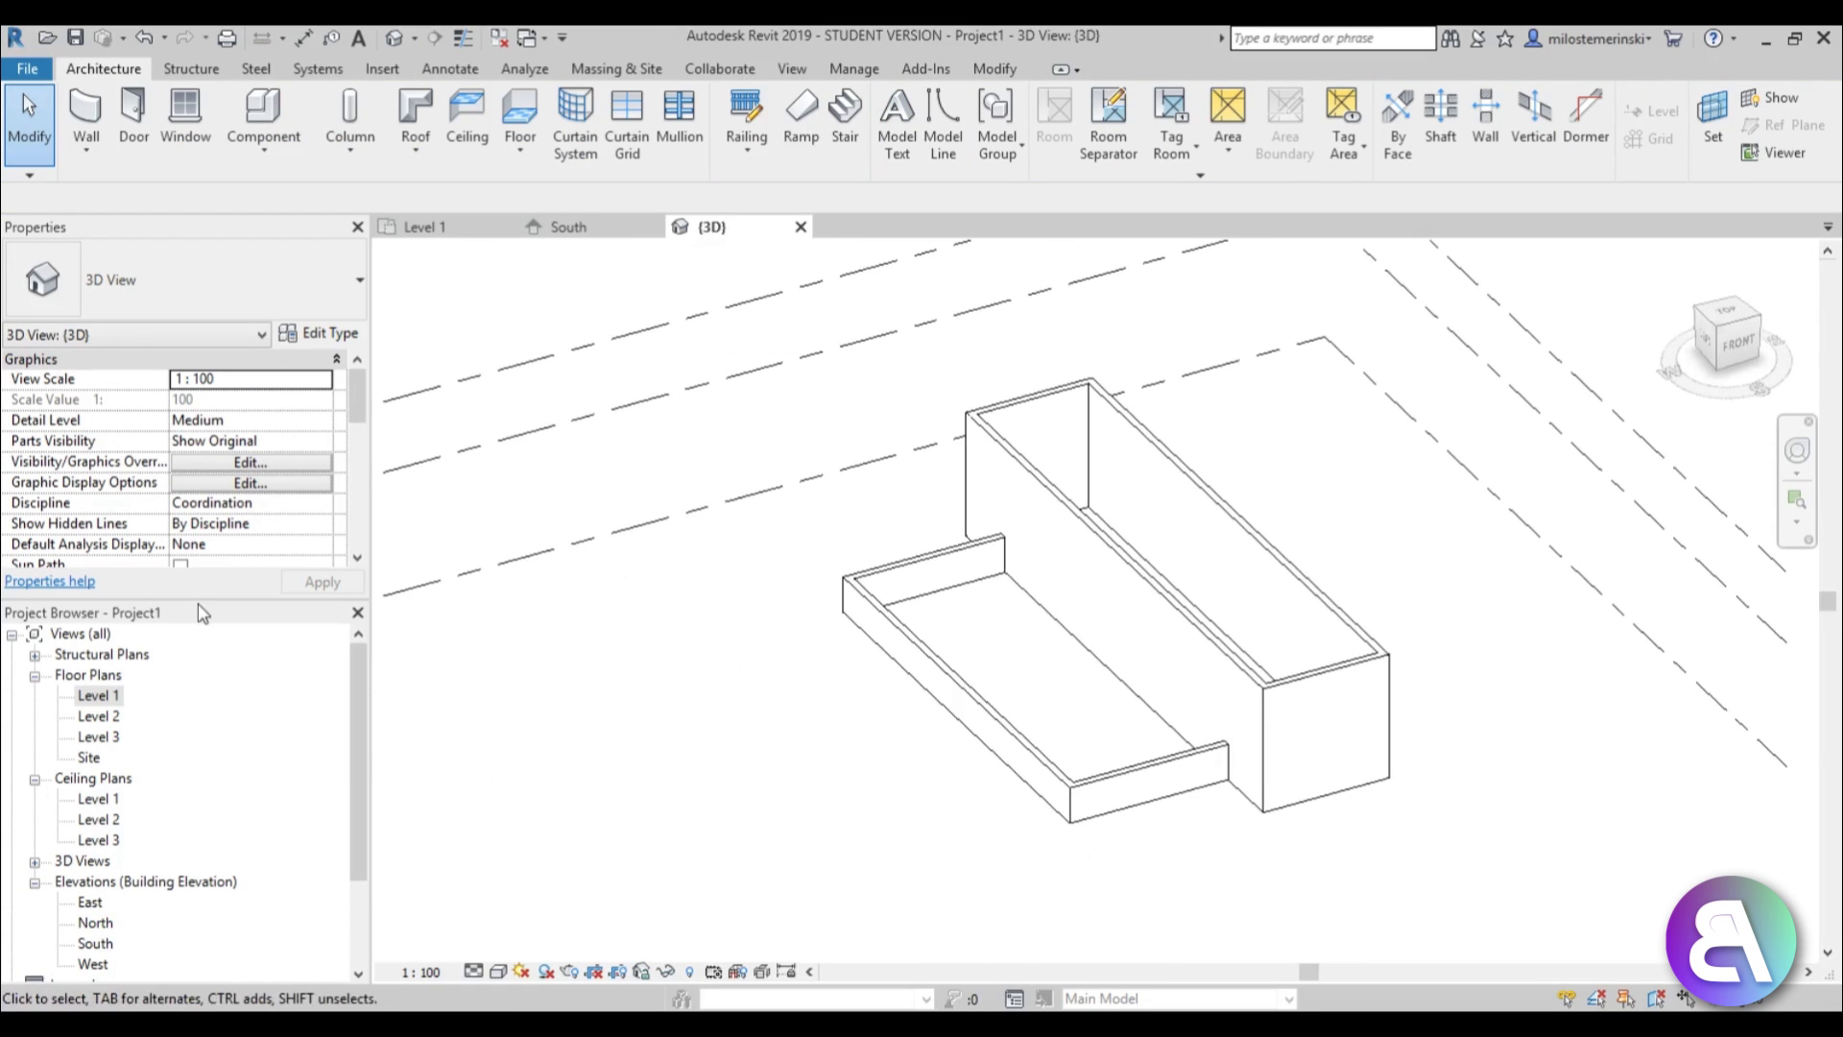
double_click(100, 696)
mouse_move(715, 533)
left_mouse_down()
mouse_move(655, 539)
mouse_move(712, 541)
left_mouse_up()
left_click(750, 567)
scroll(802, 563, "down", 2)
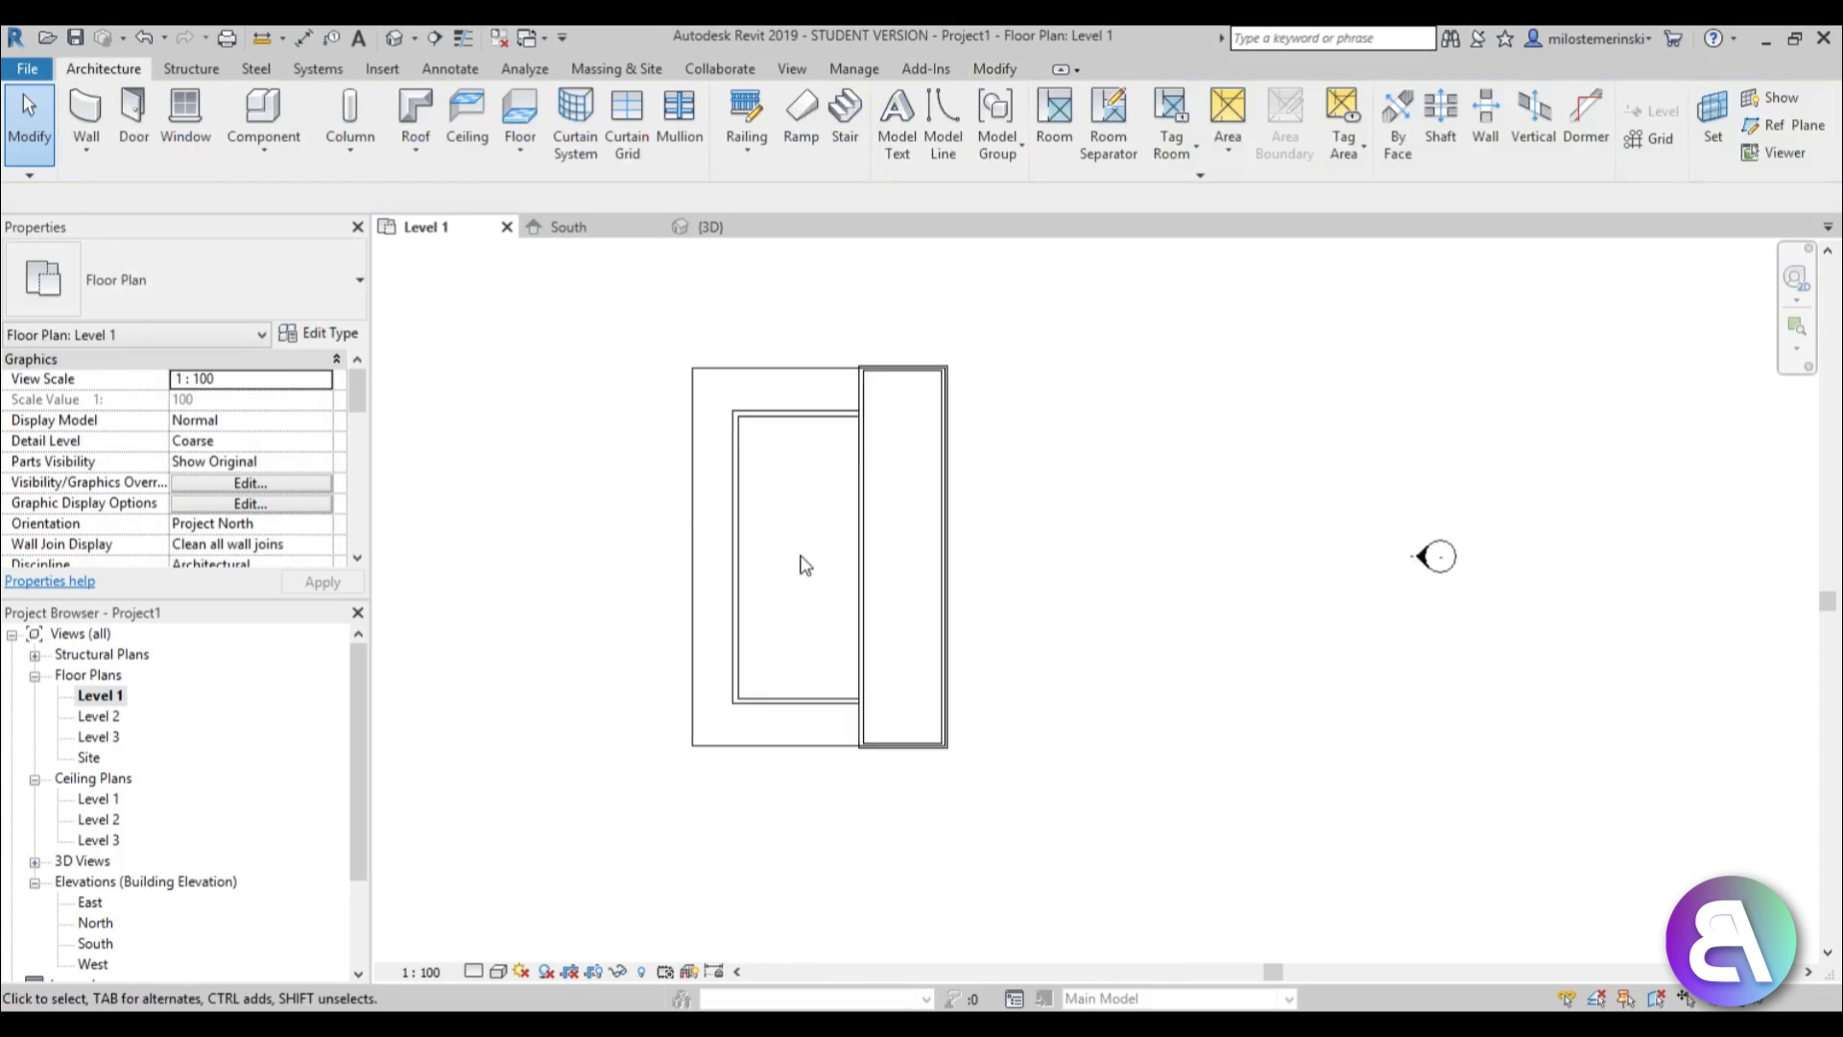
middle_click_drag(802, 563, 893, 527)
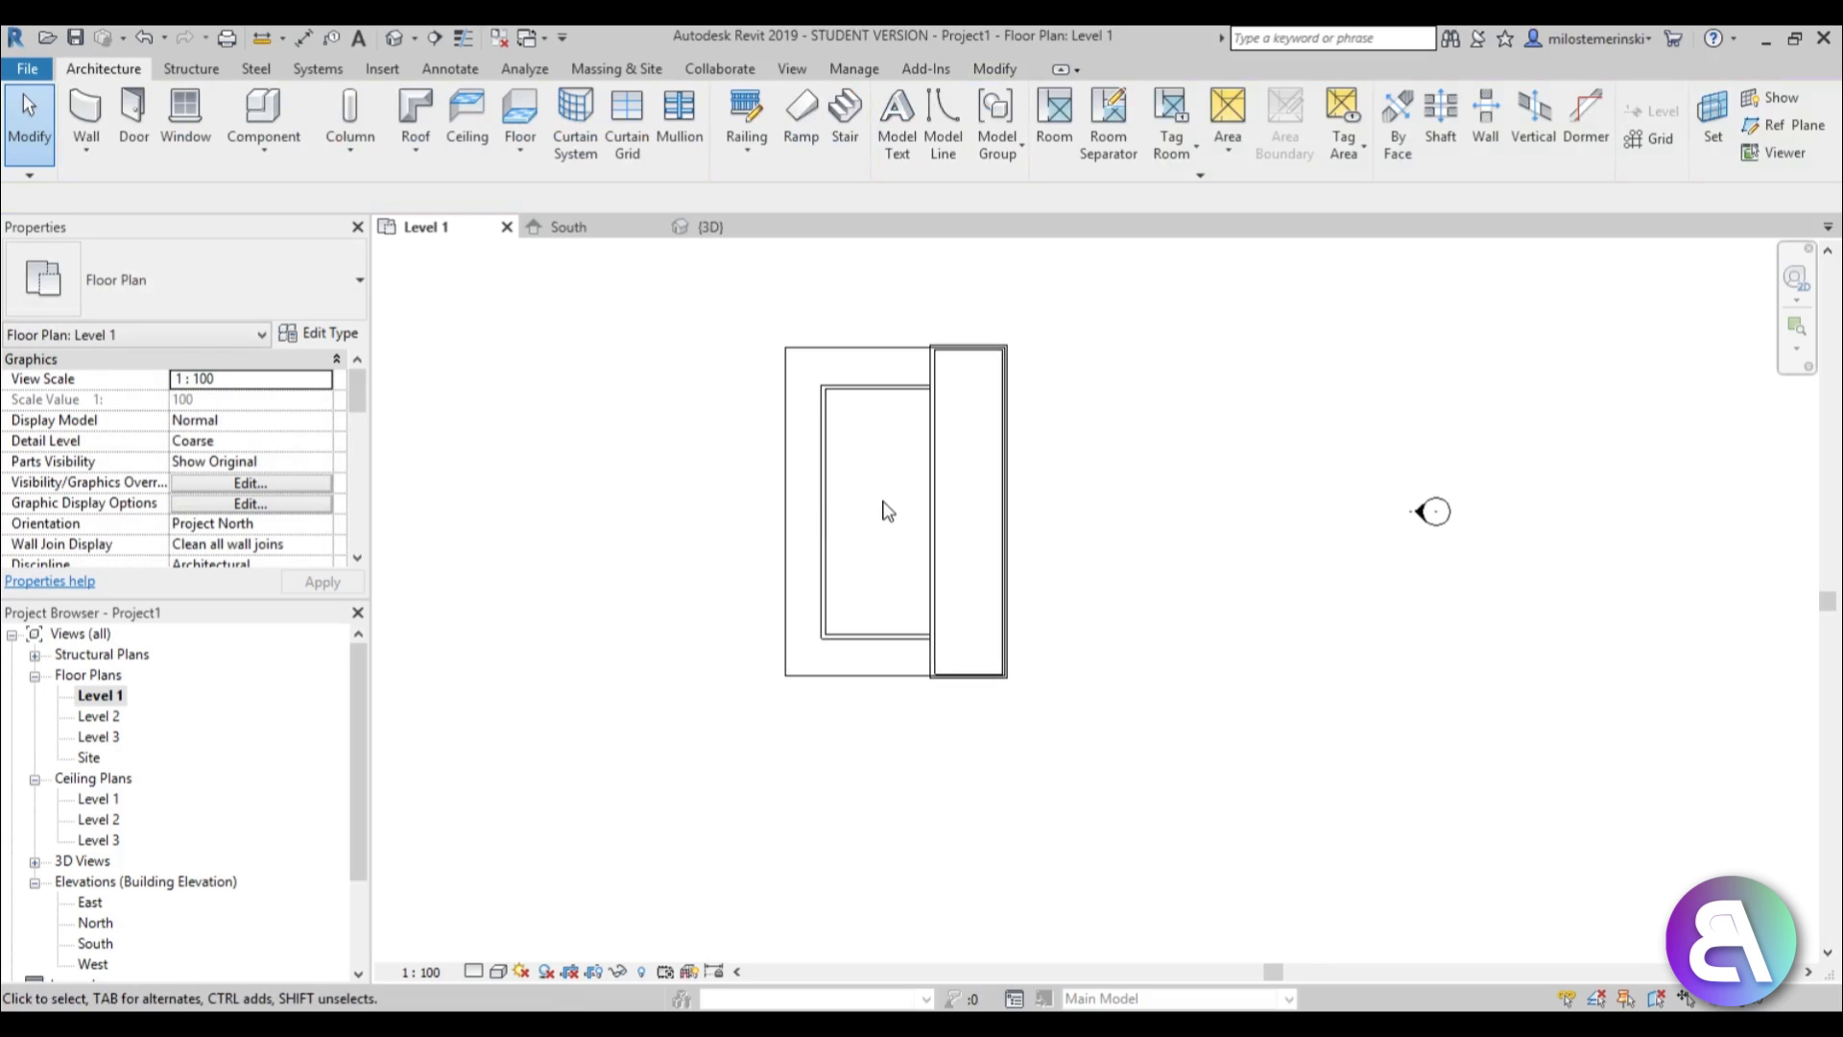
middle_click_drag(884, 442, 859, 465)
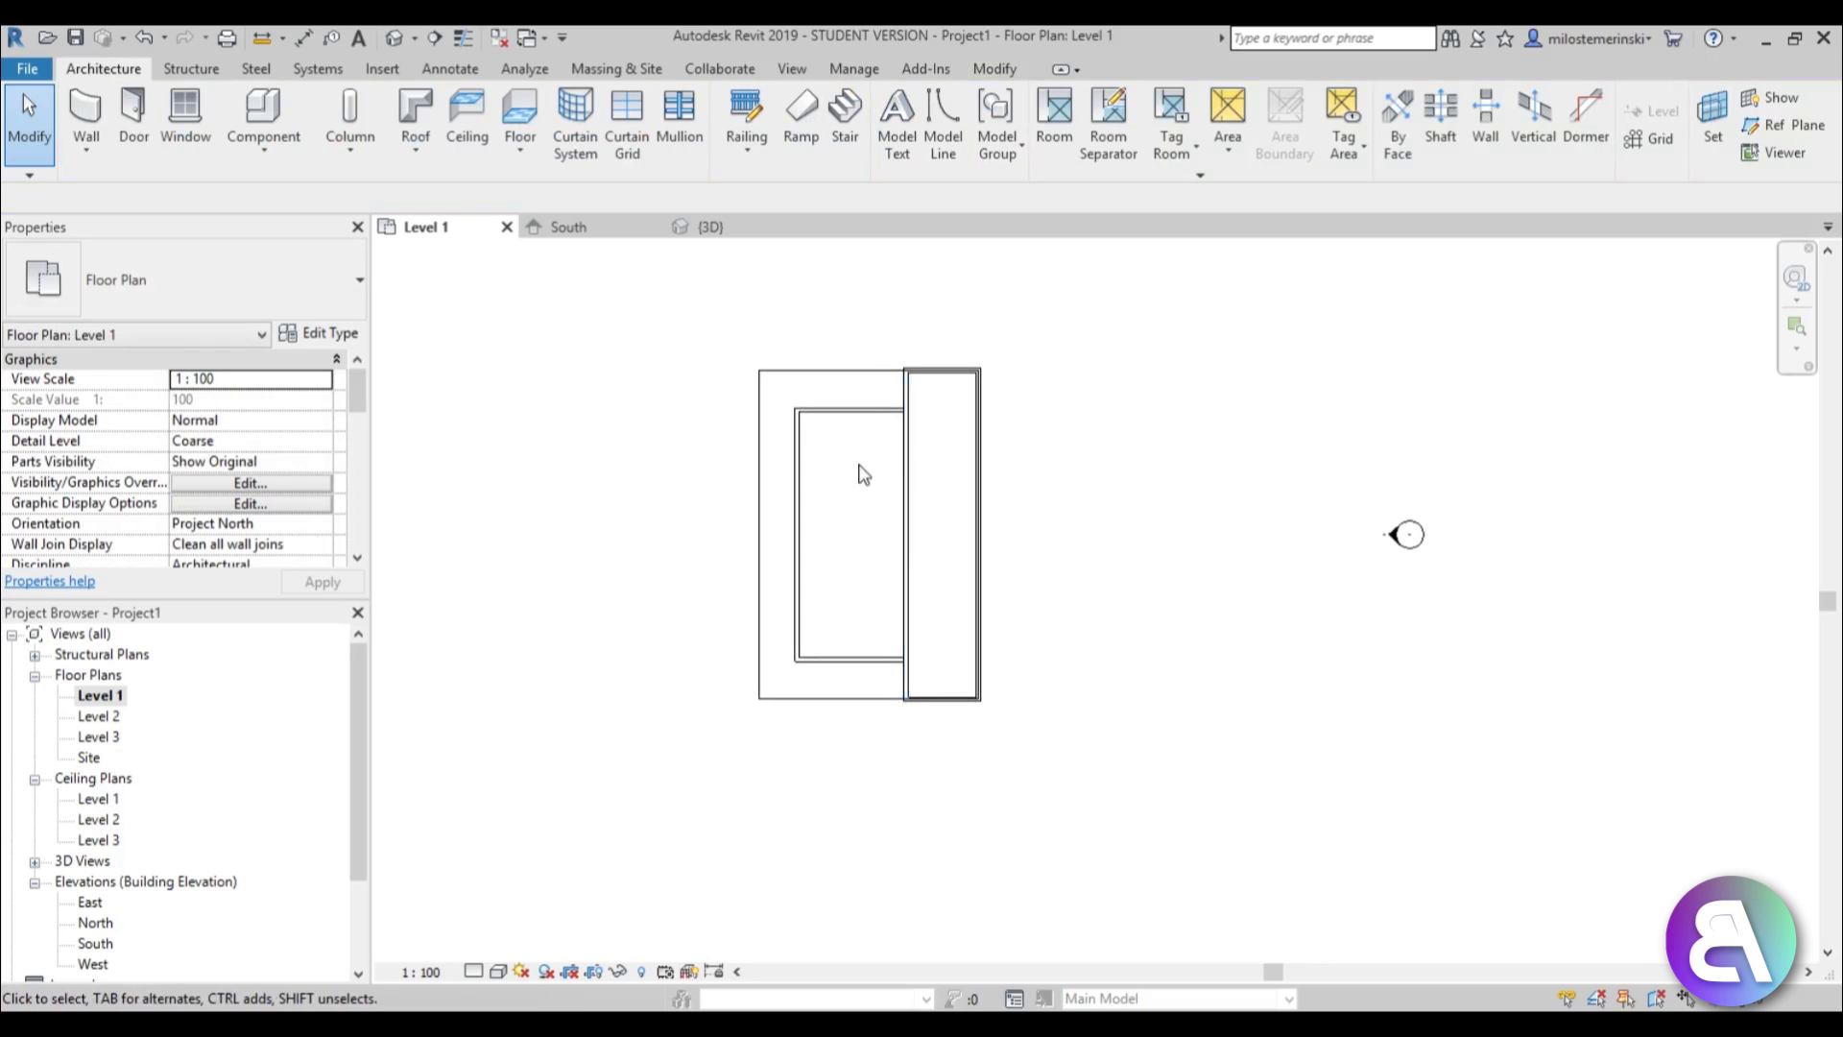
left_click(392, 38)
middle_click_drag(1276, 576, 1100, 624, "shift")
scroll(1040, 666, "up", 2)
middle_click_drag(862, 644, 835, 576)
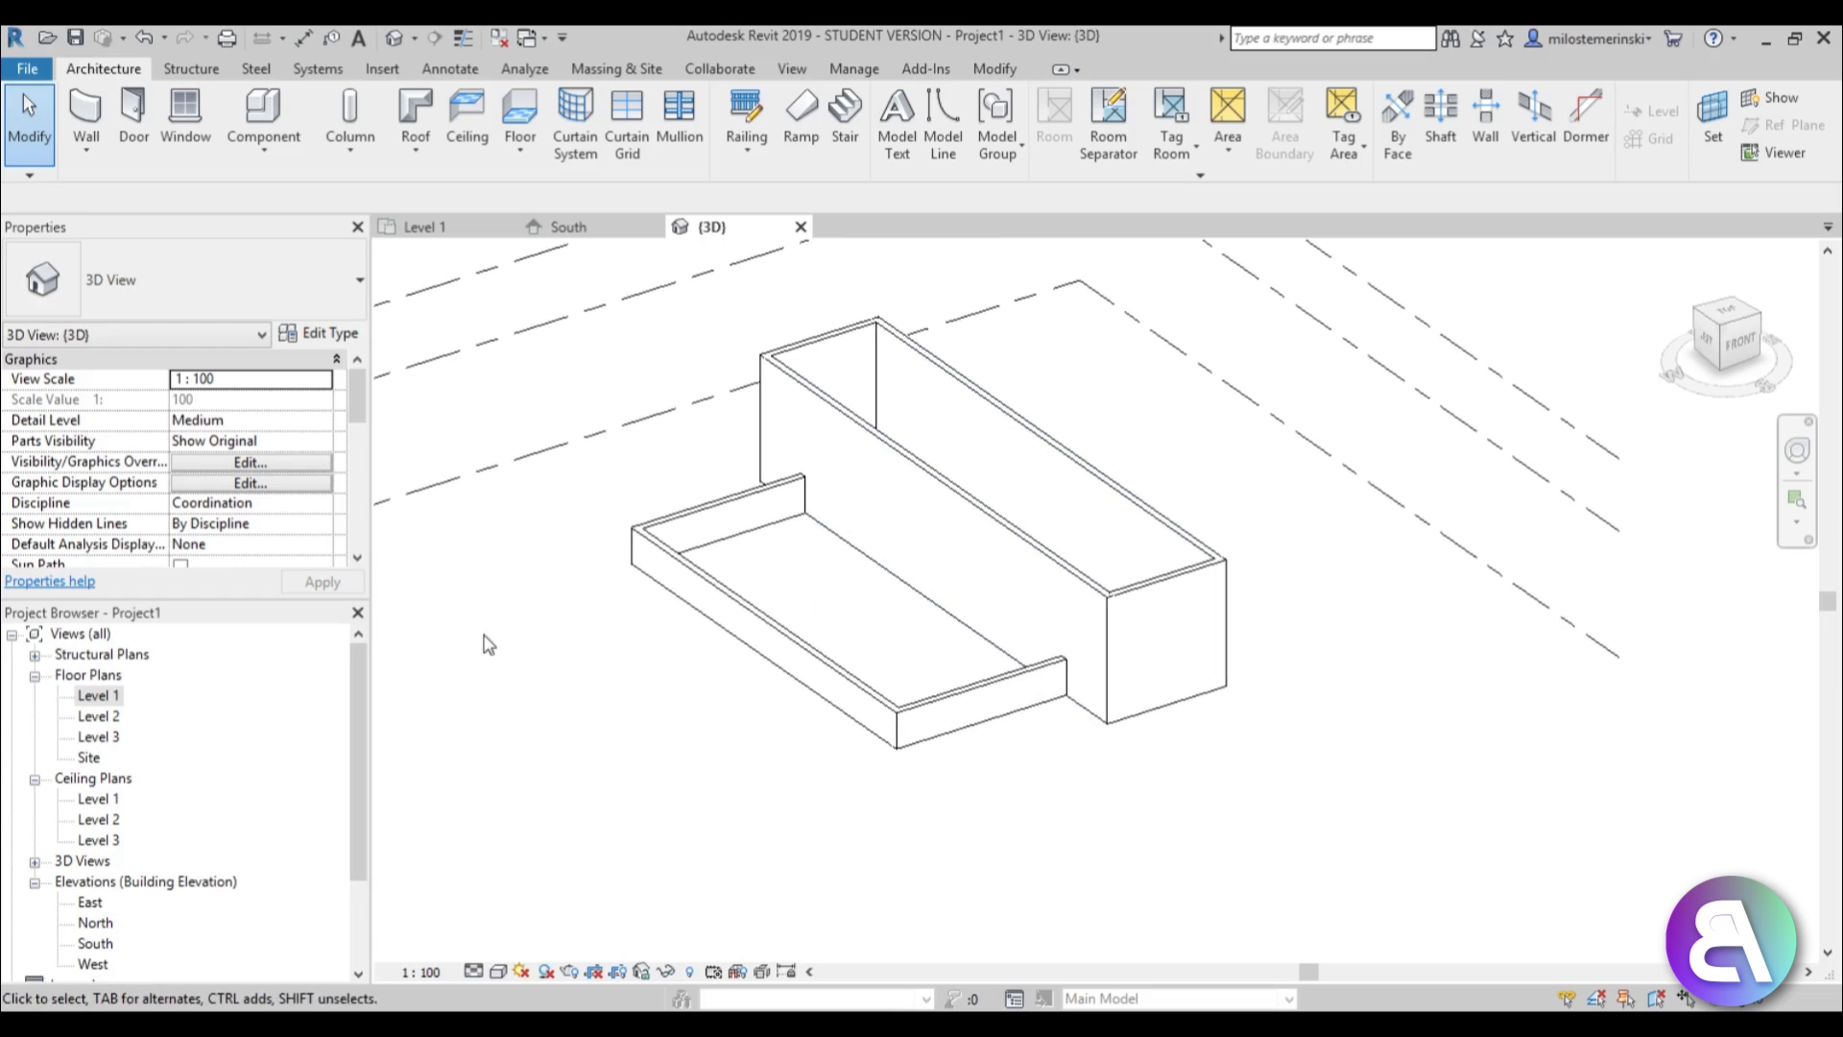
Start and name an in-place mass for the roof, working from the Level 2 floor plan.
double_click(99, 716)
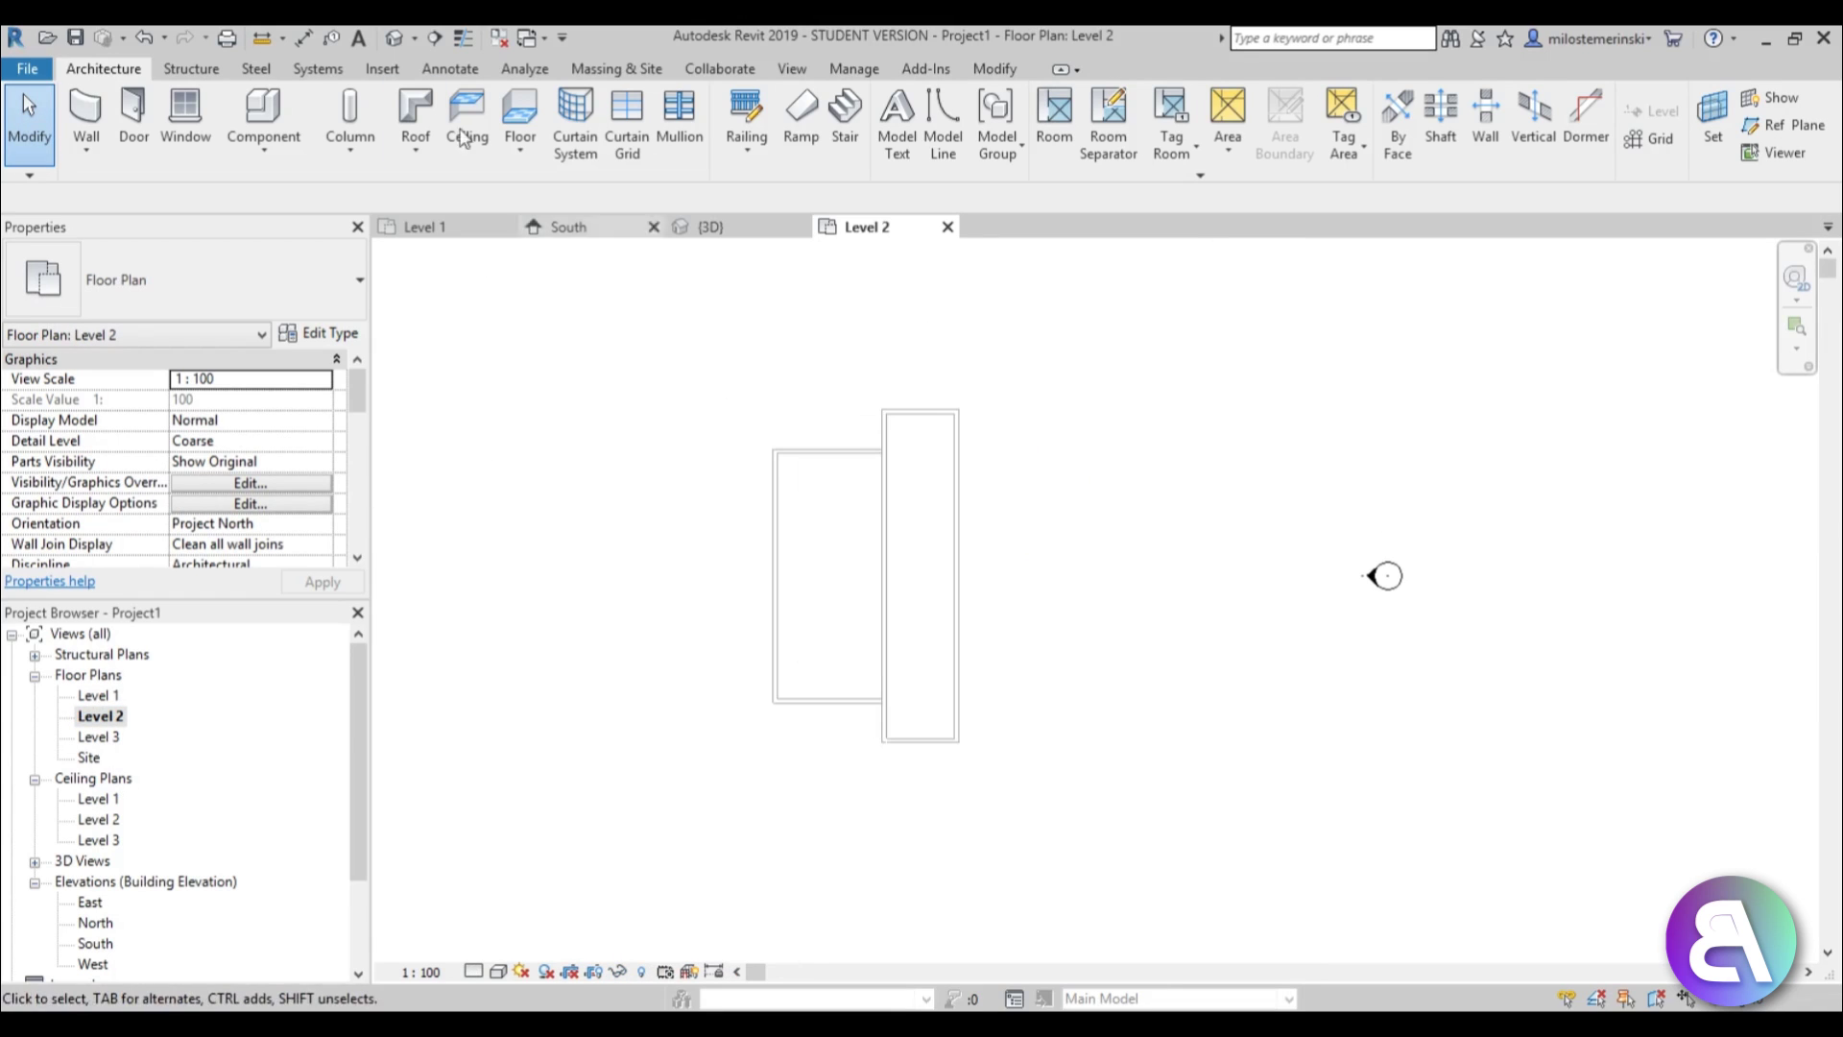
left_click(603, 69)
left_click(223, 120)
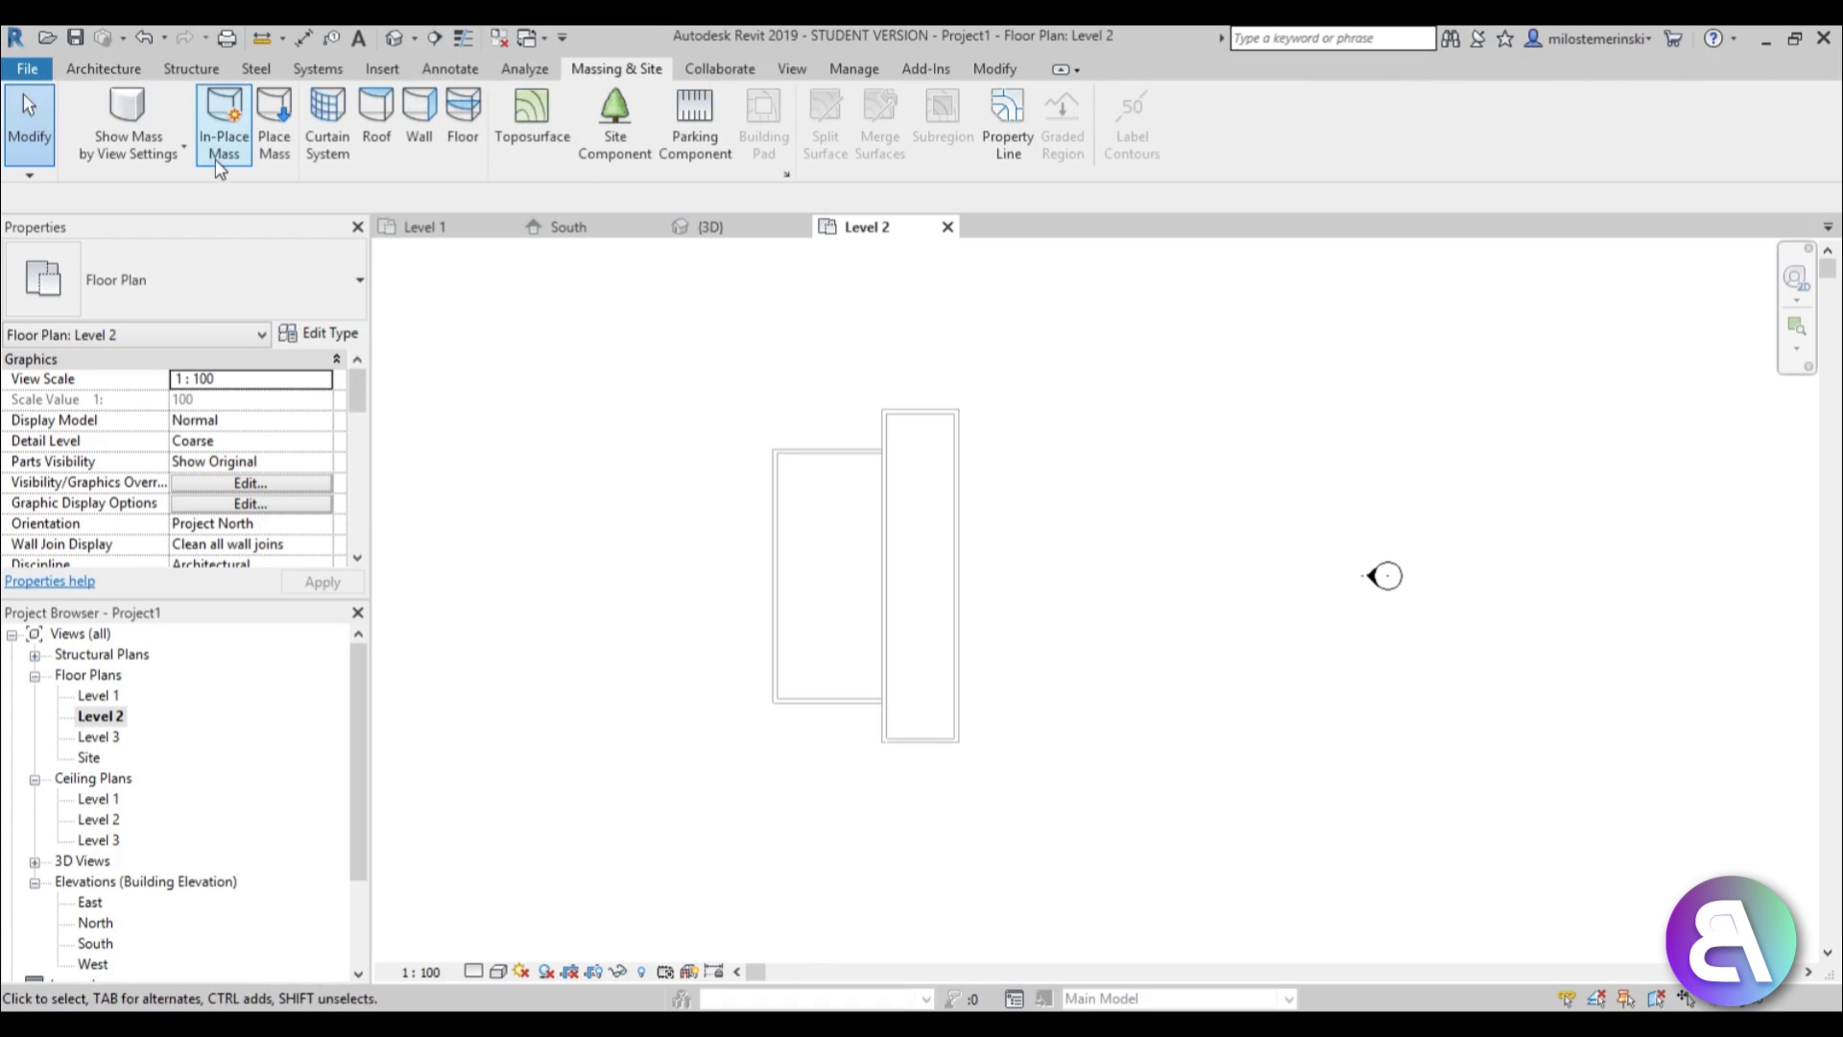
left_click(1073, 619)
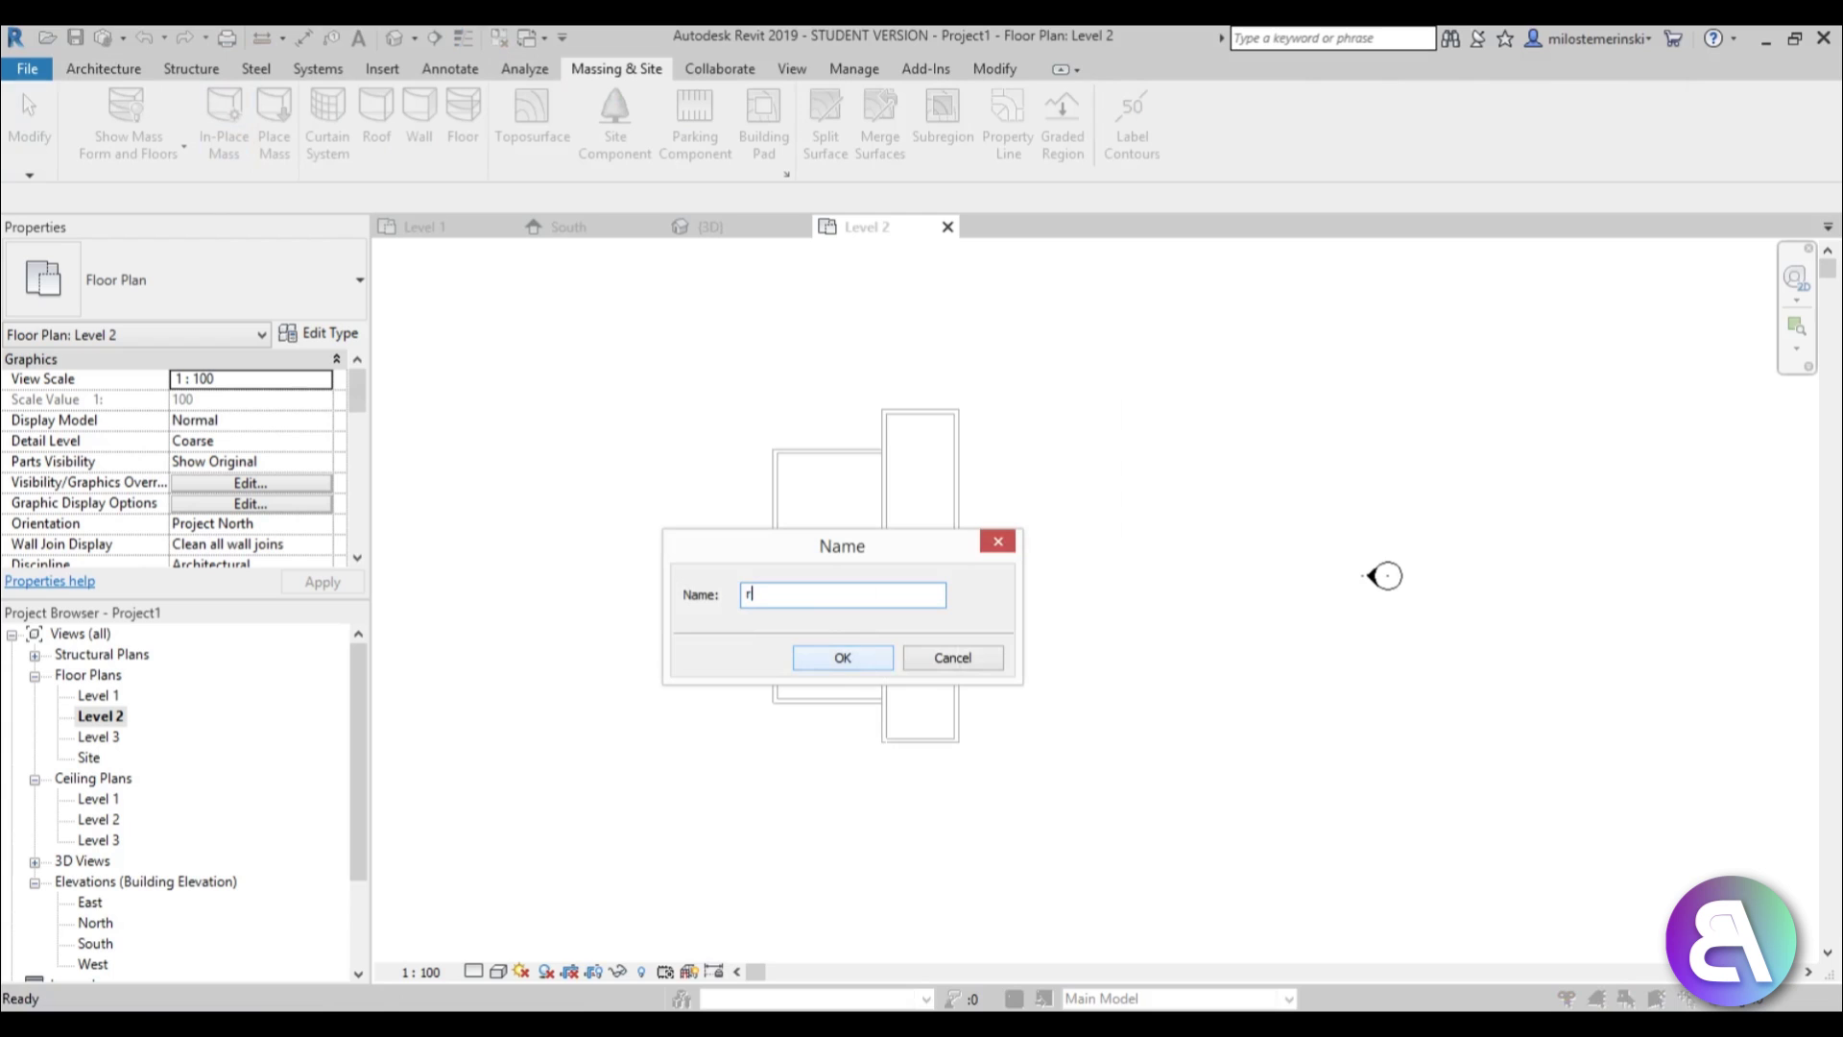
type("roo")
key("Return")
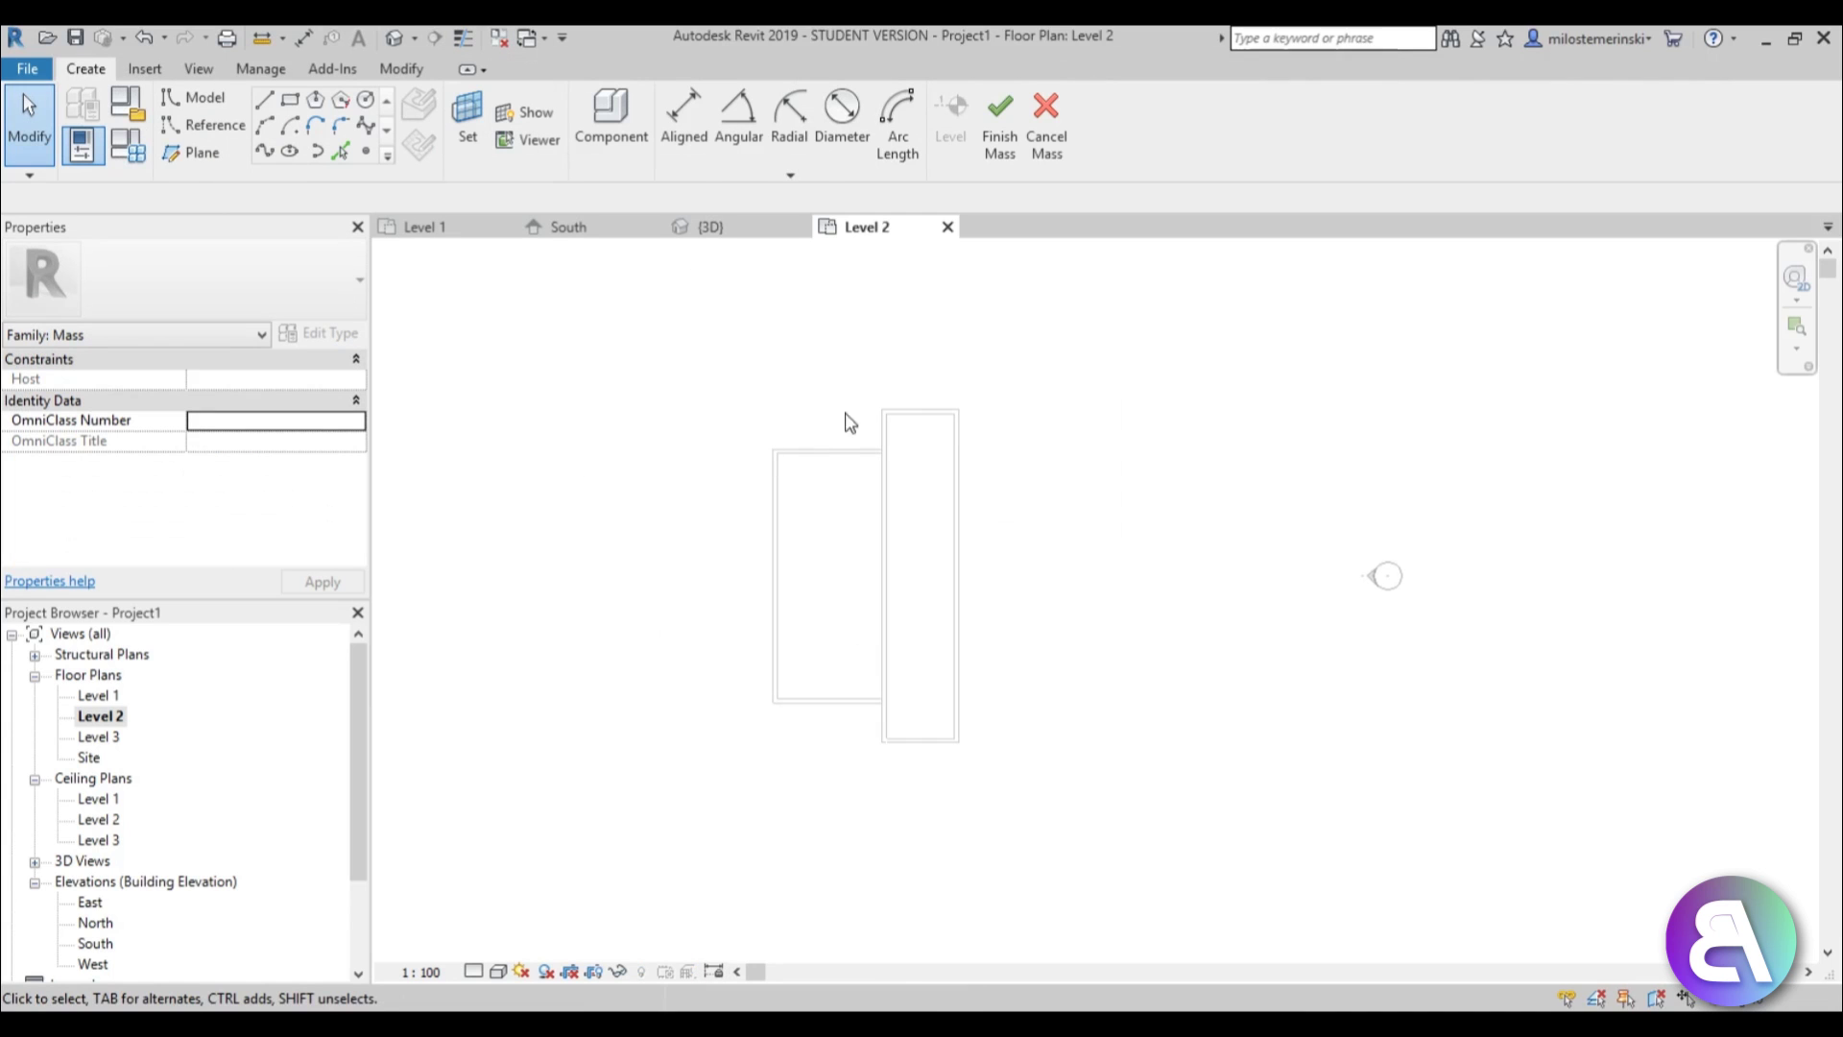
middle_click_drag(851, 520, 856, 463)
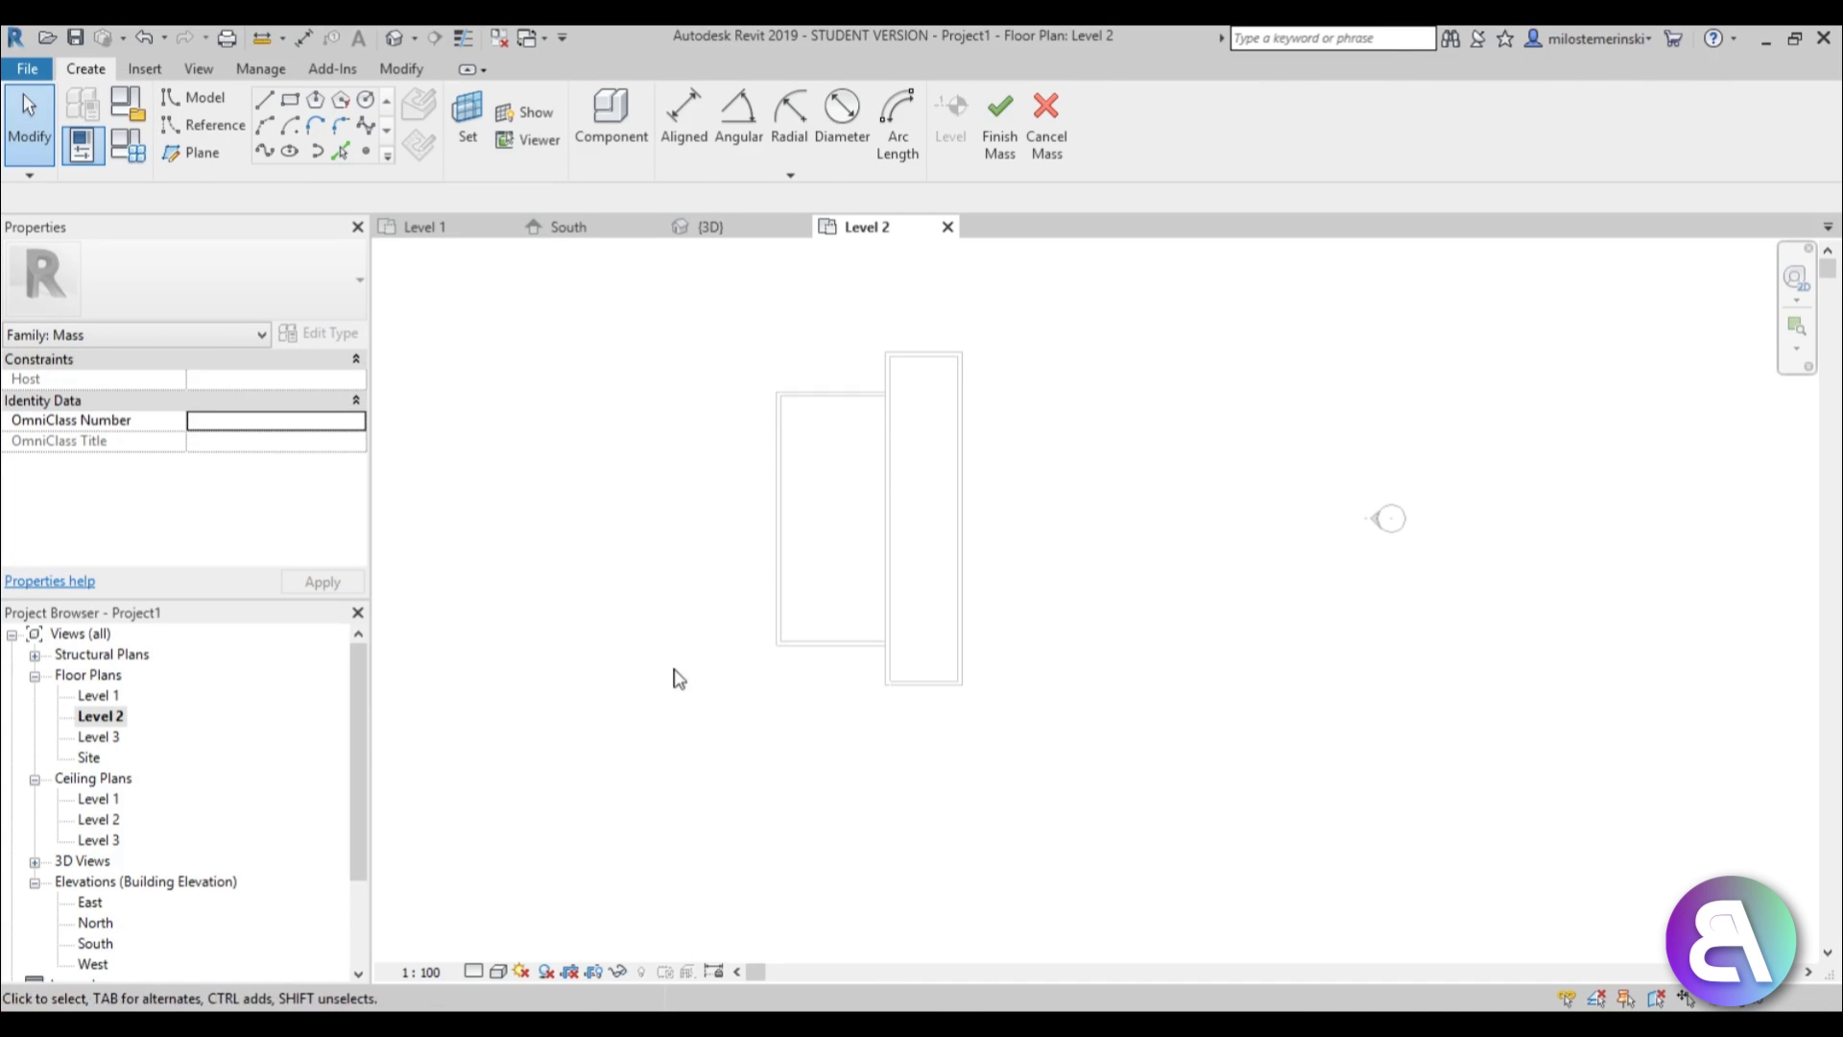
In the South elevation, draw a reference plane sloping about 9° from the tall block's upper right corner at Level 2 up leftward to Level 3.
double_click(98, 943)
scroll(971, 641, "down", 1)
middle_click_drag(973, 633, 936, 600)
scroll(1065, 572, "up", 1)
scroll(1100, 526, "up", 2)
middle_click_drag(992, 527, 1124, 547)
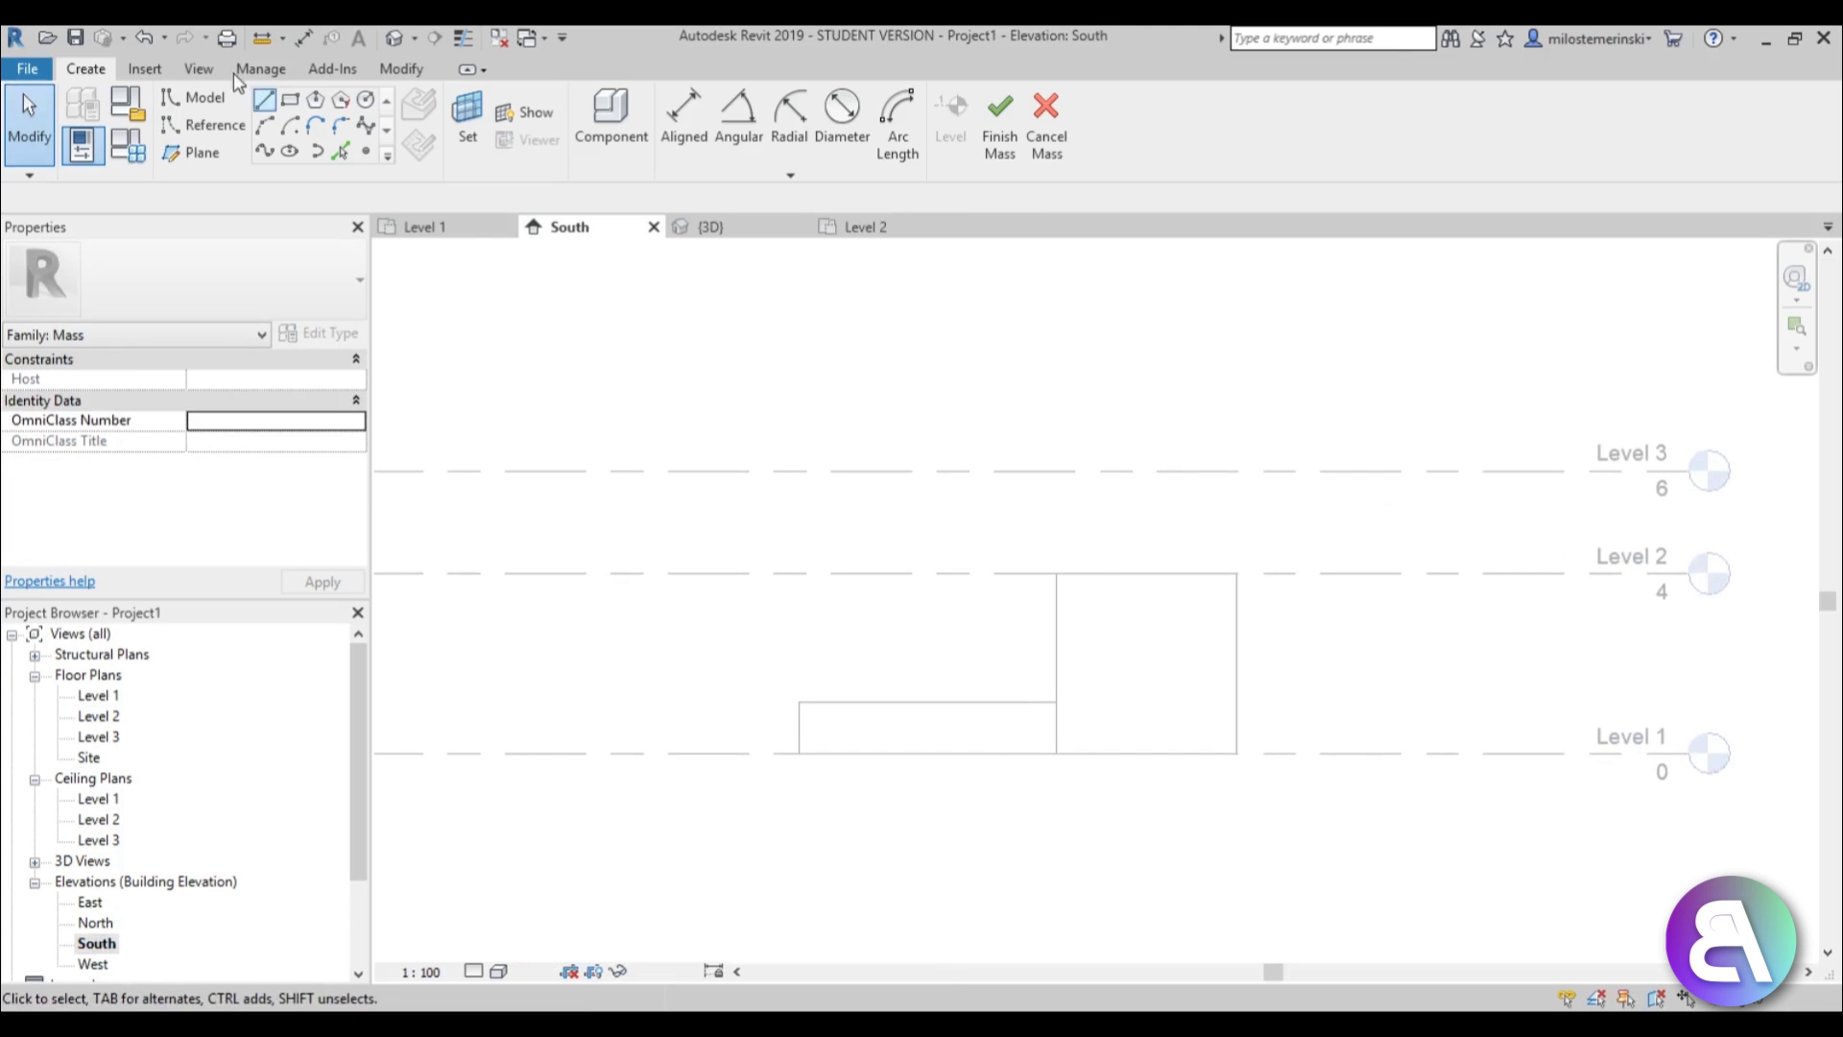
left_click(203, 159)
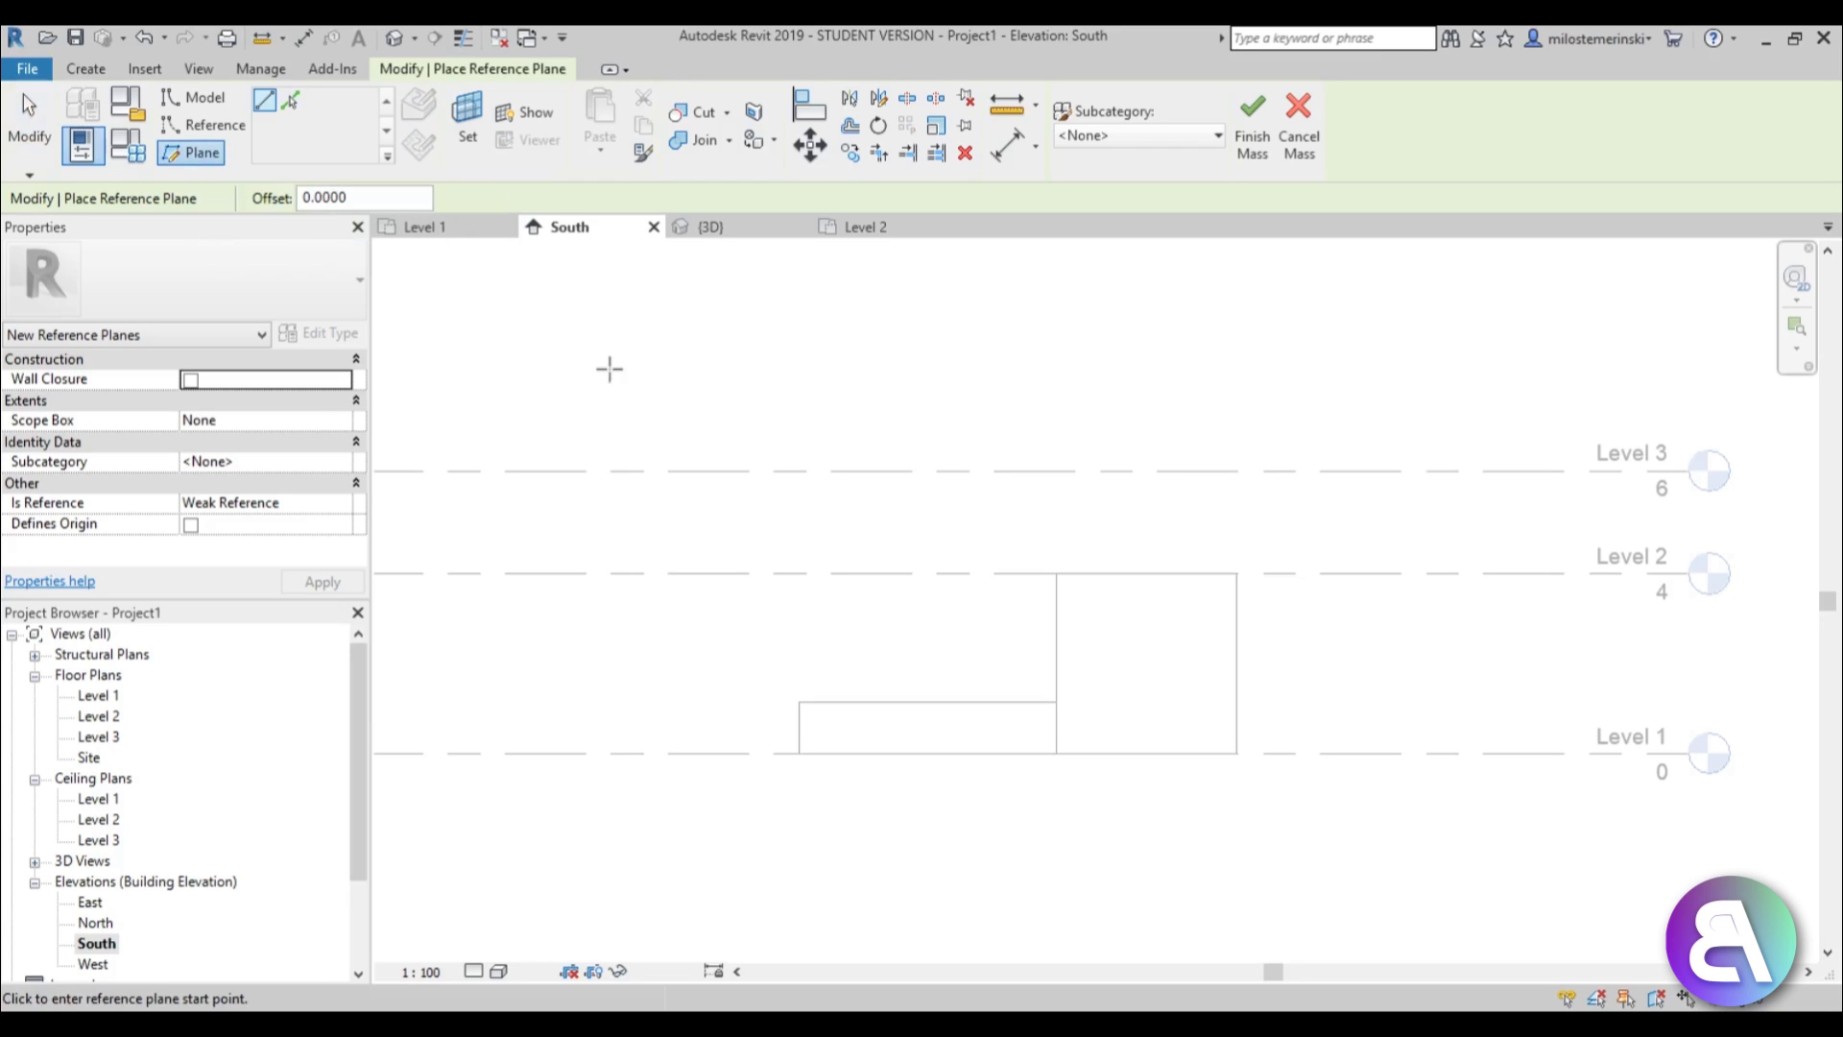
left_click(1250, 573)
left_click(1253, 572)
scroll(748, 504, "down", 1)
middle_click_drag(745, 502, 888, 518)
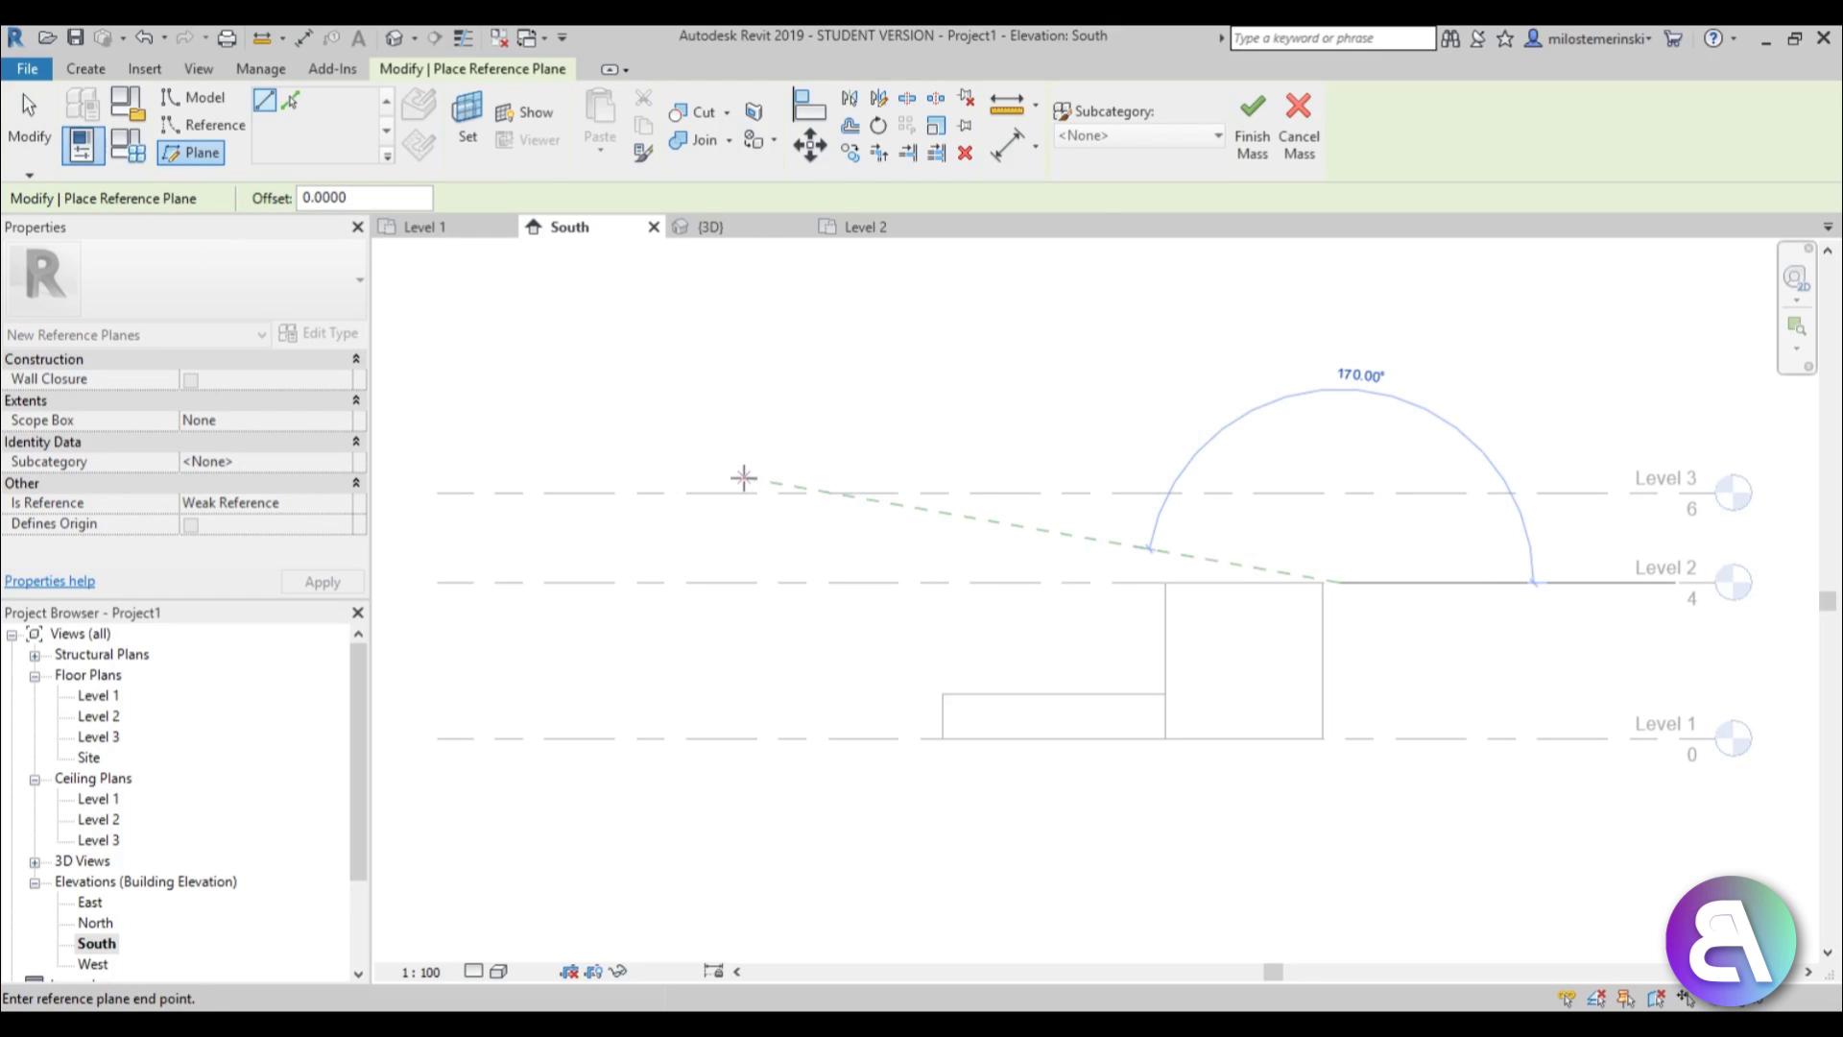
left_click(744, 489)
key("Escape")
key("Escape")
Name the sloped reference plane plane1.
left_click(812, 501)
left_click(809, 475)
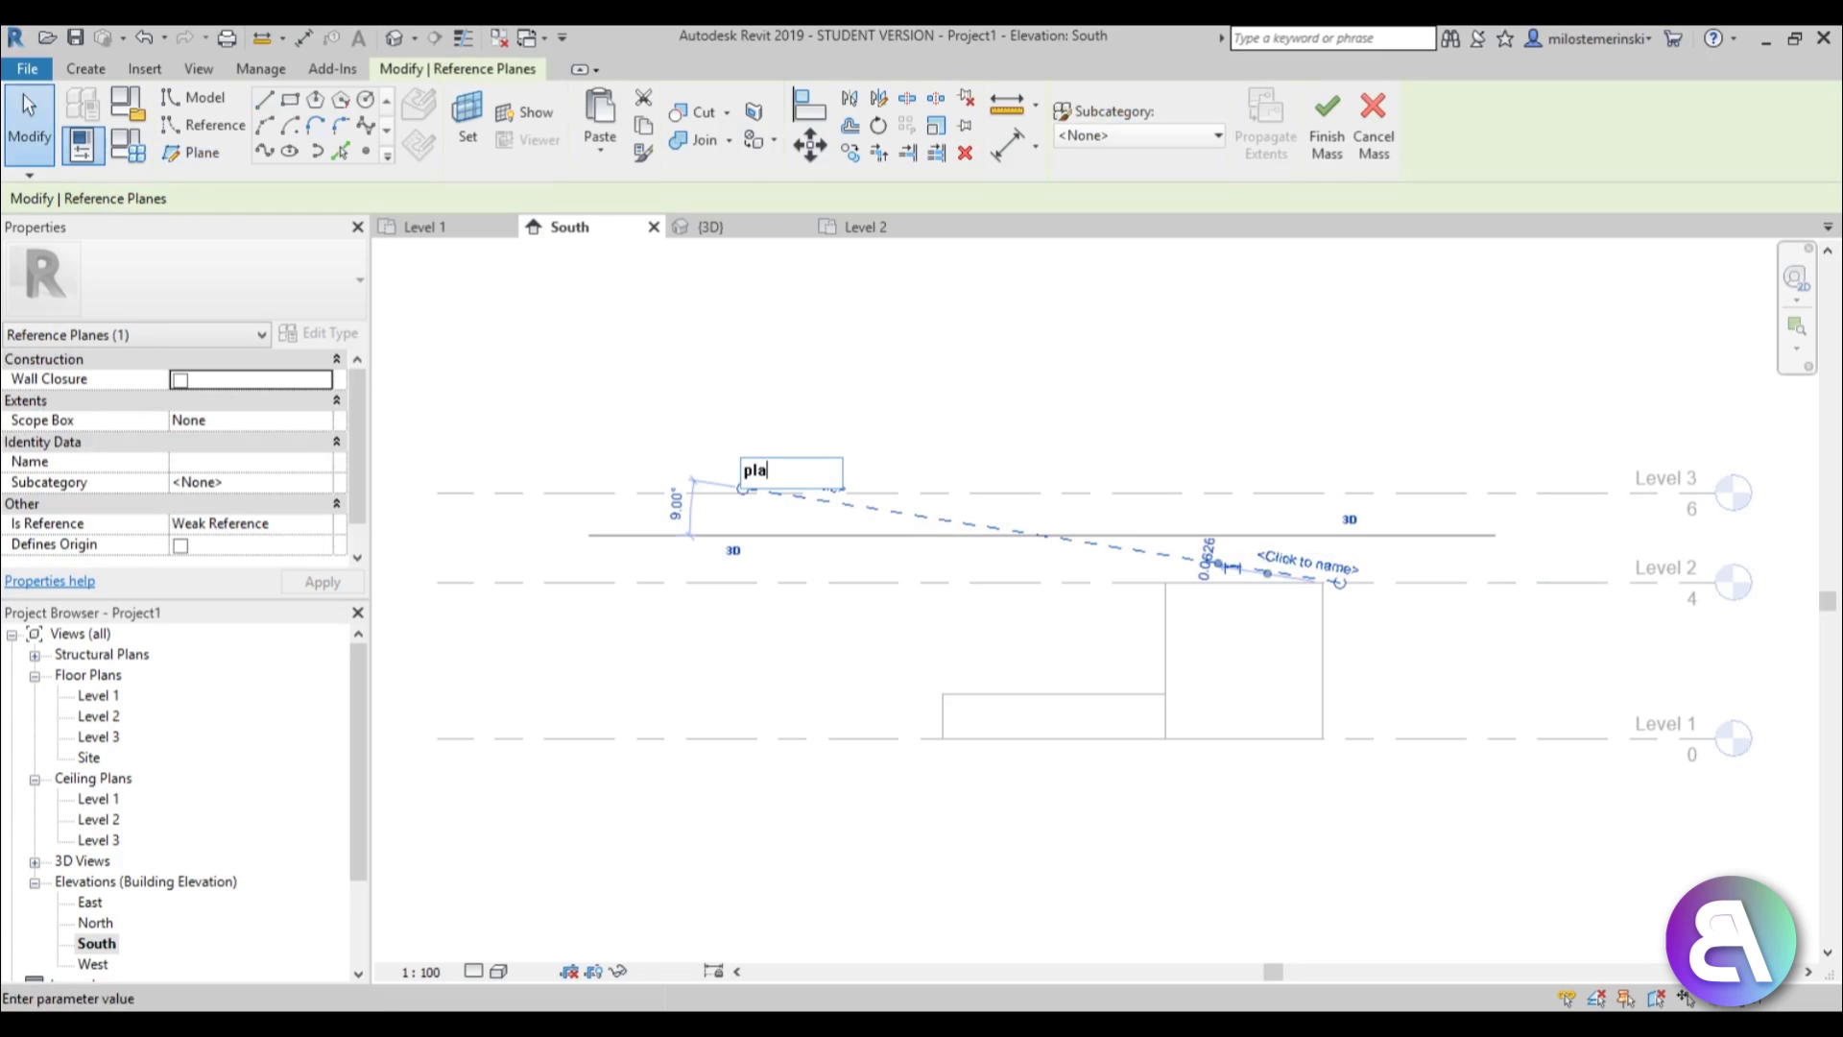
key("Return")
left_click(762, 474)
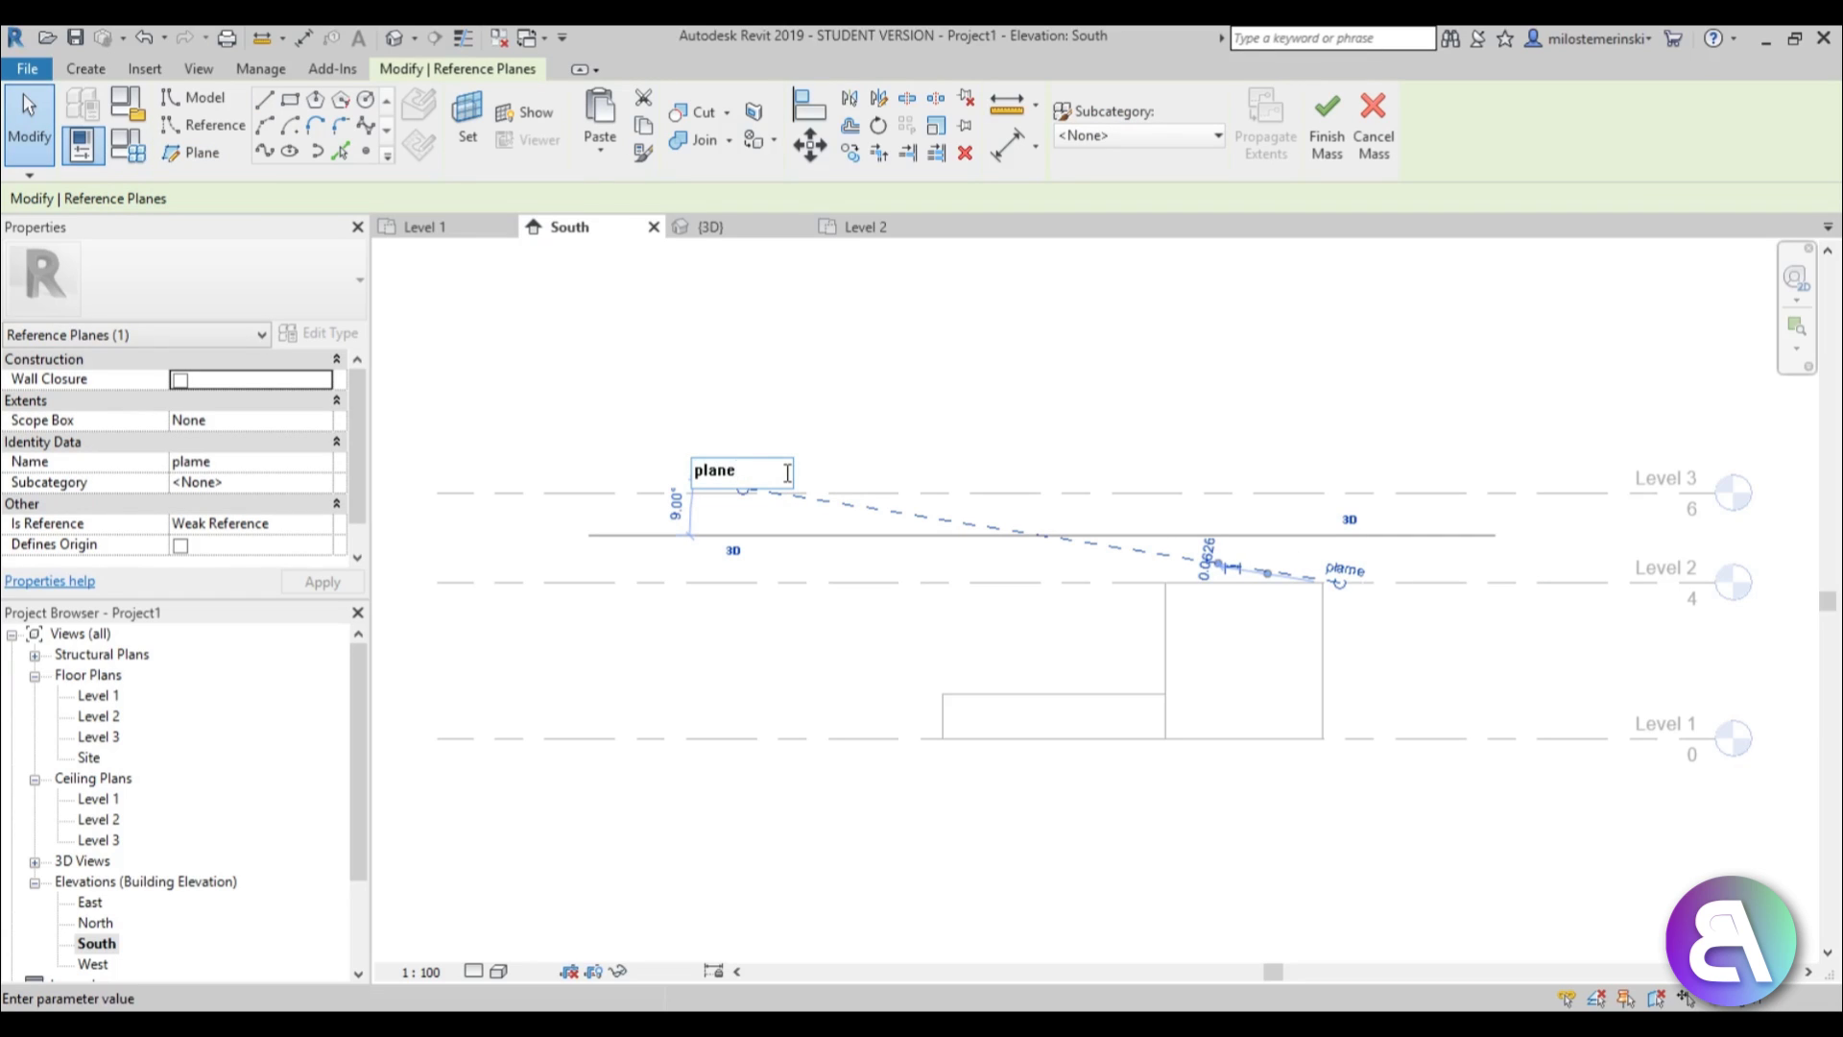
type("plane1")
key("Return")
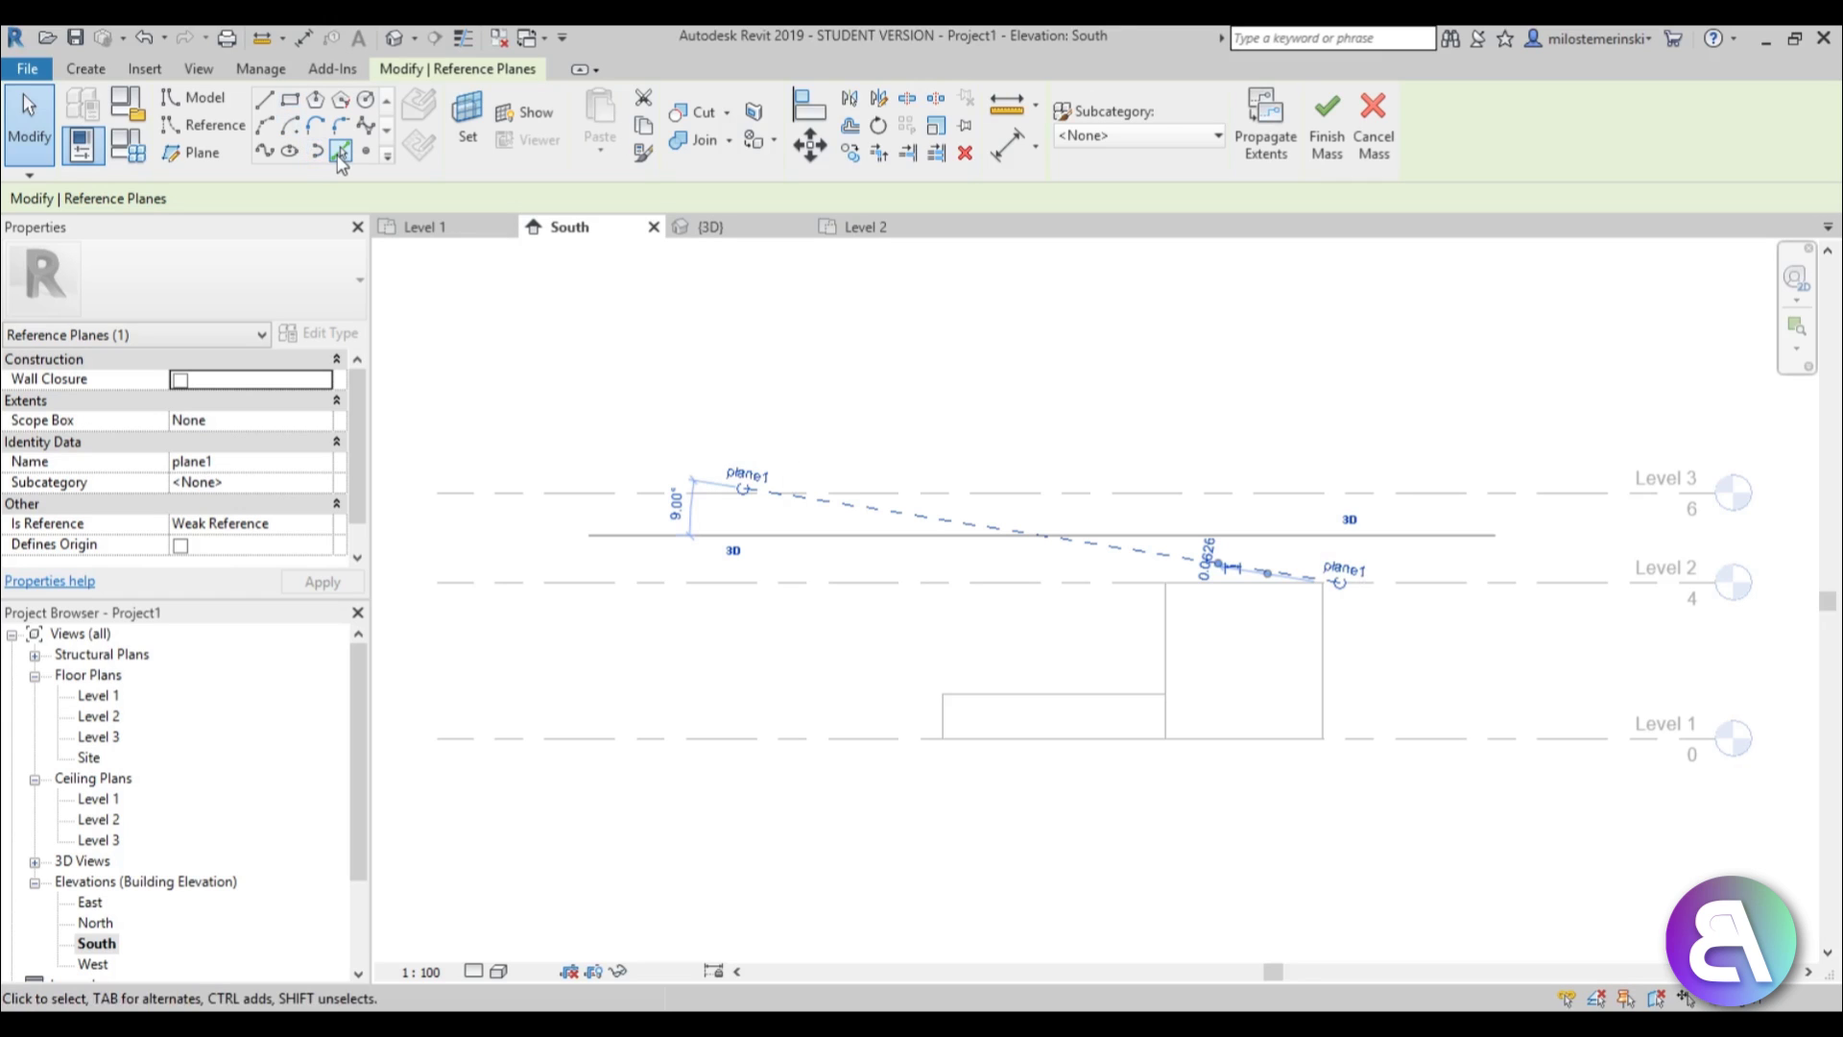
Add a parallel reference plane offset 0.5 m above the sloped reference plane by picking it.
left_click(215, 153)
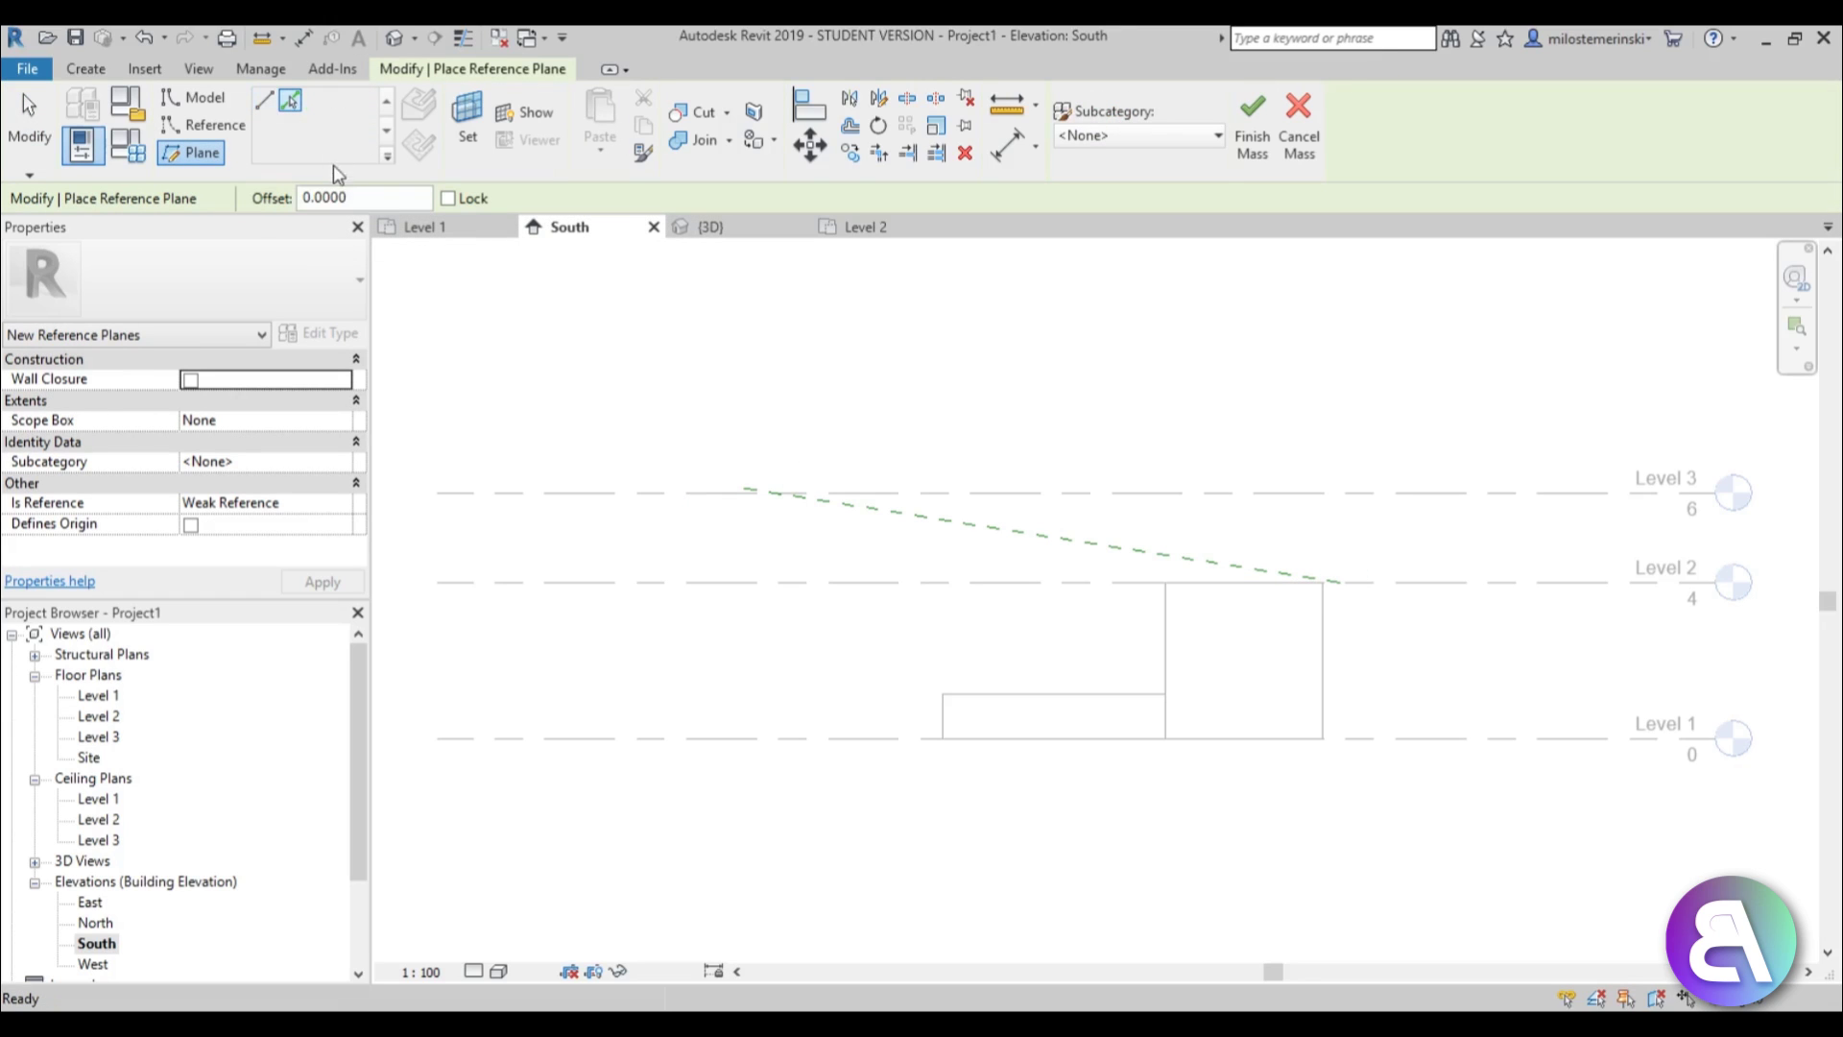
left_click_drag(350, 198, 123, 203)
type(".5")
key("Return")
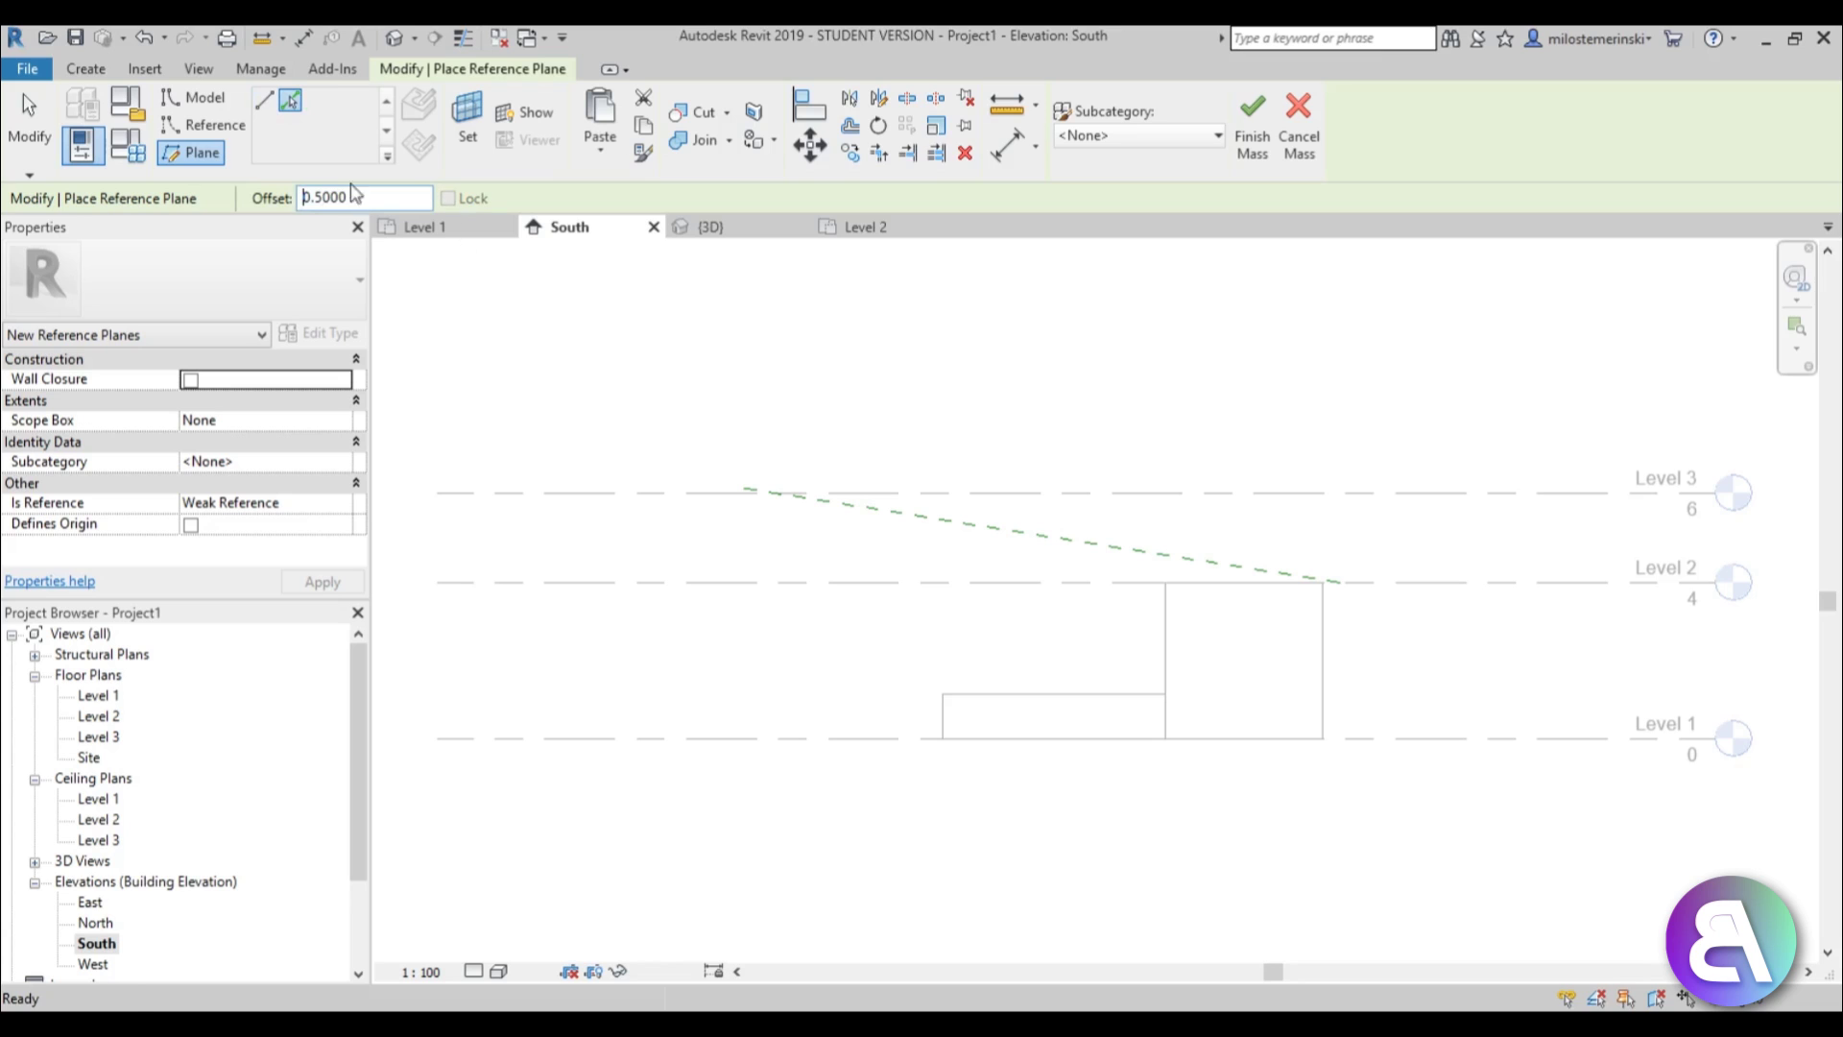
left_click(879, 503)
key("Escape")
Name the upper sloped reference plane 2.
left_click(803, 474)
key("Escape")
left_click(800, 472)
left_click(452, 284)
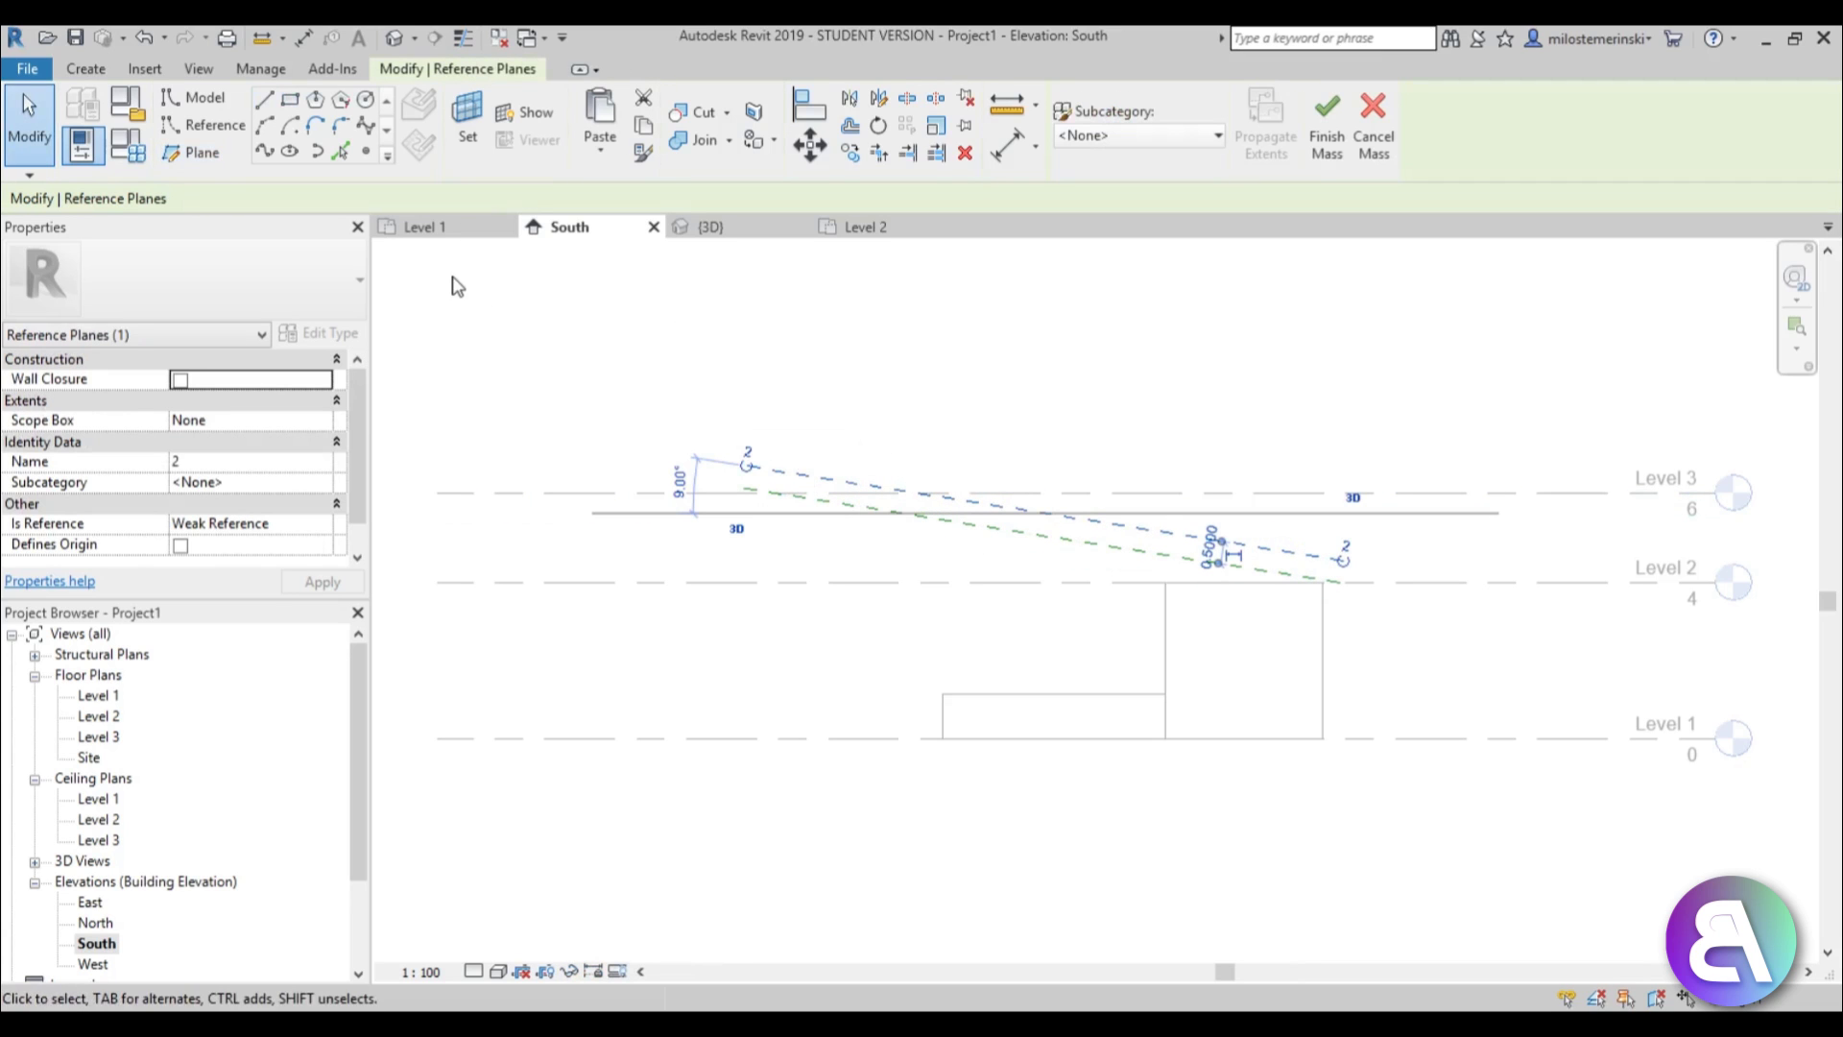
In the Level 2 plan, start a rectangle of model lines drawn on the work plane, keeping Level : Level 2 as the work plane.
scroll(962, 379, "down", 3)
scroll(964, 447, "up", 3)
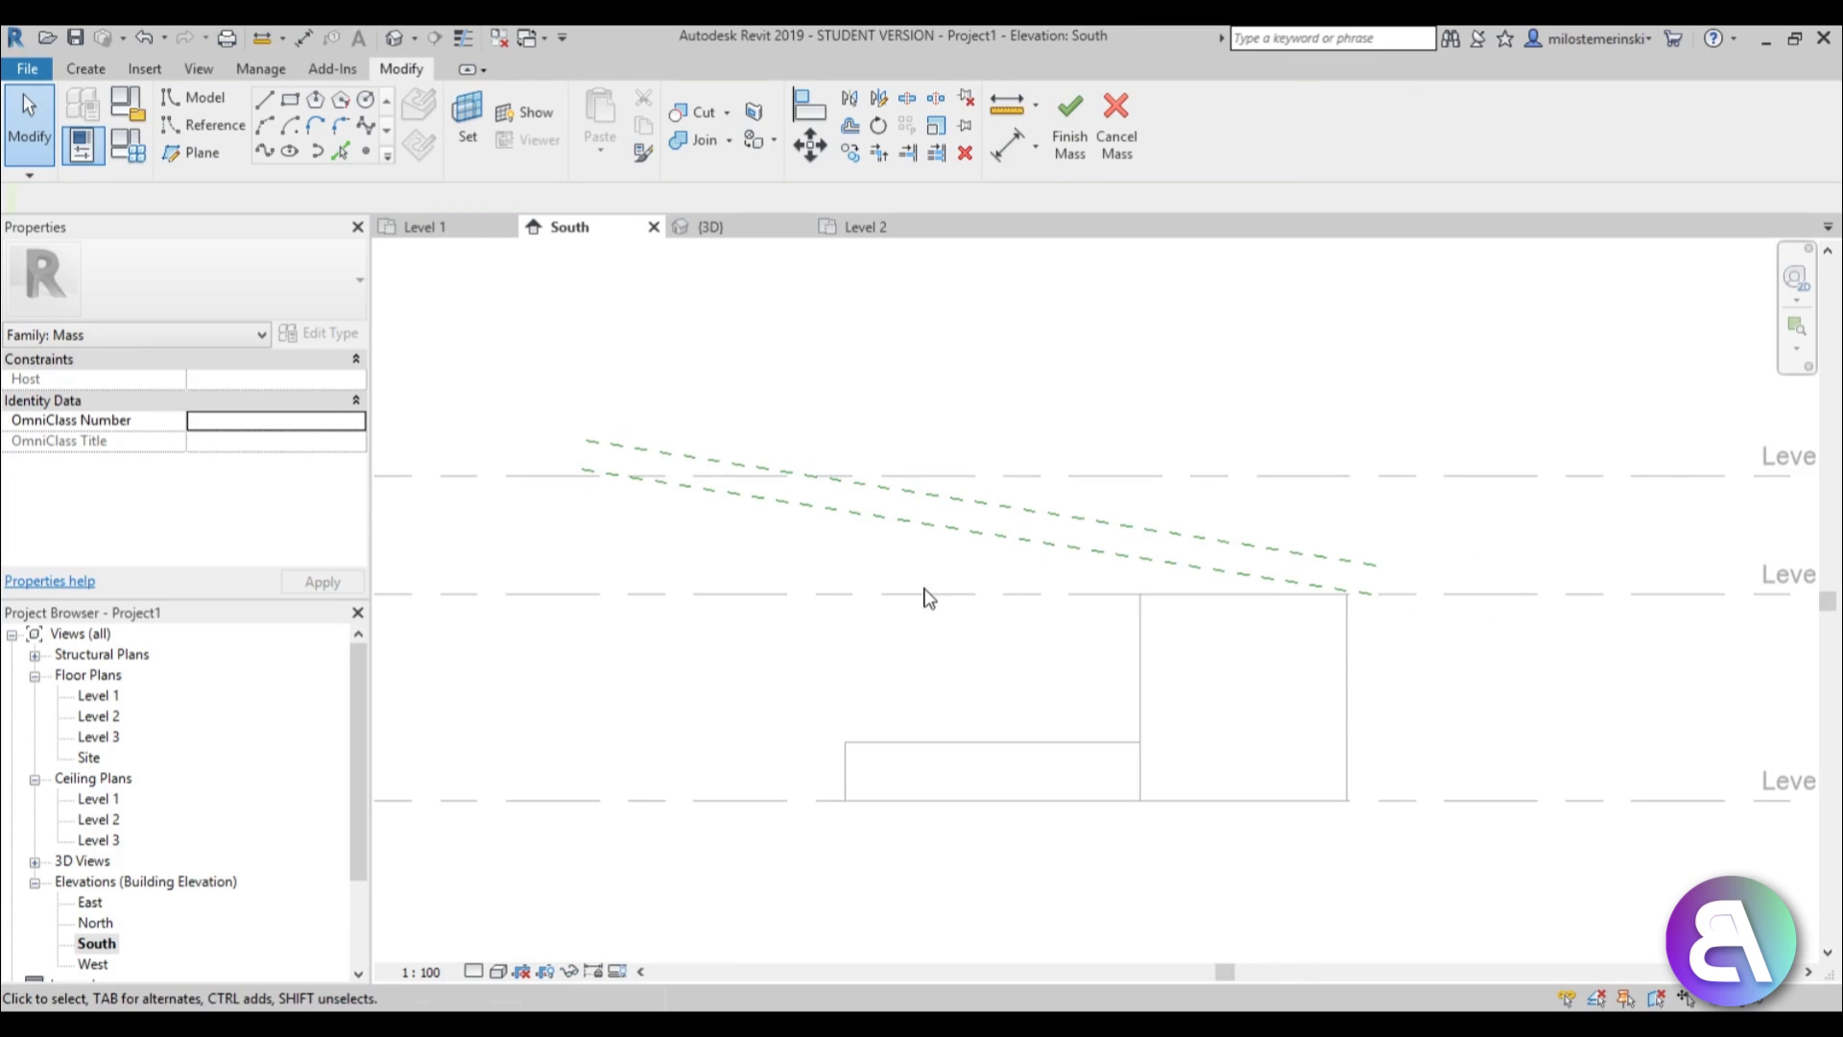
scroll(851, 540, "down", 1)
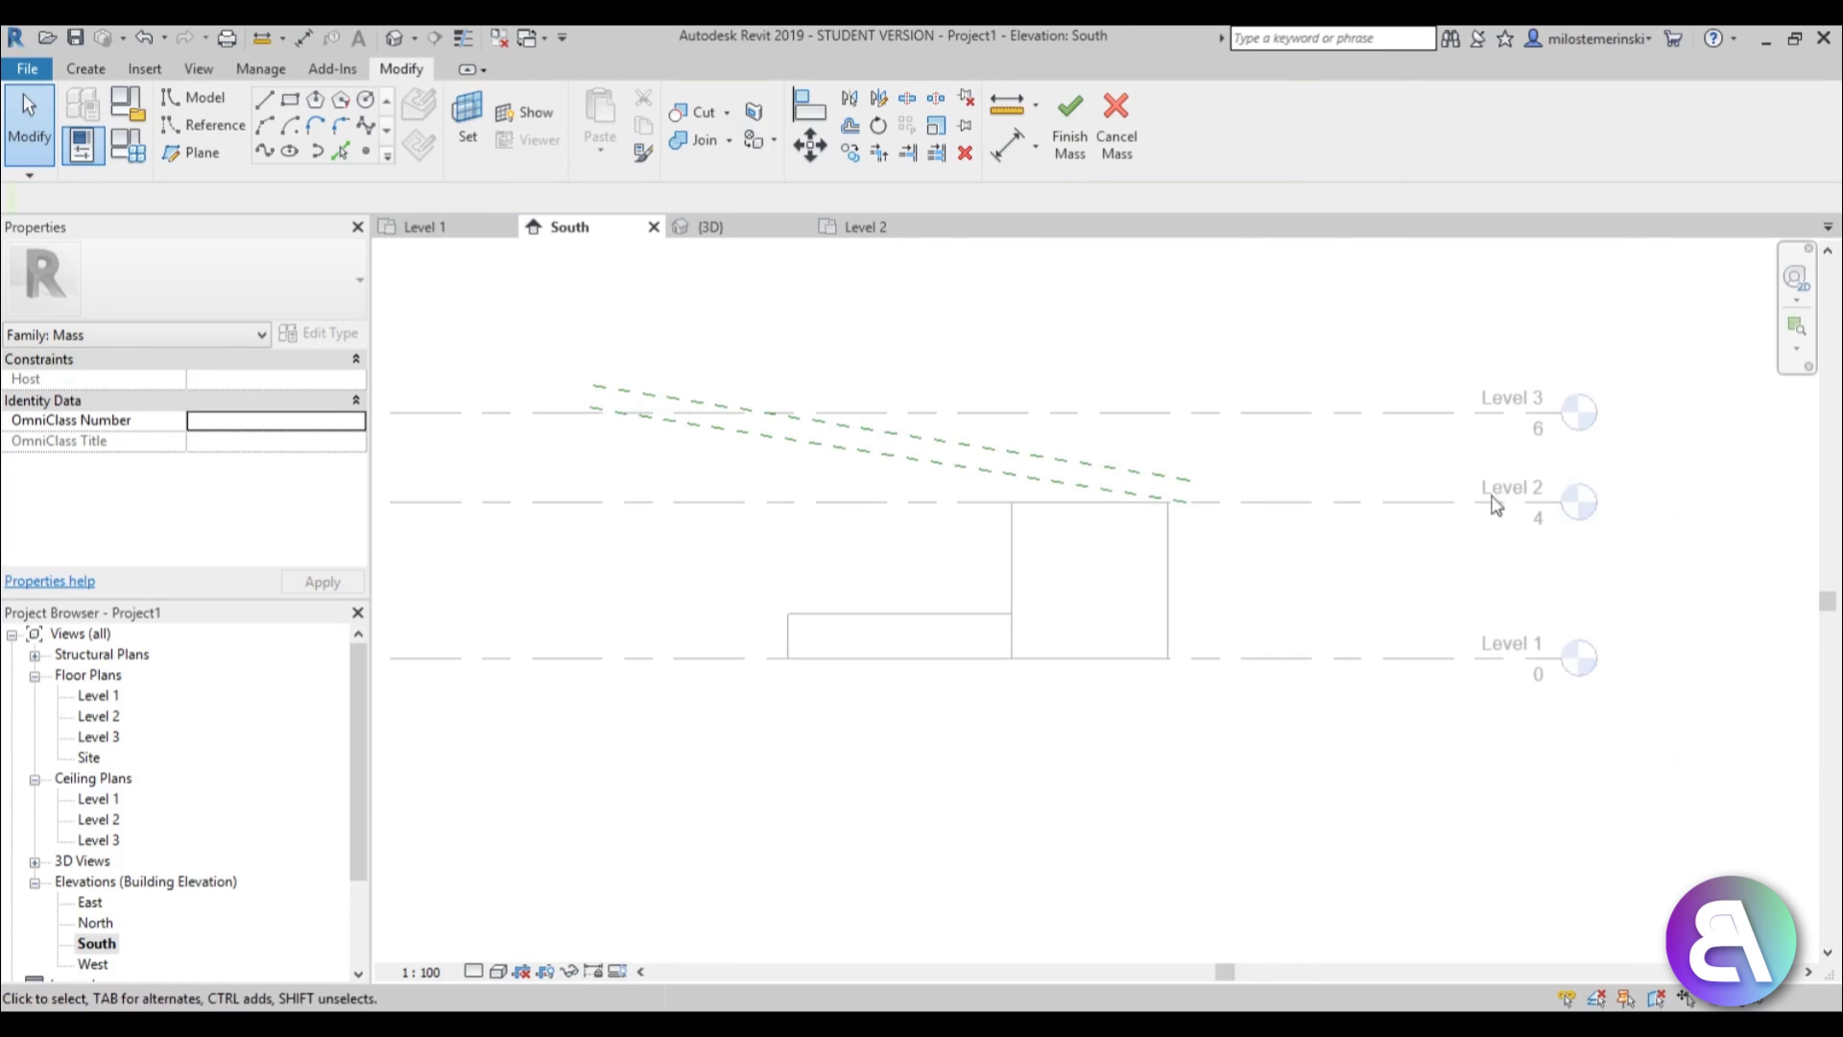
double_click(99, 716)
scroll(609, 416, "down", 1)
scroll(704, 489, "up", 2)
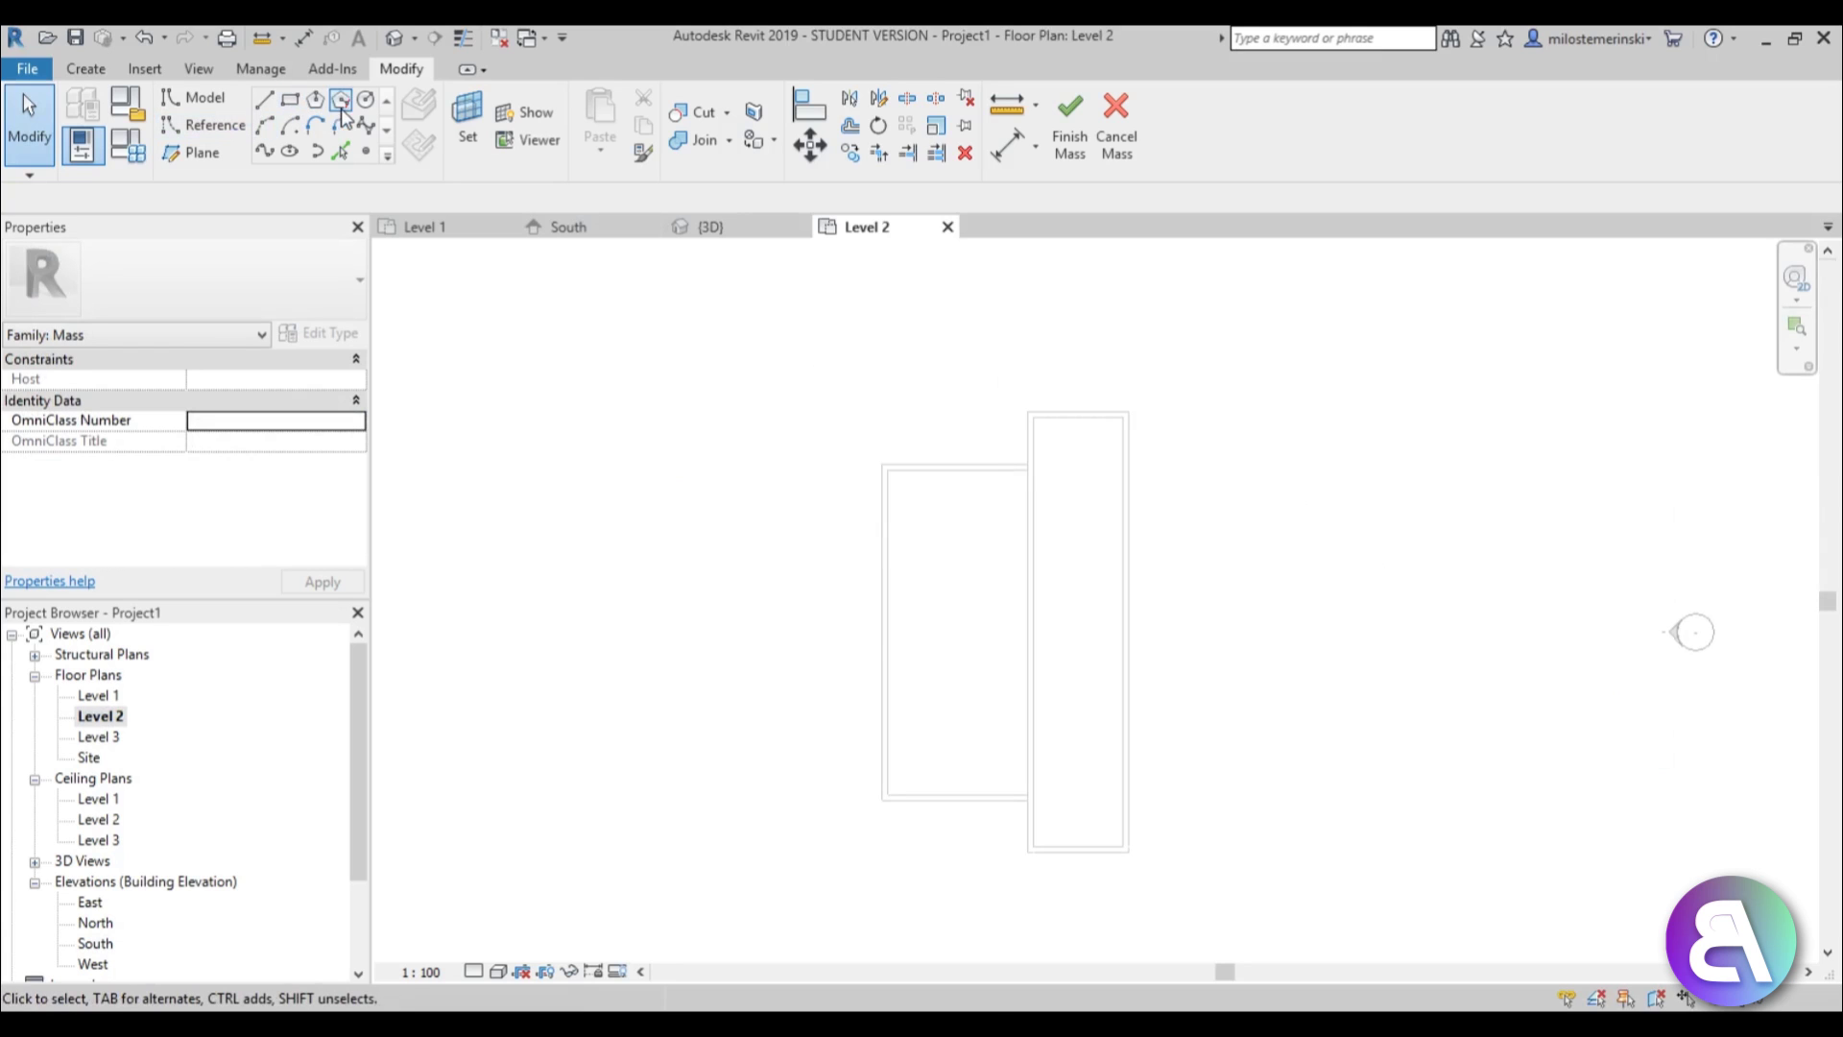
left_click(300, 107)
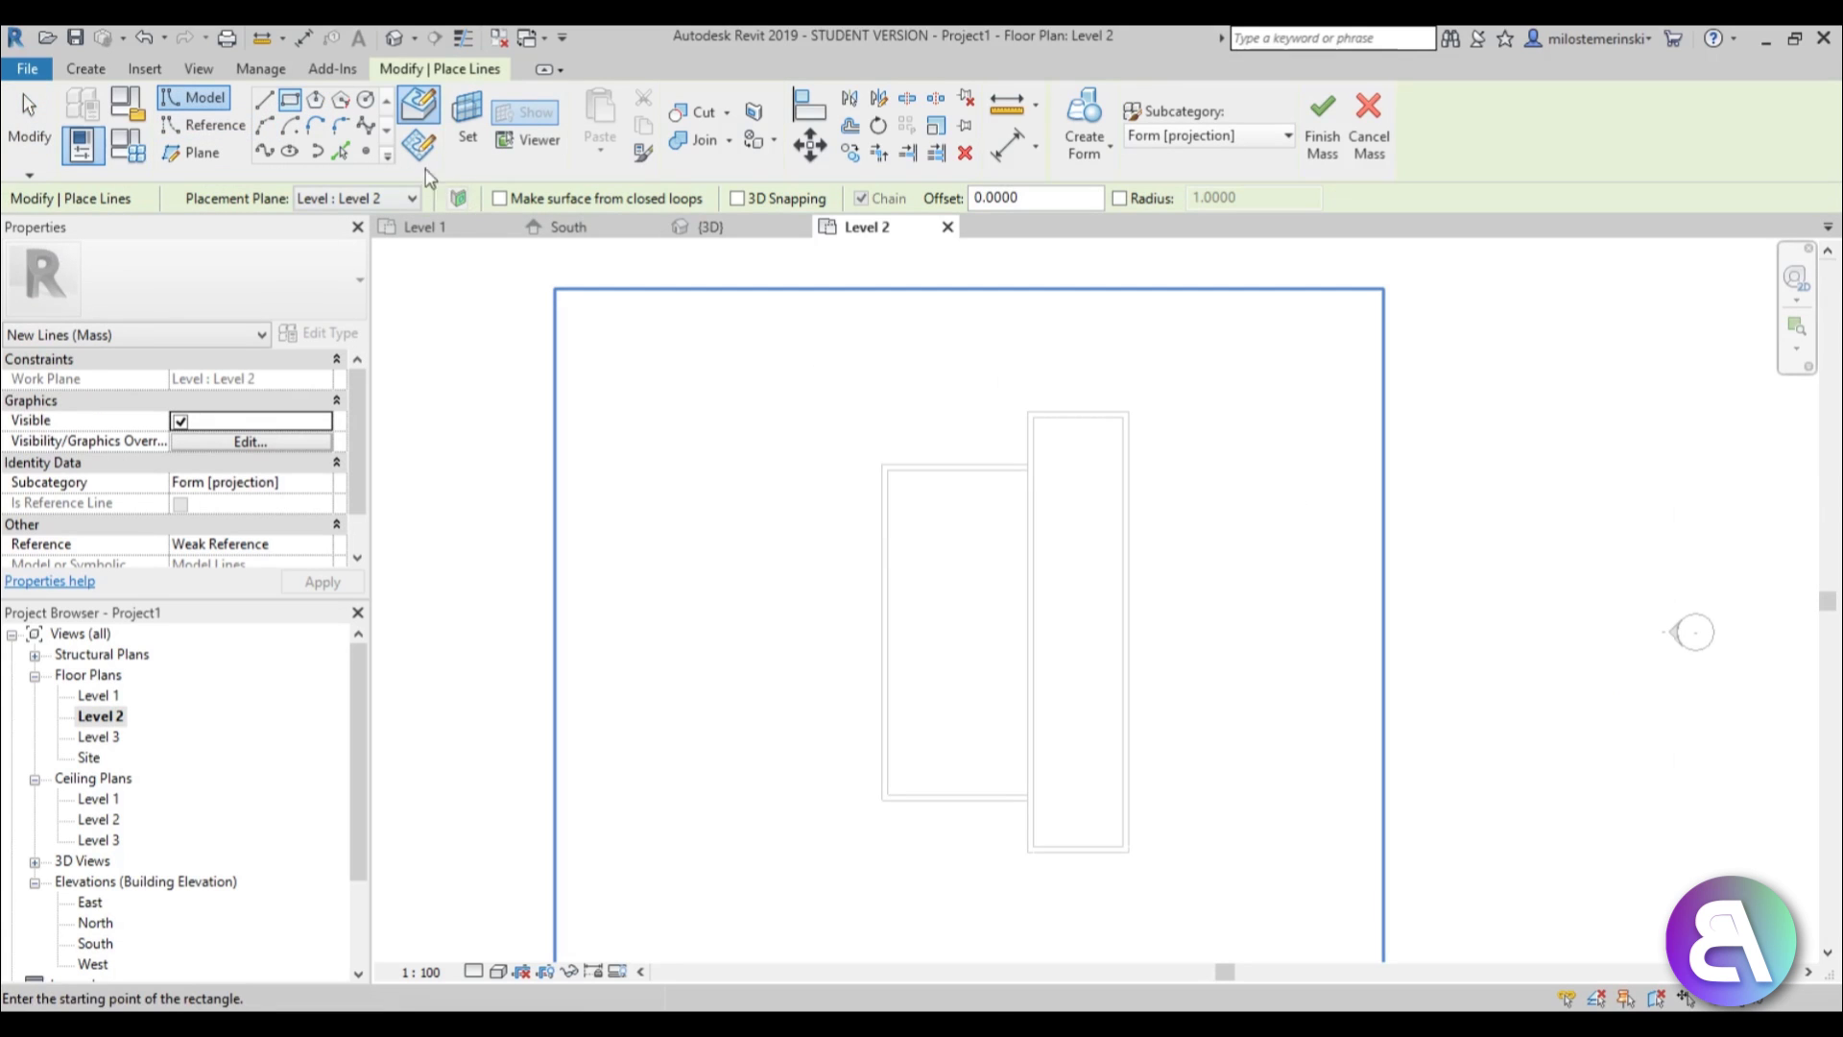
left_click(418, 152)
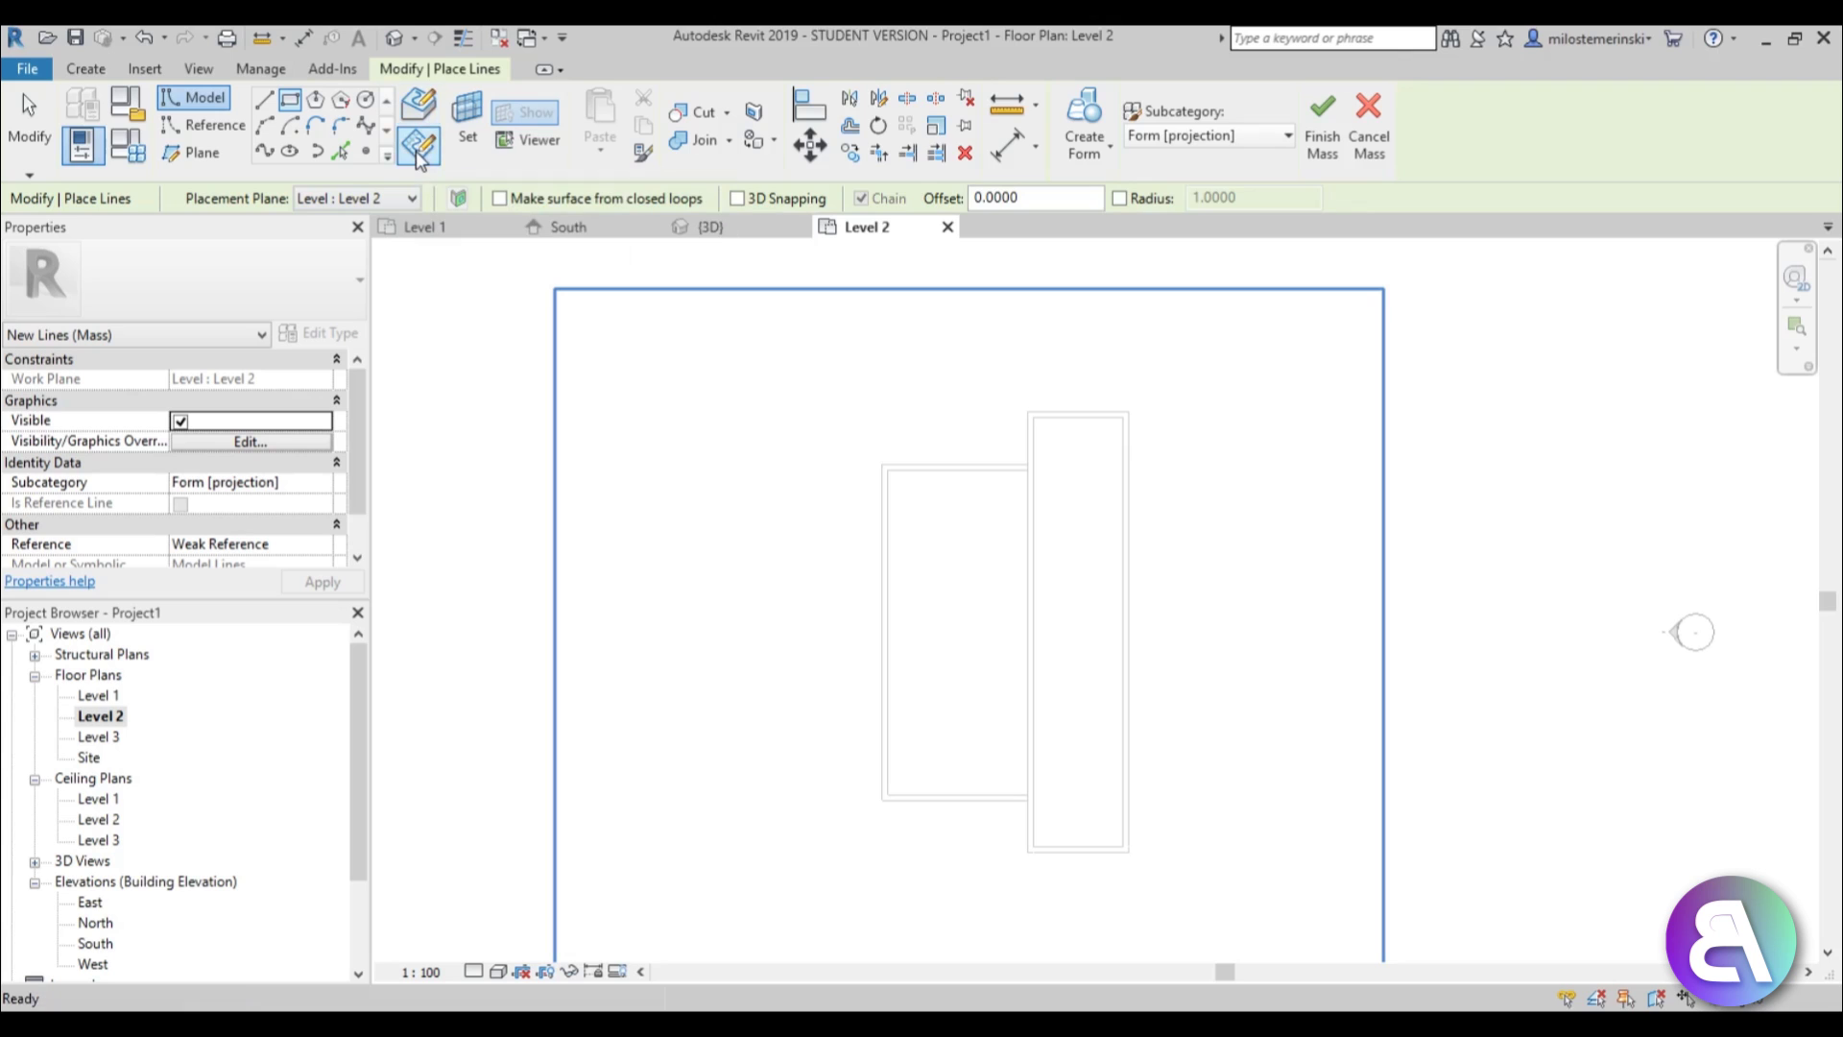
left_click(467, 139)
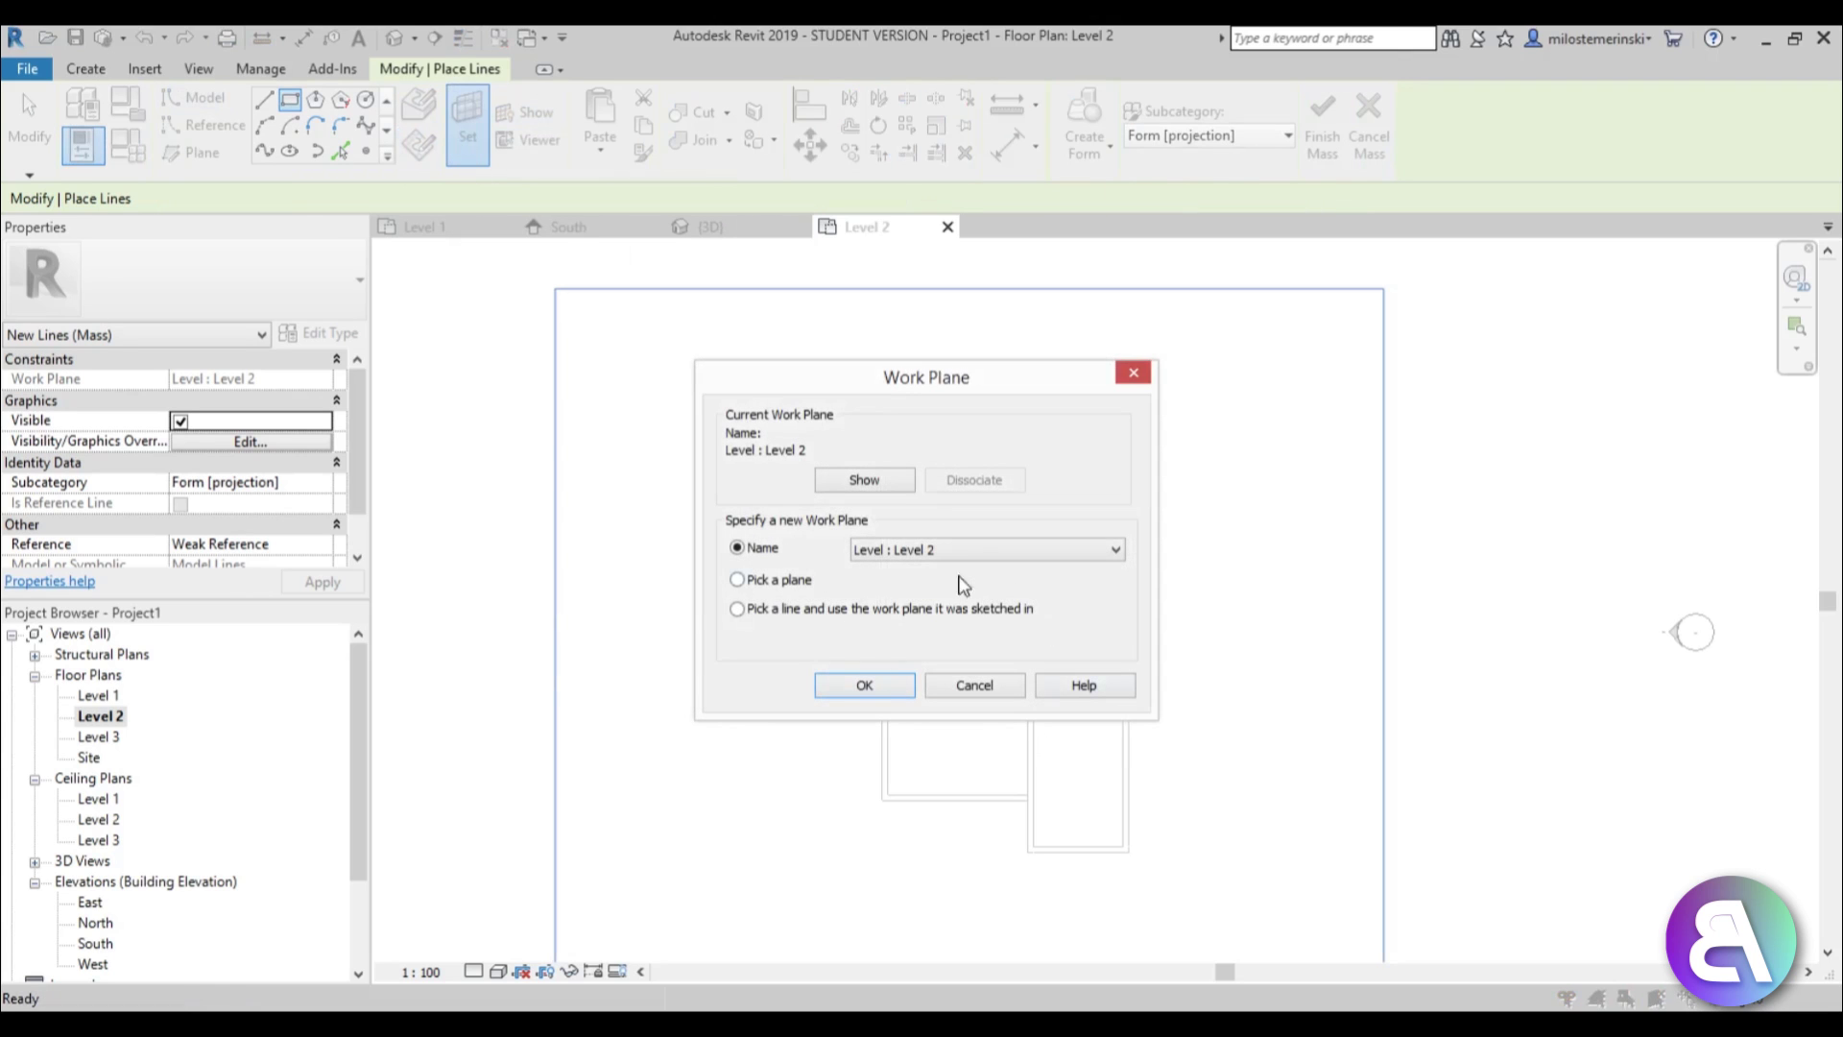
left_click(863, 684)
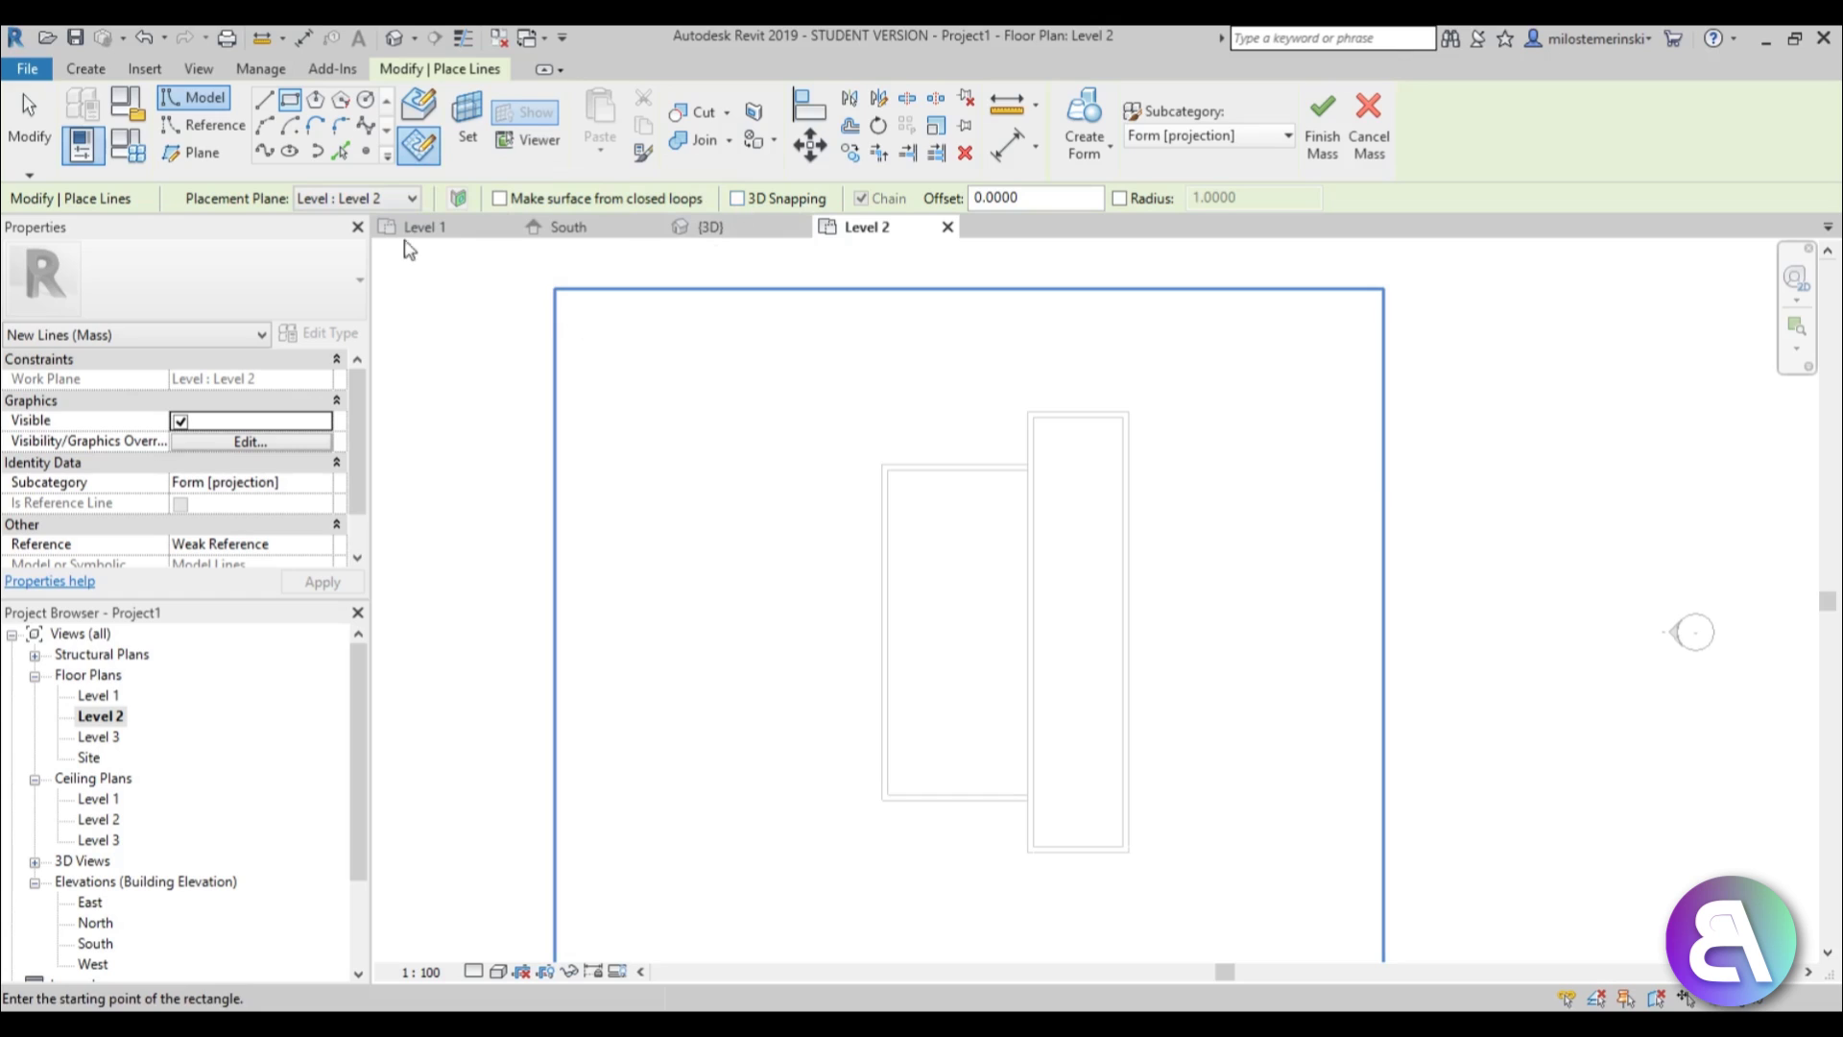
Draw the rectangle around both wall enclosures with a 0.3 m outward offset, from the tall block's upper right corner to the opposite lower left corner.
middle_click_drag(1105, 463, 1064, 365)
scroll(1064, 365, "up", 1)
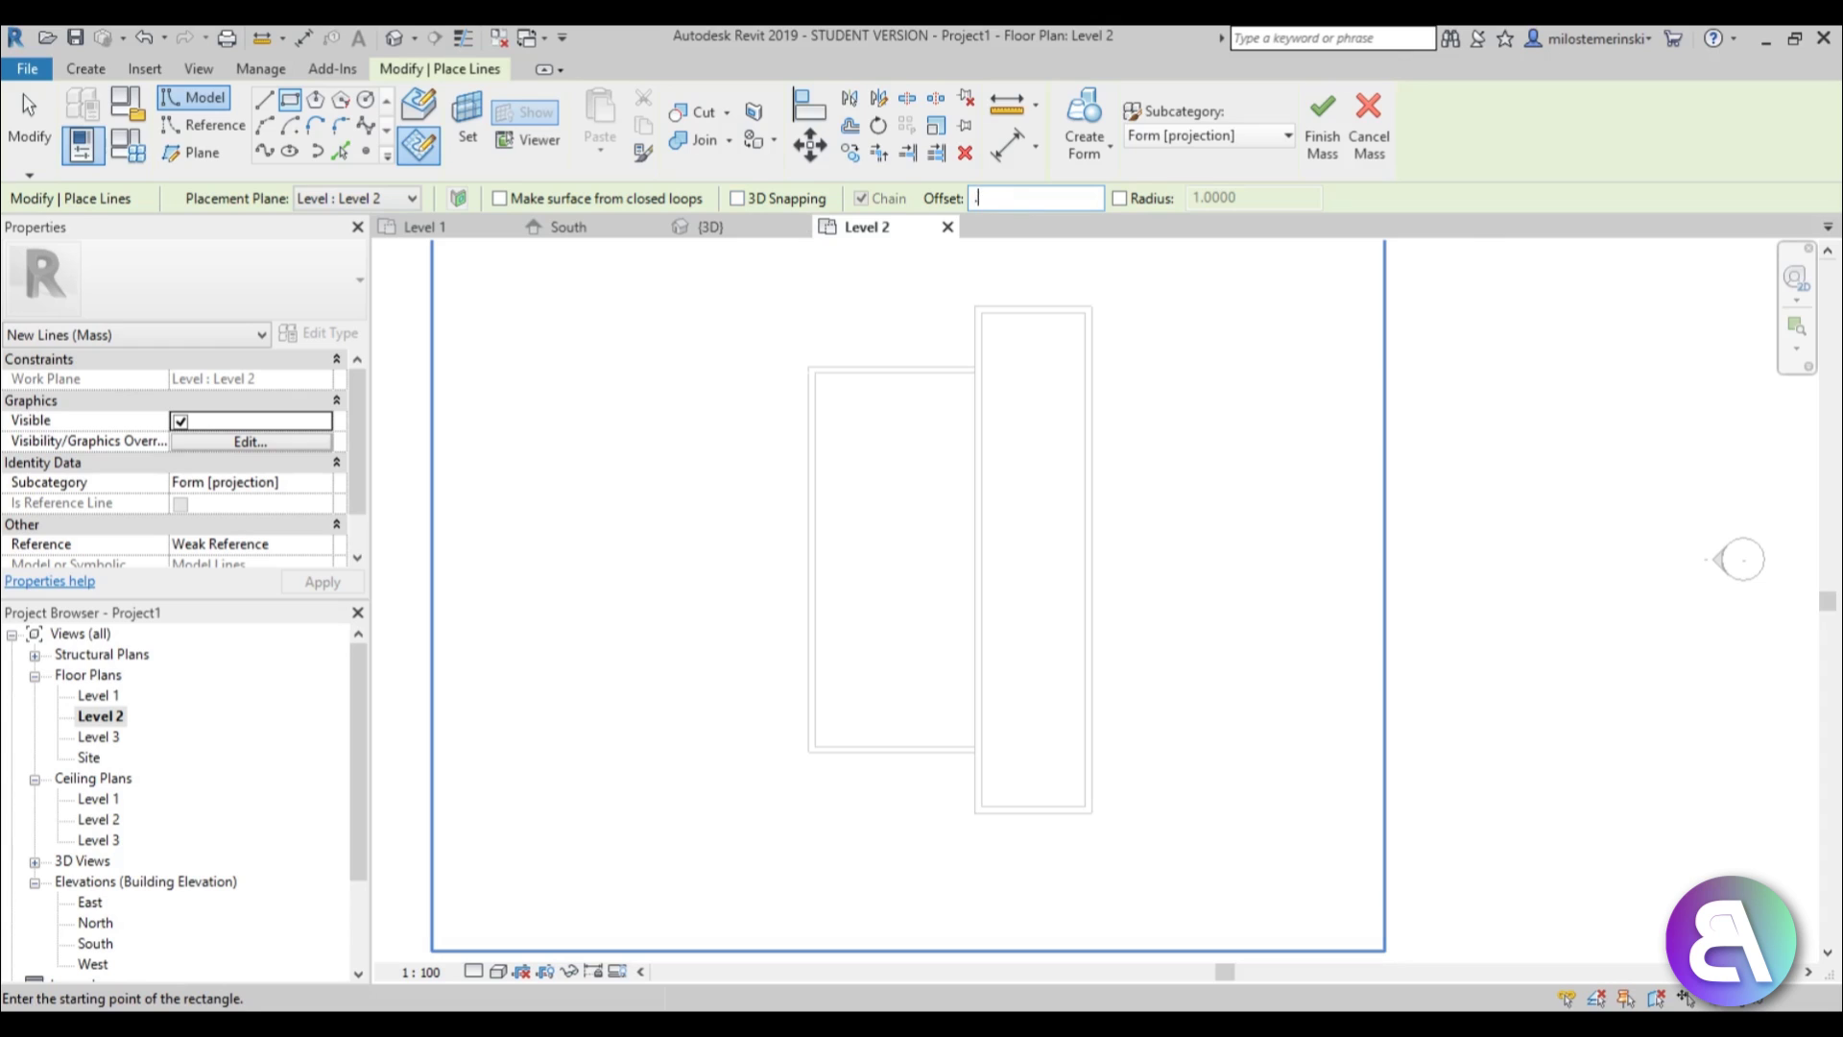
key("Return")
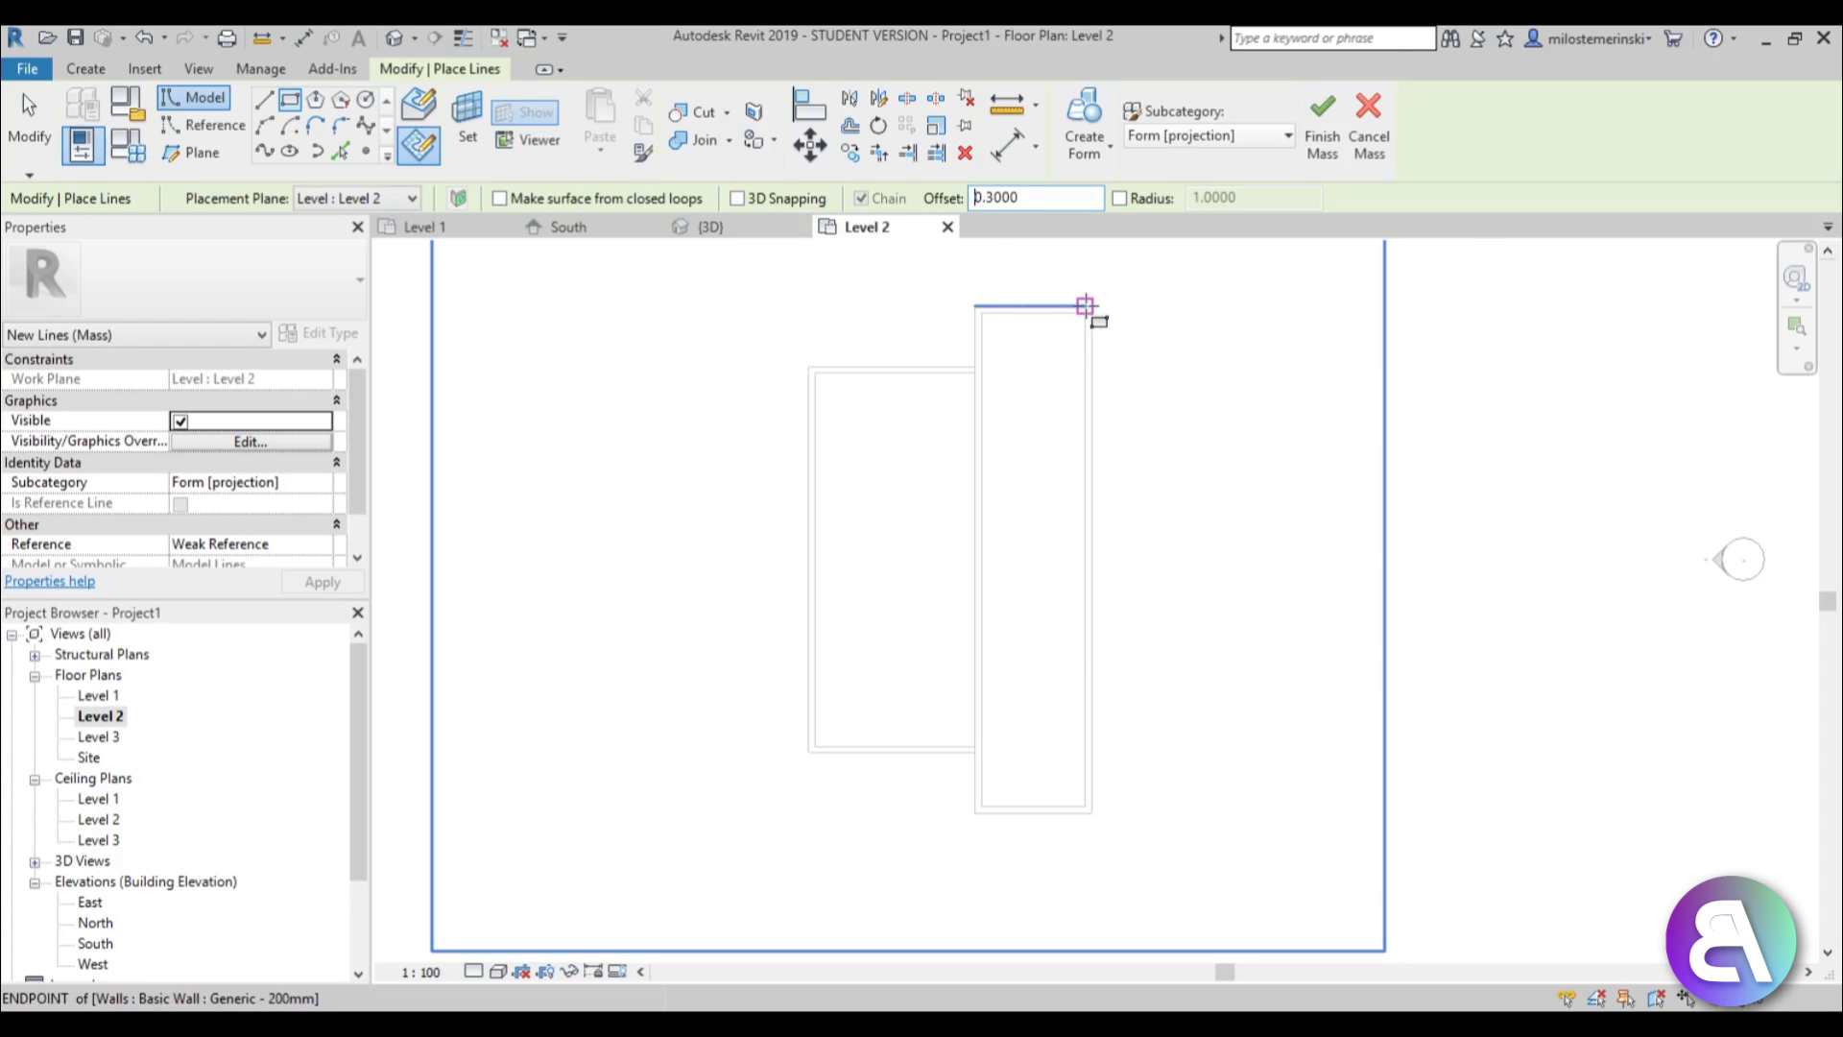
scroll(1017, 428, "up", 3)
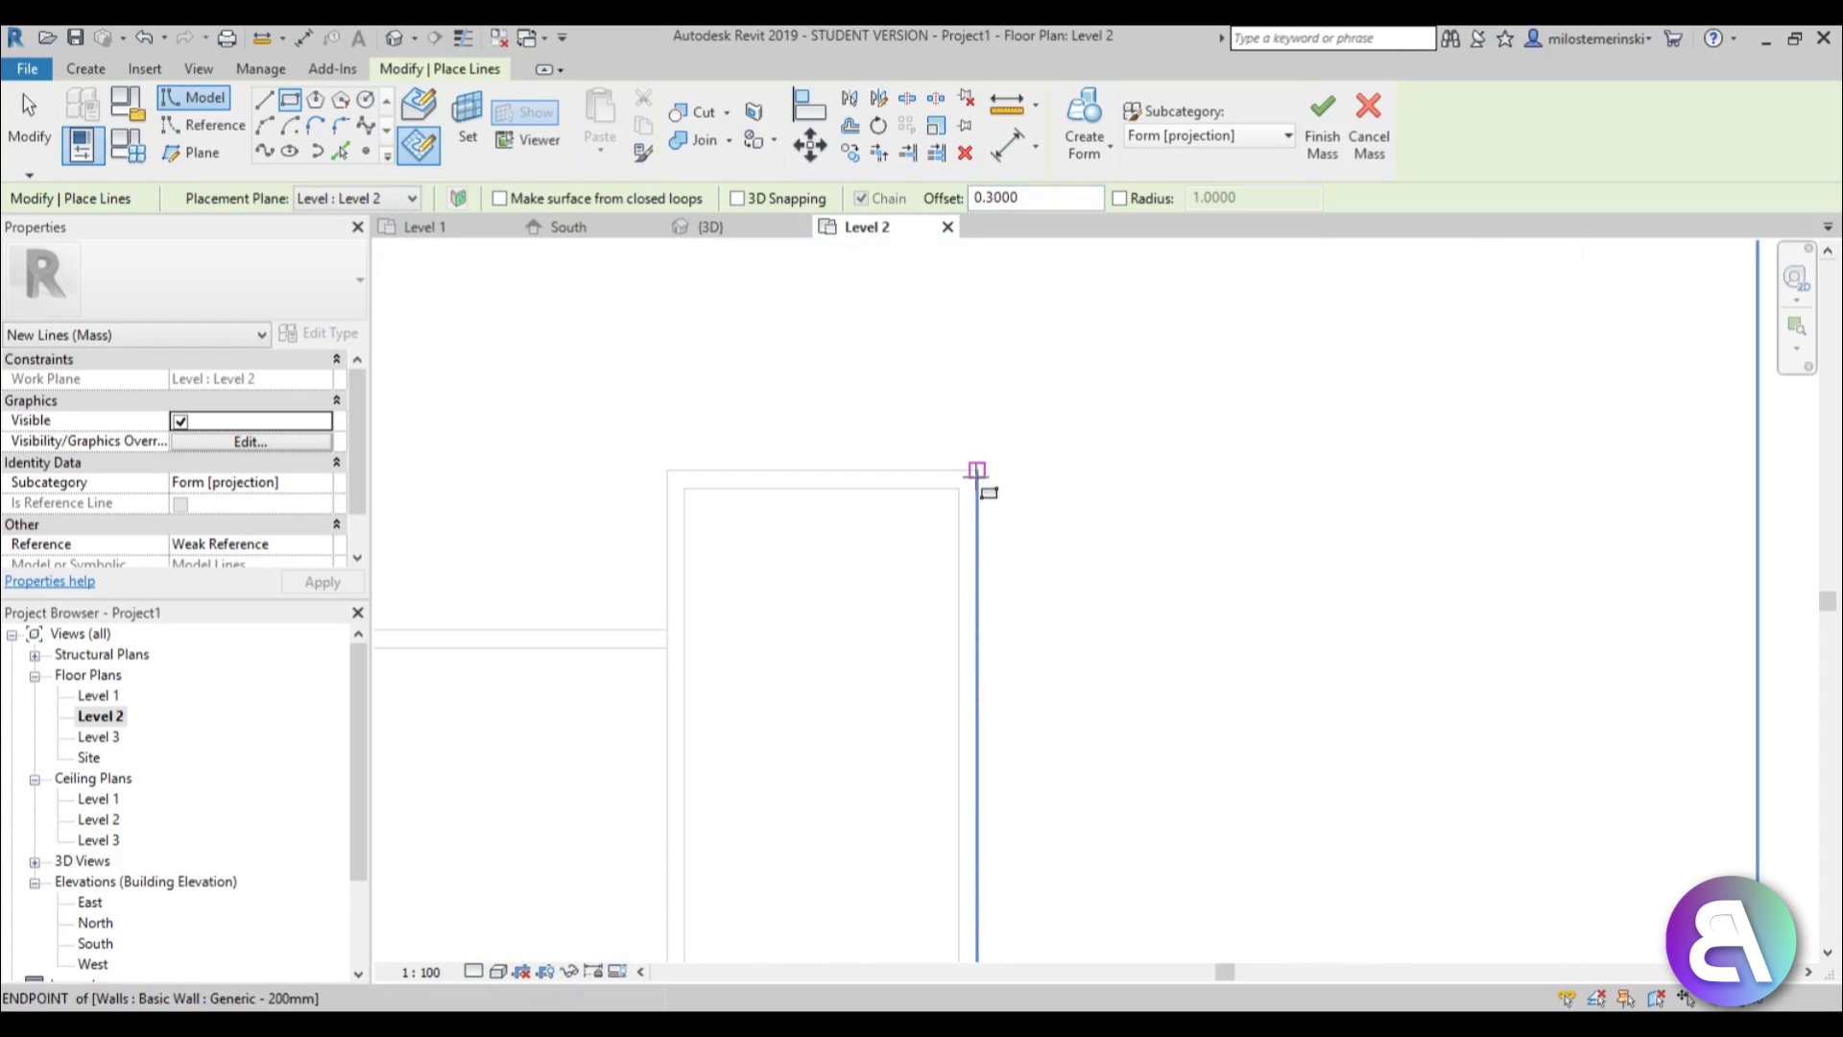
left_click(976, 471)
scroll(976, 470, "down", 3)
middle_click_drag(977, 470, 1267, 74)
scroll(1101, 403, "down", 1)
middle_click_drag(1113, 370, 1008, 497)
scroll(874, 743, "up", 3)
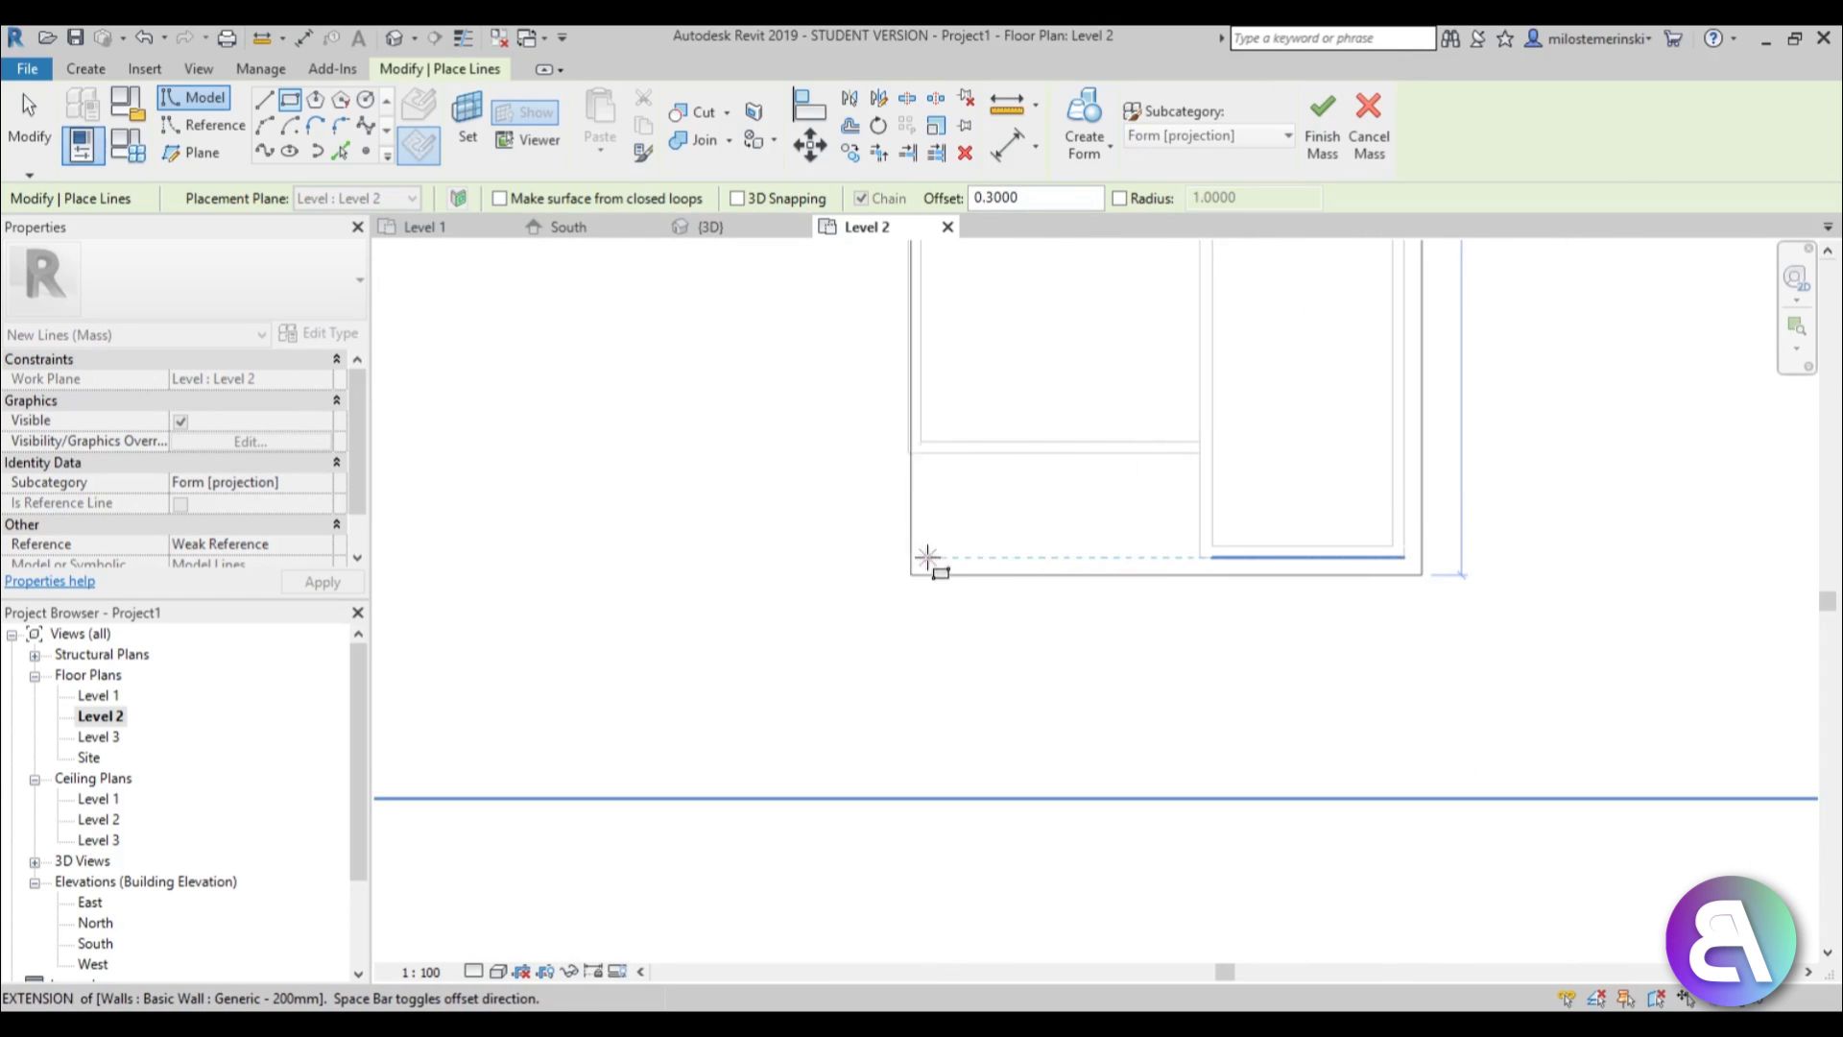
left_click(913, 560)
scroll(758, 663, "down", 3)
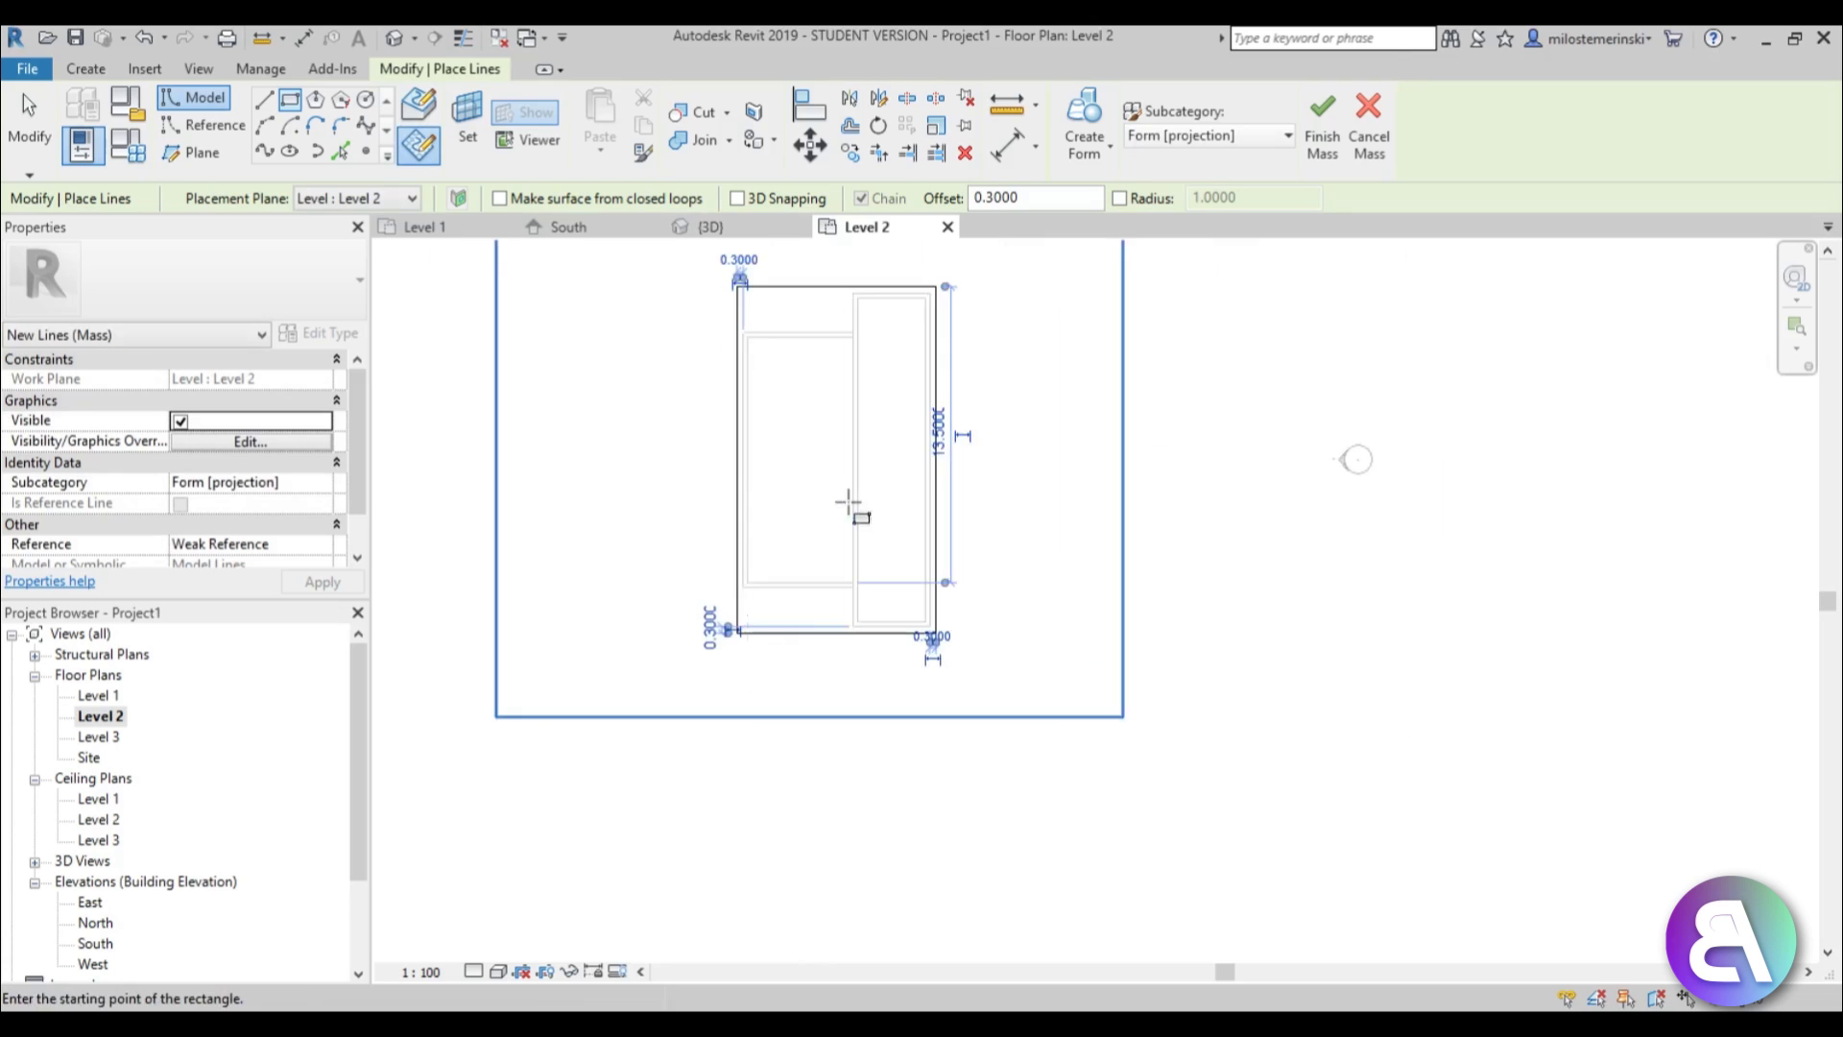
Pull only the roof outline's left edge outward, about 3.2 m from the low block's outer wall face.
scroll(797, 532, "up", 1)
key("Escape")
key("Escape")
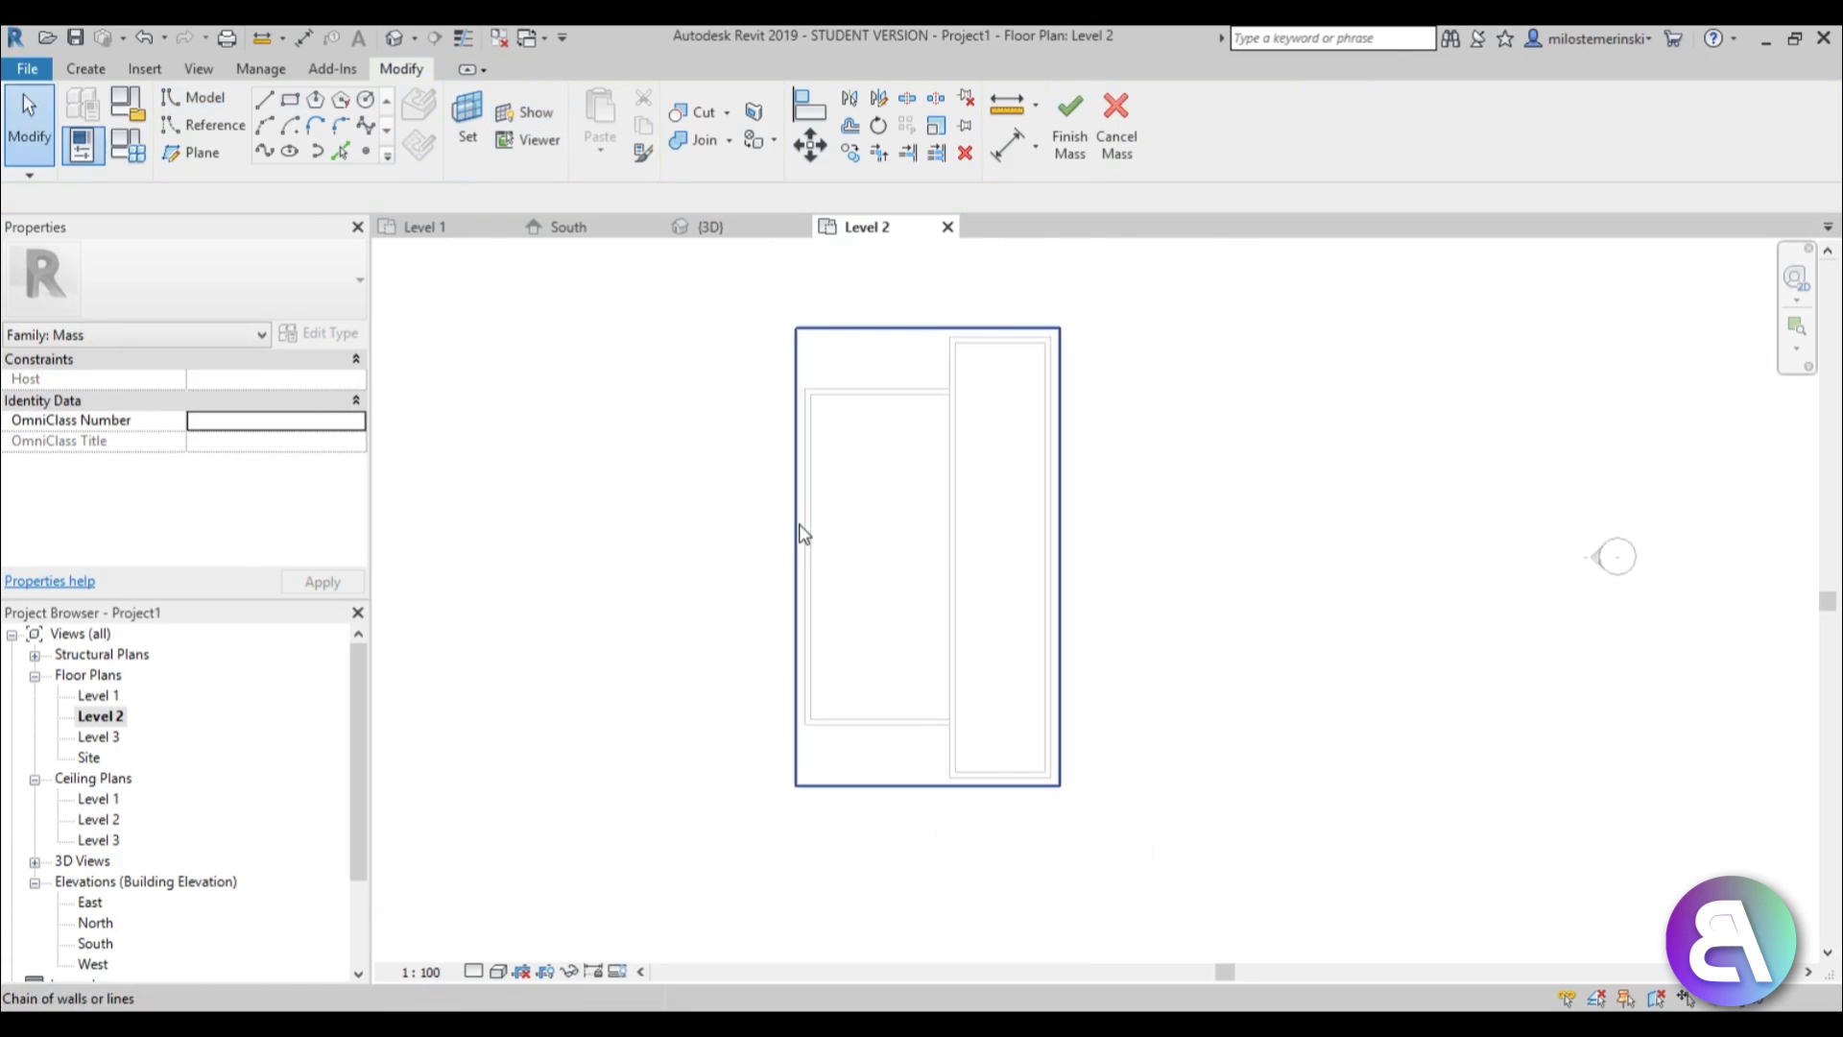
left_click_drag(803, 535, 732, 526)
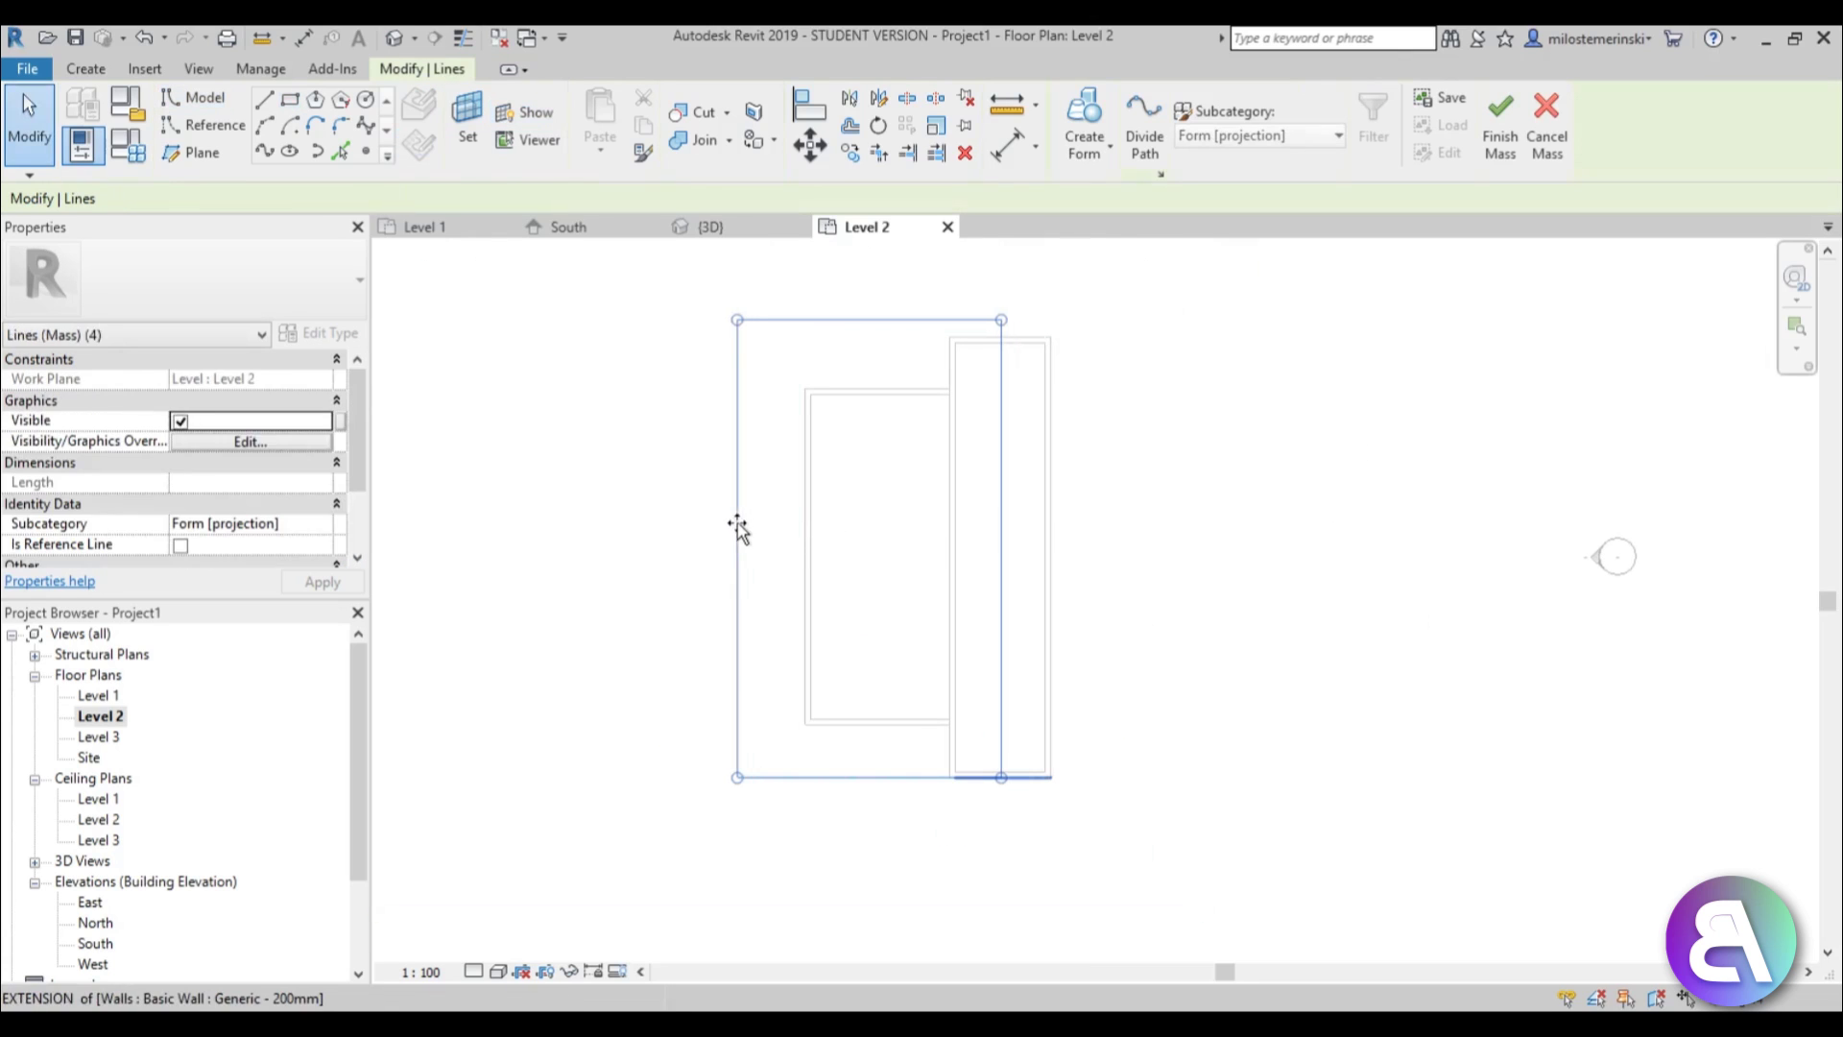
left_click(142, 40)
key("Tab")
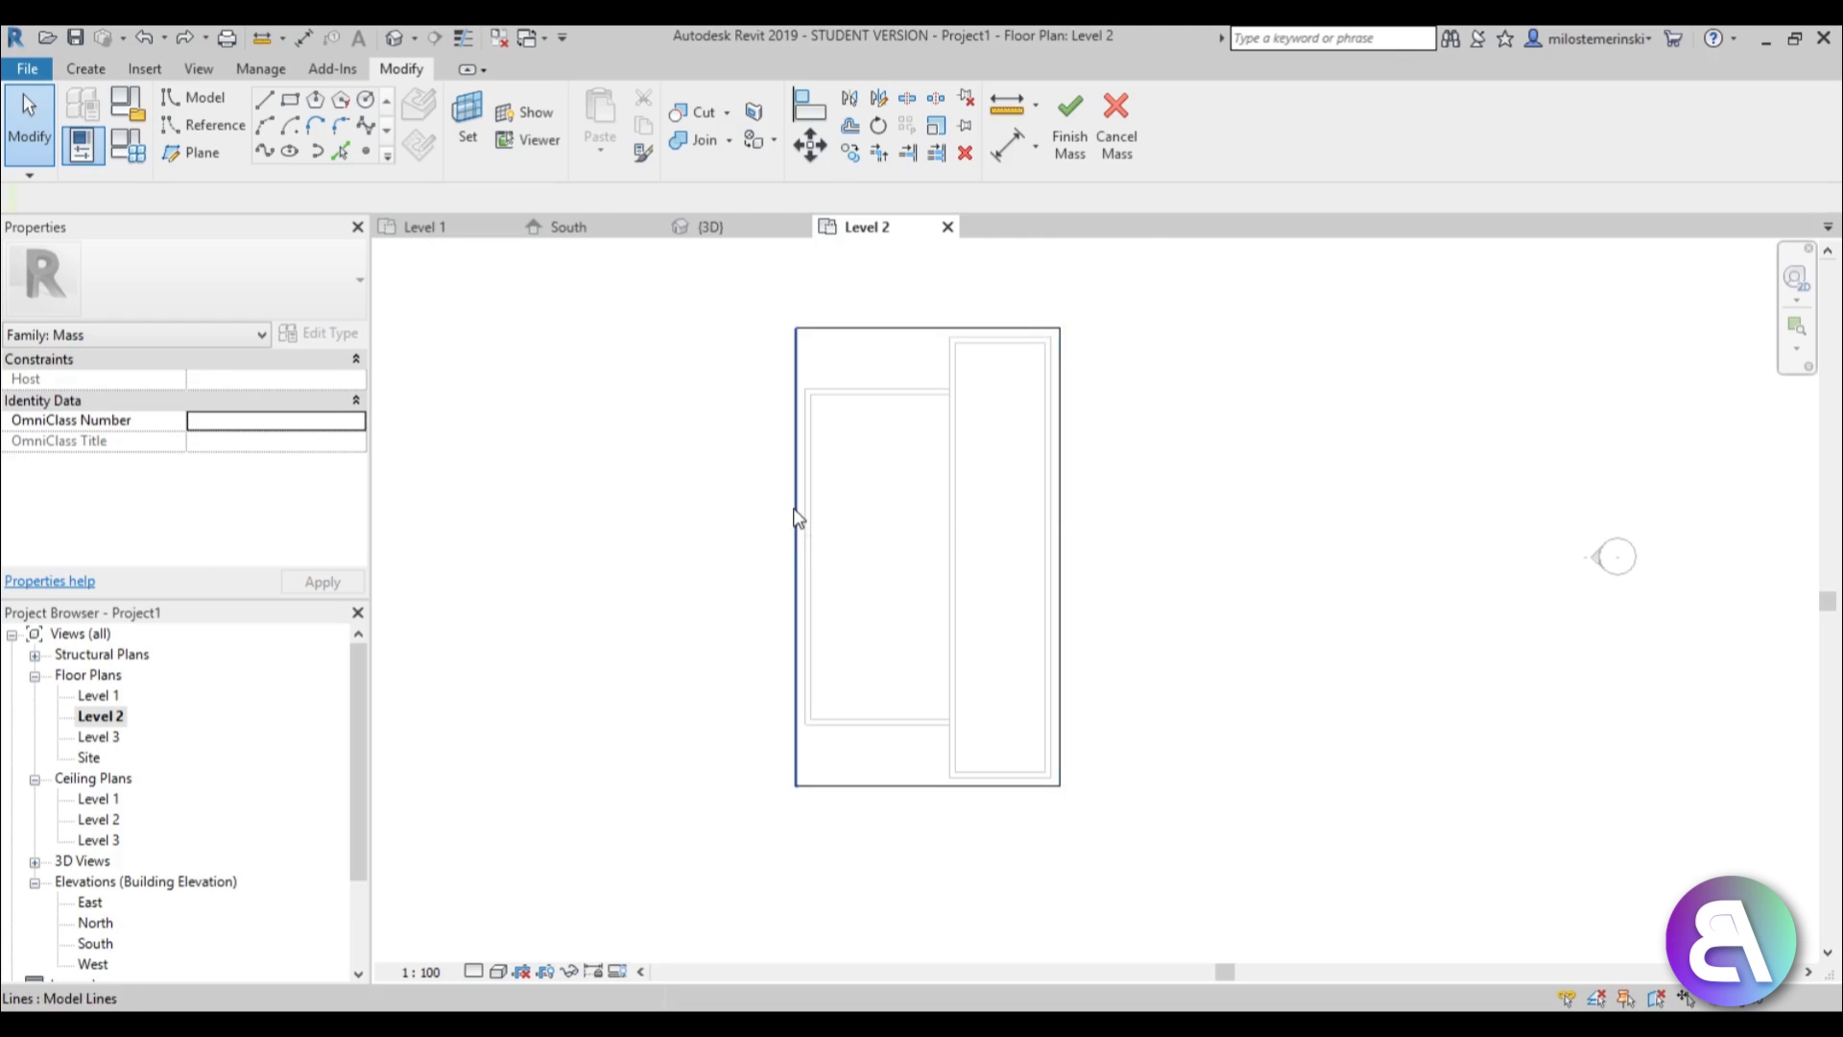
left_click_drag(796, 518, 721, 510)
scroll(921, 361, "up", 2)
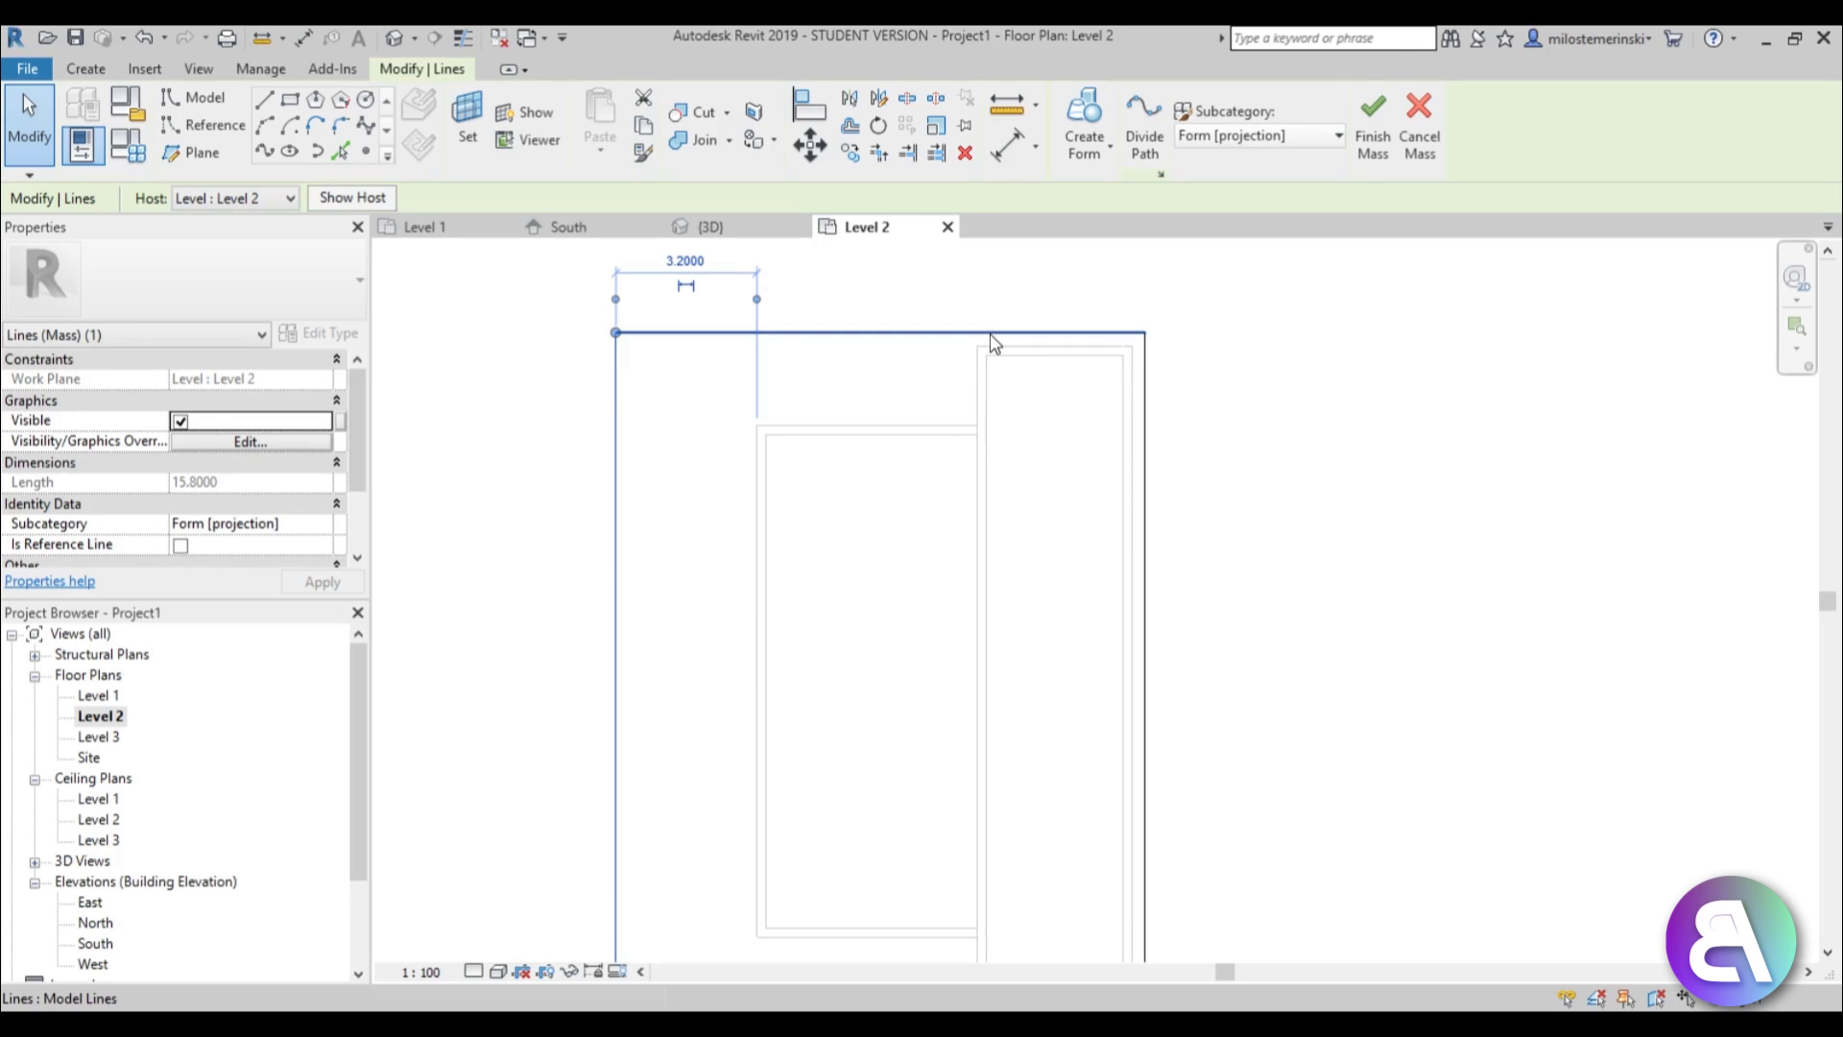
Set the distance between the outline's left edge and the low block's outer wall face to 2.1 m.
left_click(679, 261)
type("2.1")
key("Return")
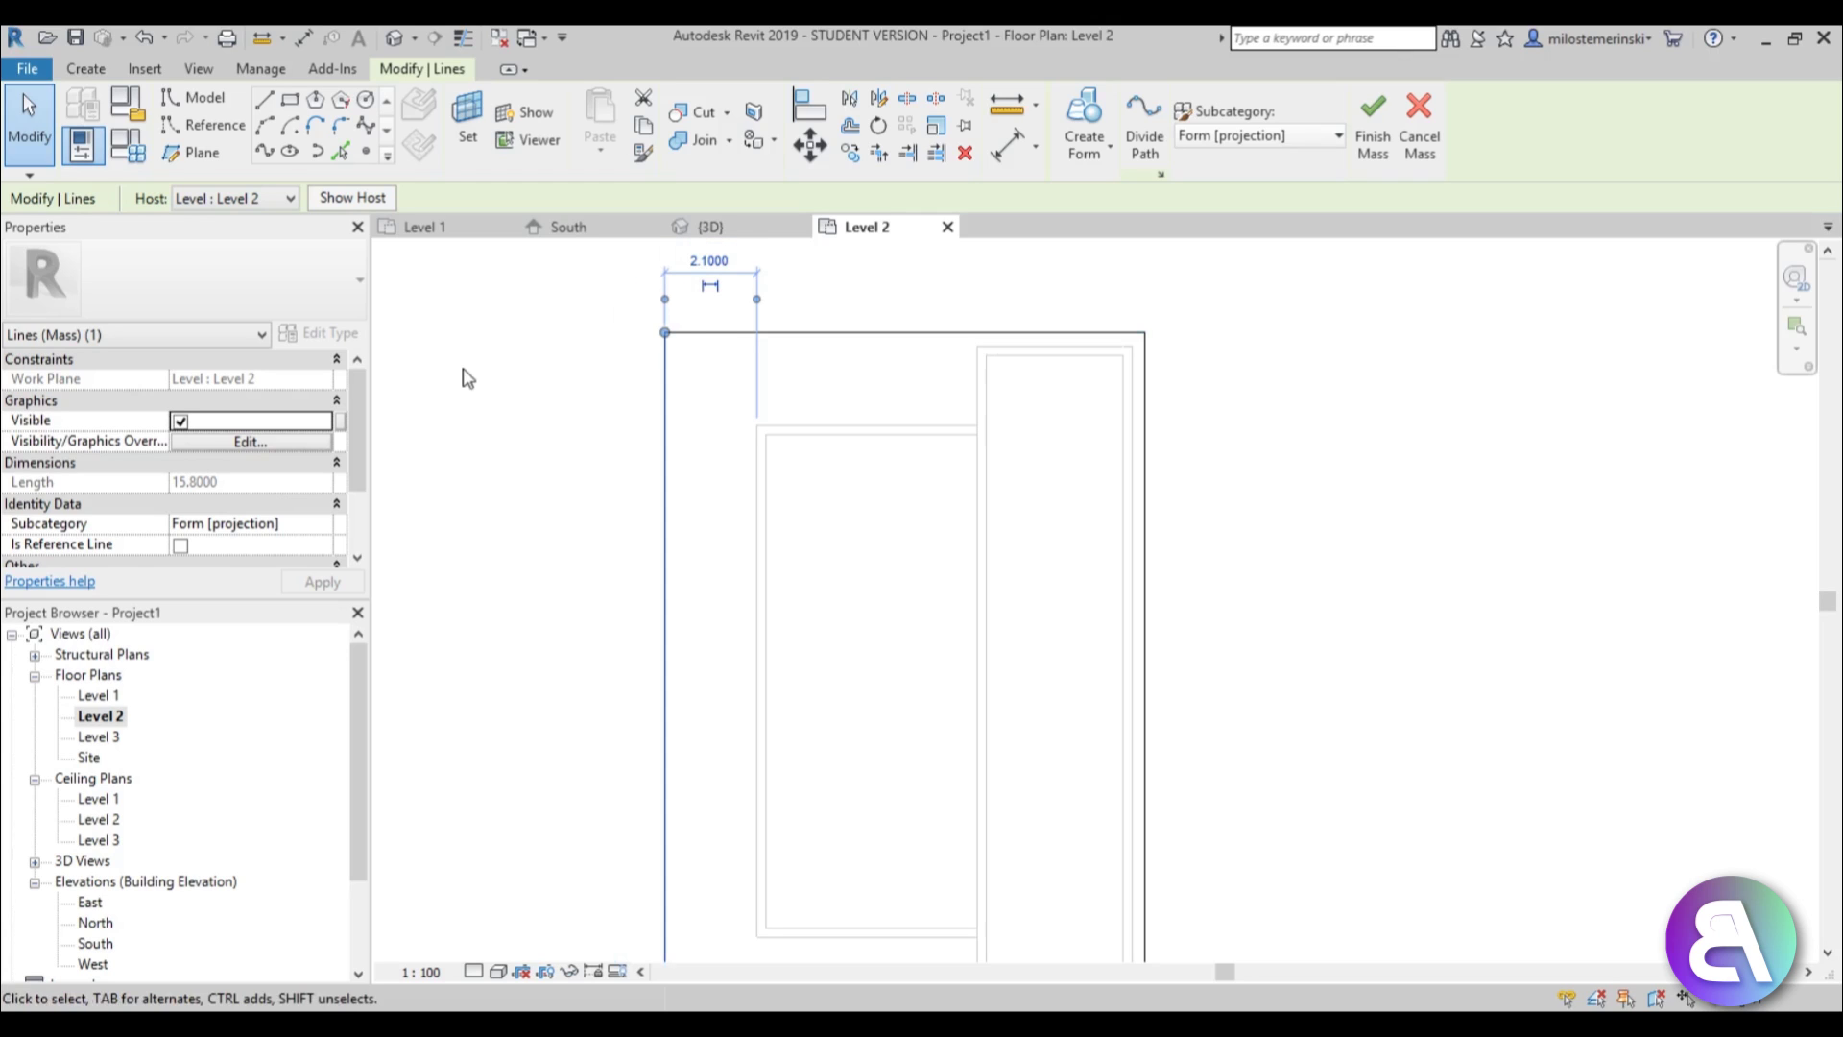
left_click(625, 413)
scroll(824, 540, "down", 2)
scroll(847, 441, "up", 3)
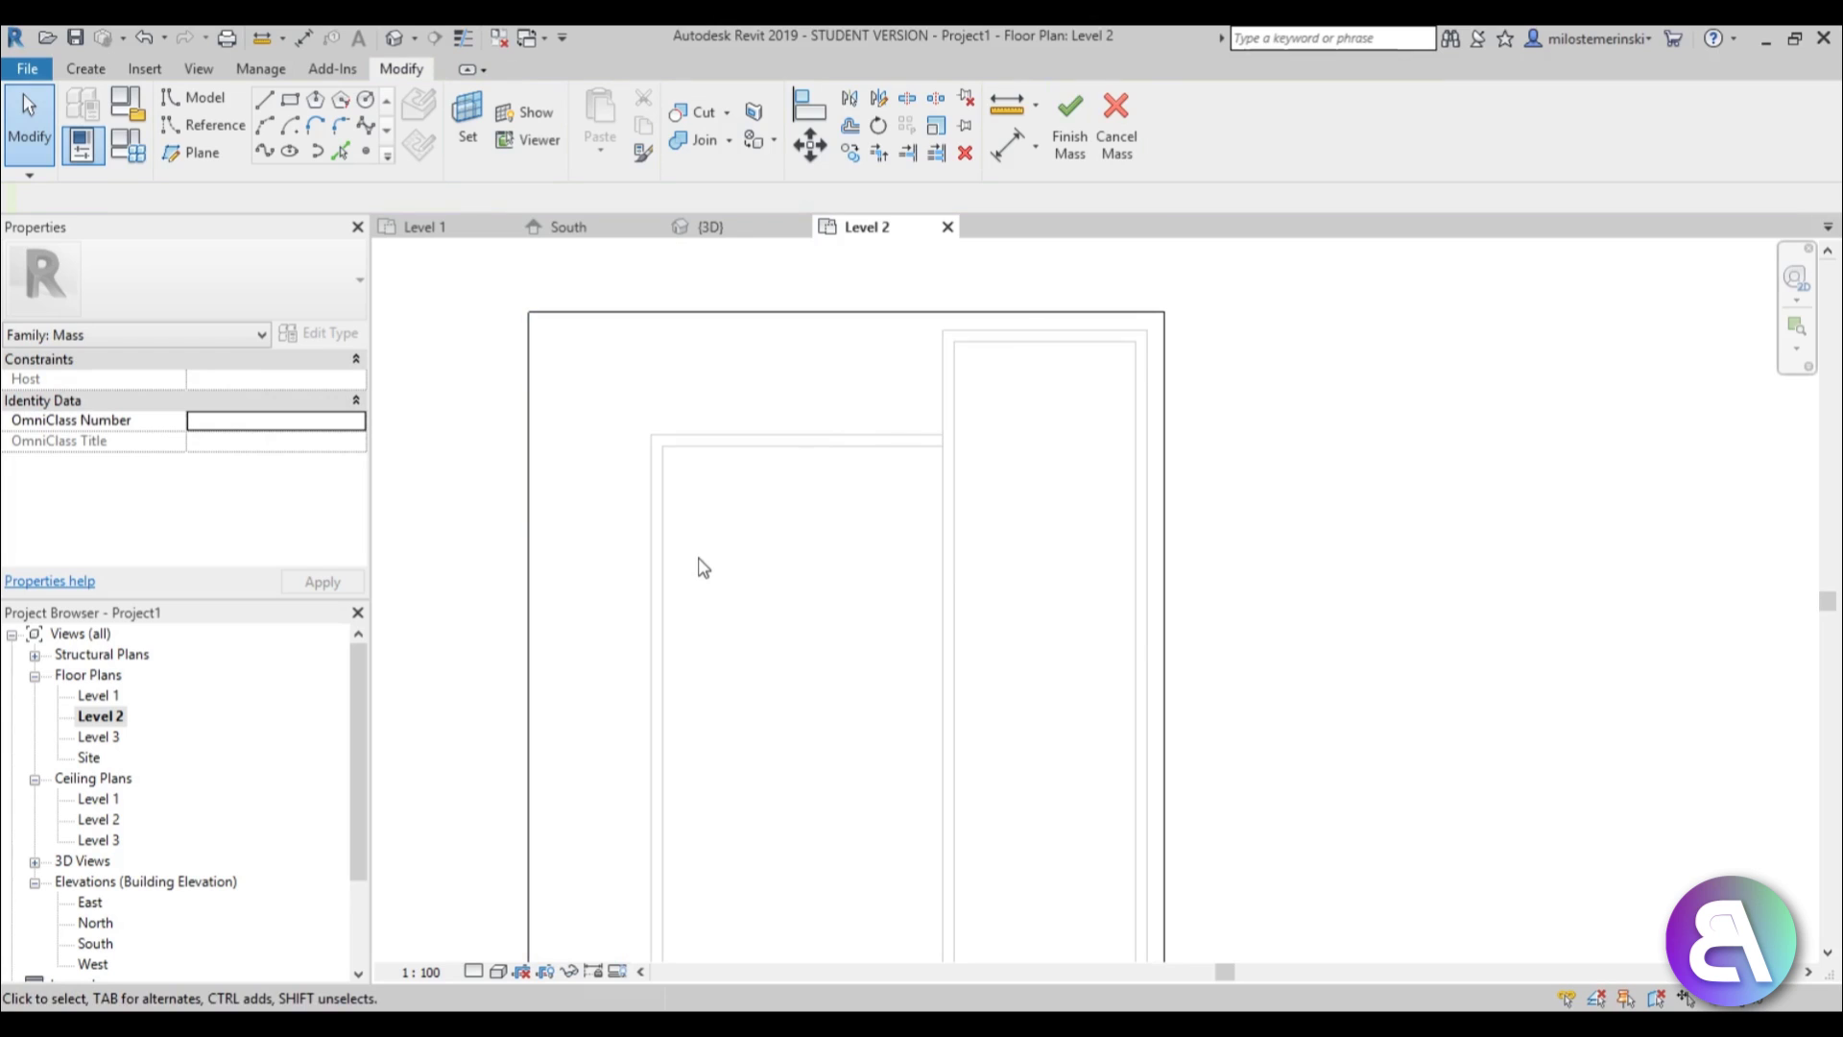
scroll(740, 596, "down", 3)
scroll(913, 538, "up", 1)
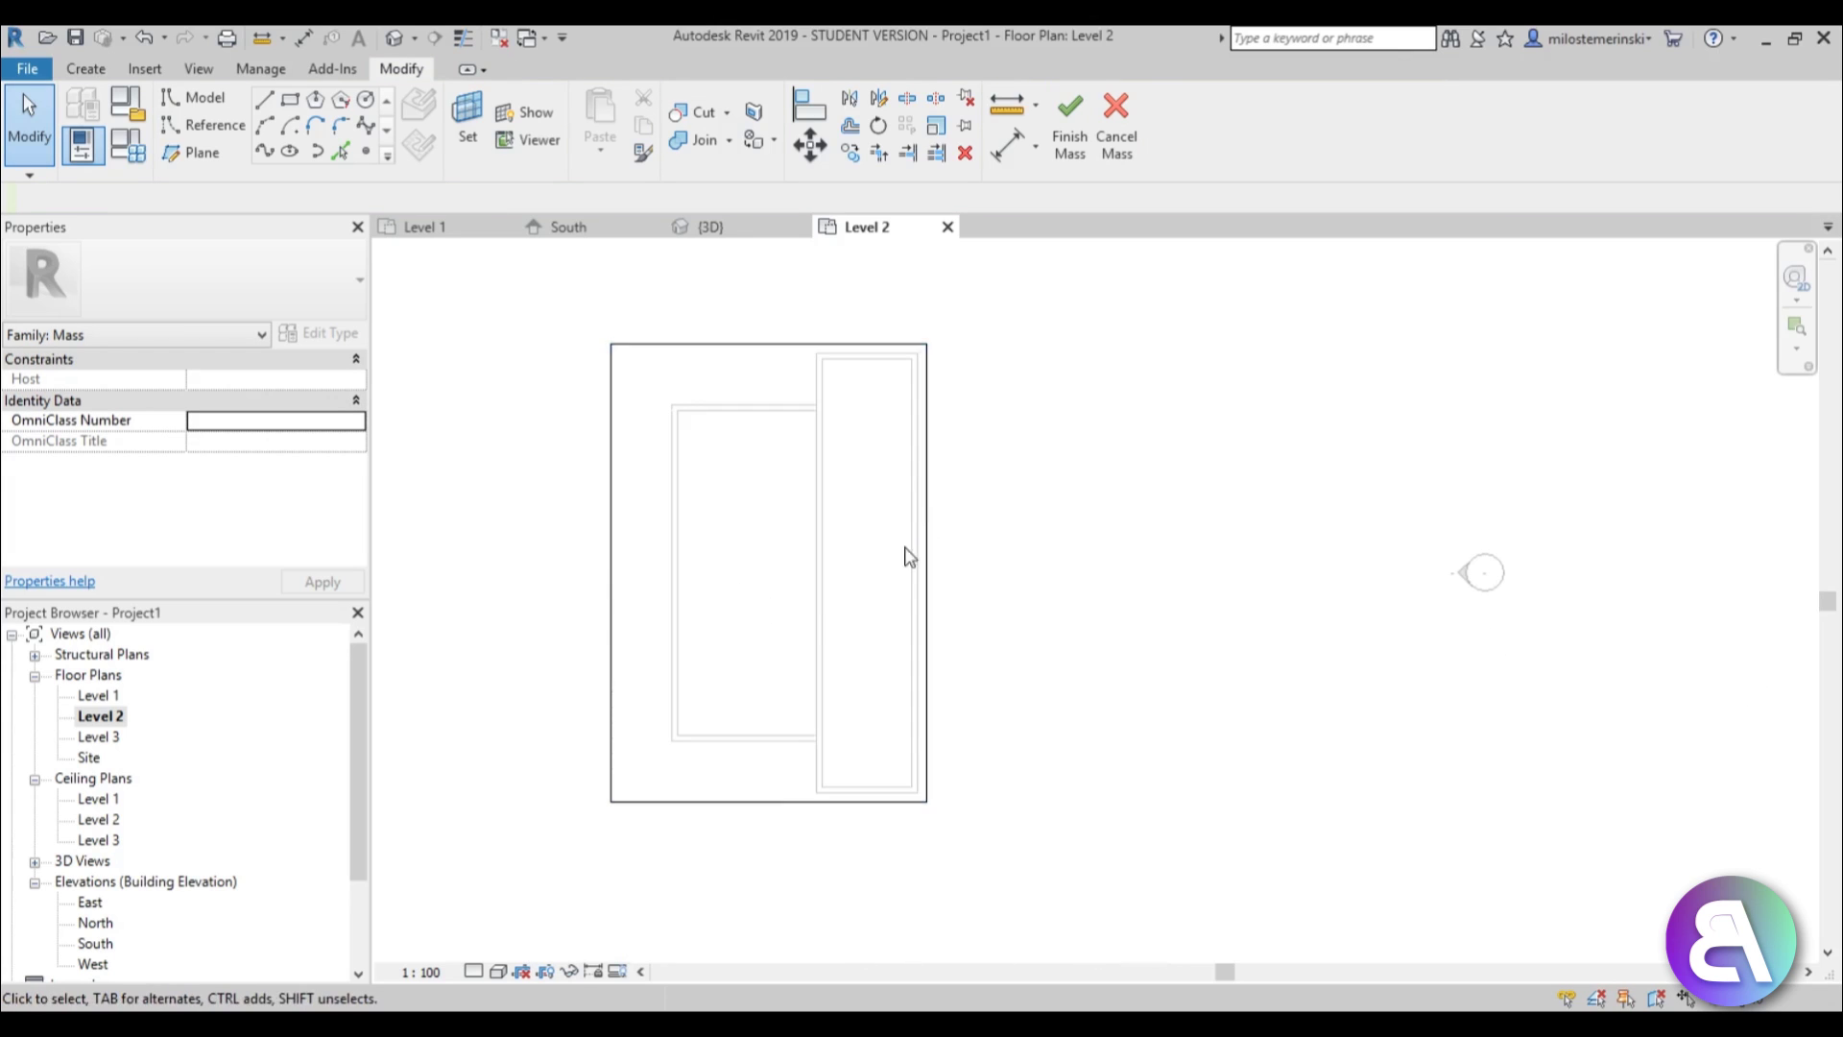
Open the Site floor plan and set the work plane to Reference Plane : plane1.
double_click(89, 758)
middle_click_drag(765, 589, 778, 579)
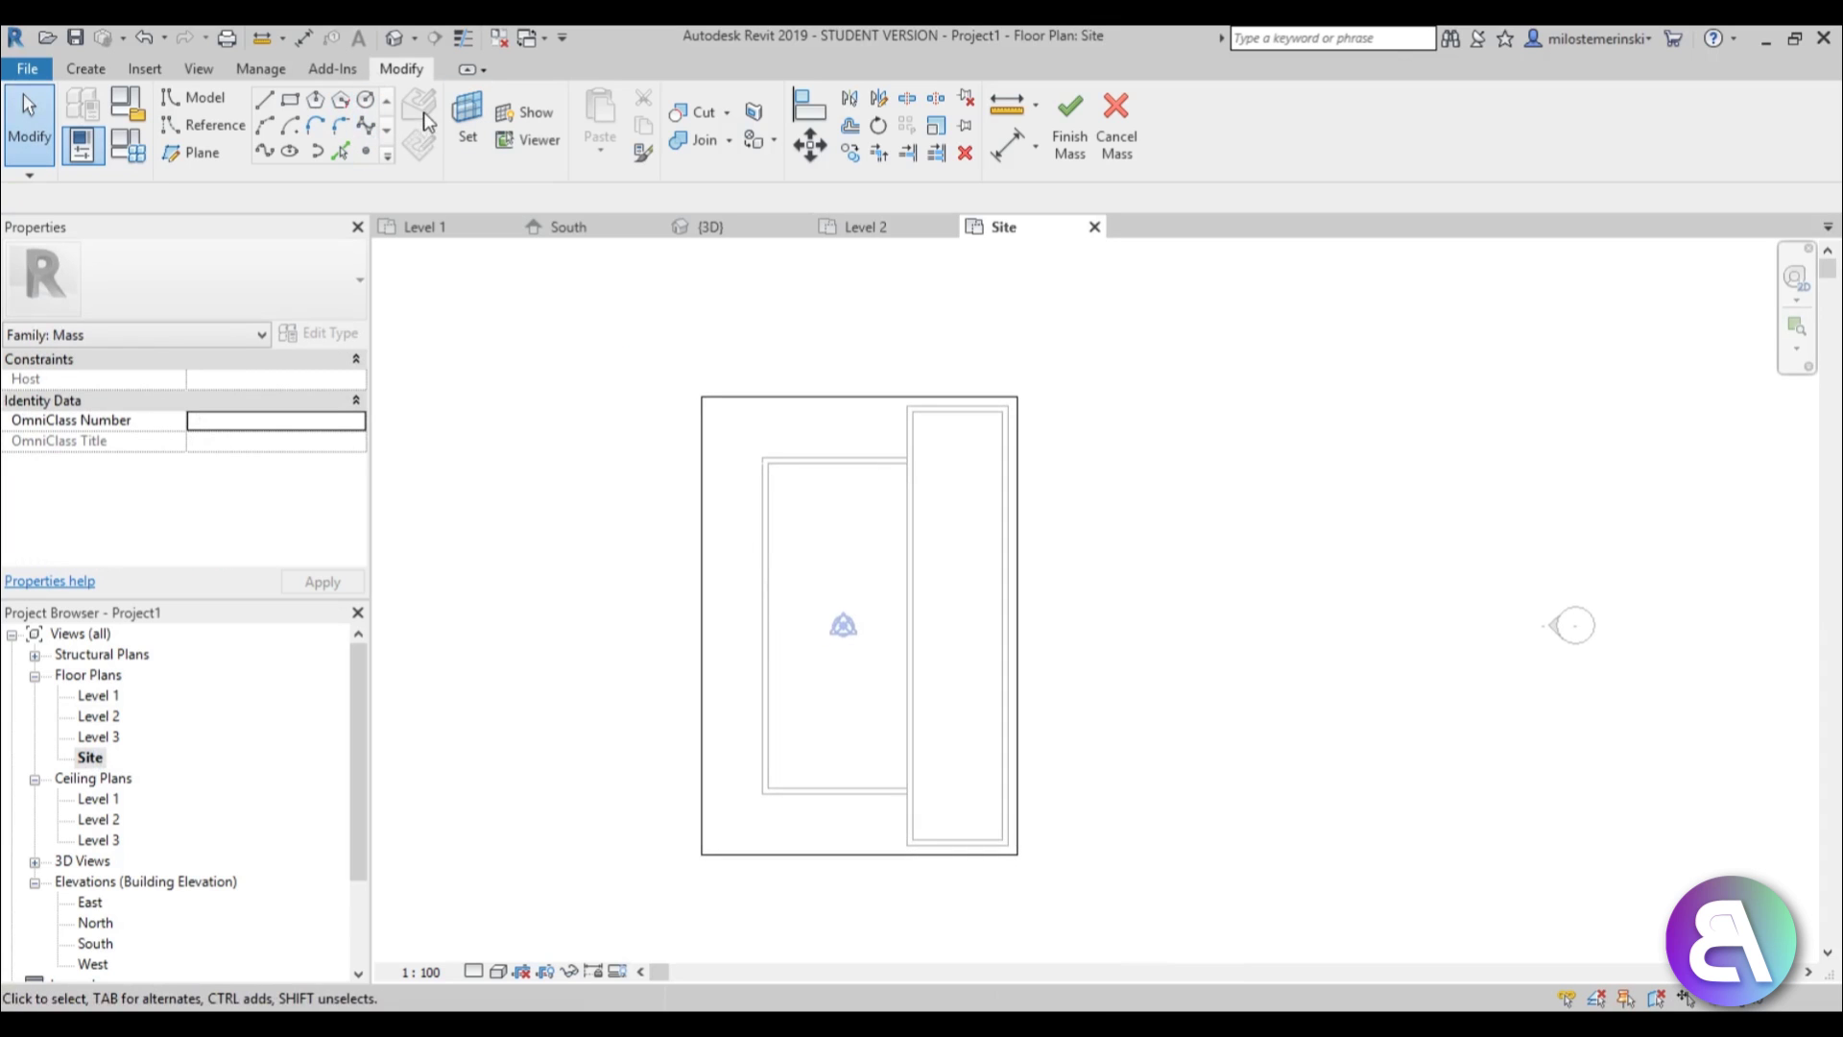
left_click(481, 146)
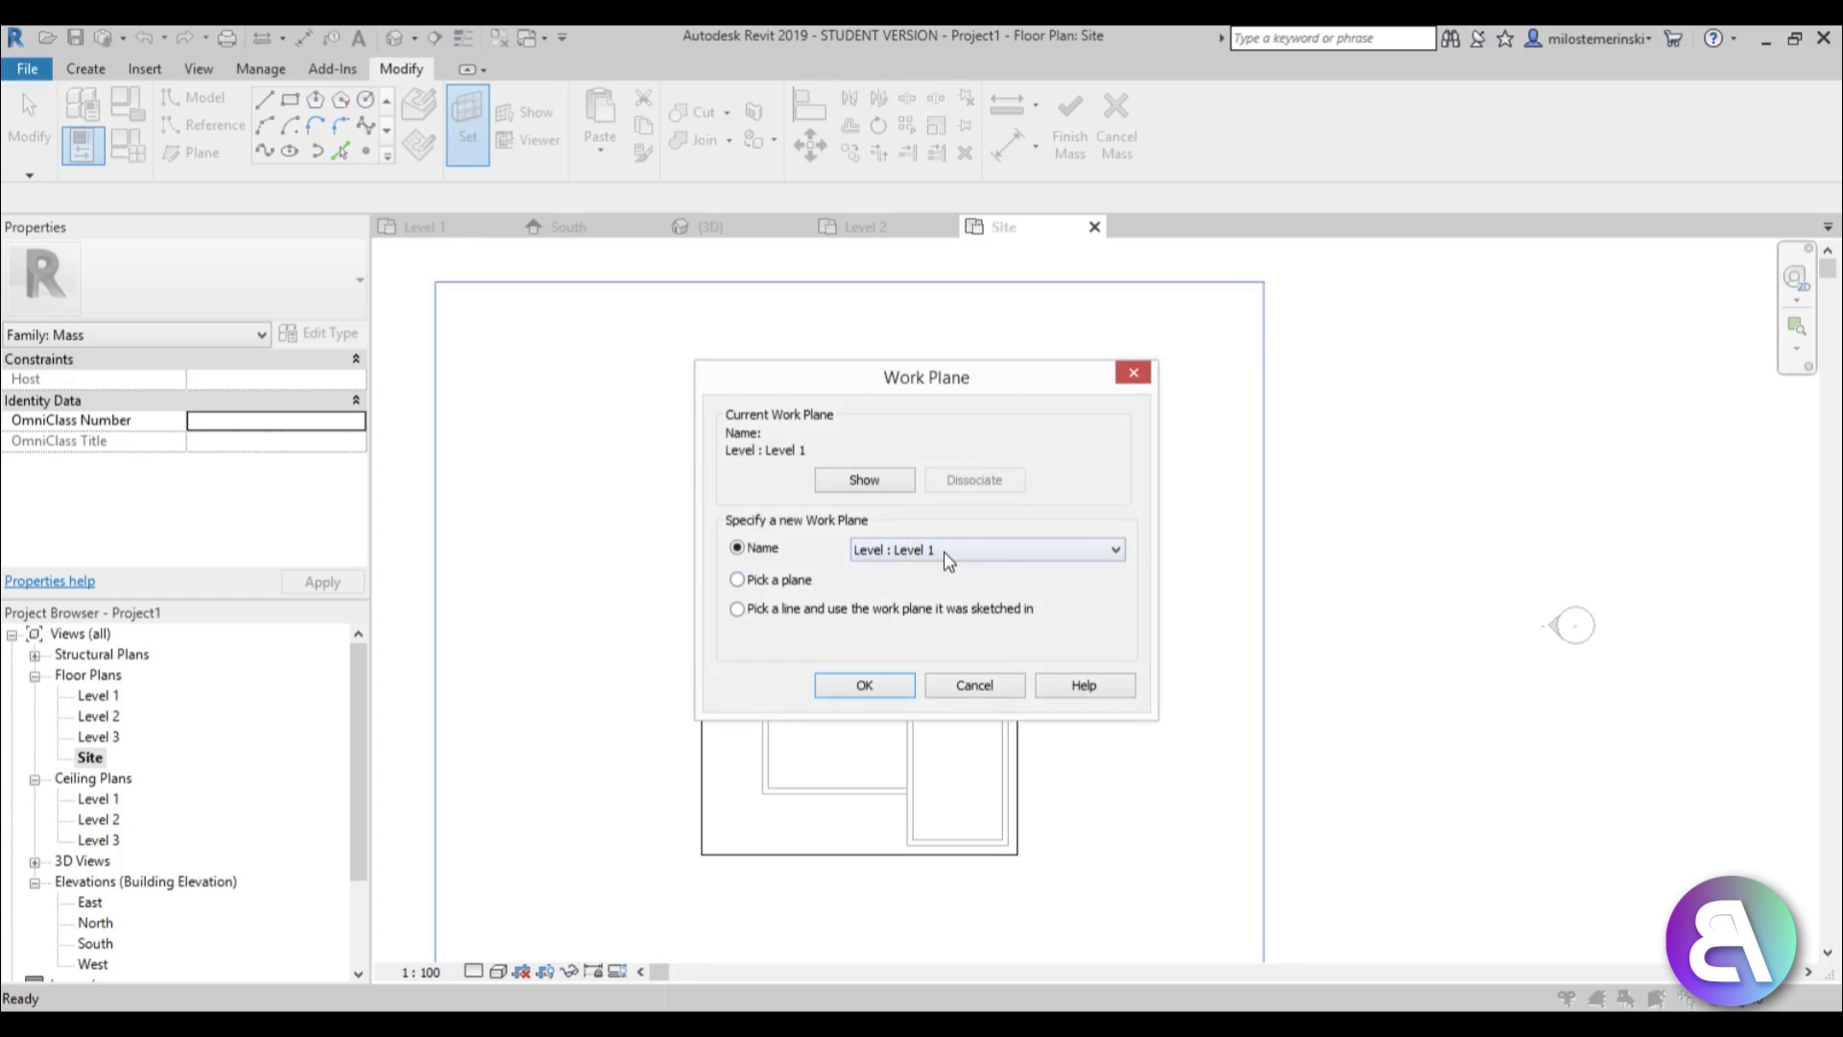
left_click(942, 551)
left_click(930, 629)
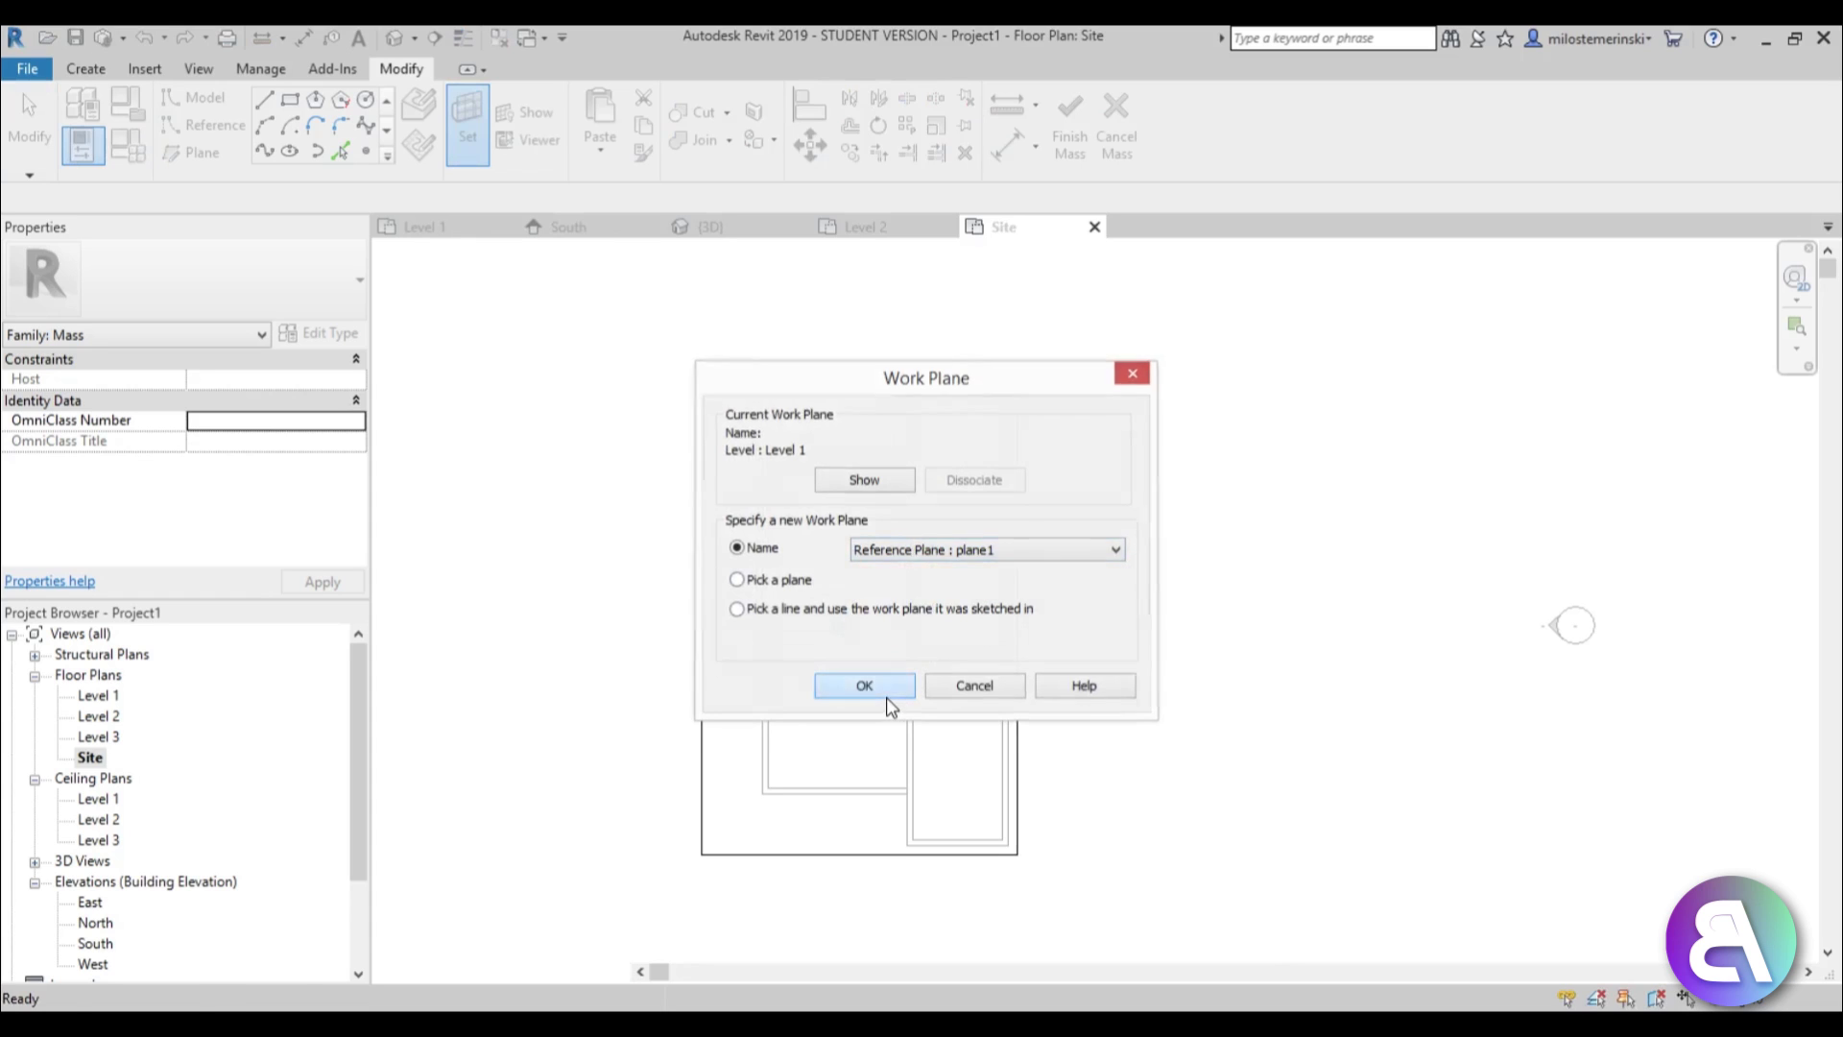
left_click(883, 691)
Draw a model-line rectangle on plane1 from the first outline's upper right corner, level with its lower edge and extending beyond its left edge.
left_click(290, 102)
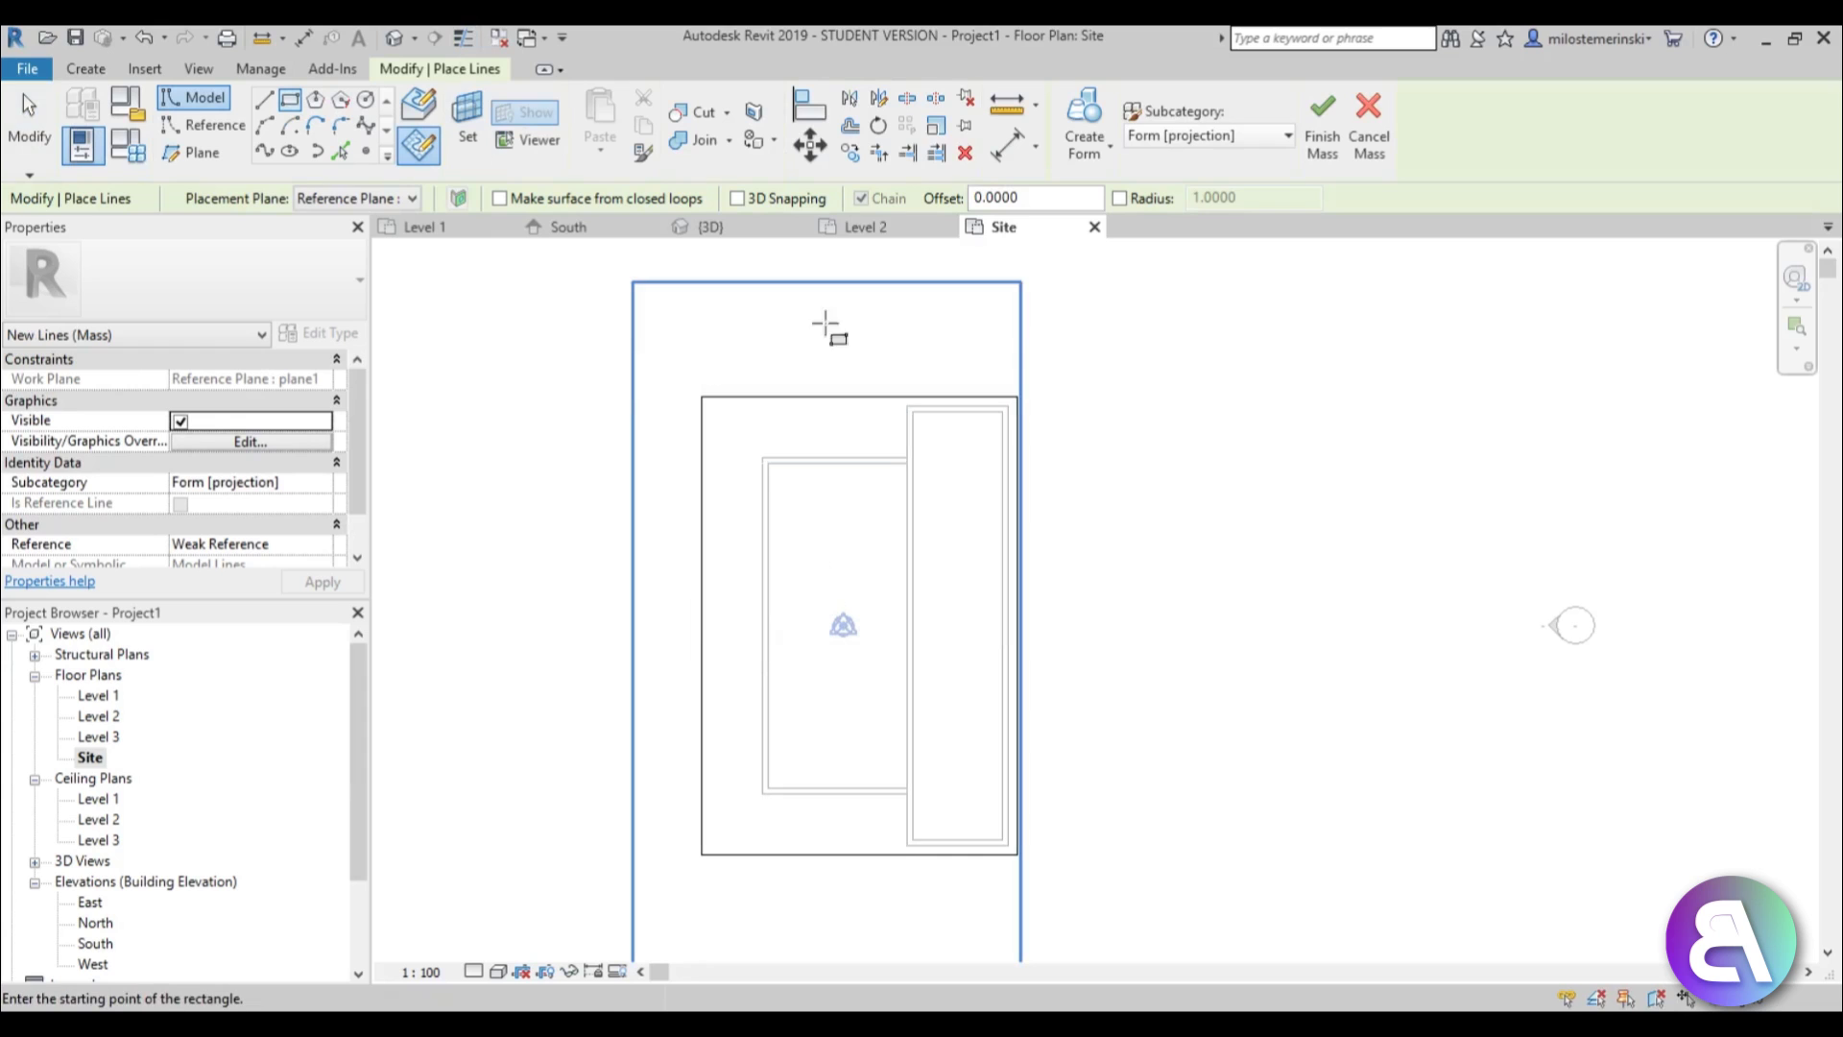
left_click(1017, 396)
left_click(638, 853)
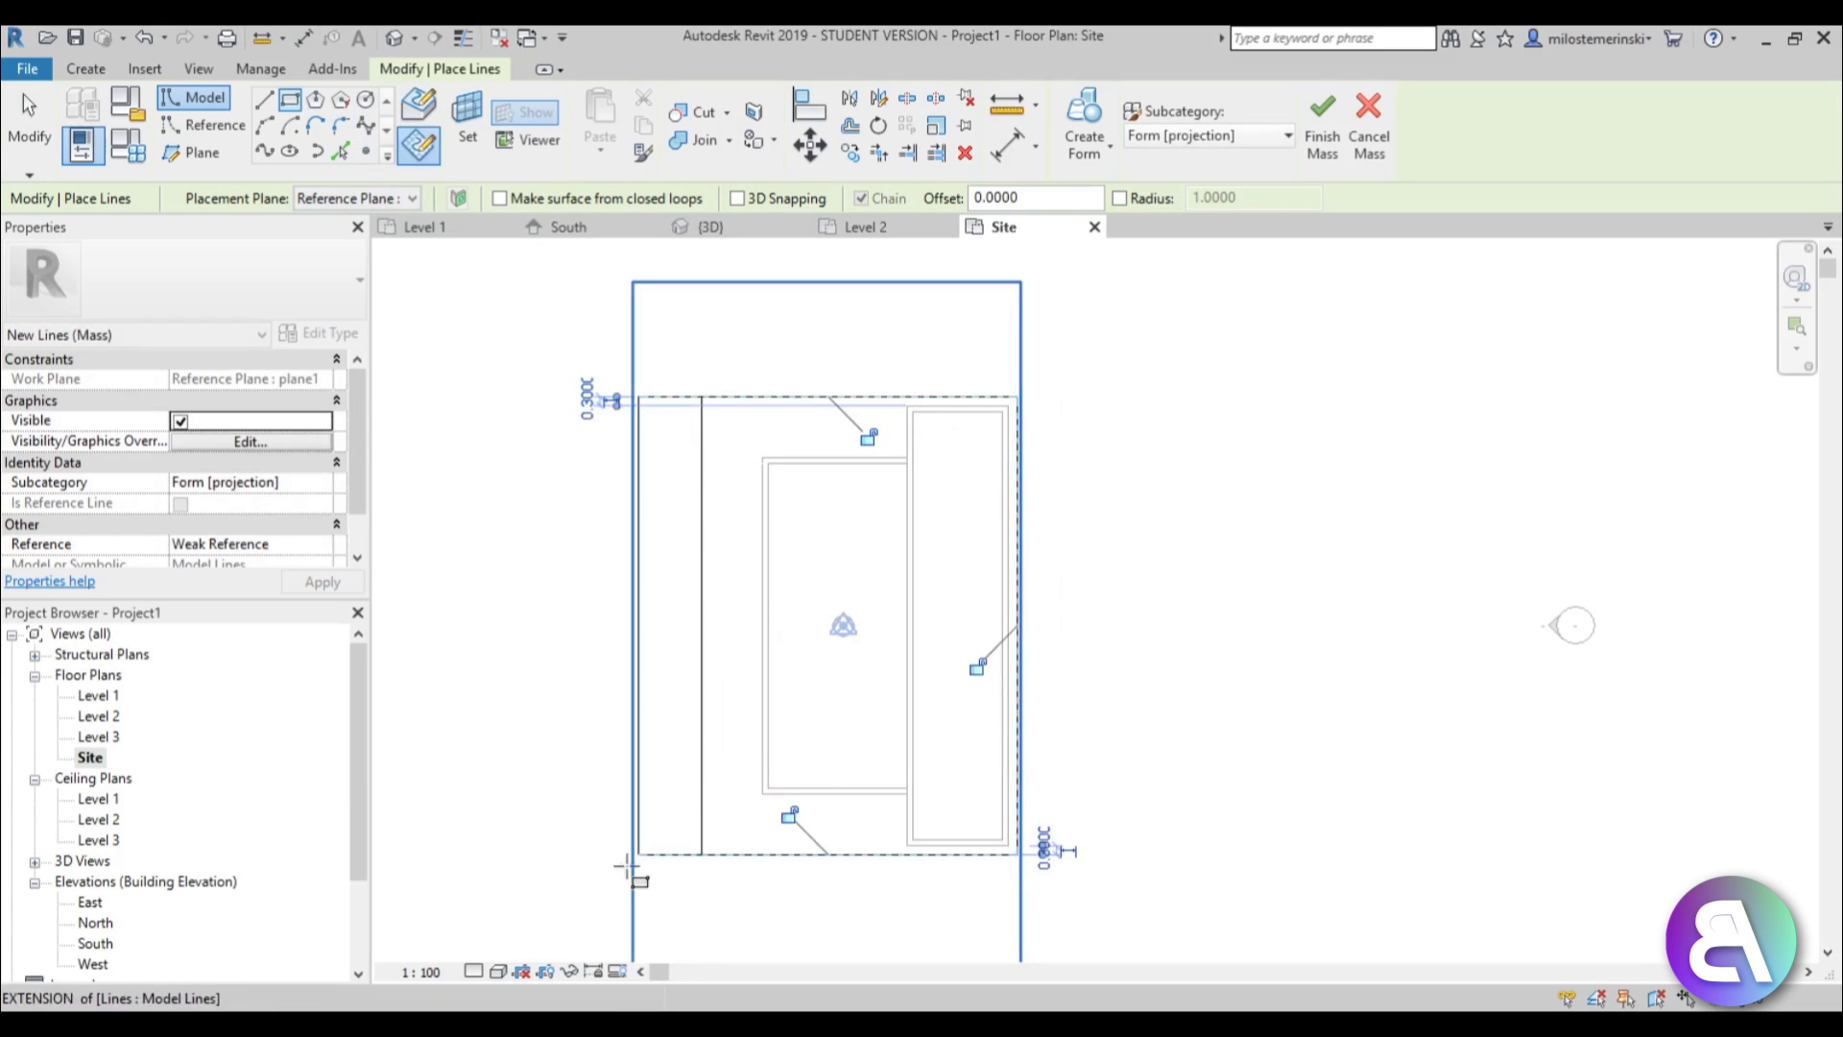
key("Escape")
key("Escape")
Stretch the new rectangle's upper left and lower left corners outward so its outline becomes a trapezoid widening to the left.
left_click(643, 415)
left_click_drag(641, 401, 640, 338)
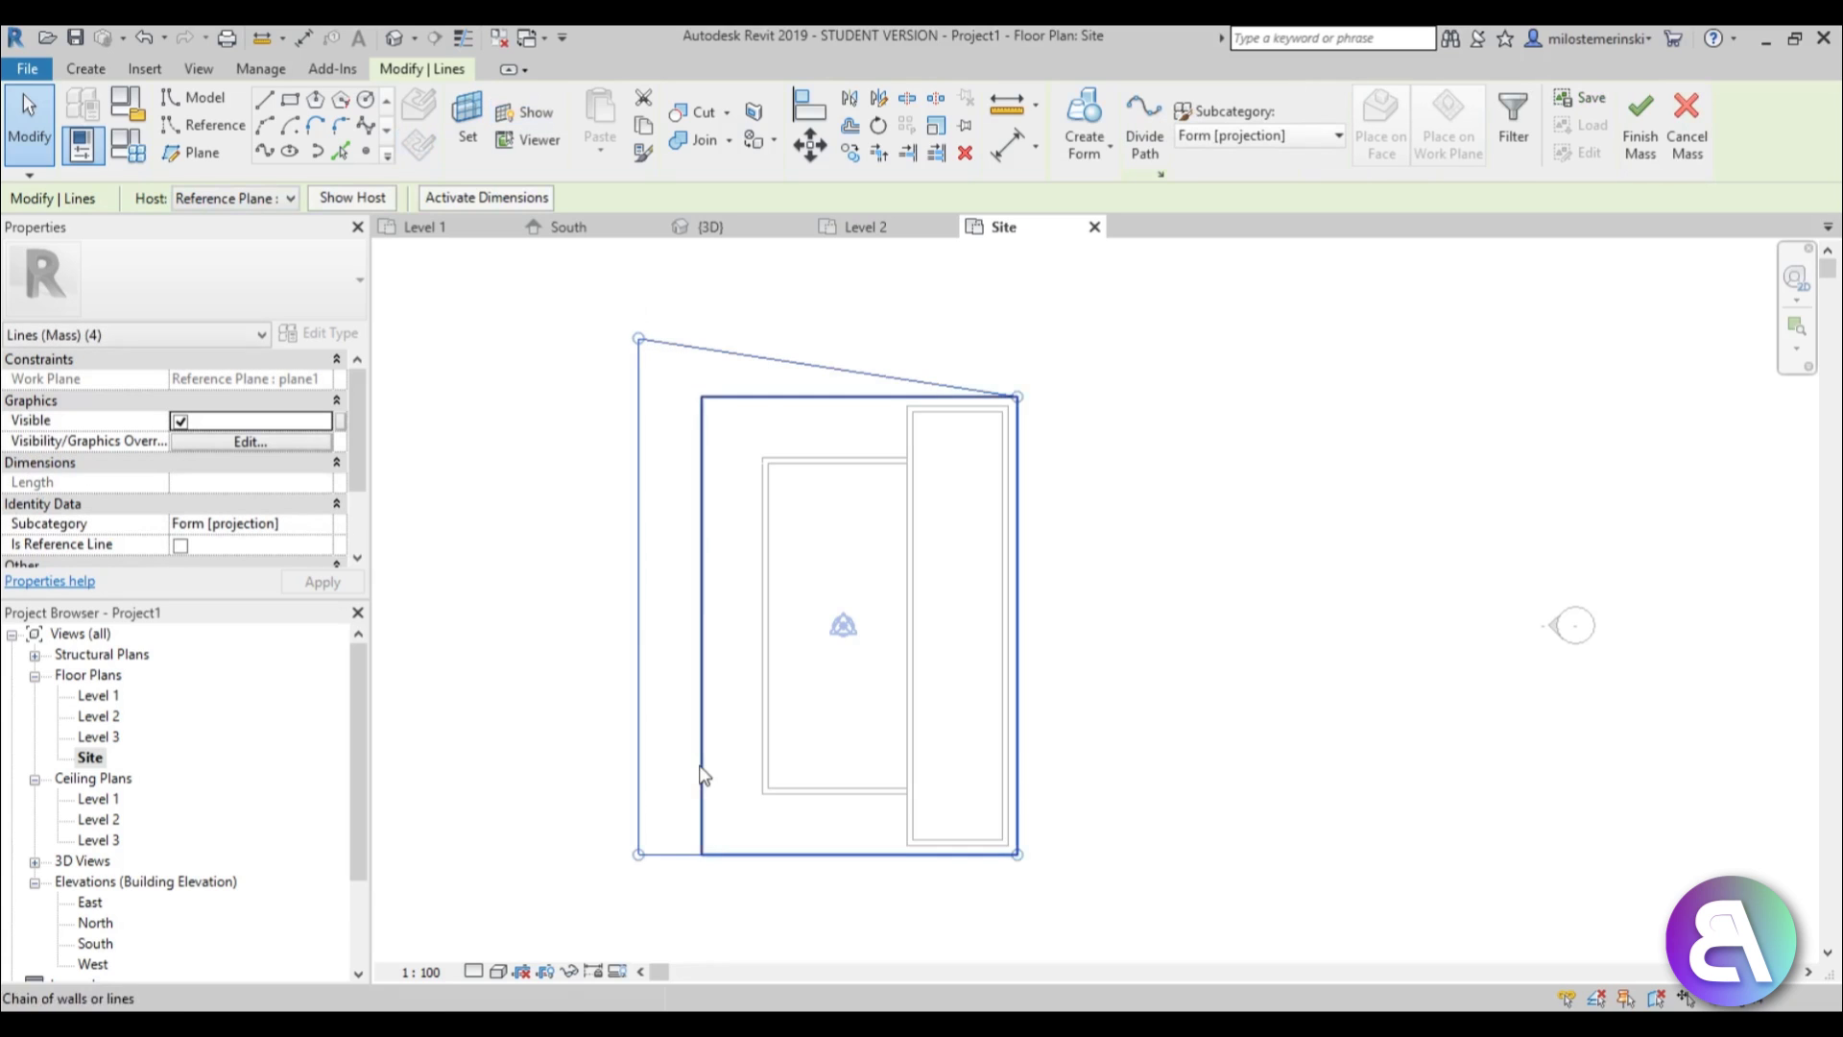
scroll(729, 691, "up", 3)
left_click_drag(650, 731, 647, 819)
scroll(941, 797, "down", 2)
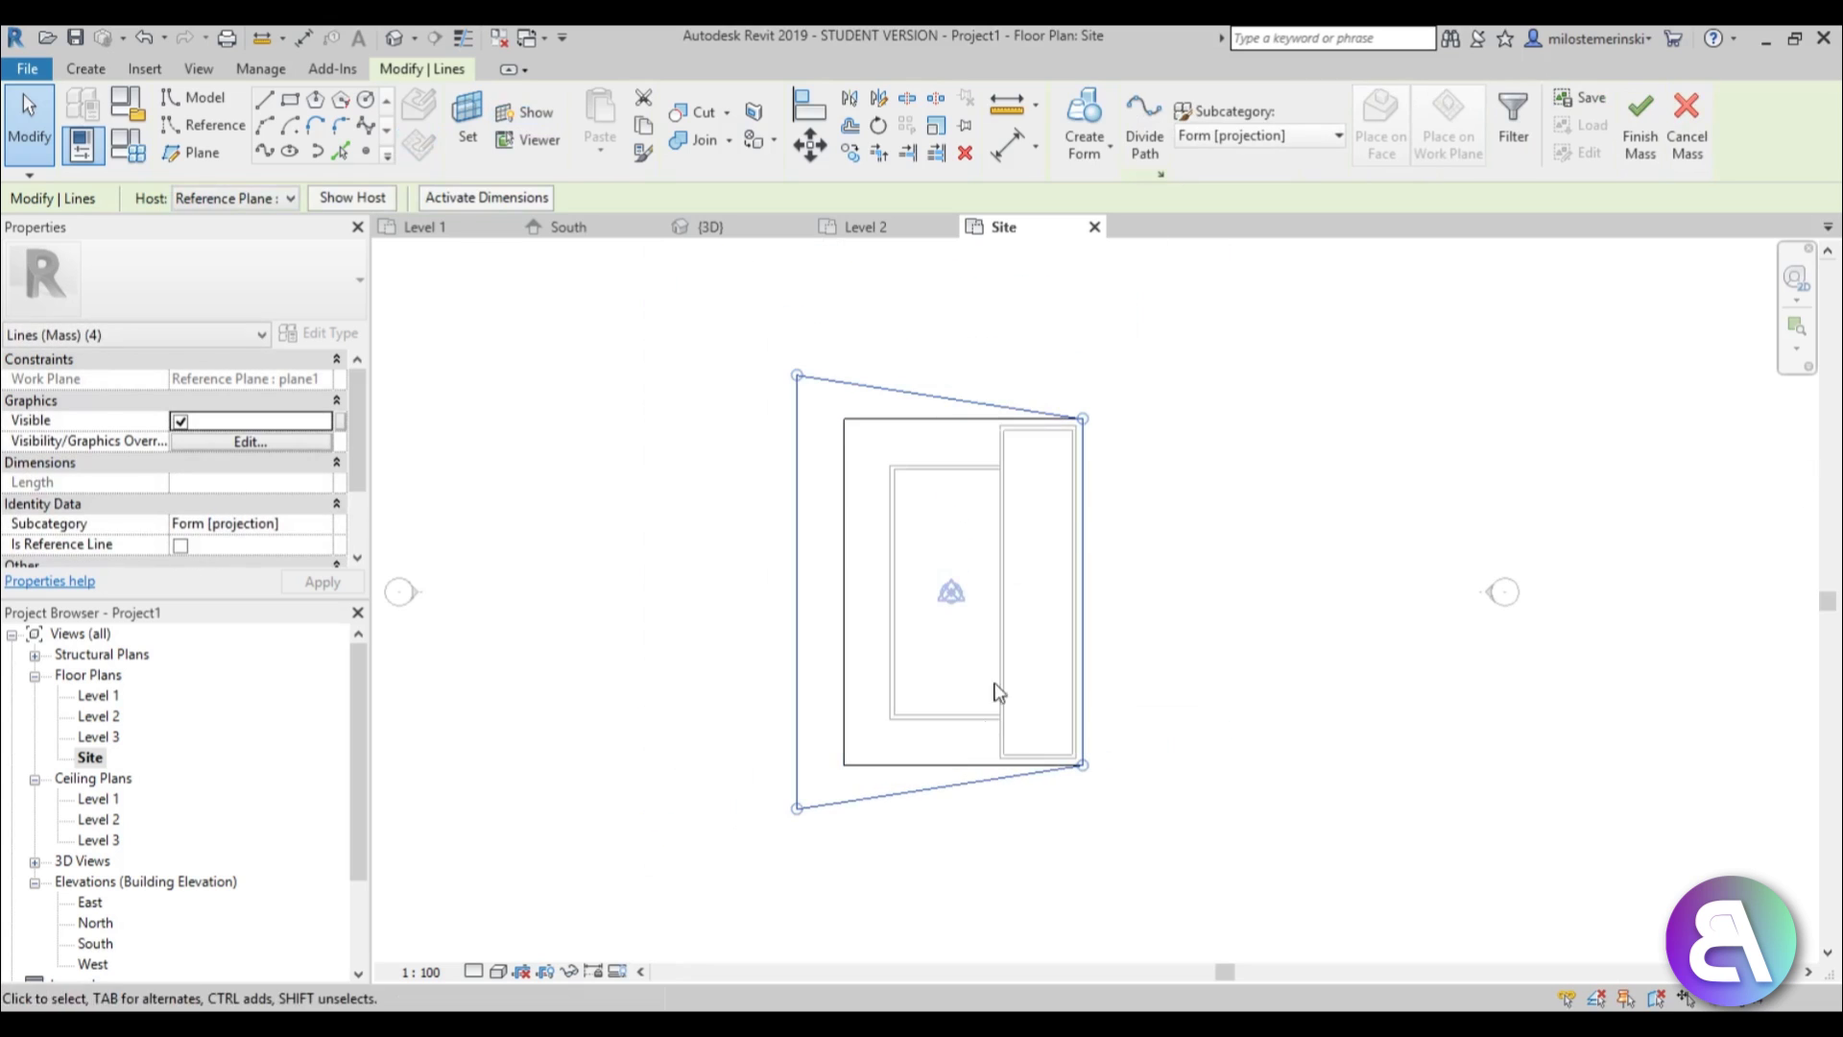
middle_click_drag(837, 642, 777, 612)
scroll(776, 613, "up", 1)
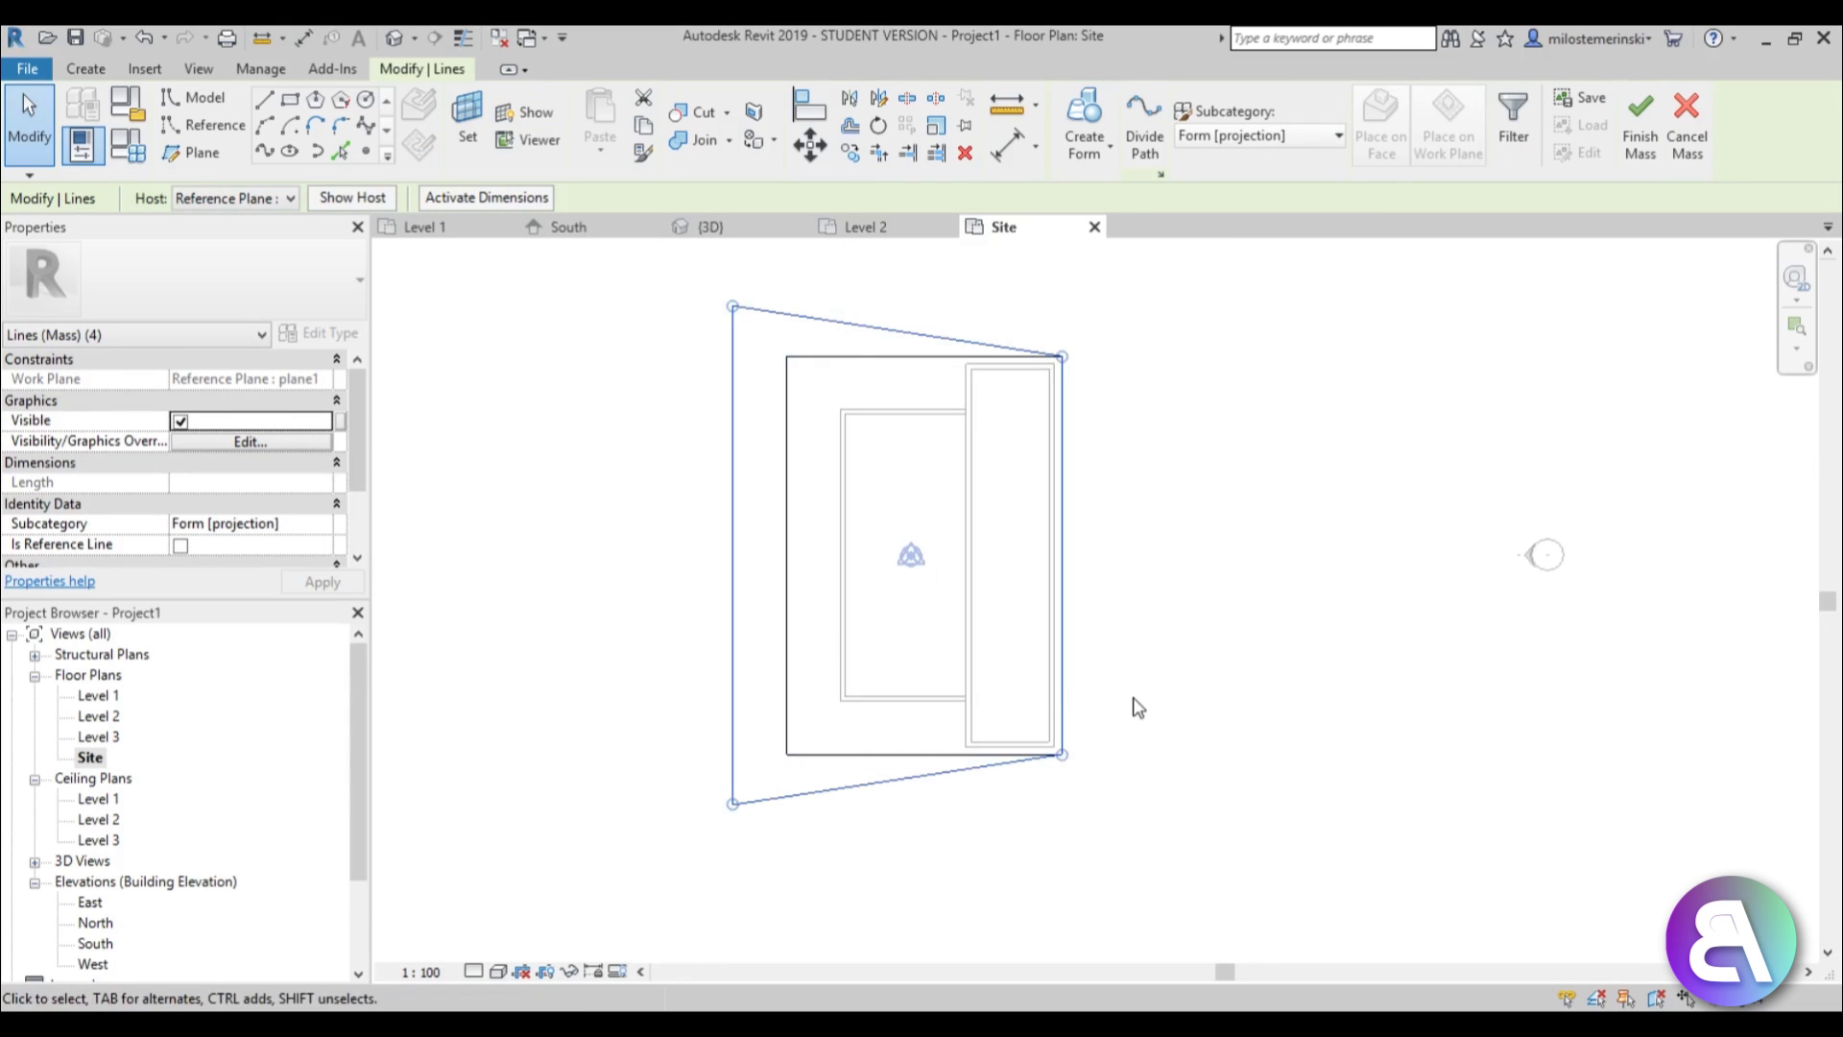
left_click(1127, 707)
In the Site plan, copy the whole trapezoid chain as picked model lines onto Reference Plane : 2.
left_click(393, 39)
middle_click_drag(851, 493, 618, 509, "shift")
double_click(103, 765)
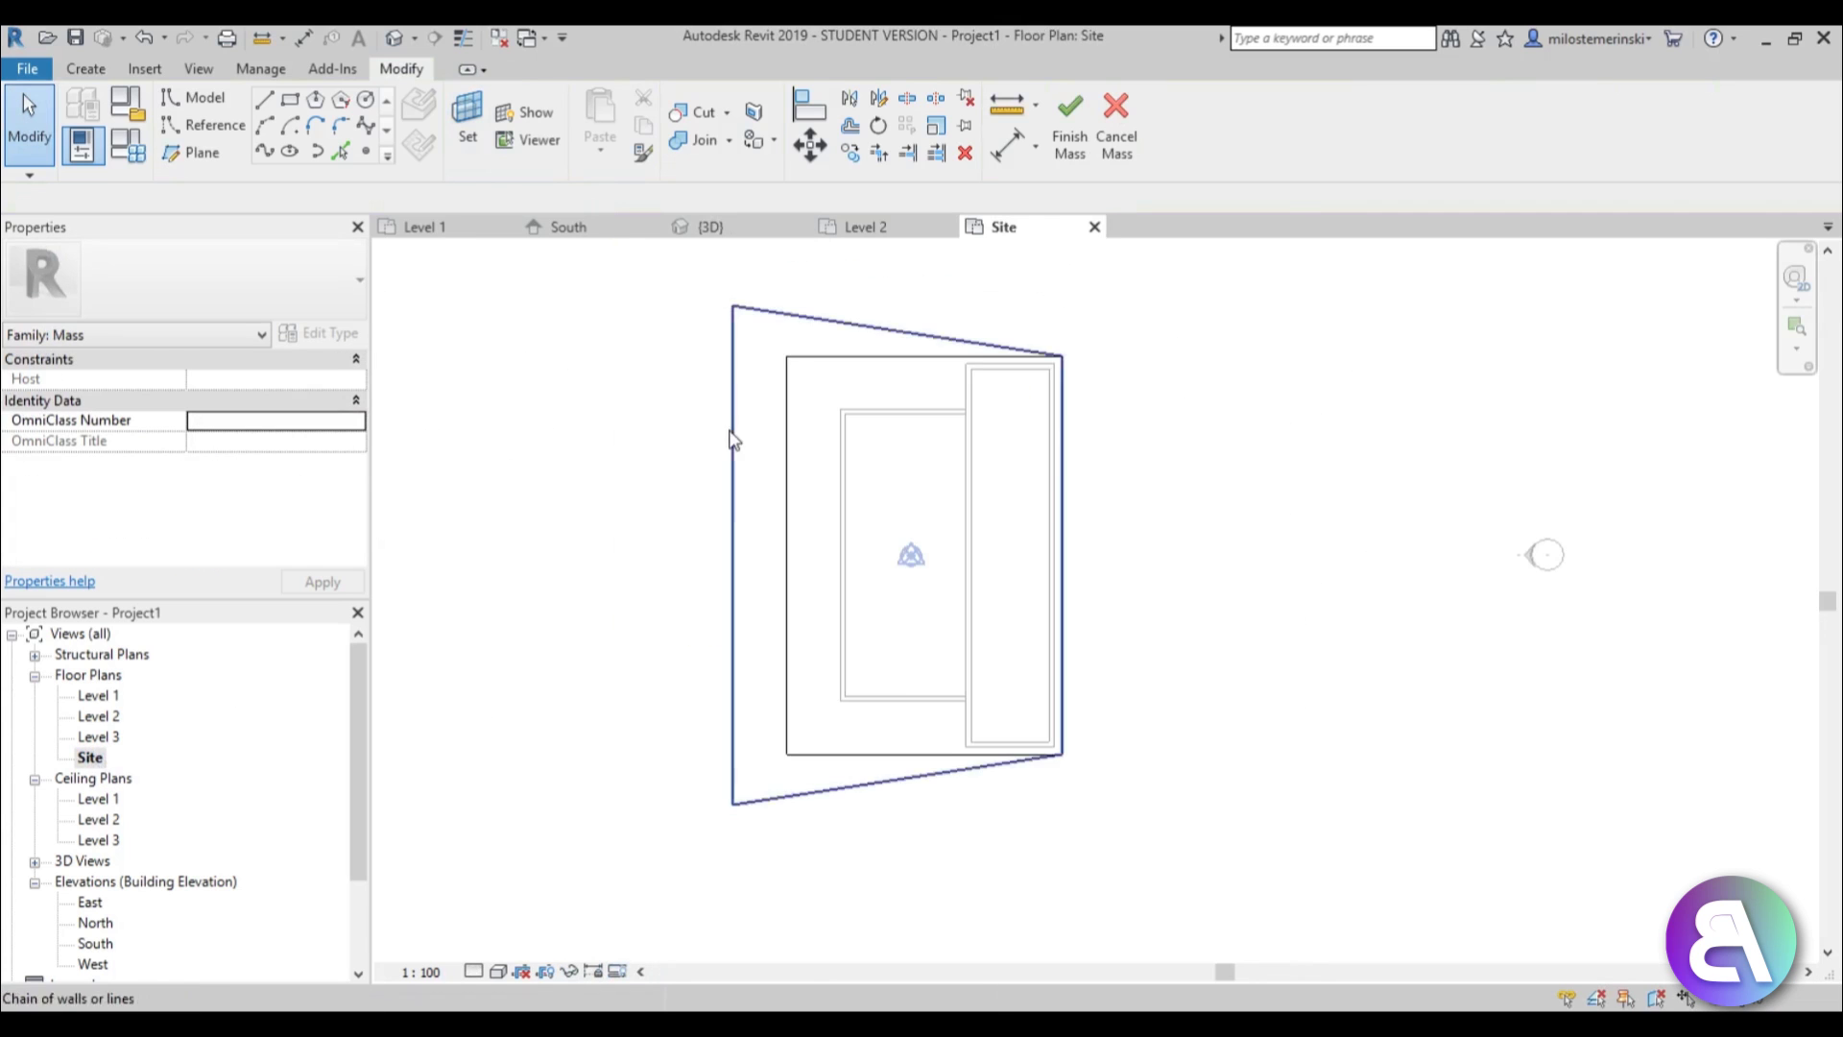
left_click(288, 102)
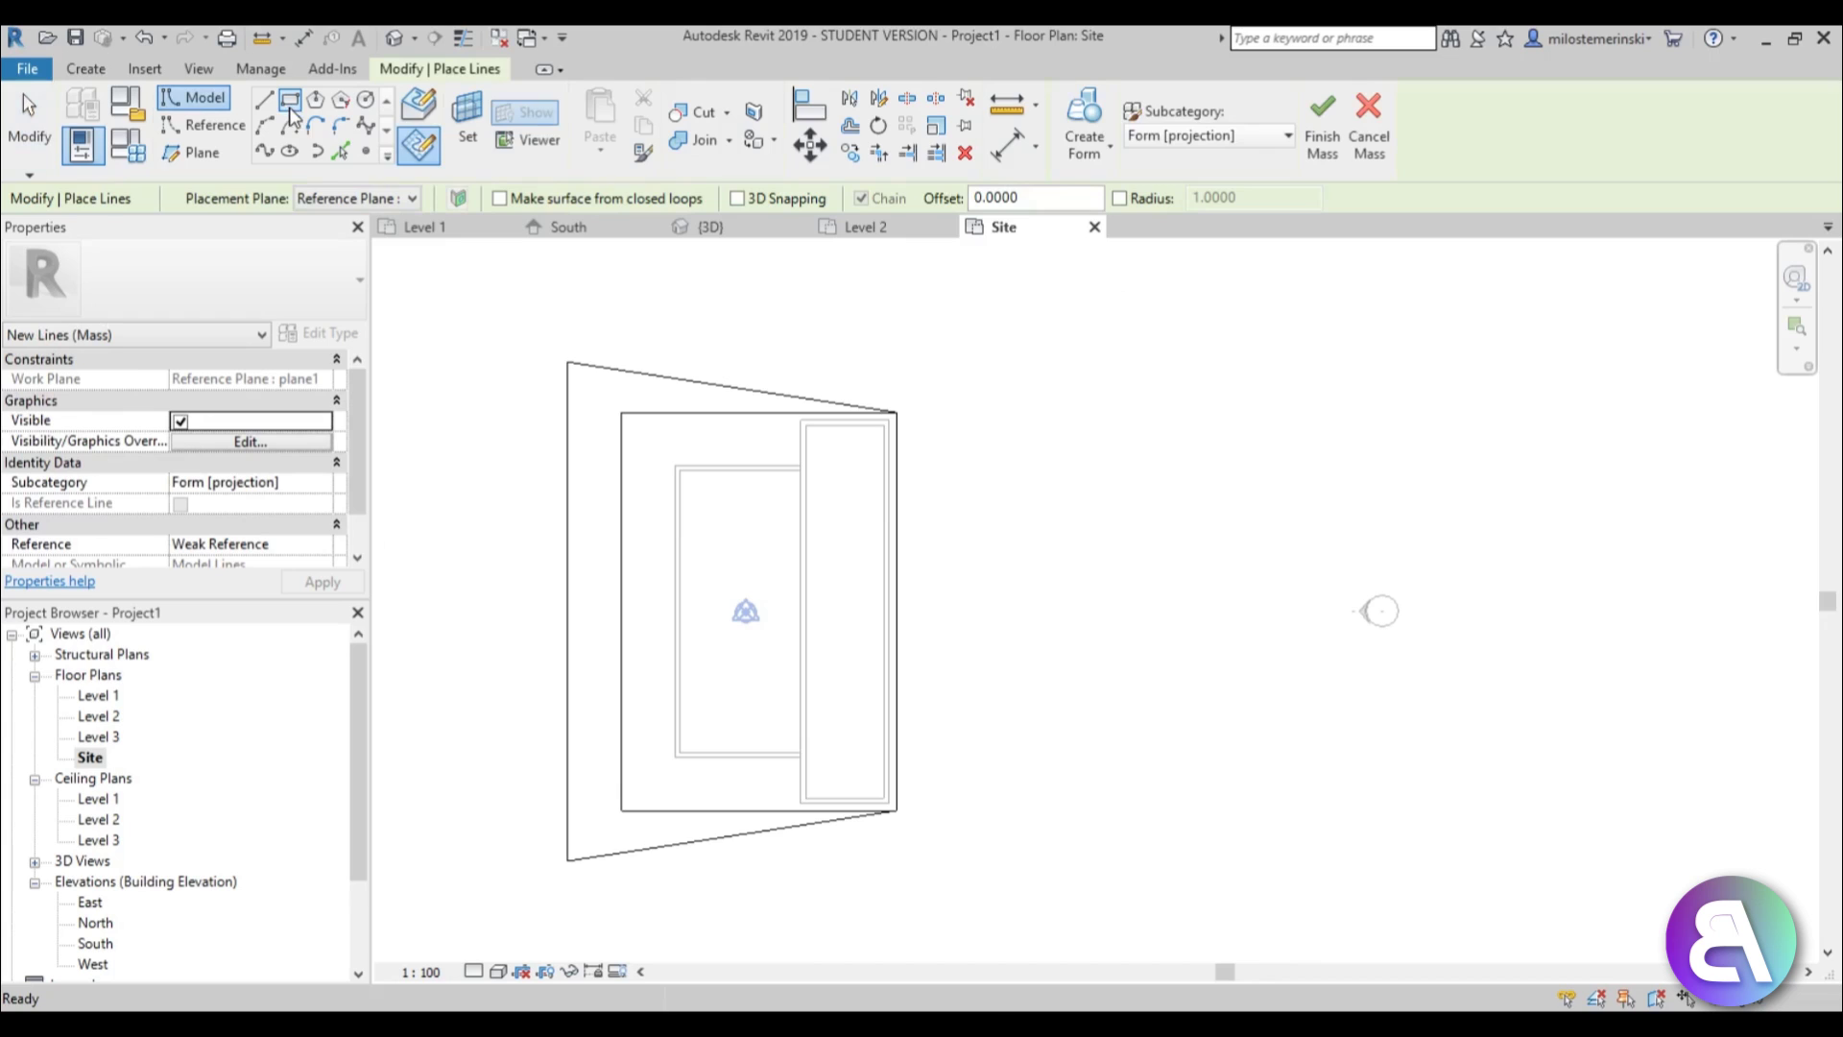
left_click(340, 153)
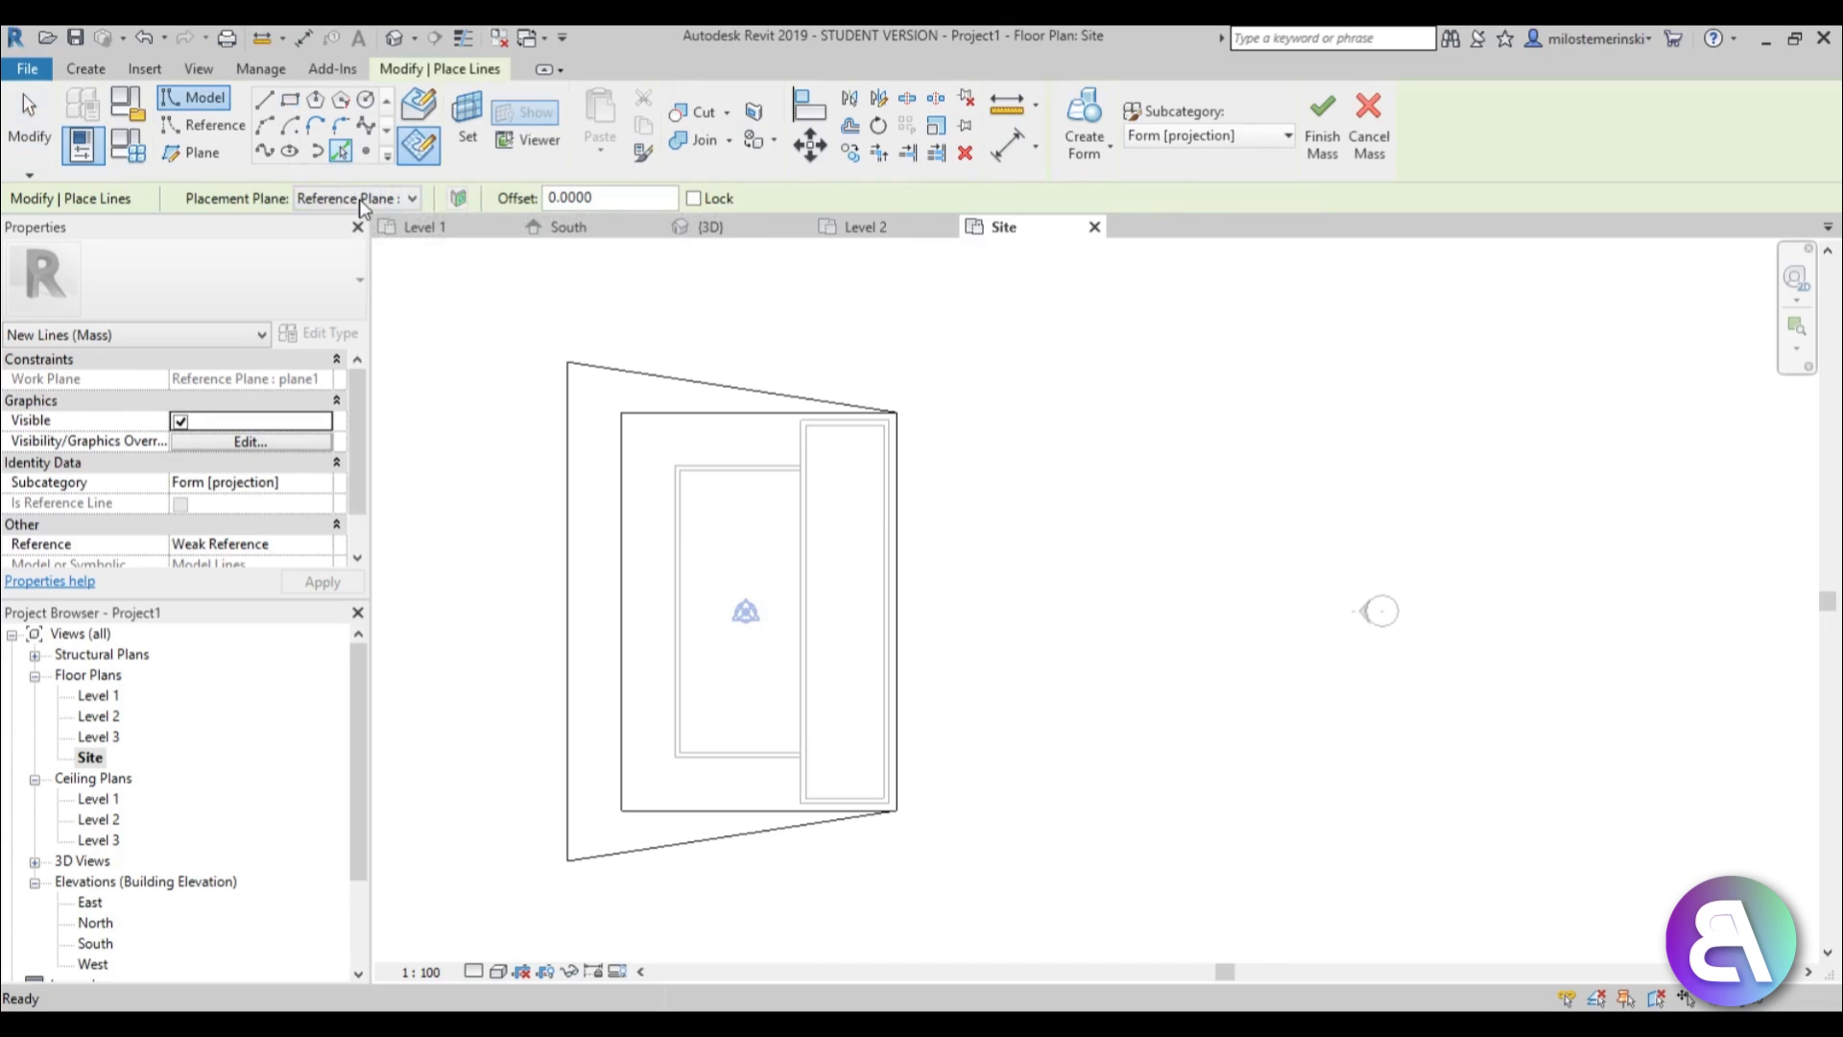
left_click(355, 199)
left_click(350, 290)
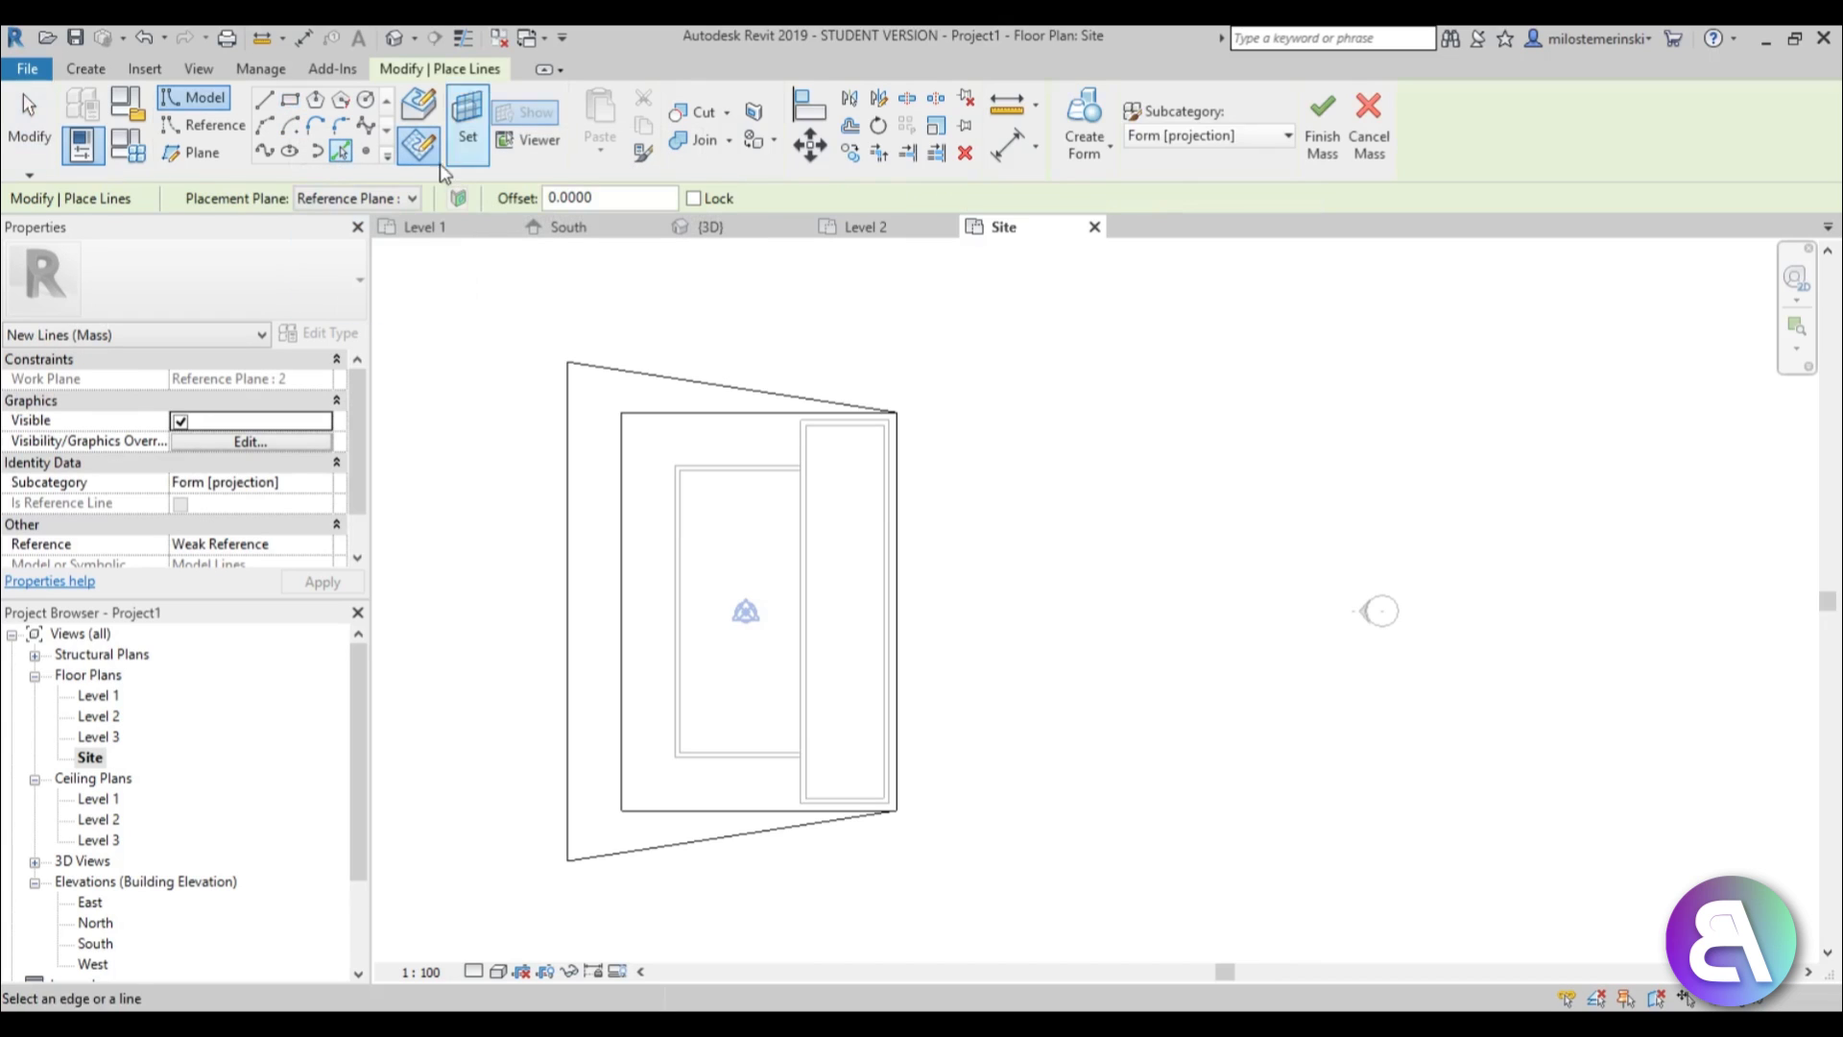
key("Tab")
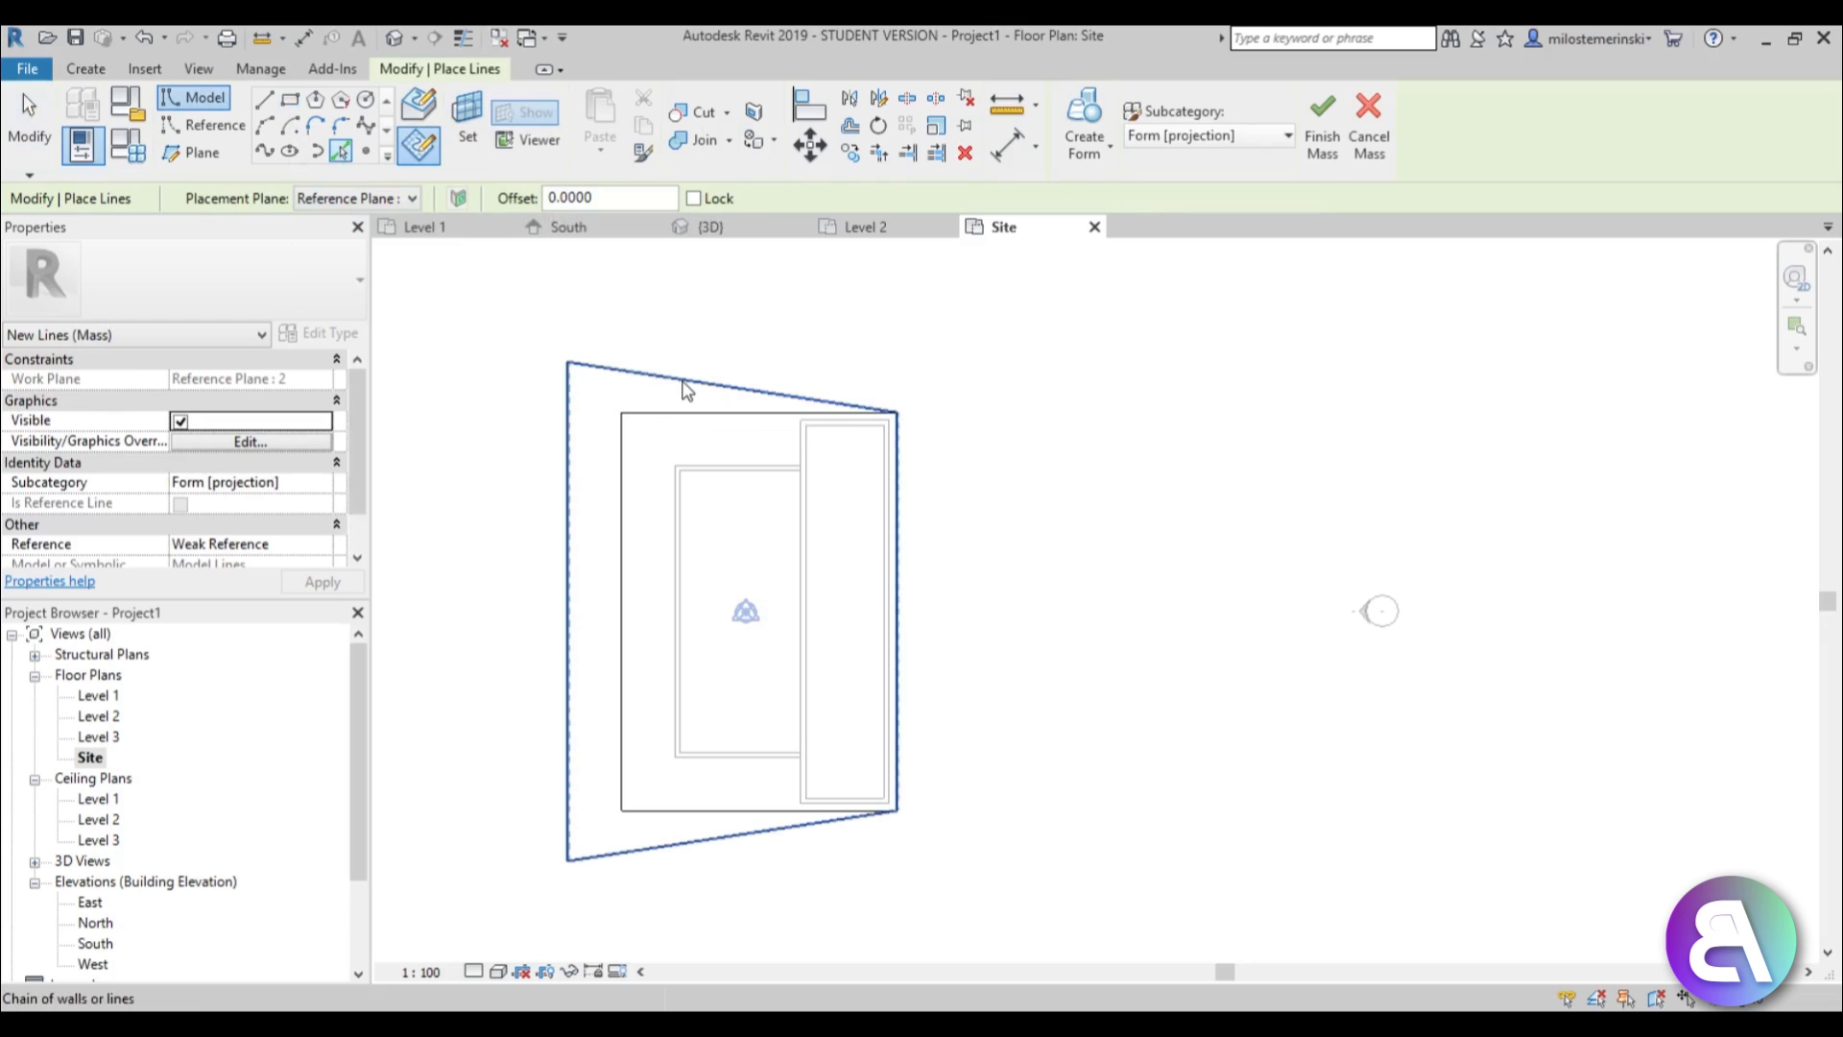
left_click(686, 387)
key("Escape")
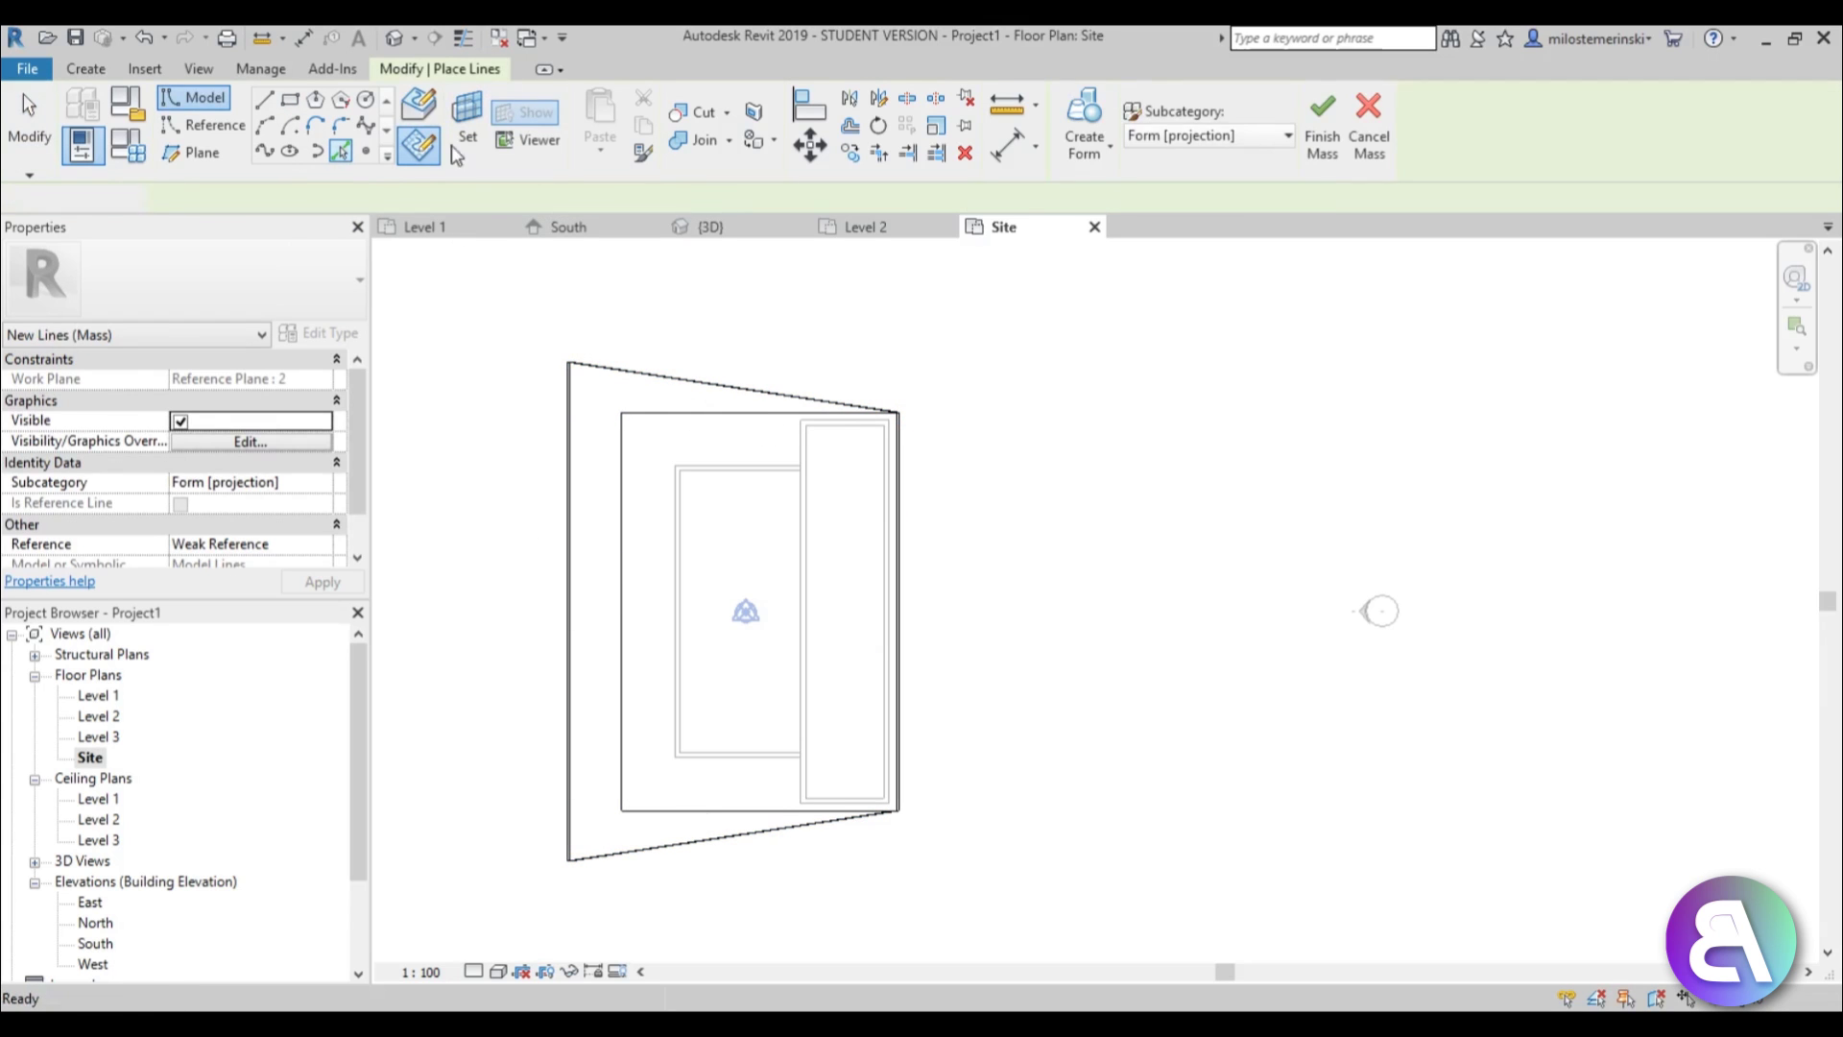
In the 3D view, create a solid form between the Level 2 rectangle and the trapezoid on plane1.
left_click(393, 38)
middle_click_drag(720, 313, 1161, 337, "shift")
scroll(1226, 452, "up", 3)
middle_click_drag(1226, 452, 1370, 477, "shift")
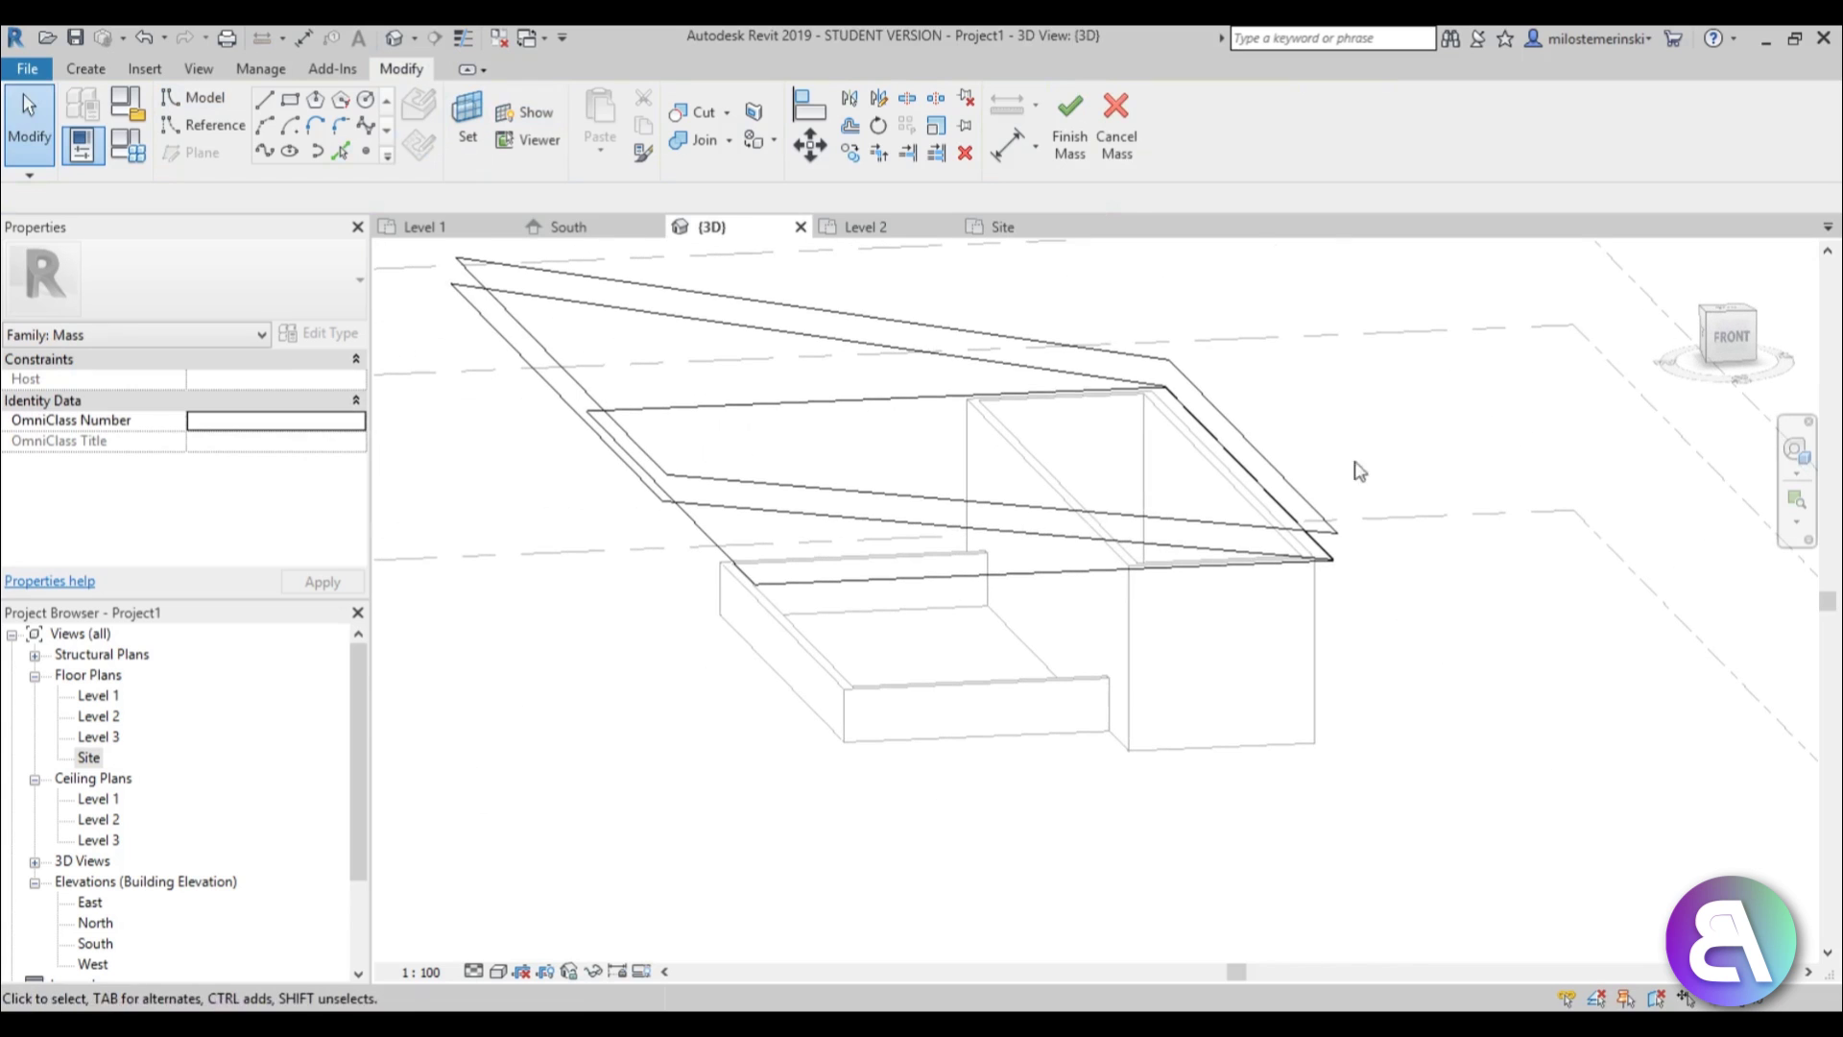
middle_click_drag(646, 416, 772, 460, "shift")
left_click(754, 540)
left_click(1084, 134)
middle_click_drag(1075, 403, 777, 502, "shift")
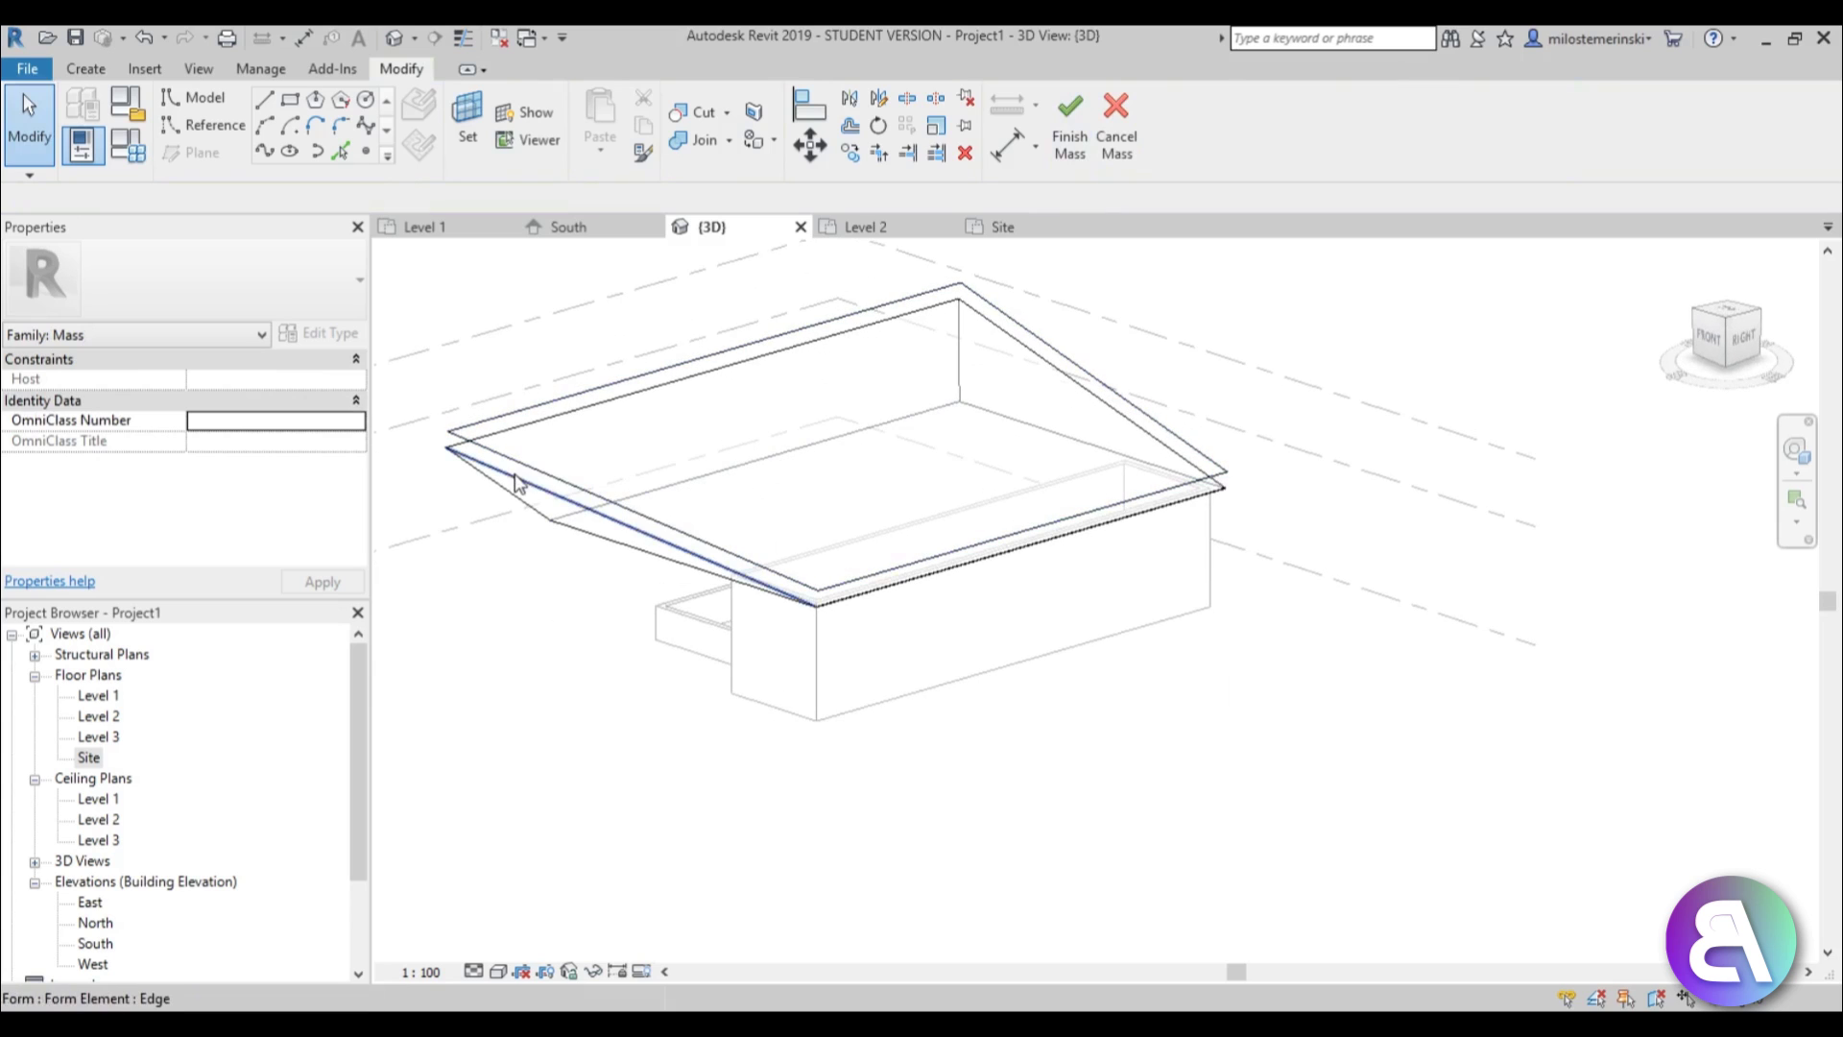
Create a second solid form between the roof mass's sloped top face and the upper trapezoid outline.
key("Tab")
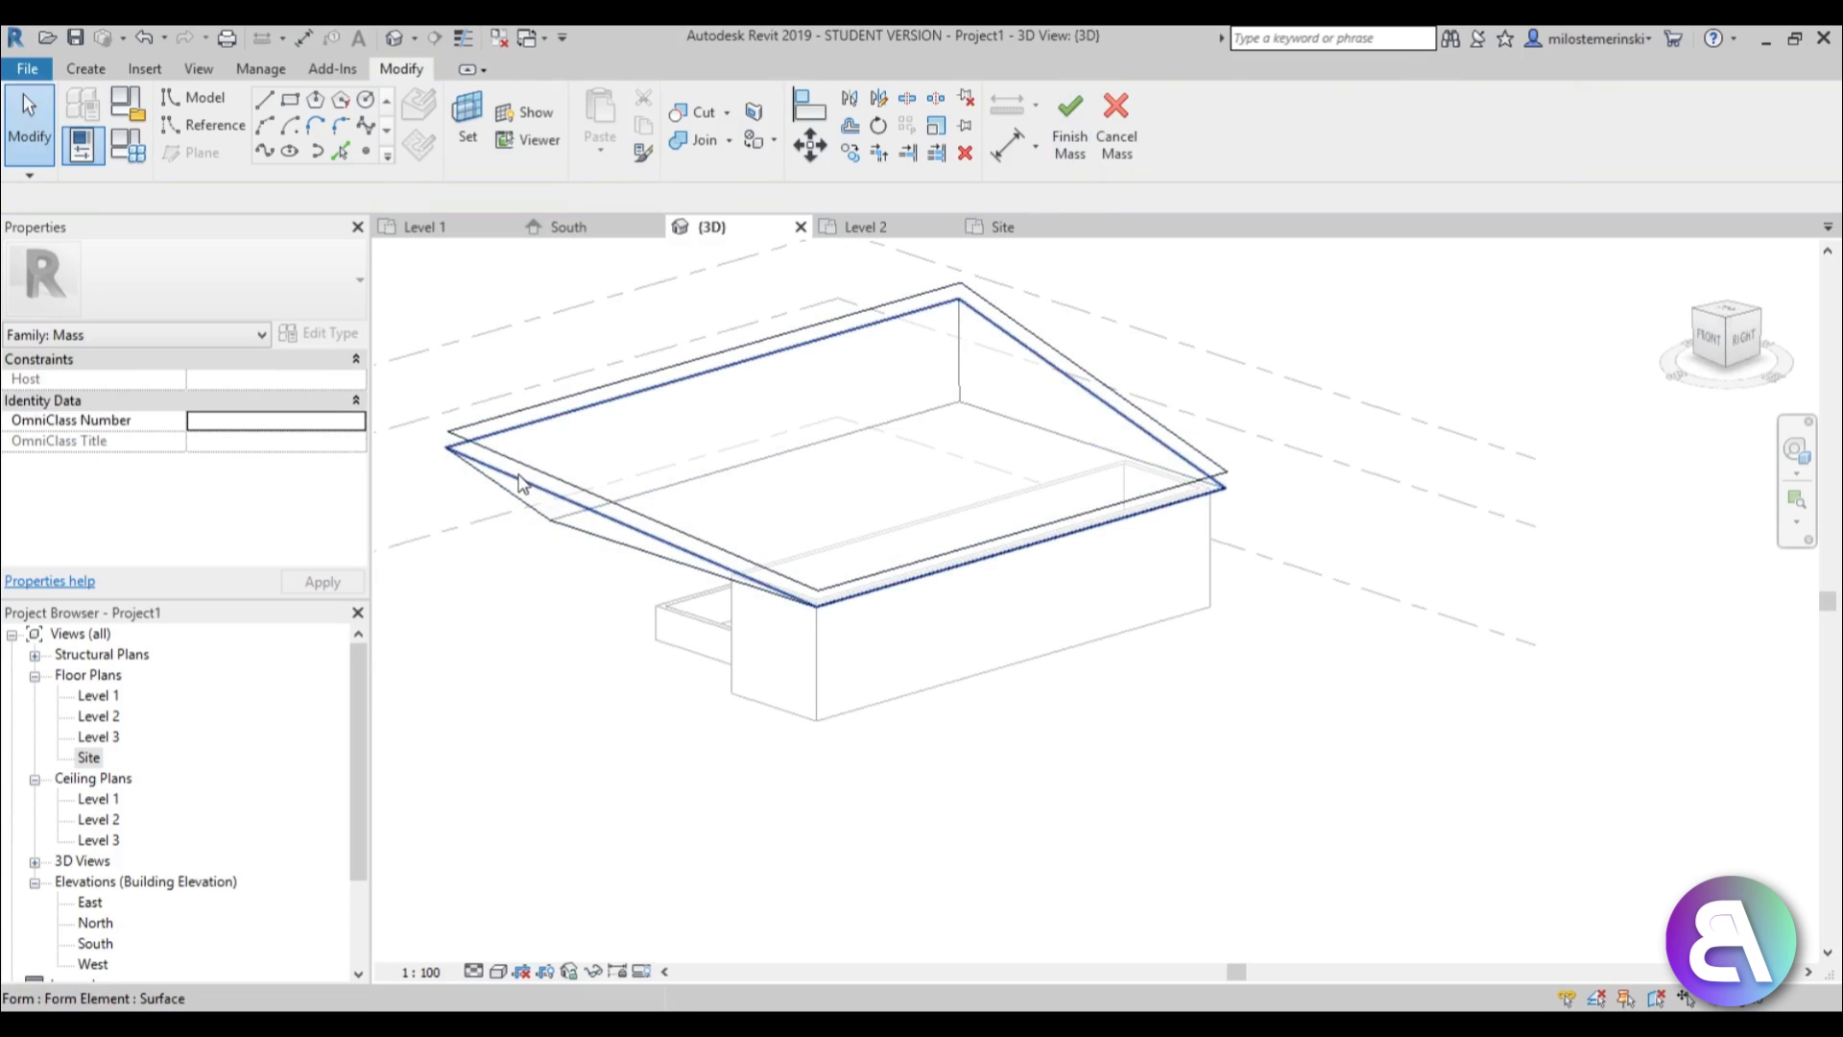
left_click(519, 482)
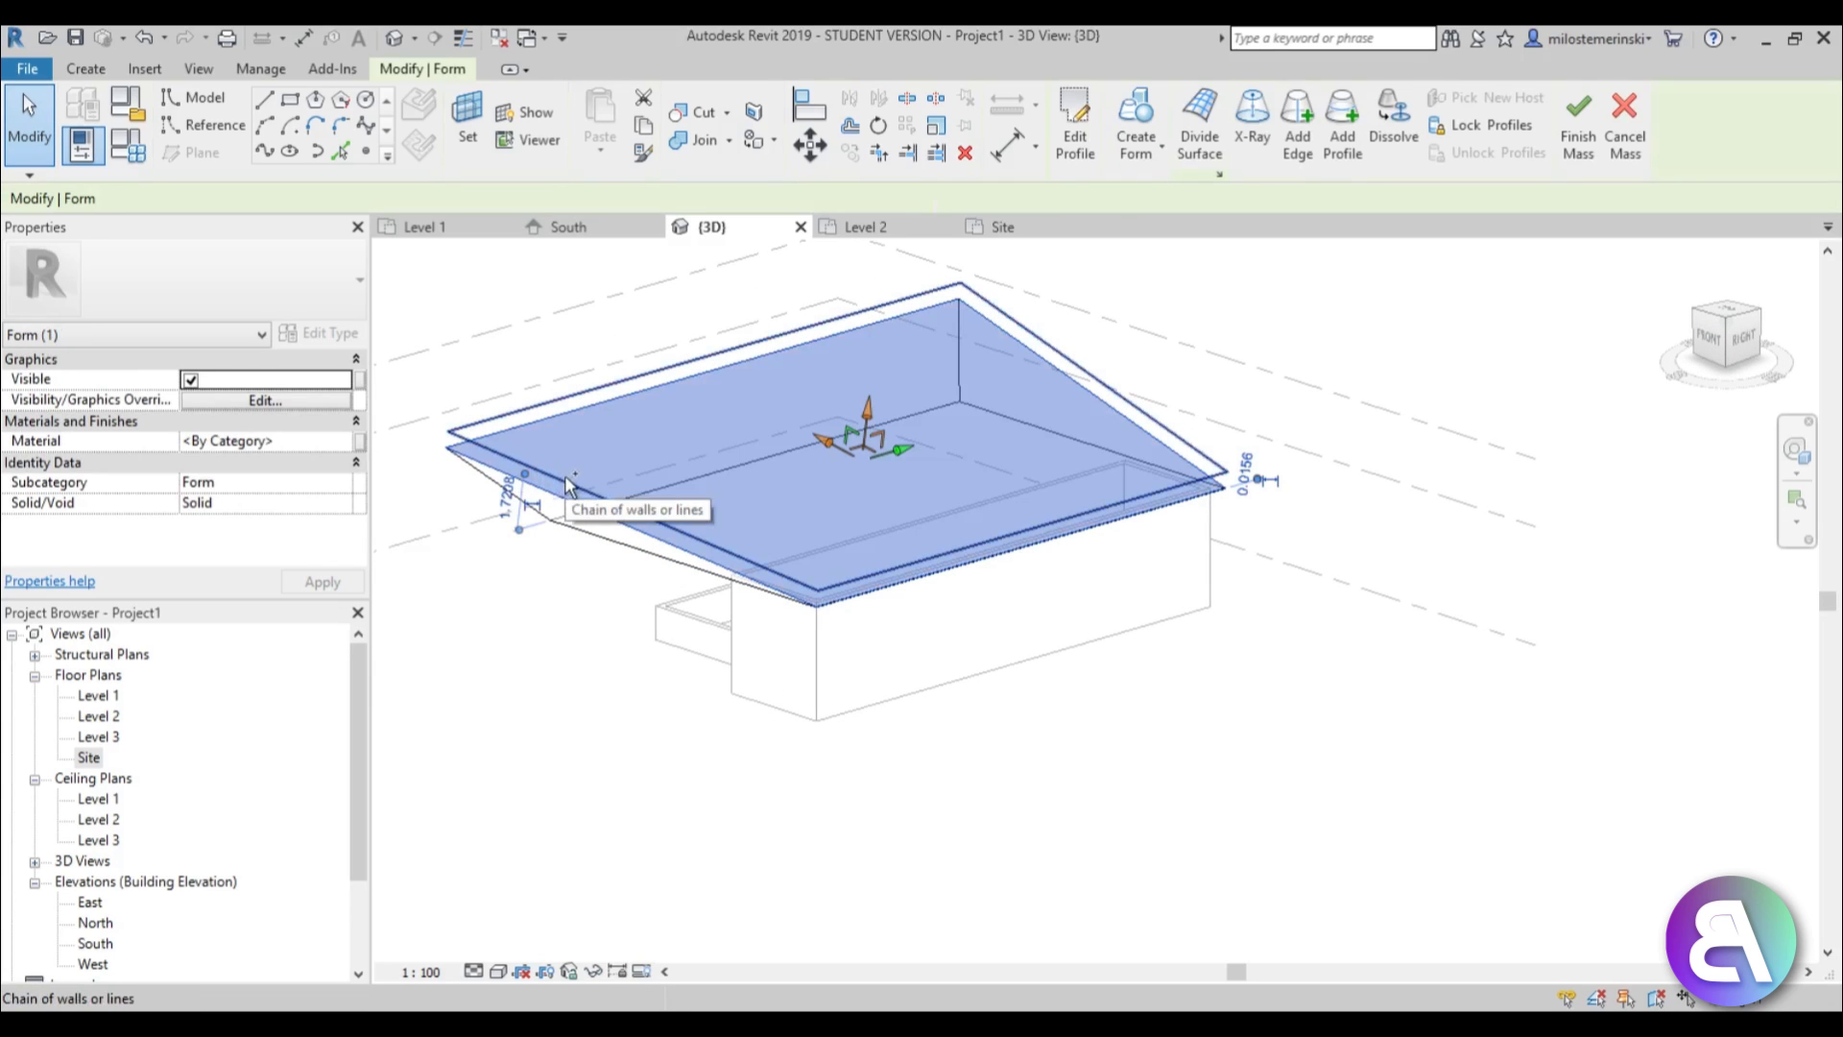
left_click(570, 485)
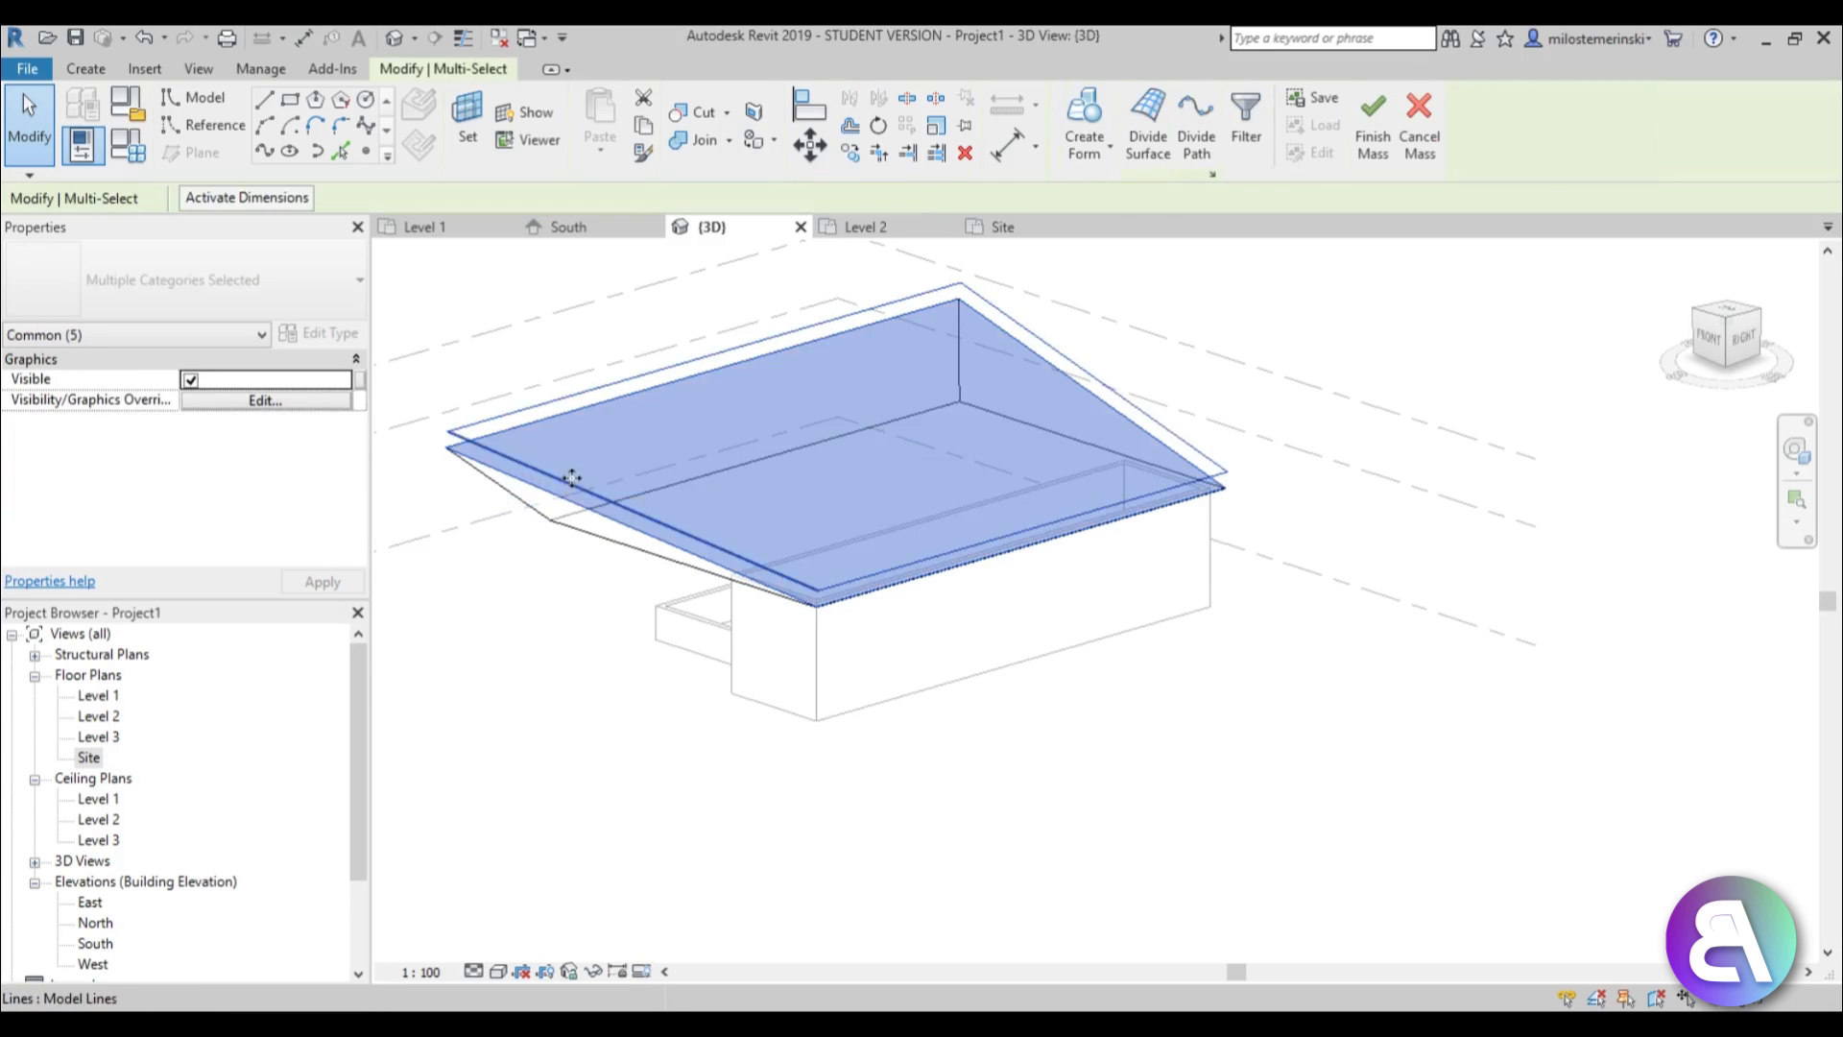
left_click(1084, 121)
middle_click_drag(938, 740, 954, 477, "shift")
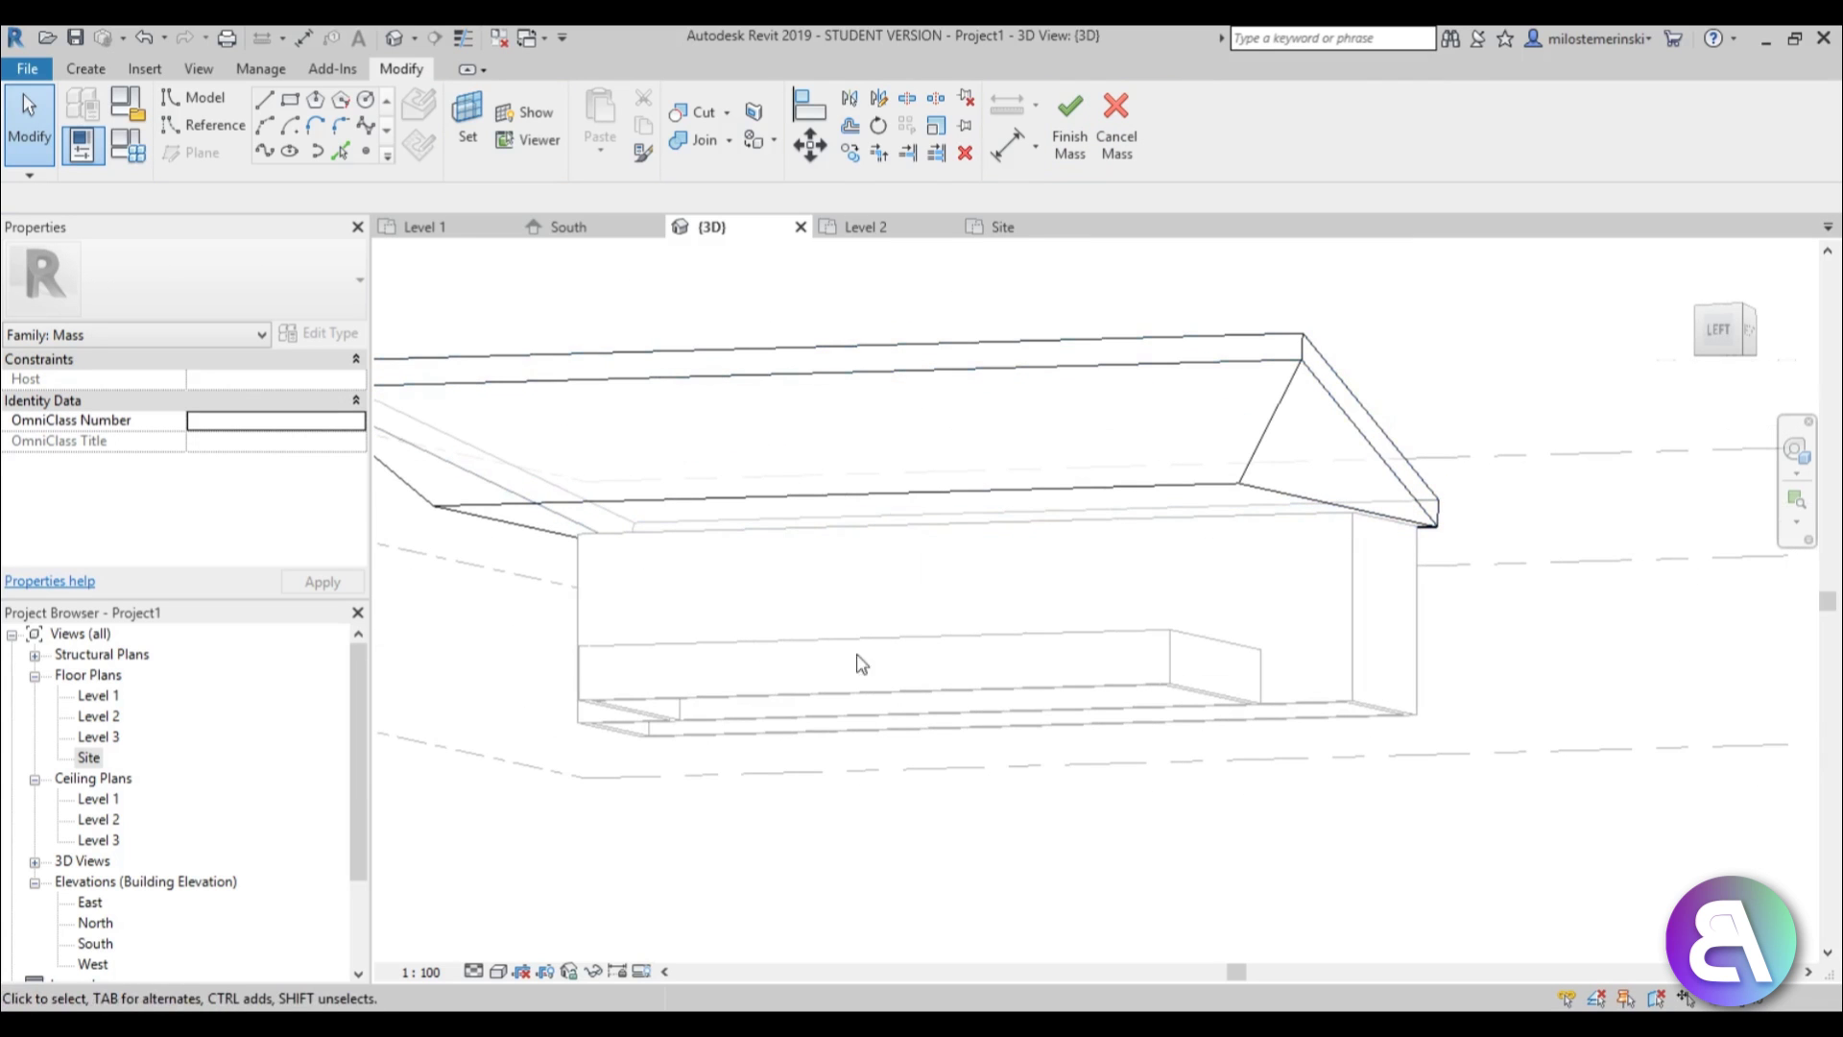
middle_click_drag(1026, 583, 441, 608, "shift")
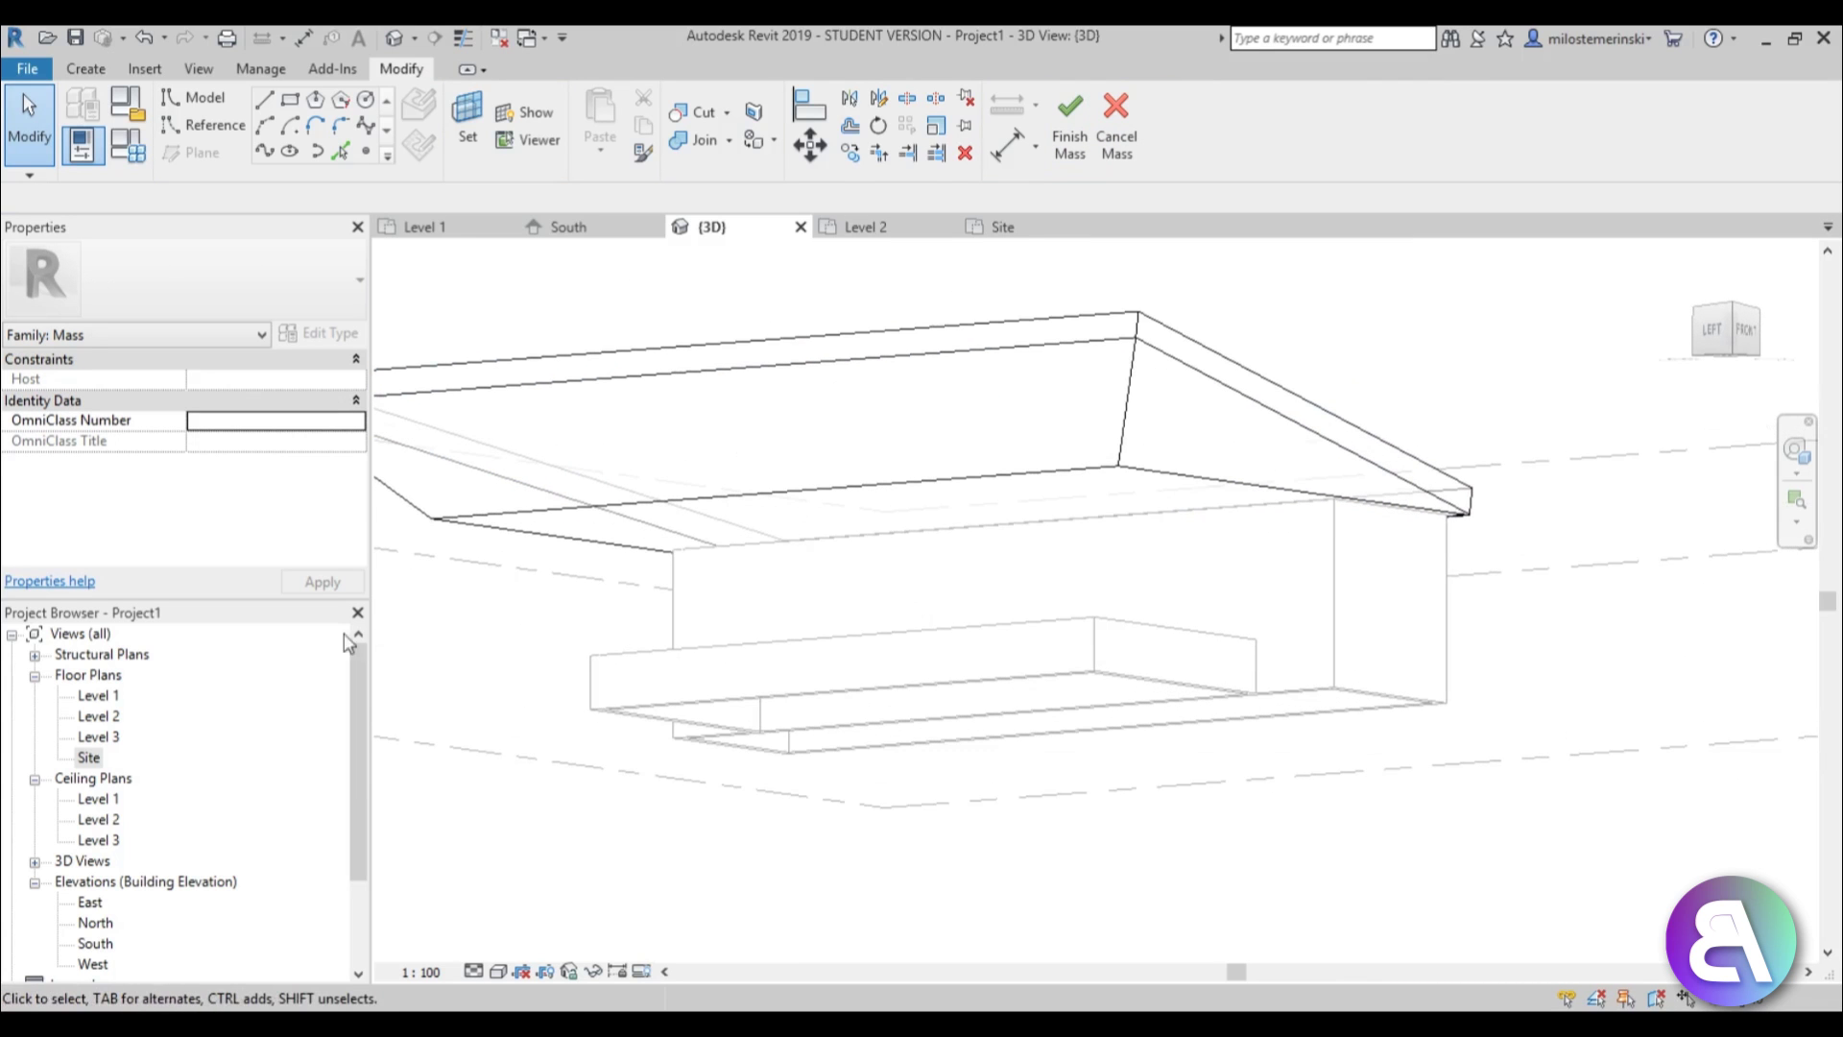
Open the Level 2 floor plan and set the work plane to Level : Level 2.
double_click(104, 696)
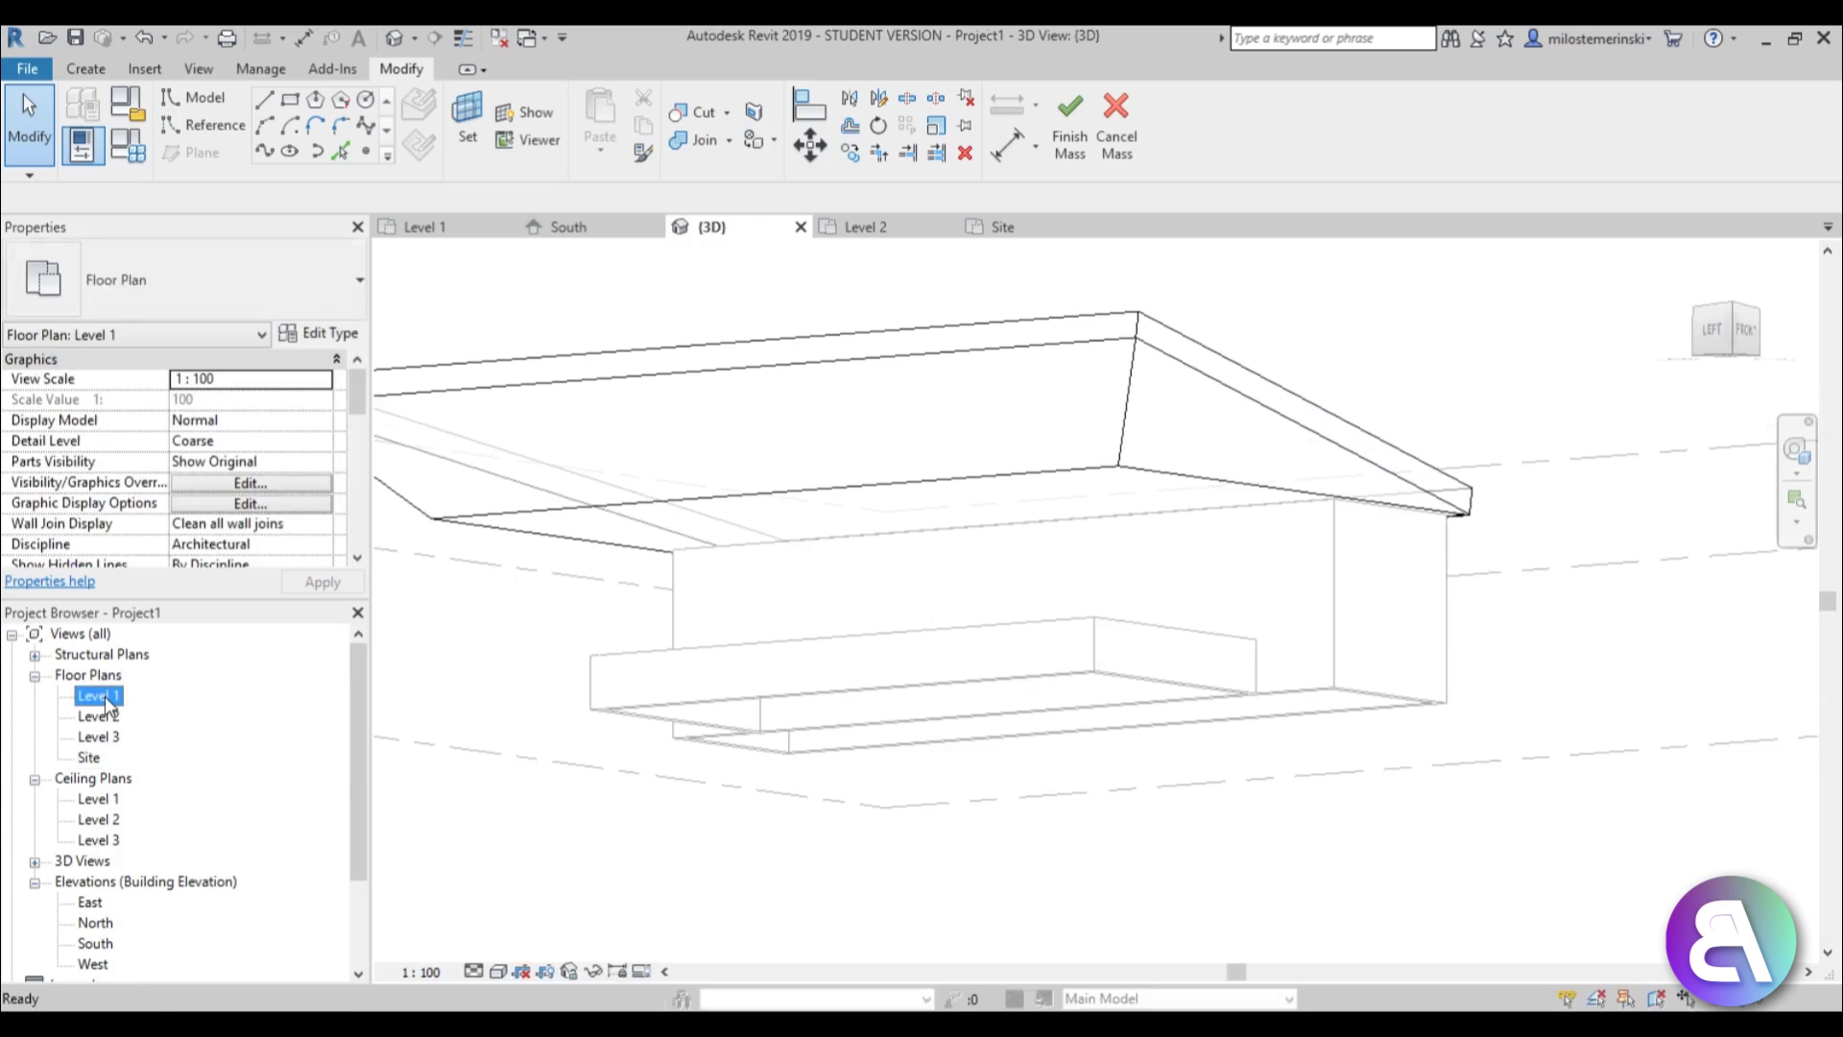
double_click(107, 718)
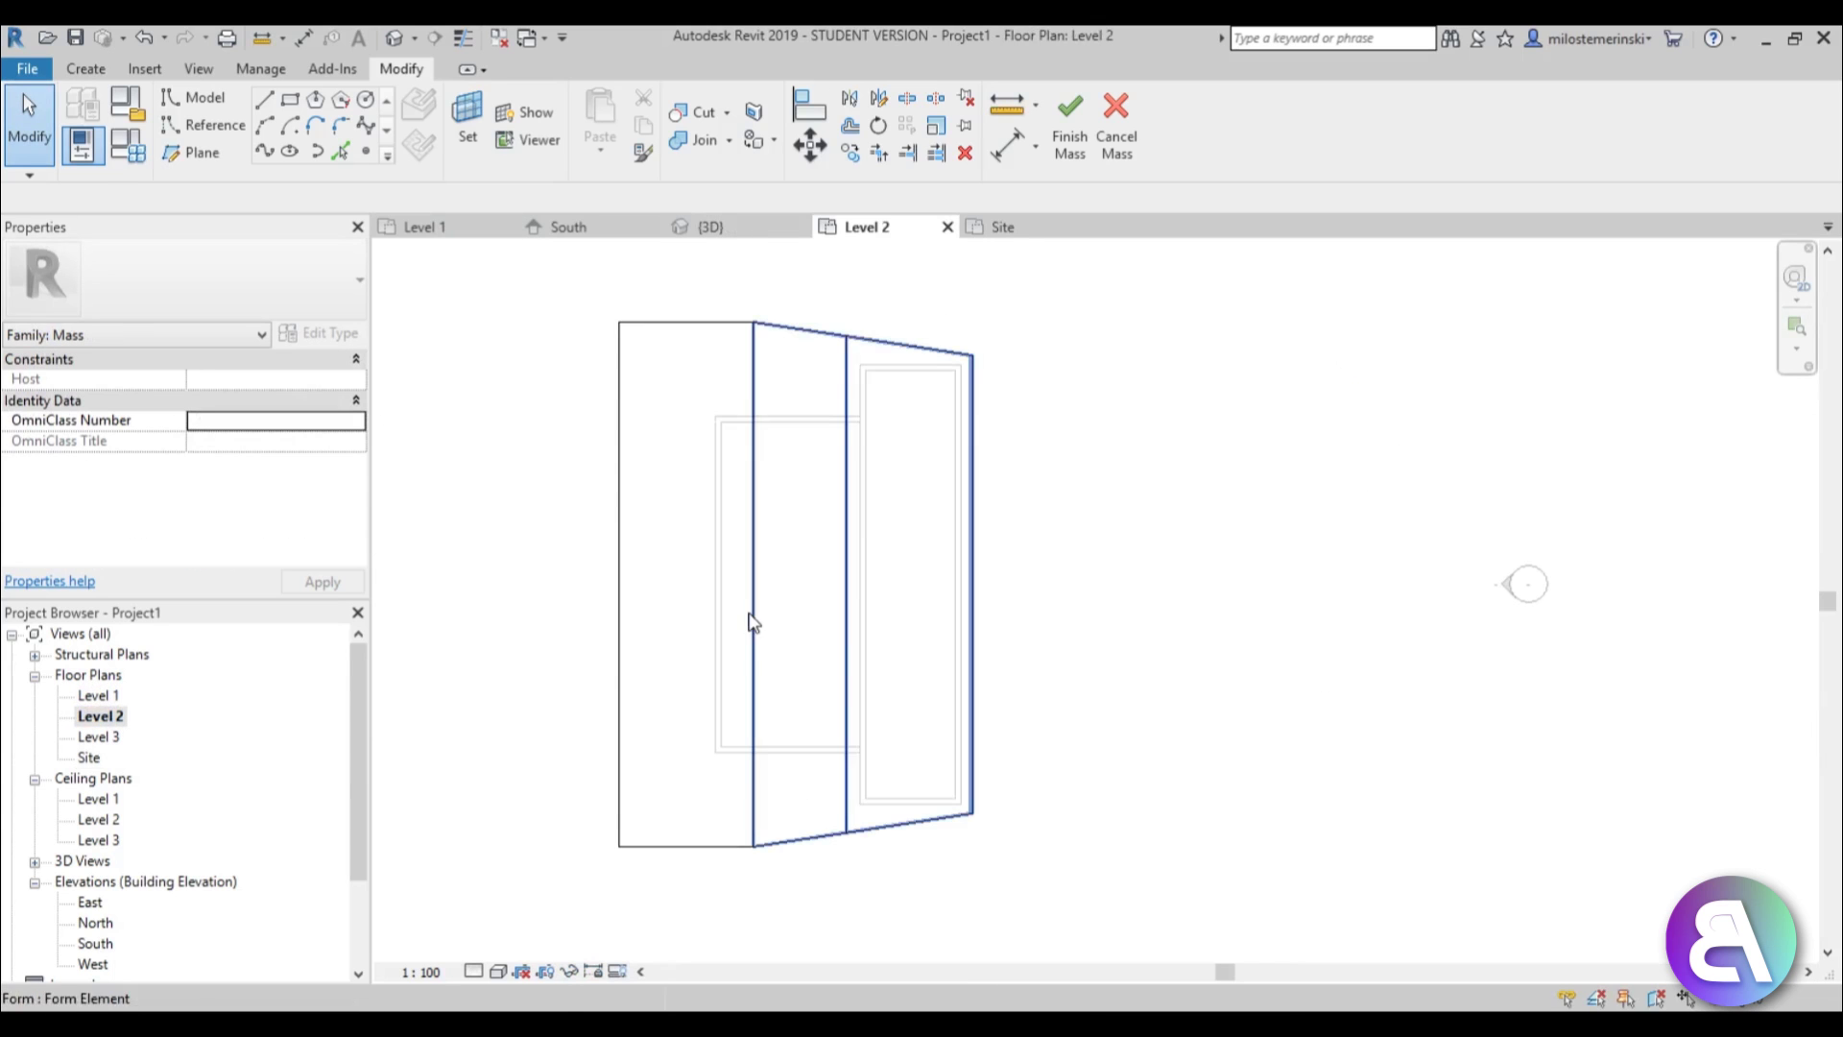
scroll(723, 538, "up", 5)
scroll(749, 545, "down", 4)
middle_click_drag(747, 544, 767, 552)
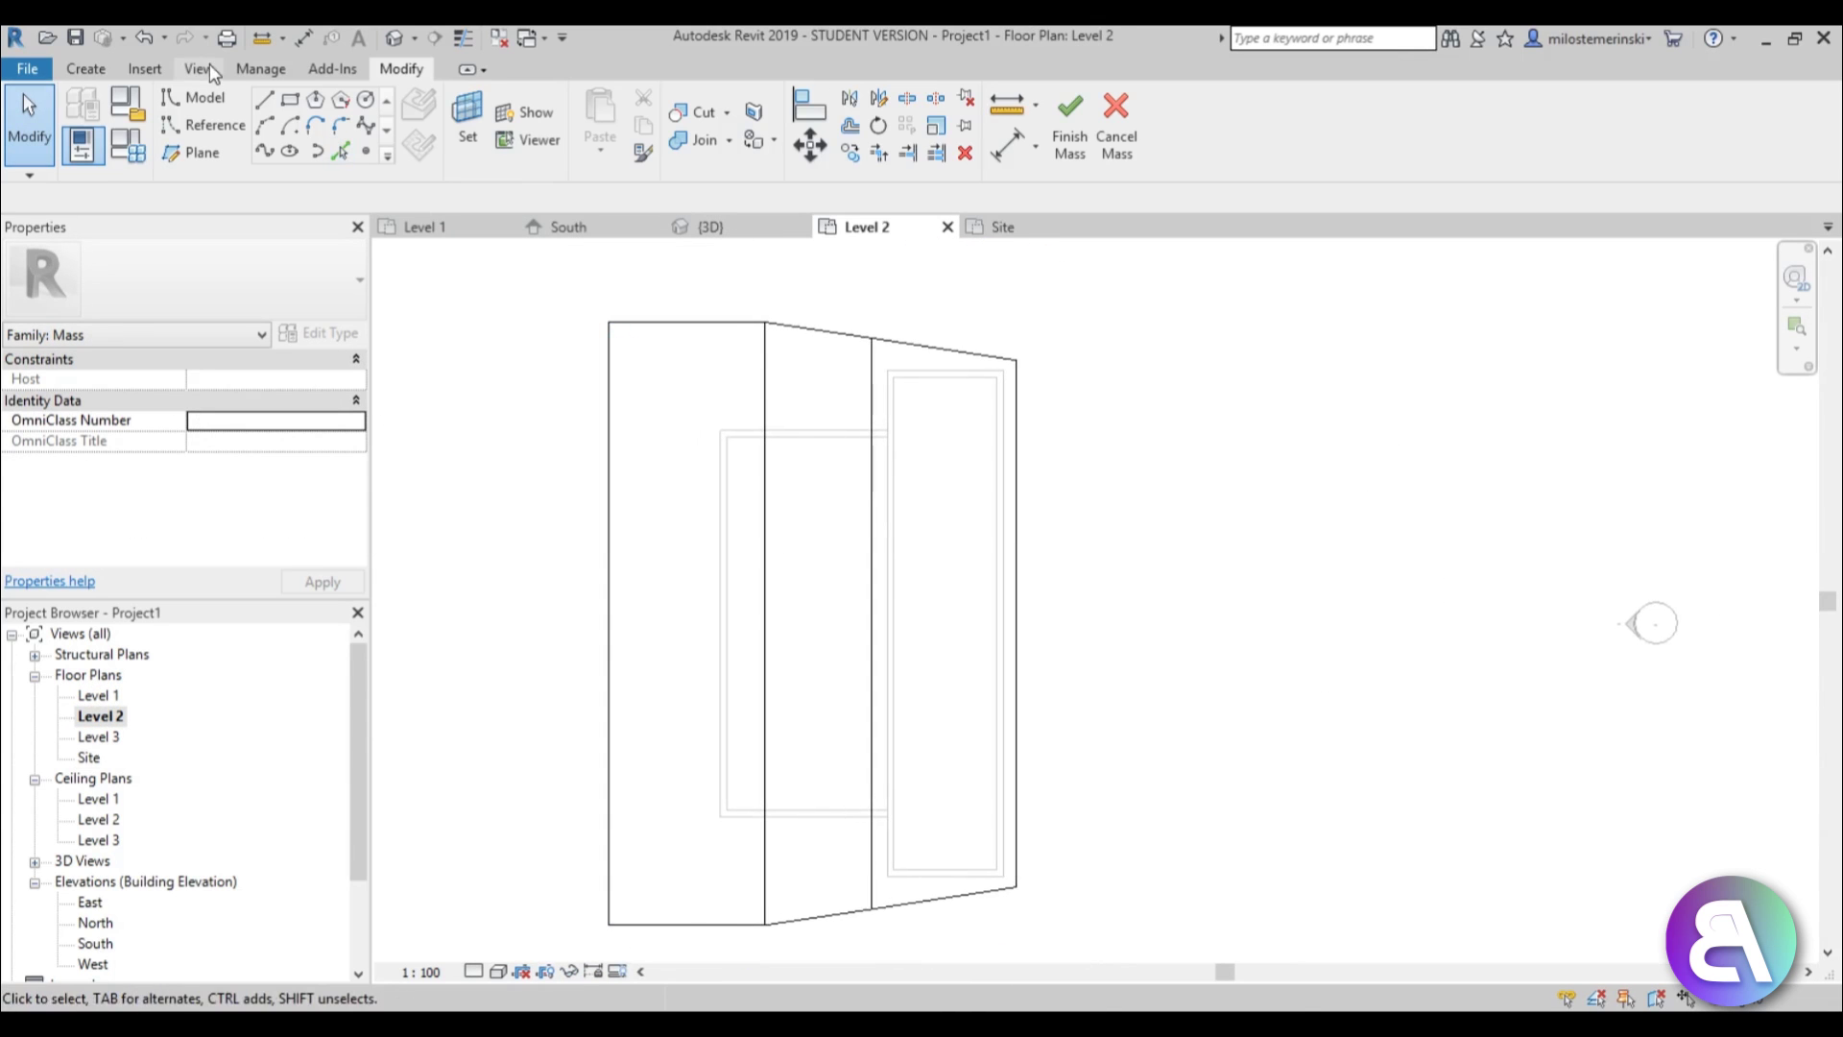
left_click(467, 123)
left_click(962, 551)
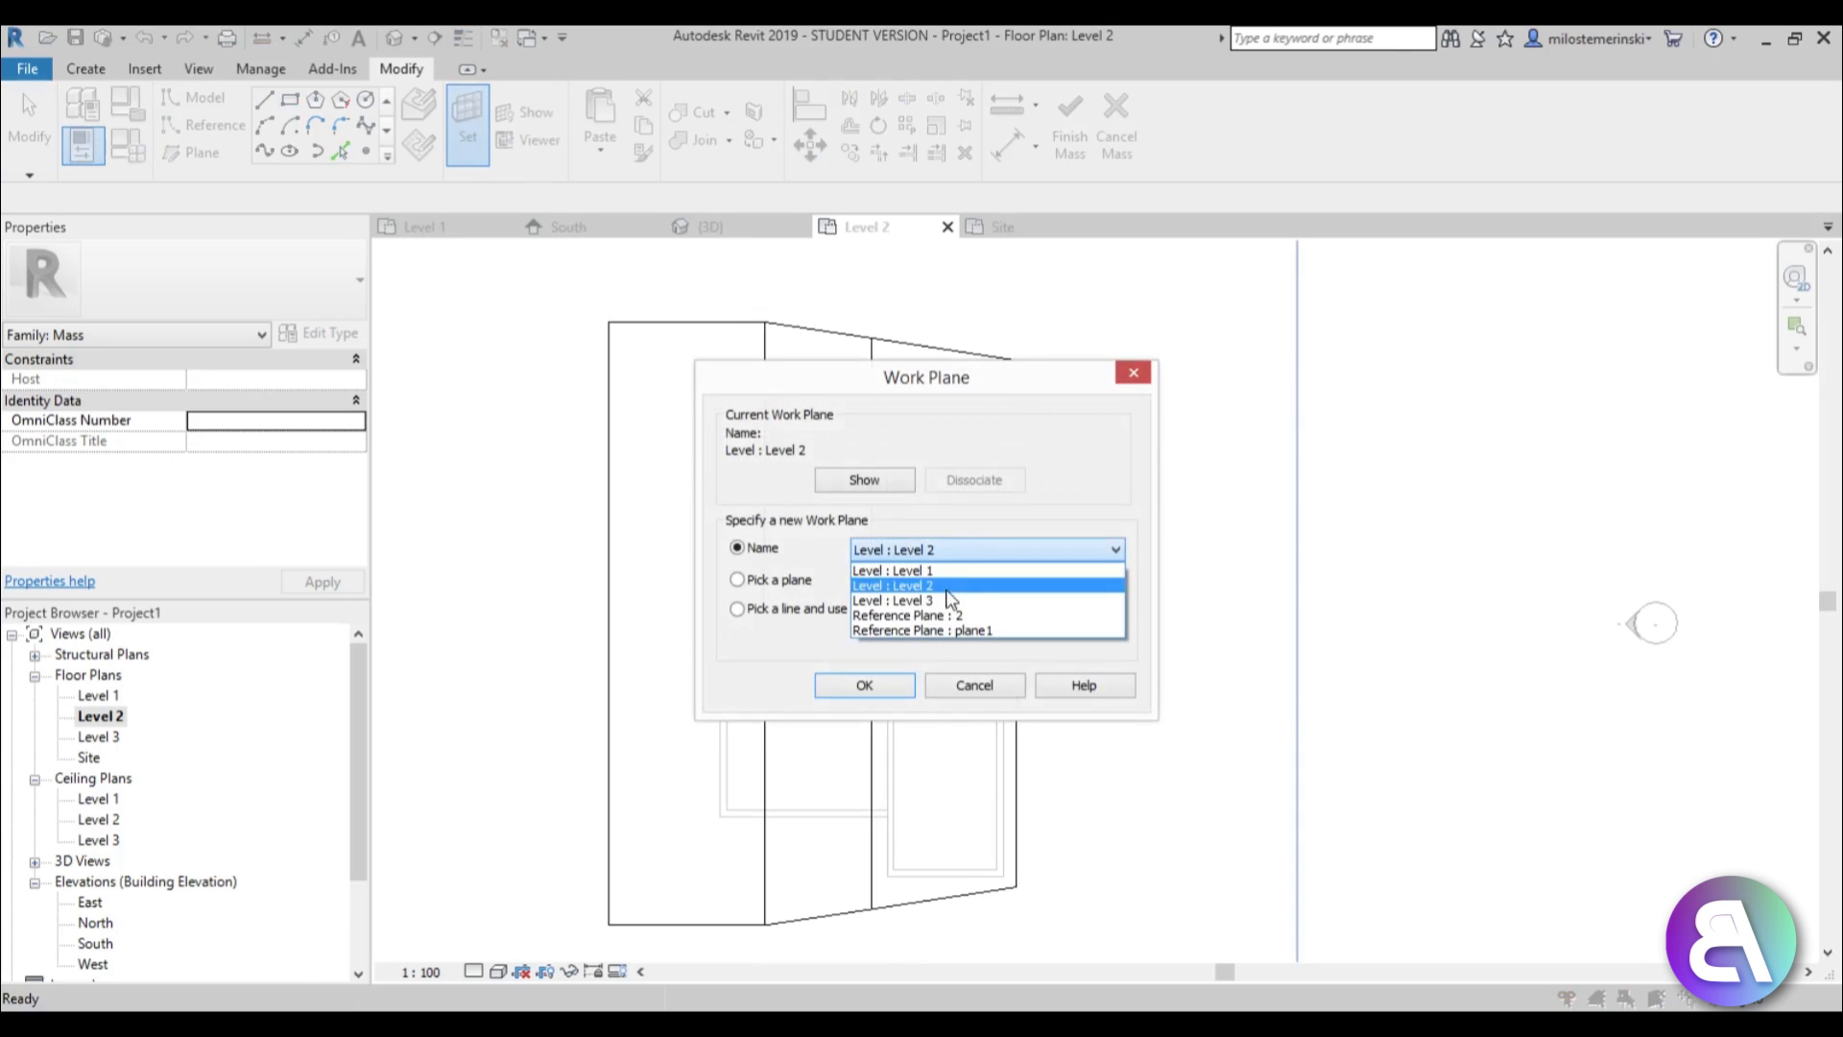
left_click(931, 588)
left_click(868, 684)
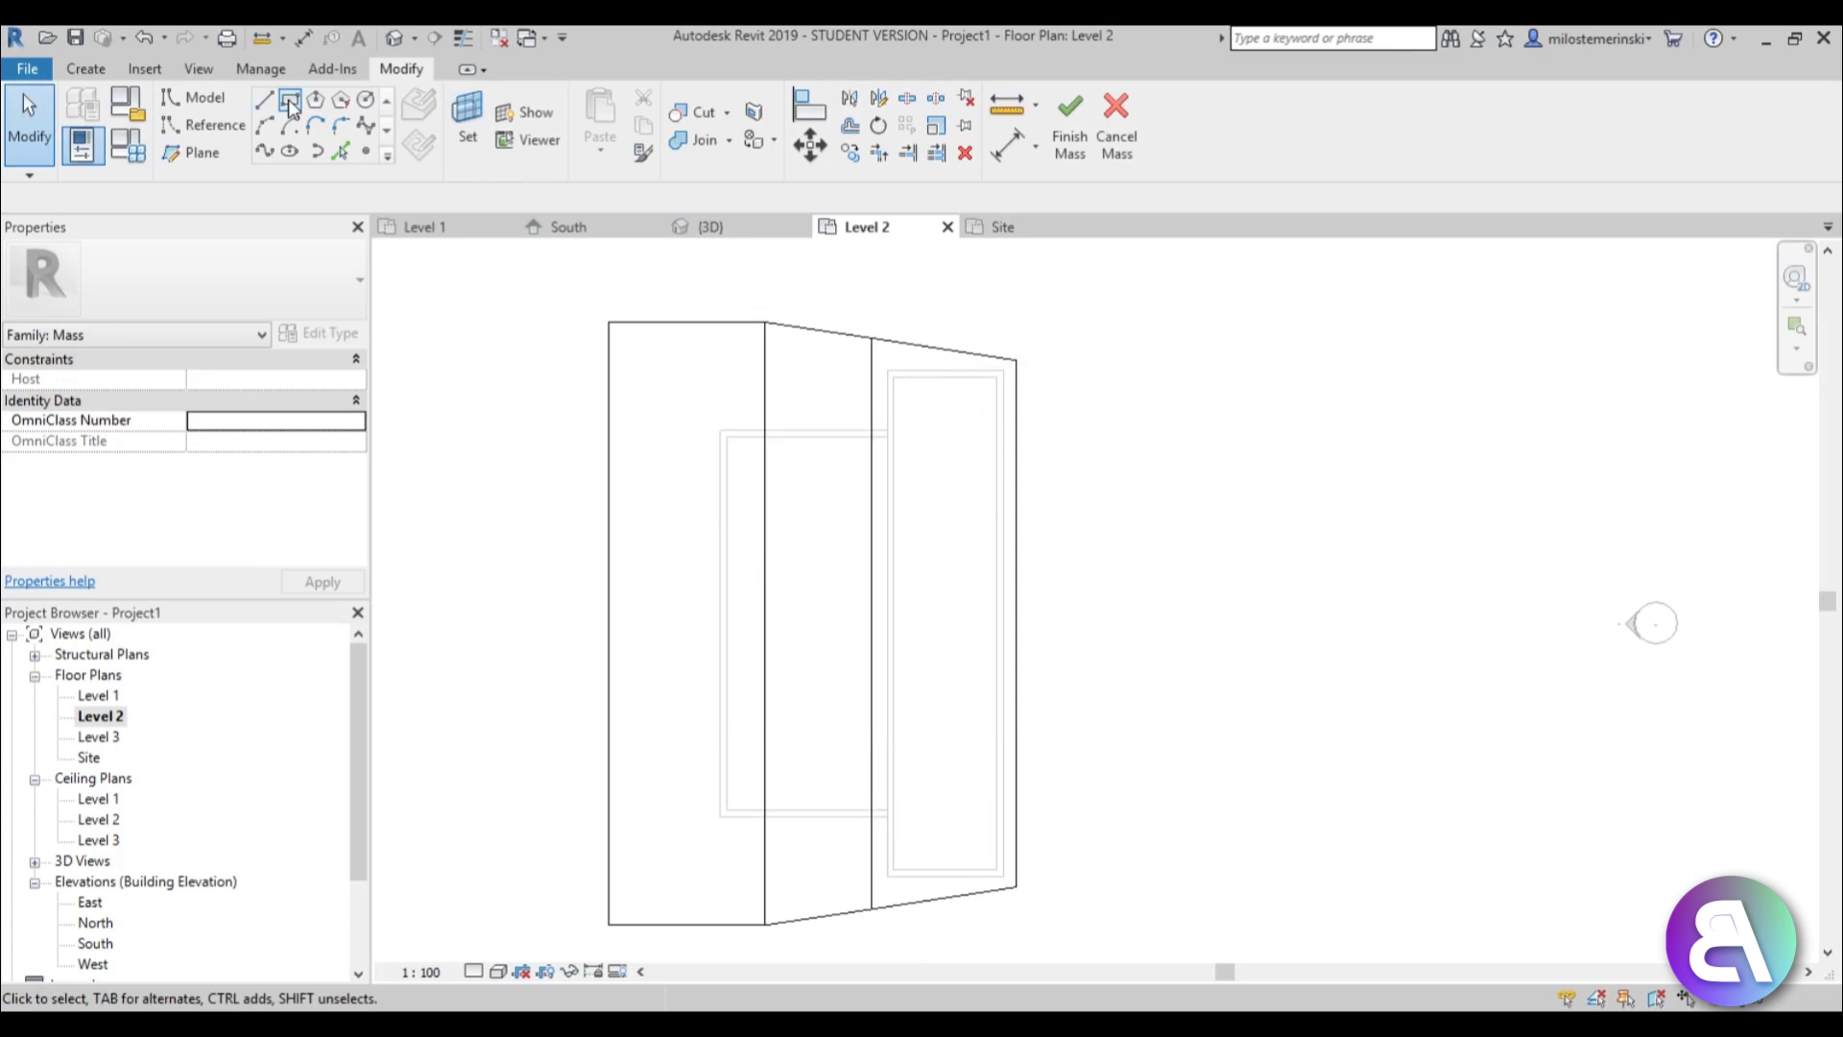
Start a rectangle of model lines on Level 2 and switch the view to the Wireframe visual style.
left_click(290, 101)
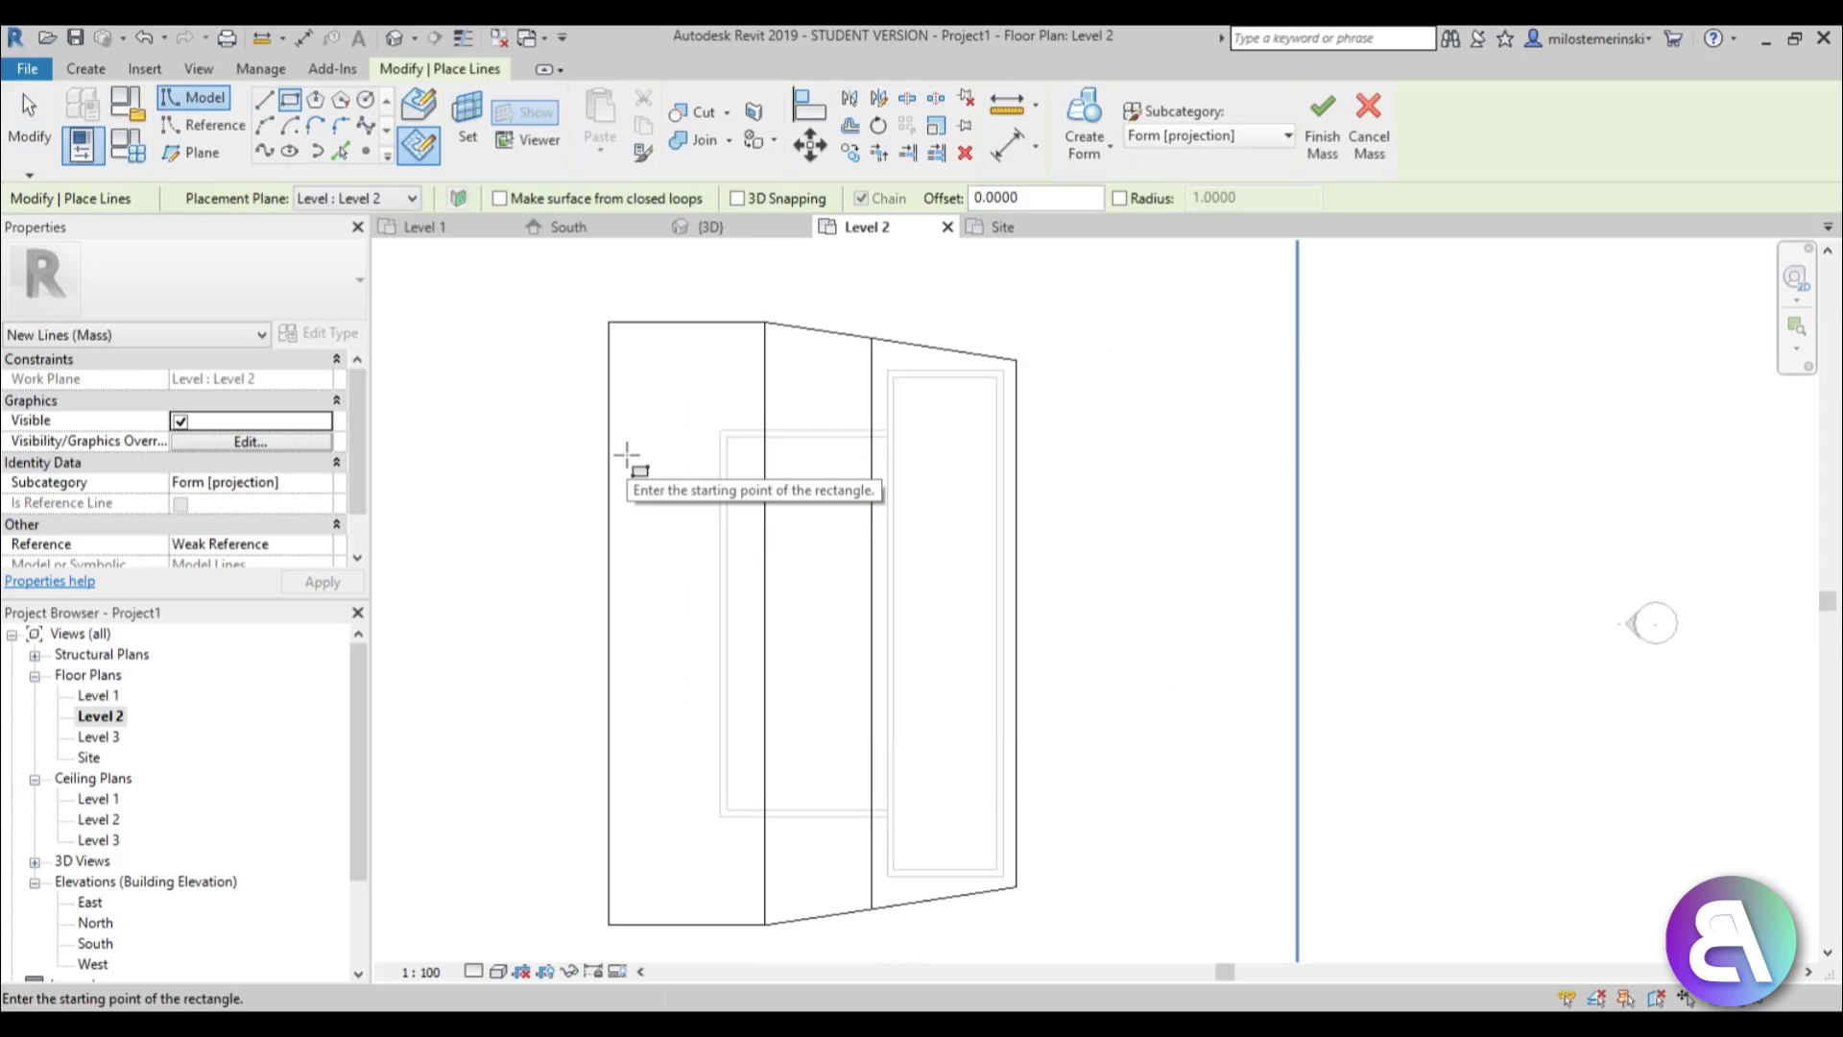
left_click(496, 971)
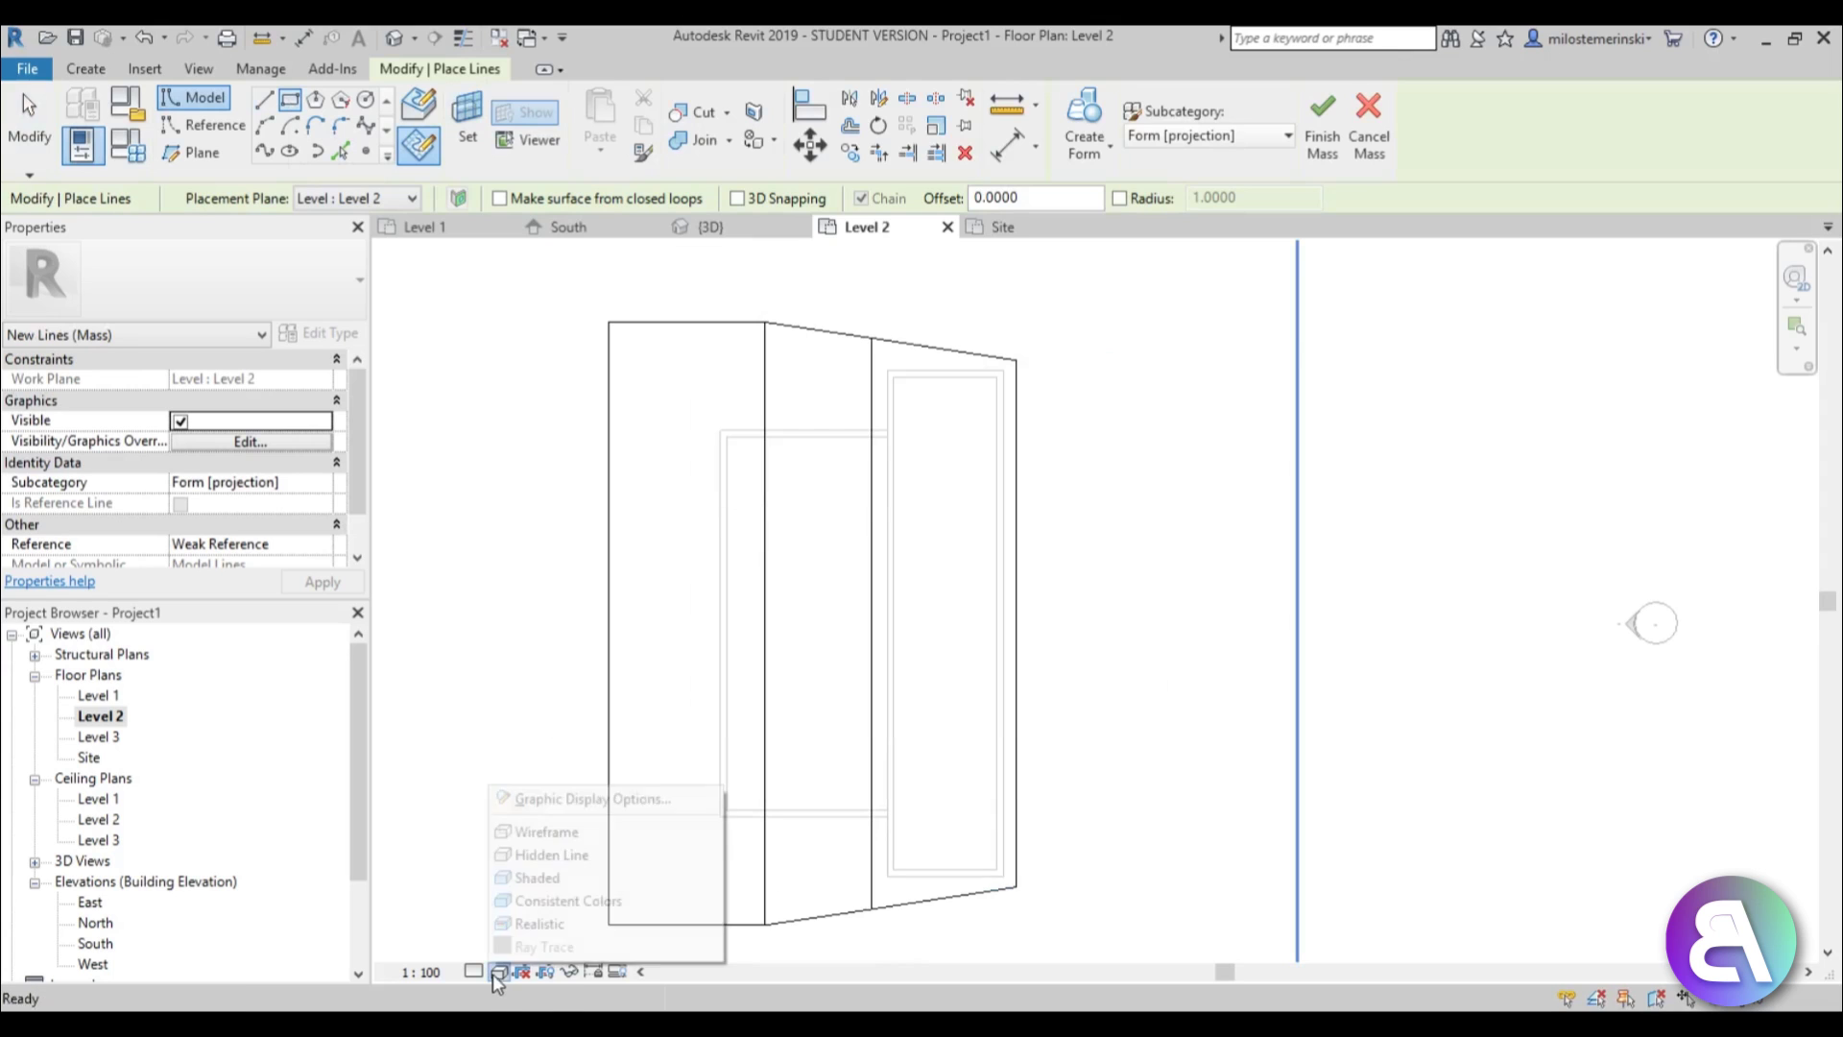
left_click(538, 833)
middle_click_drag(732, 533, 717, 488)
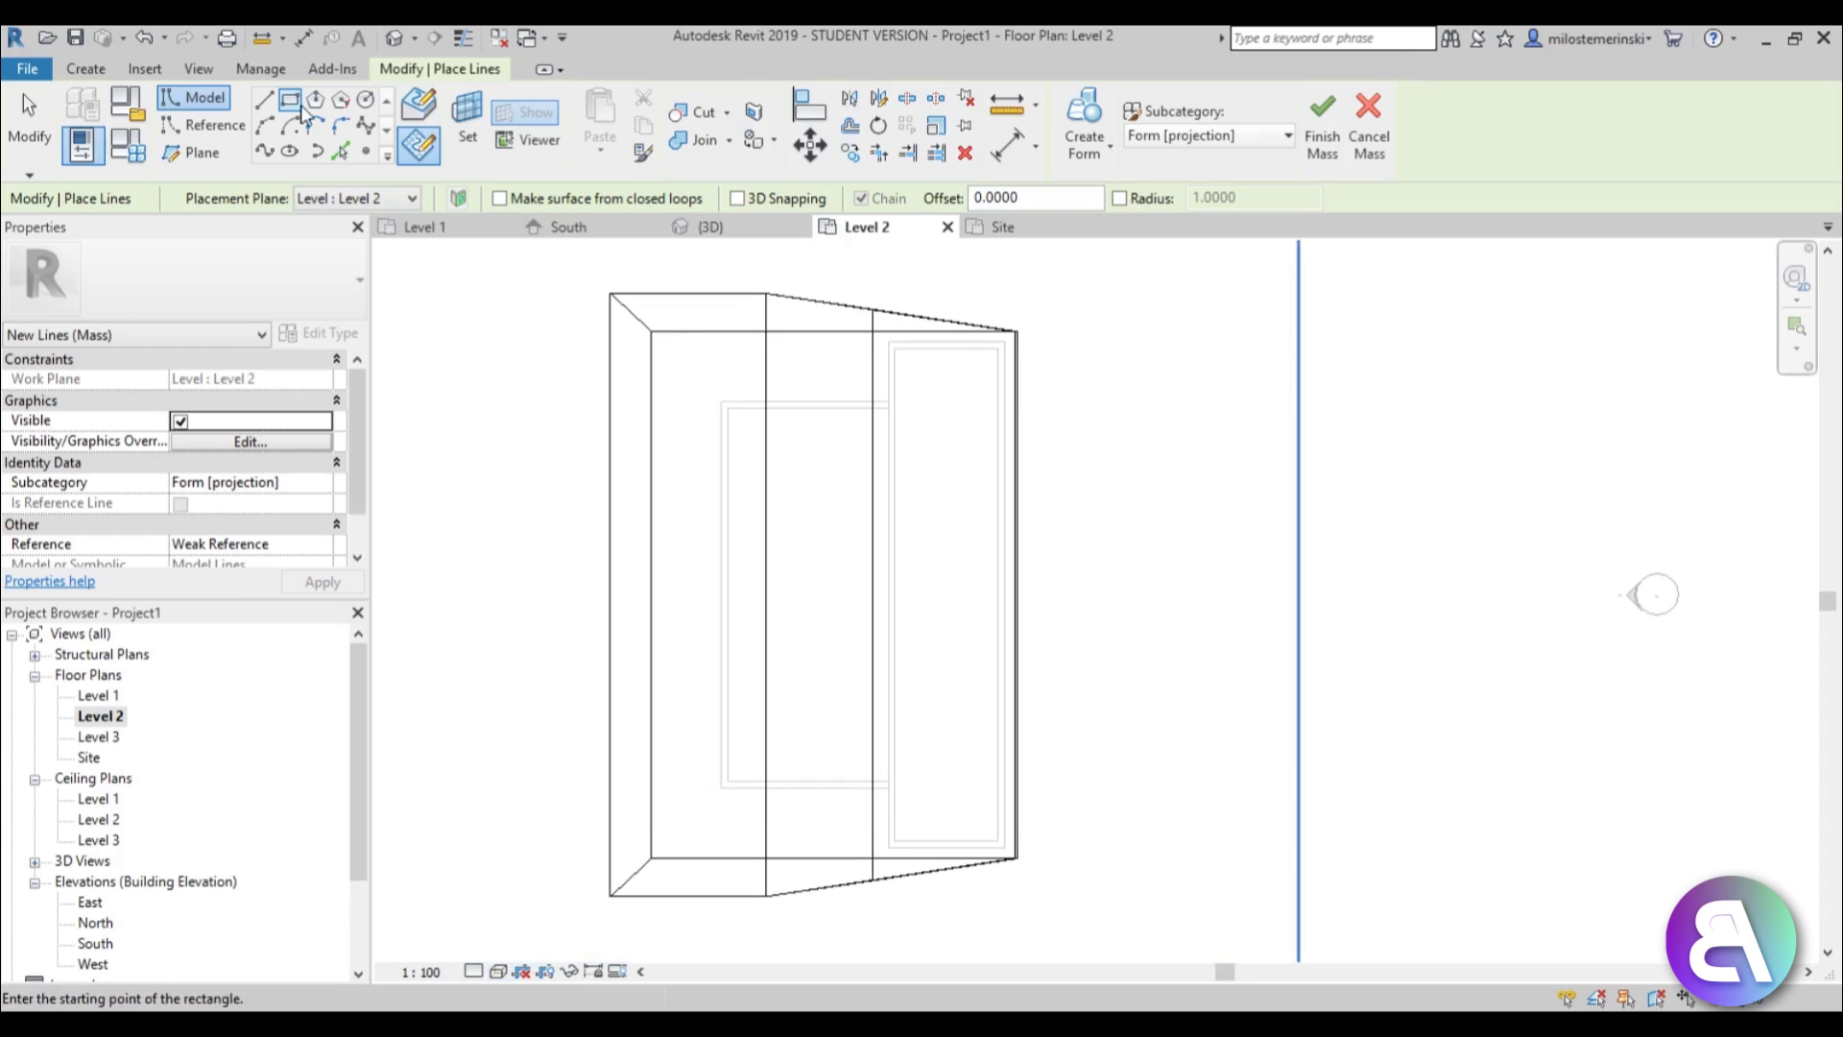
Sketch a rectangle about 6.5 m wide around the smaller block's low walls, starting on the larger block's wall face.
scroll(749, 386, "up", 2)
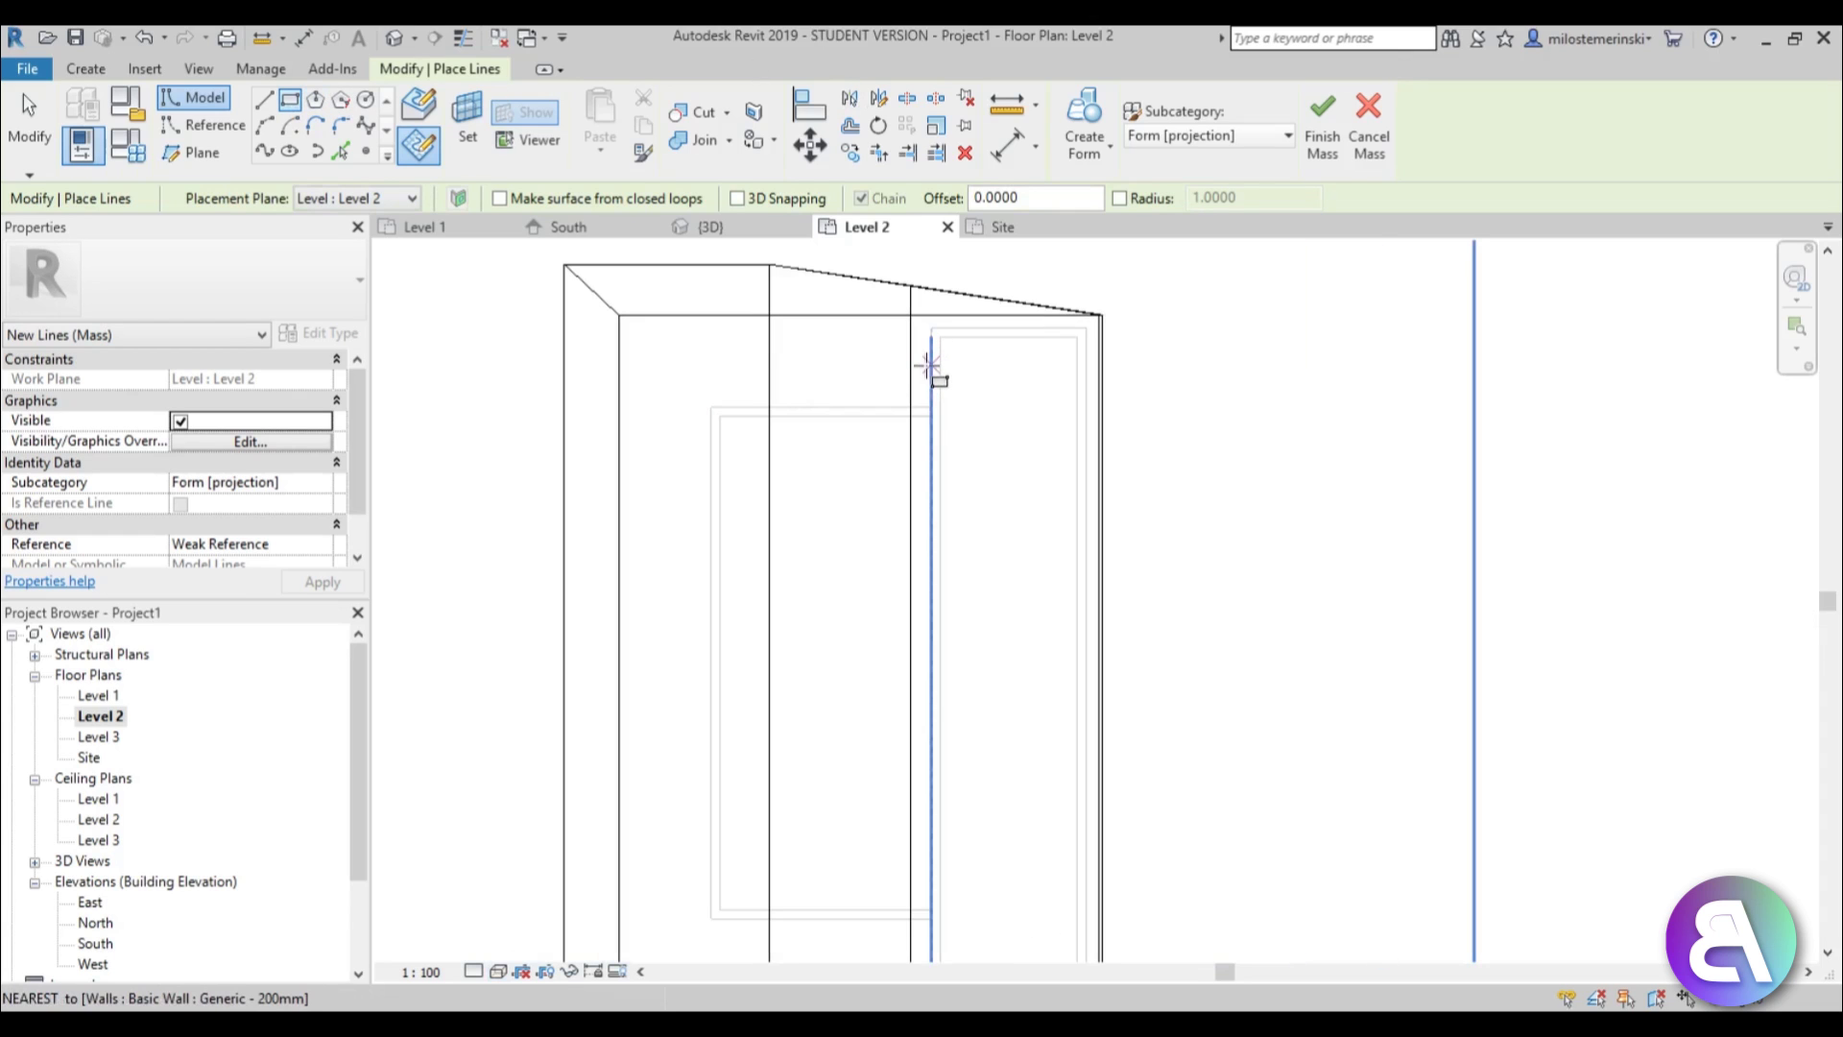
left_click(929, 368)
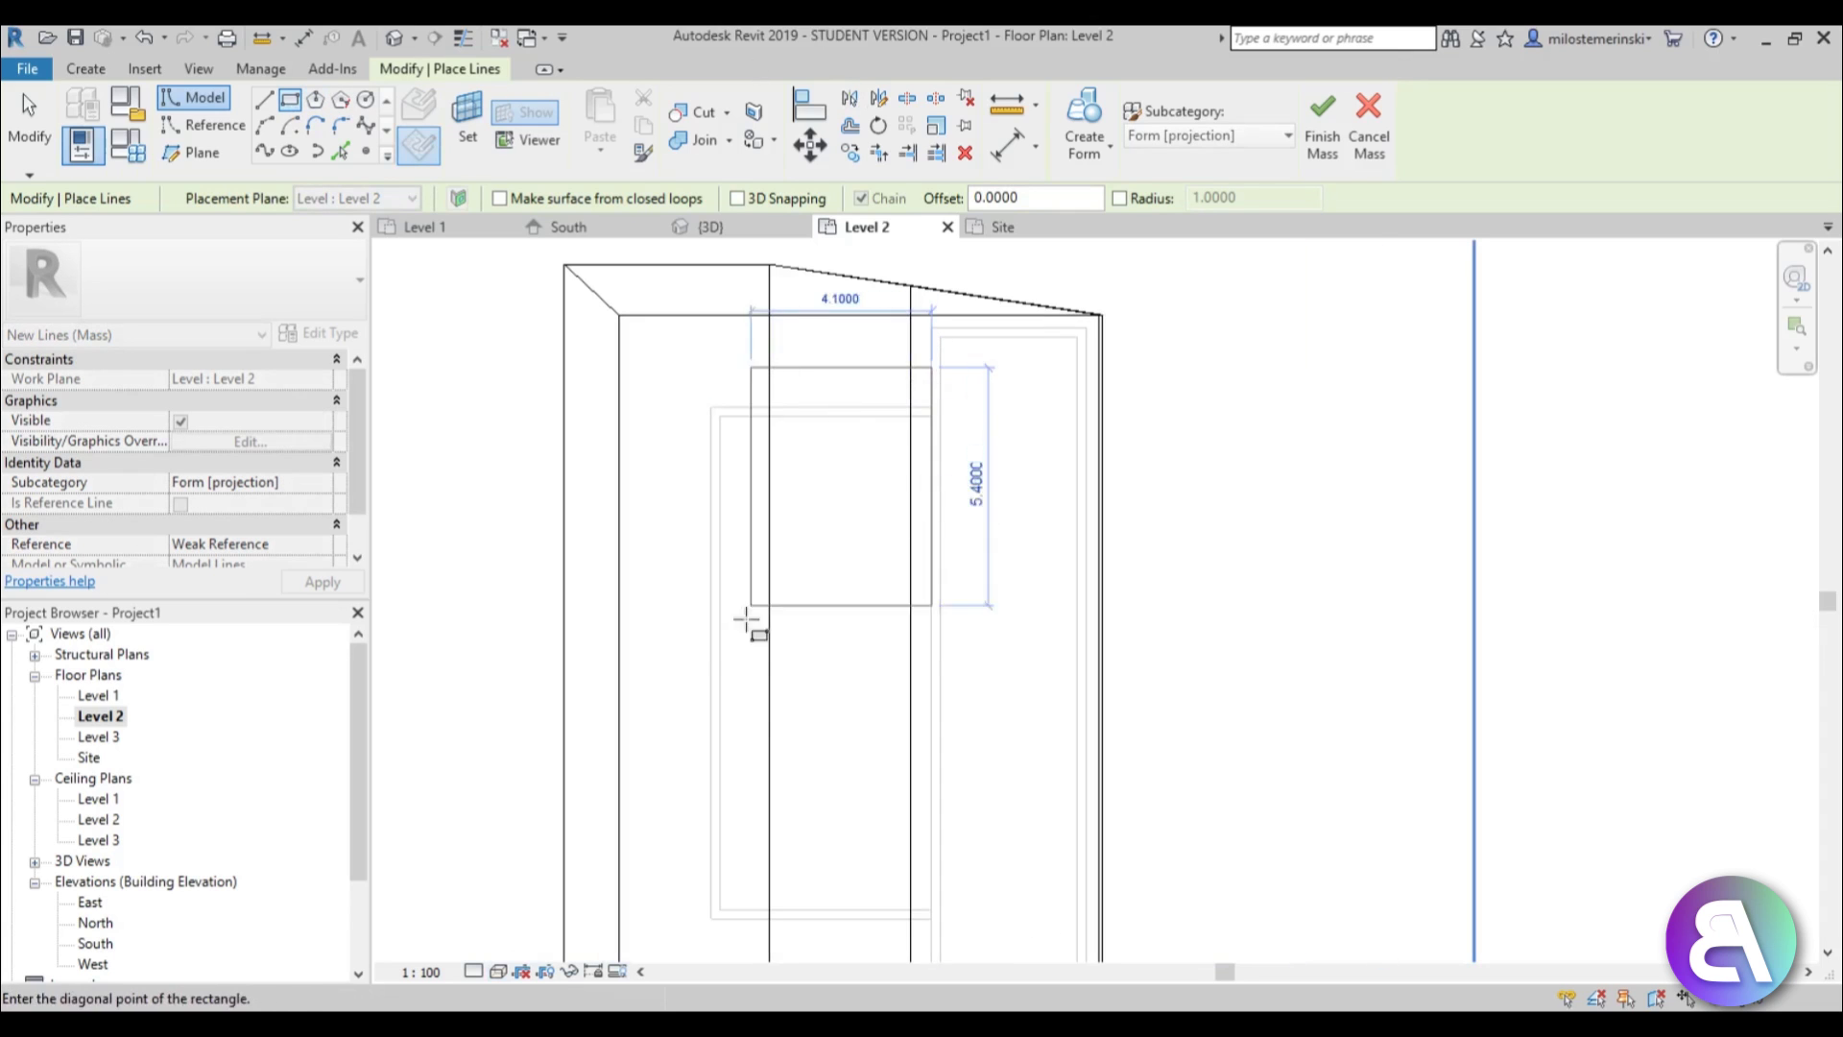
middle_click_drag(648, 947, 715, 765)
left_click(713, 780)
scroll(832, 785, "down", 5)
key("Escape")
key("Escape")
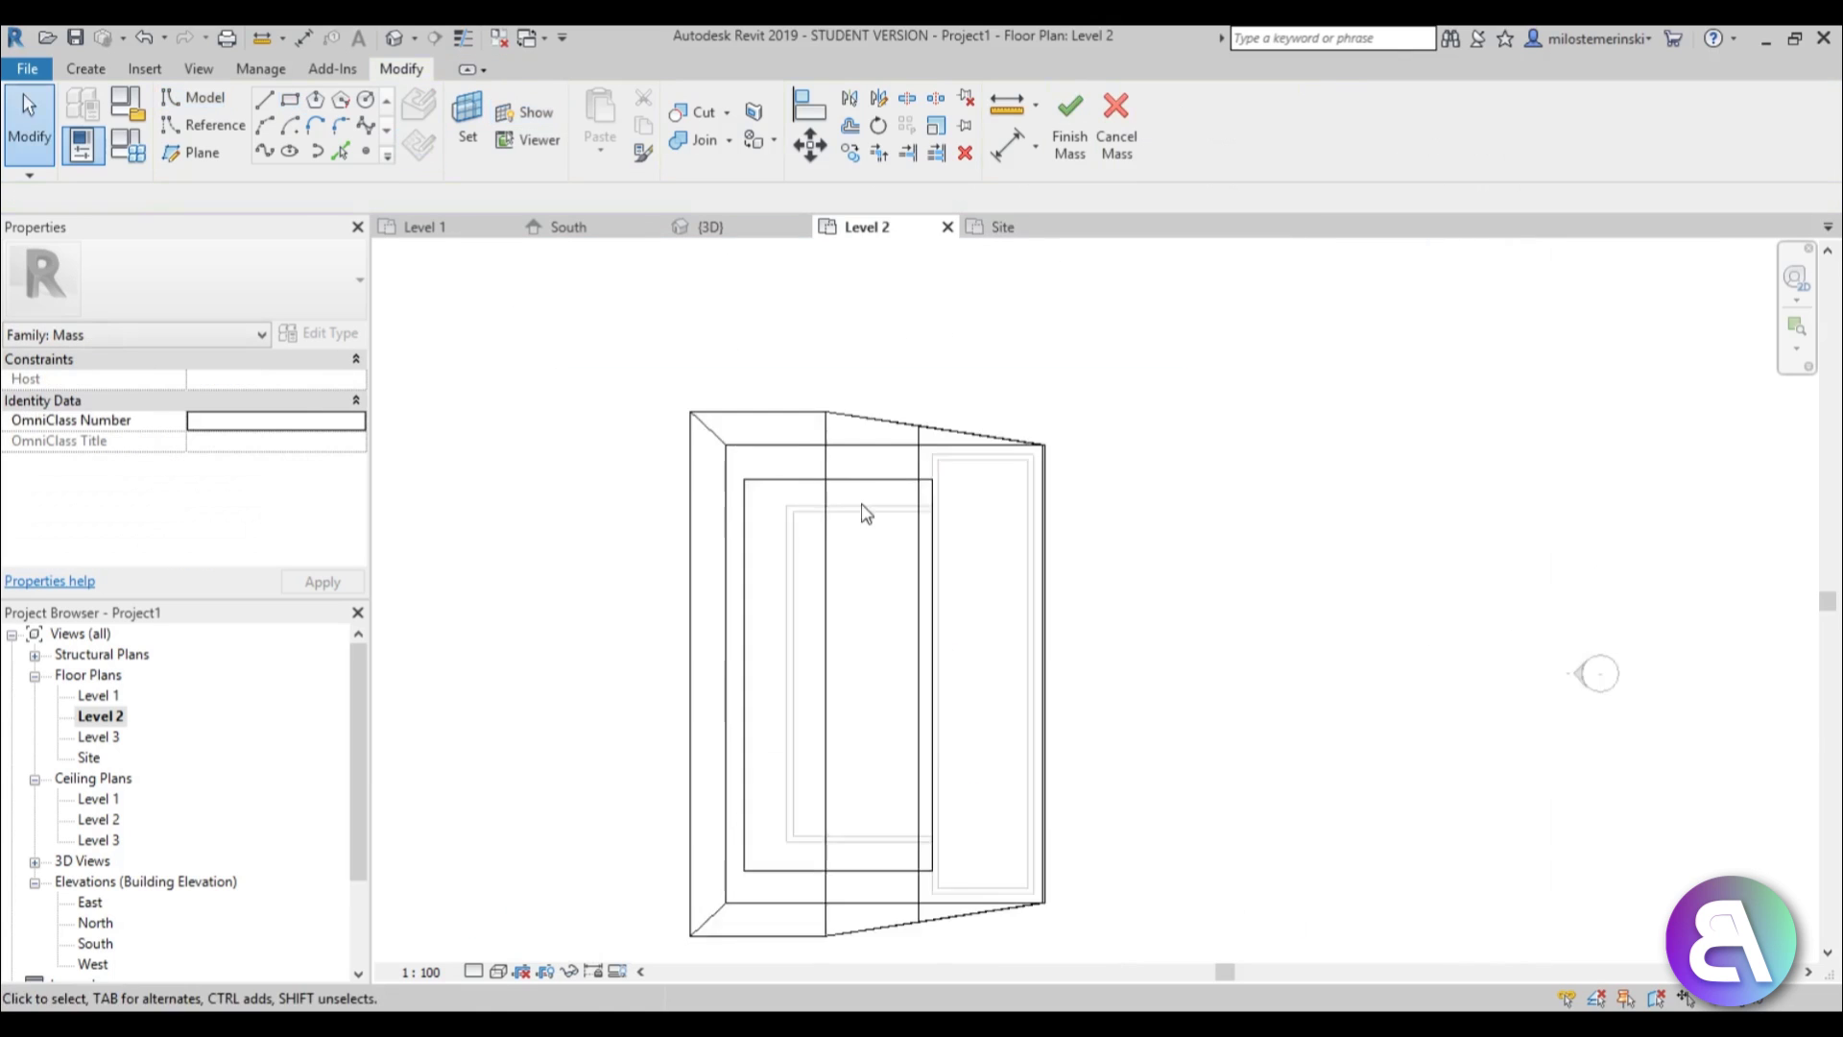
Set both short edges of the new rectangle 0.8 m away from the smaller block's end walls.
scroll(860, 509, "up", 4)
key("Tab")
left_click(874, 471)
left_click(884, 533)
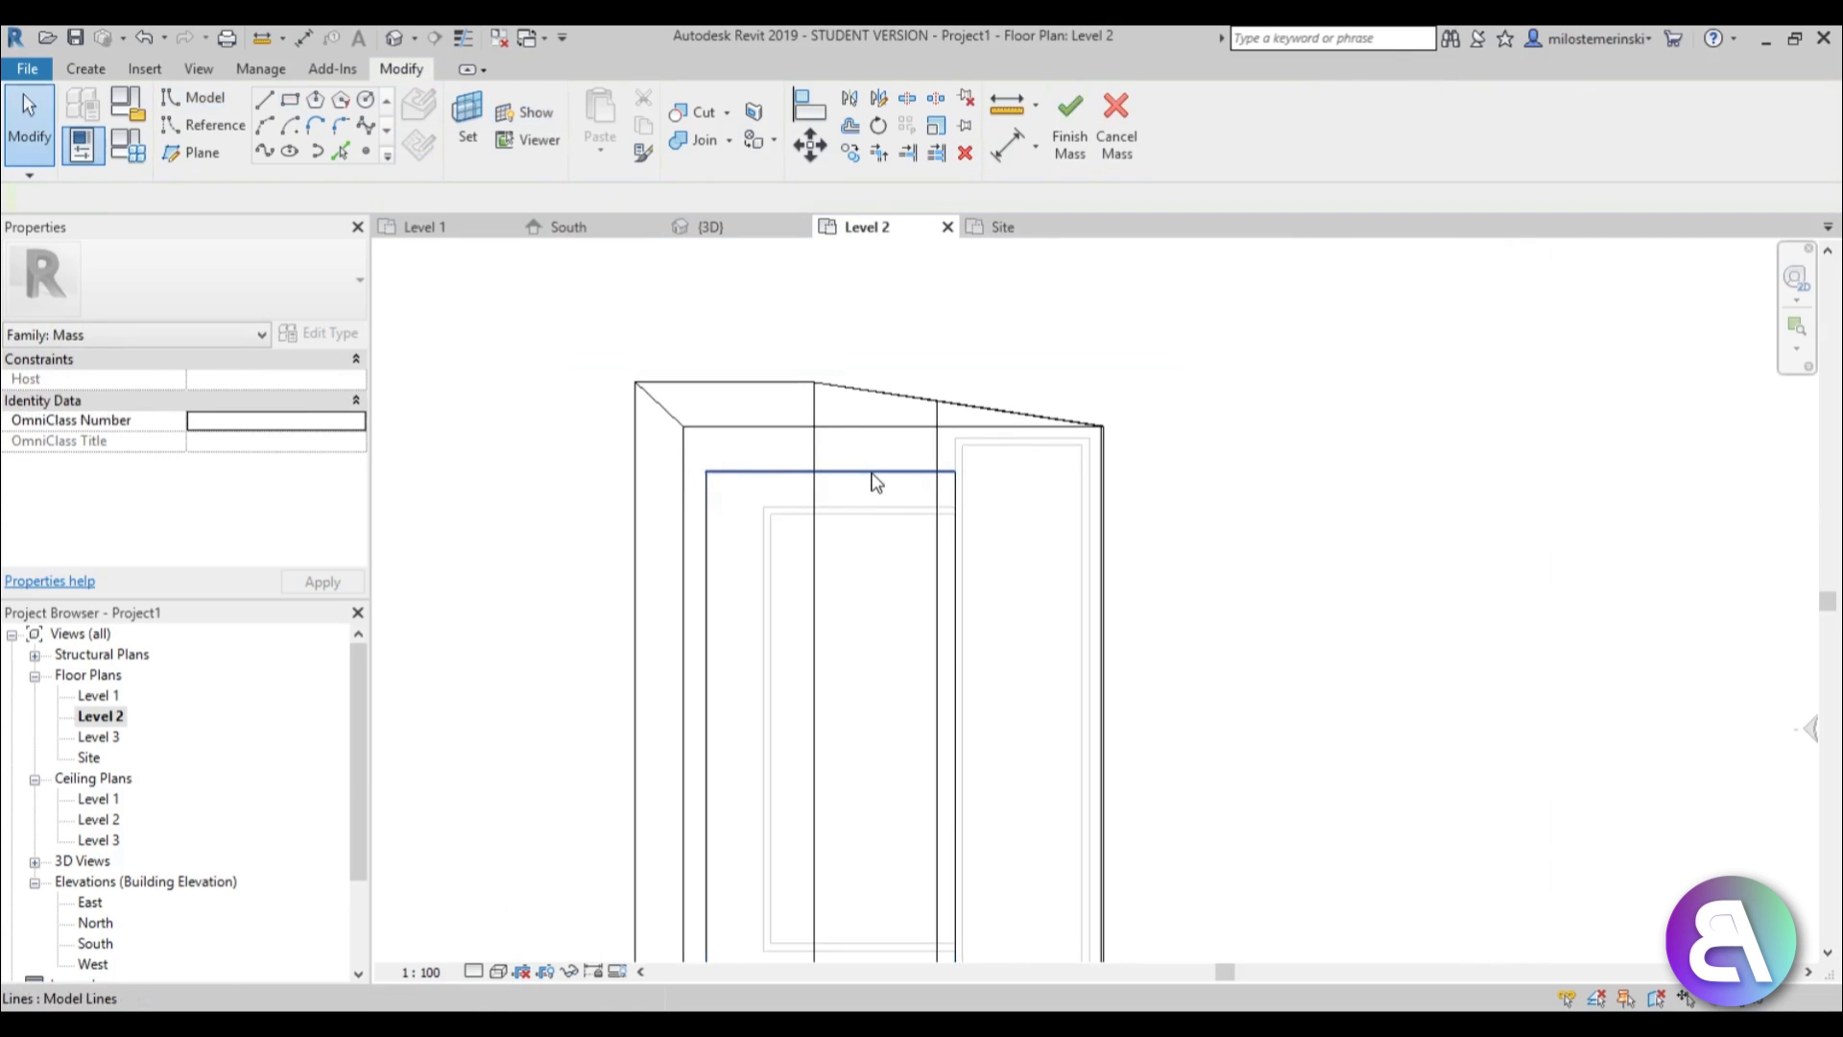
left_click(873, 473)
scroll(977, 492, "up", 3)
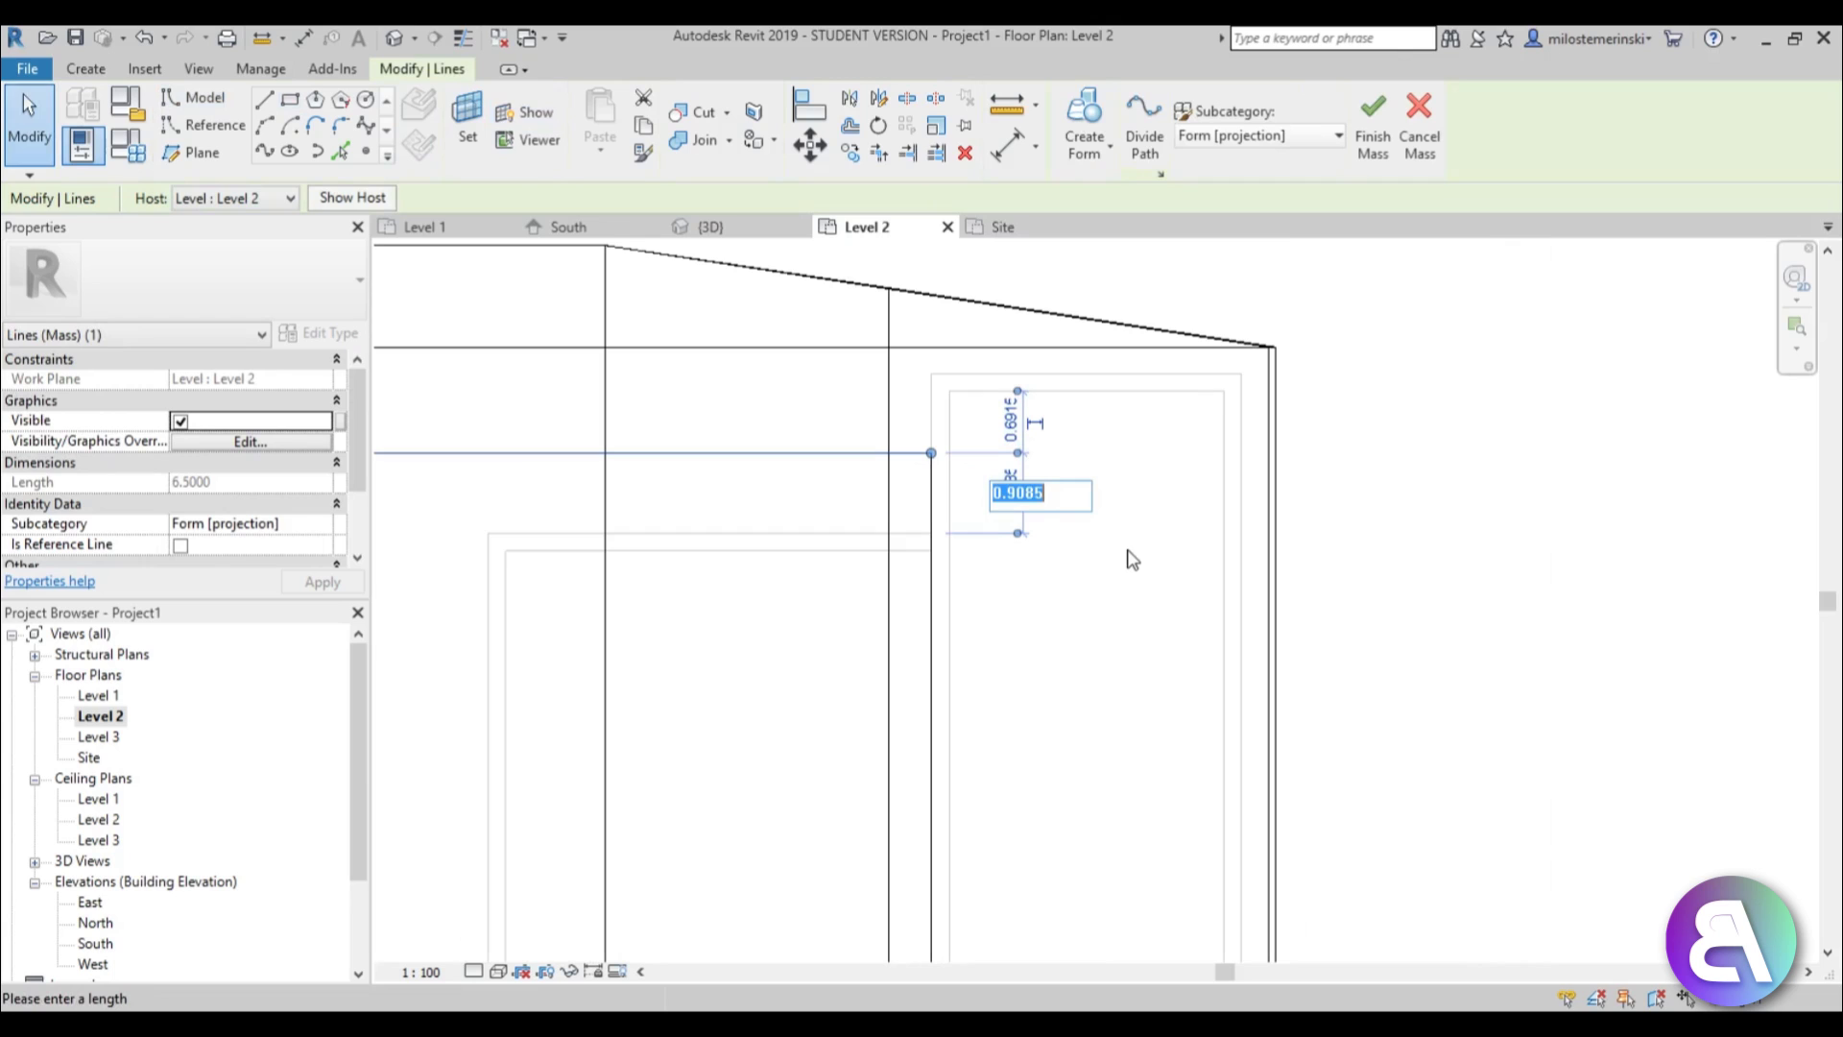
key("Return")
scroll(1129, 557, "down", 2)
middle_click_drag(1142, 560, 1020, 200)
scroll(841, 732, "up", 1)
left_click(842, 737)
left_click(498, 709)
type(".8")
key("Return")
left_click(704, 588)
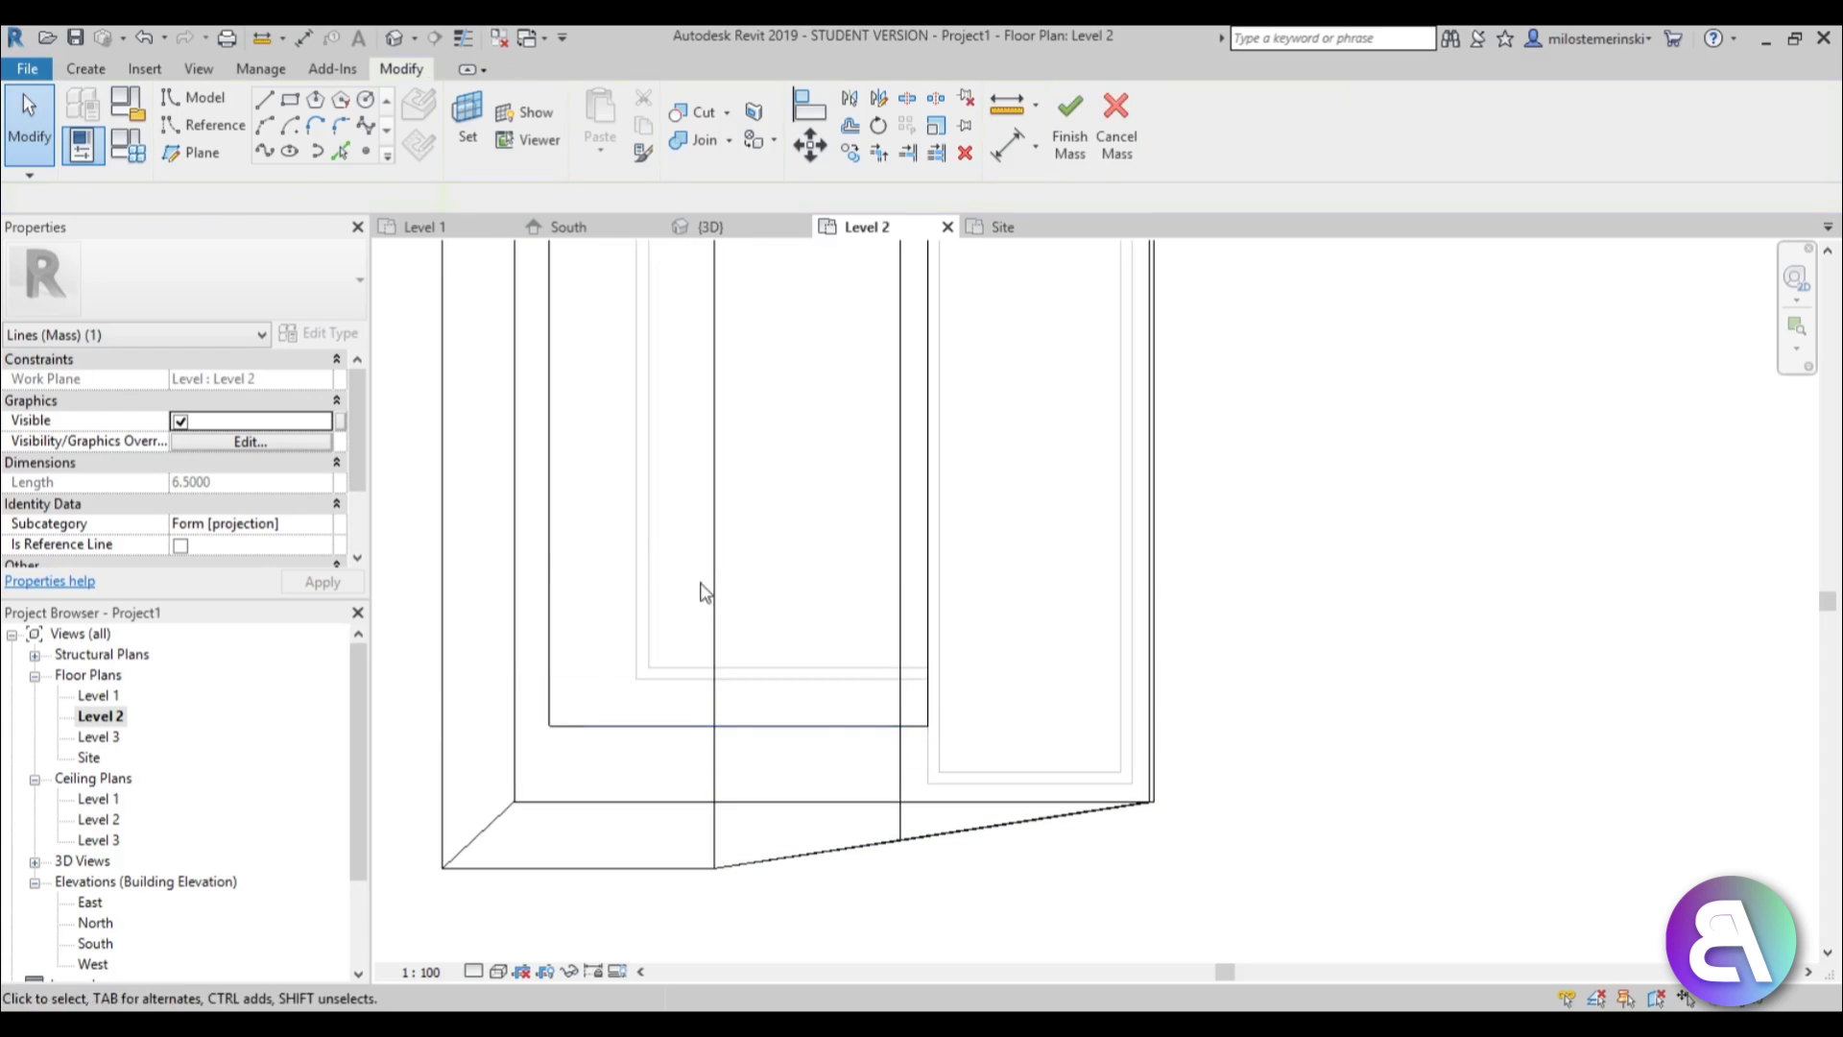
Set the rectangle's outer long edge 1 m away from the smaller block's long wall.
key("Tab")
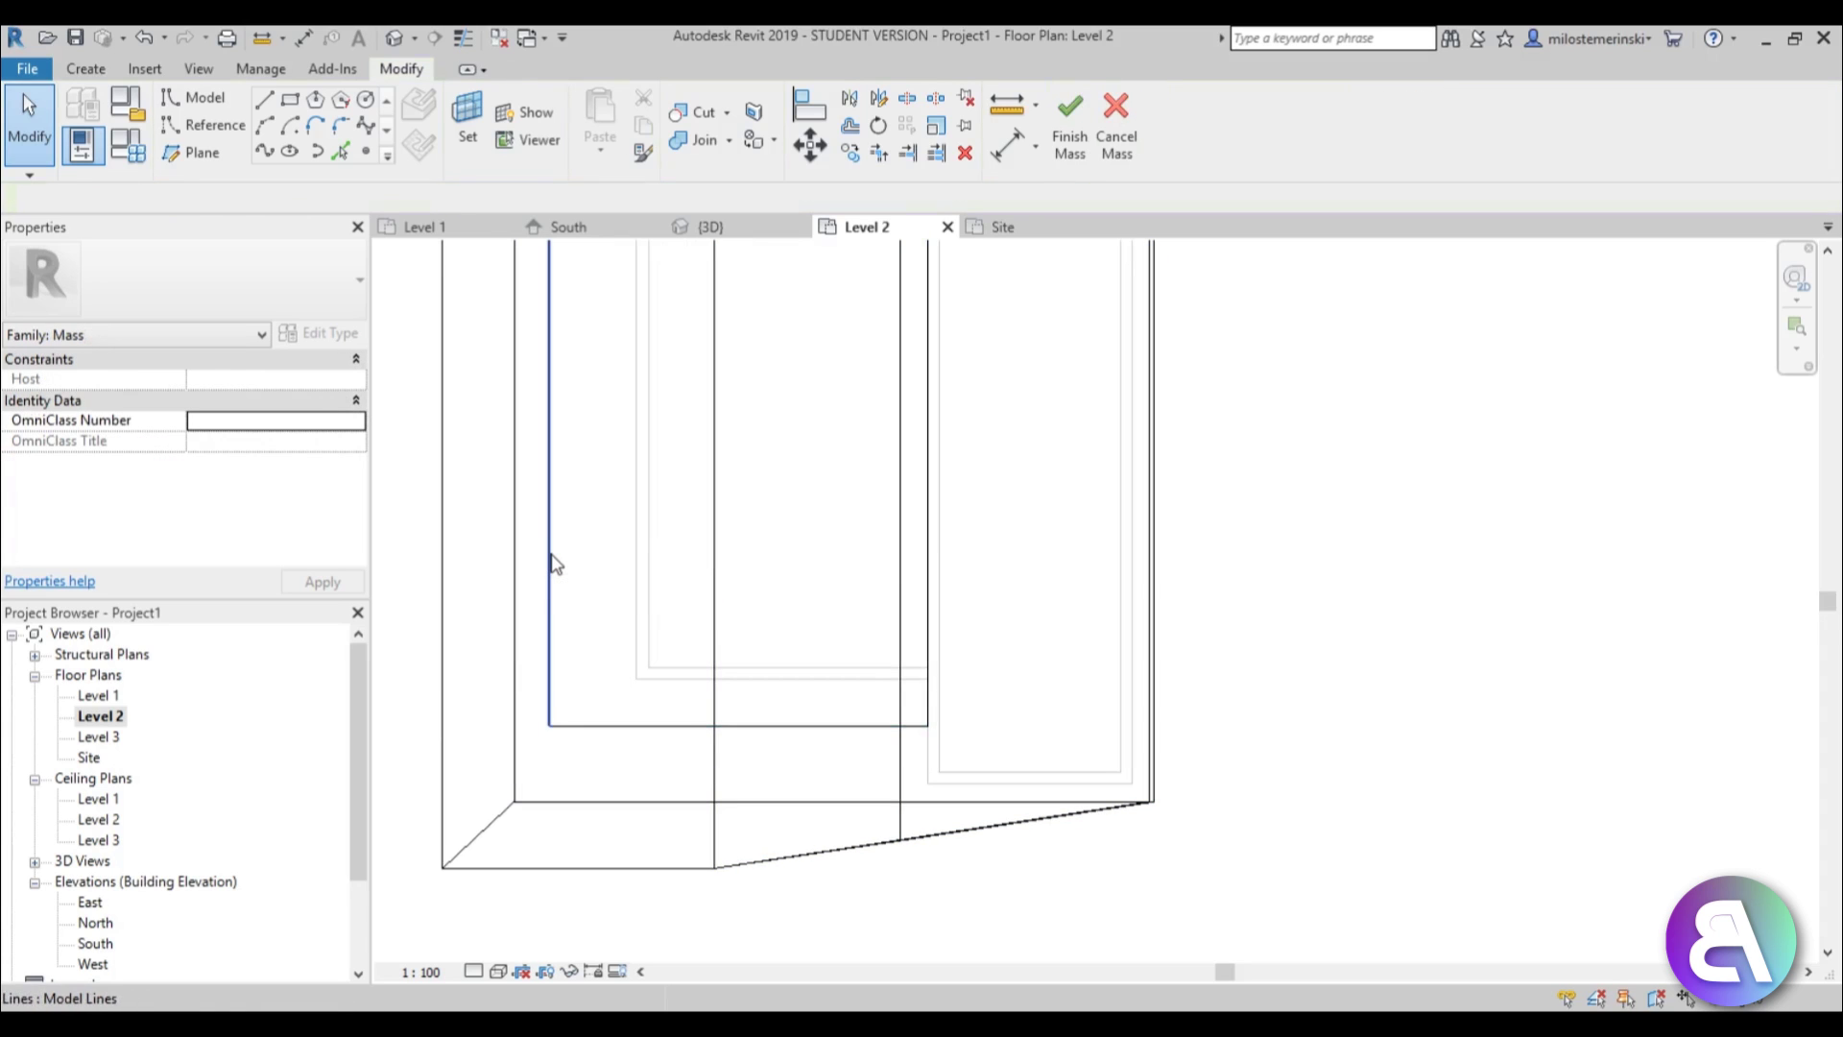
left_click(551, 553)
scroll(584, 569, "down", 4)
middle_click_drag(589, 571, 649, 825)
scroll(629, 506, "up", 3)
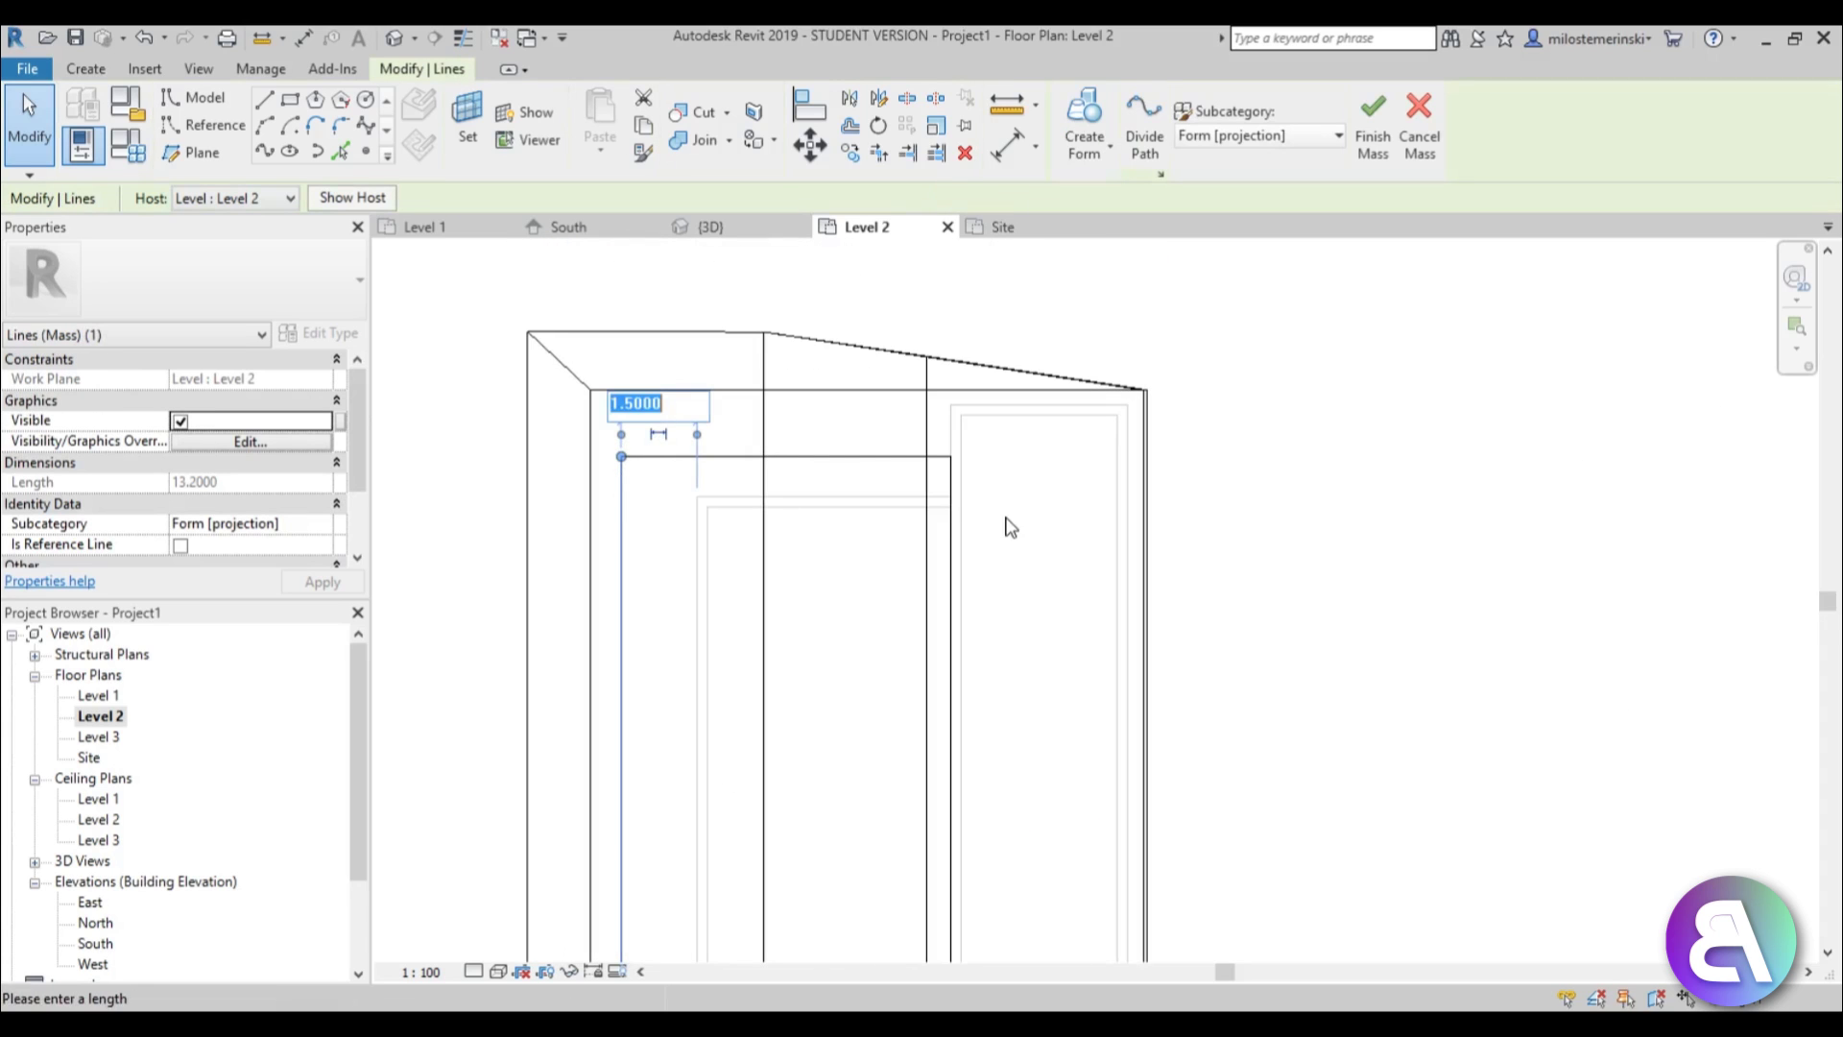
key("Return")
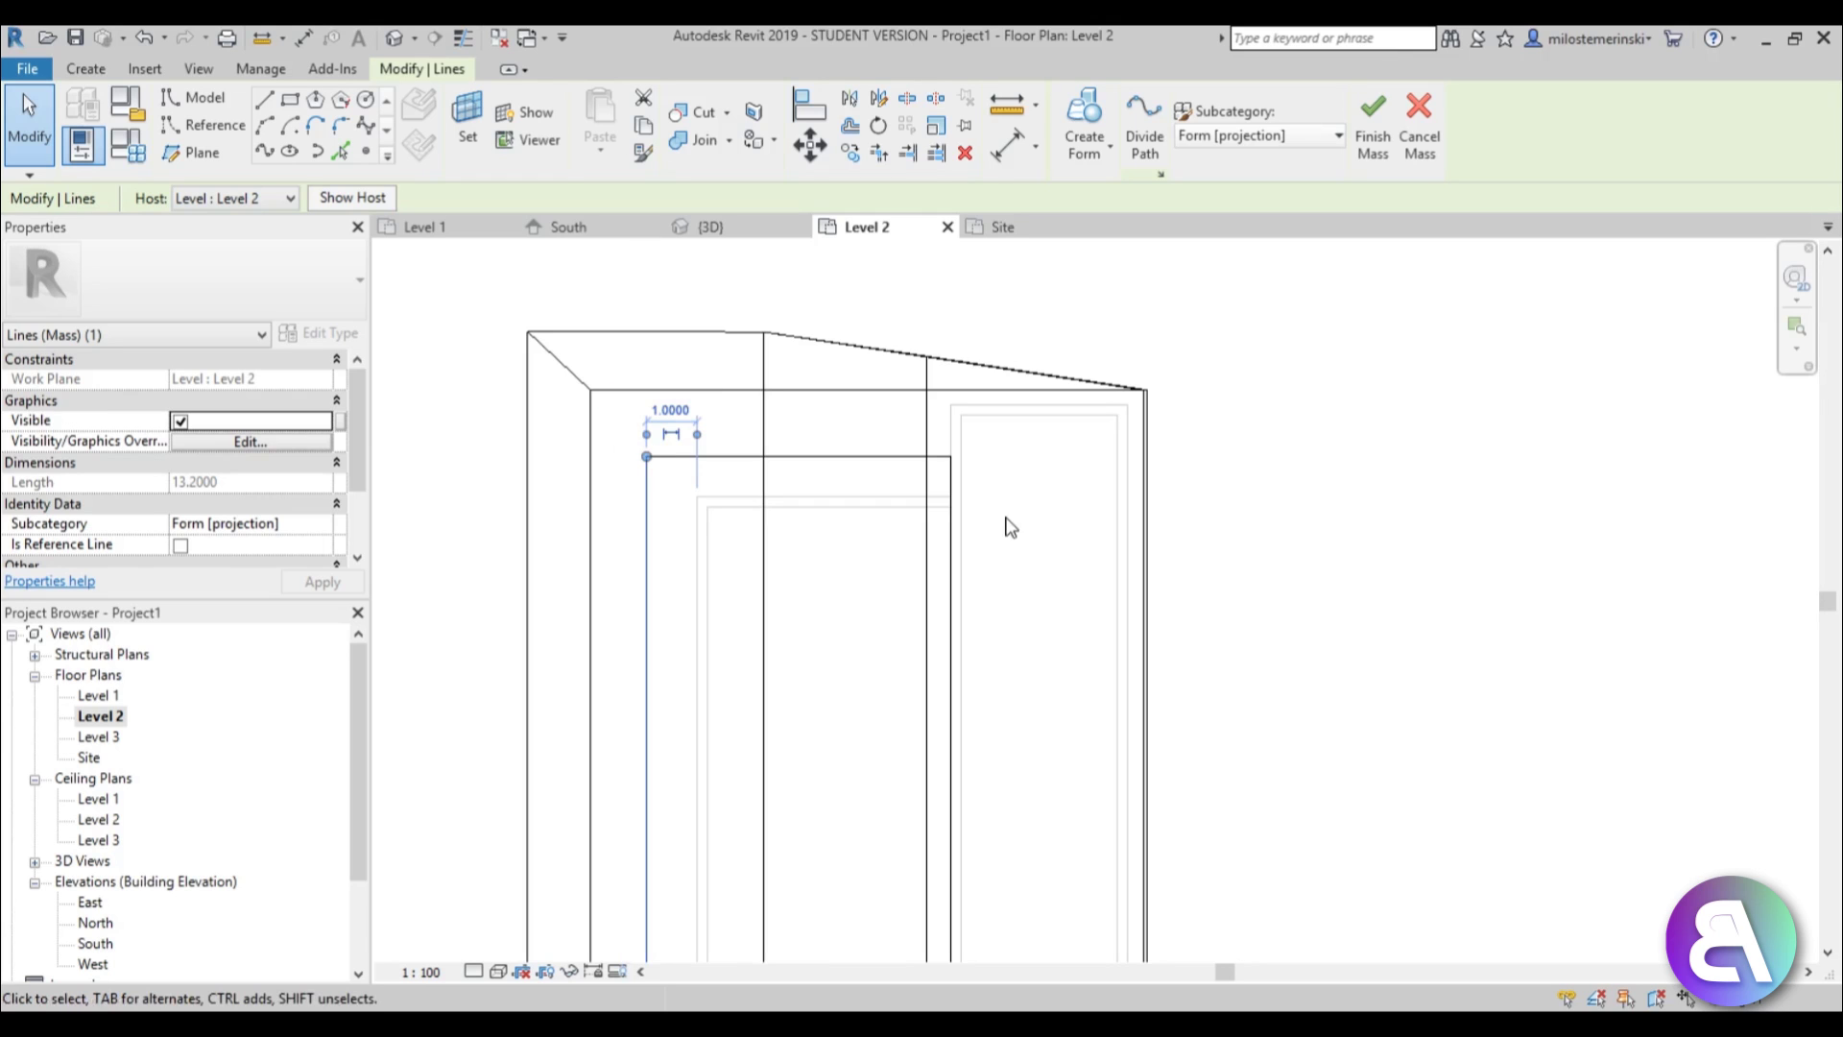
left_click(1007, 523)
scroll(1007, 522, "down", 3)
scroll(783, 499, "down", 1)
middle_click_drag(797, 515, 795, 502)
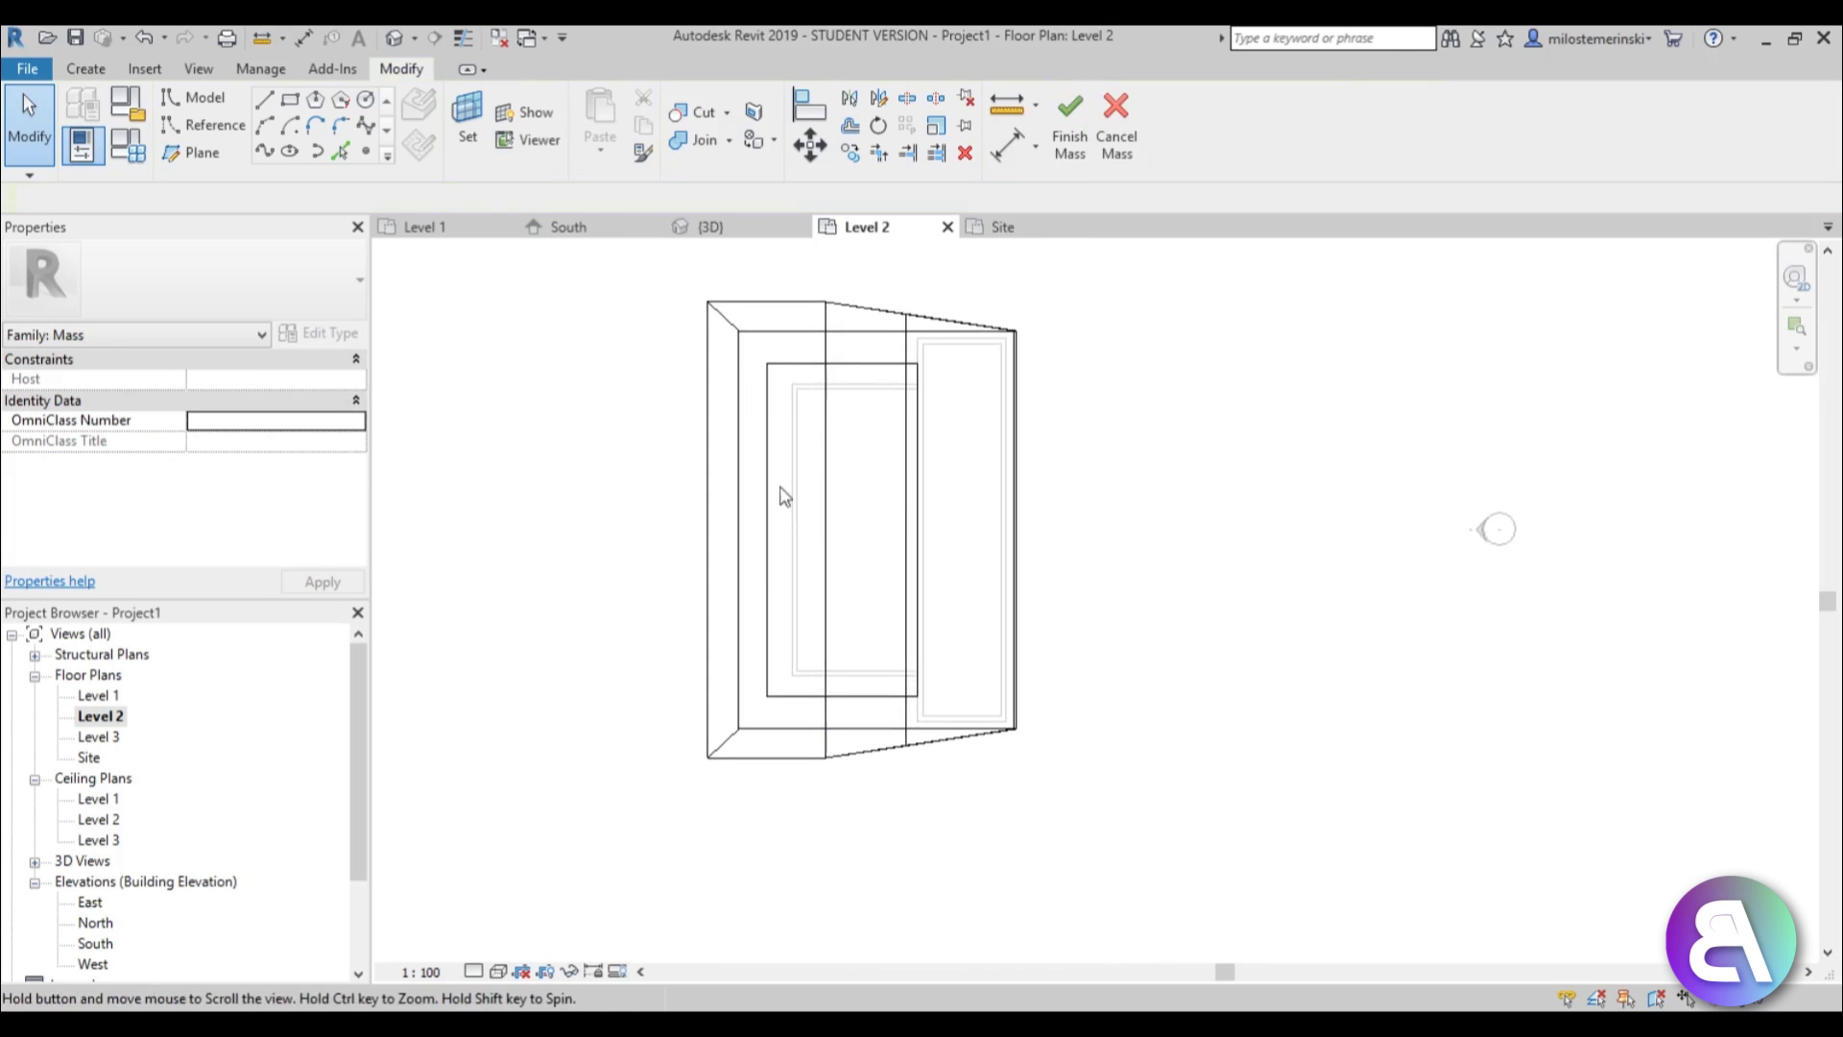
Set the work plane with the Pick a plane option, using the smaller block's low wall.
middle_click_drag(708, 566, 691, 549)
left_click(754, 382)
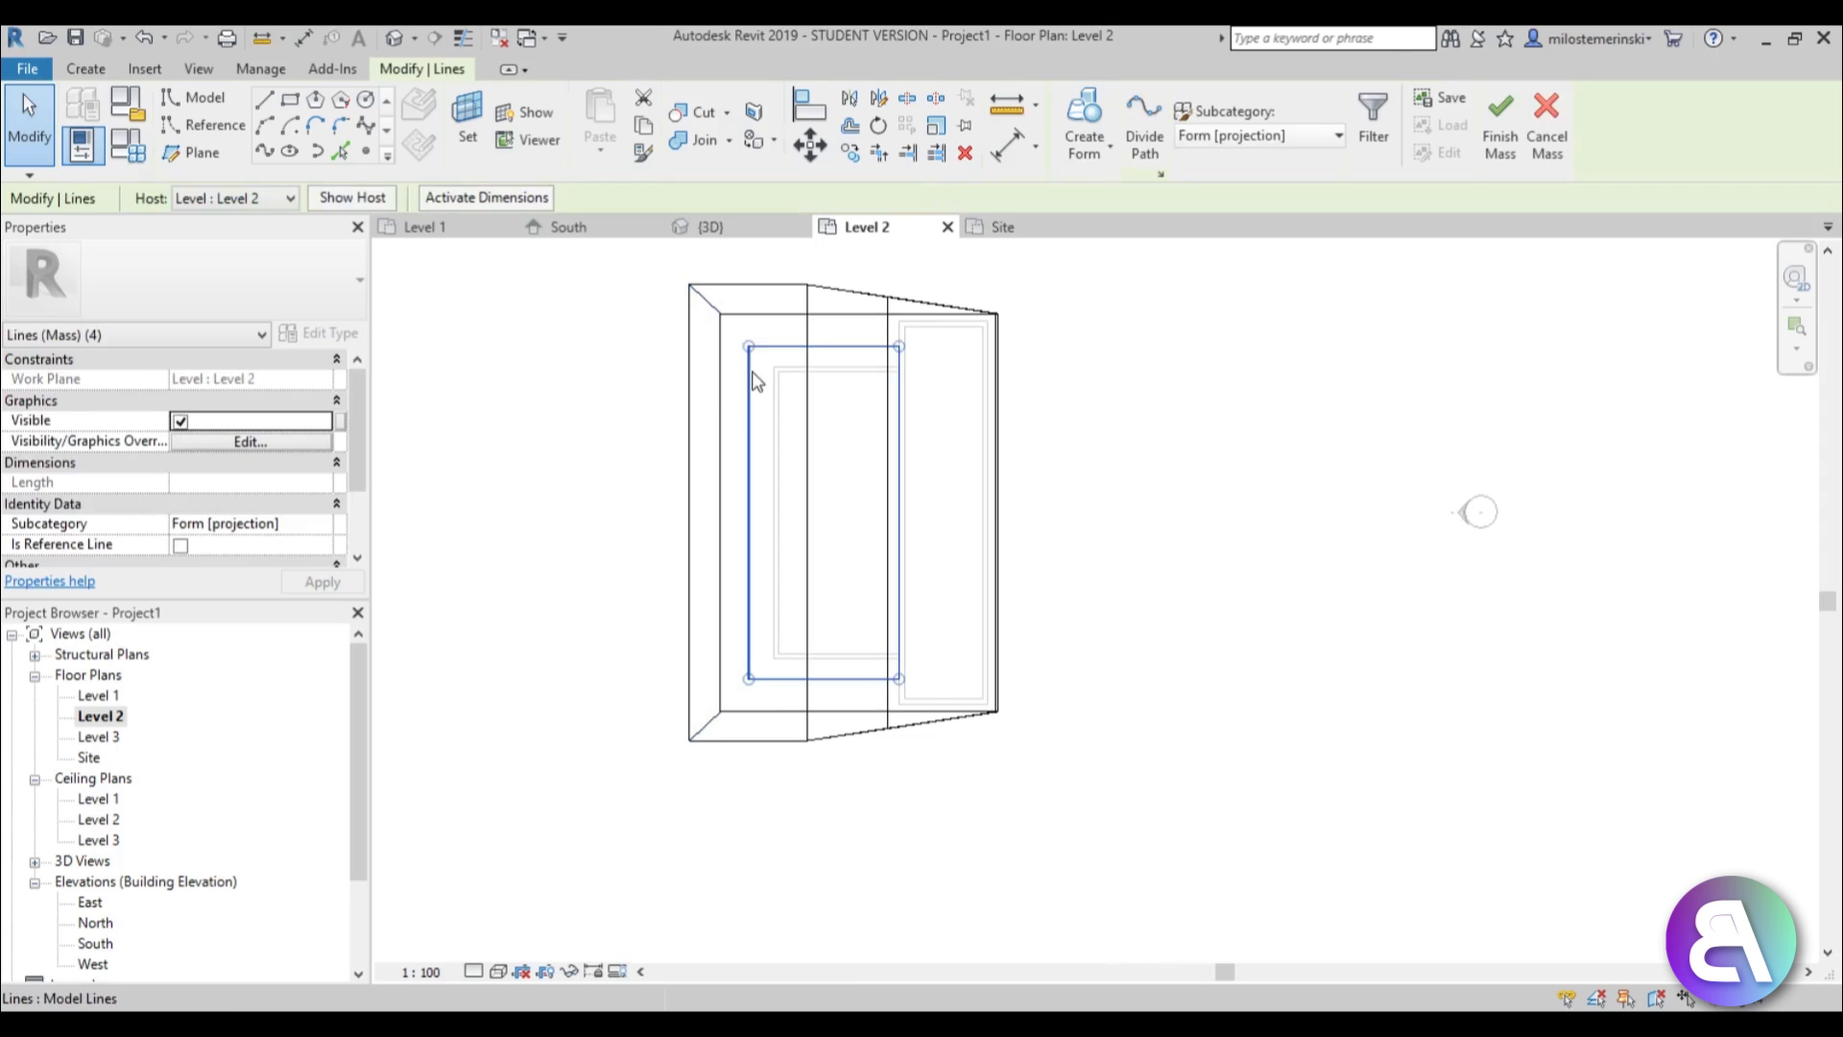
scroll(825, 384, "up", 2)
left_click(768, 416)
left_click(467, 125)
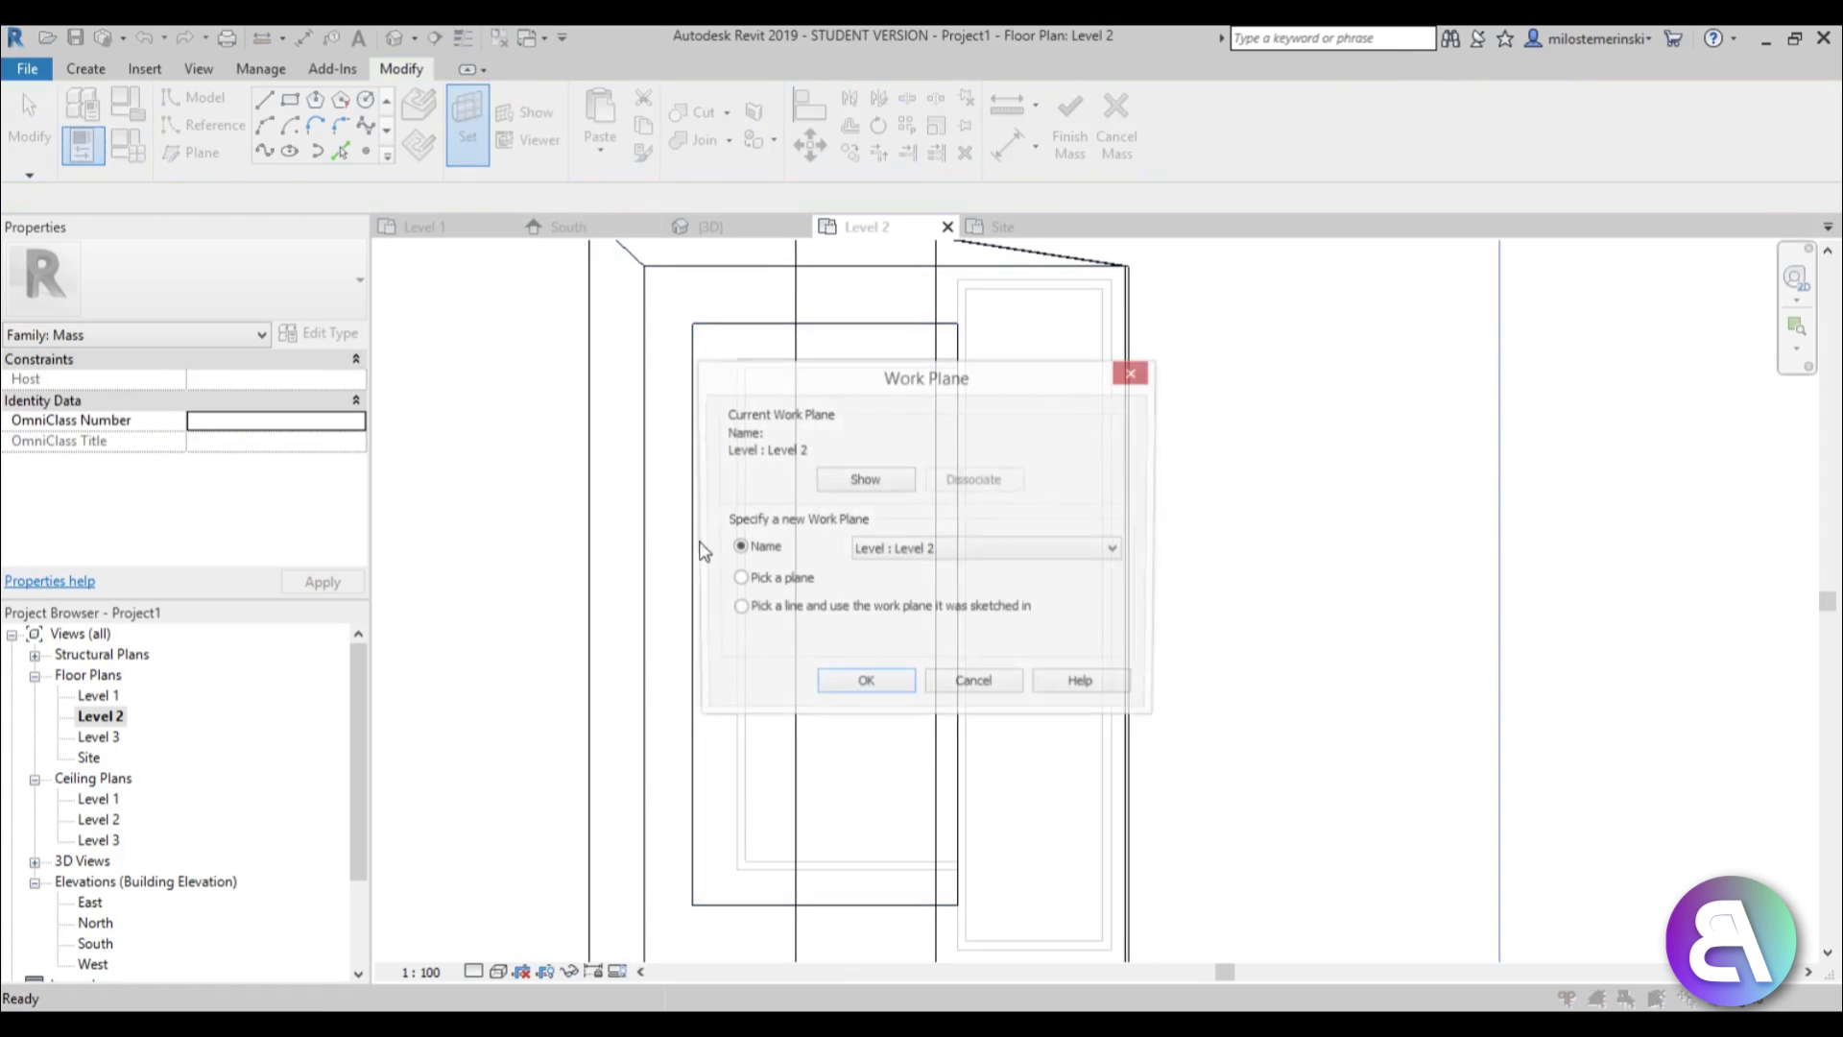
left_click(737, 580)
left_click(864, 684)
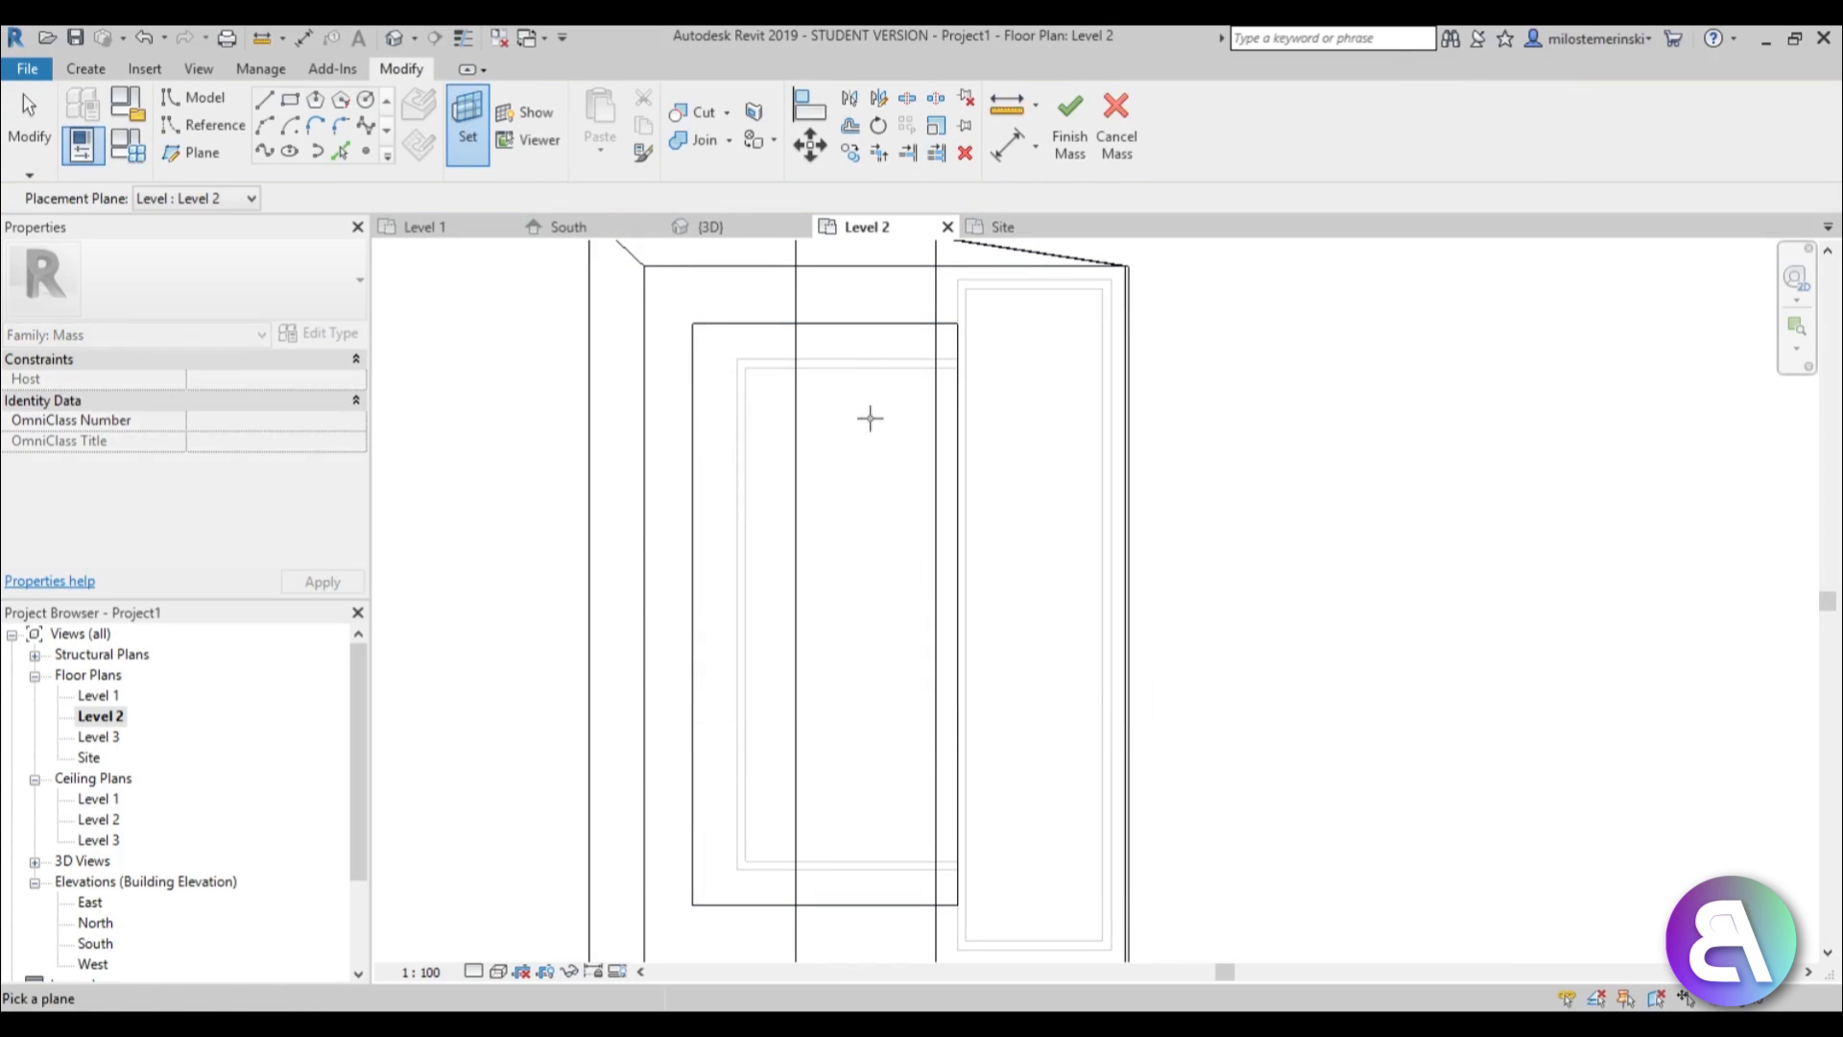
scroll(850, 363, "up", 3)
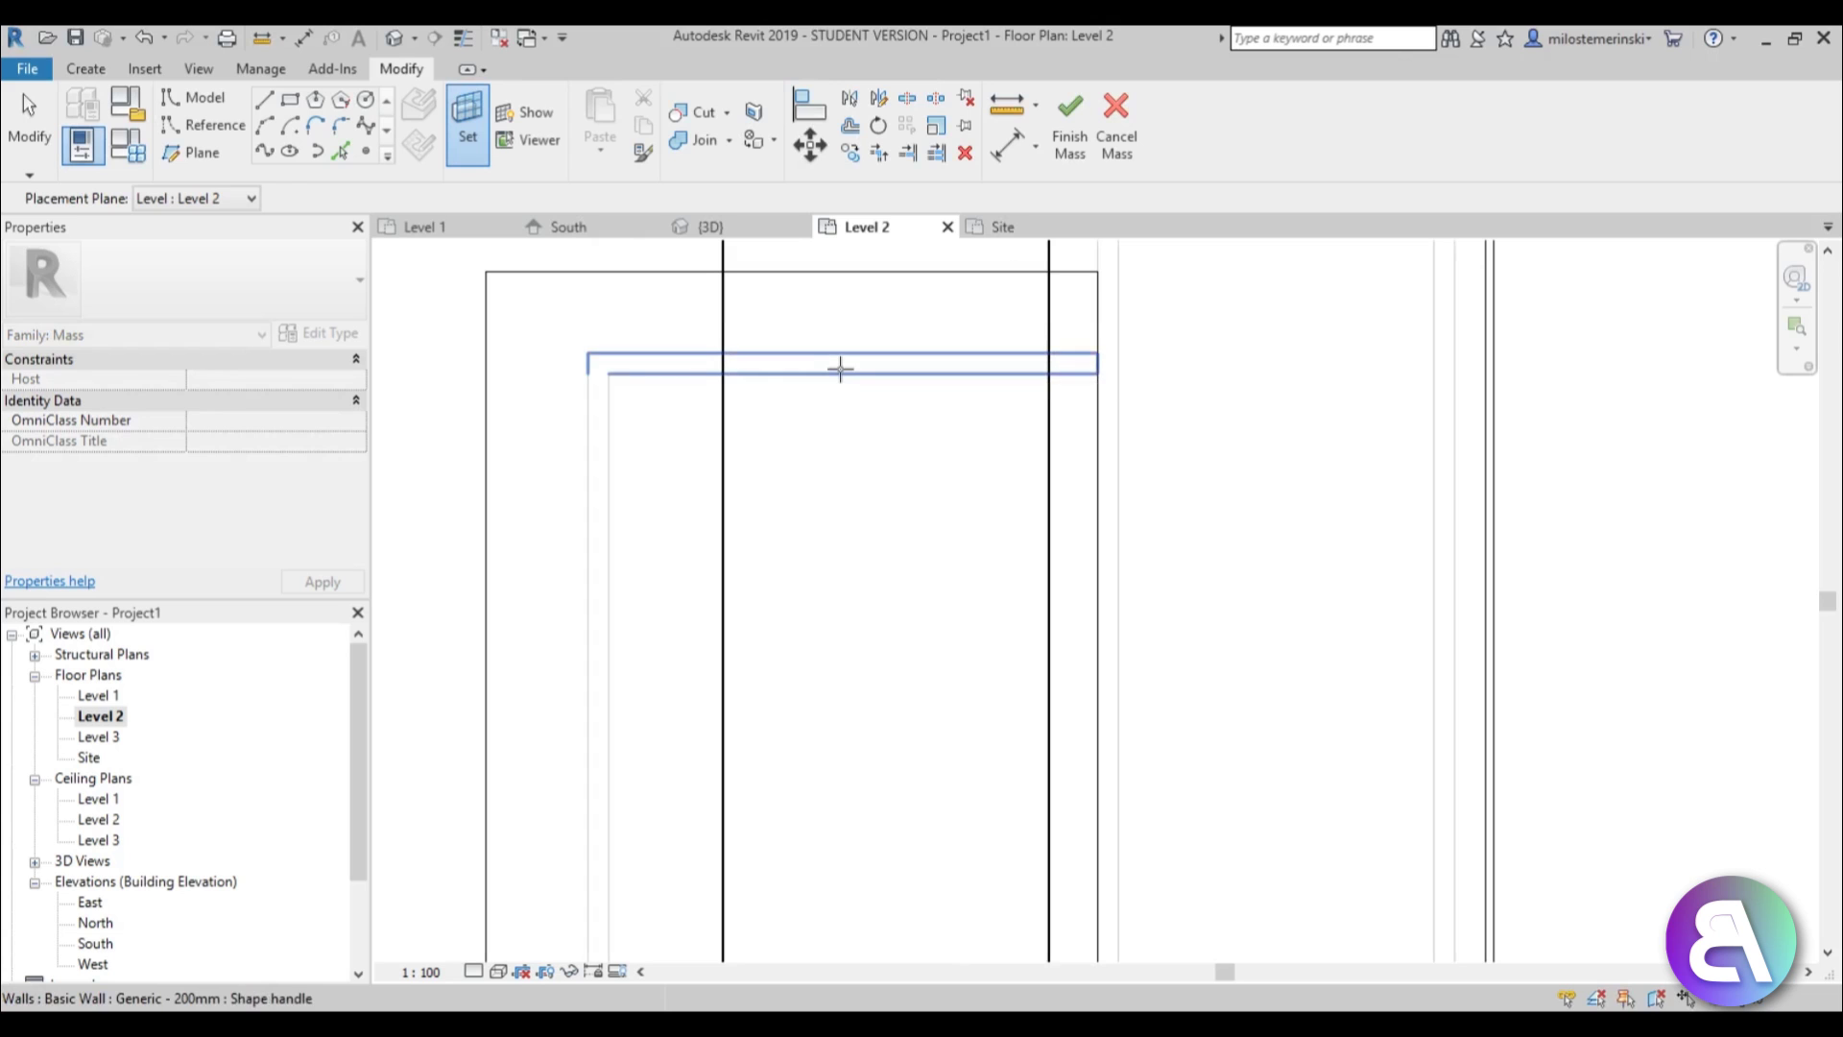
left_click(839, 368)
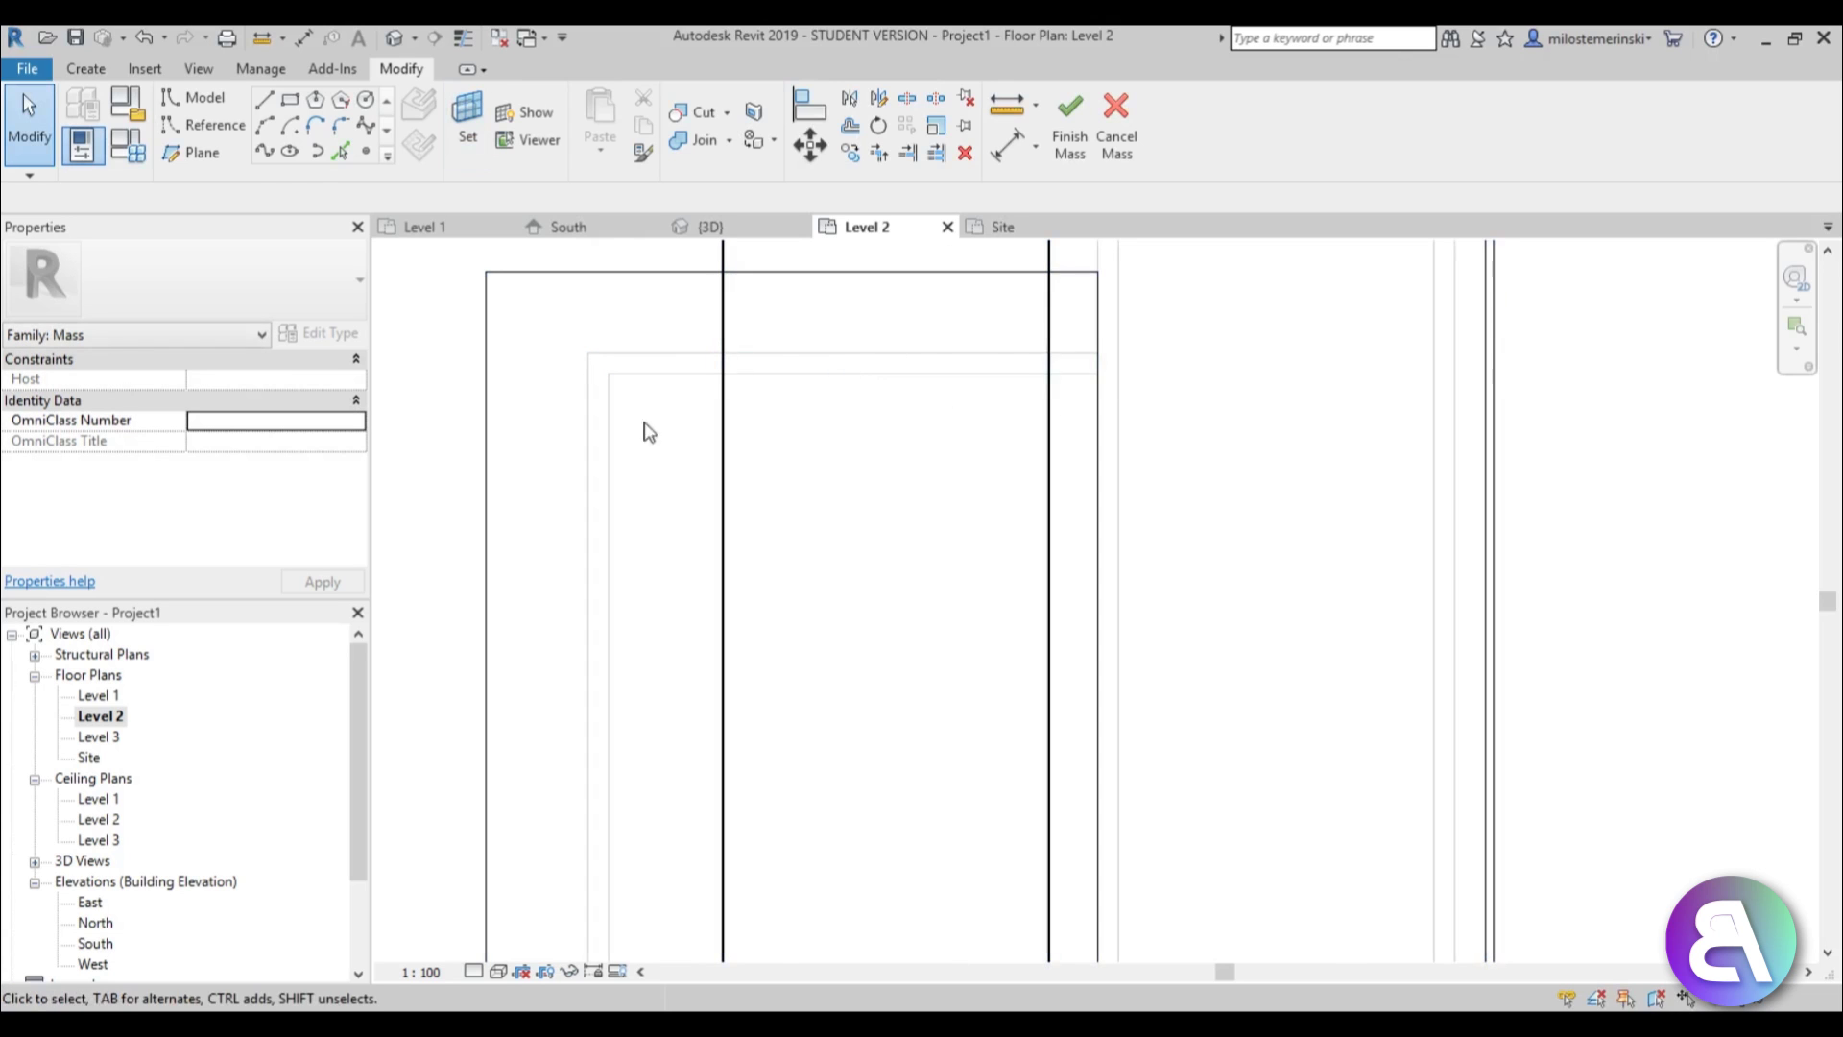
scroll(623, 684, "down", 1)
middle_click_drag(624, 683, 617, 470)
scroll(617, 470, "down", 3)
middle_click_drag(637, 614, 639, 552)
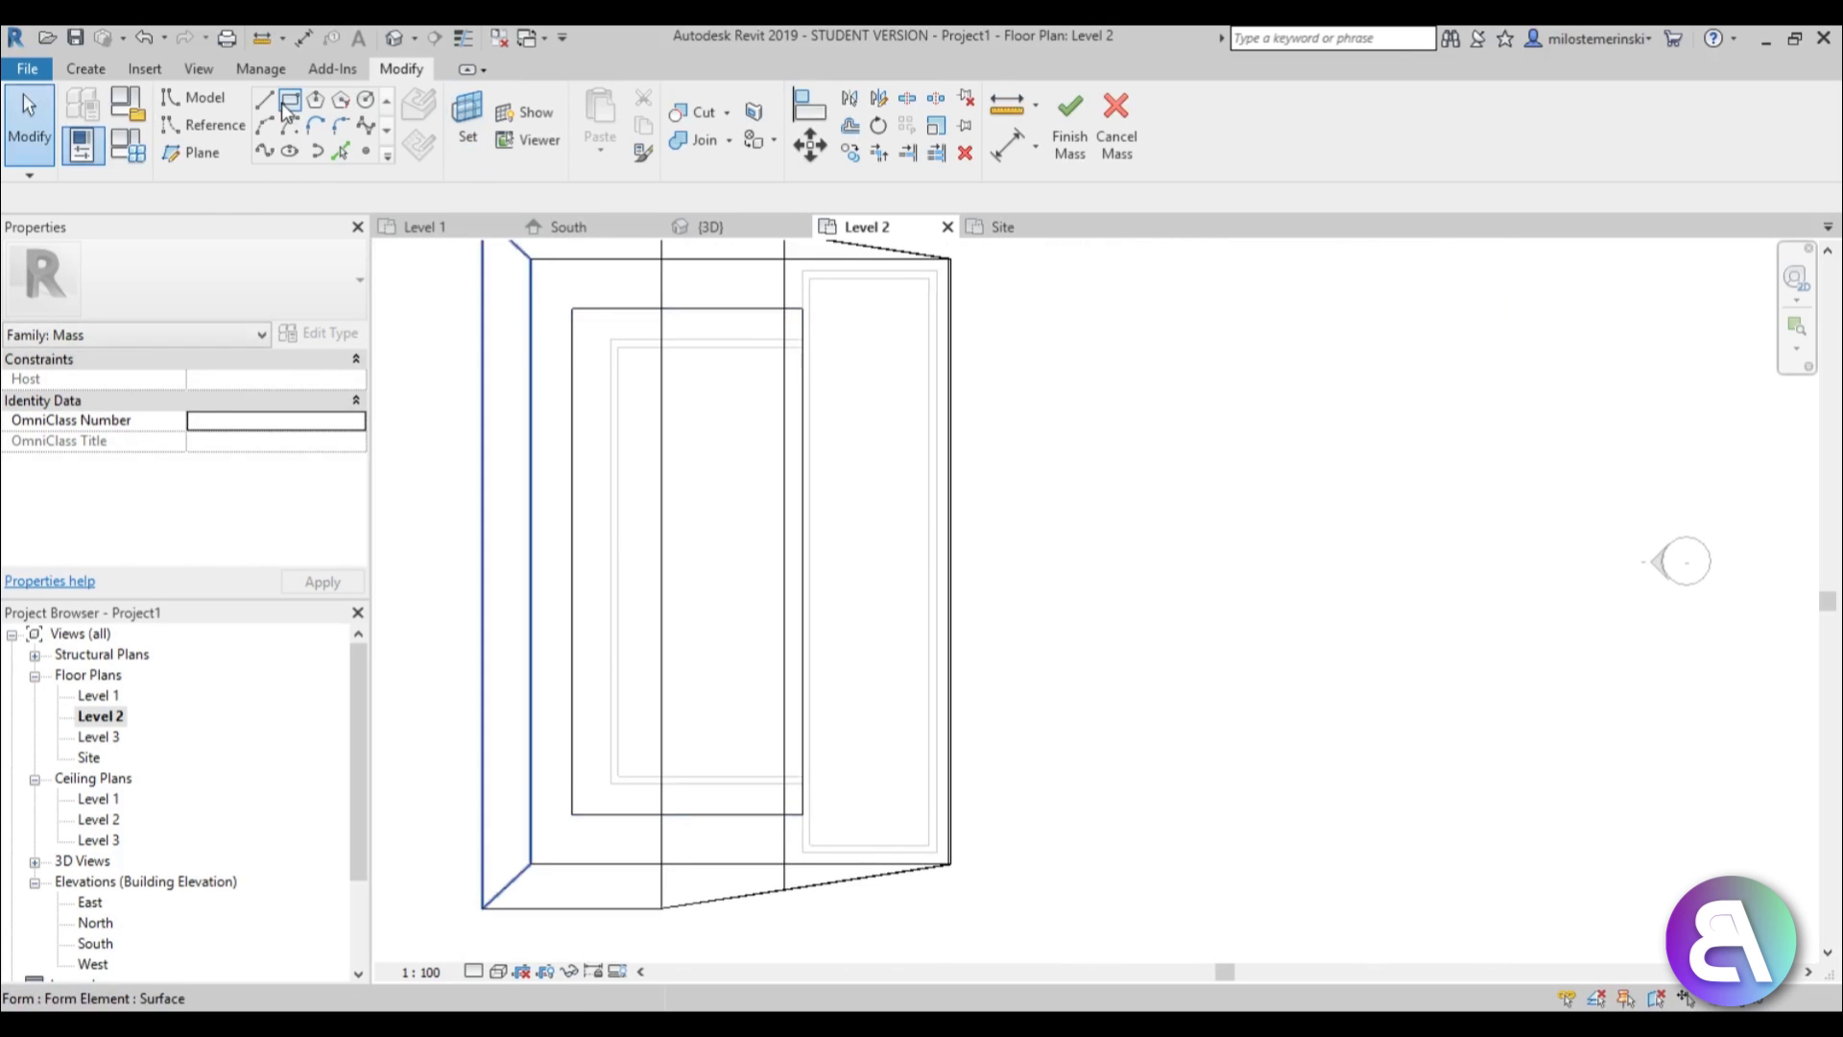
Sketch a rectangle of model lines along the inner faces of the smaller block's low walls.
left_click(289, 100)
scroll(588, 306, "up", 3)
left_click(654, 400)
scroll(822, 718, "down", 2)
middle_click_drag(827, 720, 784, 426)
left_click(957, 754)
scroll(936, 734, "down", 2)
key("Escape")
key("Escape")
scroll(938, 473, "up", 3)
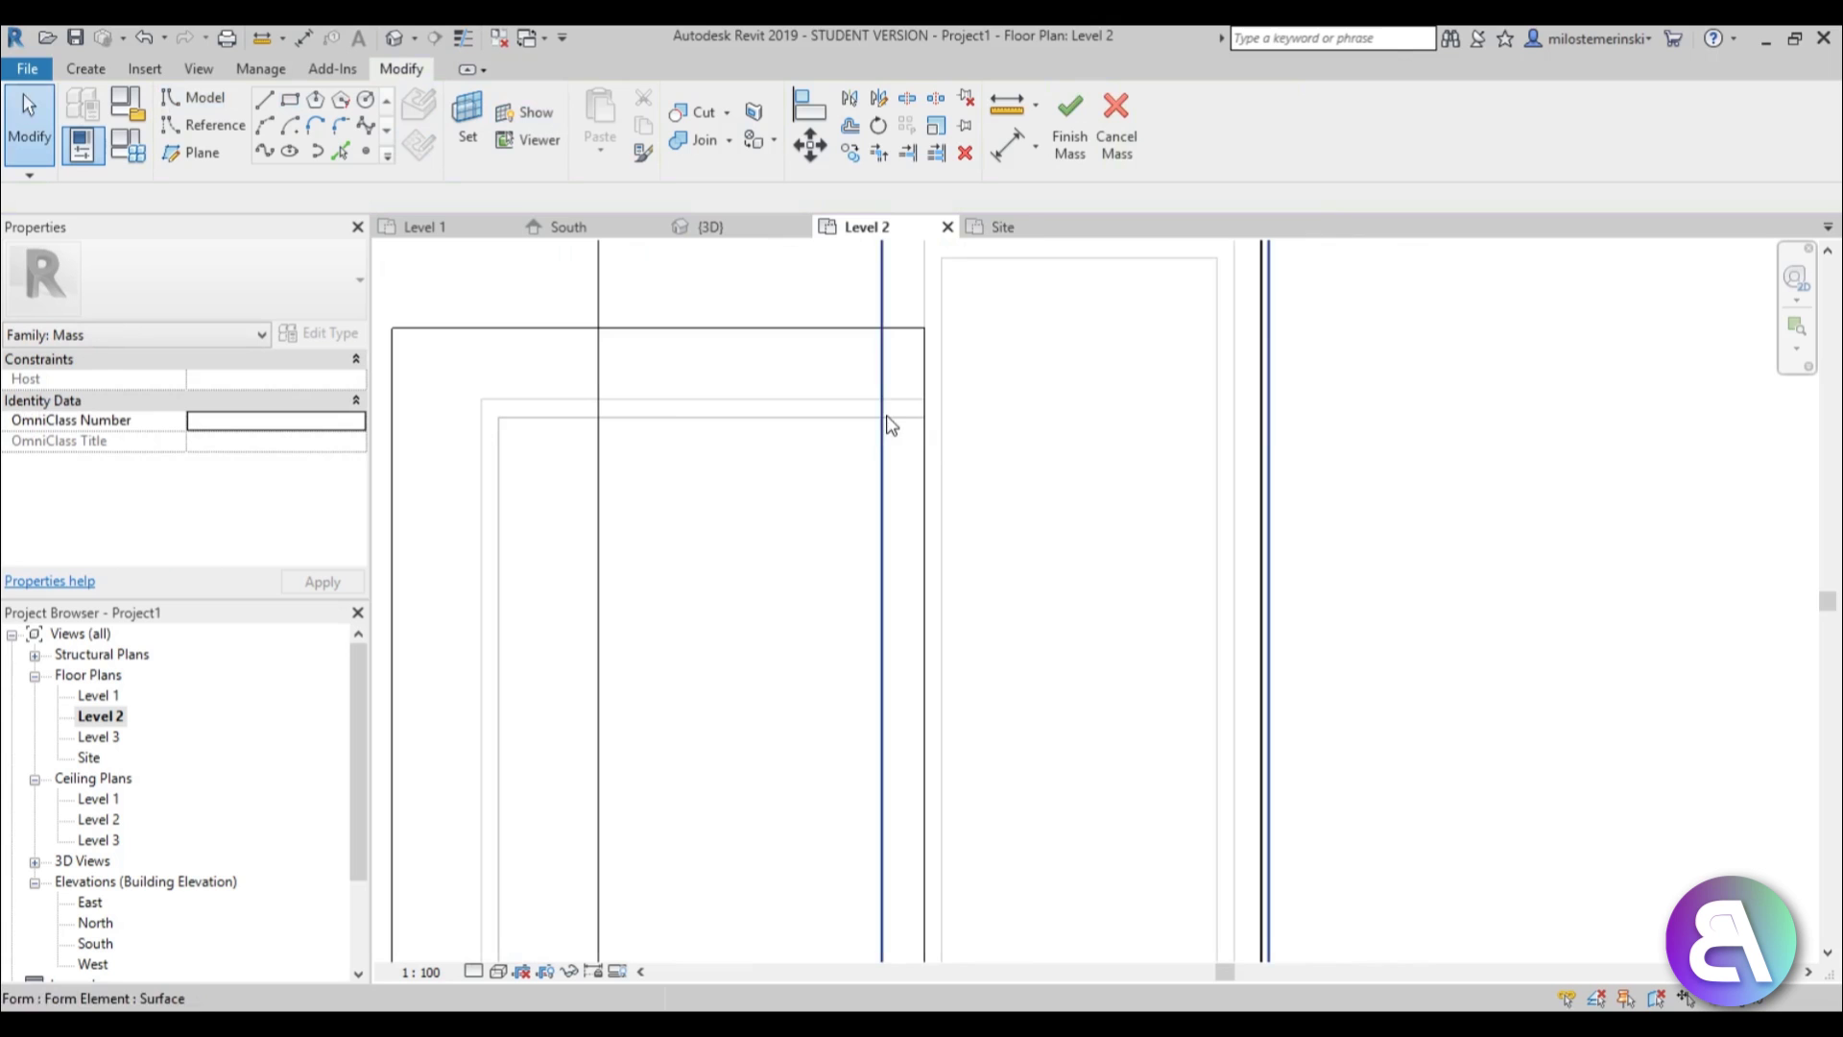
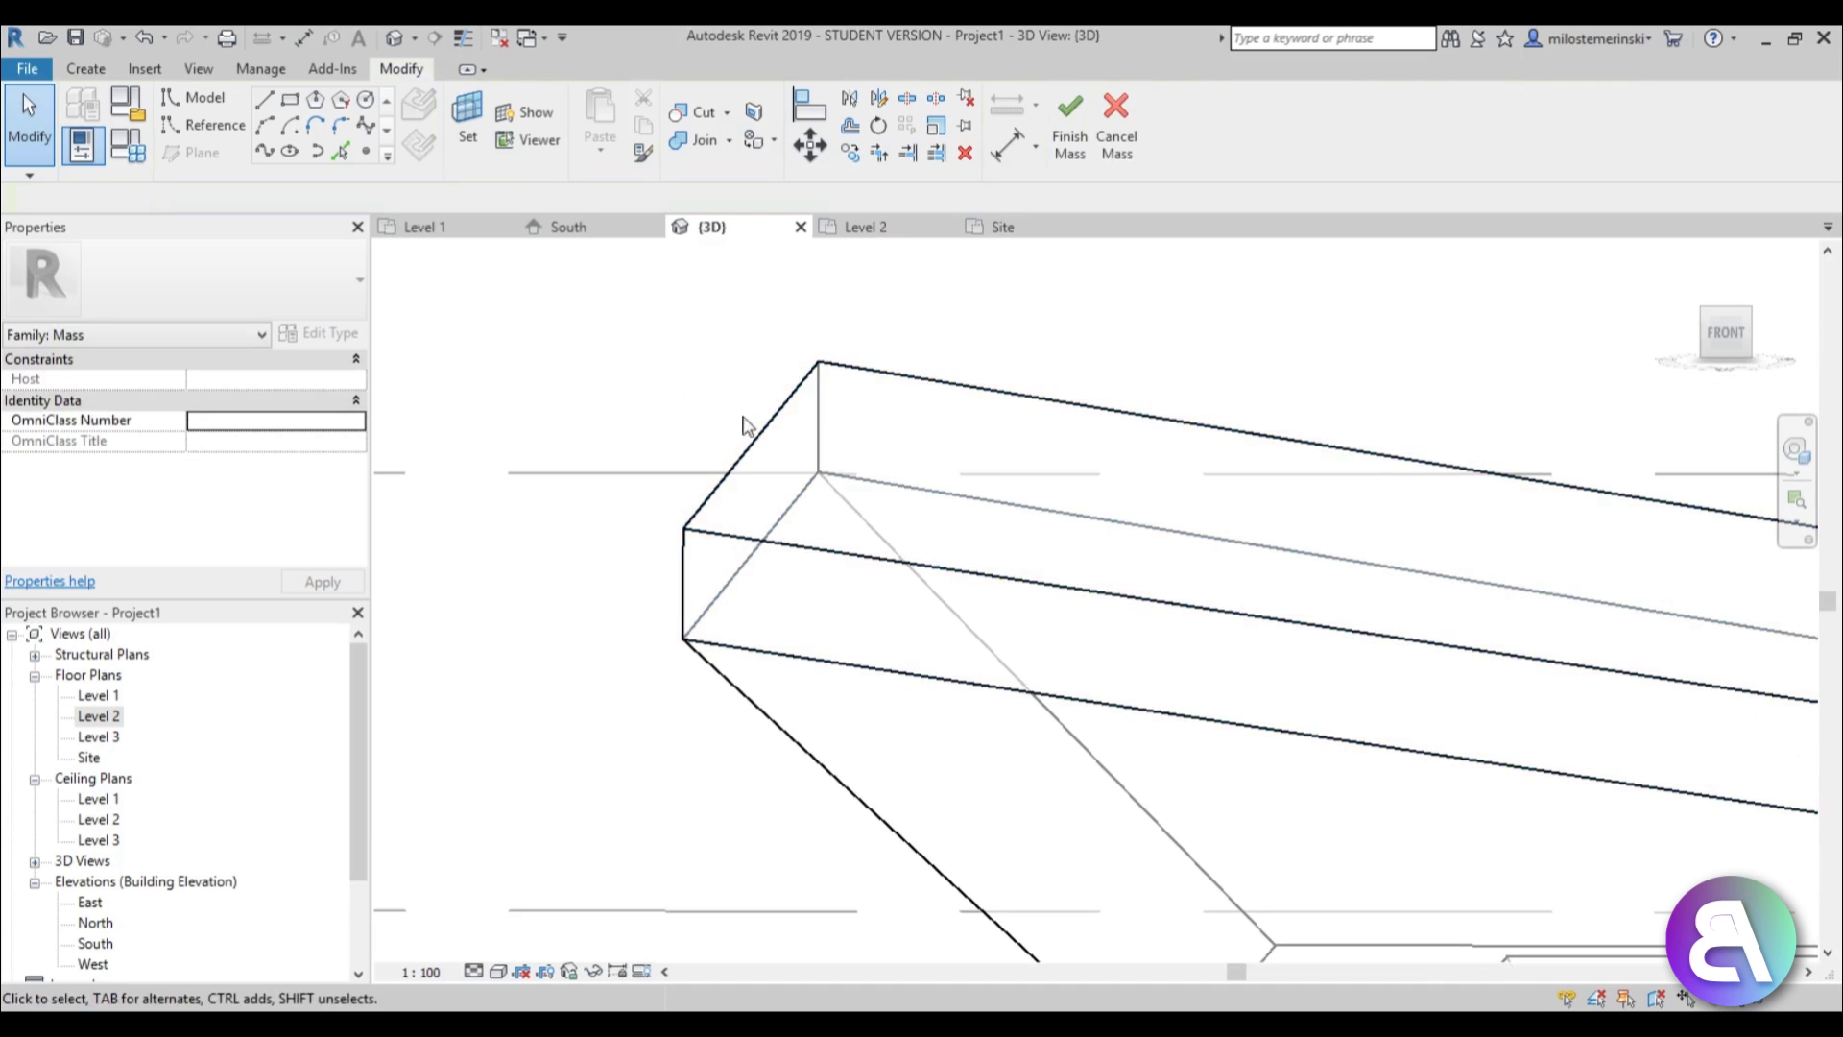
Try to slant the roof's fascia outward by moving the upper edges at its two ends.
left_click(761, 430)
scroll(740, 429, "up", 2)
left_click_drag(709, 451, 693, 448)
scroll(468, 383, "down", 3)
scroll(468, 392, "down", 3)
middle_click_drag(944, 545, 843, 552)
scroll(1221, 537, "up", 3)
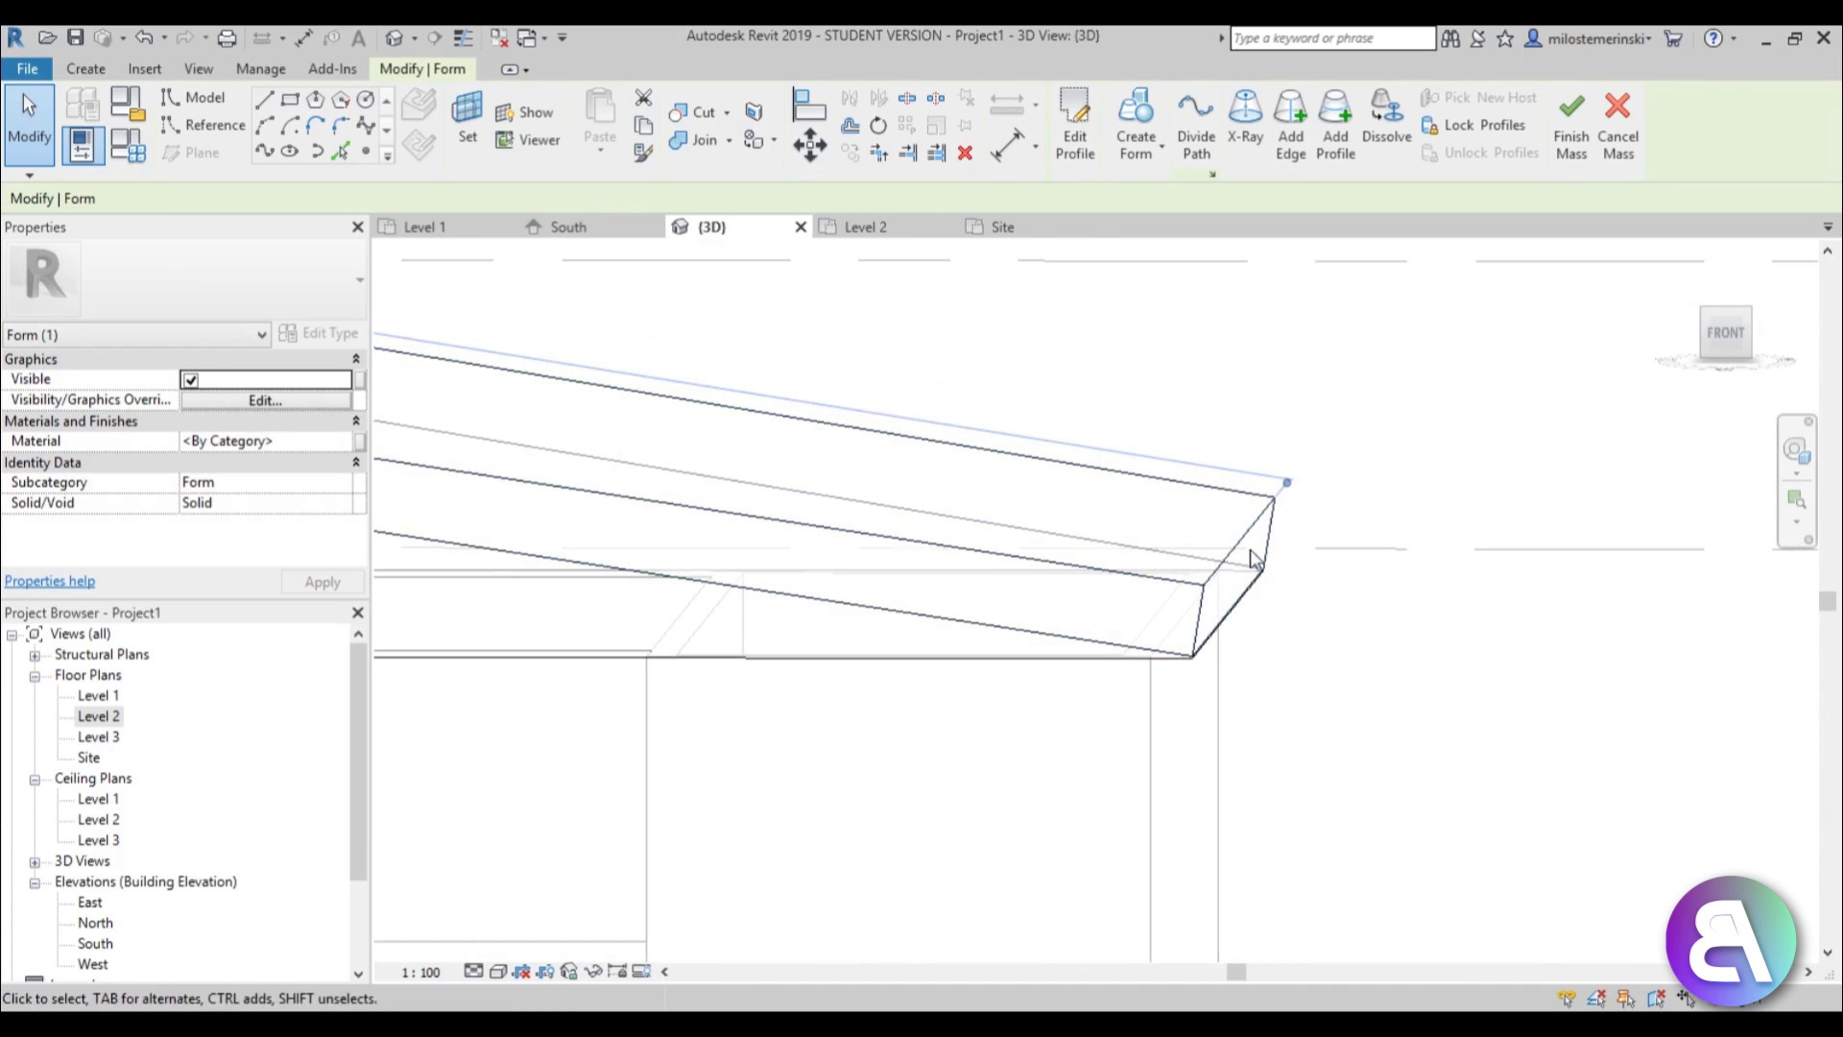
left_click(1244, 556)
scroll(1244, 556, "up", 2)
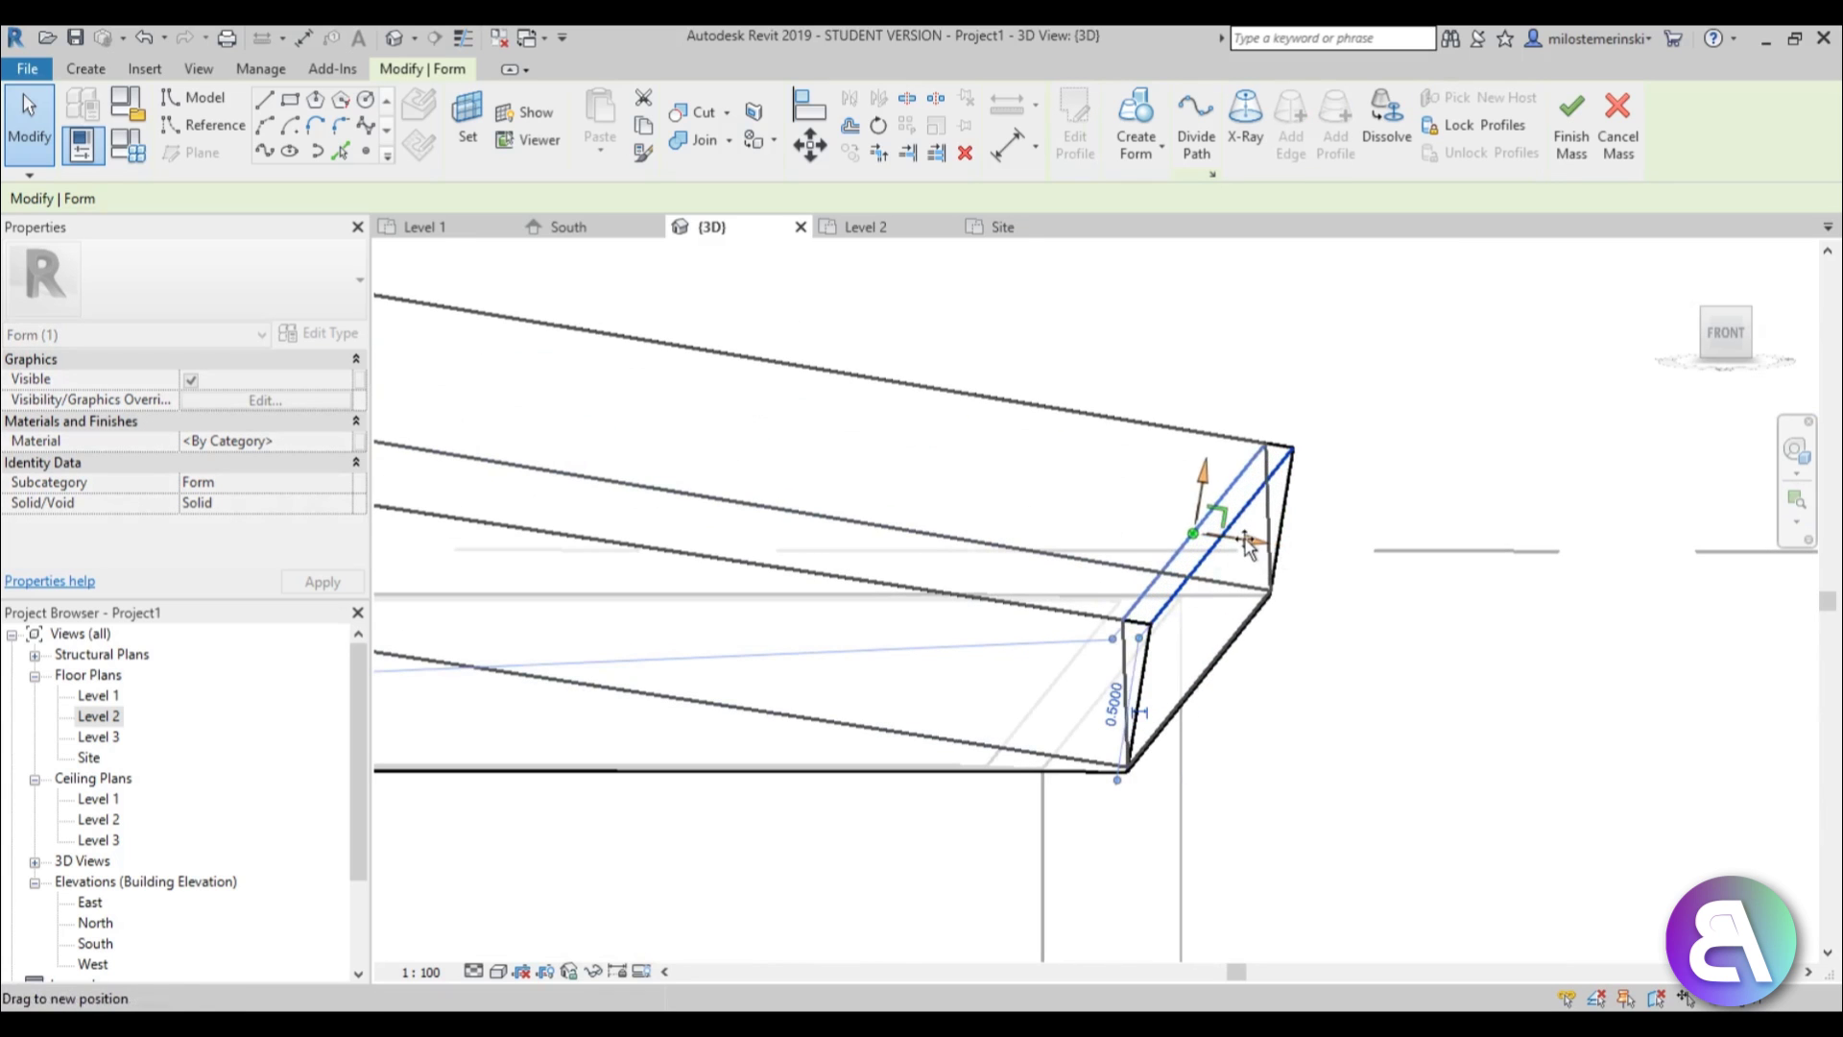
left_click(1277, 575)
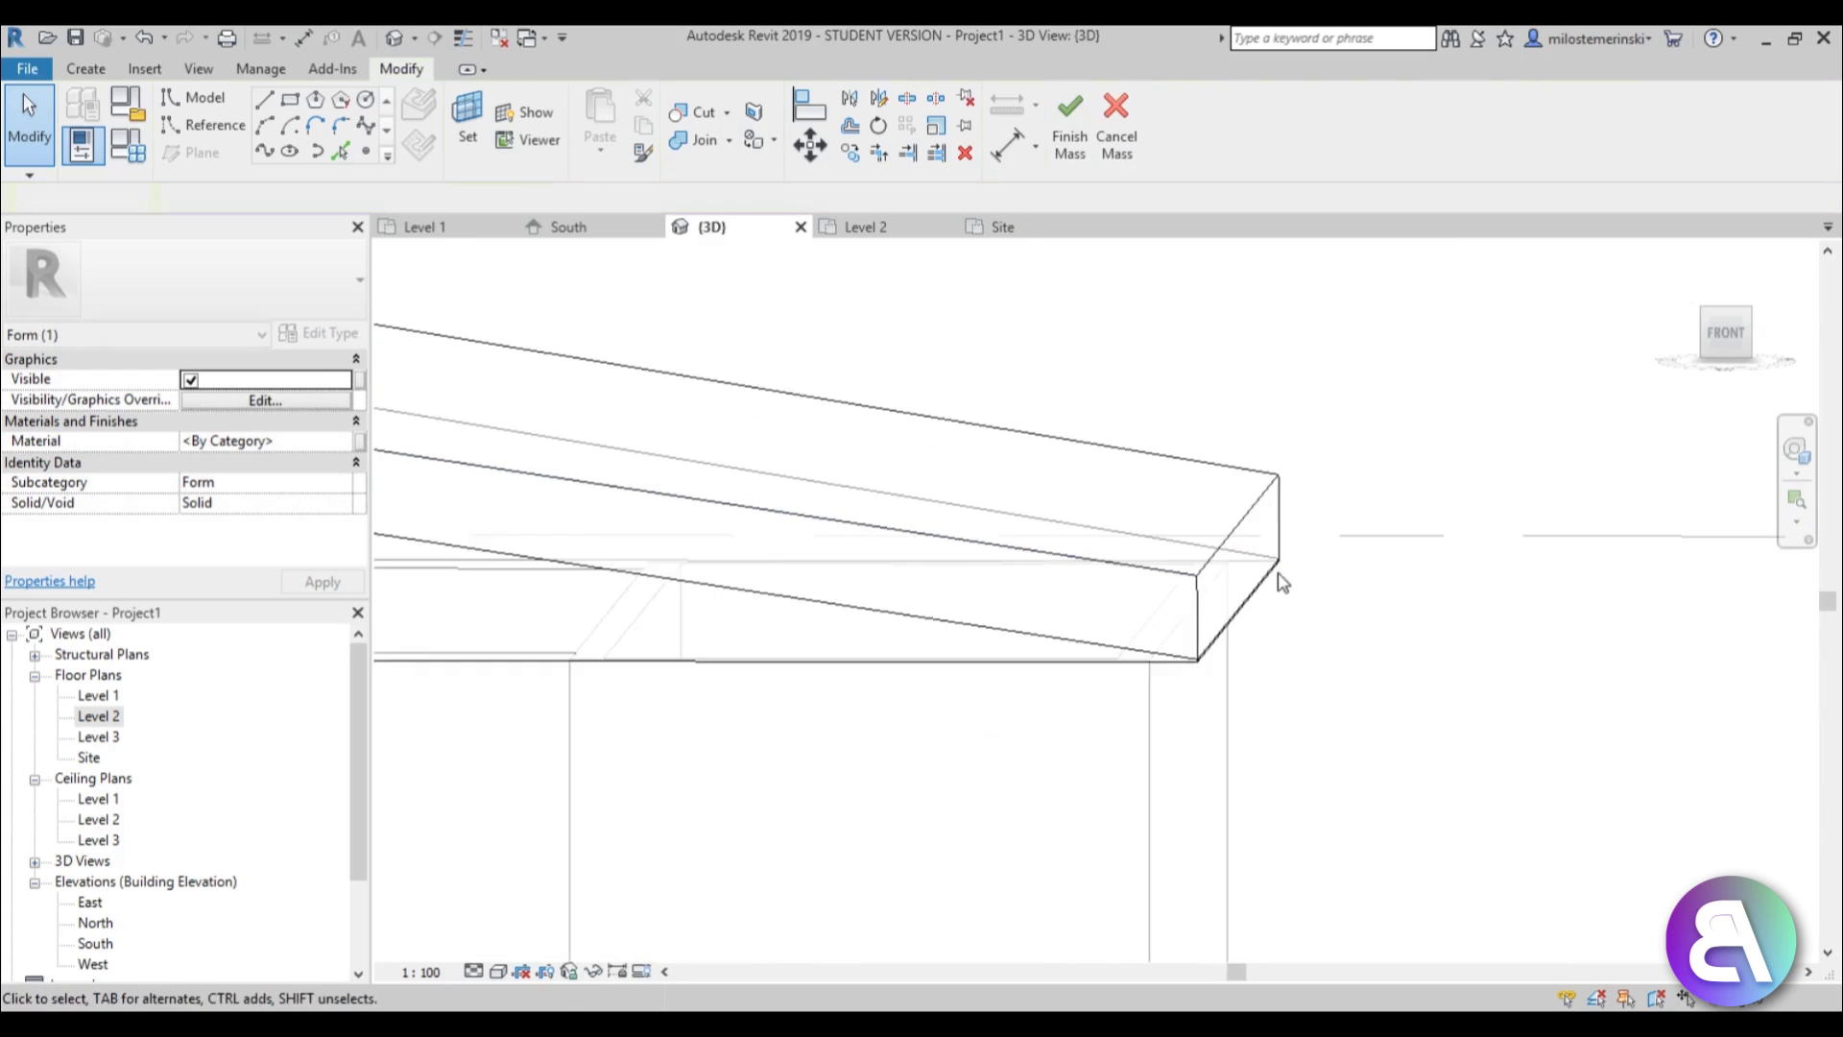
Finish the in-place roof mass and return to the project.
middle_click_drag(1276, 576, 1368, 655, "shift")
scroll(1363, 645, "down", 3)
middle_click_drag(1225, 635, 924, 447)
middle_click_drag(851, 745, 827, 510, "shift")
scroll(755, 614, "up", 3)
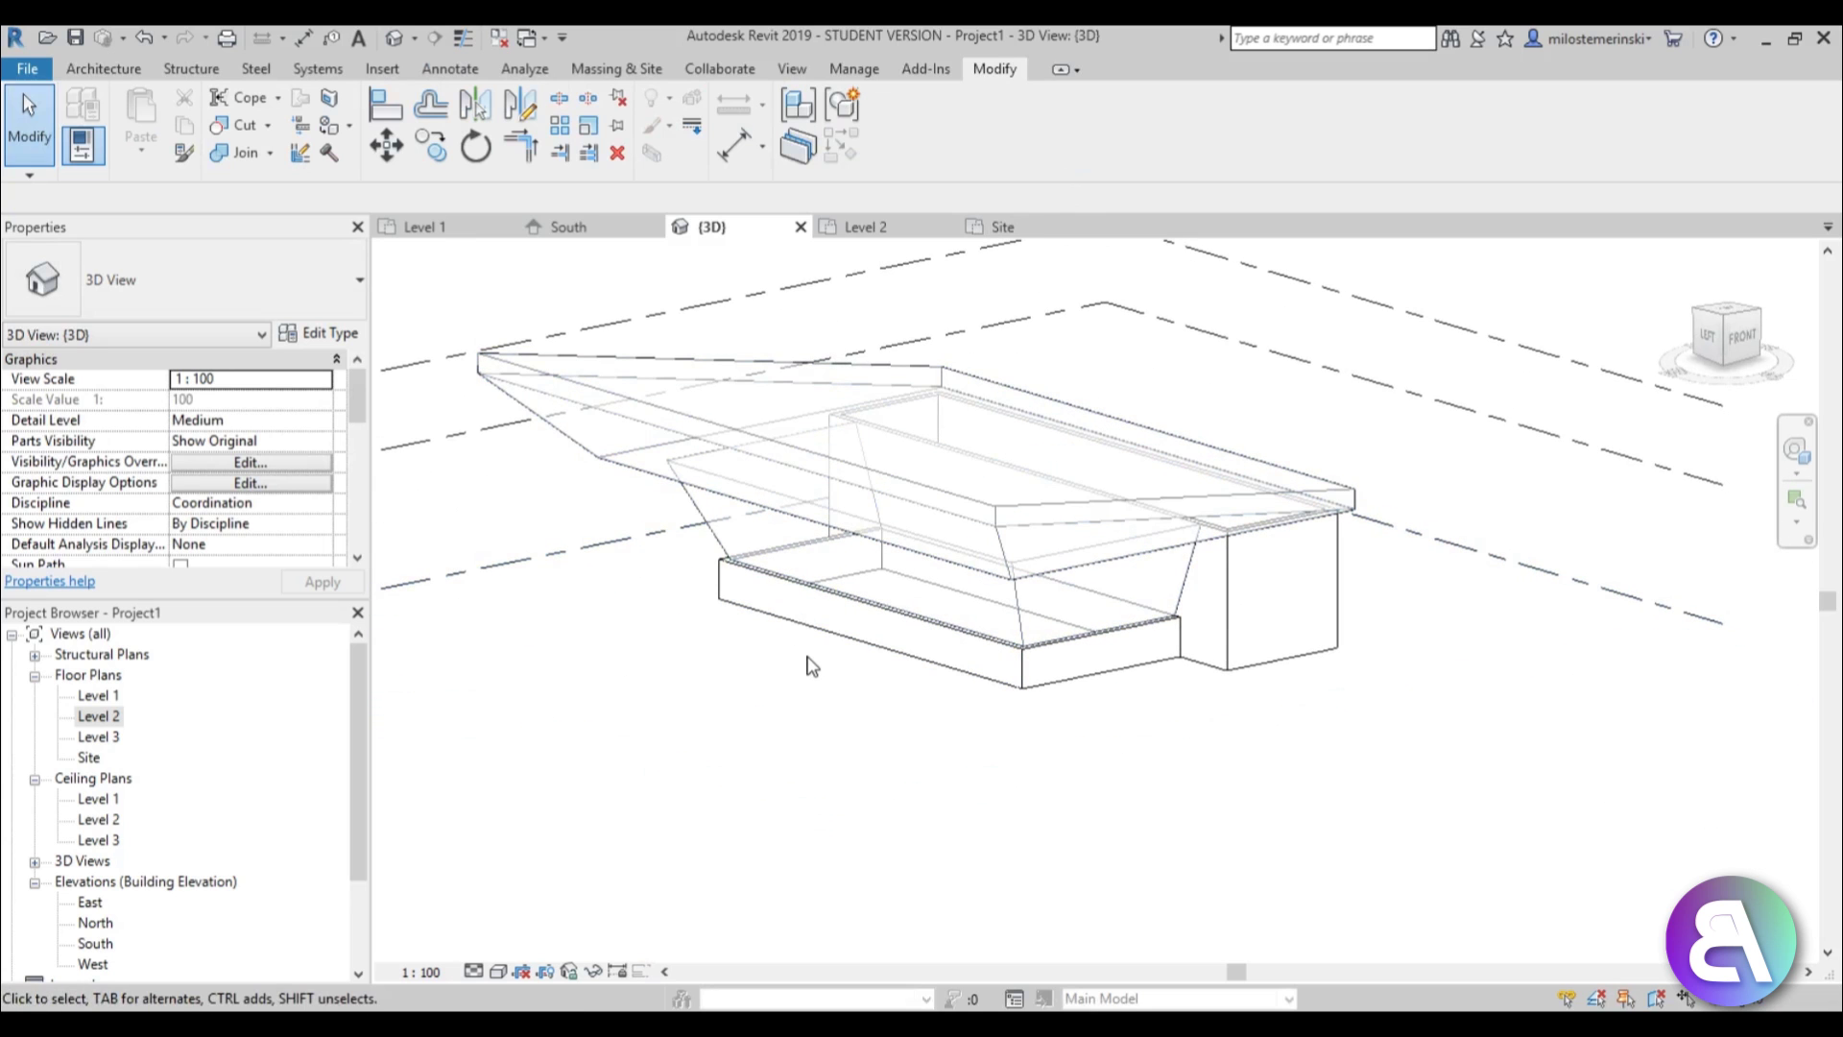
Start a curtain system by face and set its type's Grid 1 spacing to 1 and Grid 2 spacing to 5.
middle_click_drag(810, 667, 814, 544, "shift")
scroll(1077, 587, "up", 3)
middle_click_drag(909, 628, 1194, 707)
left_click(101, 70)
left_click(590, 70)
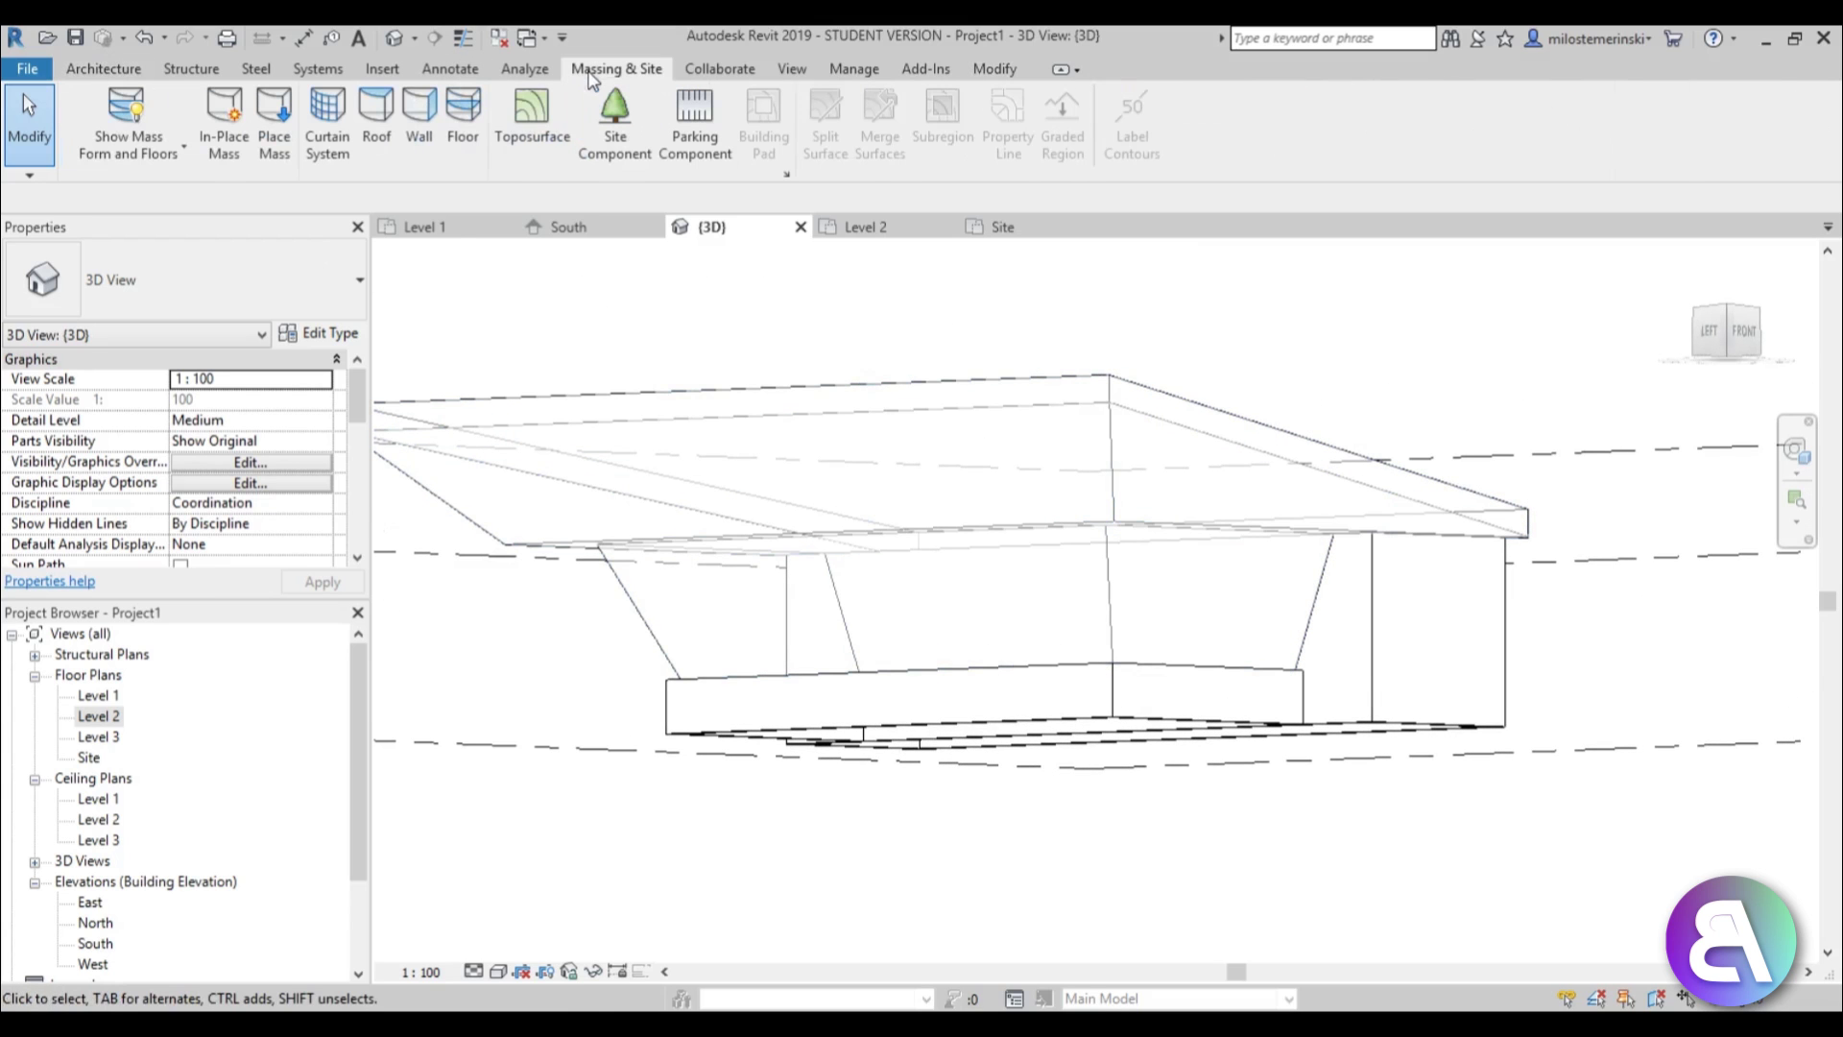
left_click(351, 165)
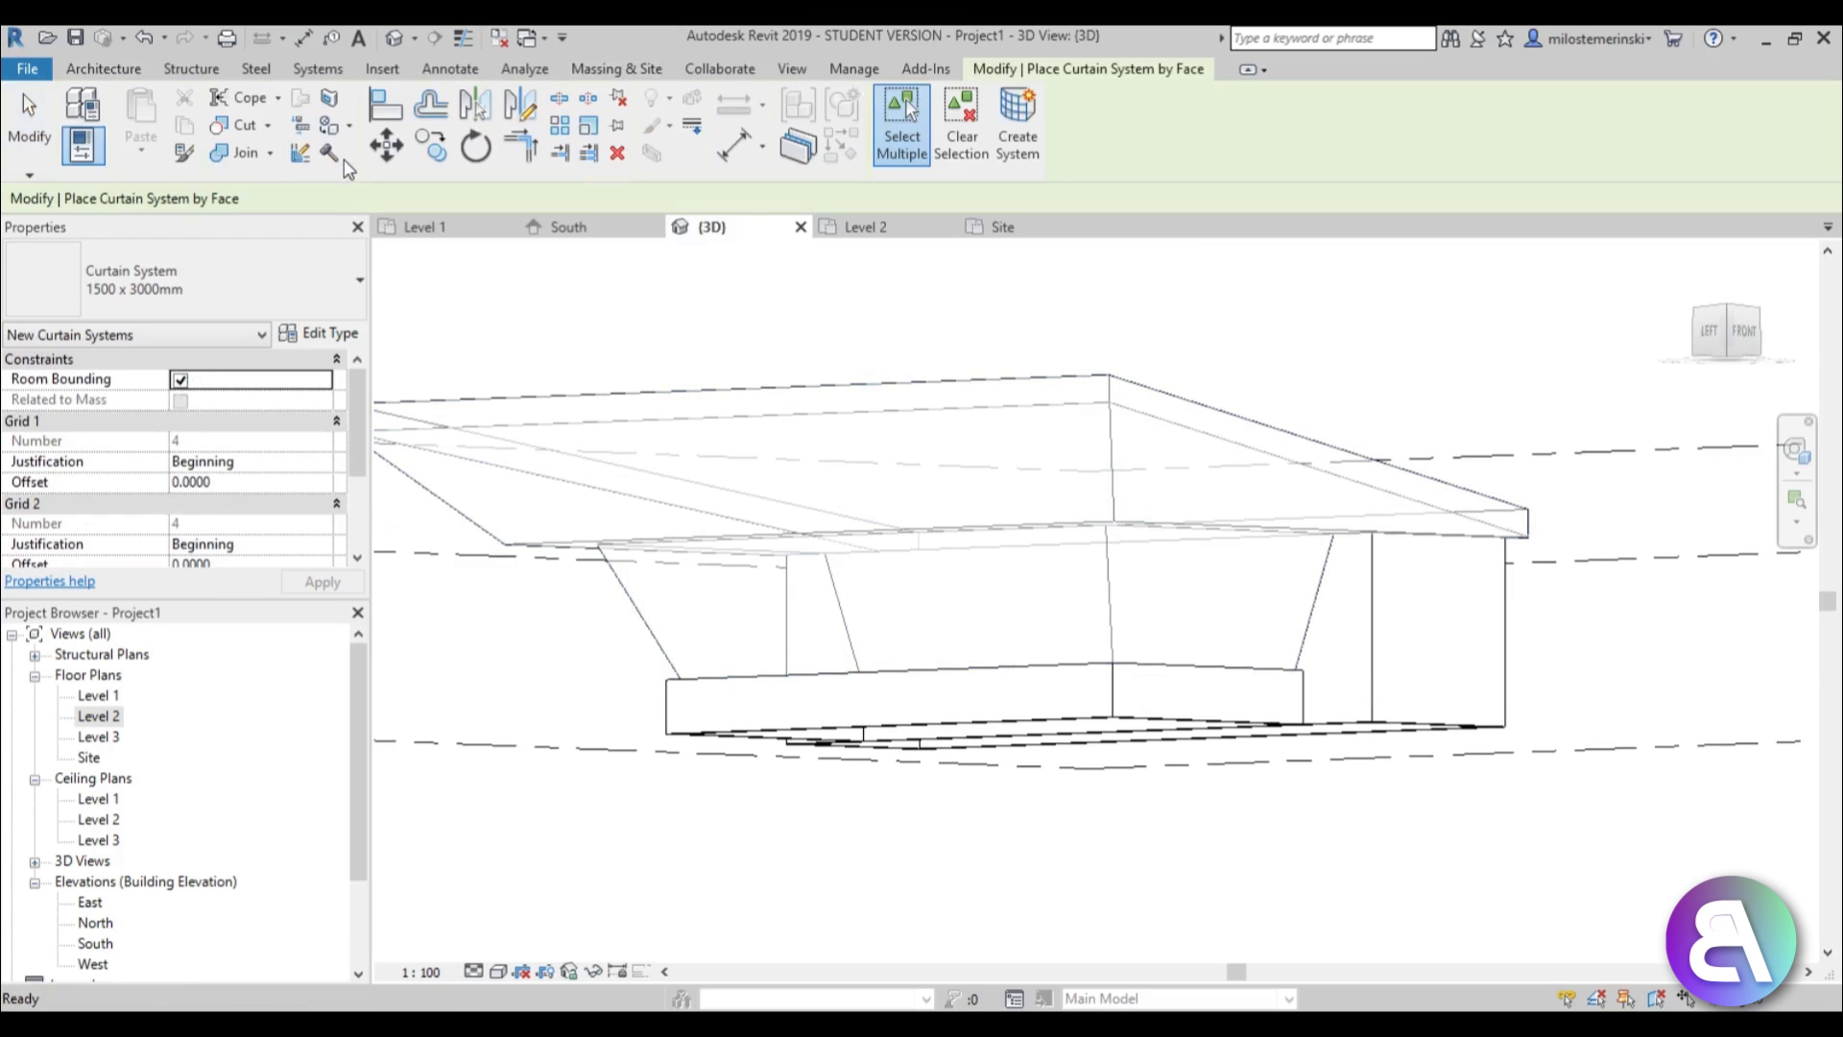
left_click(321, 336)
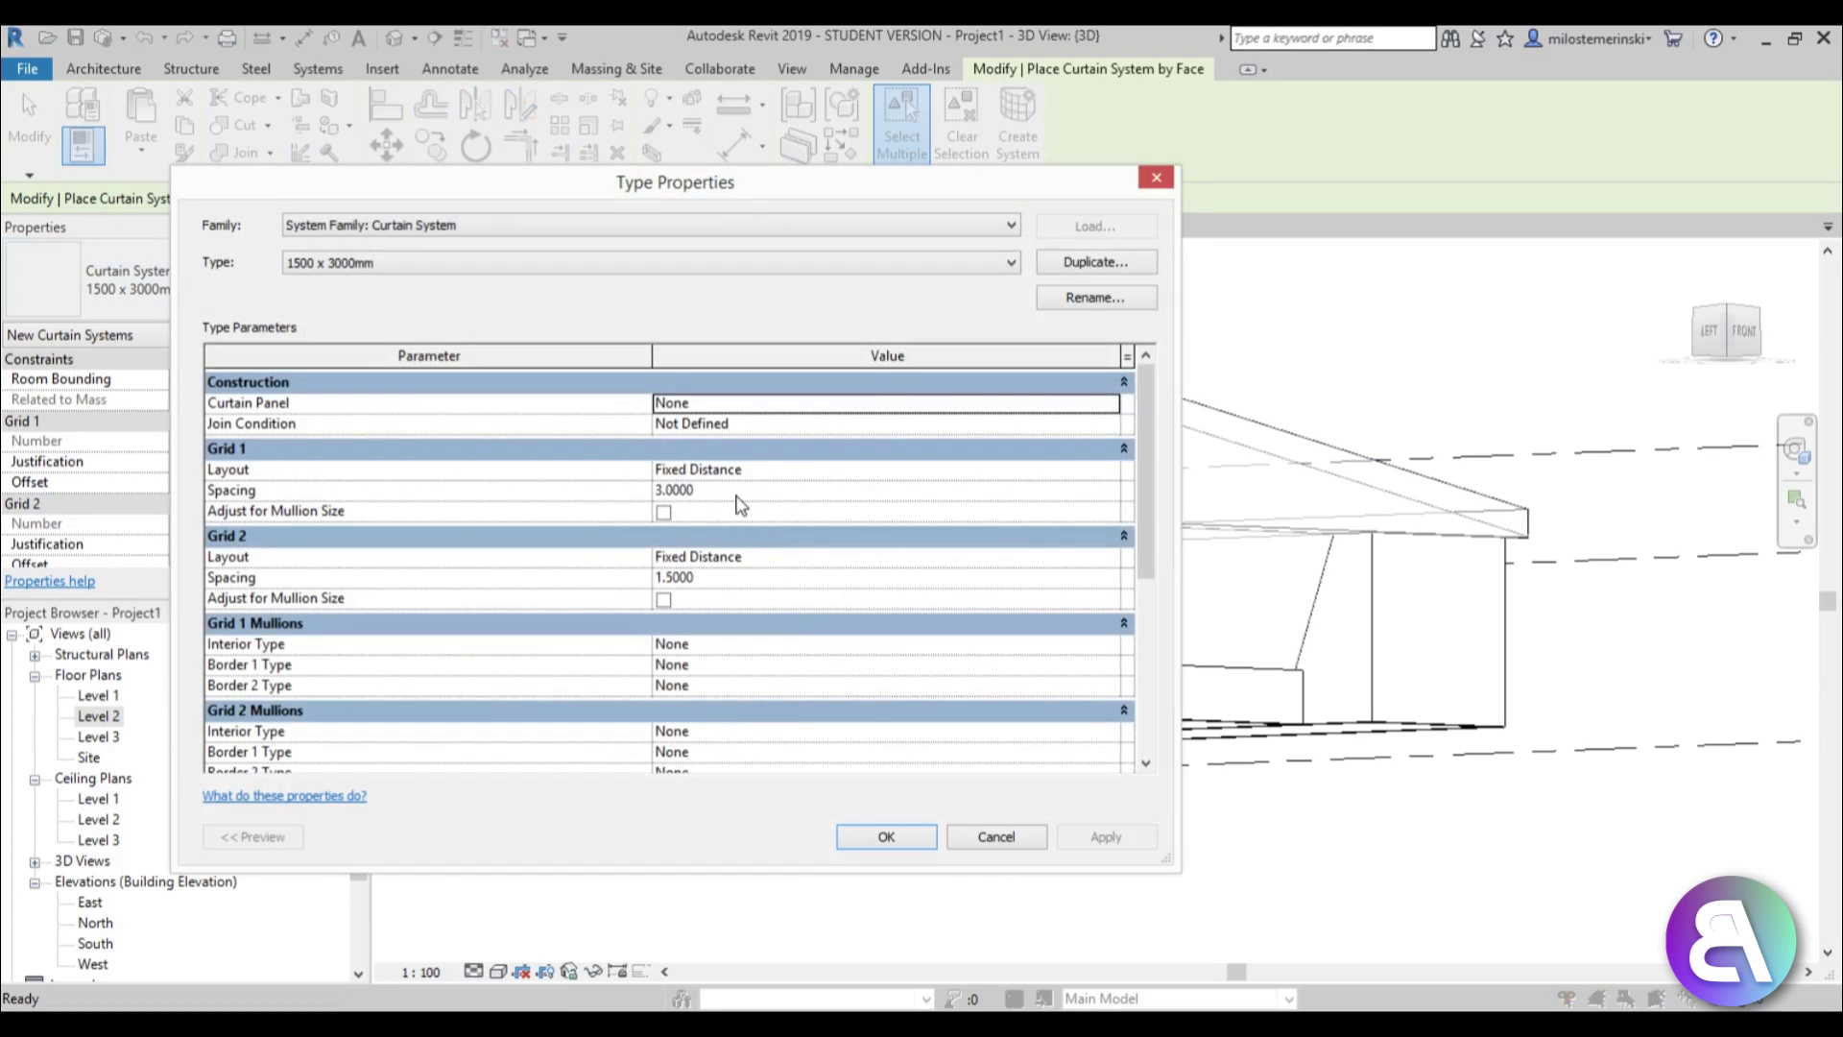
left_click(738, 491)
type("1")
key("Return")
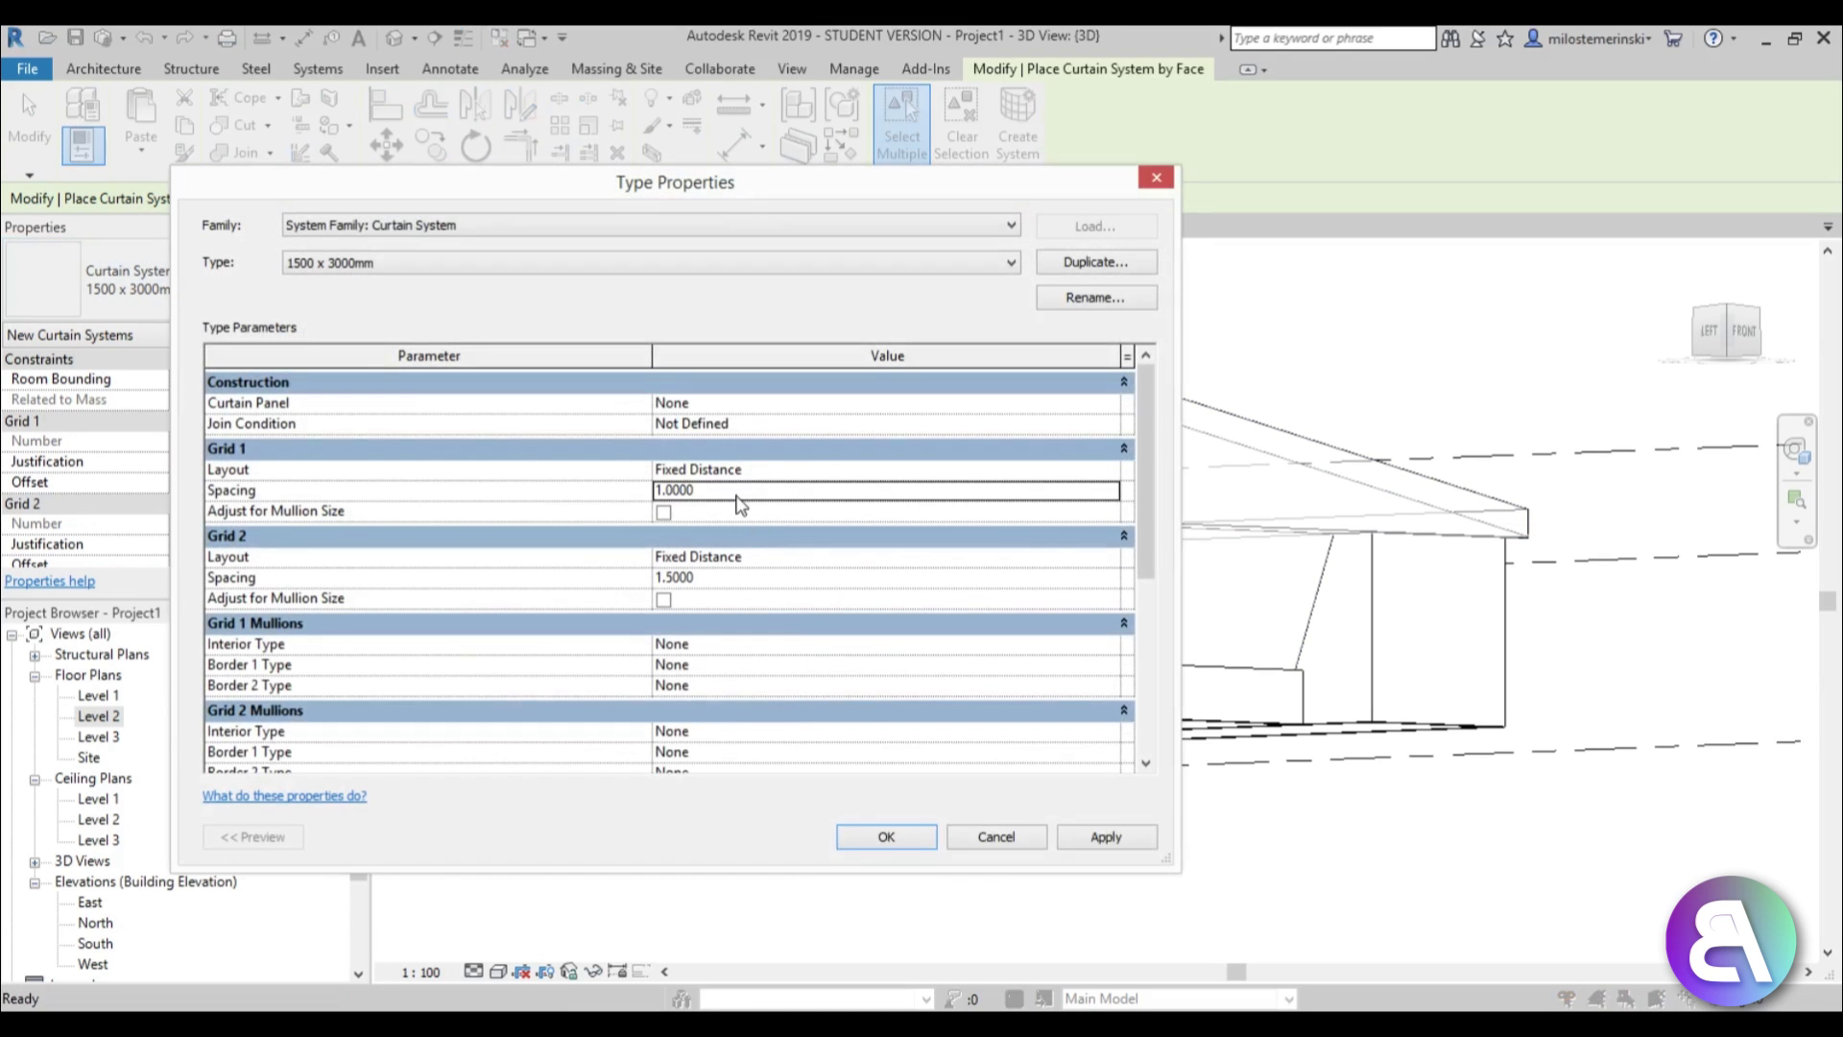
left_click(734, 579)
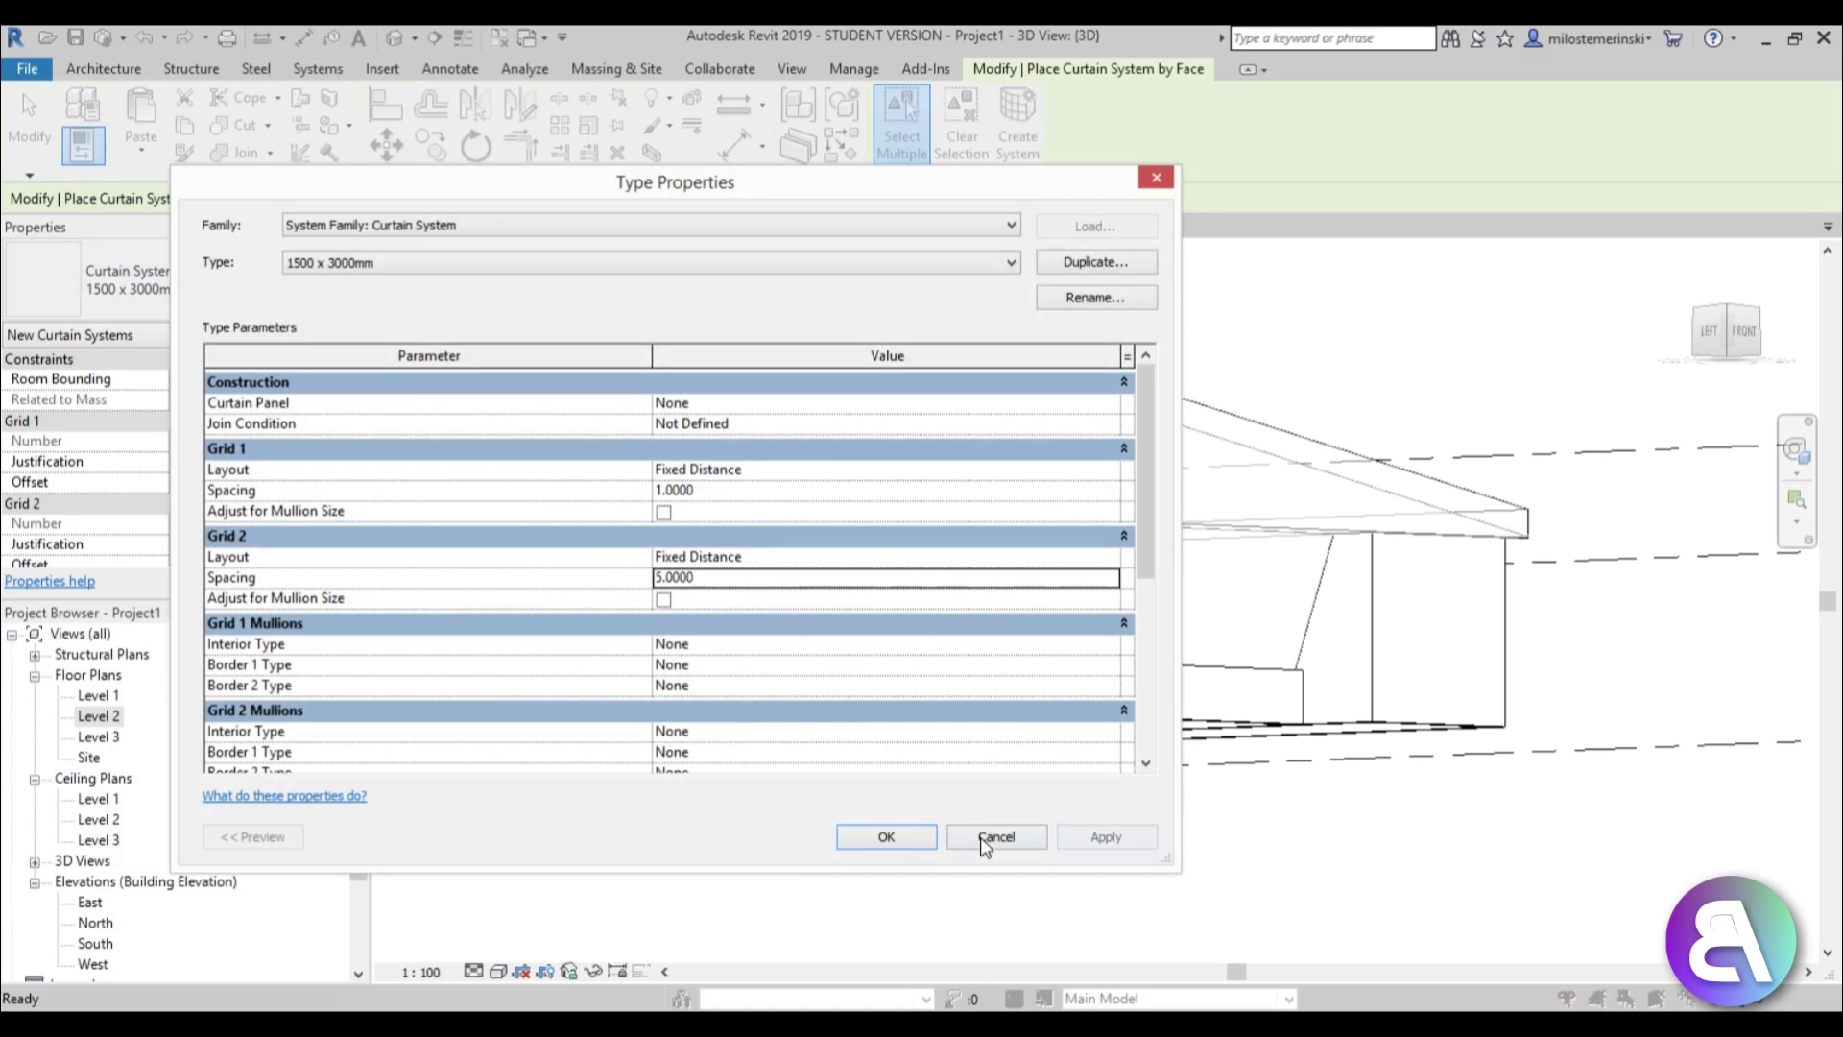
left_click(885, 836)
Create the curtain system on the three sloped mass faces between the low walls and the roof.
left_click(1291, 628)
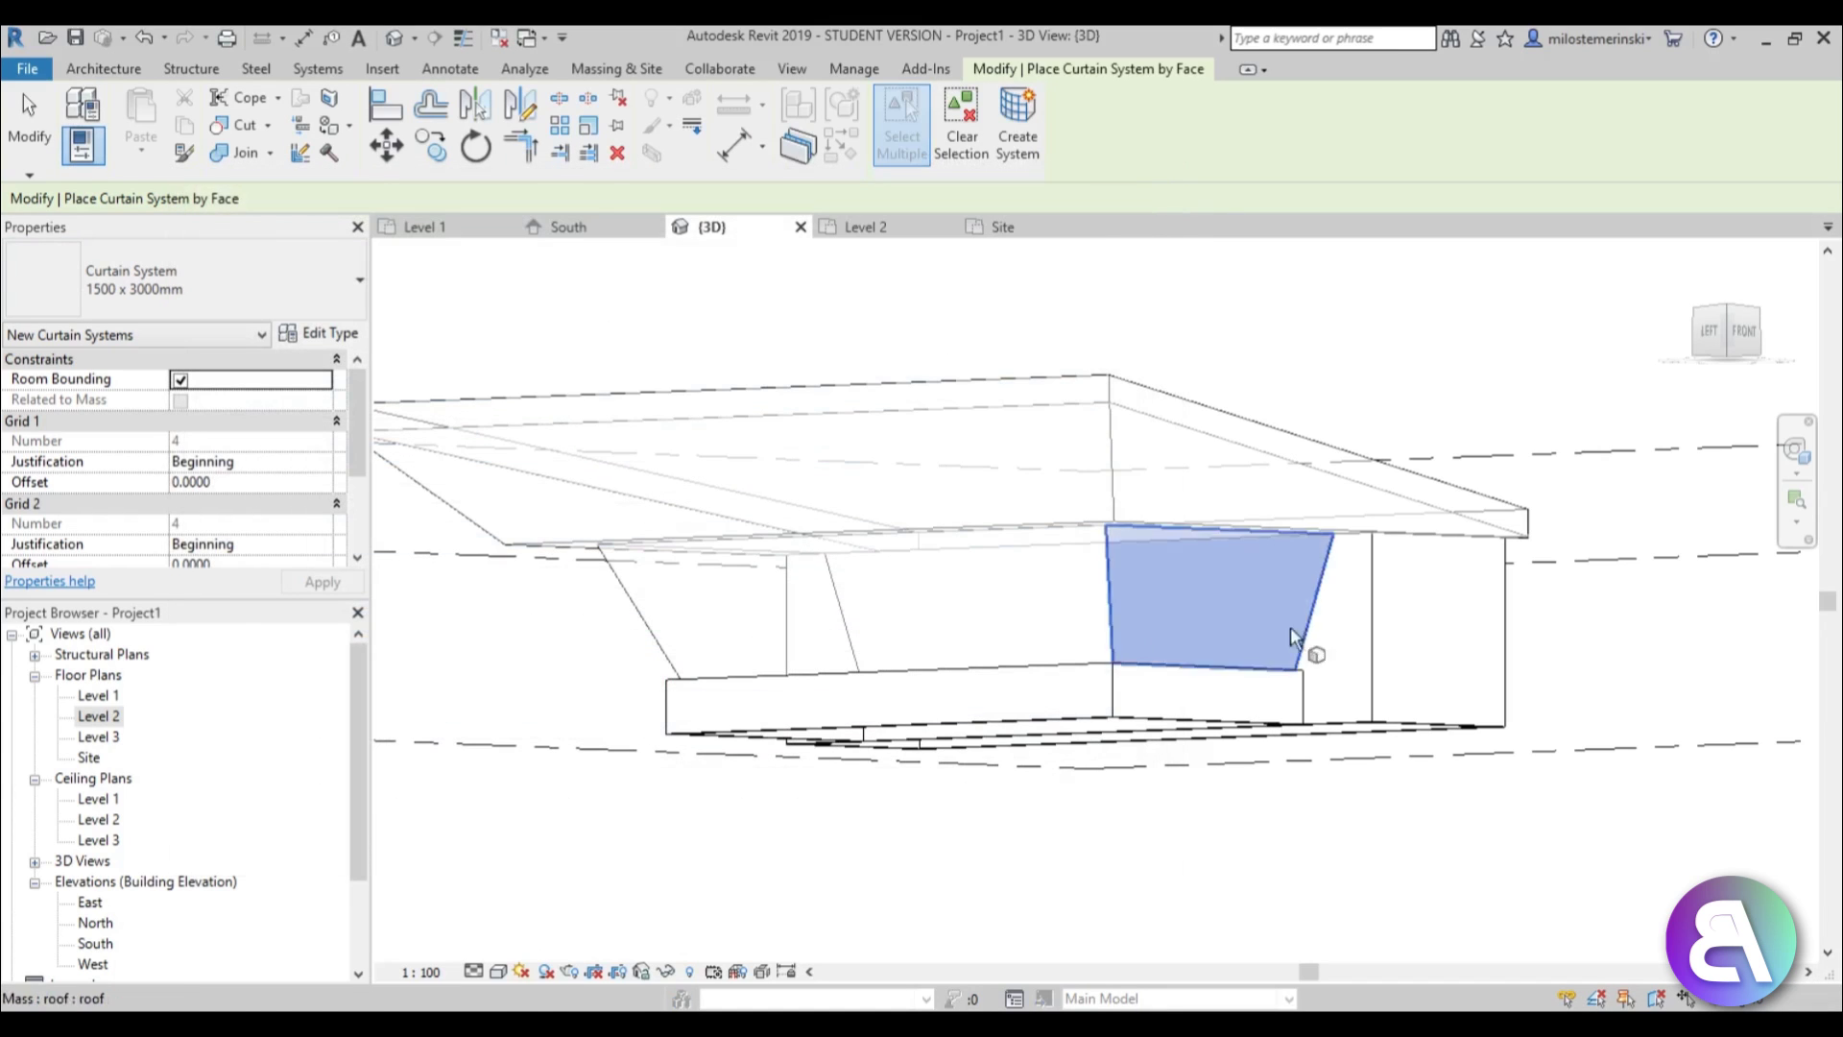
left_click(864, 664)
mouse_move(864, 664)
middle_mouse_down("shift")
mouse_move(1181, 649)
mouse_move(892, 660)
middle_mouse_up("shift")
scroll(795, 641, "up", 3)
left_click(757, 643)
middle_click_drag(1110, 666, 691, 662, "shift")
left_click(1018, 125)
middle_click_drag(999, 280, 1128, 598, "shift")
scroll(1191, 600, "up", 3)
scroll(1067, 547, "down", 2)
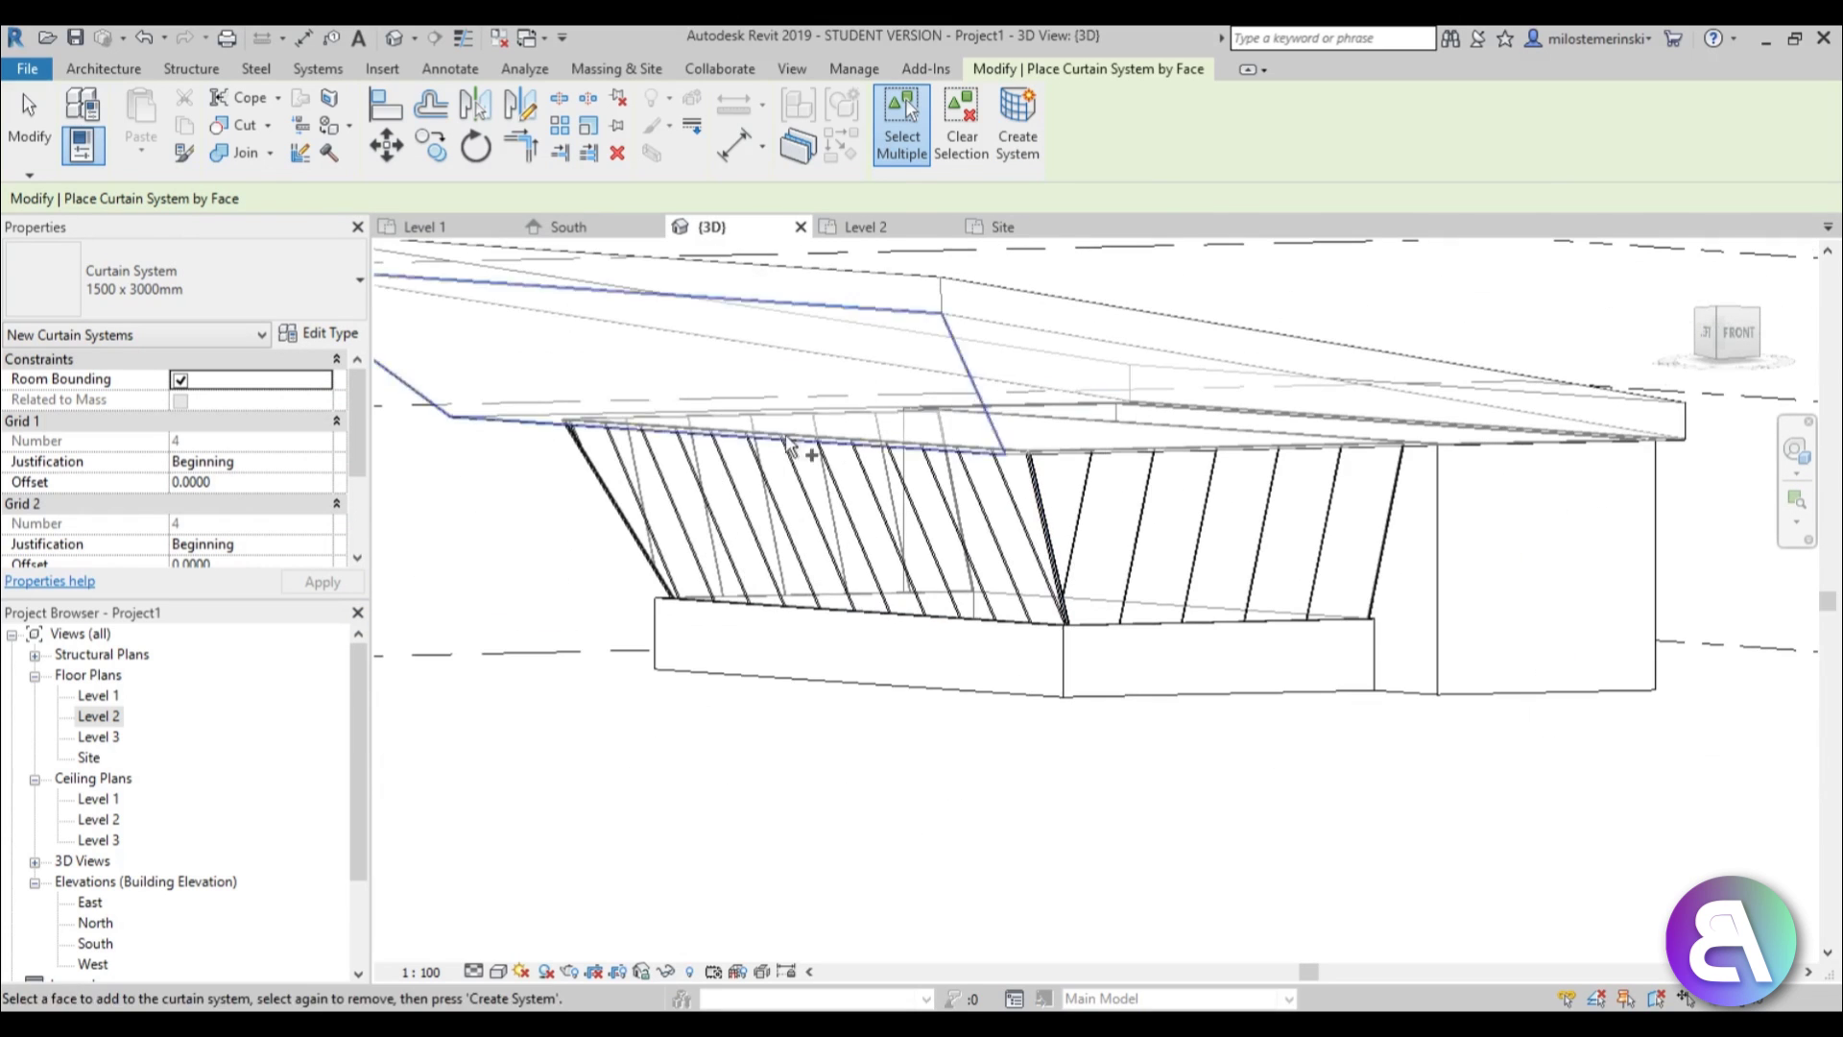
left_click(44, 131)
scroll(723, 509, "down", 2)
middle_click_drag(749, 514, 781, 596, "shift")
scroll(918, 501, "up", 2)
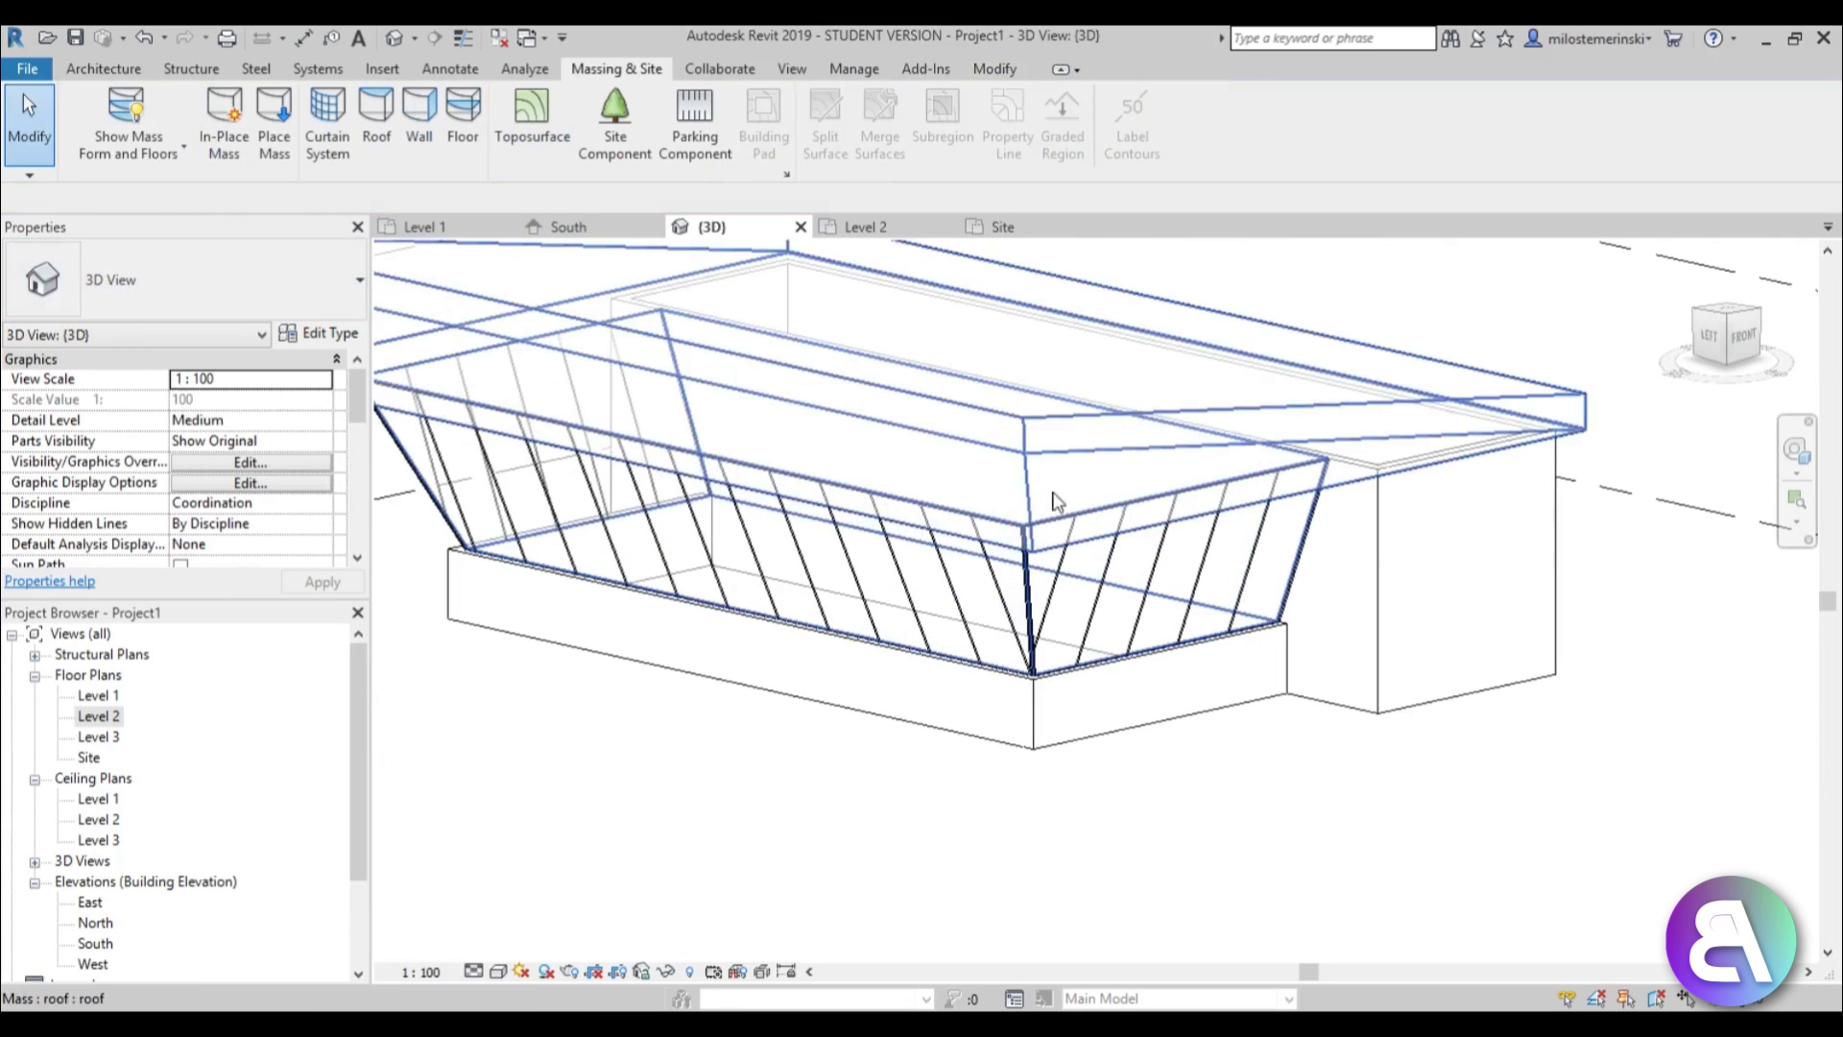
scroll(1316, 415, "down", 2)
middle_click_drag(1316, 415, 1211, 418, "shift")
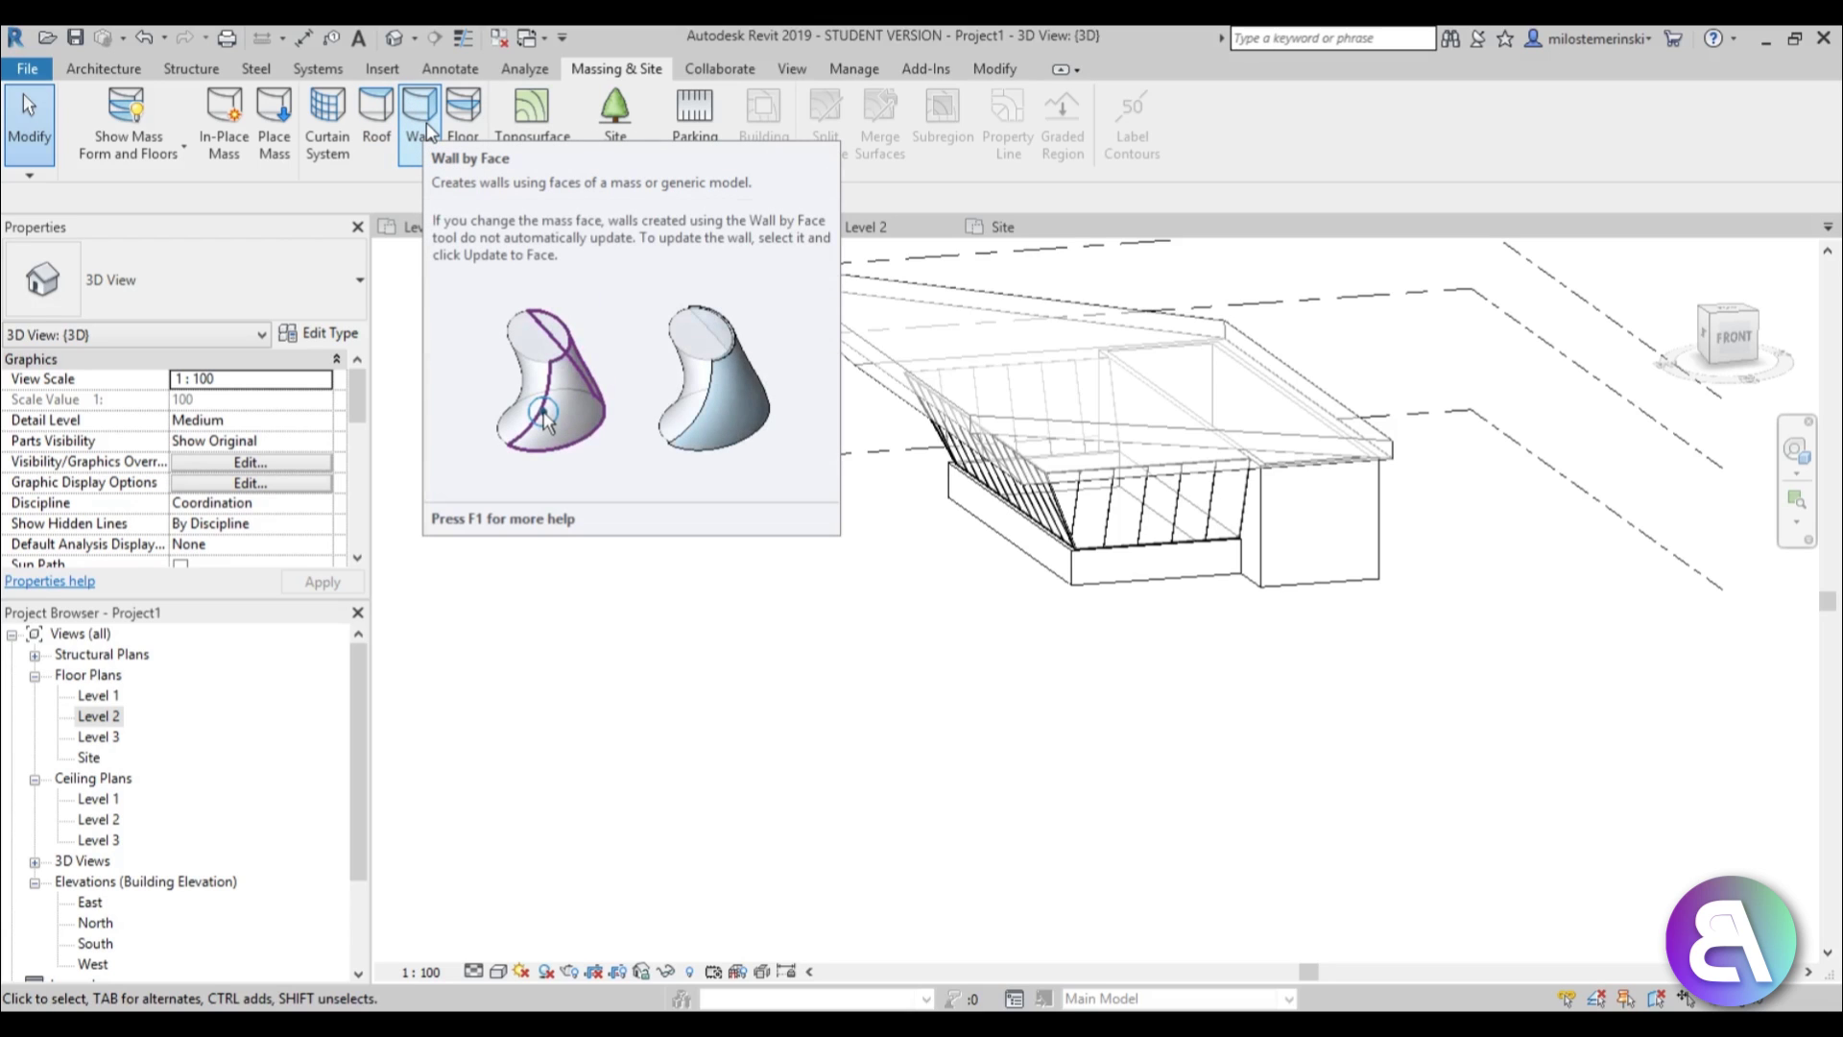
left_click(134, 65)
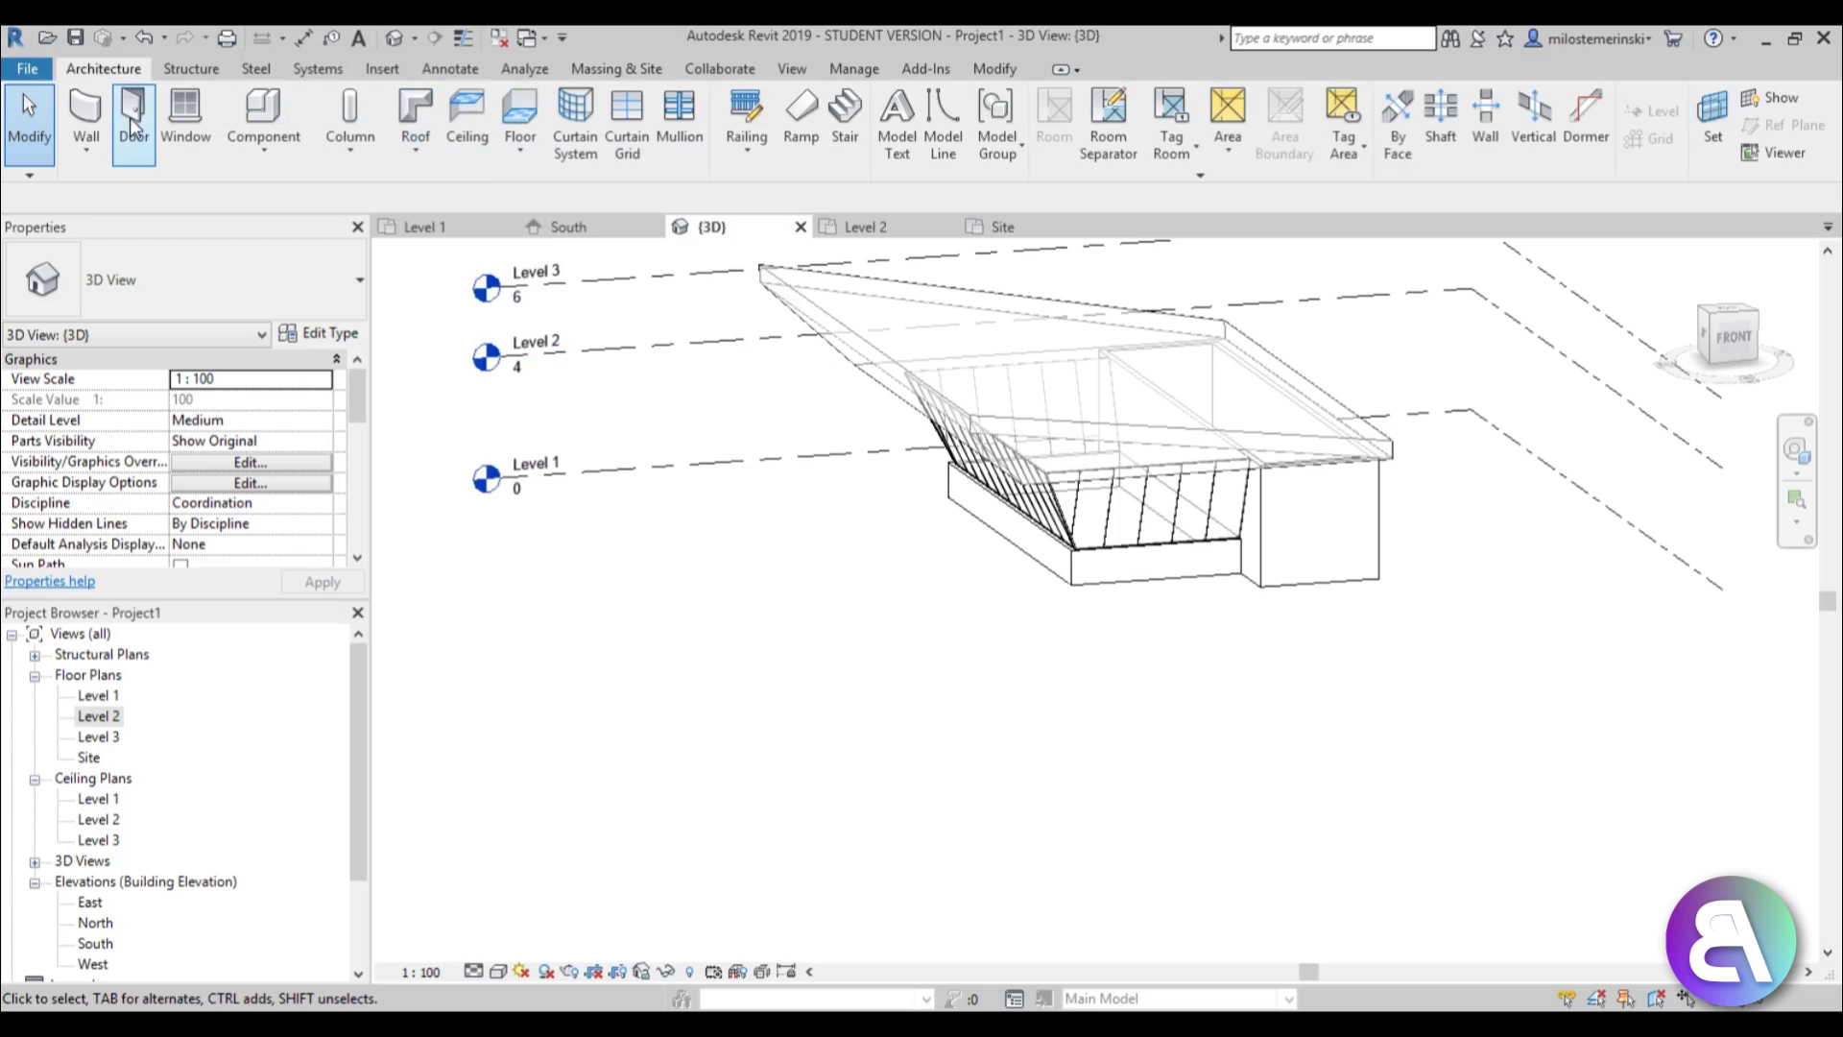
Start a wall and duplicate the Generic - 200mm wall type under the name "roof".
left_click(84, 116)
left_click(312, 333)
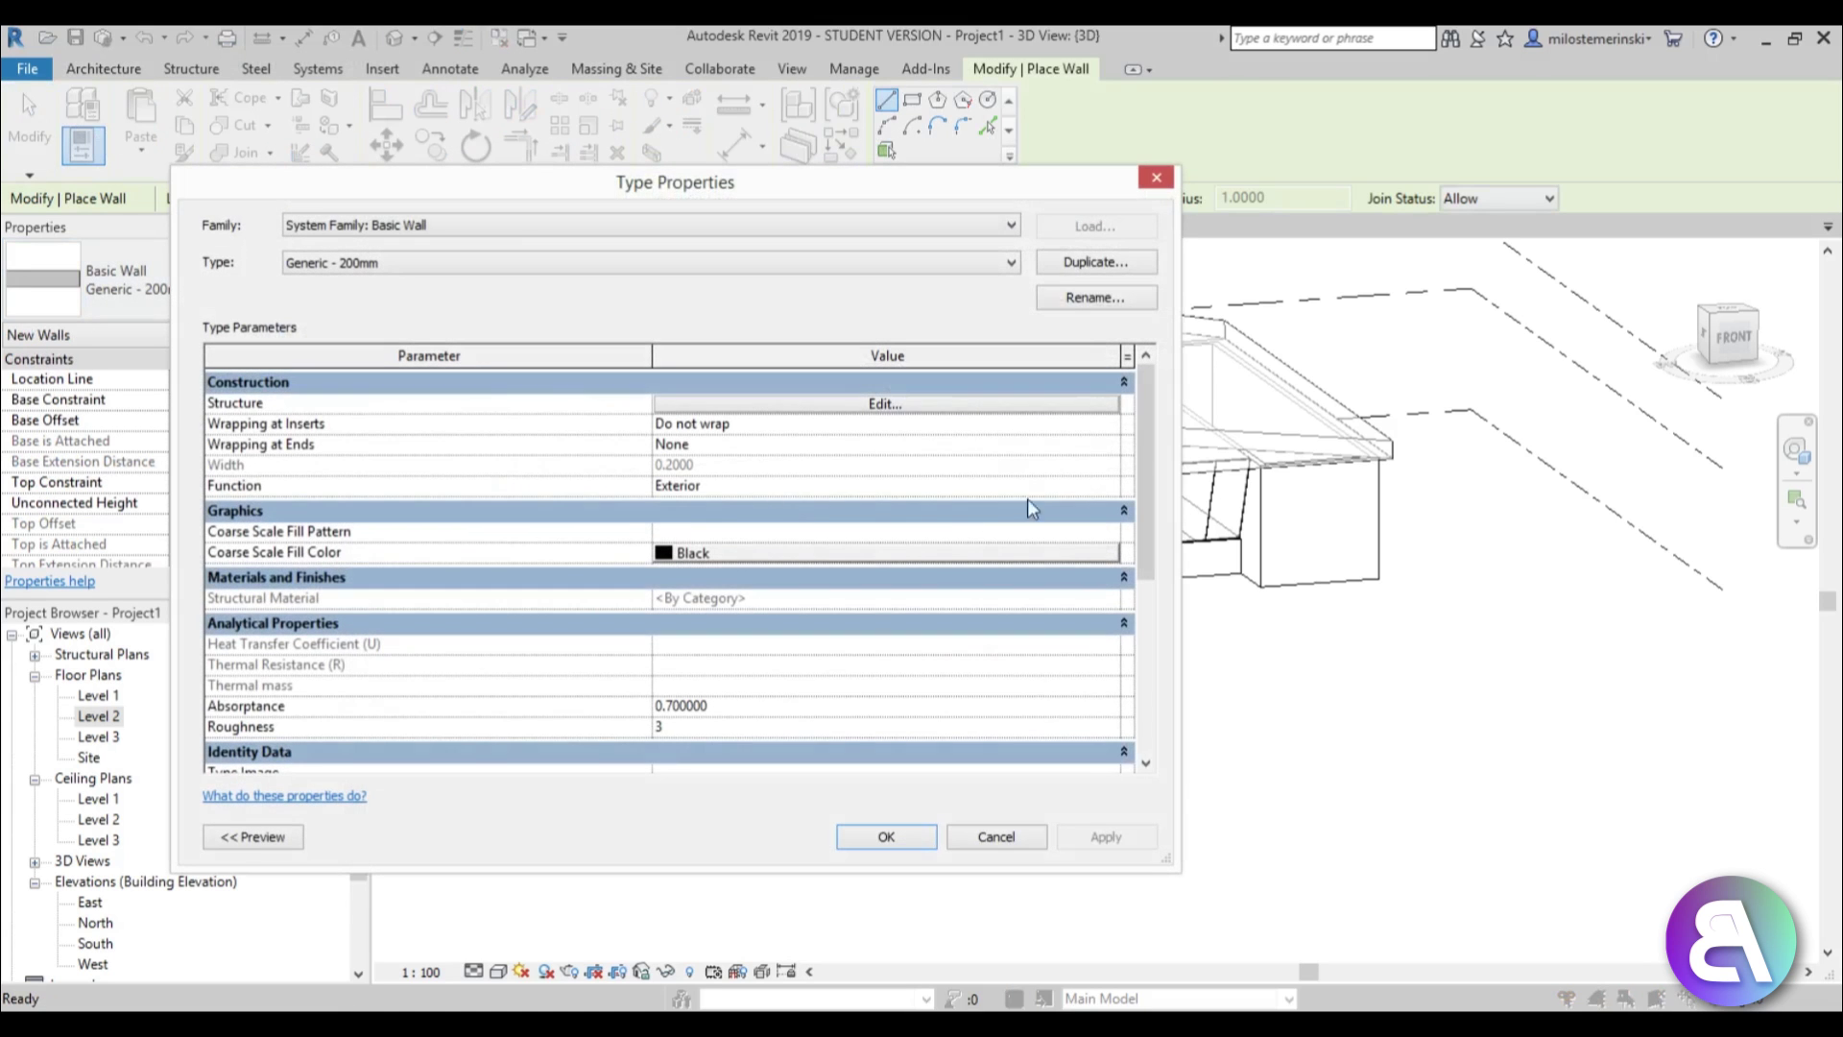
left_click(1061, 265)
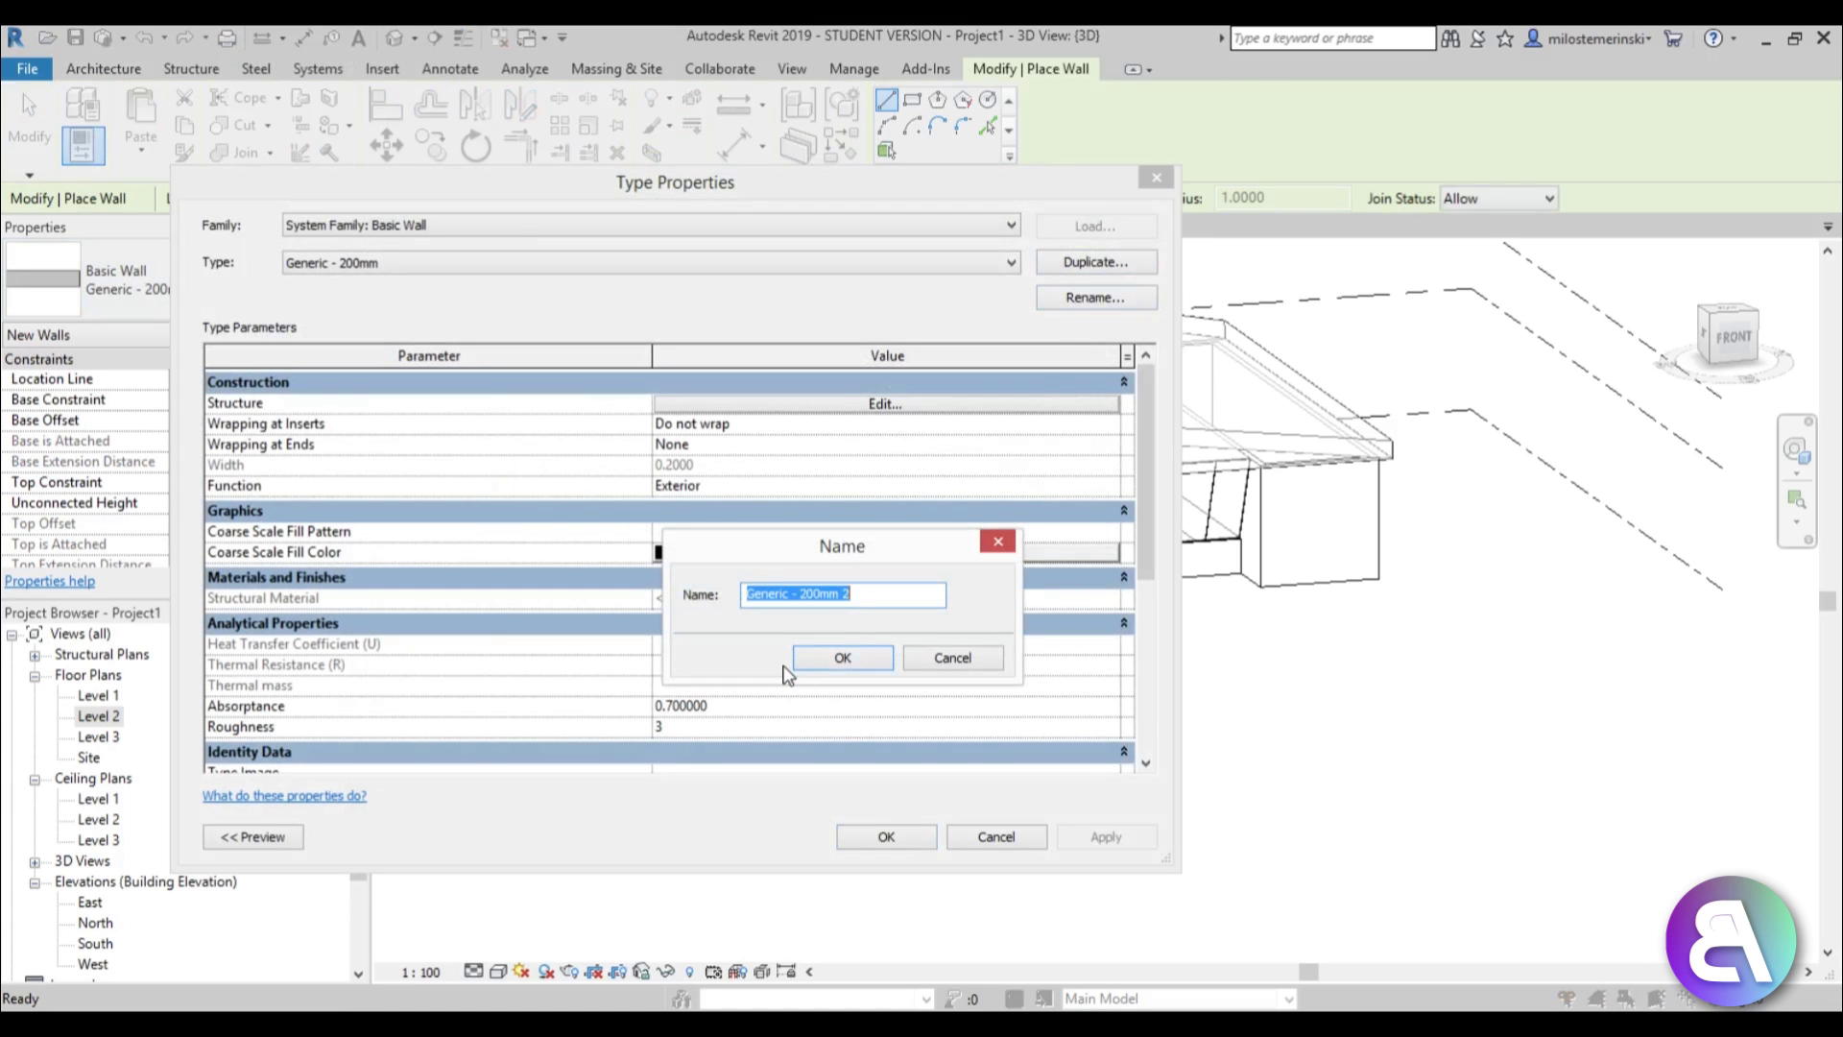
type("roof")
key("Return")
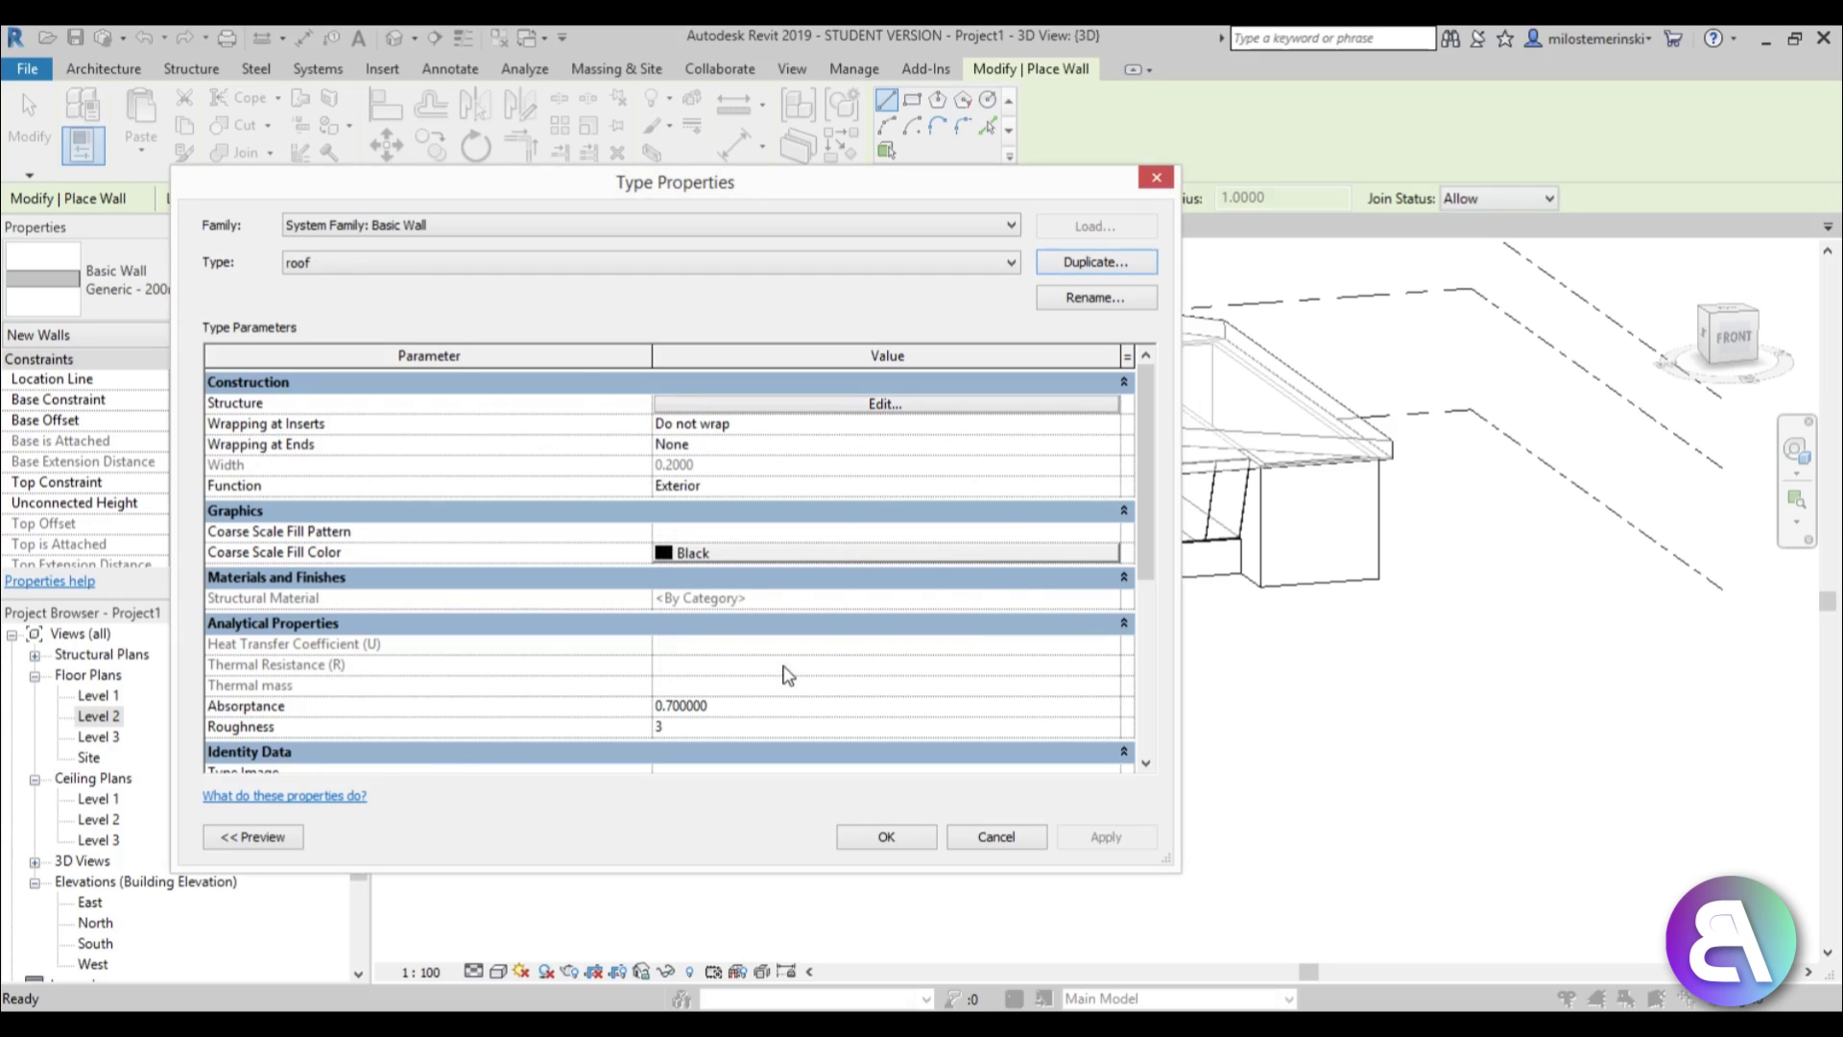
Give the roof wall type a 0.1 thick structure layer in the grey Plastic library material, replacing the existing appearance of that name.
left_click(816, 404)
left_click(776, 403)
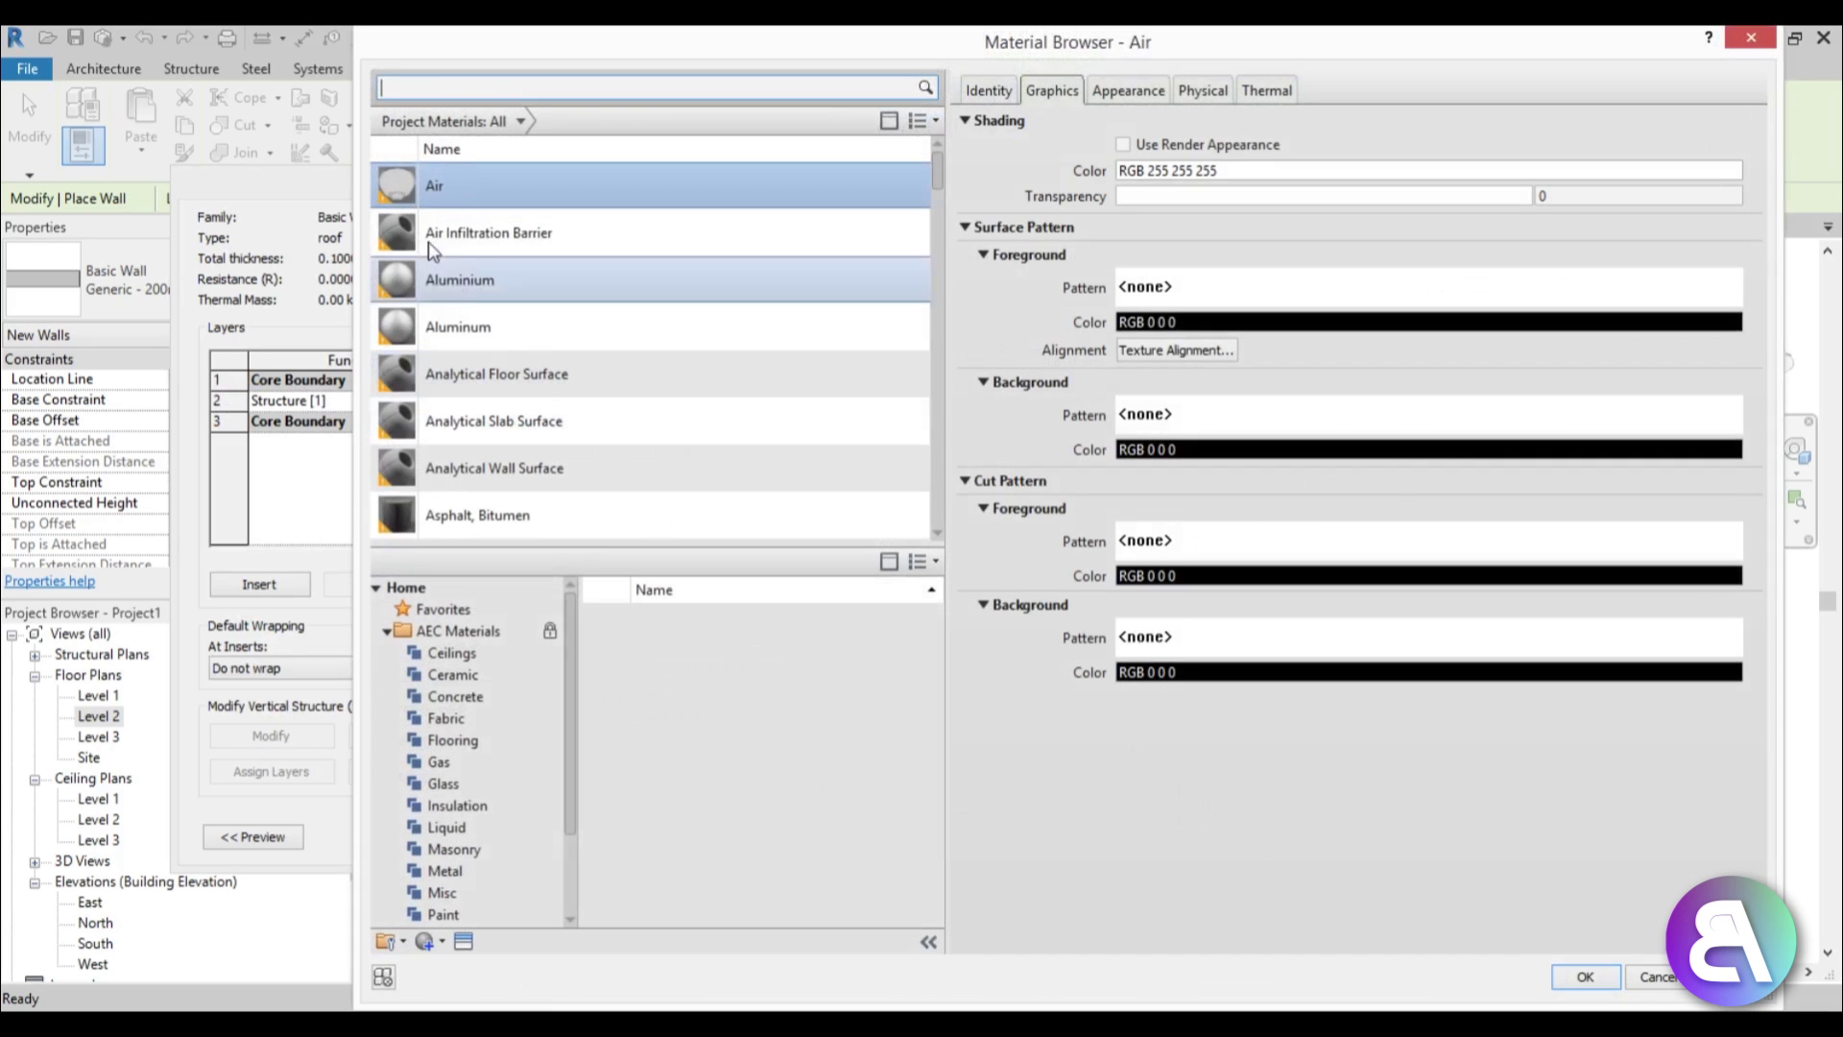
left_click(420, 92)
type("grey")
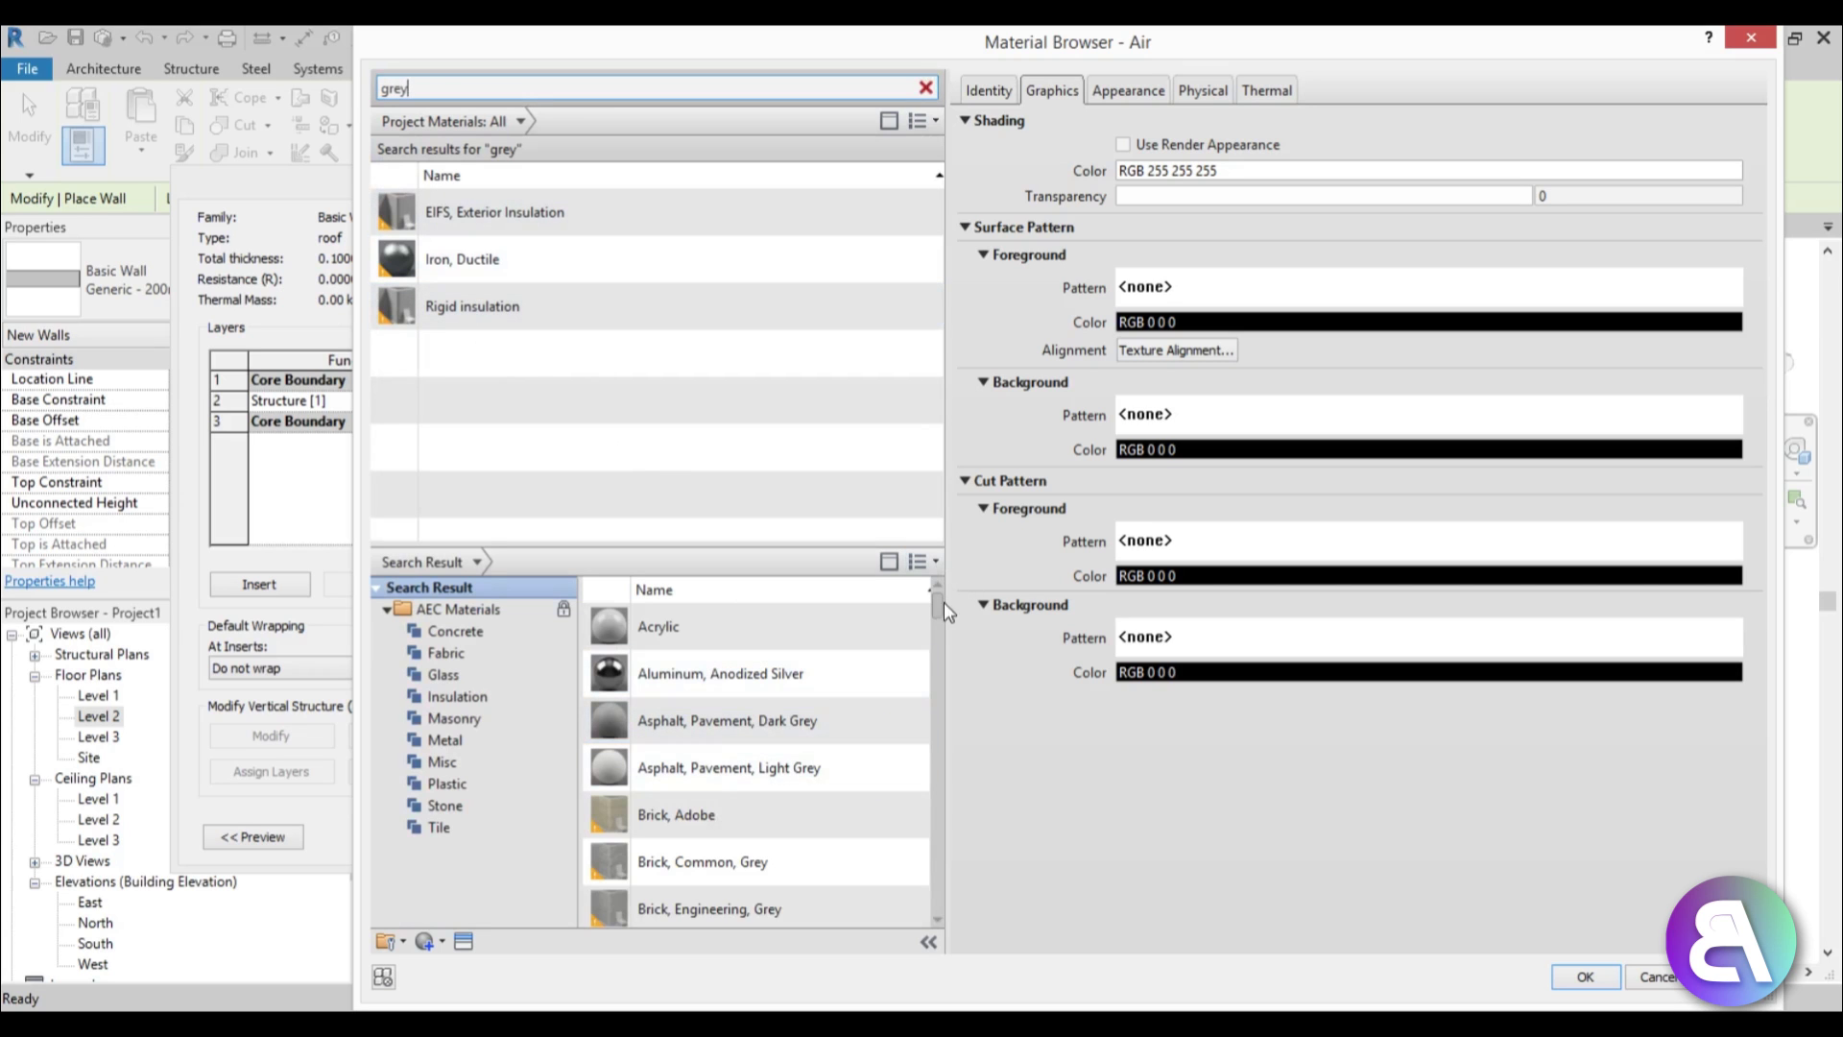
left_click_drag(944, 606, 910, 875)
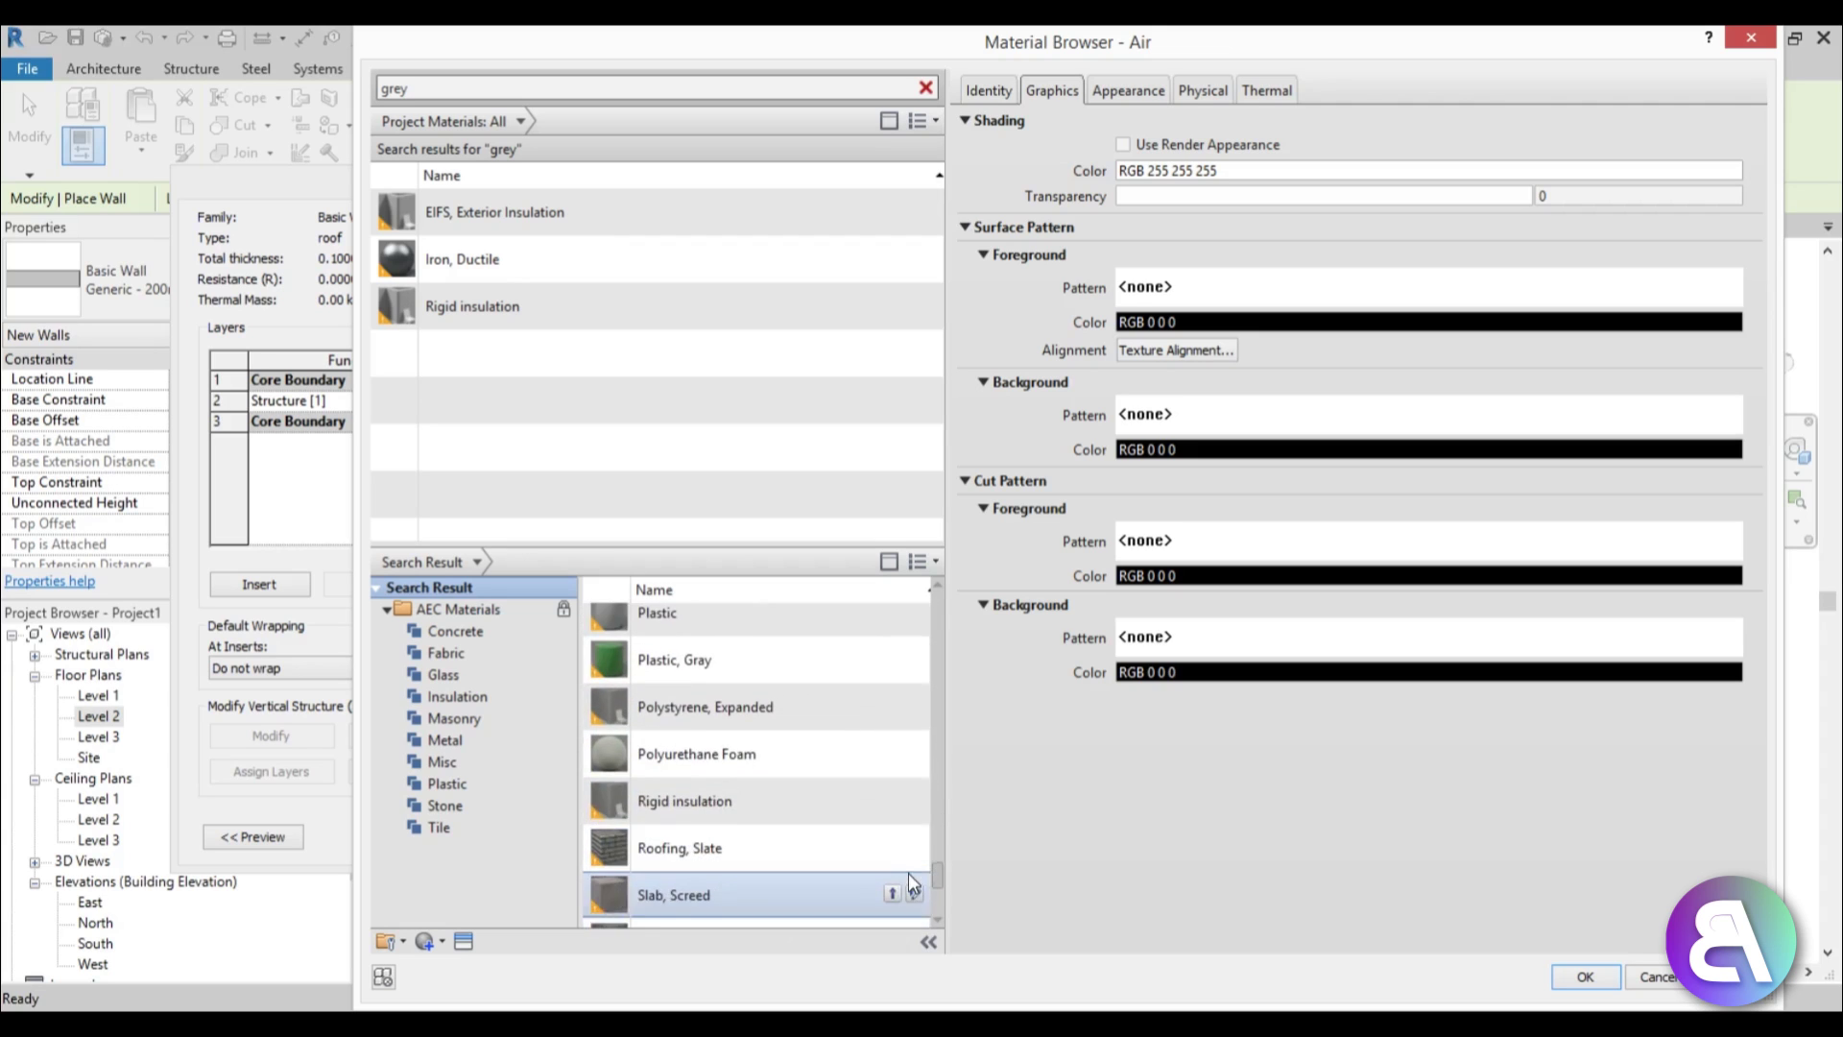
scroll(910, 868, "up", 1)
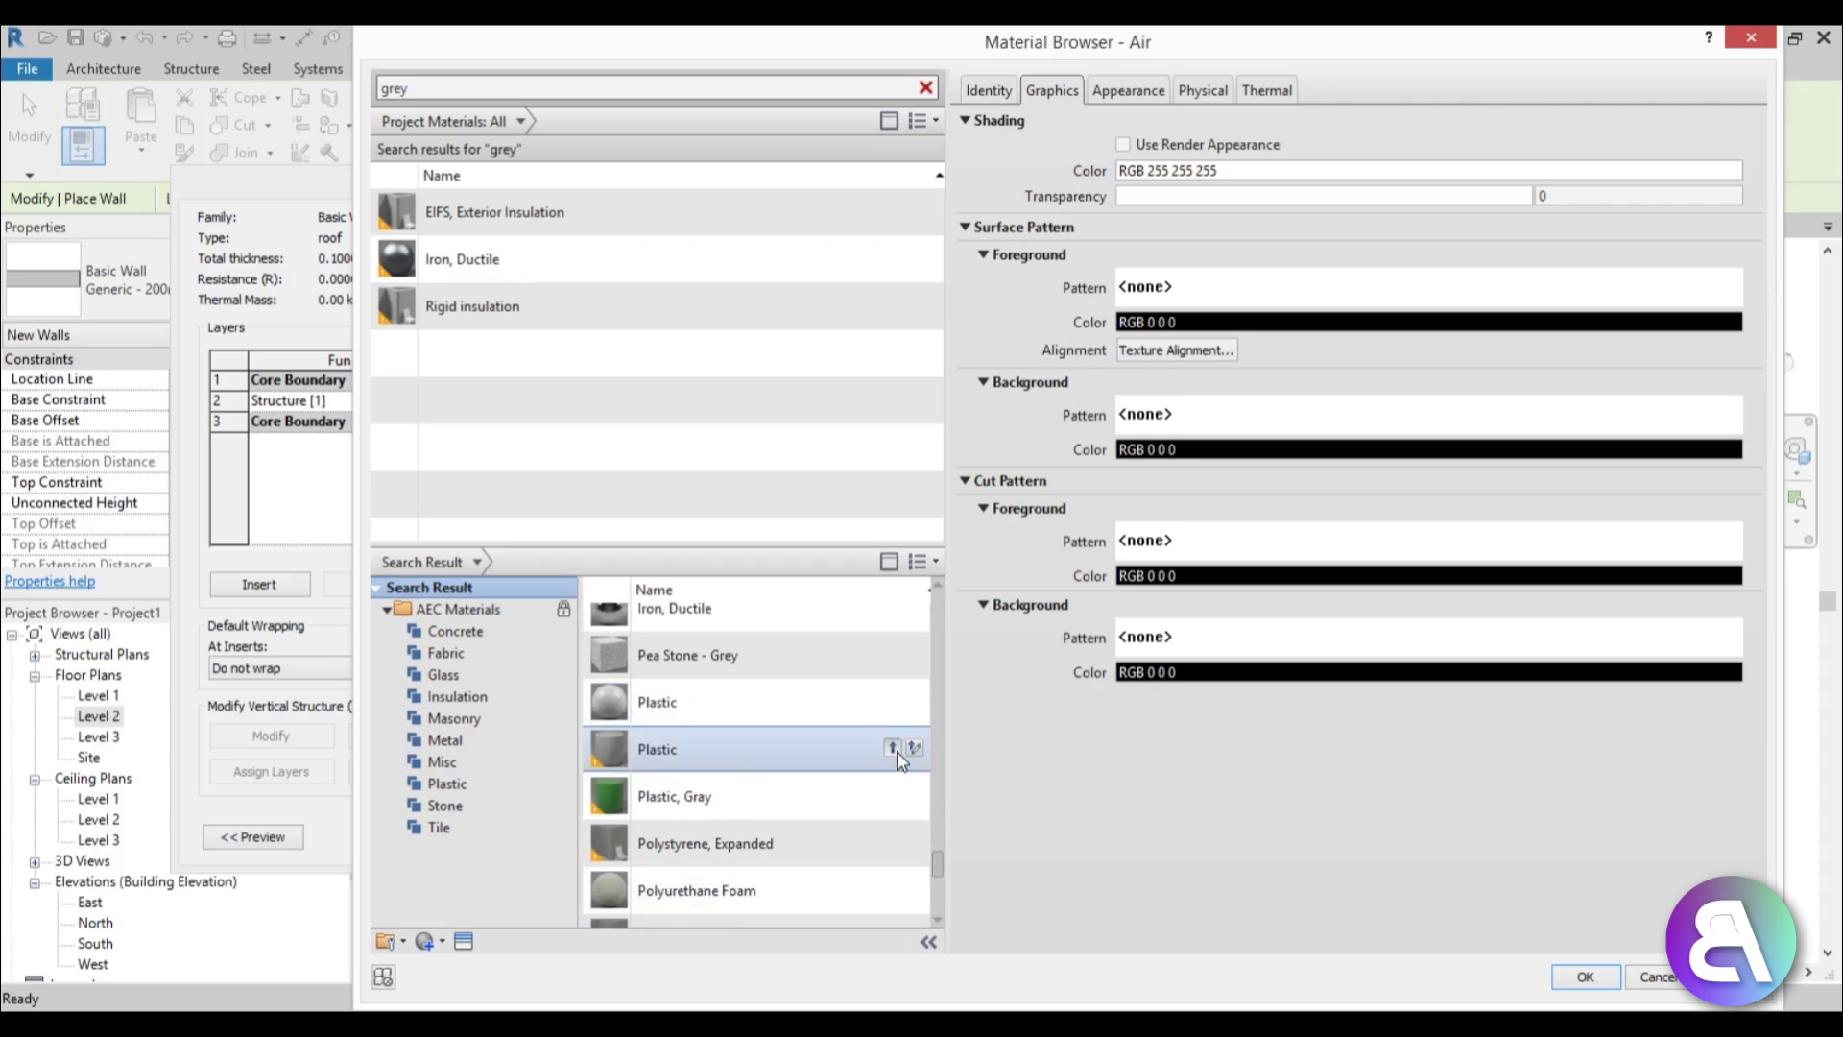
left_click(893, 749)
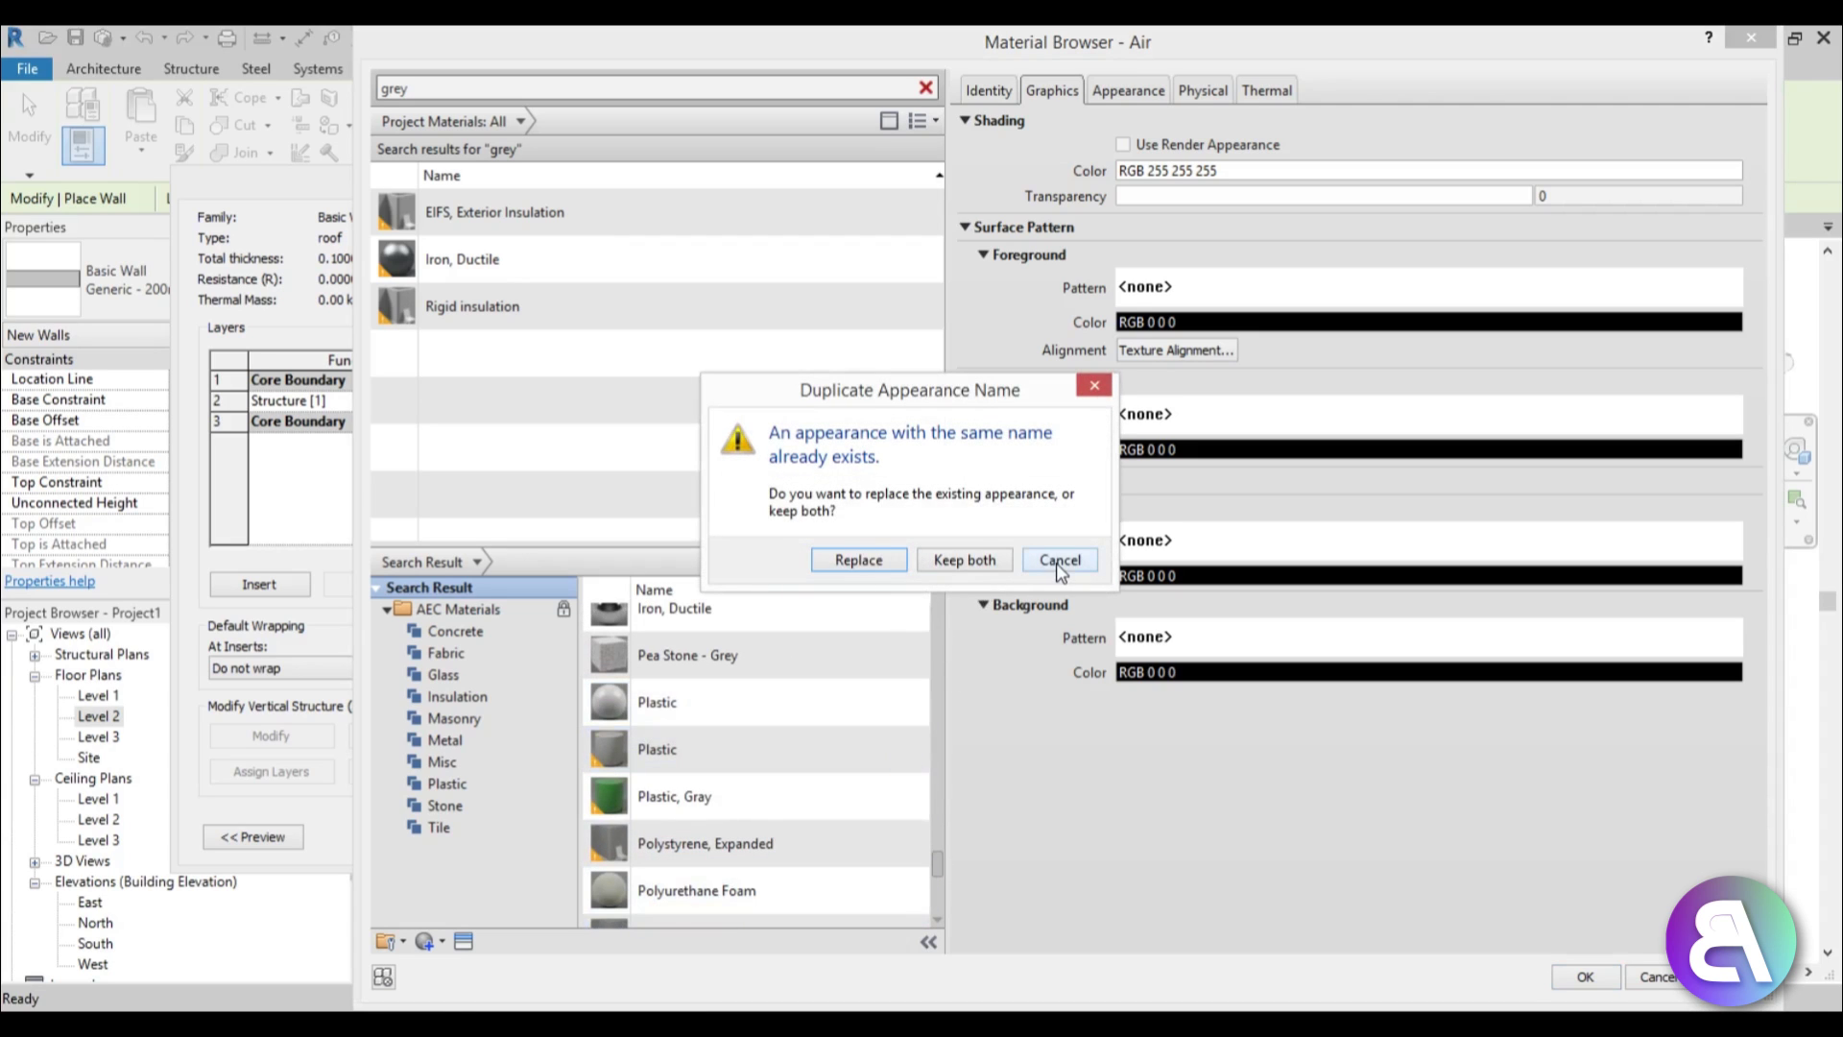
left_click(847, 560)
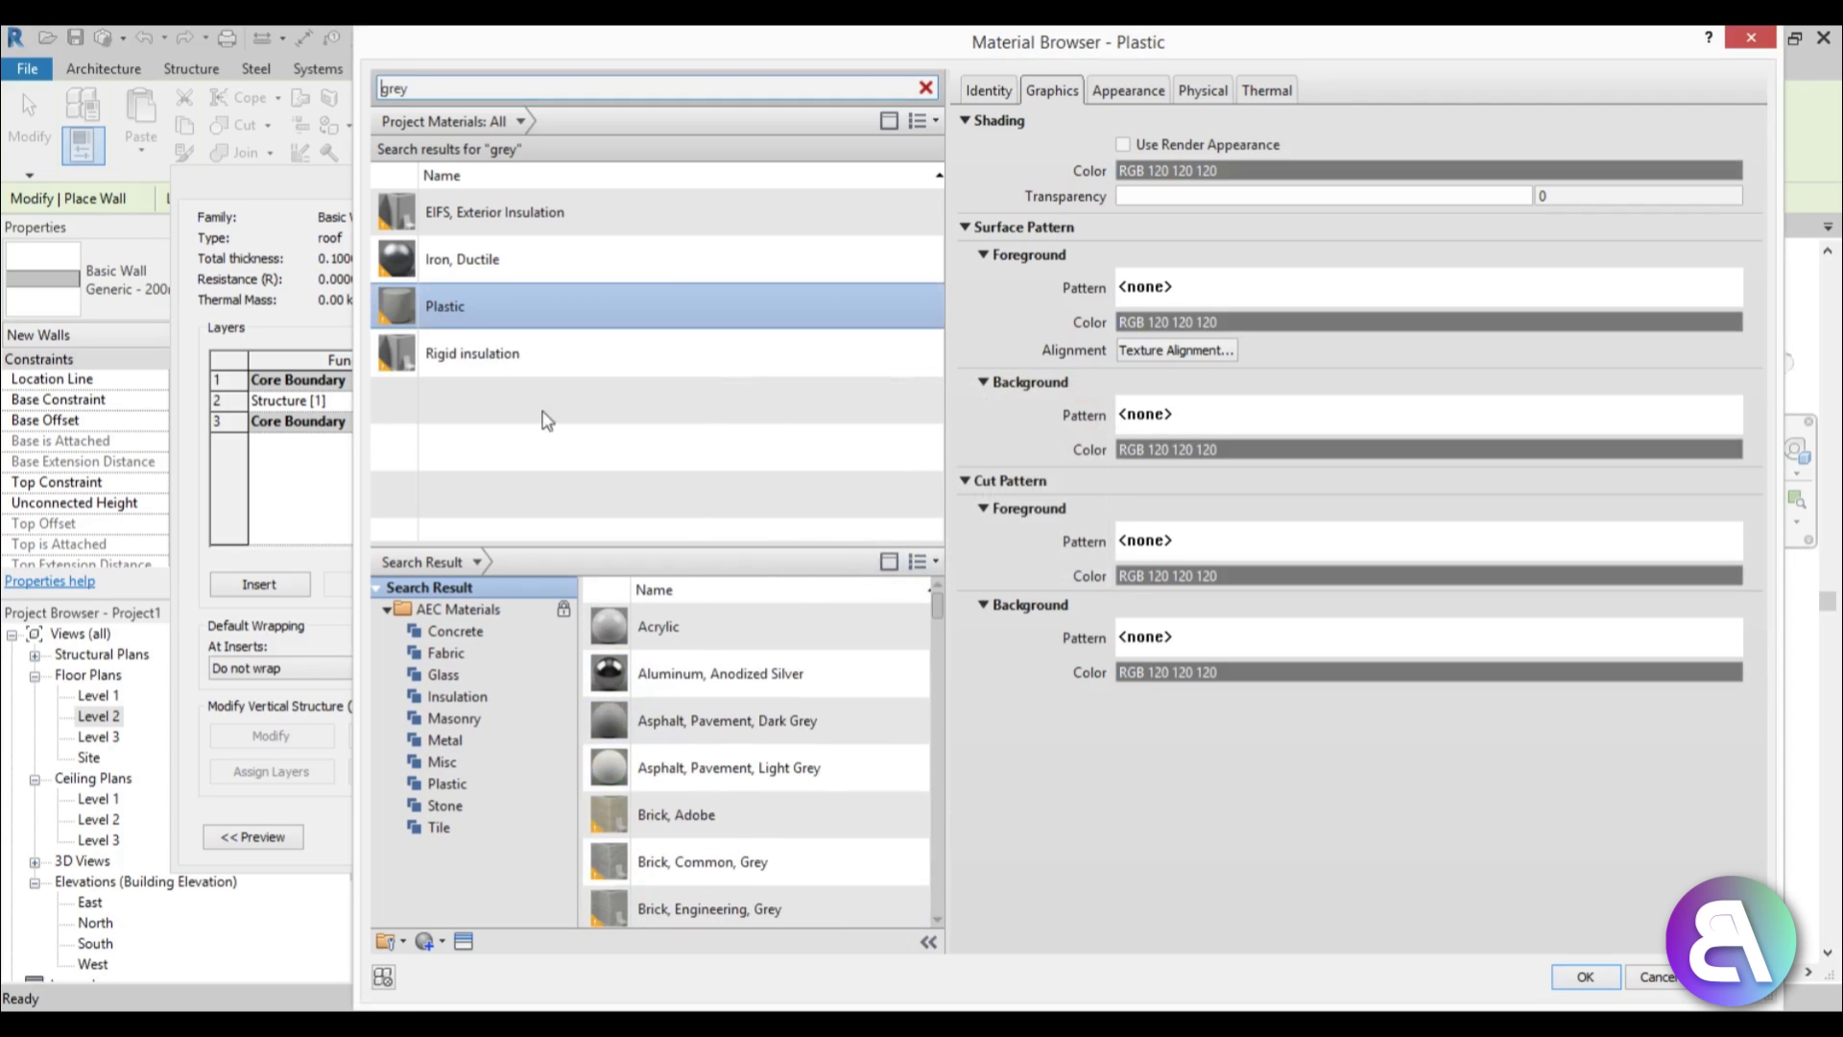
left_click(1584, 977)
left_click(861, 818)
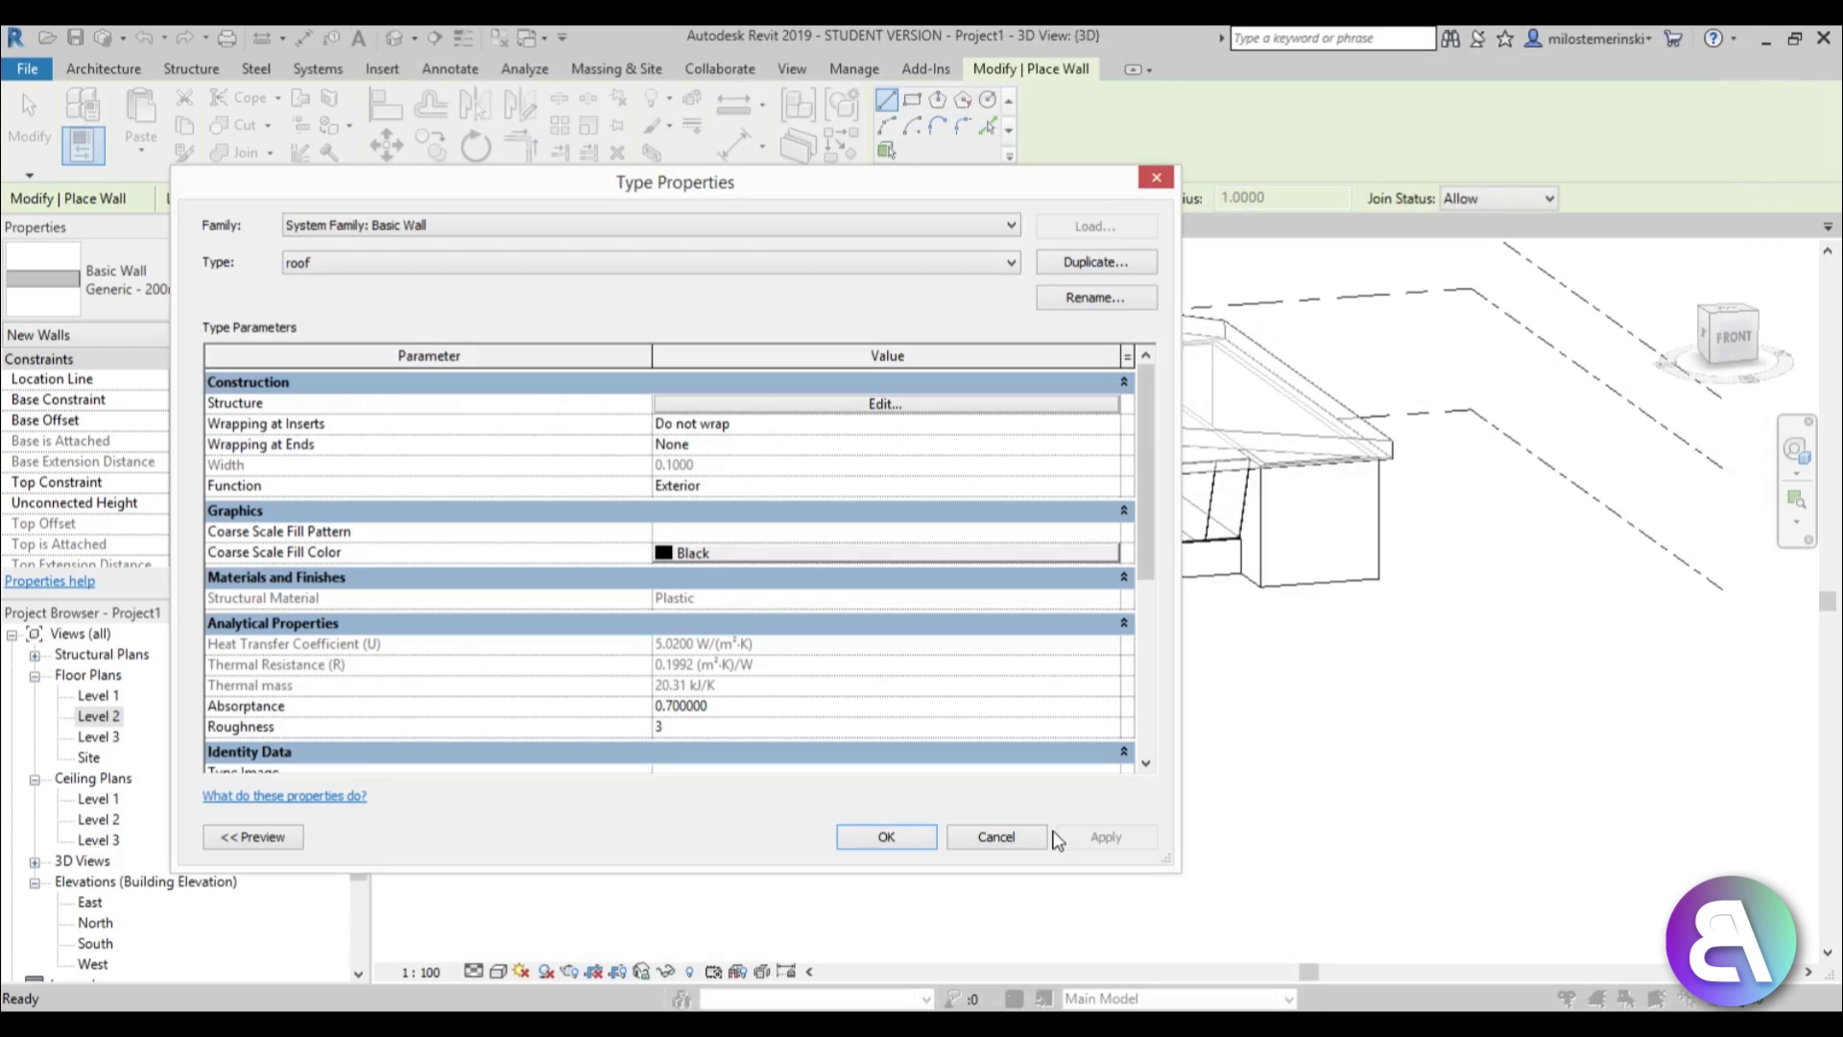
left_click(902, 838)
Create walls by face with the roof type on the sloped underside faces of the roof mass, all around the building.
middle_click_drag(1225, 666, 1071, 583, "shift")
scroll(757, 407, "up", 2)
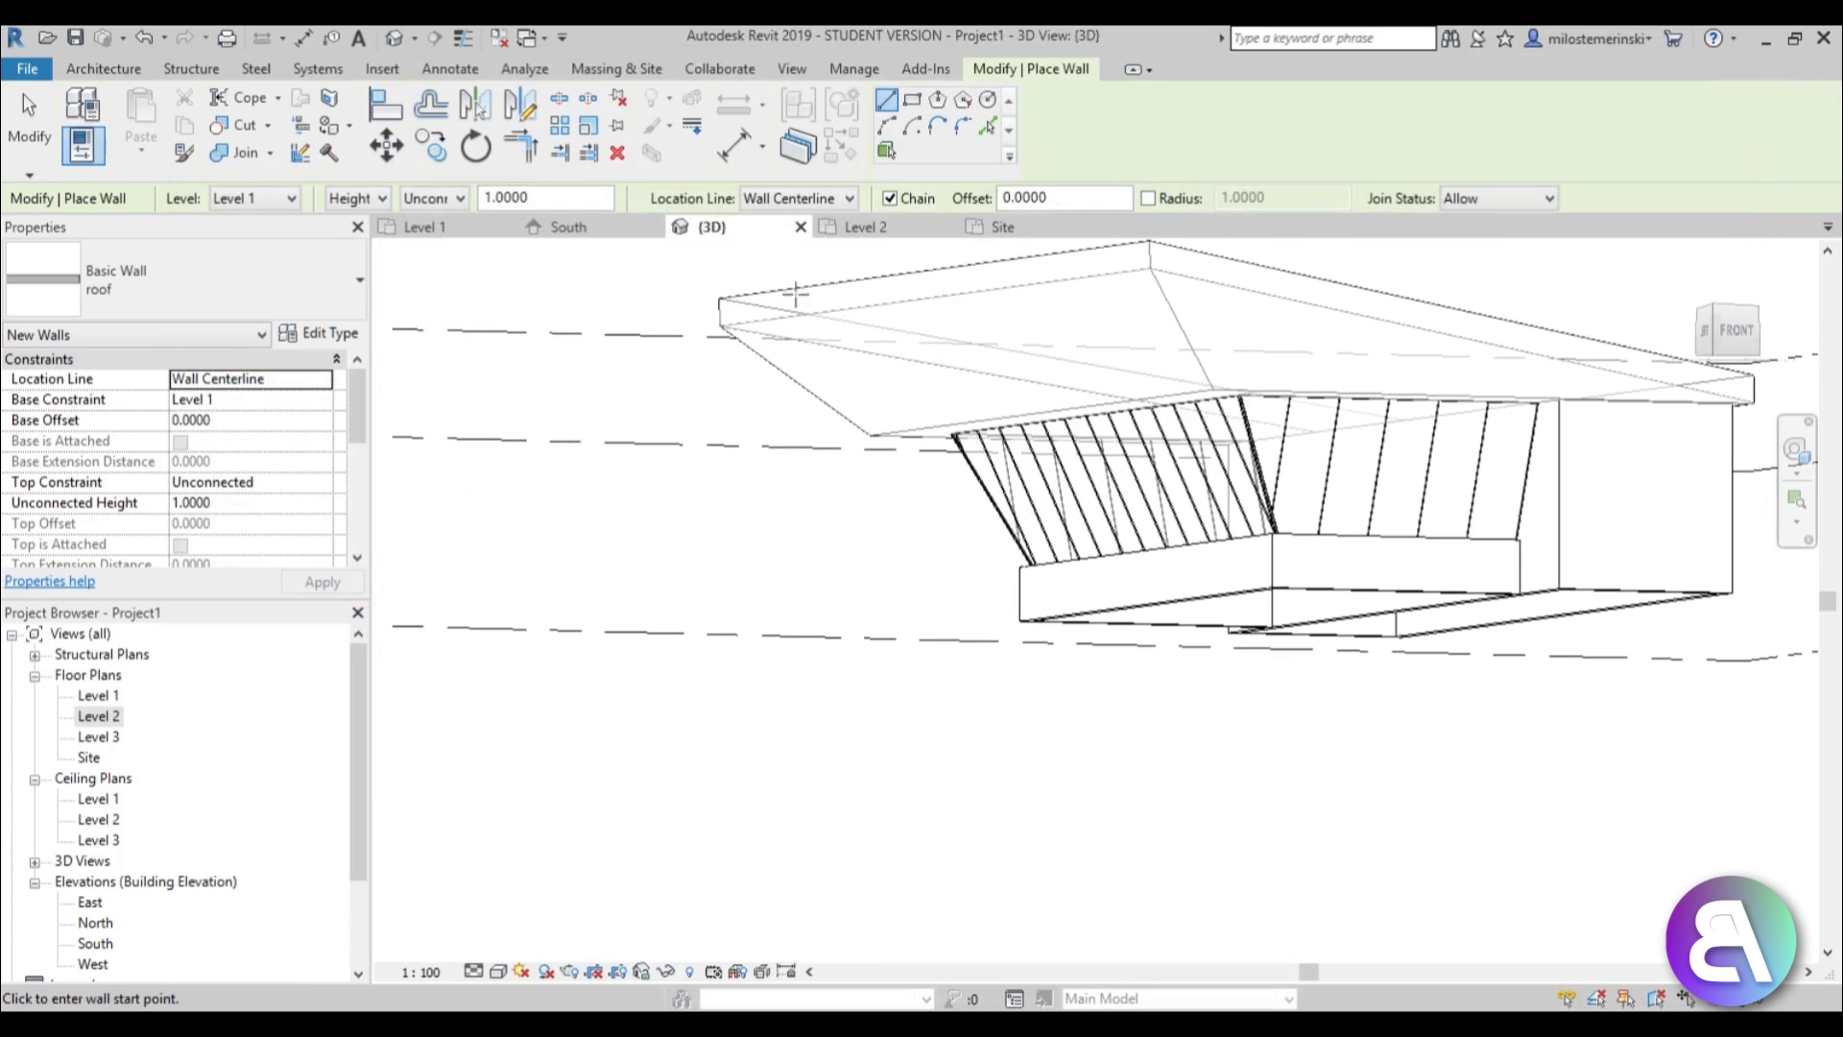
left_click(617, 69)
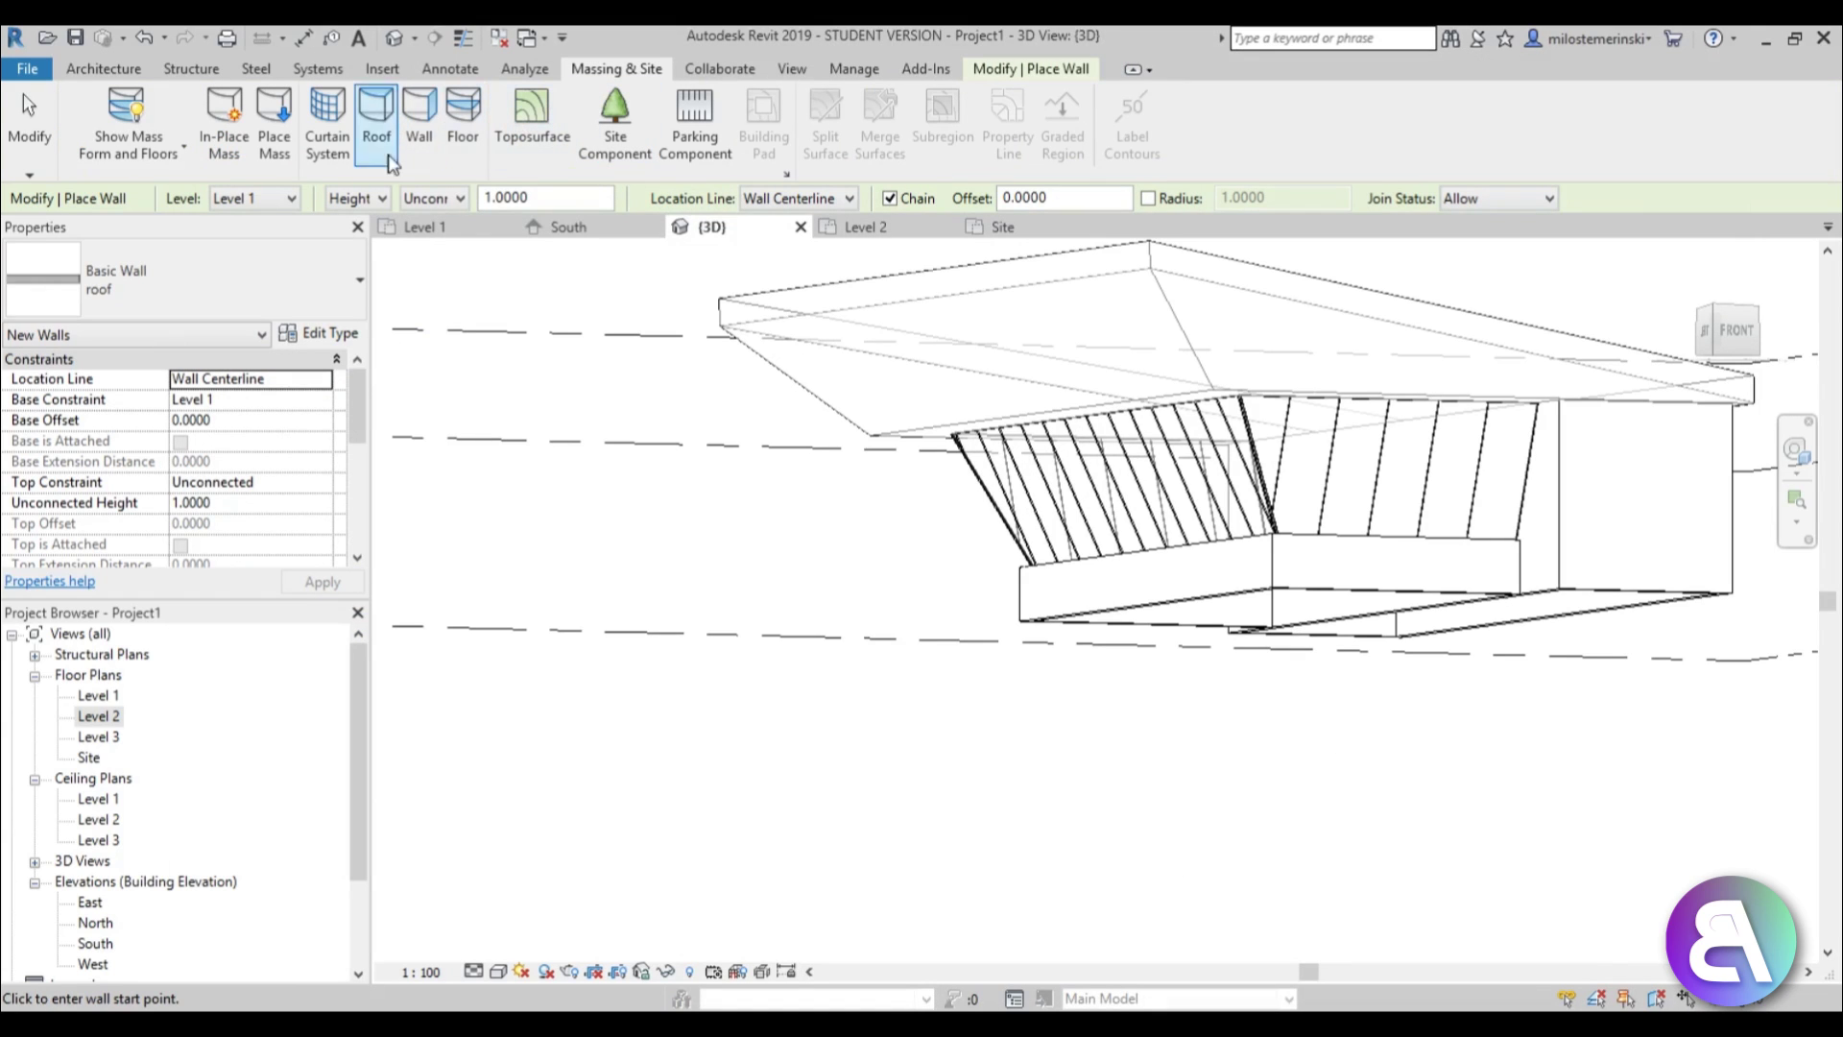
left_click(428, 149)
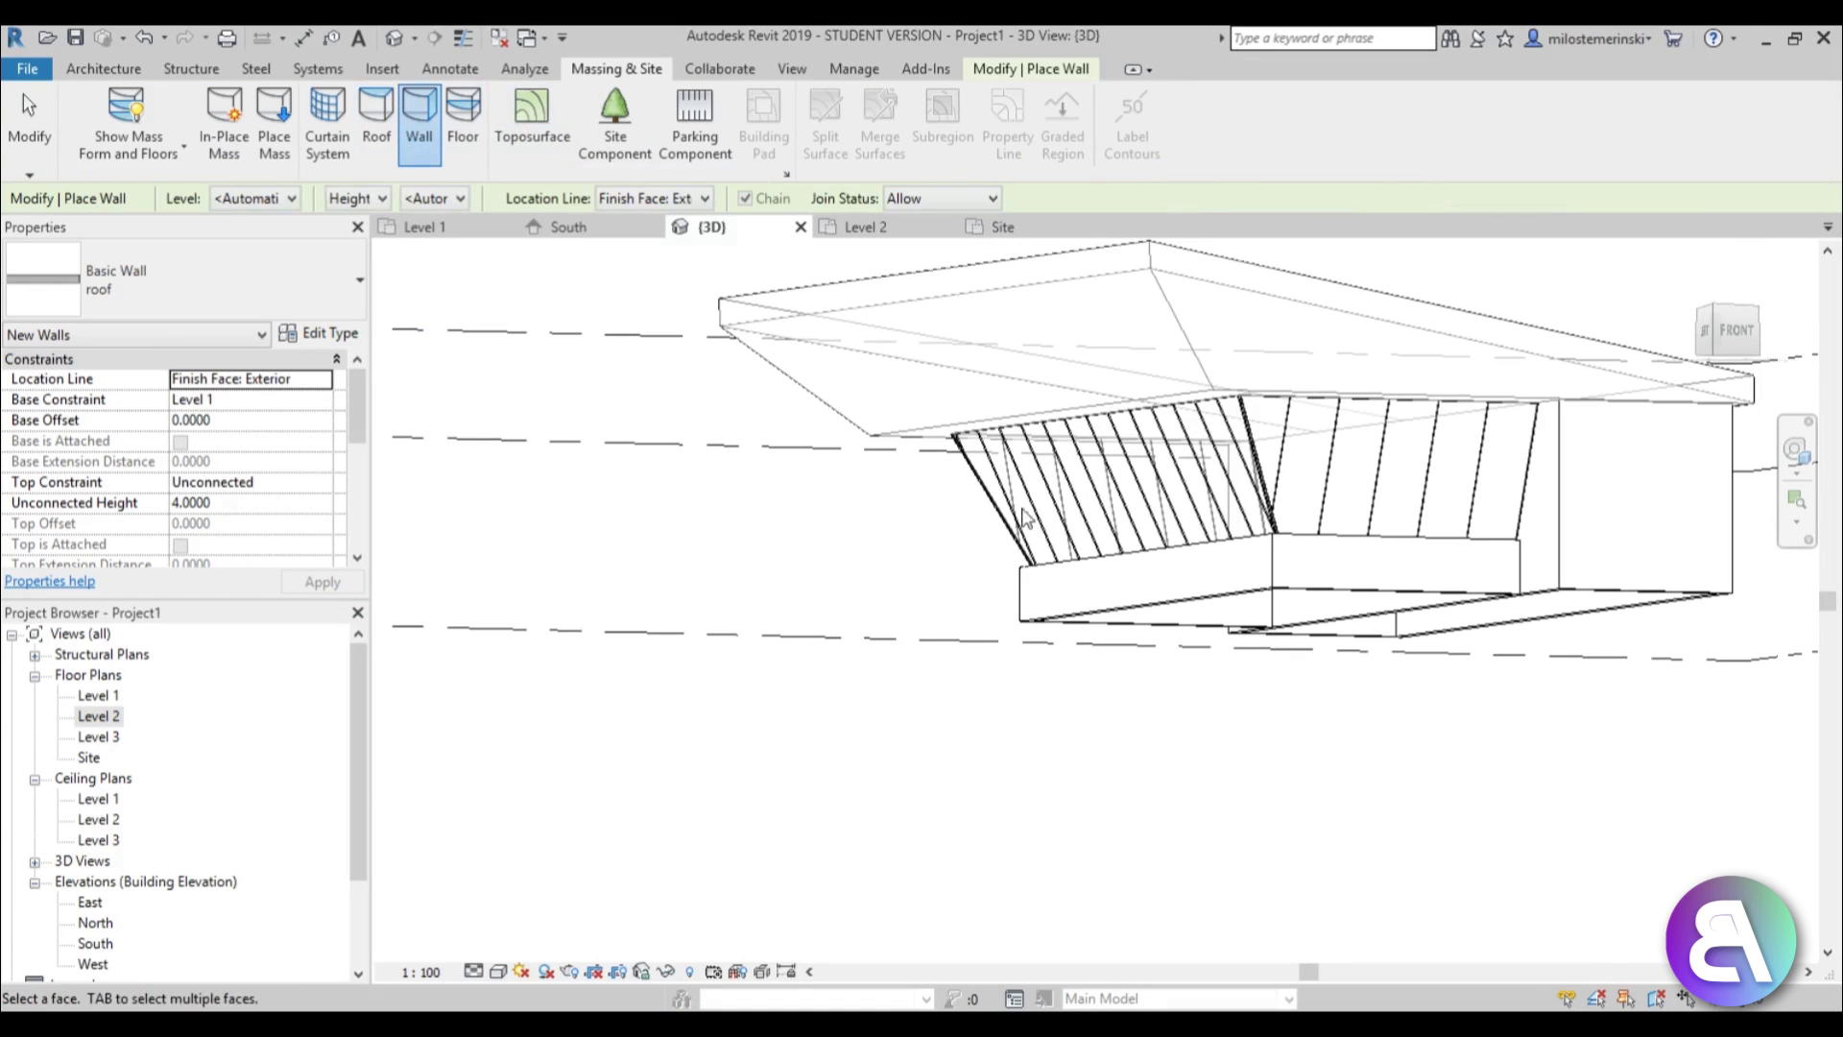
left_click(806, 395)
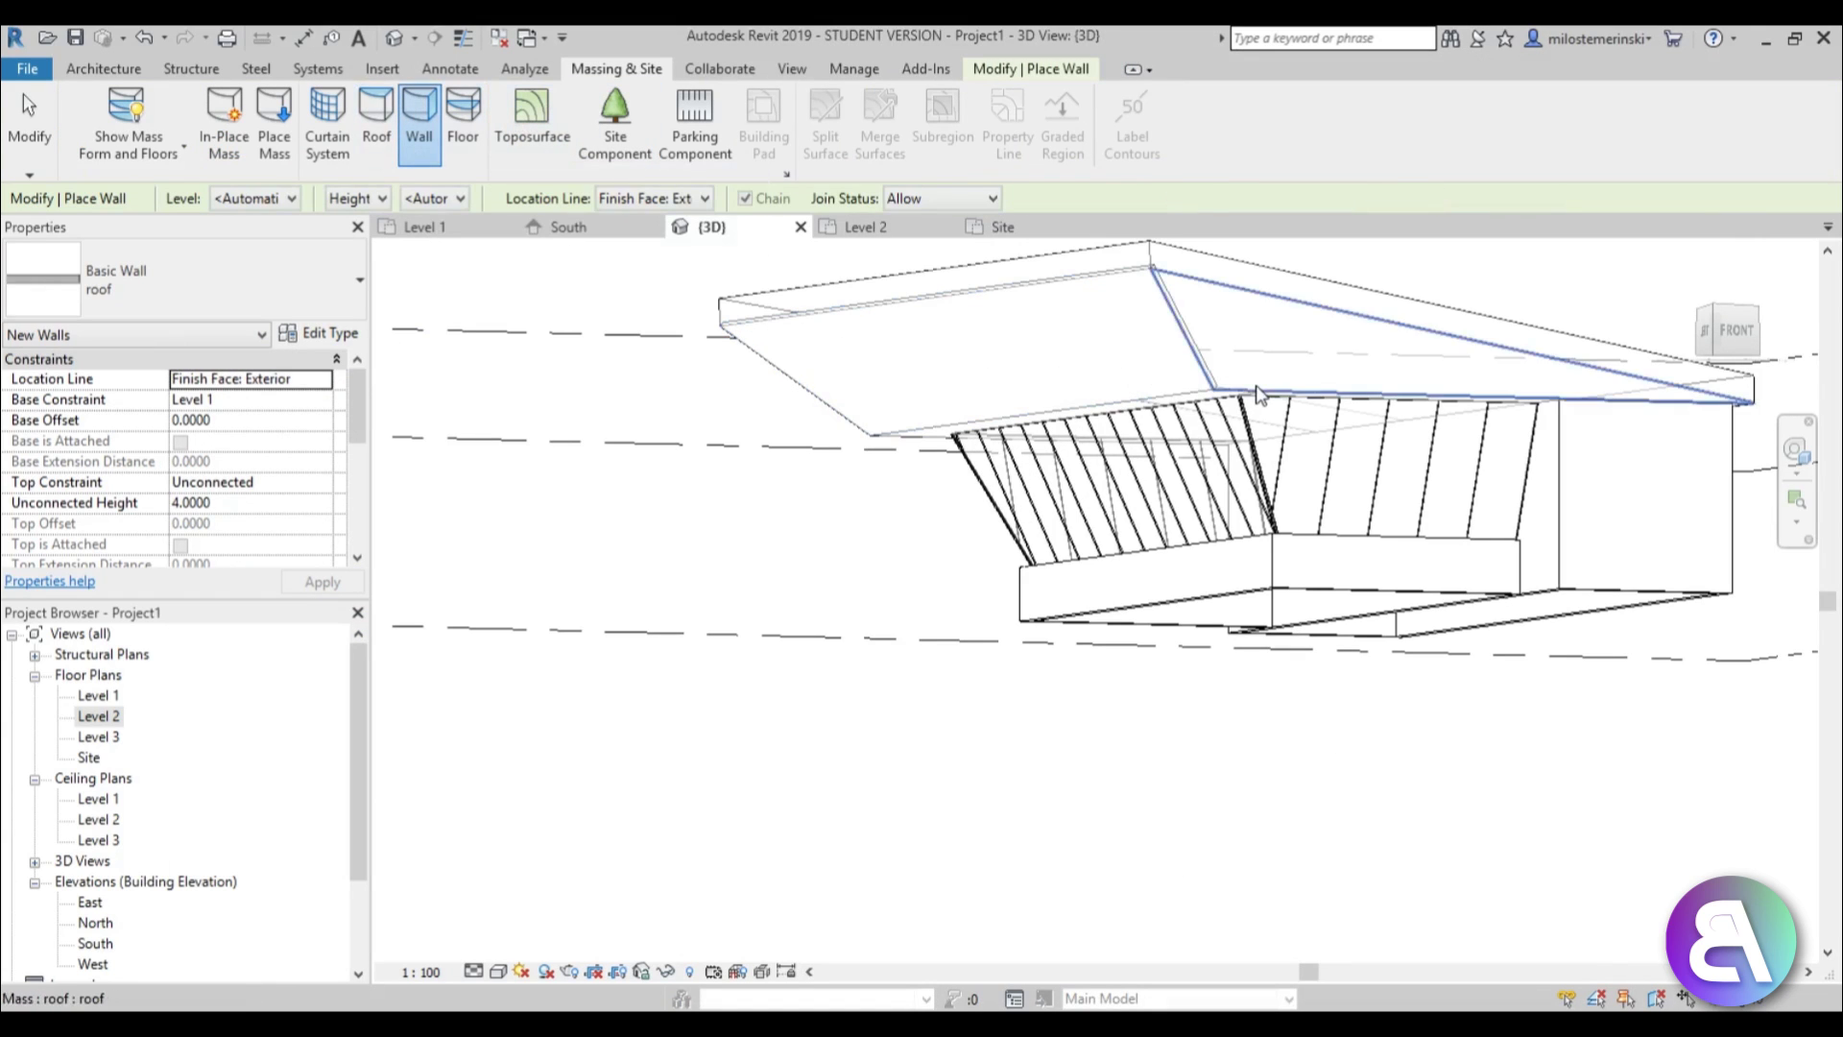
middle_click_drag(720, 497, 1286, 374, "shift")
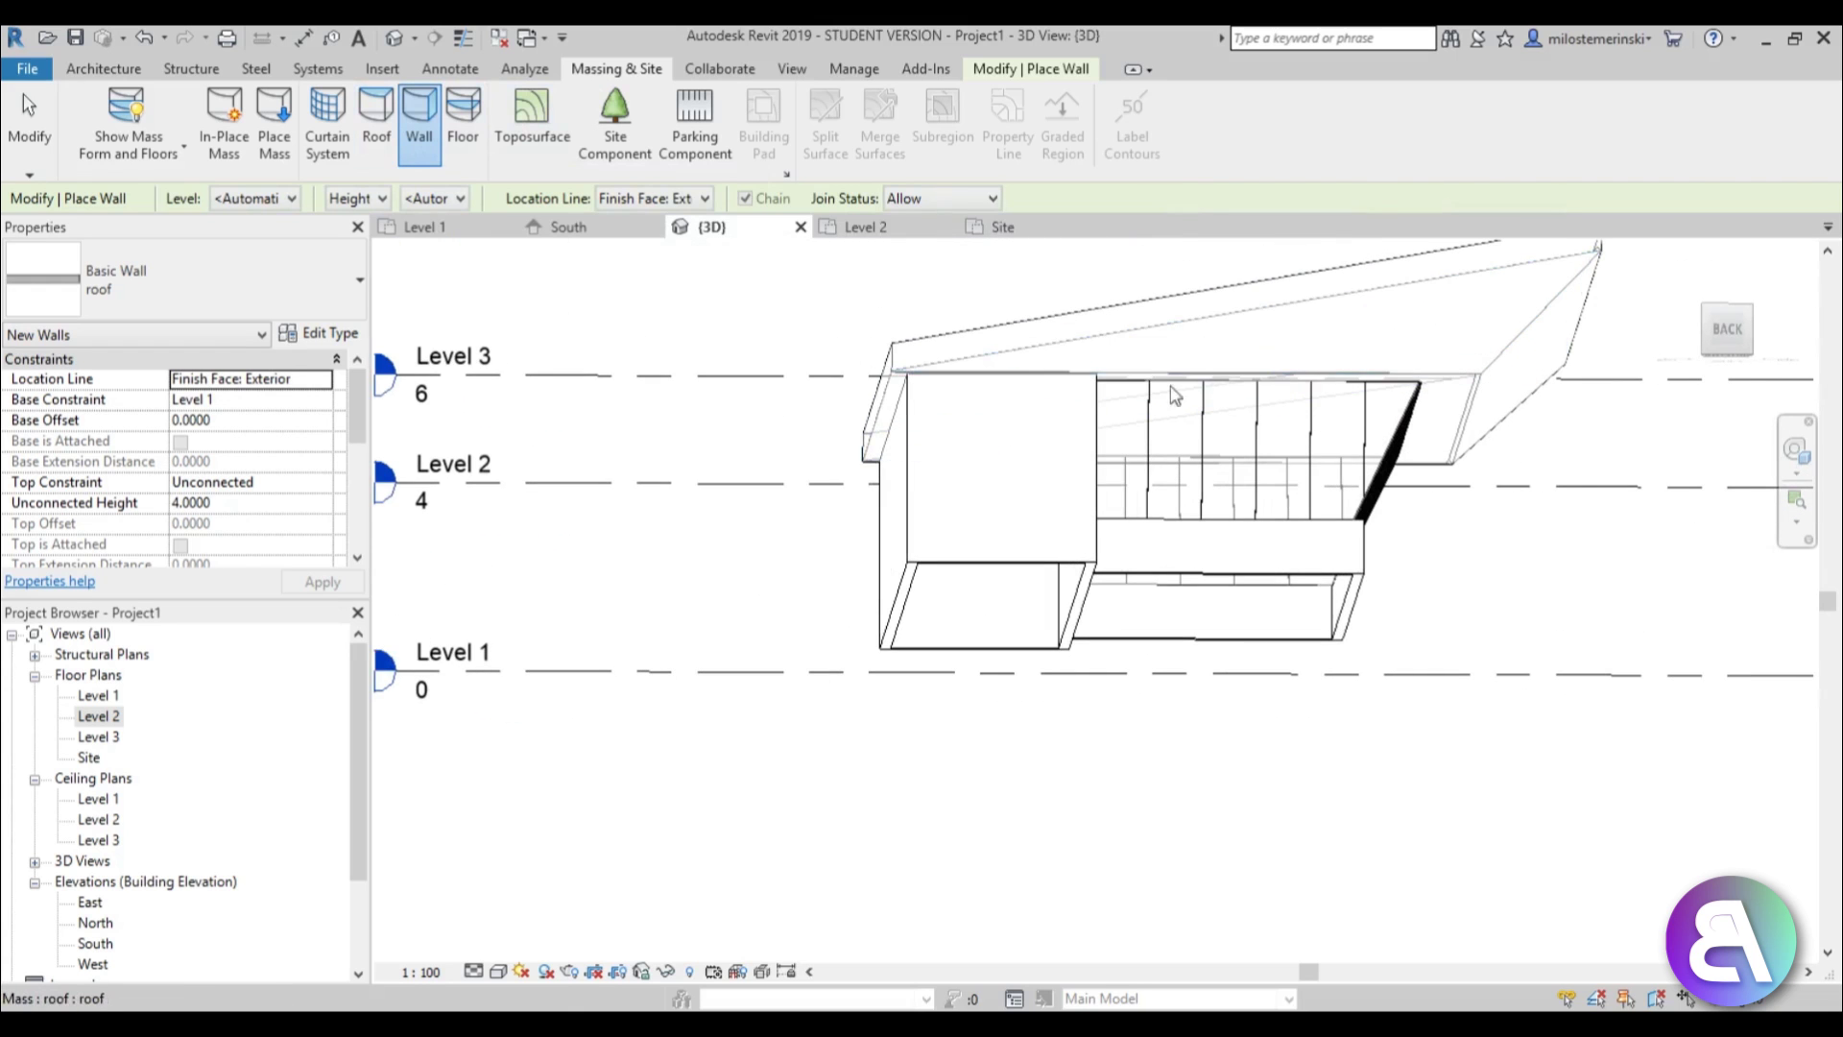
middle_click_drag(1172, 399, 1057, 346, "shift")
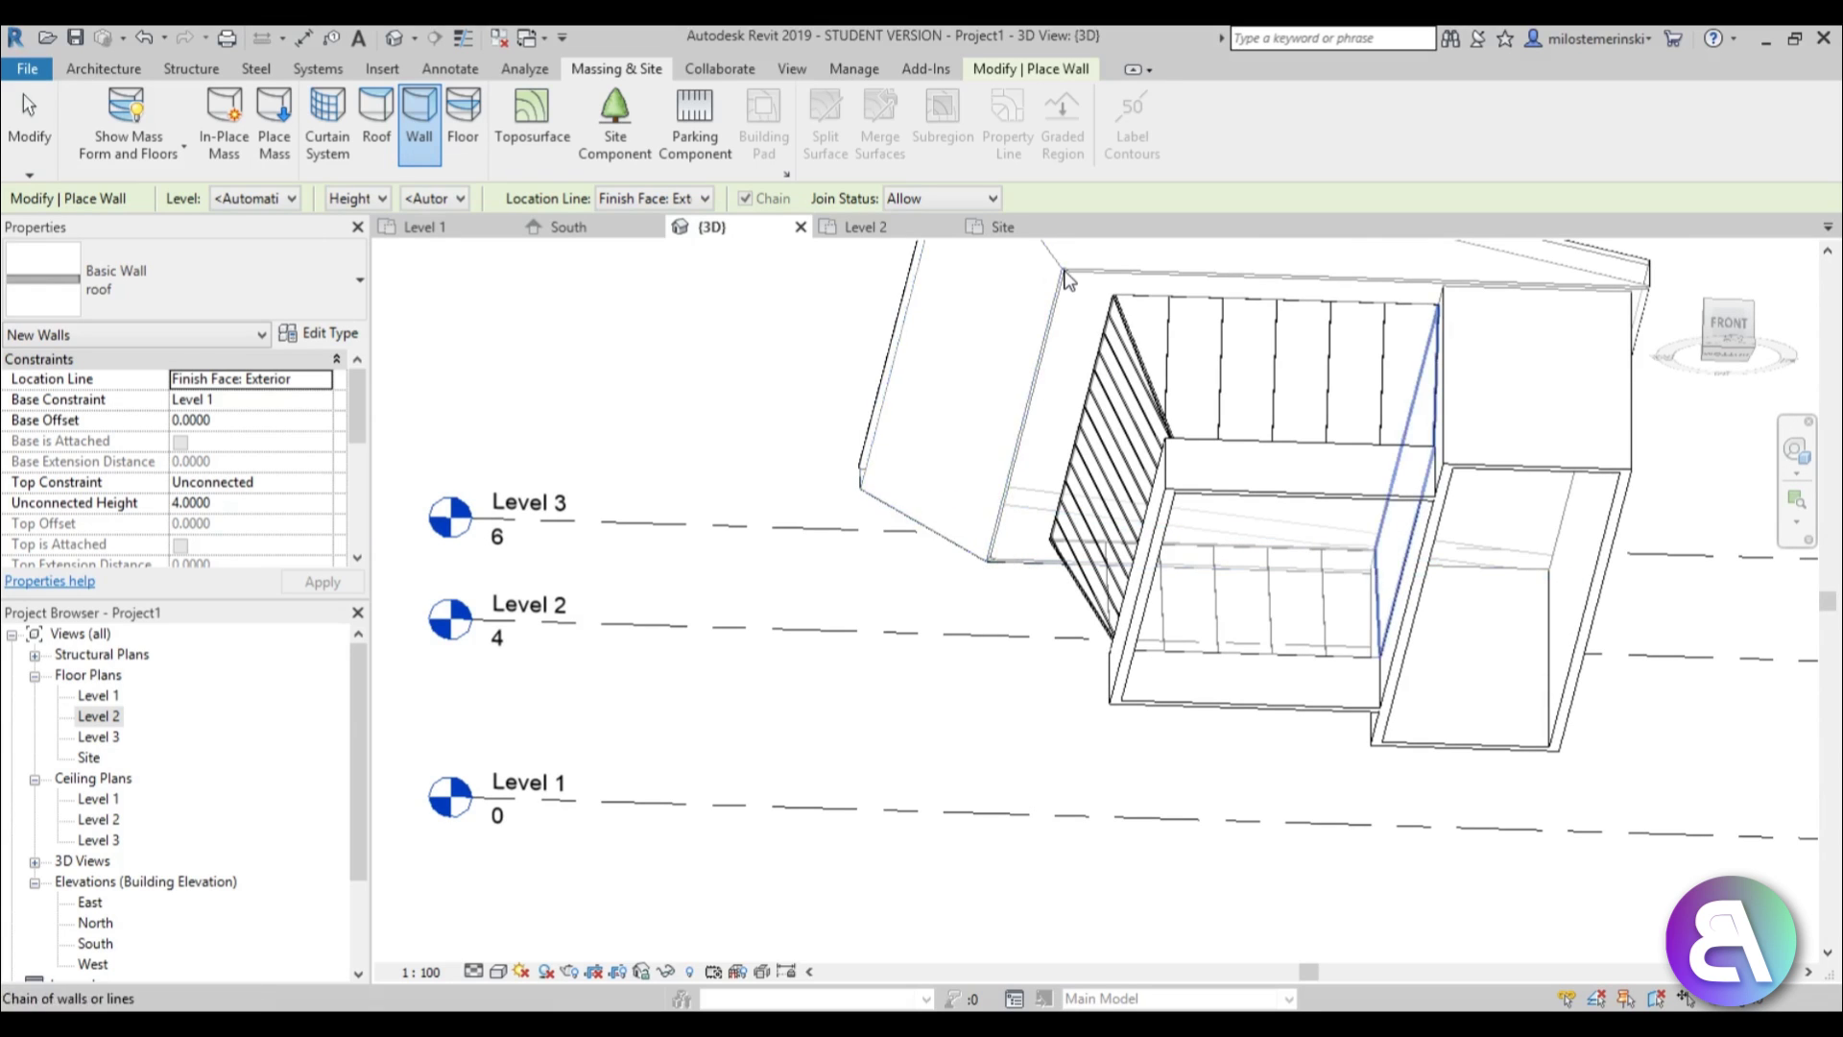
middle_click_drag(1067, 280, 995, 740, "shift")
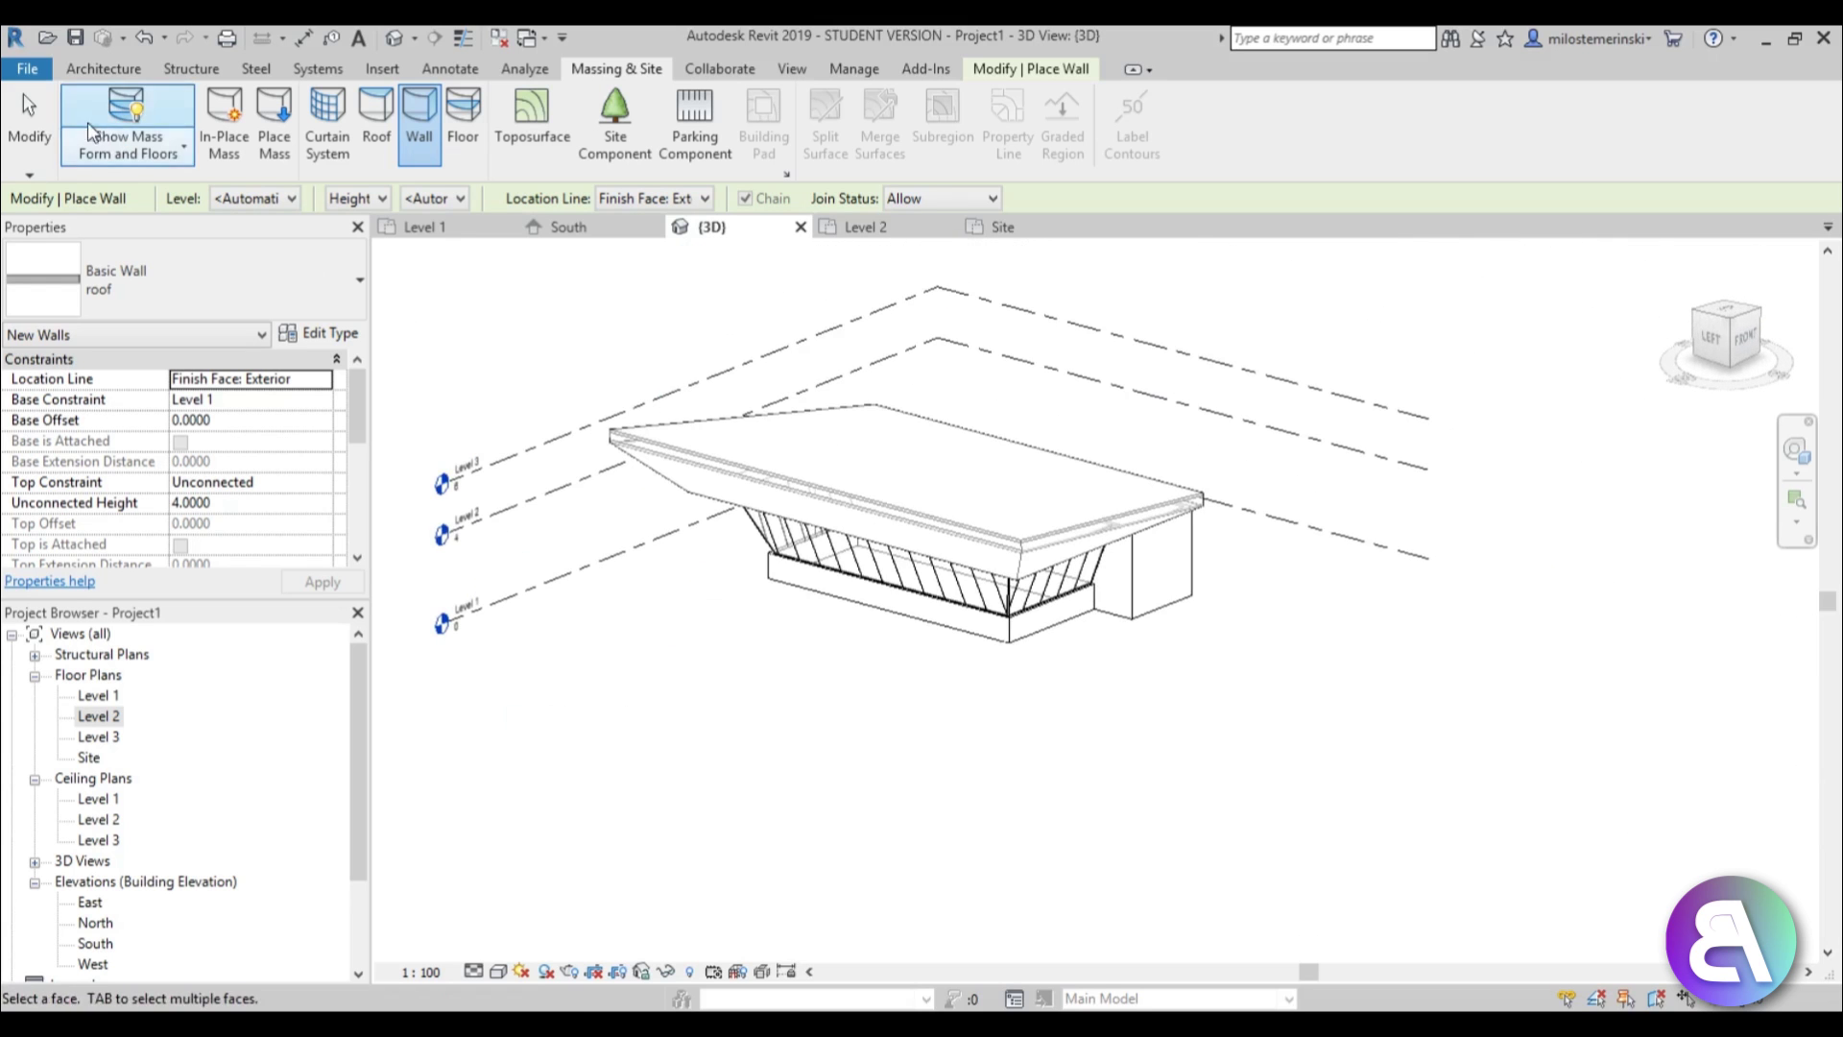
left_click(29, 125)
Switch the 3D view to the Realistic visual style and inspect the roof and its fascia.
middle_click_drag(884, 608, 834, 757, "shift")
left_click(521, 971)
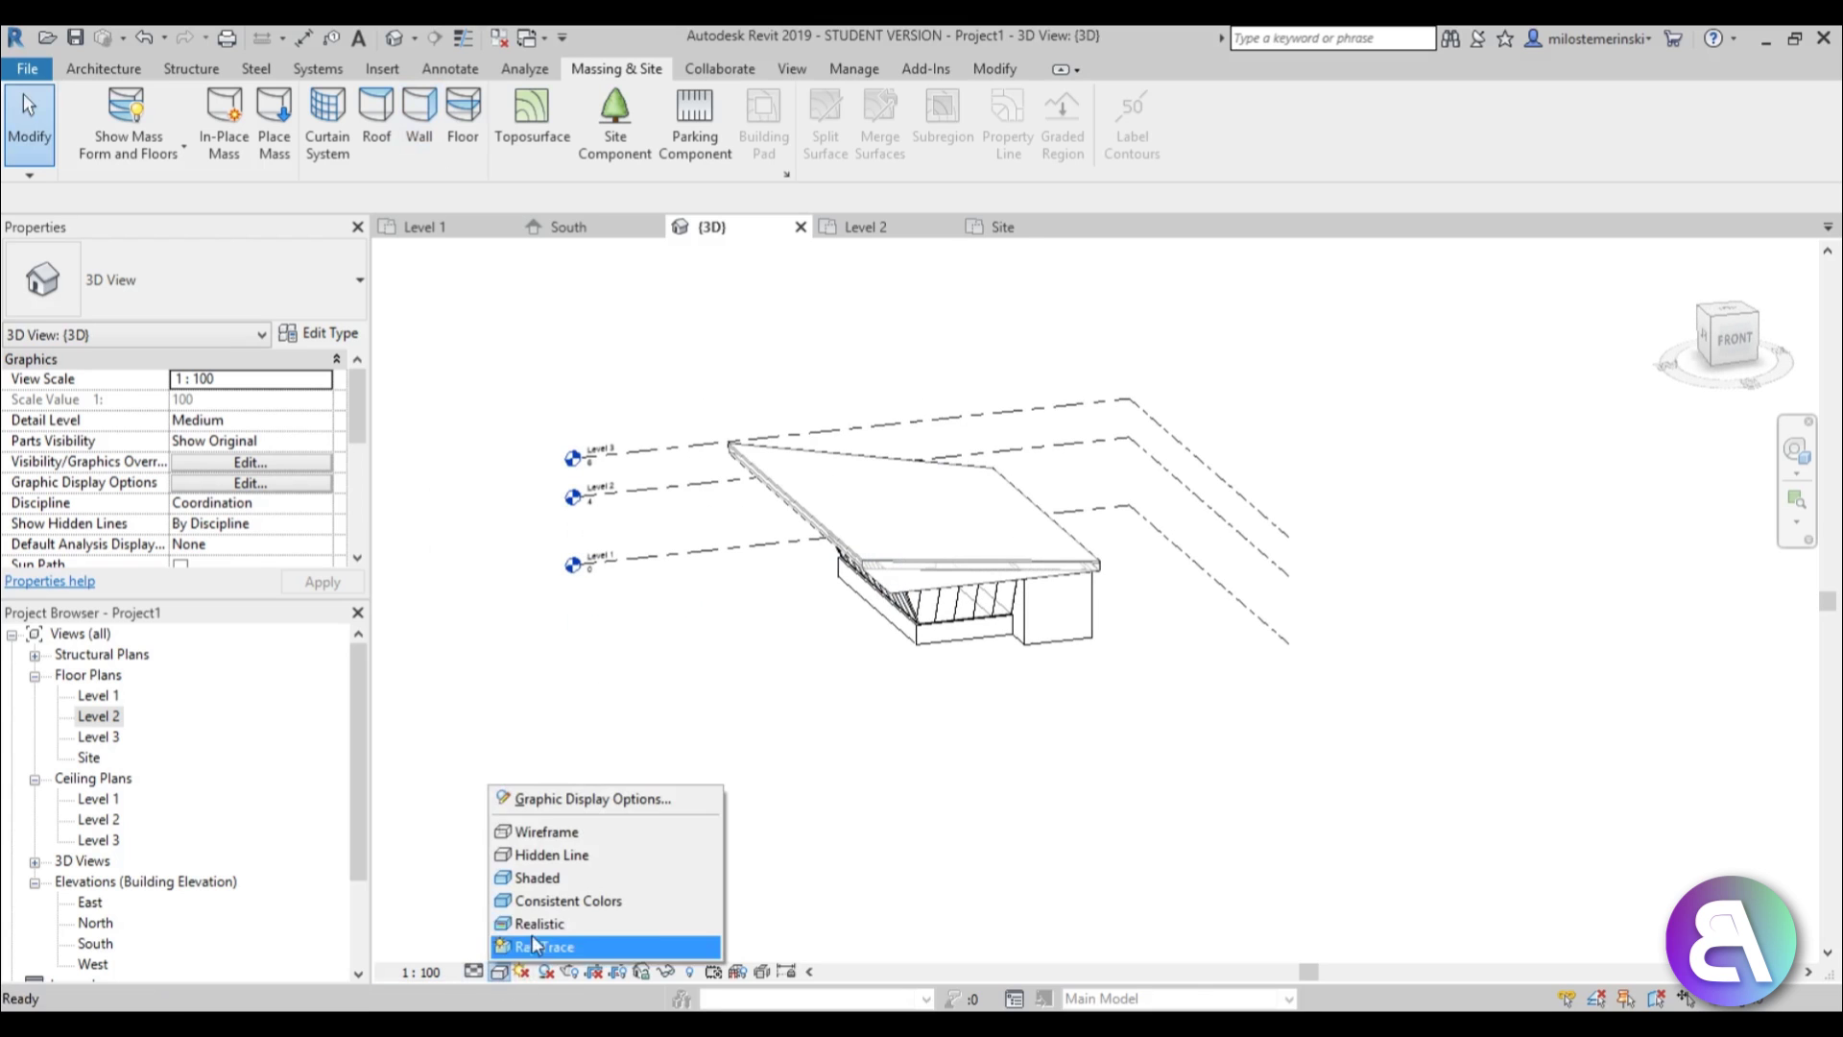
left_click(538, 923)
mouse_move(807, 782)
middle_mouse_down("shift")
mouse_move(882, 633)
mouse_move(940, 713)
mouse_move(911, 668)
middle_mouse_up("shift")
scroll(880, 604, "up", 5)
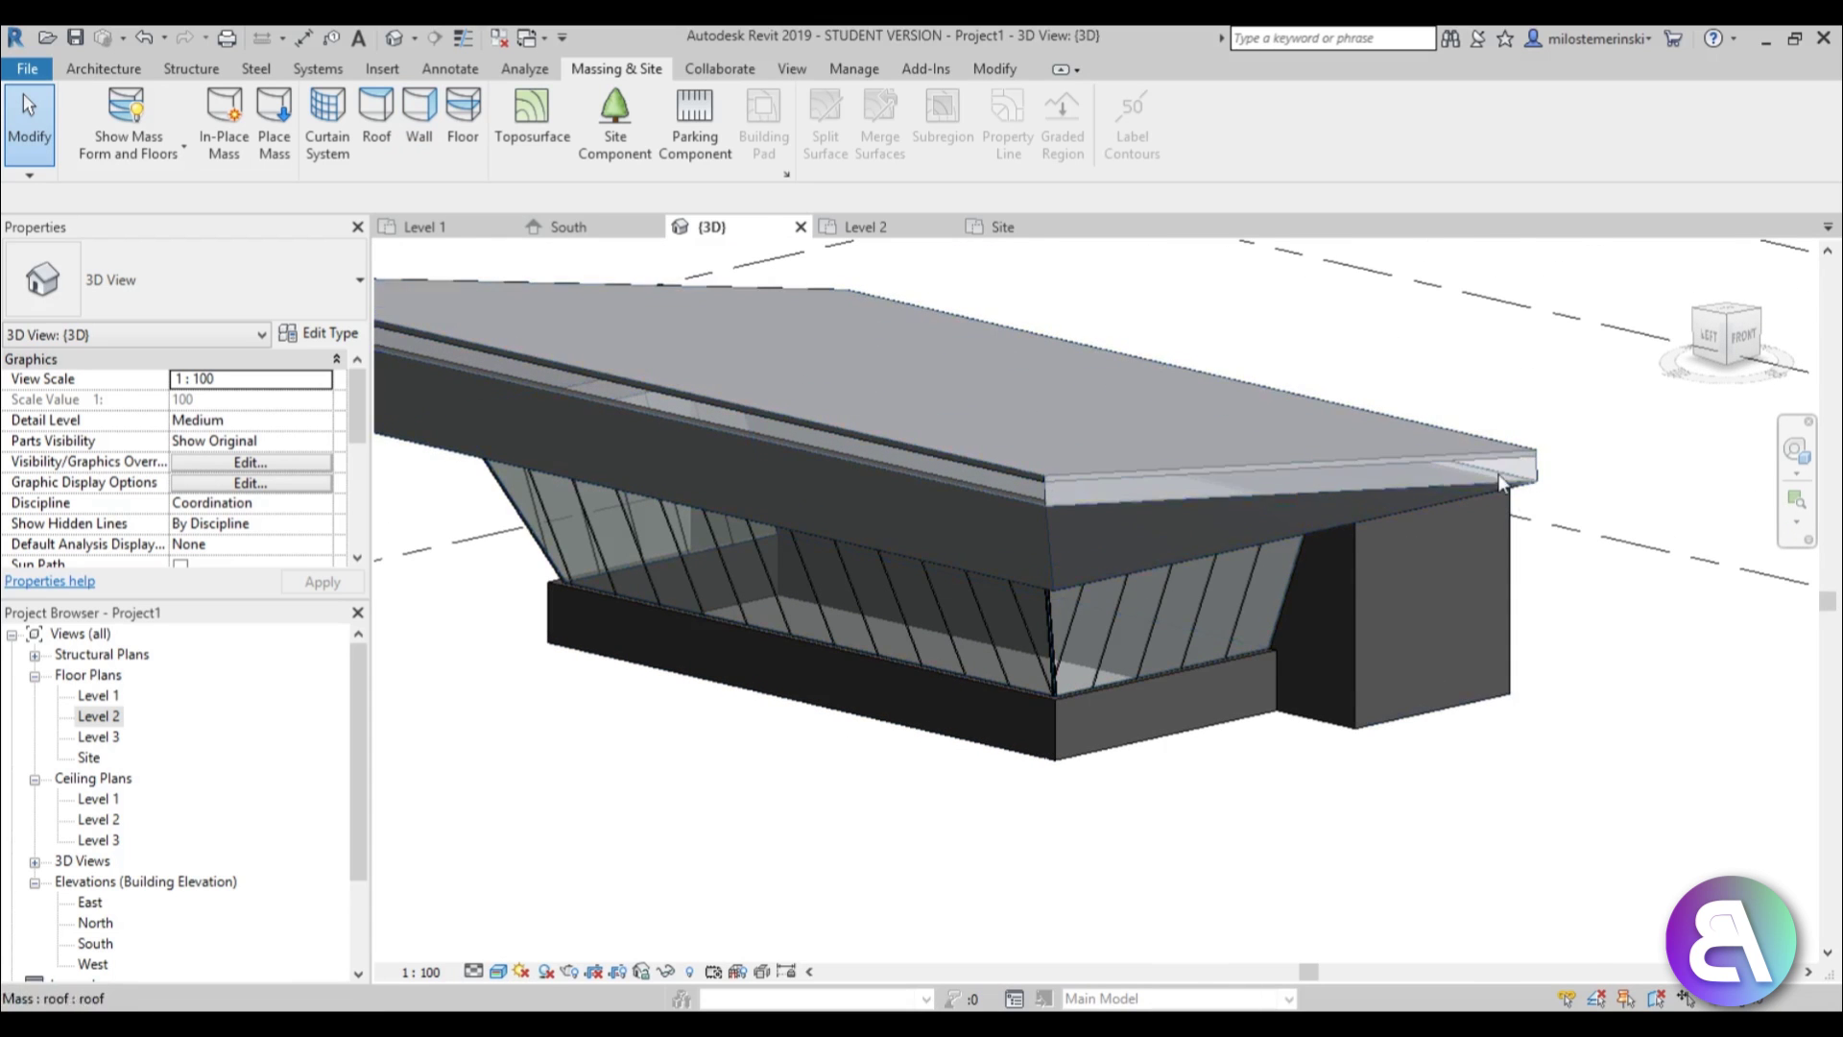
middle_click_drag(681, 416, 561, 648, "shift")
Start another wall and duplicate the roof wall type under the name "glow".
left_click(116, 75)
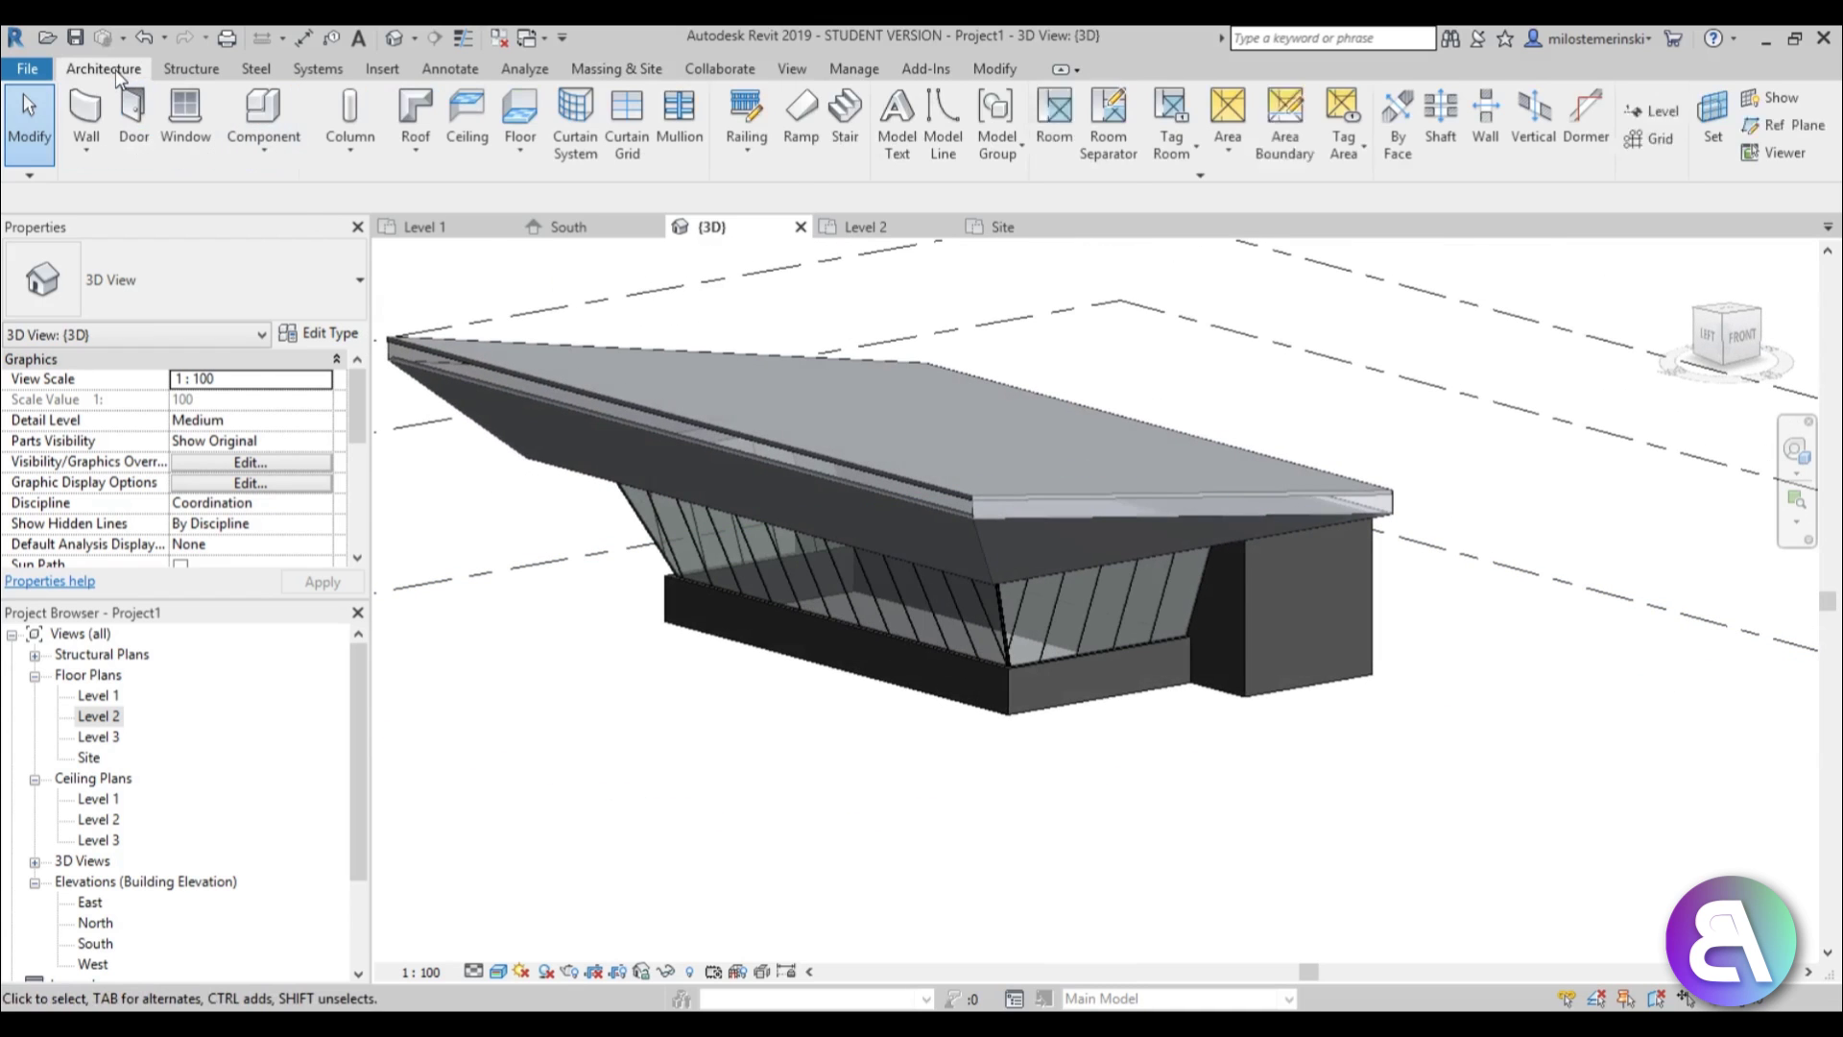
left_click(77, 107)
left_click(317, 333)
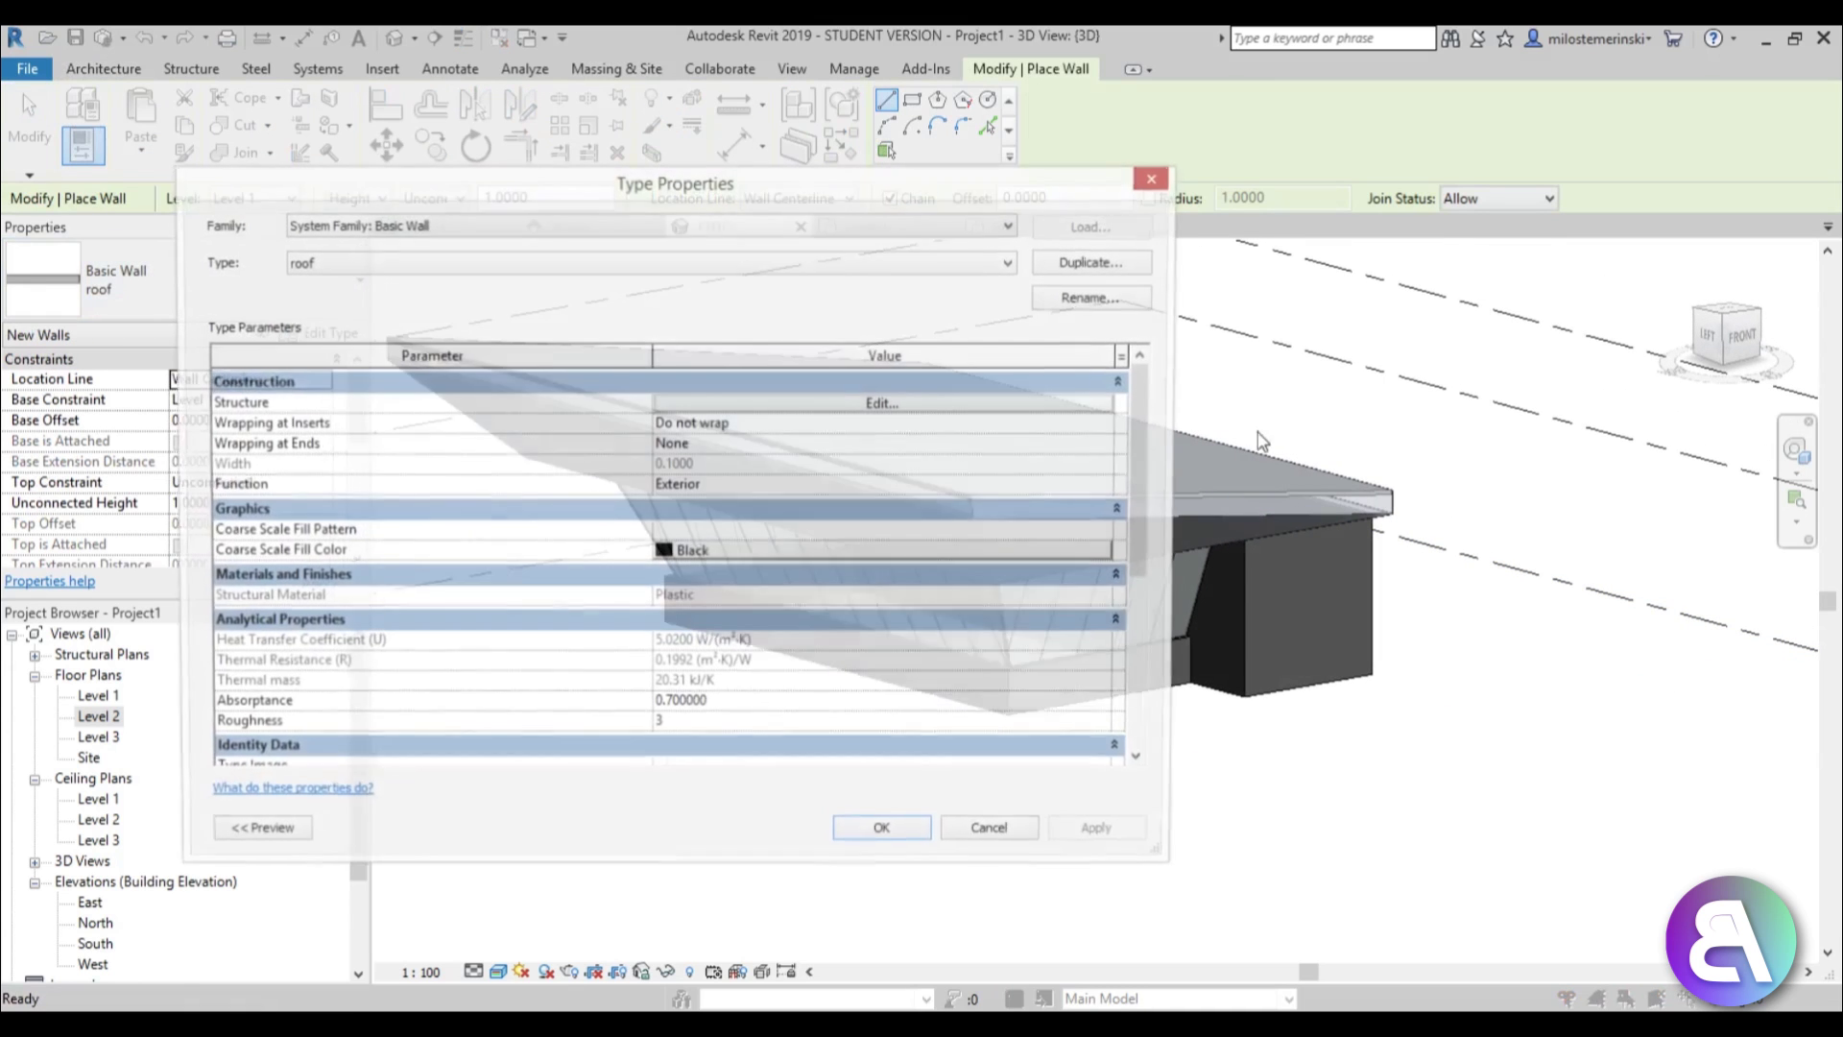
left_click(1091, 263)
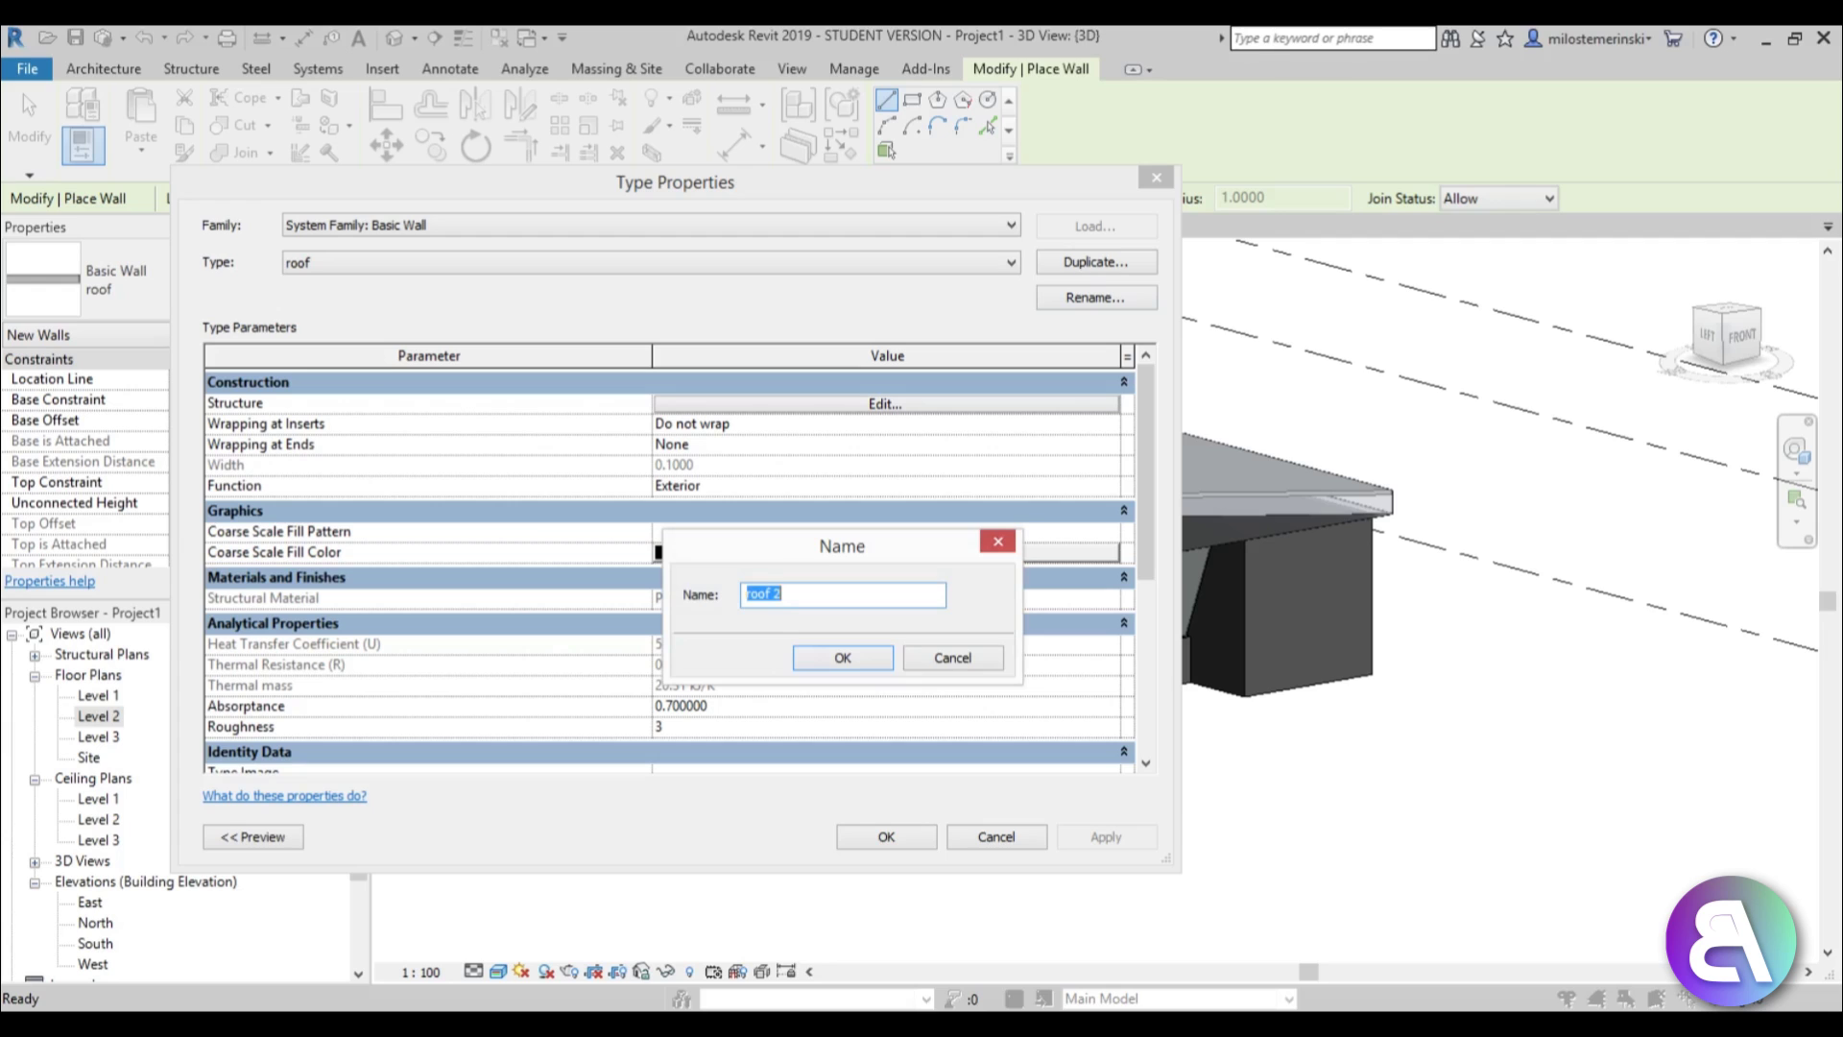
type("glow")
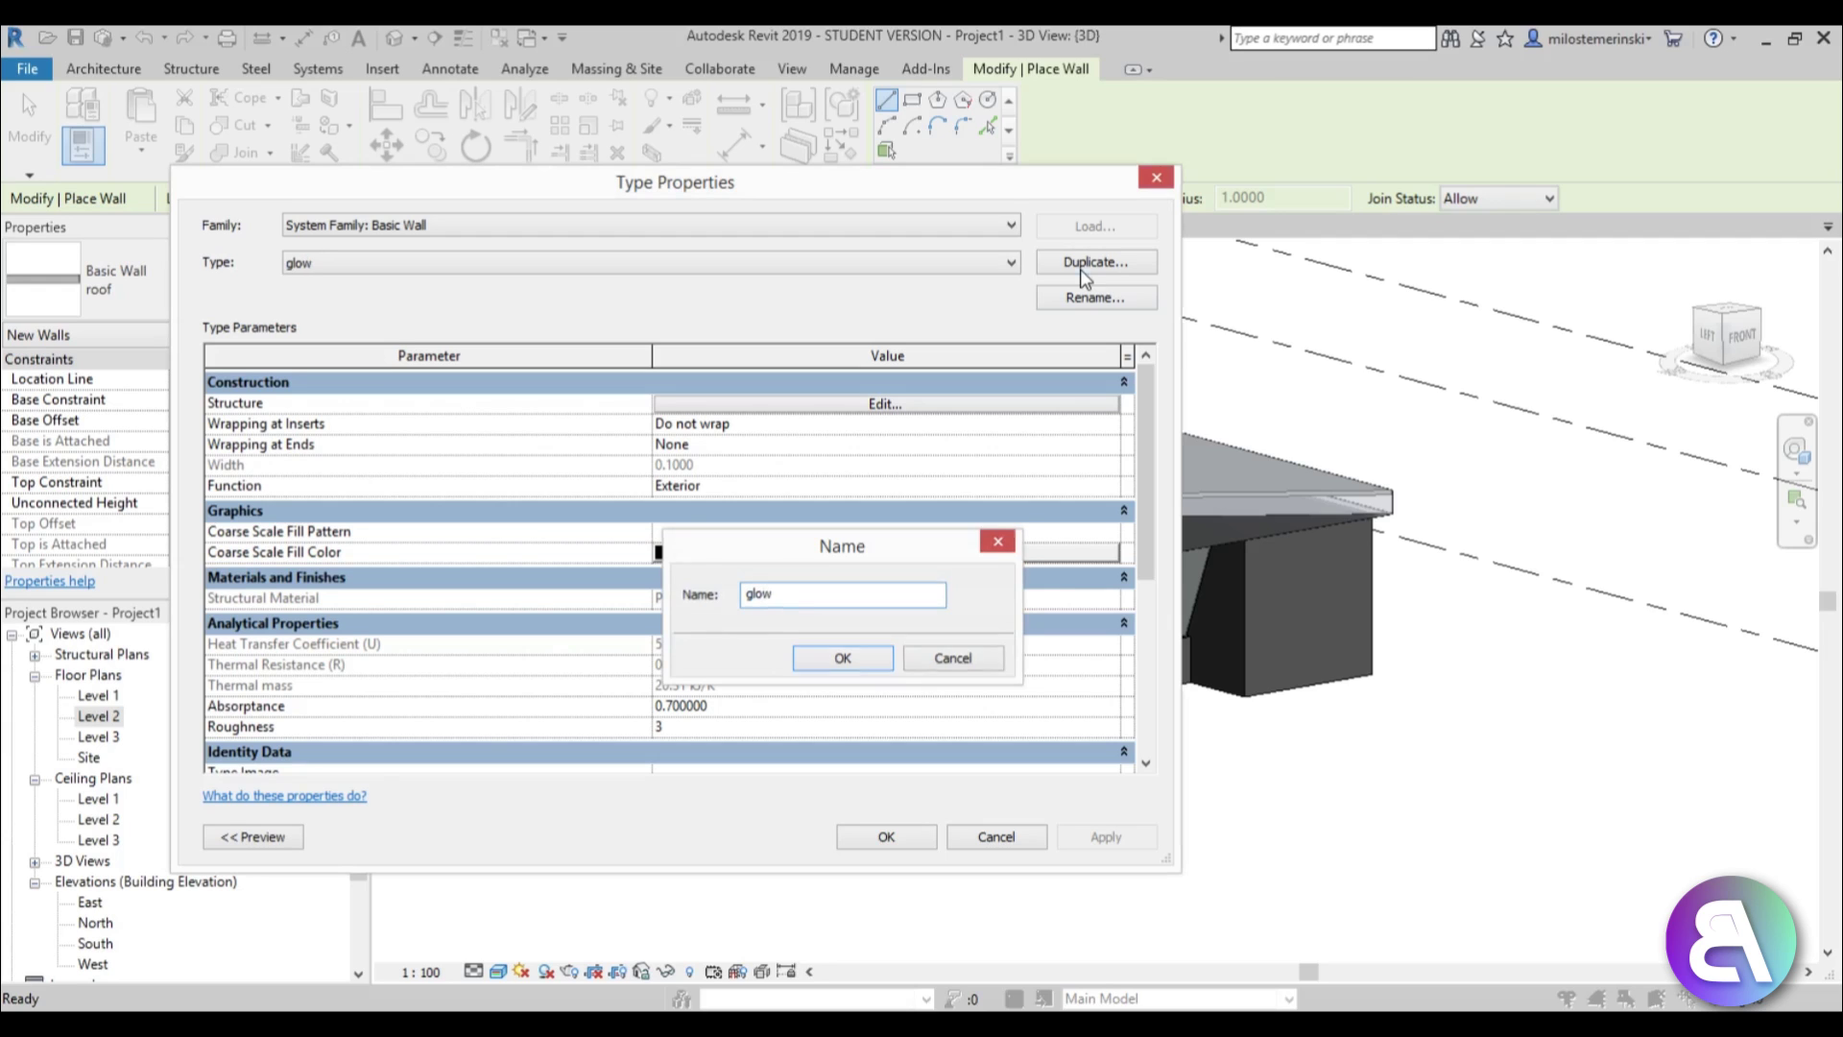
key("Return")
Choose Glass, White, High Luminance from the glass library as the material of the glow type's structure layer.
left_click(816, 405)
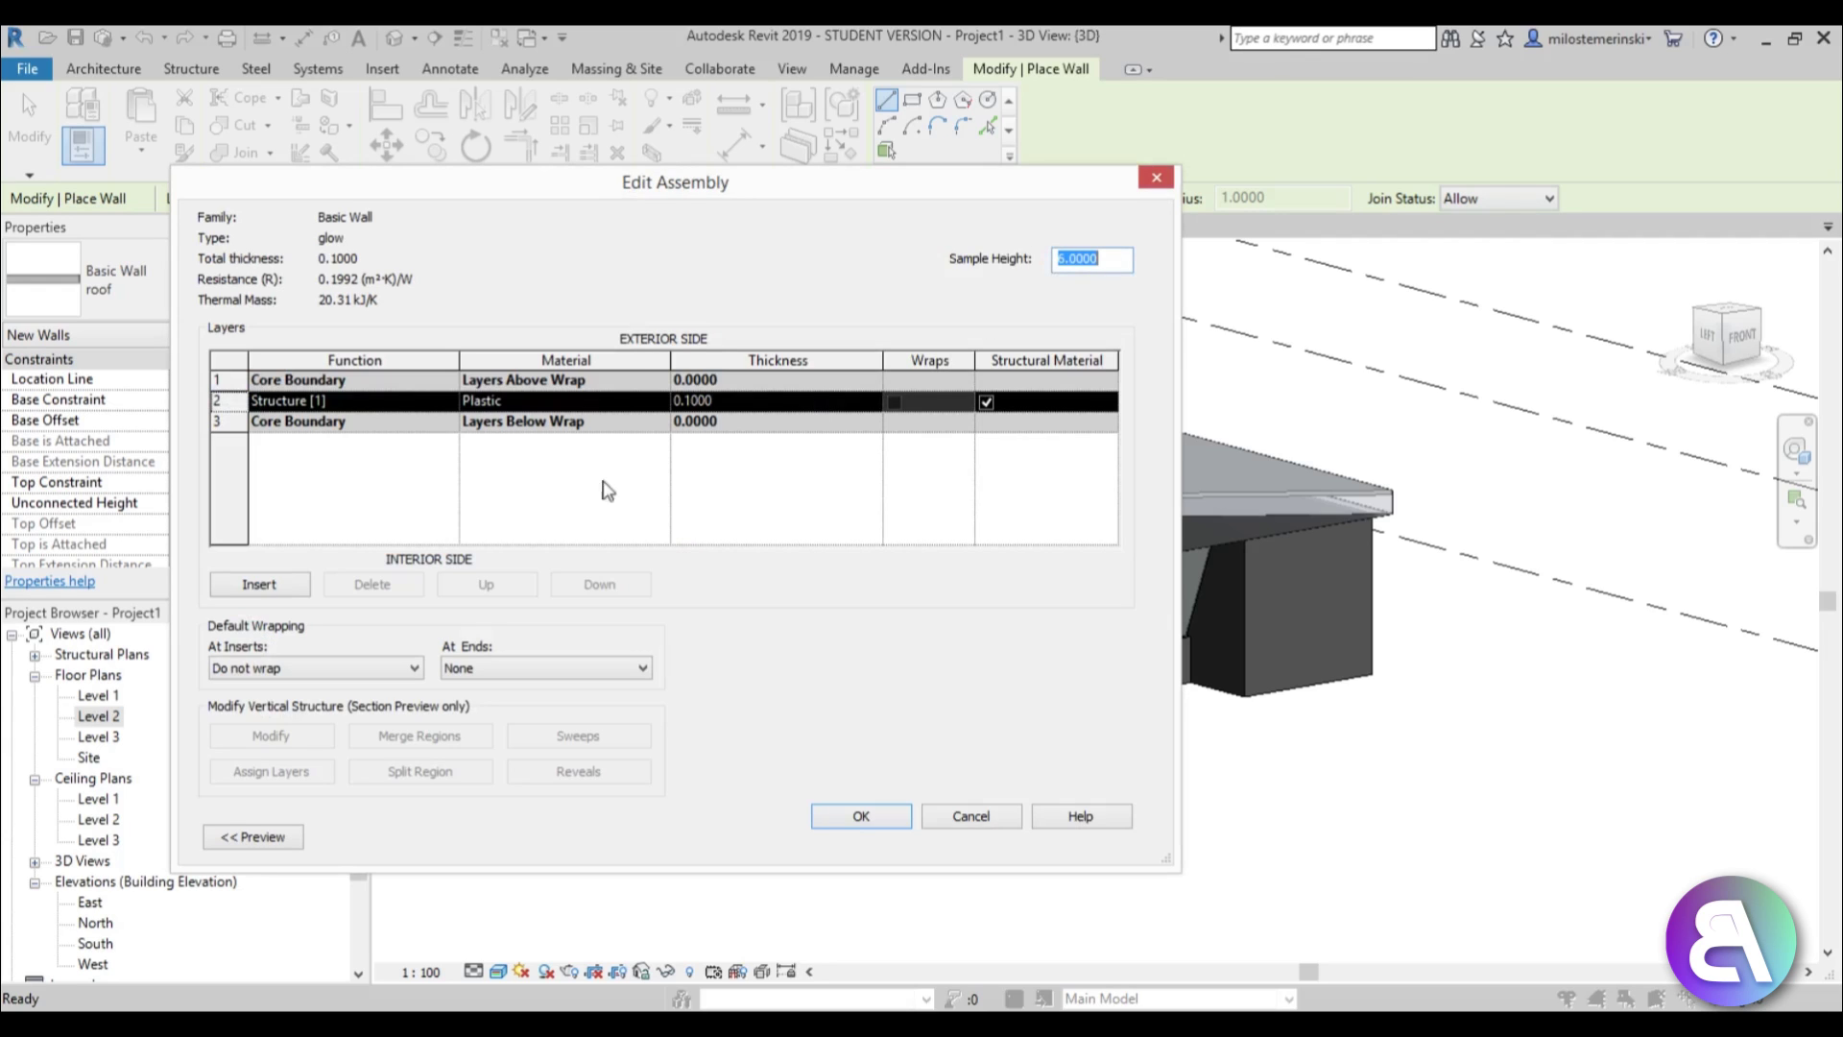
left_click(662, 398)
left_click(662, 400)
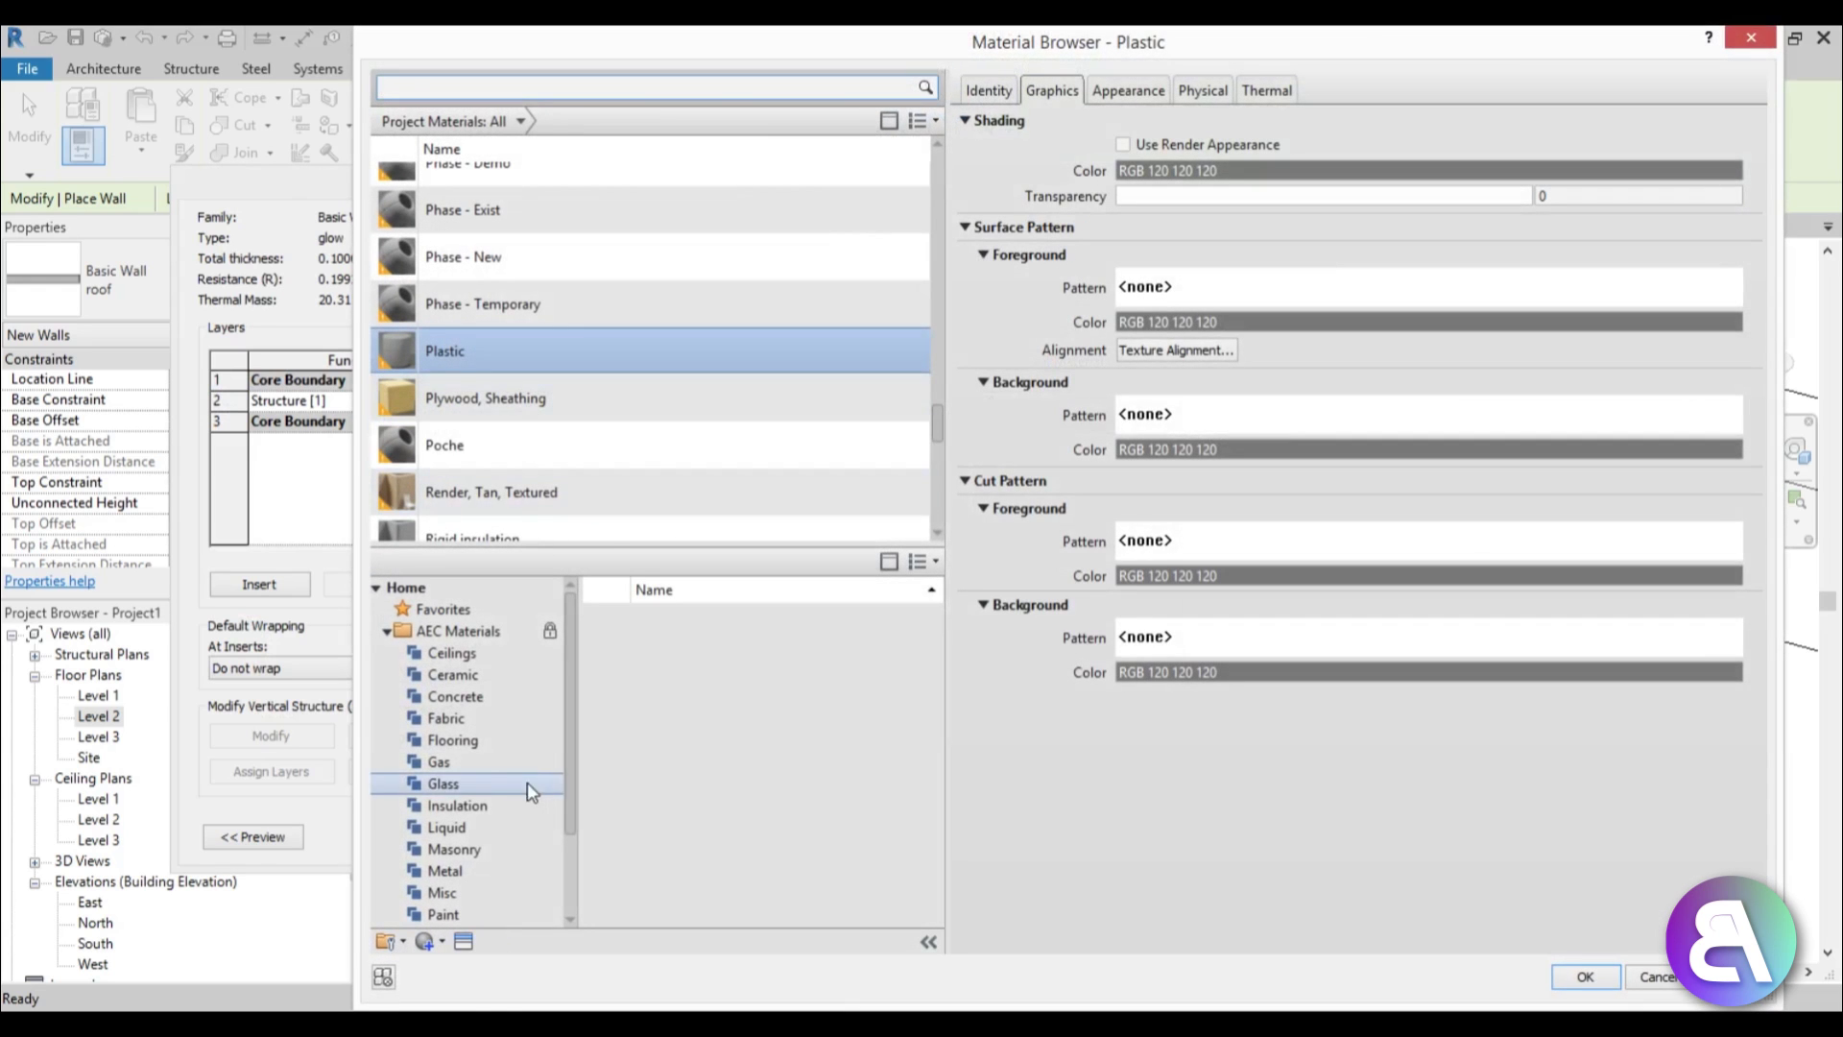
left_click(469, 784)
left_click_drag(941, 671, 943, 833)
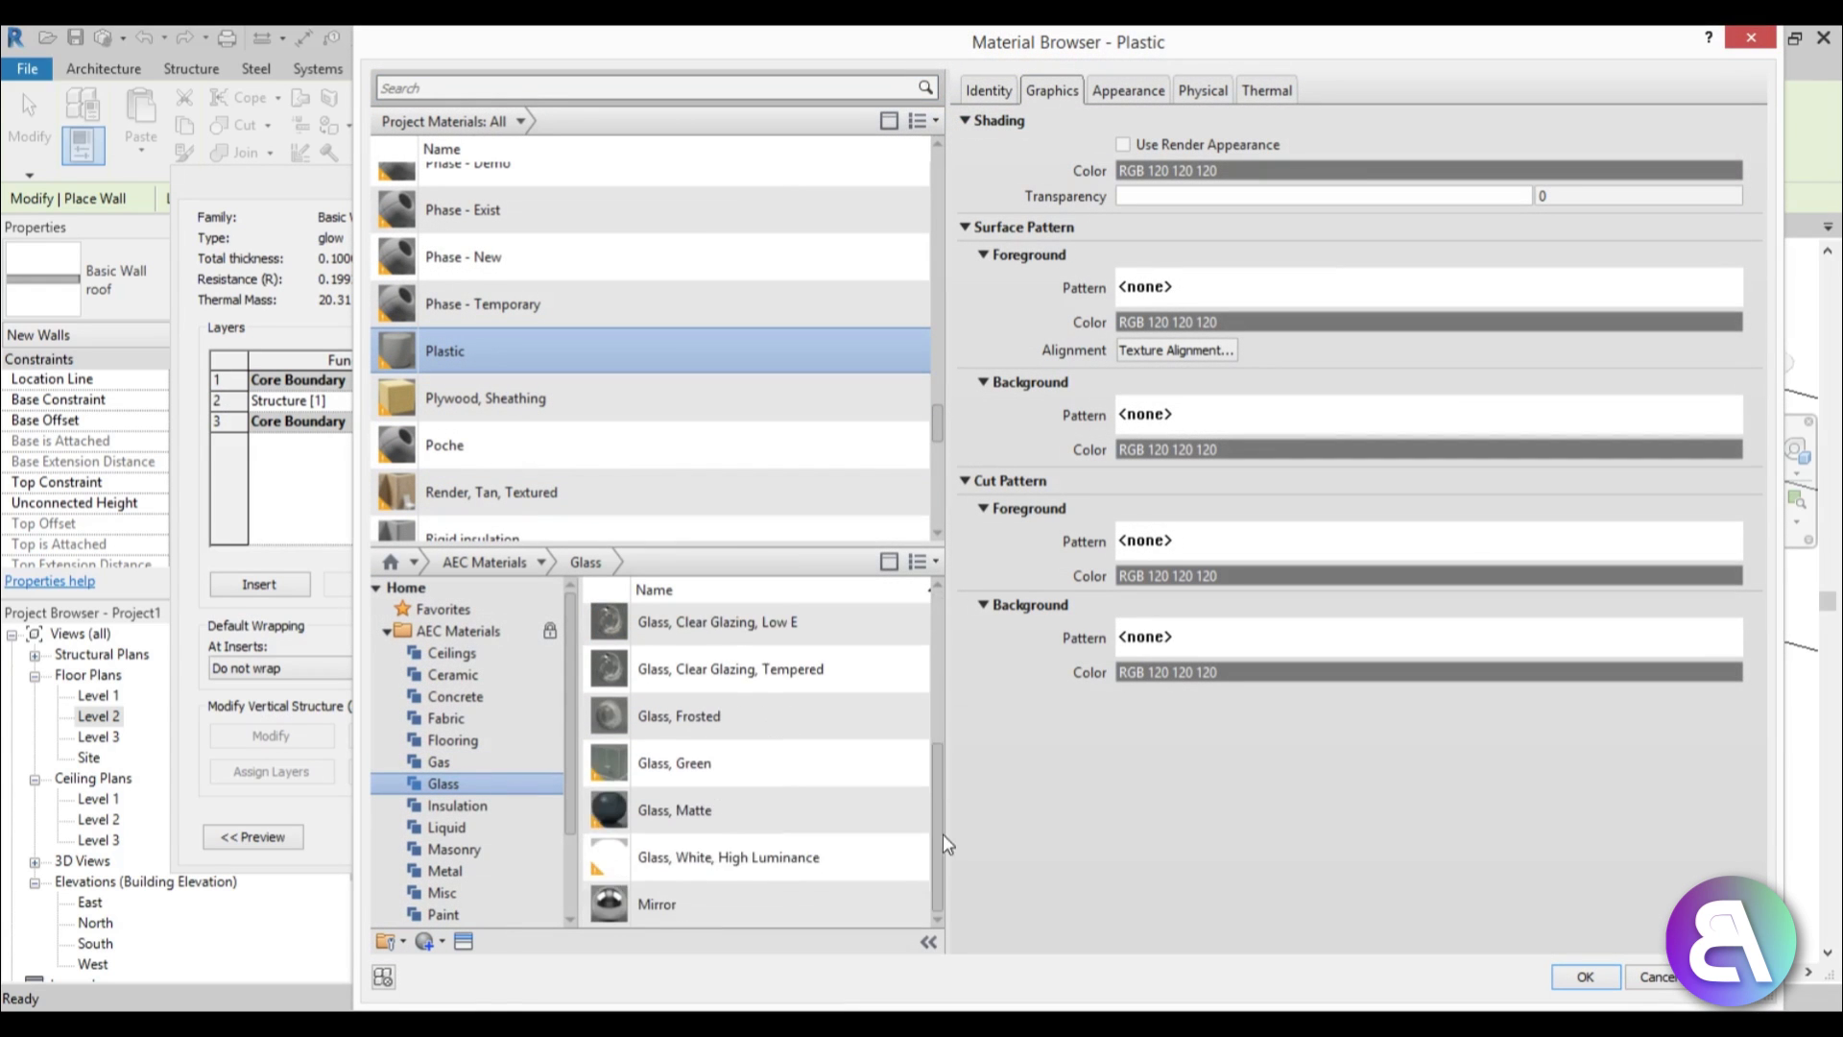
left_click(891, 856)
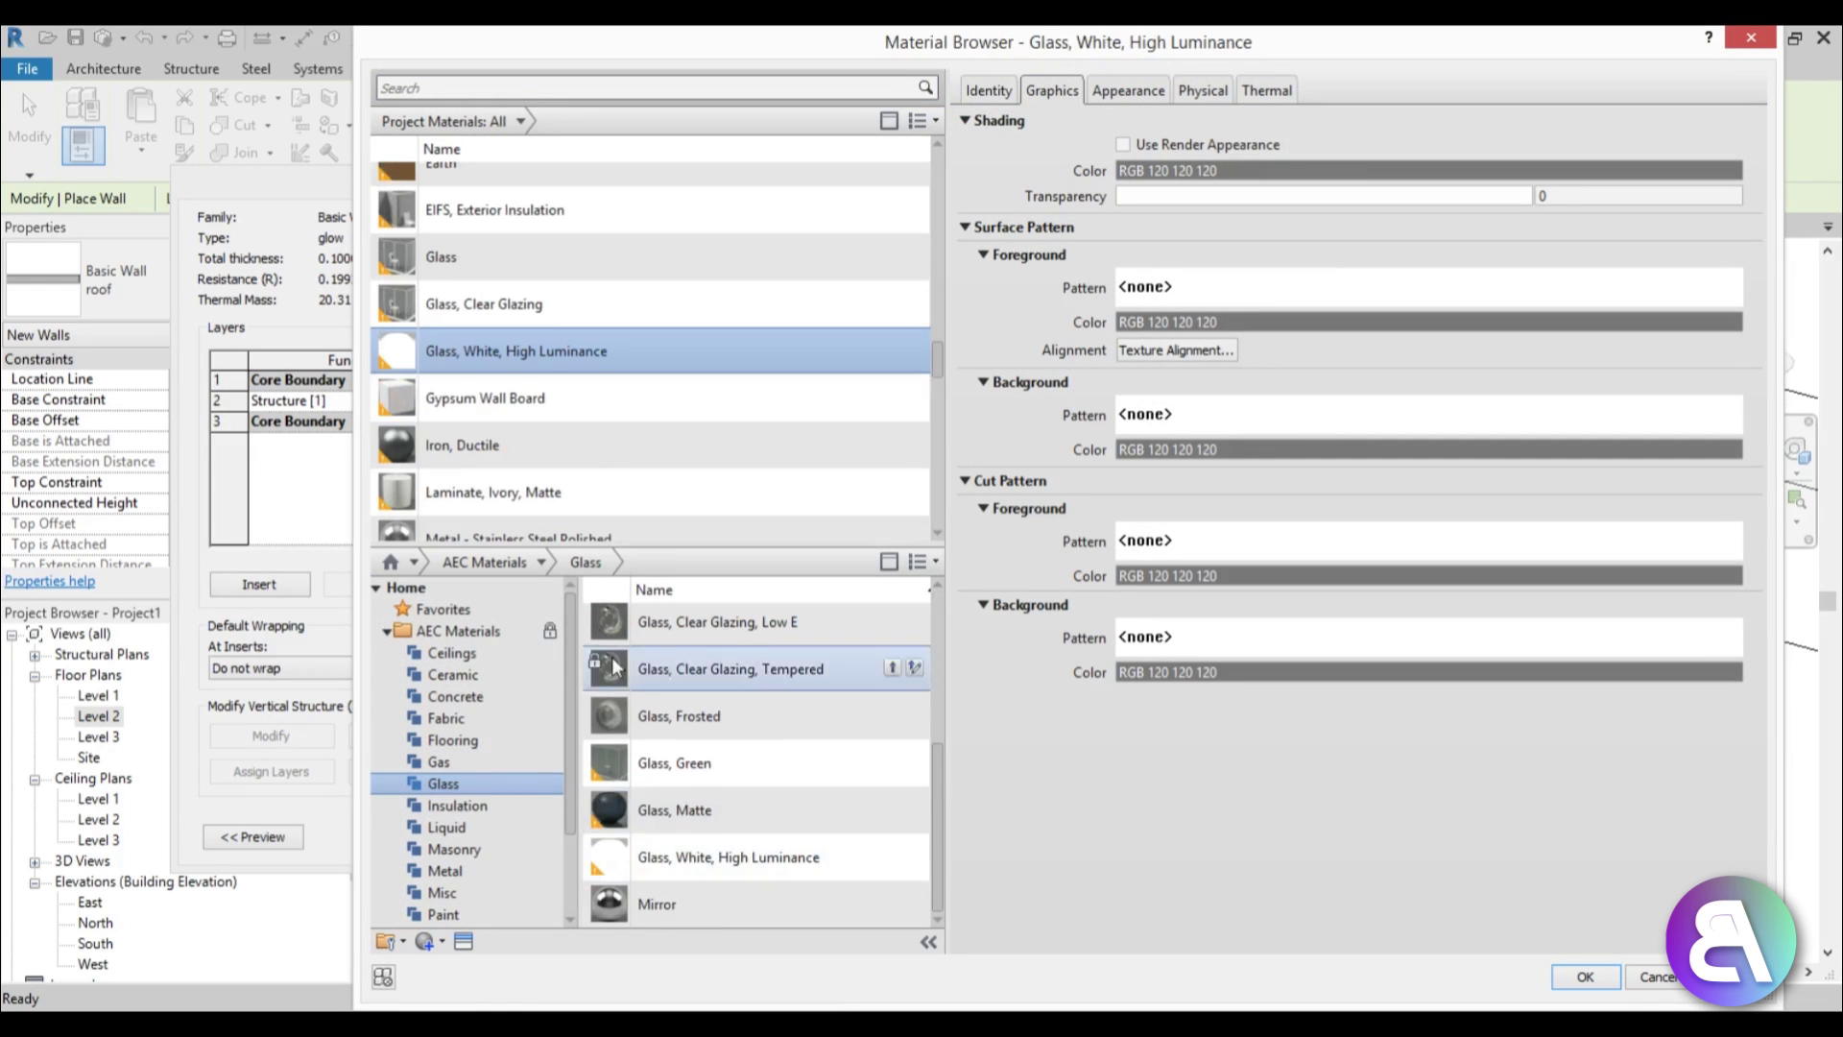
Set the glass material's self-illumination filter color and generic color to yellow, RGB 255 255 0, and apply it to the glow wall type.
left_click(1137, 91)
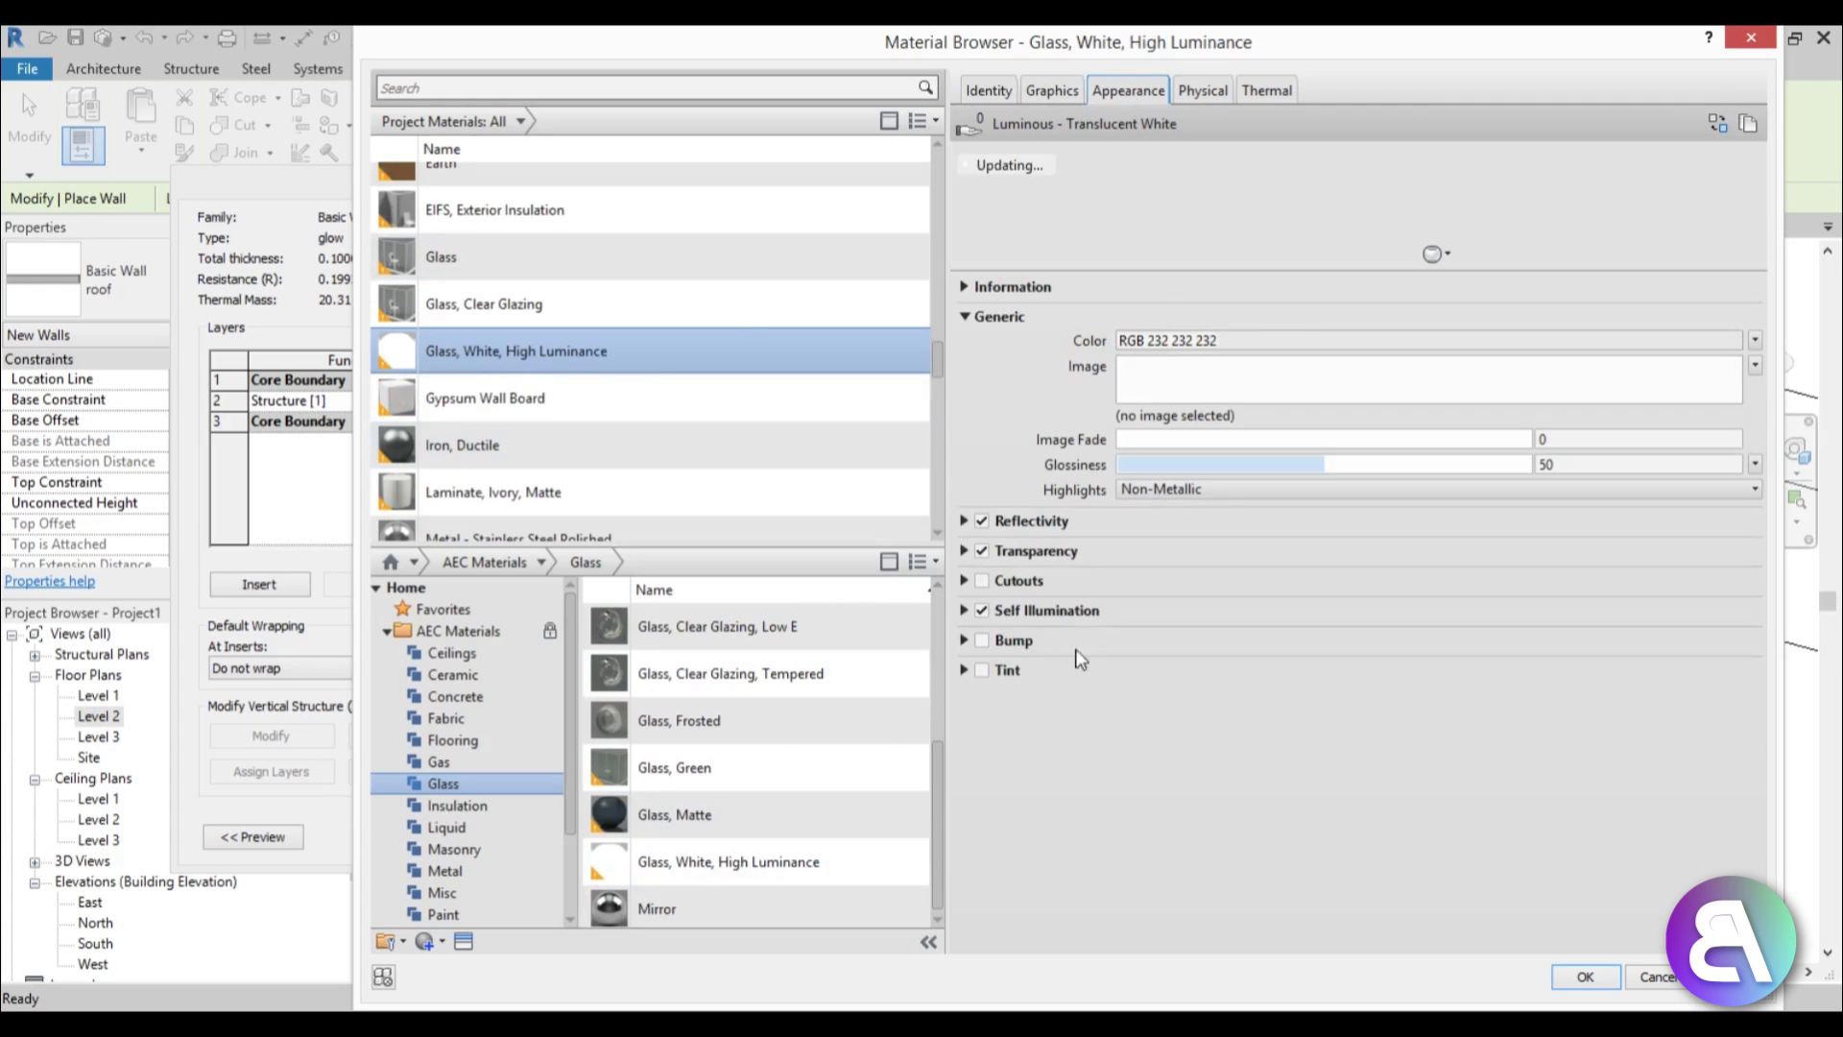
left_click(964, 611)
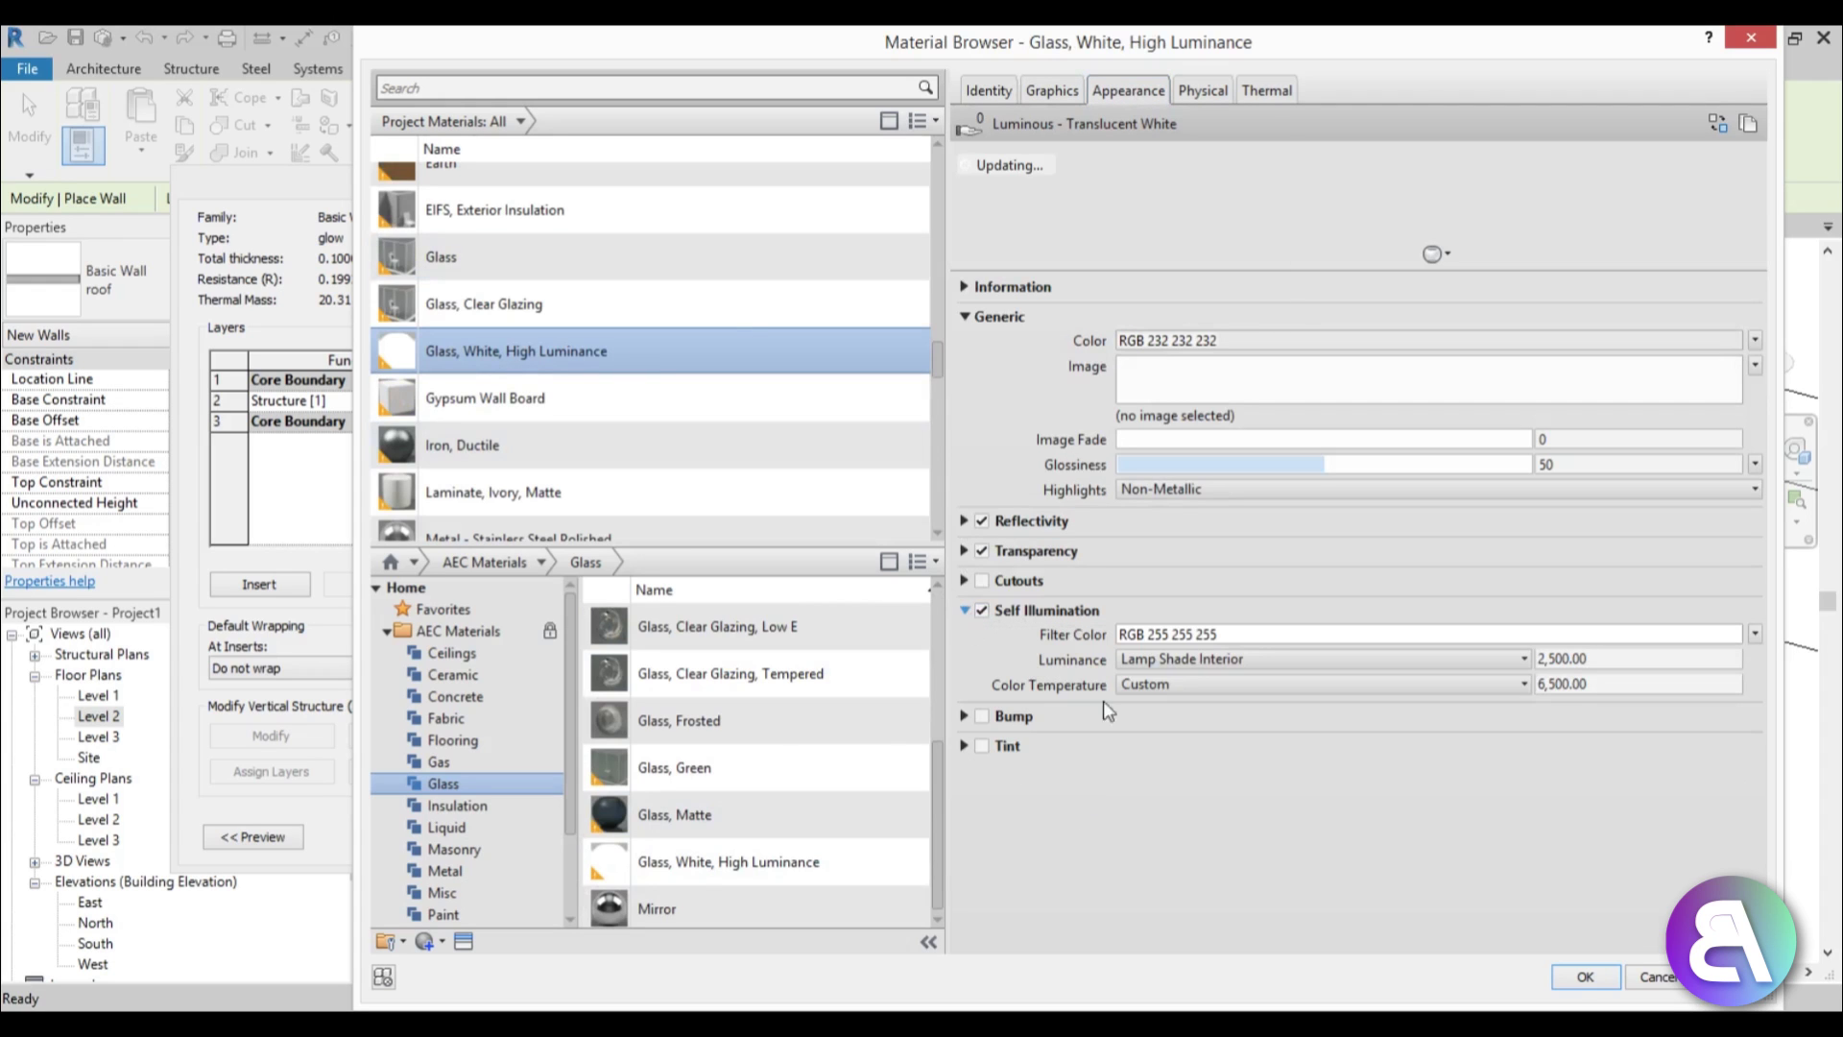
left_click(1261, 638)
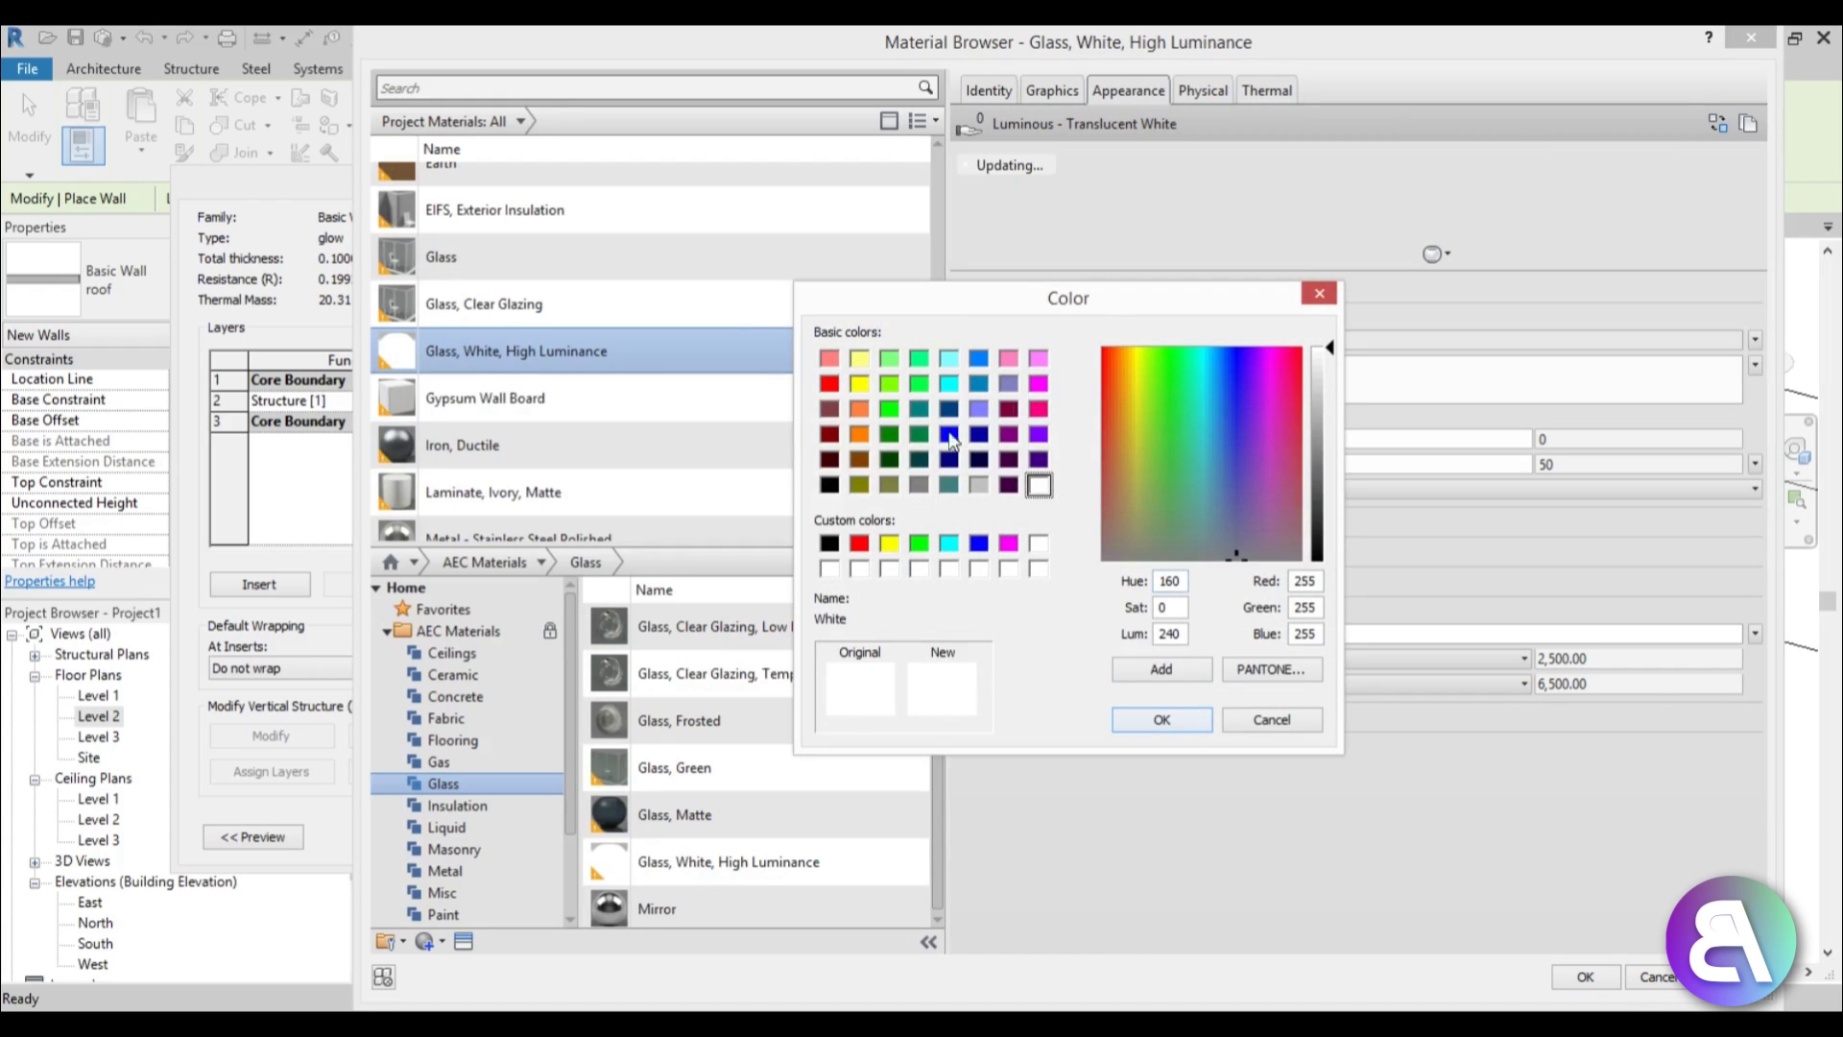
left_click(864, 385)
left_click(1162, 718)
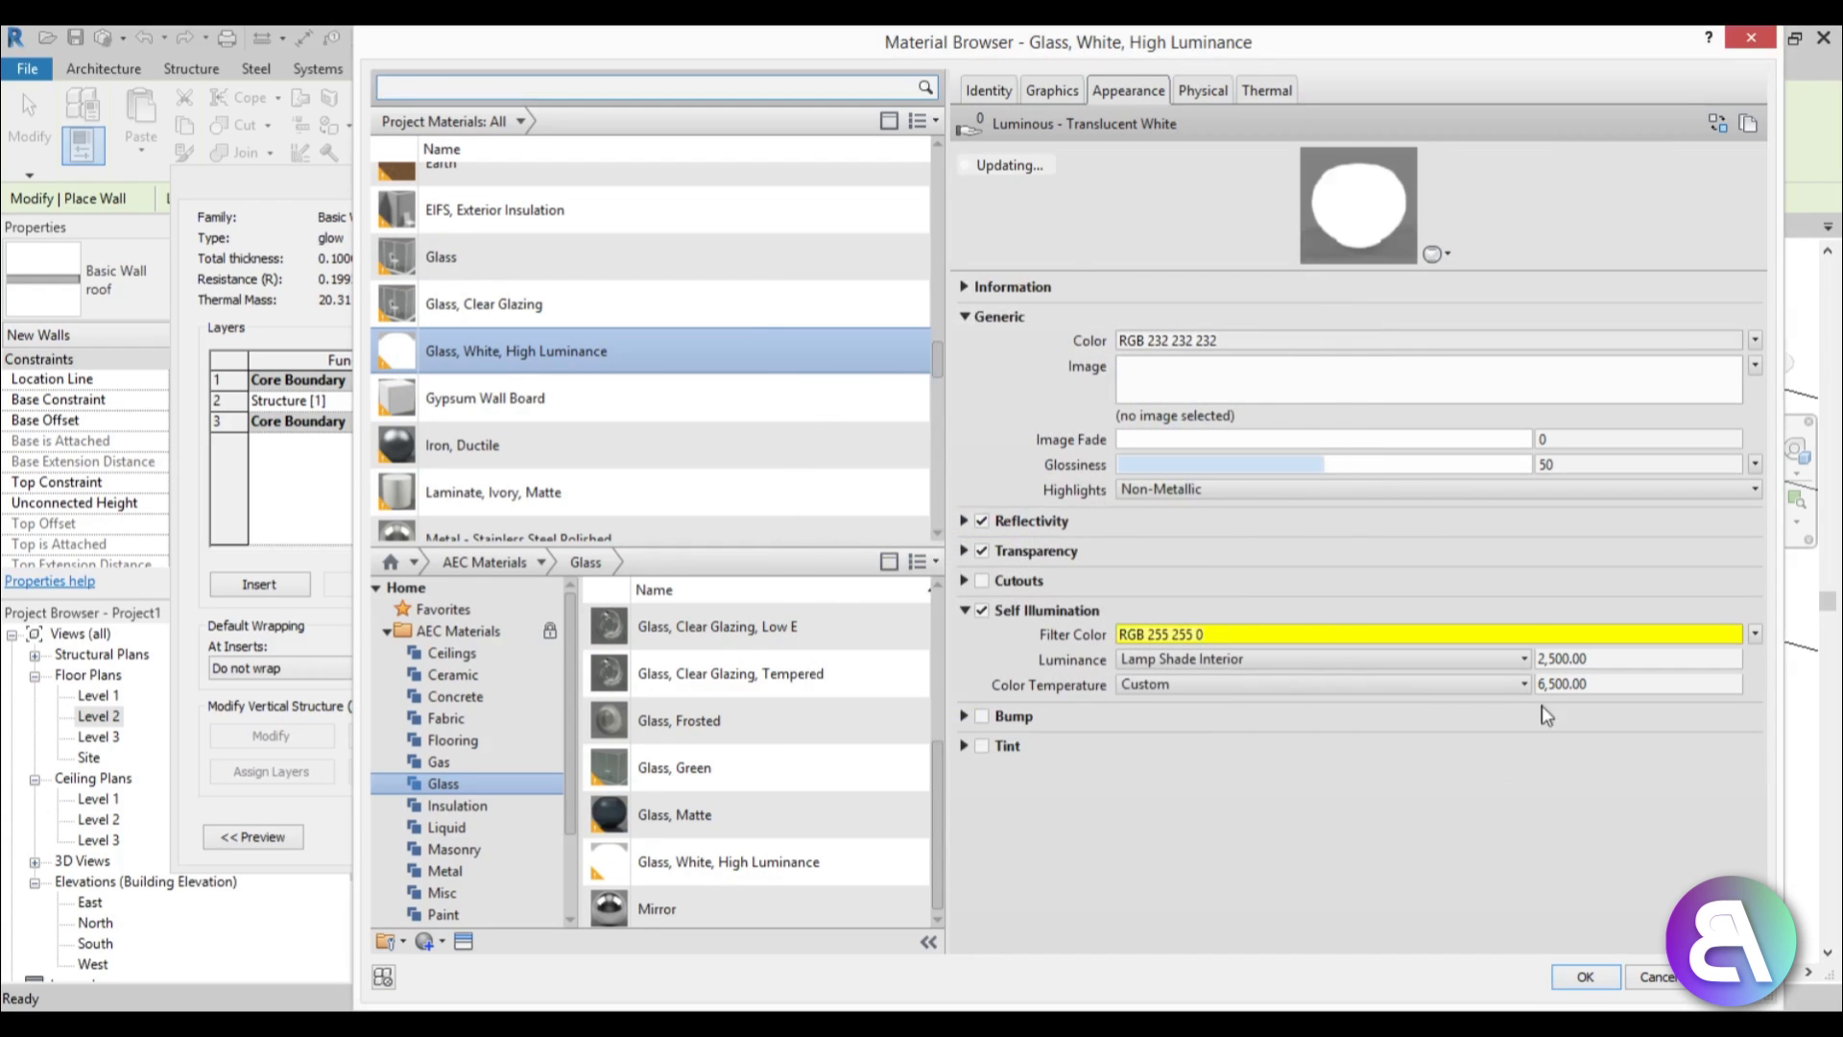
left_click(1200, 344)
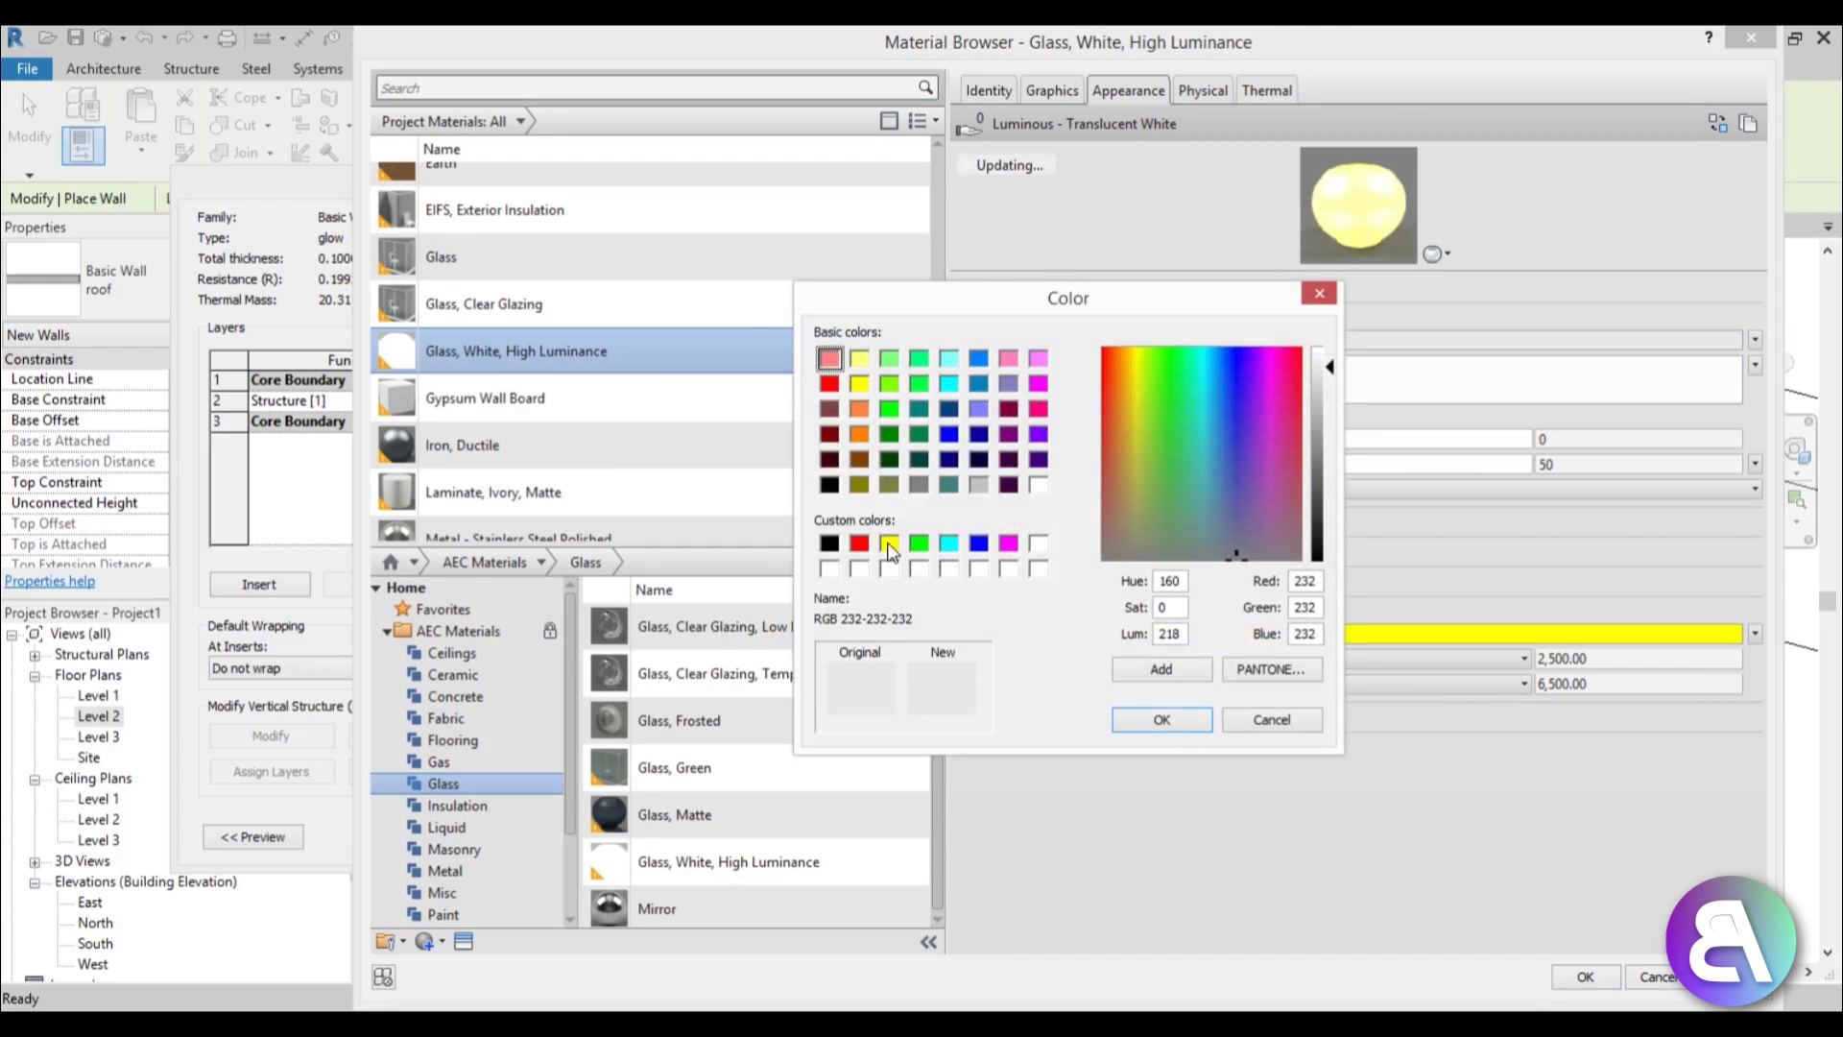
left_click(1163, 720)
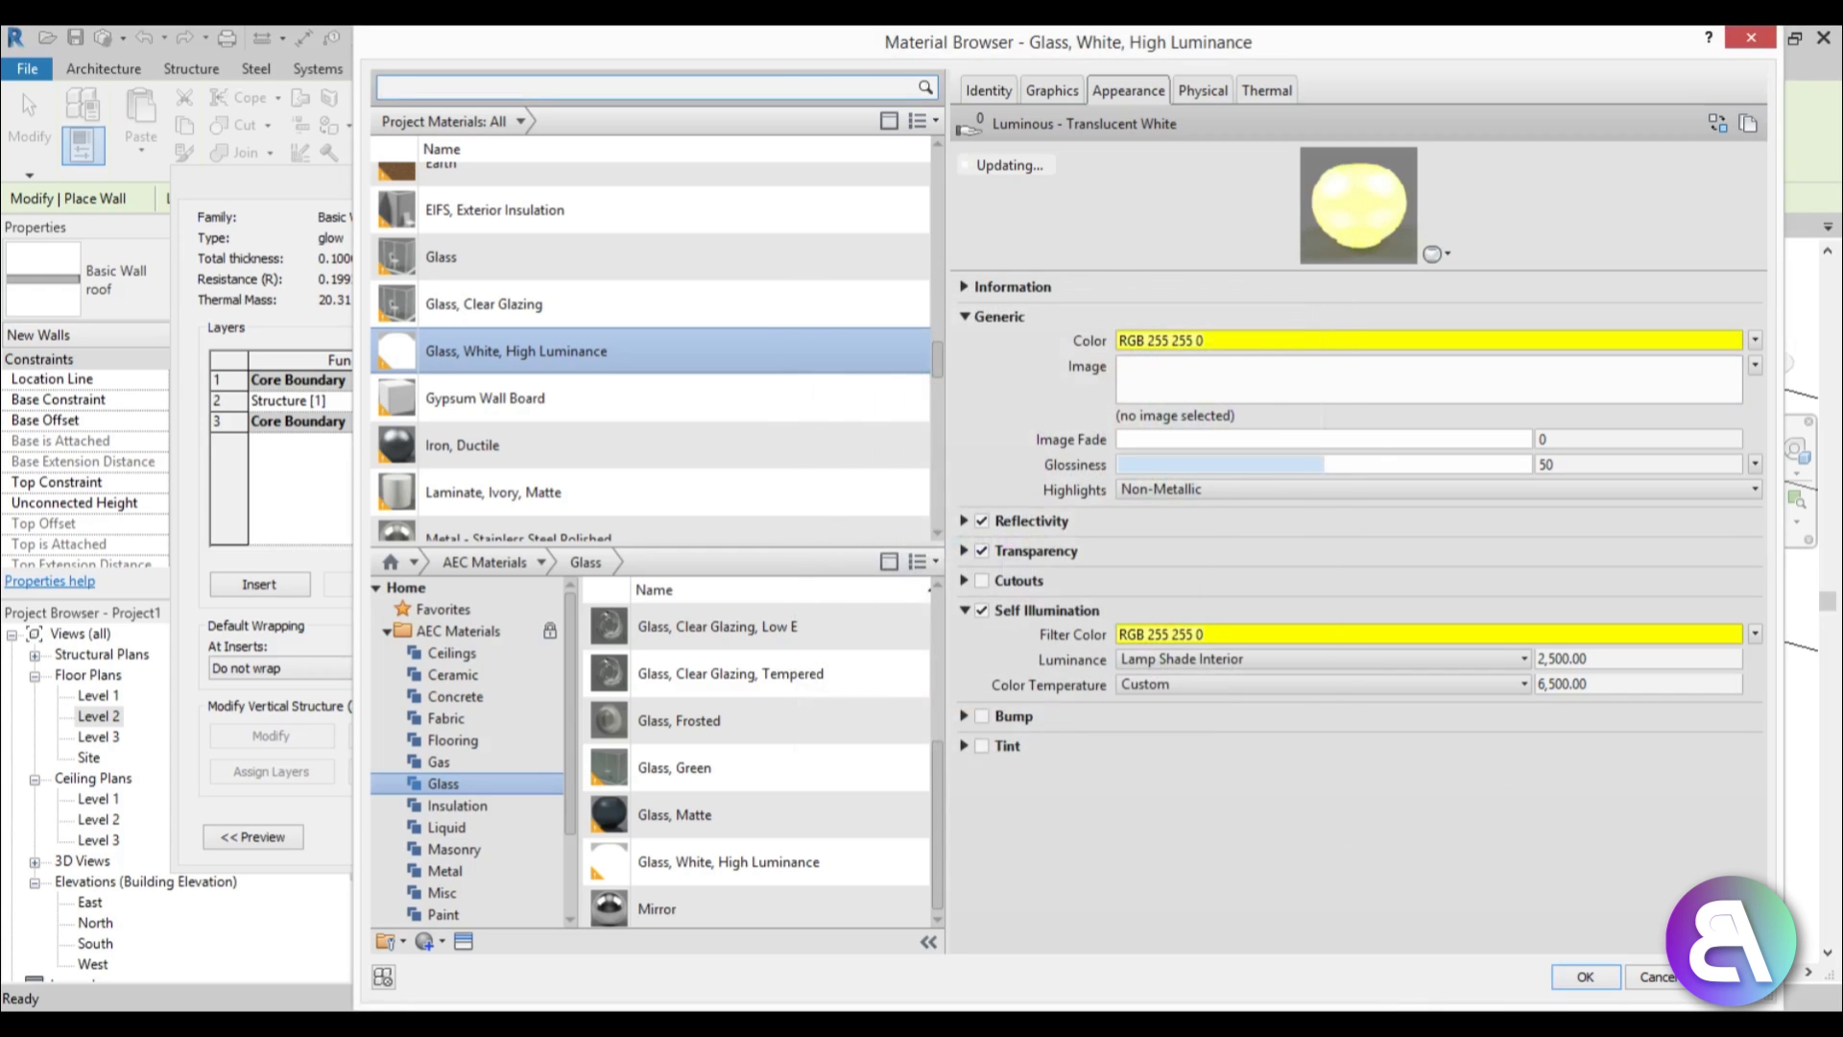
left_click(1599, 979)
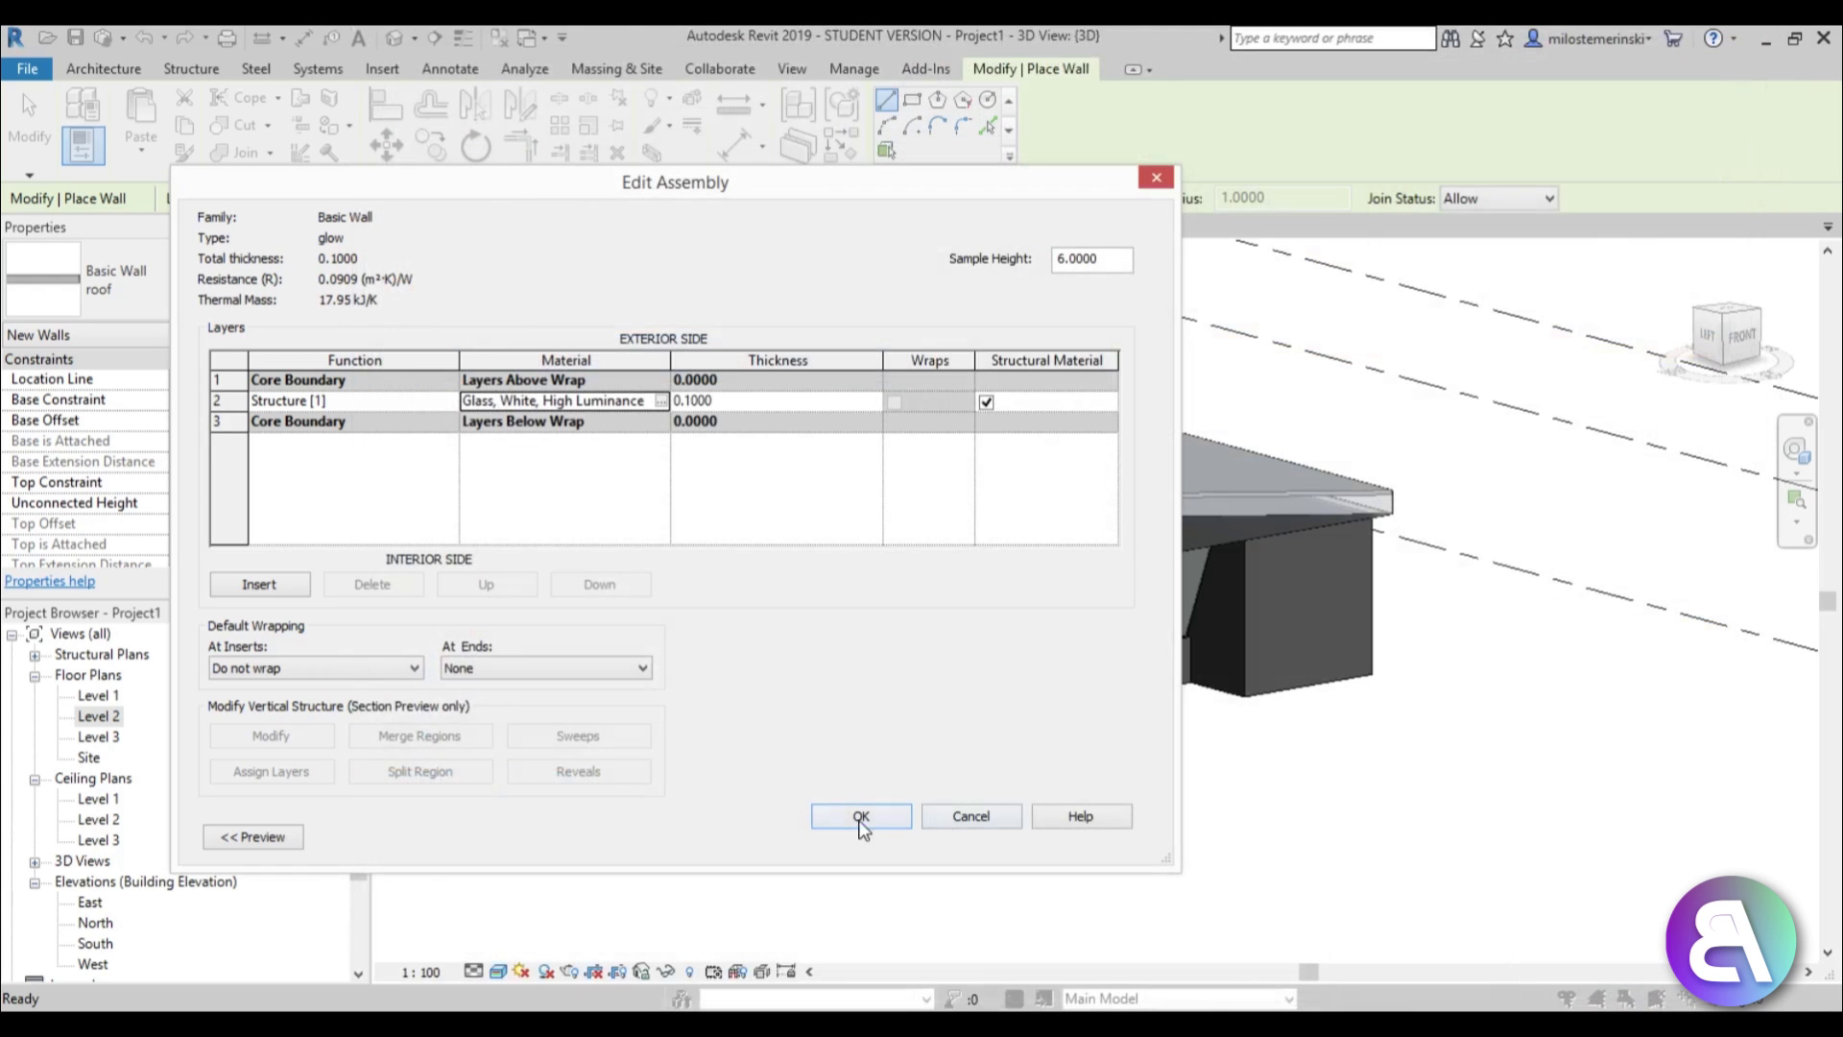
left_click(861, 816)
left_click(888, 836)
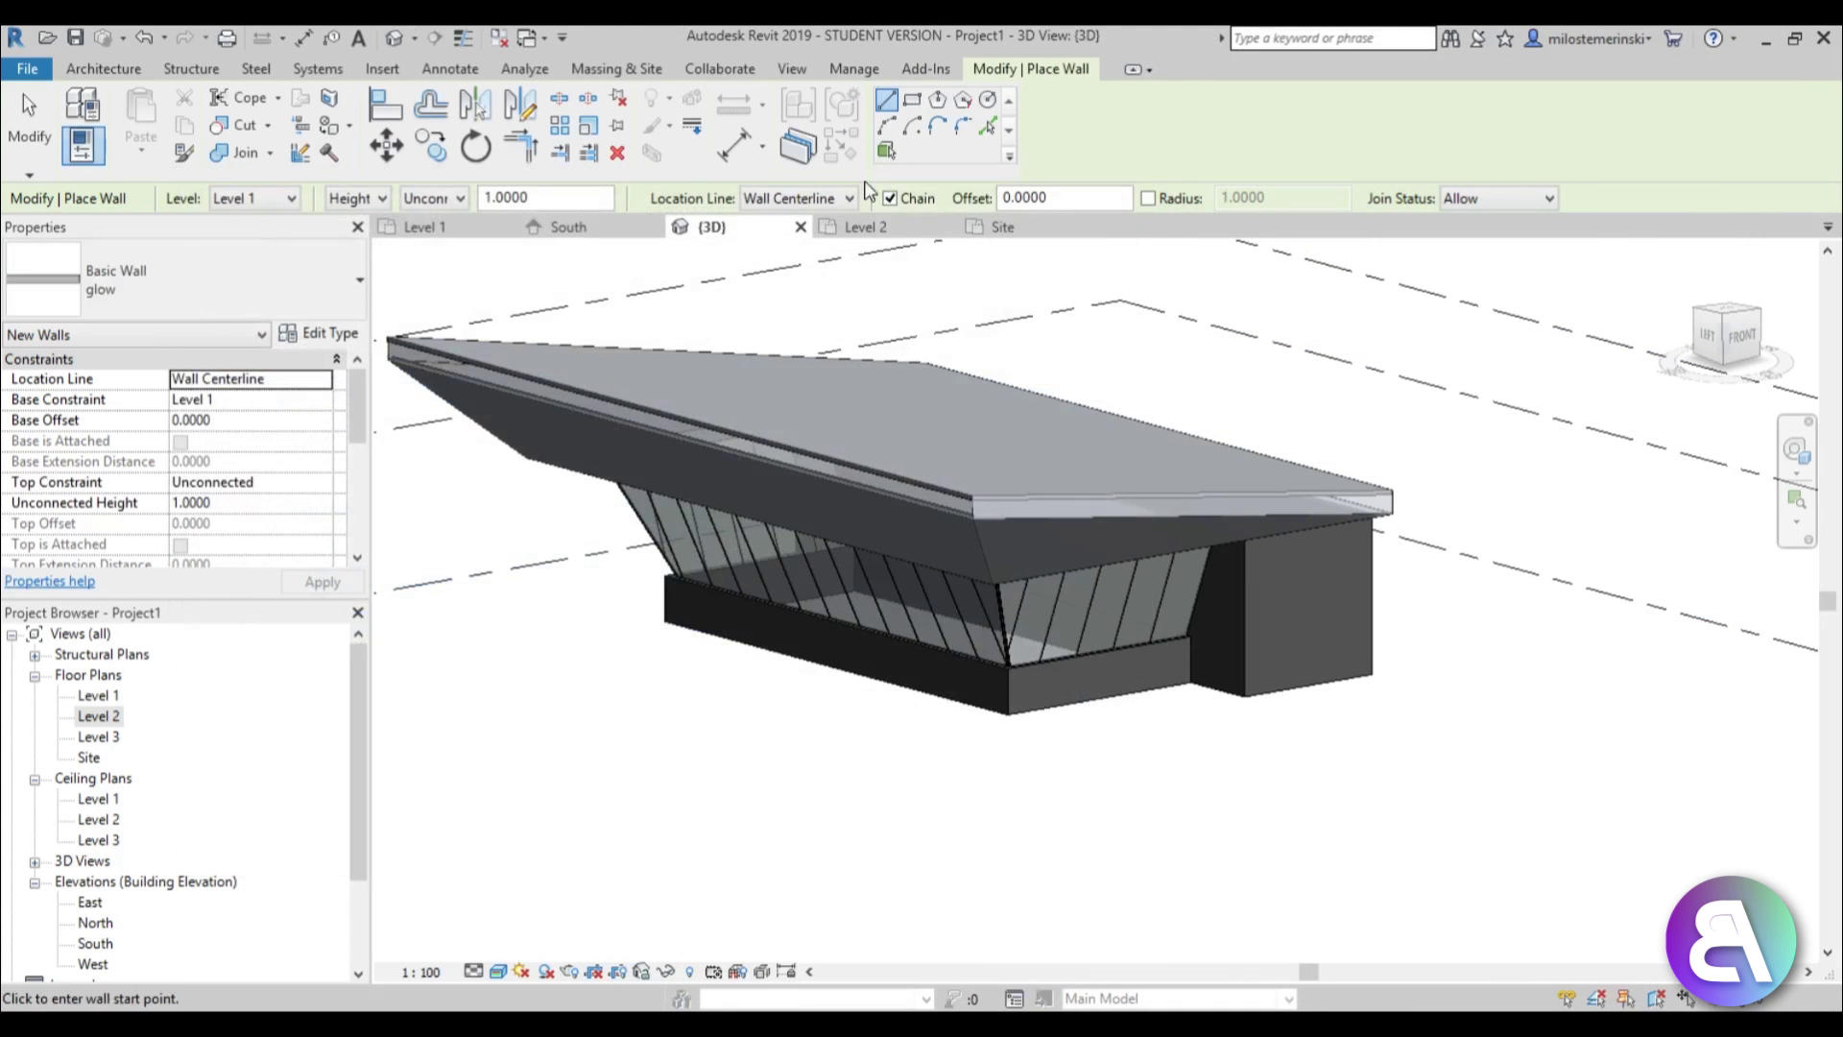
Cover the fascia faces along the roof mass's edges with glow walls using Wall by Face.
left_click(592, 69)
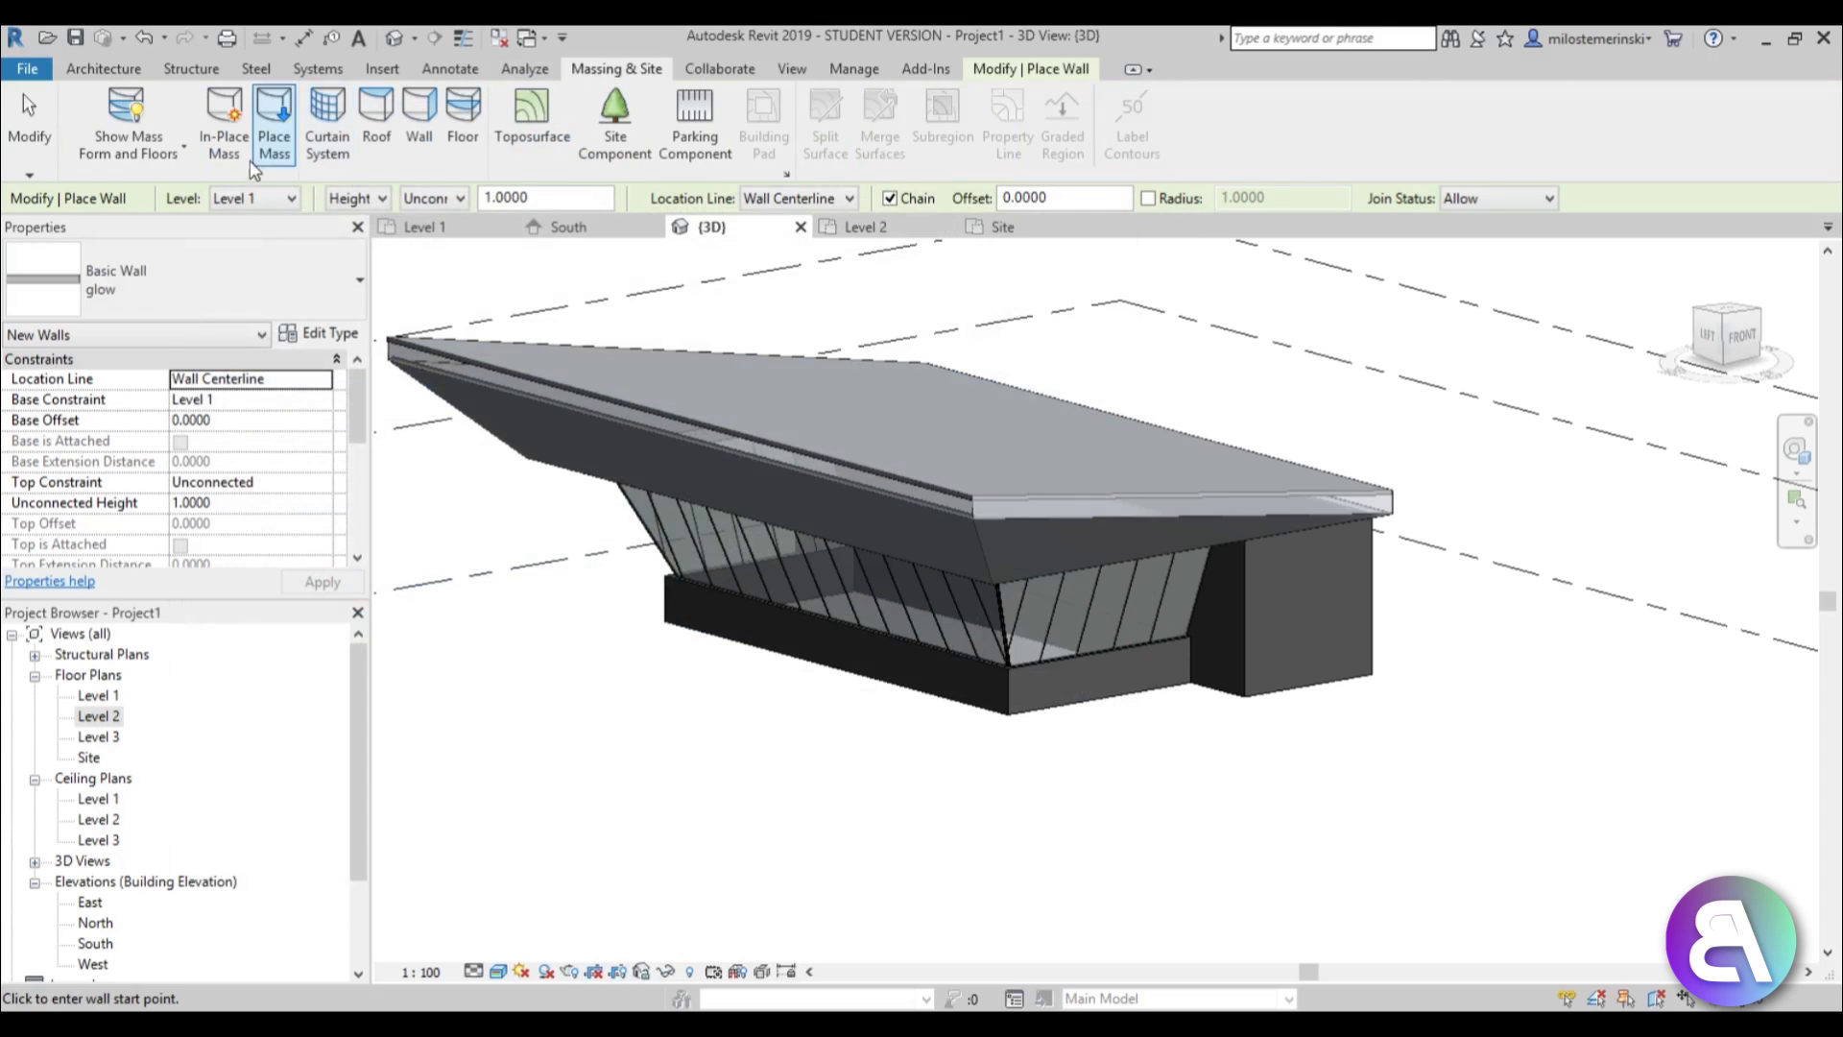
left_click(439, 149)
scroll(1050, 515, "up", 3)
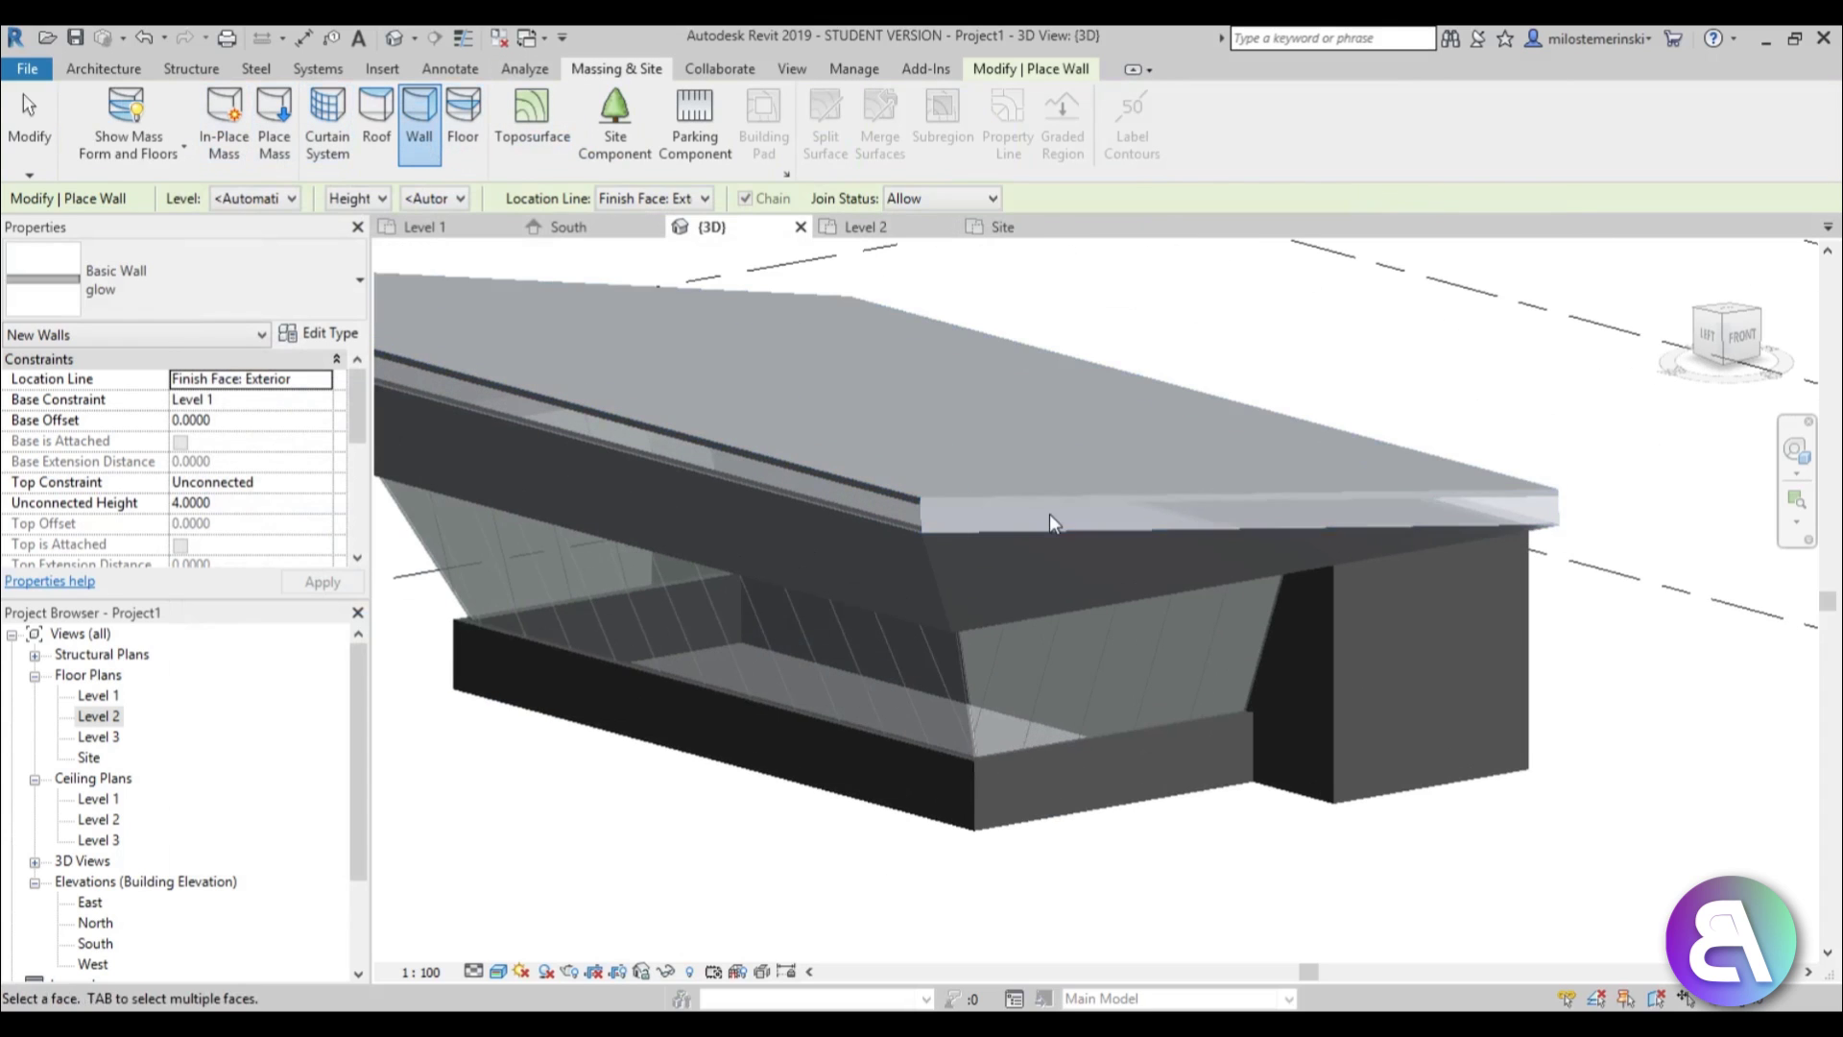
left_click(877, 514)
scroll(781, 560, "down", 3)
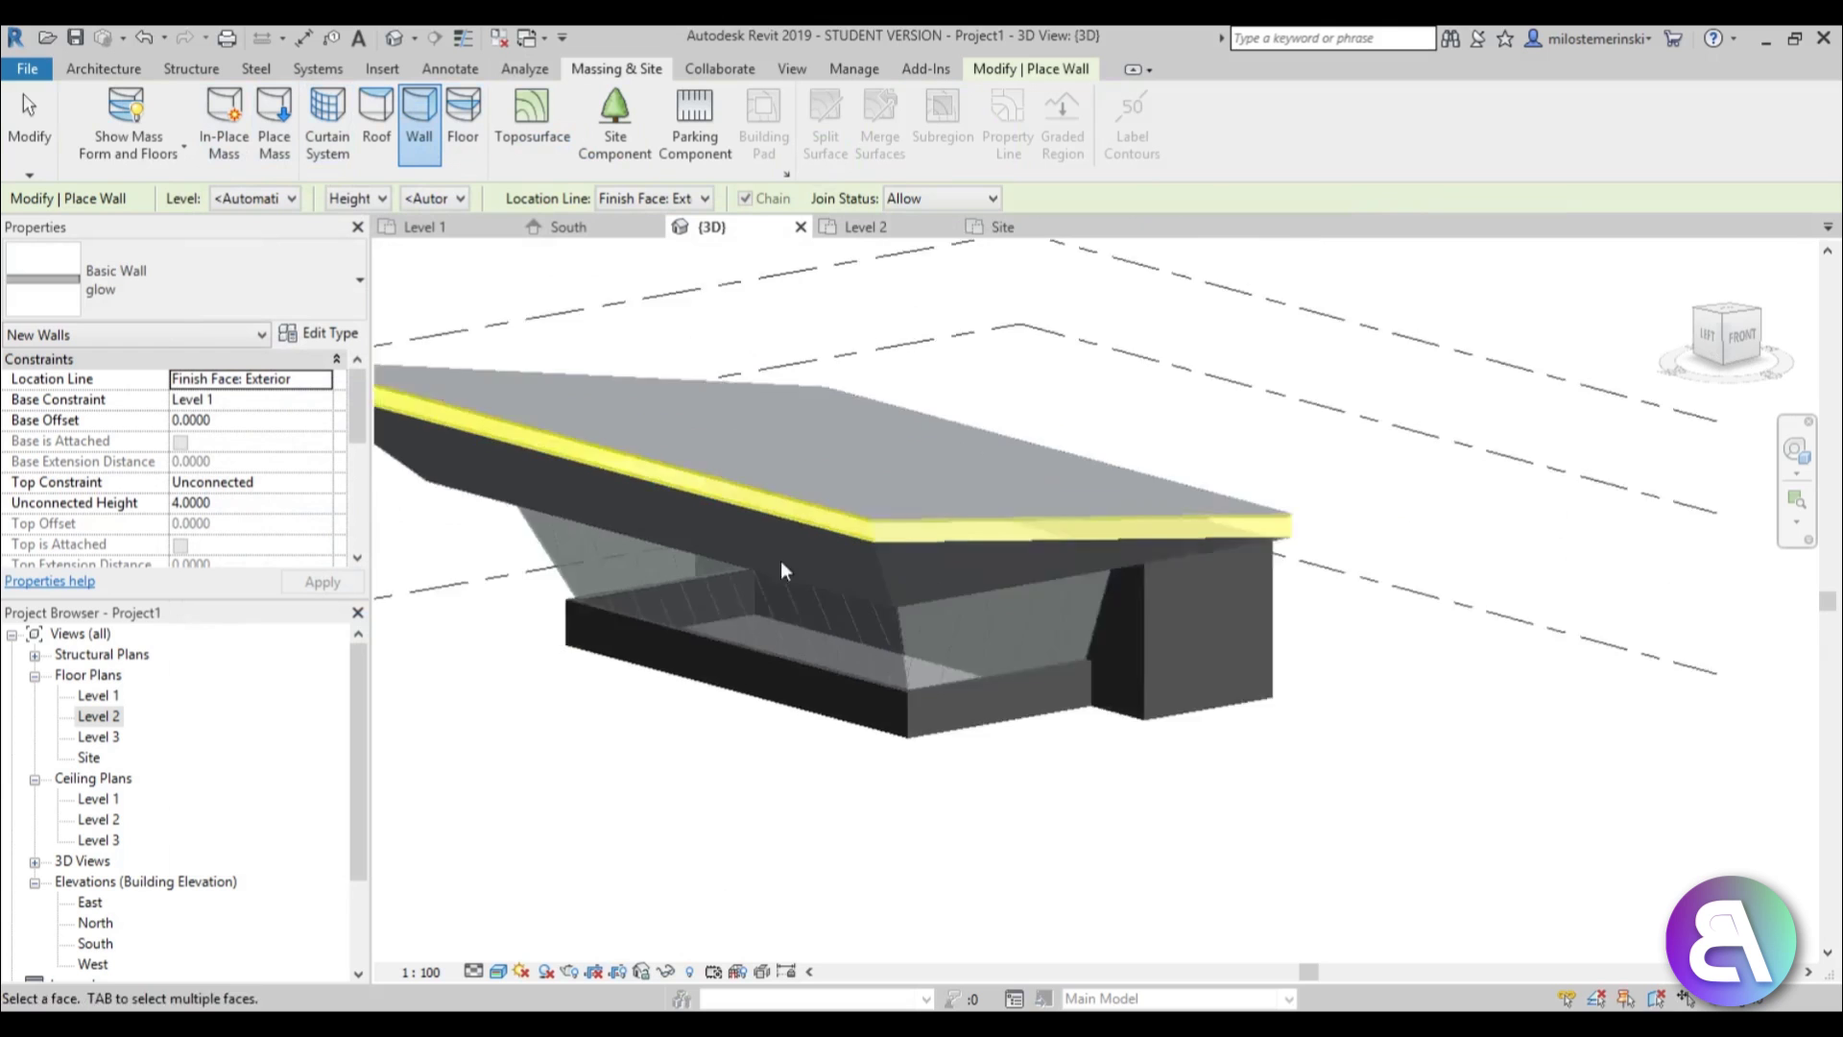
Finish placing face walls and examine the yellow fascia from around the building.
middle_click_drag(780, 561, 1258, 624, "shift")
scroll(832, 537, "up", 4)
middle_click_drag(832, 537, 1094, 591, "shift")
scroll(787, 660, "down", 5)
middle_click_drag(787, 660, 1357, 627, "shift")
middle_click_drag(852, 759, 1167, 821)
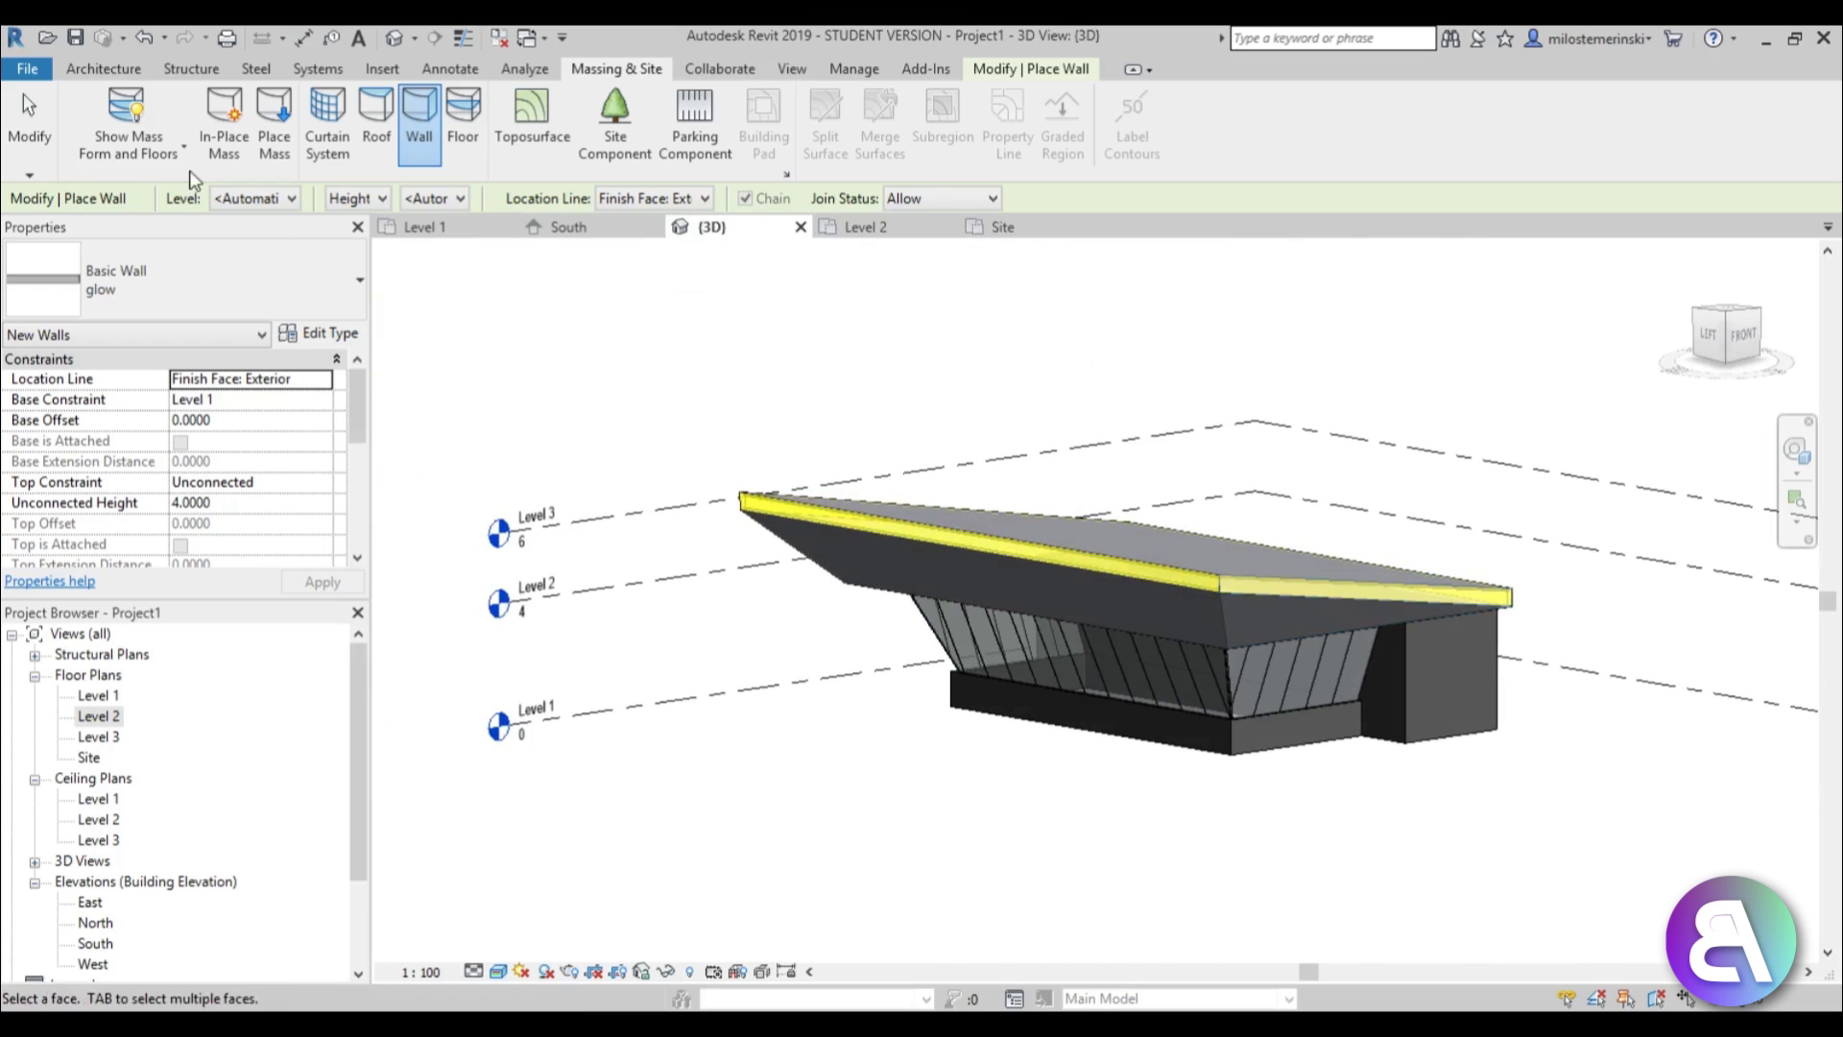
left_click(30, 130)
scroll(1092, 597, "down", 2)
middle_click_drag(1092, 597, 1033, 781, "shift")
scroll(1288, 759, "down", 1)
scroll(947, 789, "up", 4)
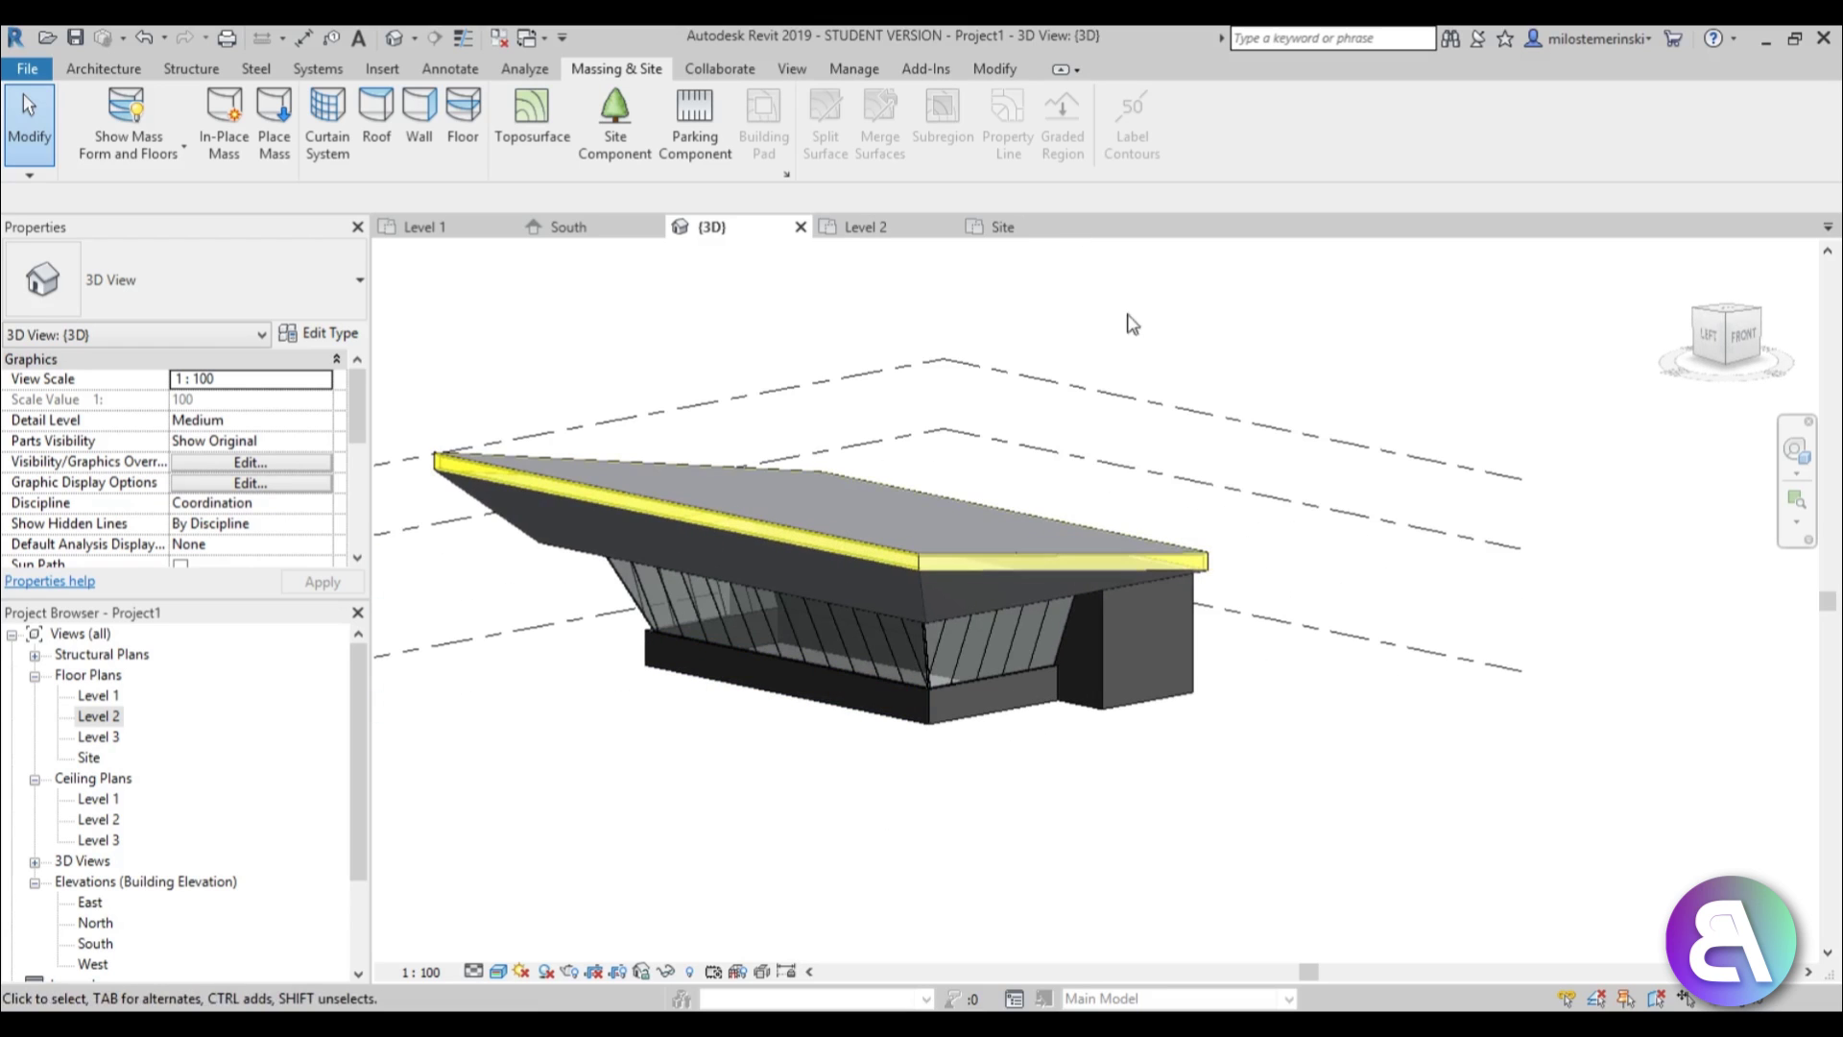
Start an in-place component in the Level 1 floor plan, with the Generic Models category and the name Generic Models 1.
double_click(102, 696)
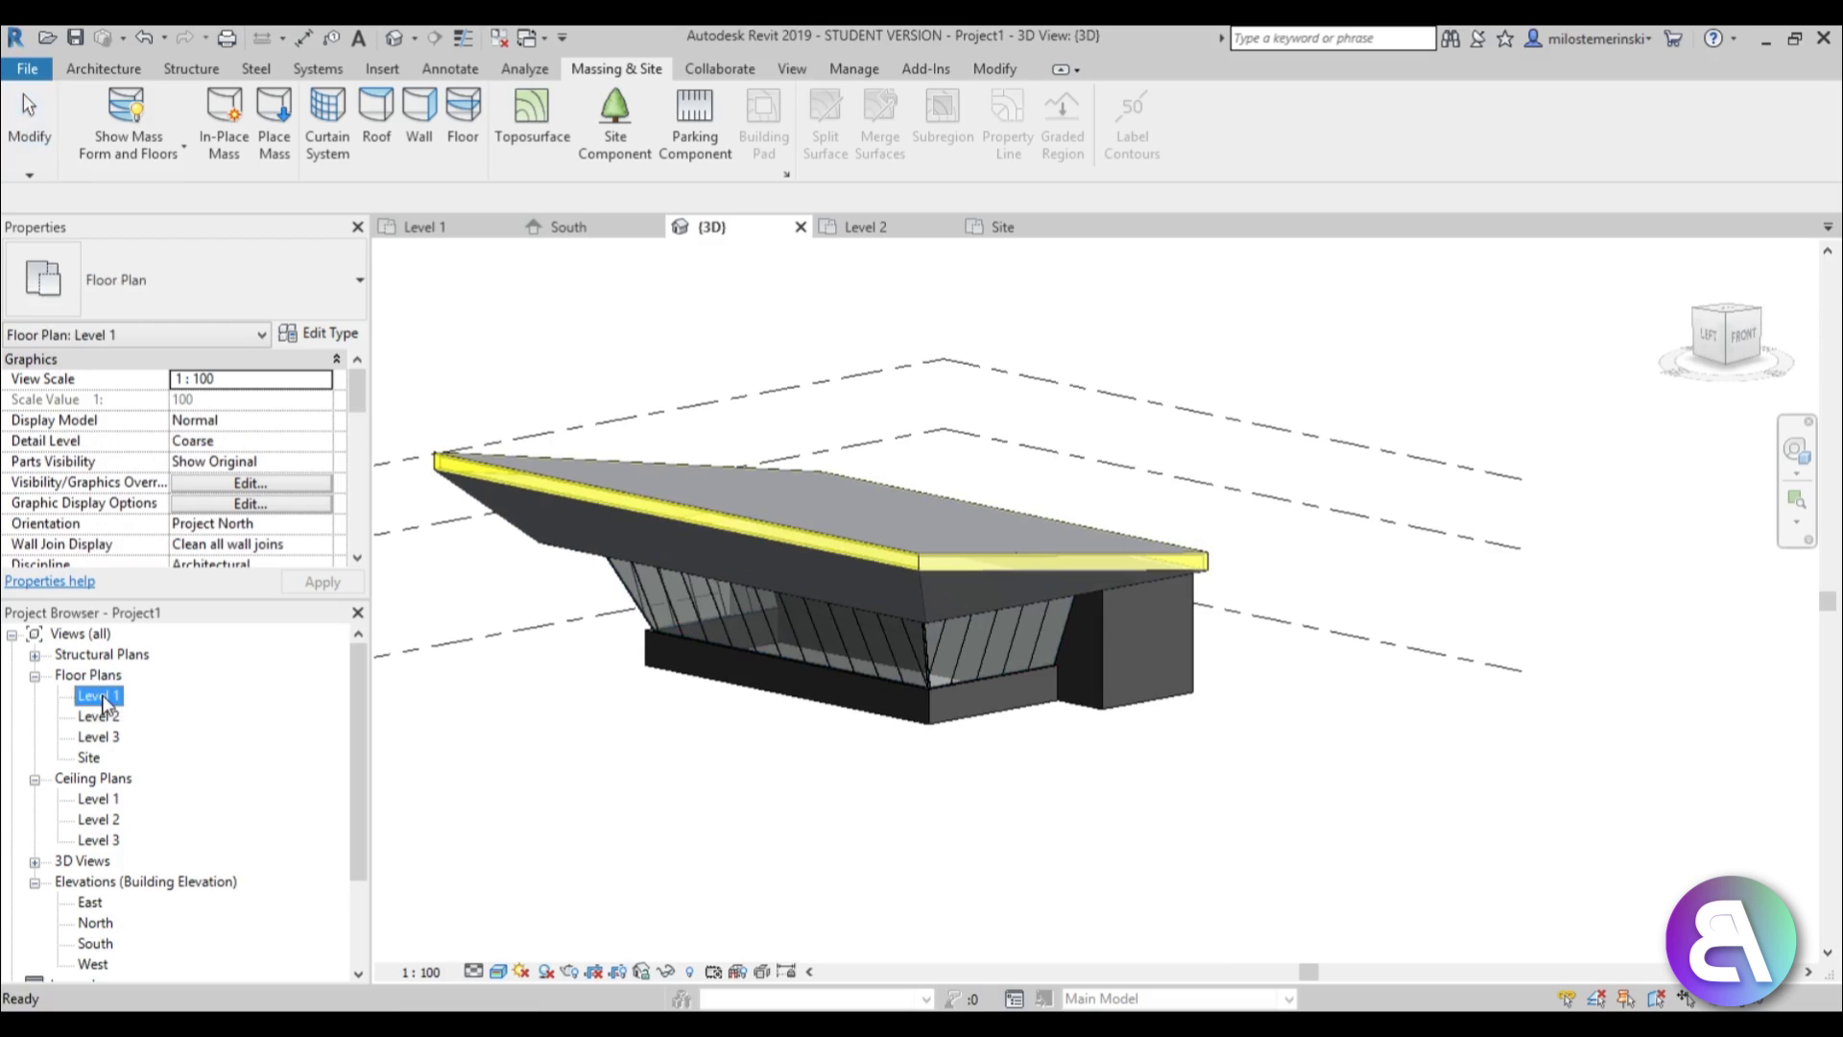
scroll(841, 278, "up", 3)
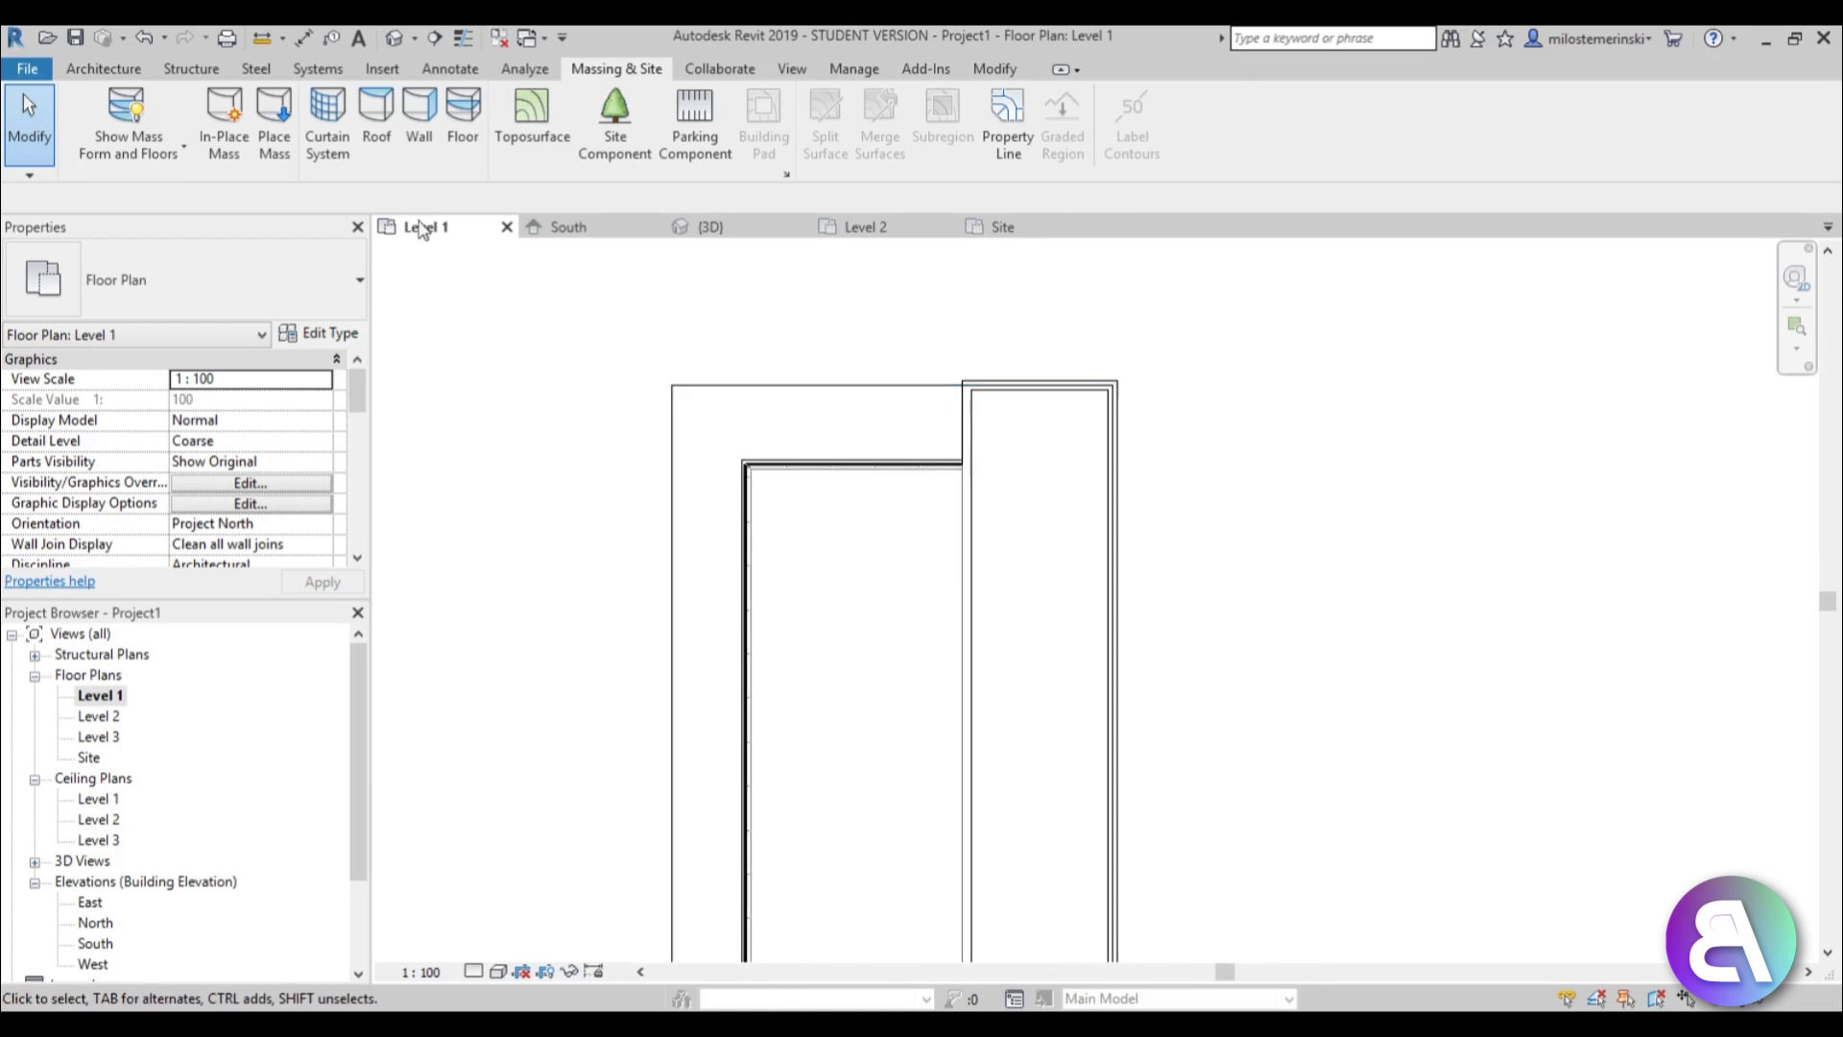
left_click(123, 74)
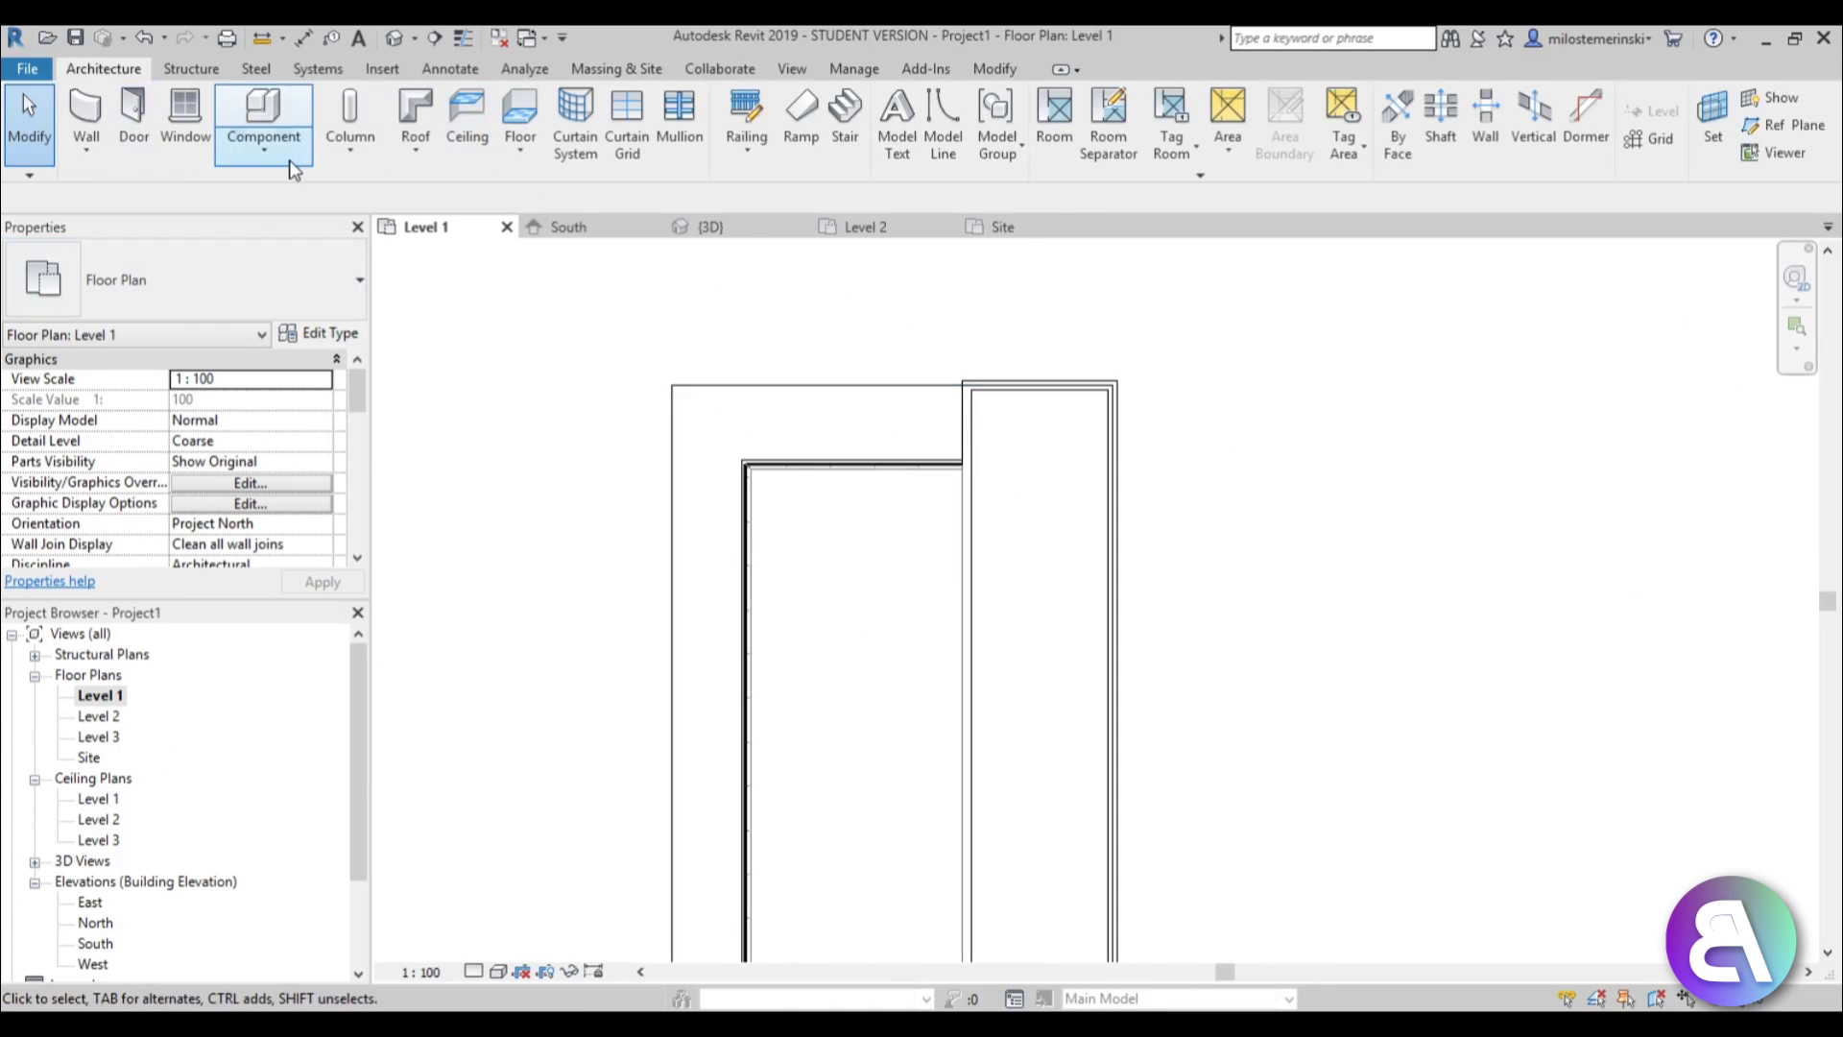
left_click(264, 144)
left_click(303, 240)
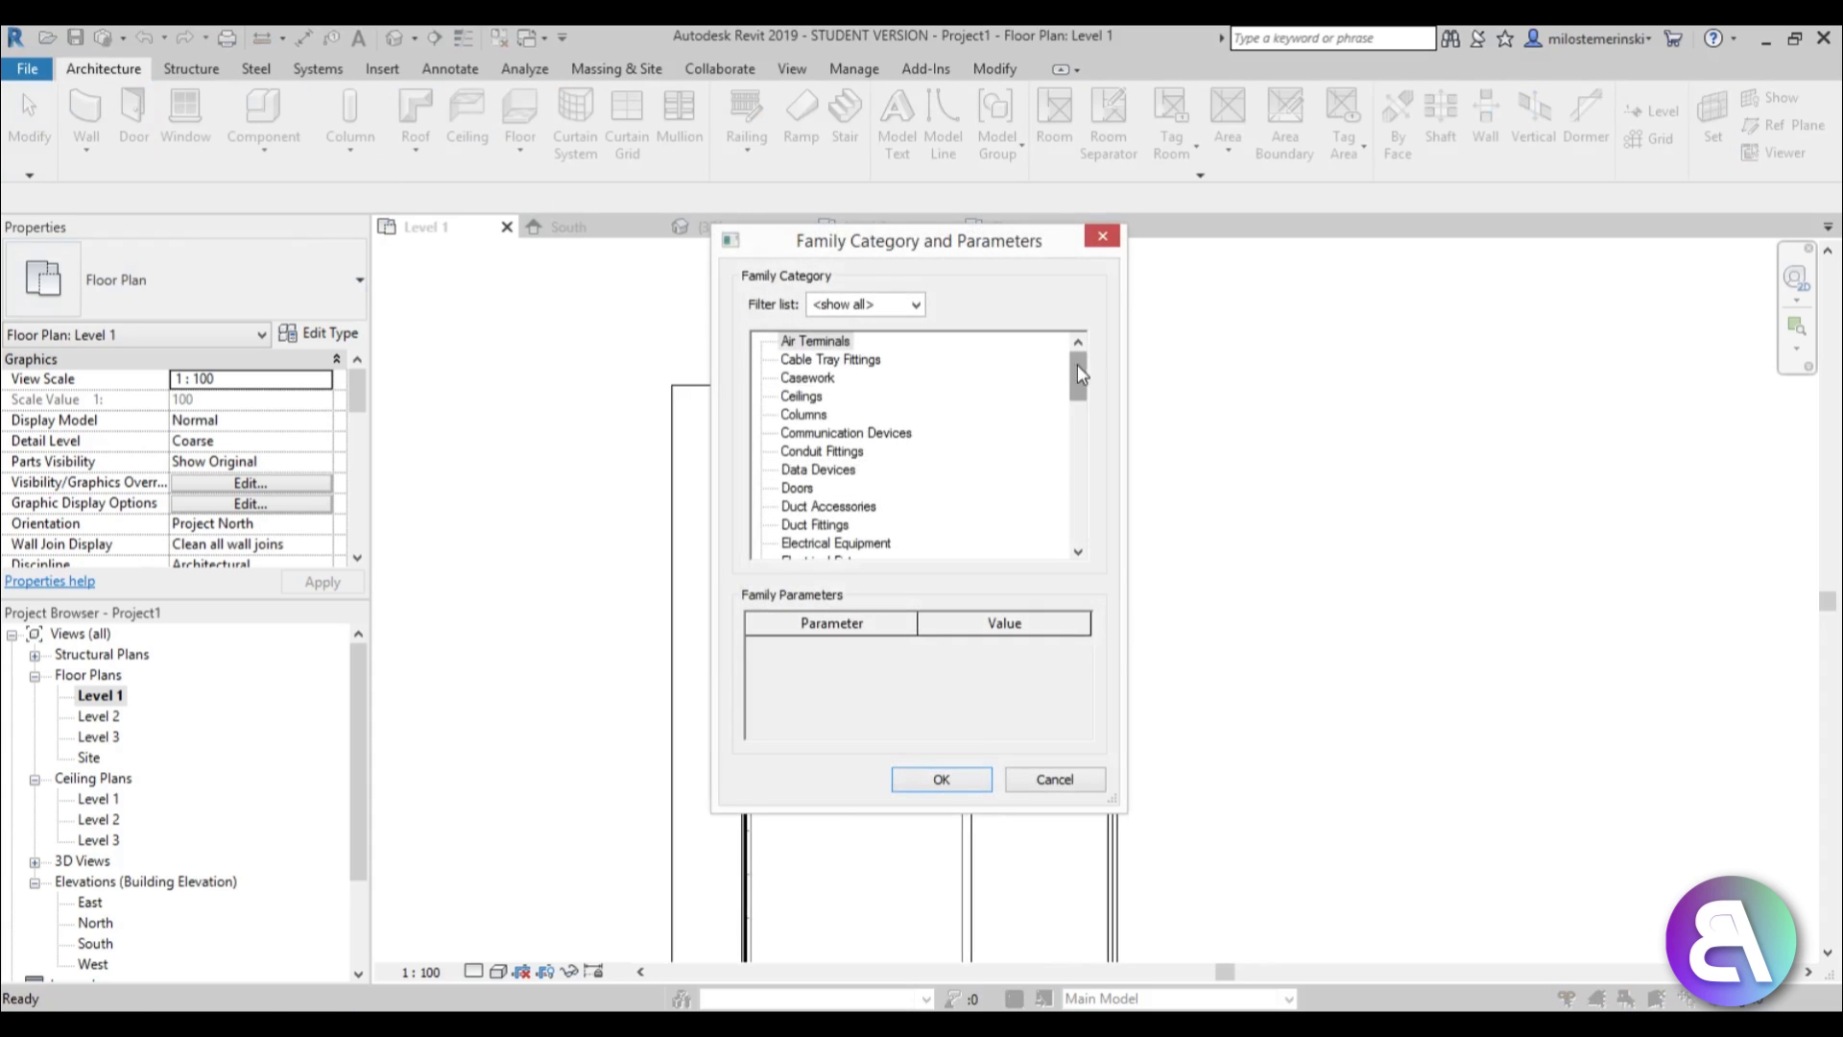
left_click_drag(1077, 365, 1080, 432)
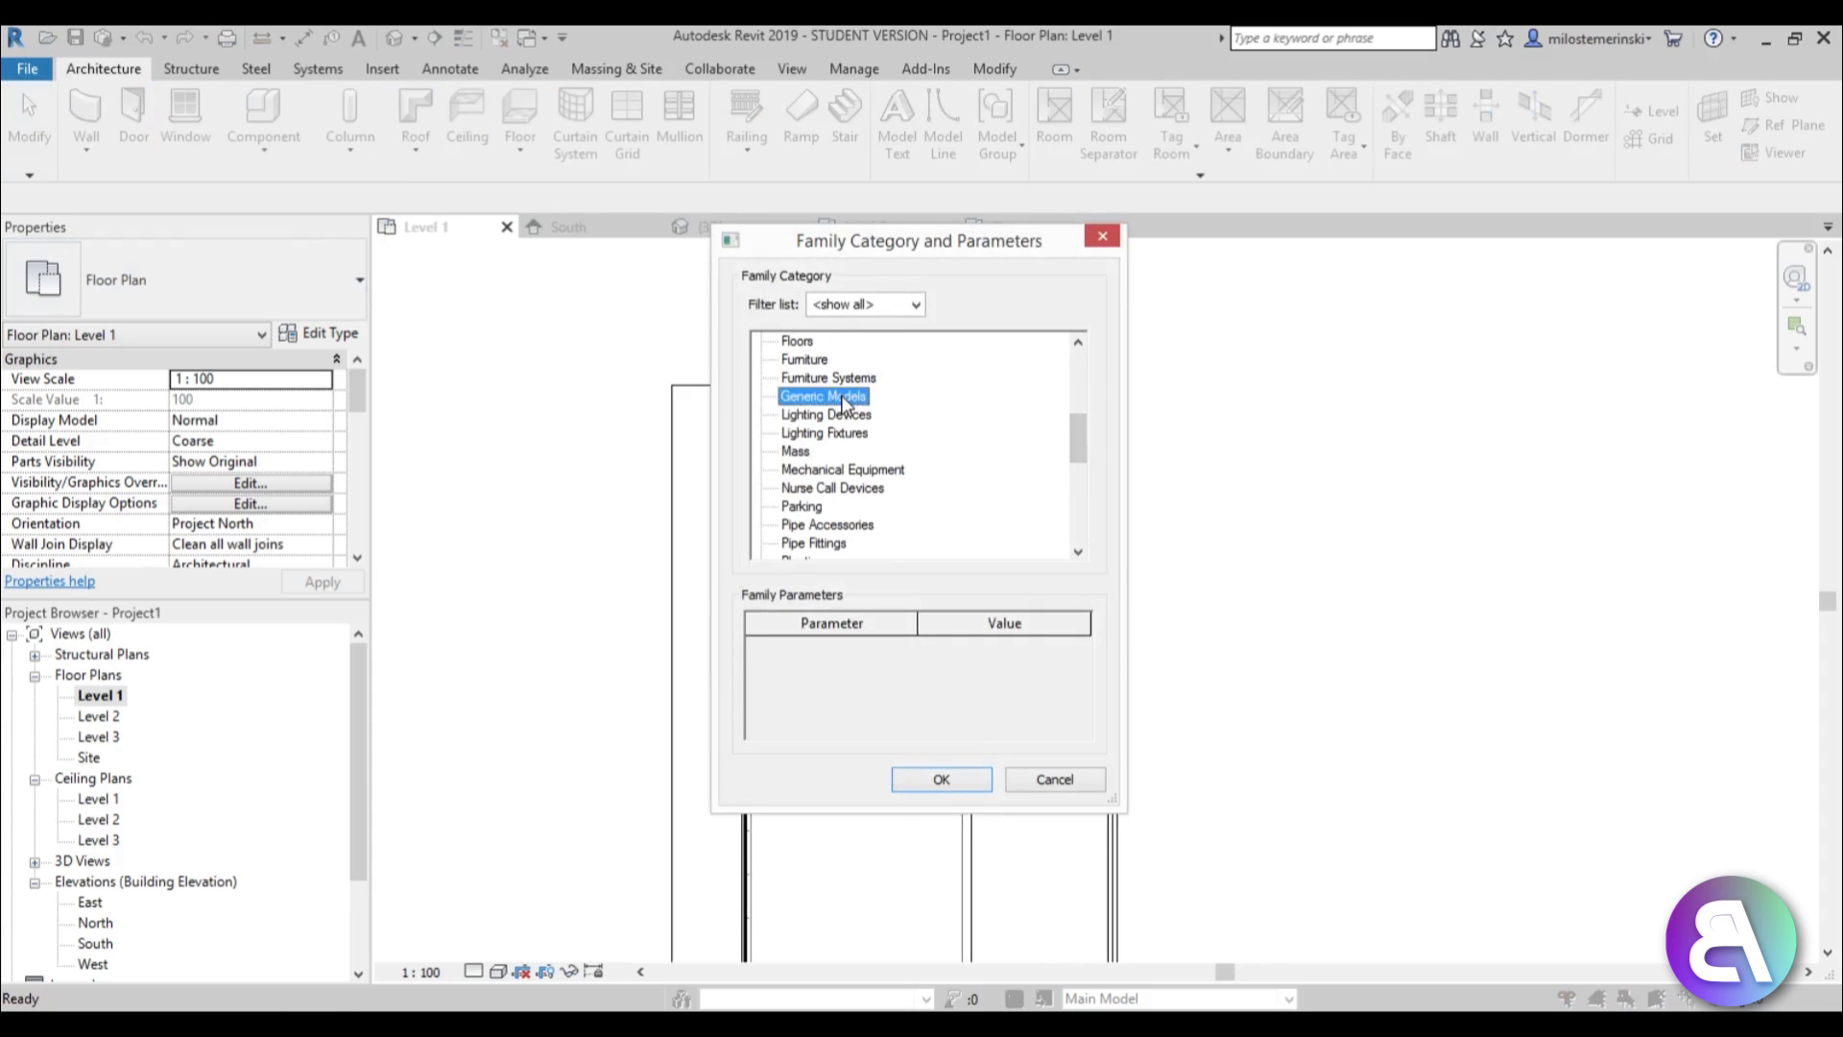
left_click(938, 781)
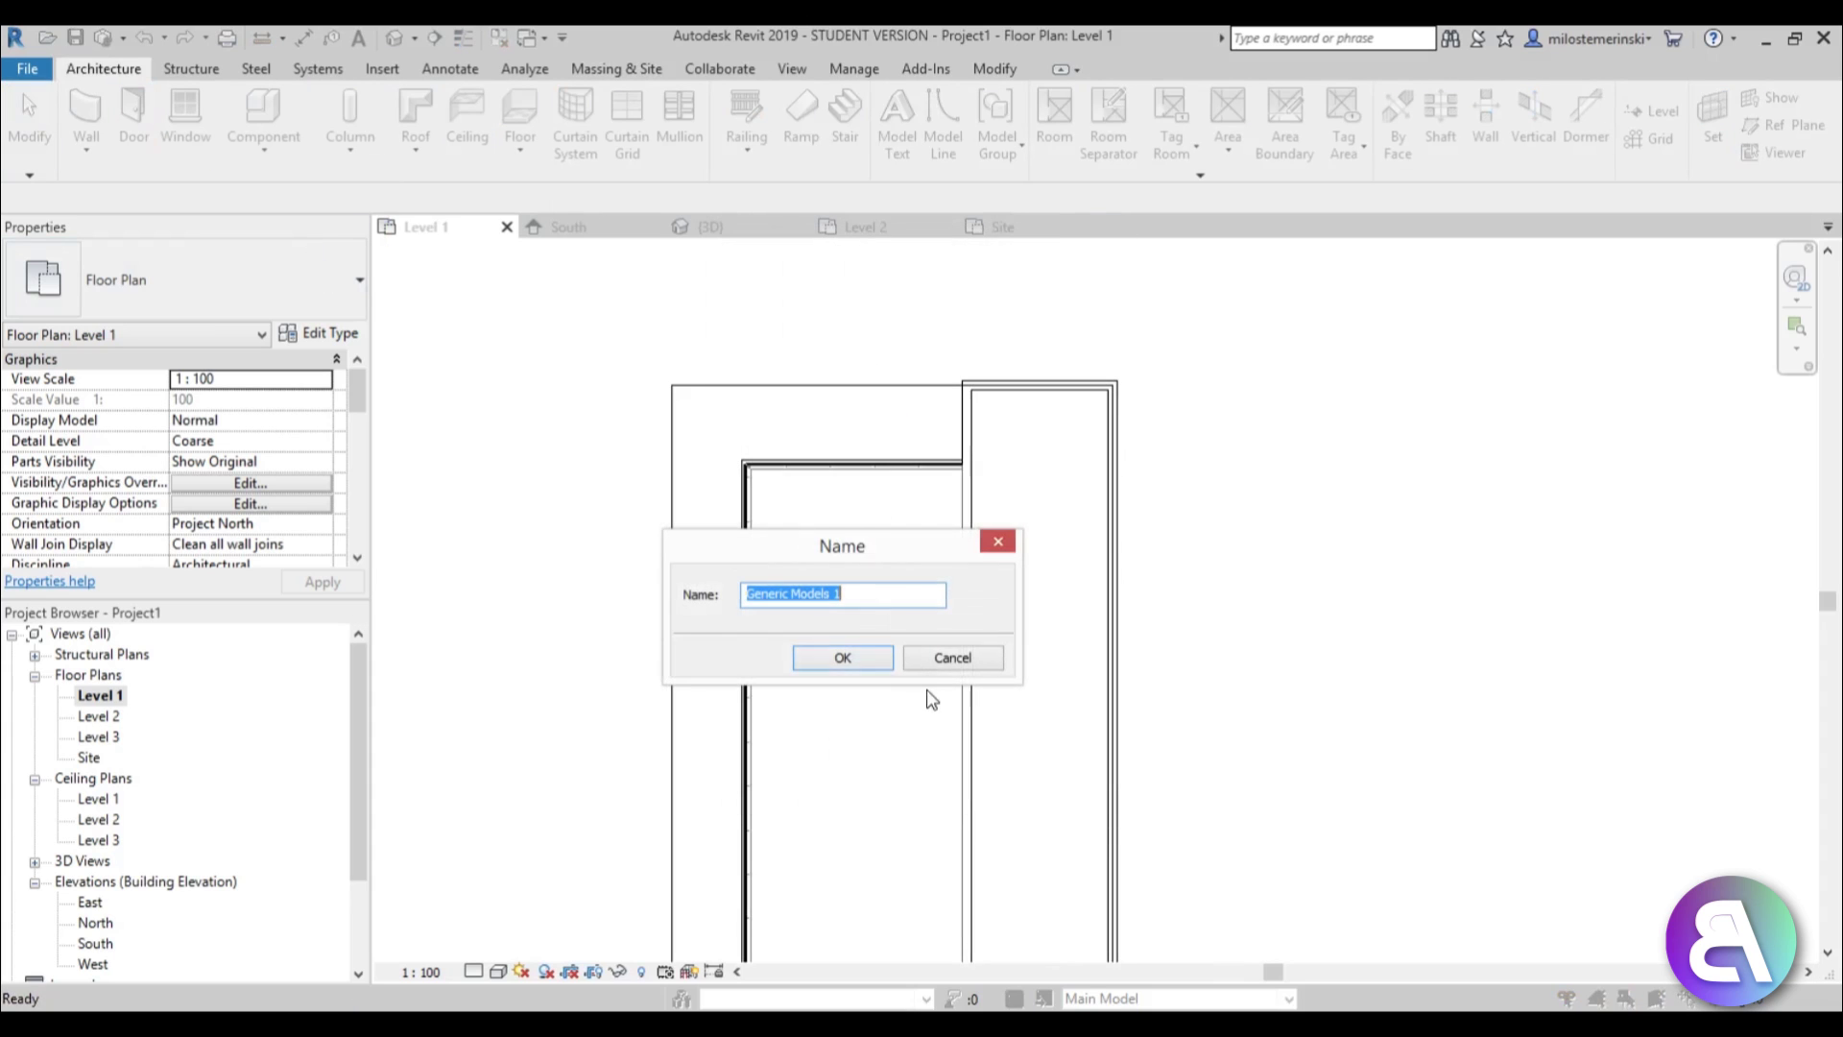
left_click(842, 658)
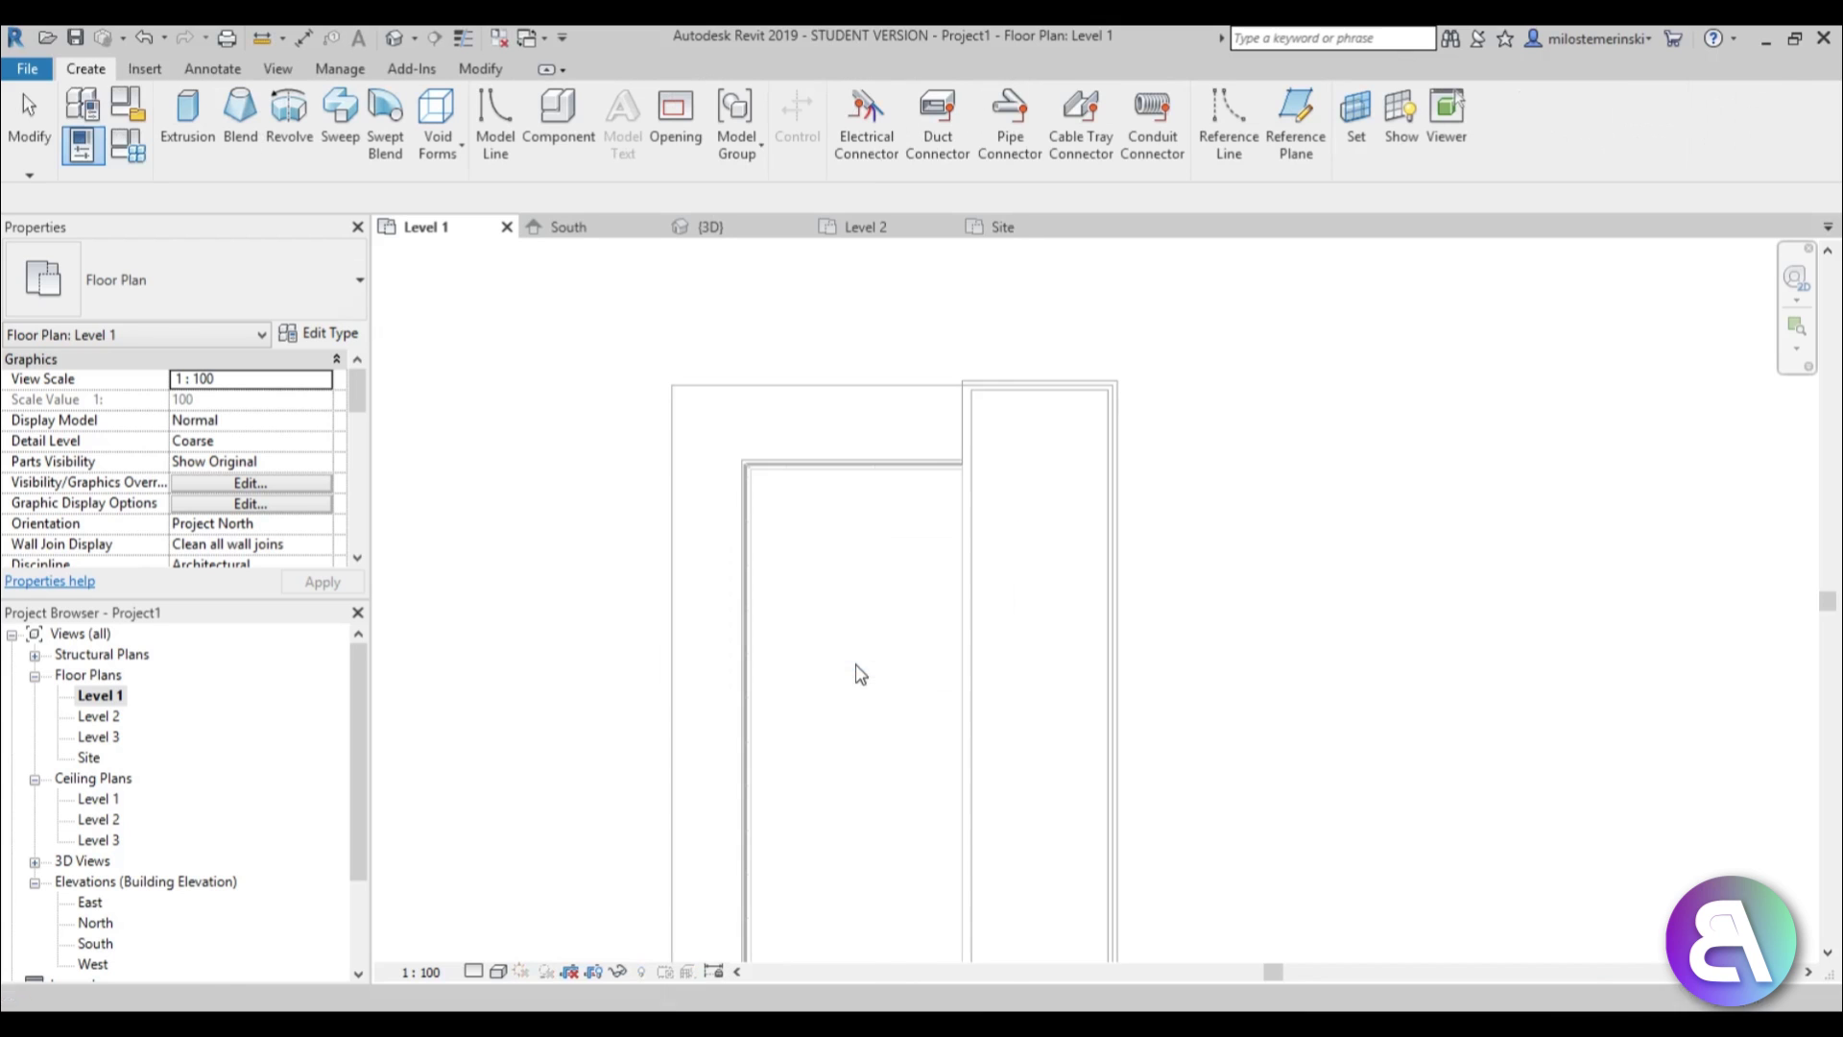
Draw a horizontal reference plane along the outer face of the upper end wall, extending well past the building's glazed side.
left_click(1296, 120)
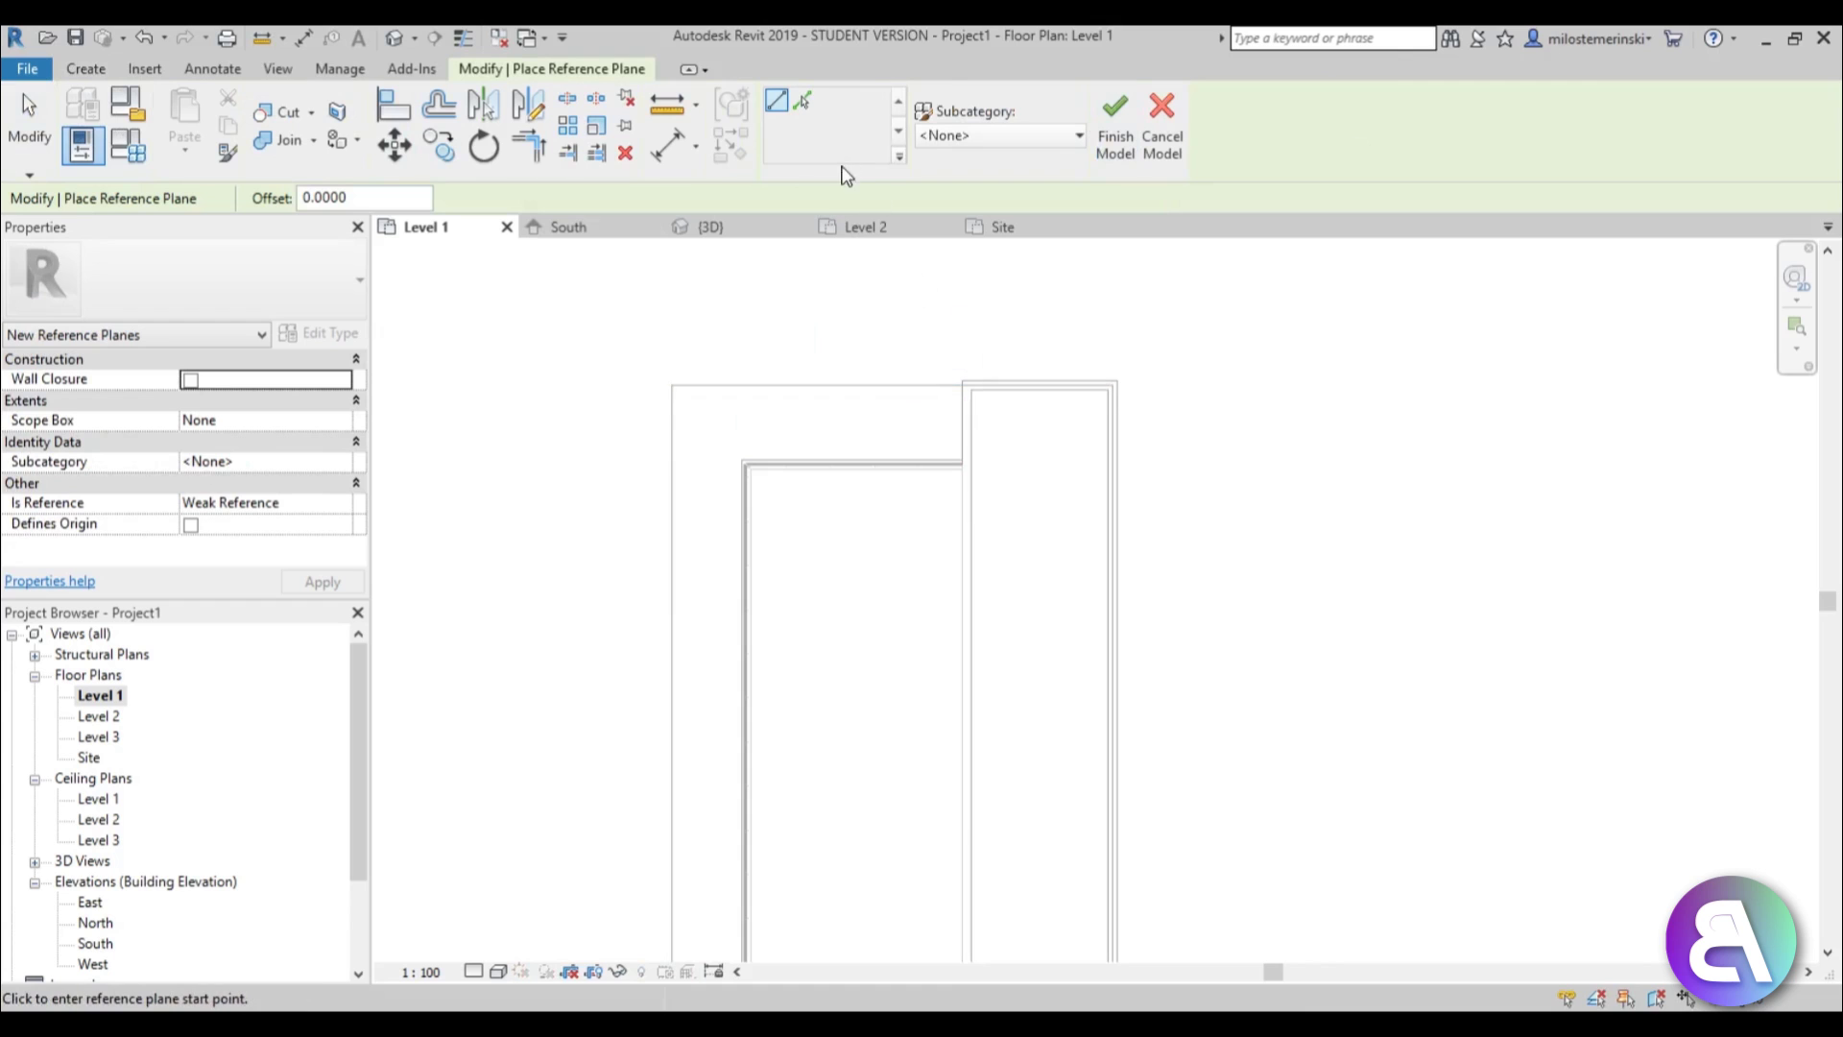
scroll(1092, 326, "up", 2)
left_click(1154, 453)
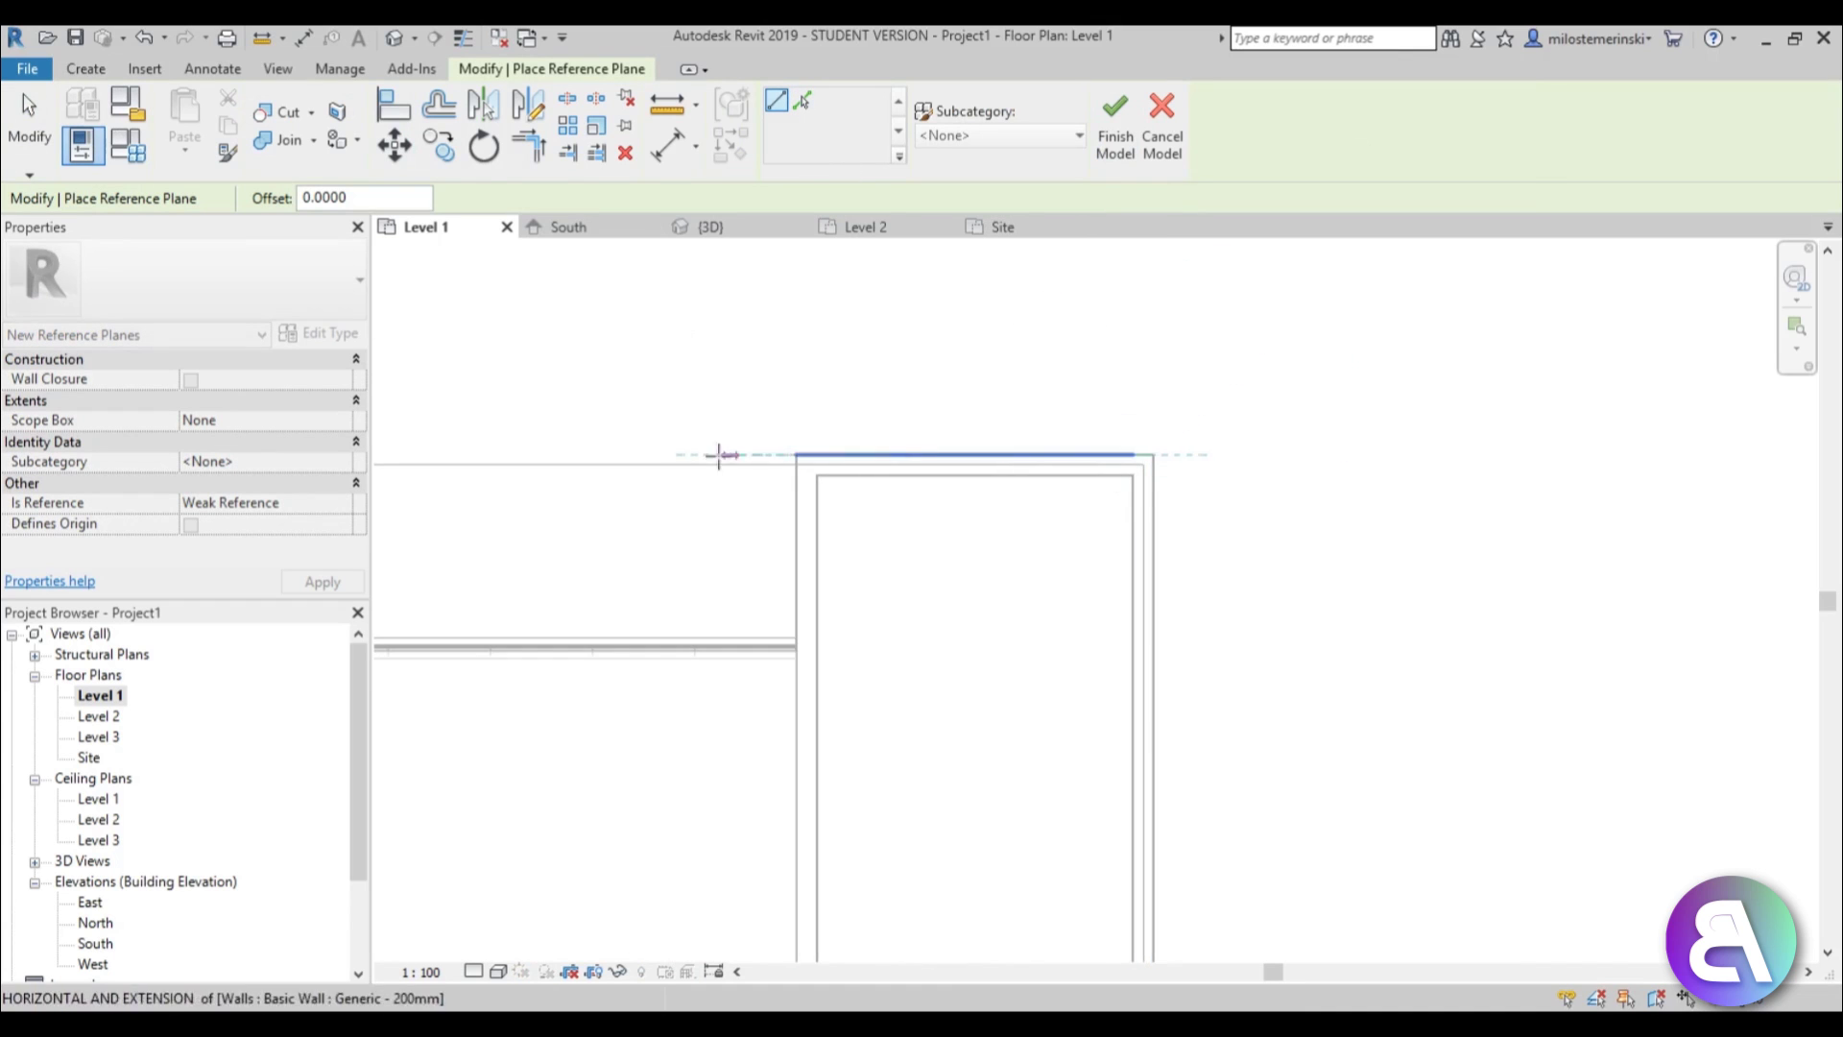
scroll(867, 489, "down", 2)
middle_click_drag(867, 490, 1237, 479)
left_click(503, 458)
key("Escape")
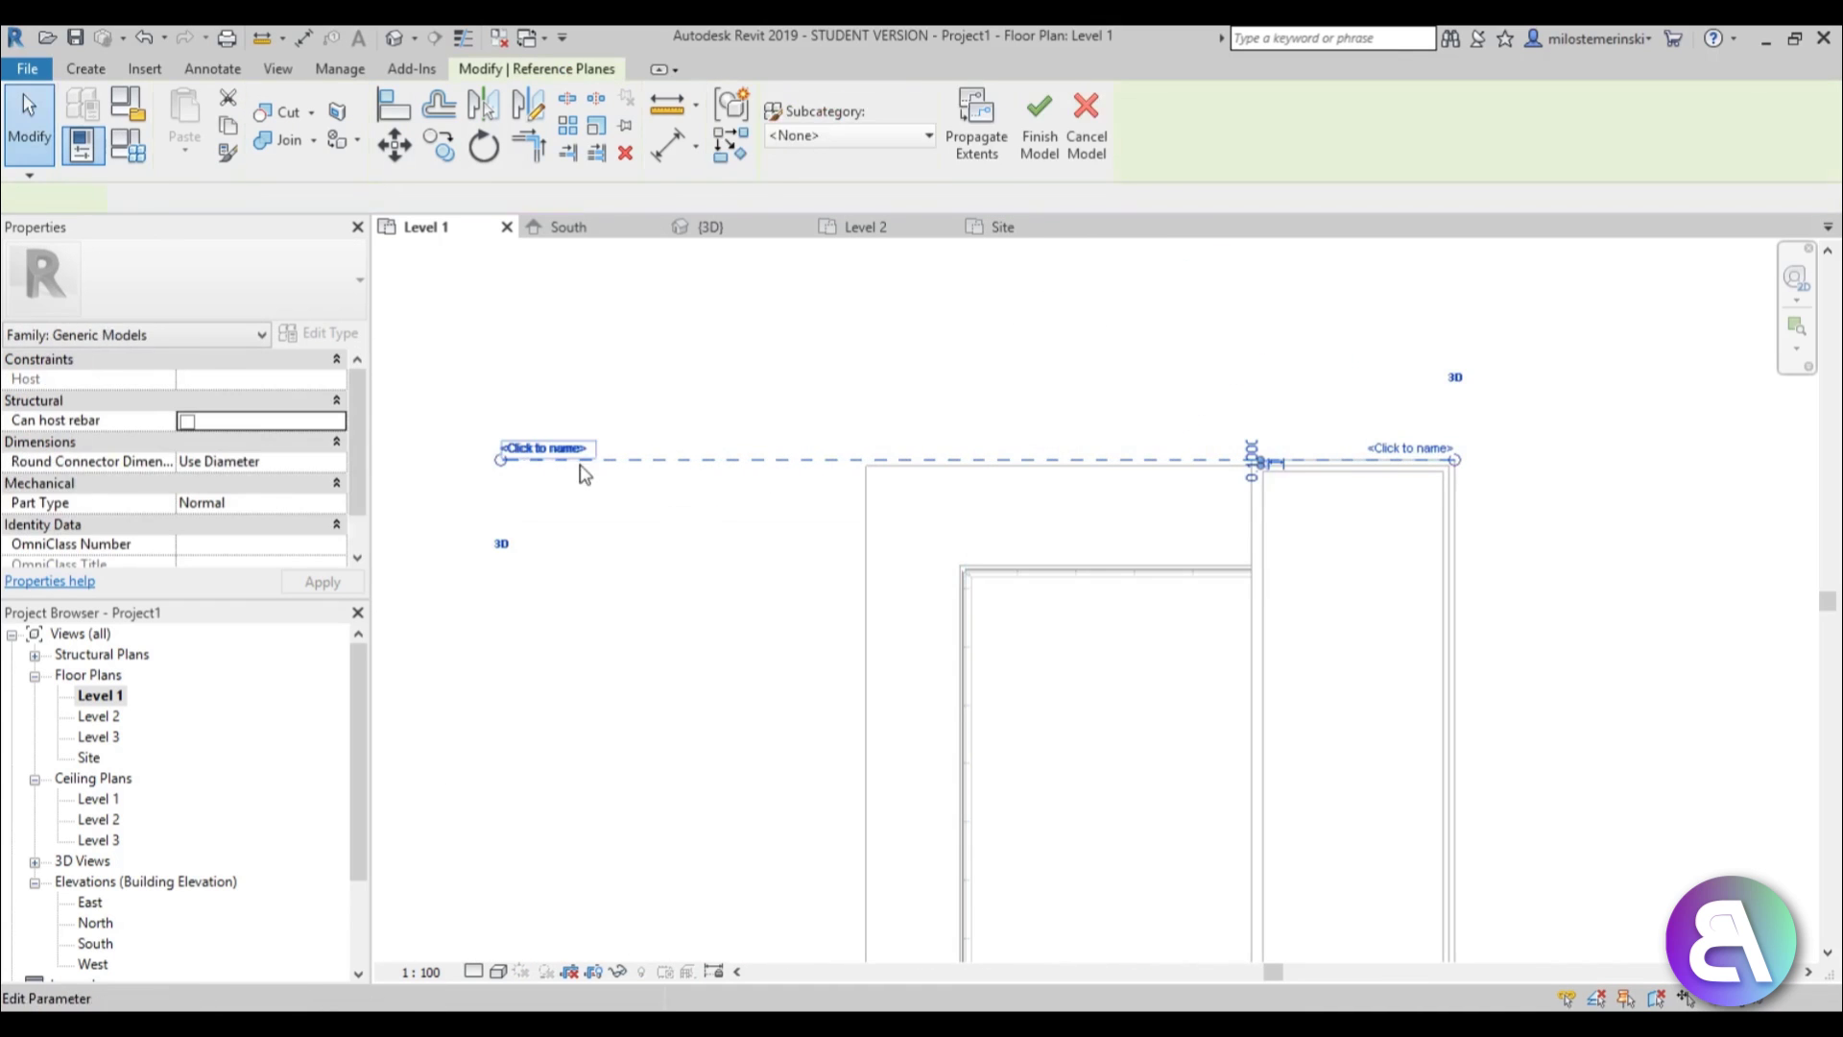
Name the new reference plane "arch".
left_click(538, 447)
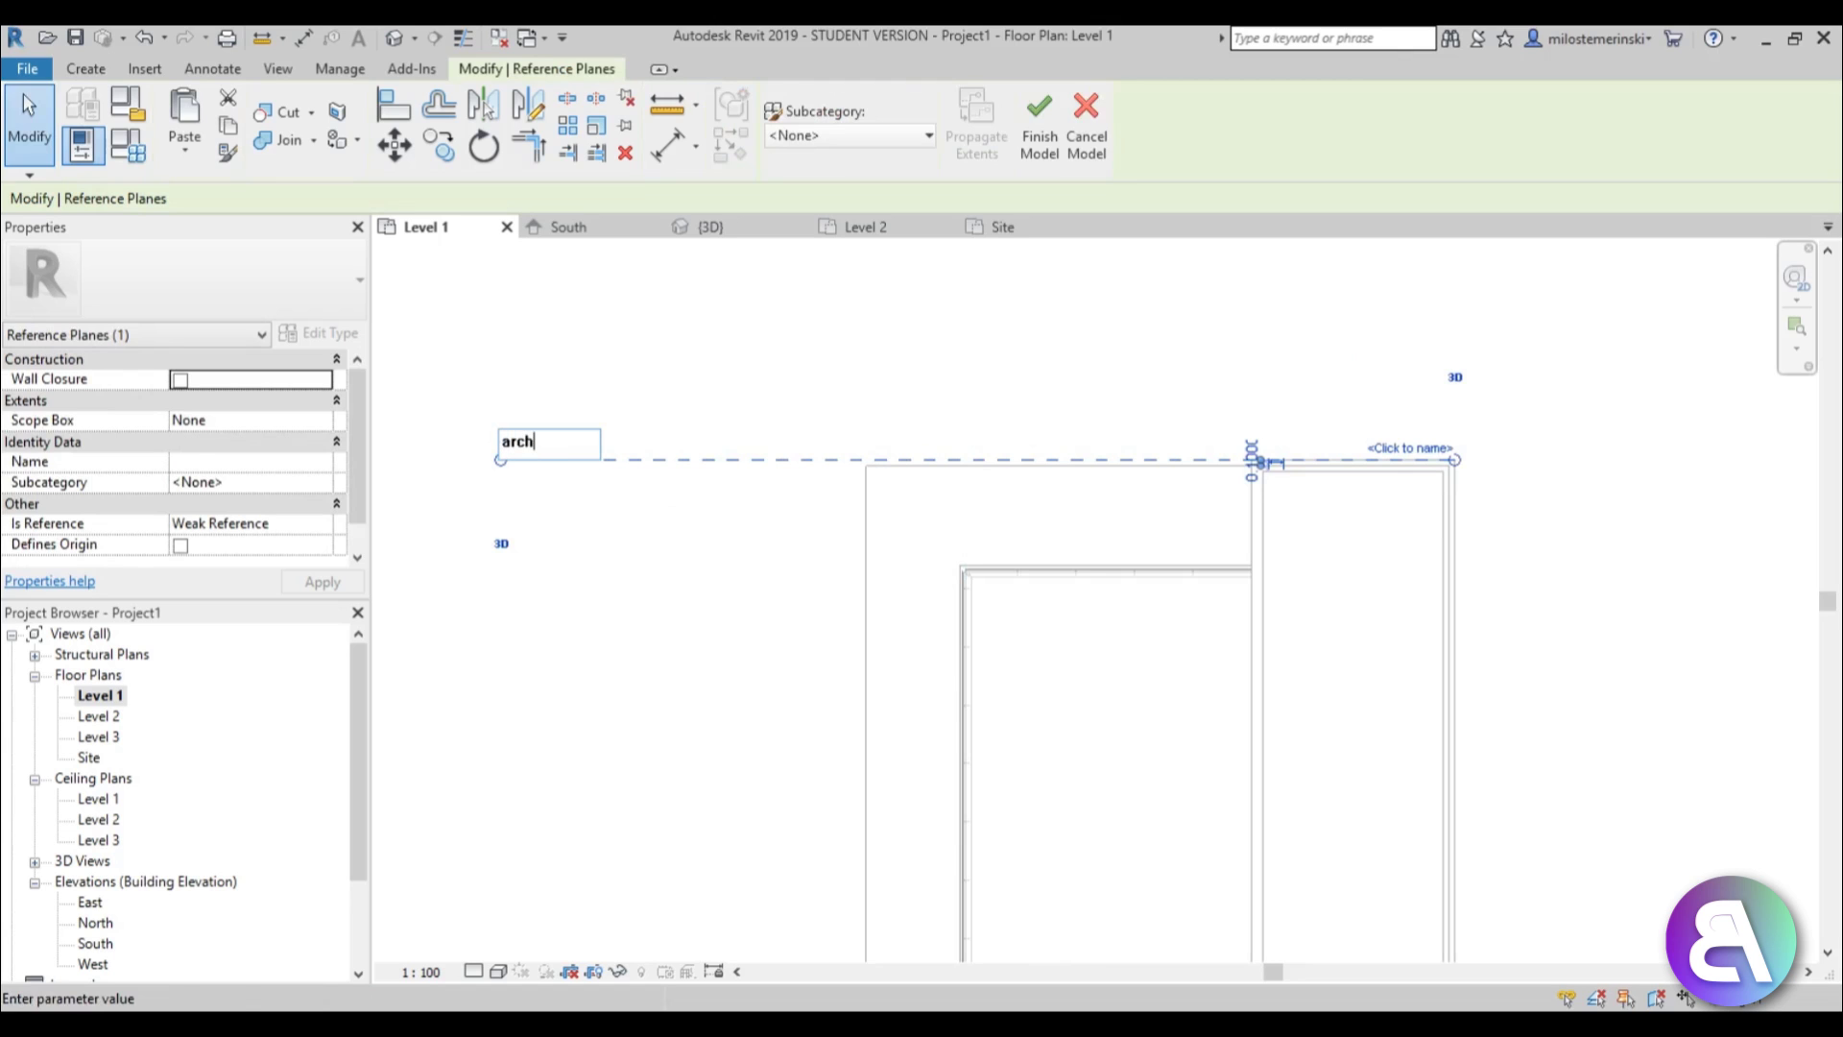
type("arch")
key("Return")
left_click(736, 432)
scroll(776, 482, "down", 3)
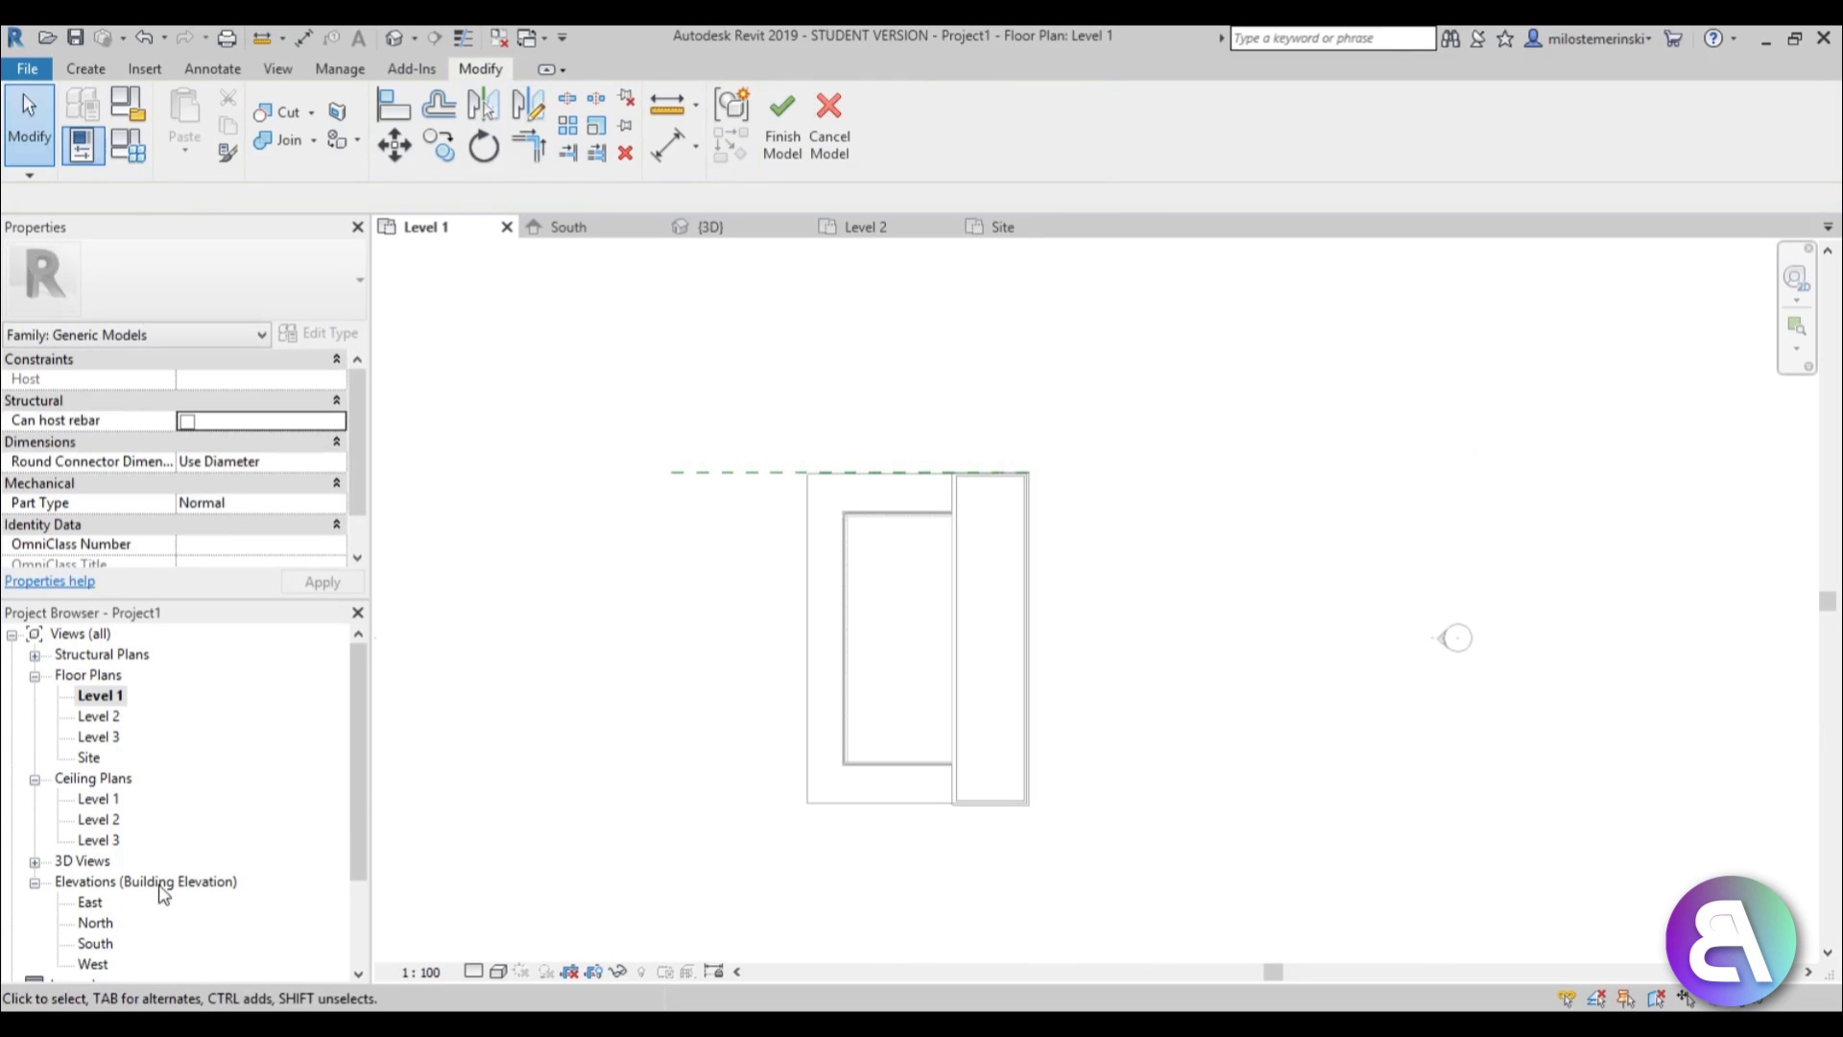
Start an extrusion in the South elevation with Reference Plane : arch as its work plane.
double_click(95, 942)
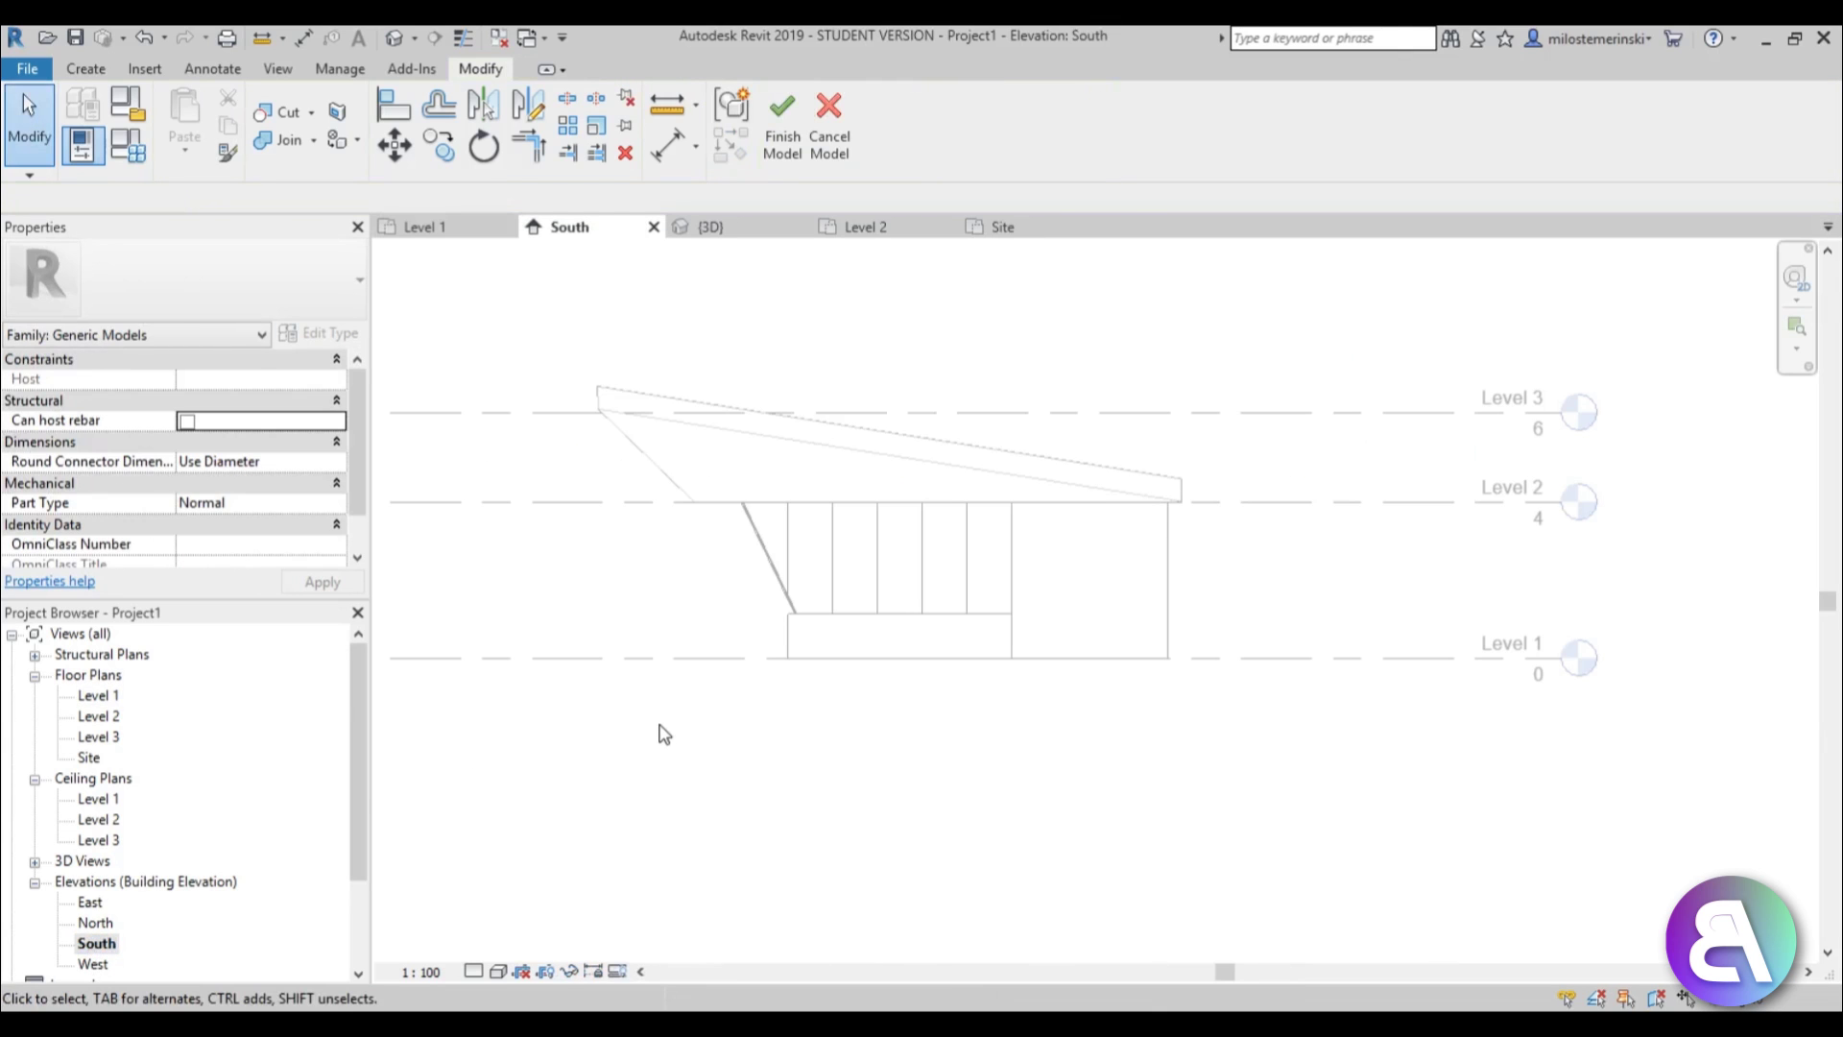
scroll(919, 418, "down", 1)
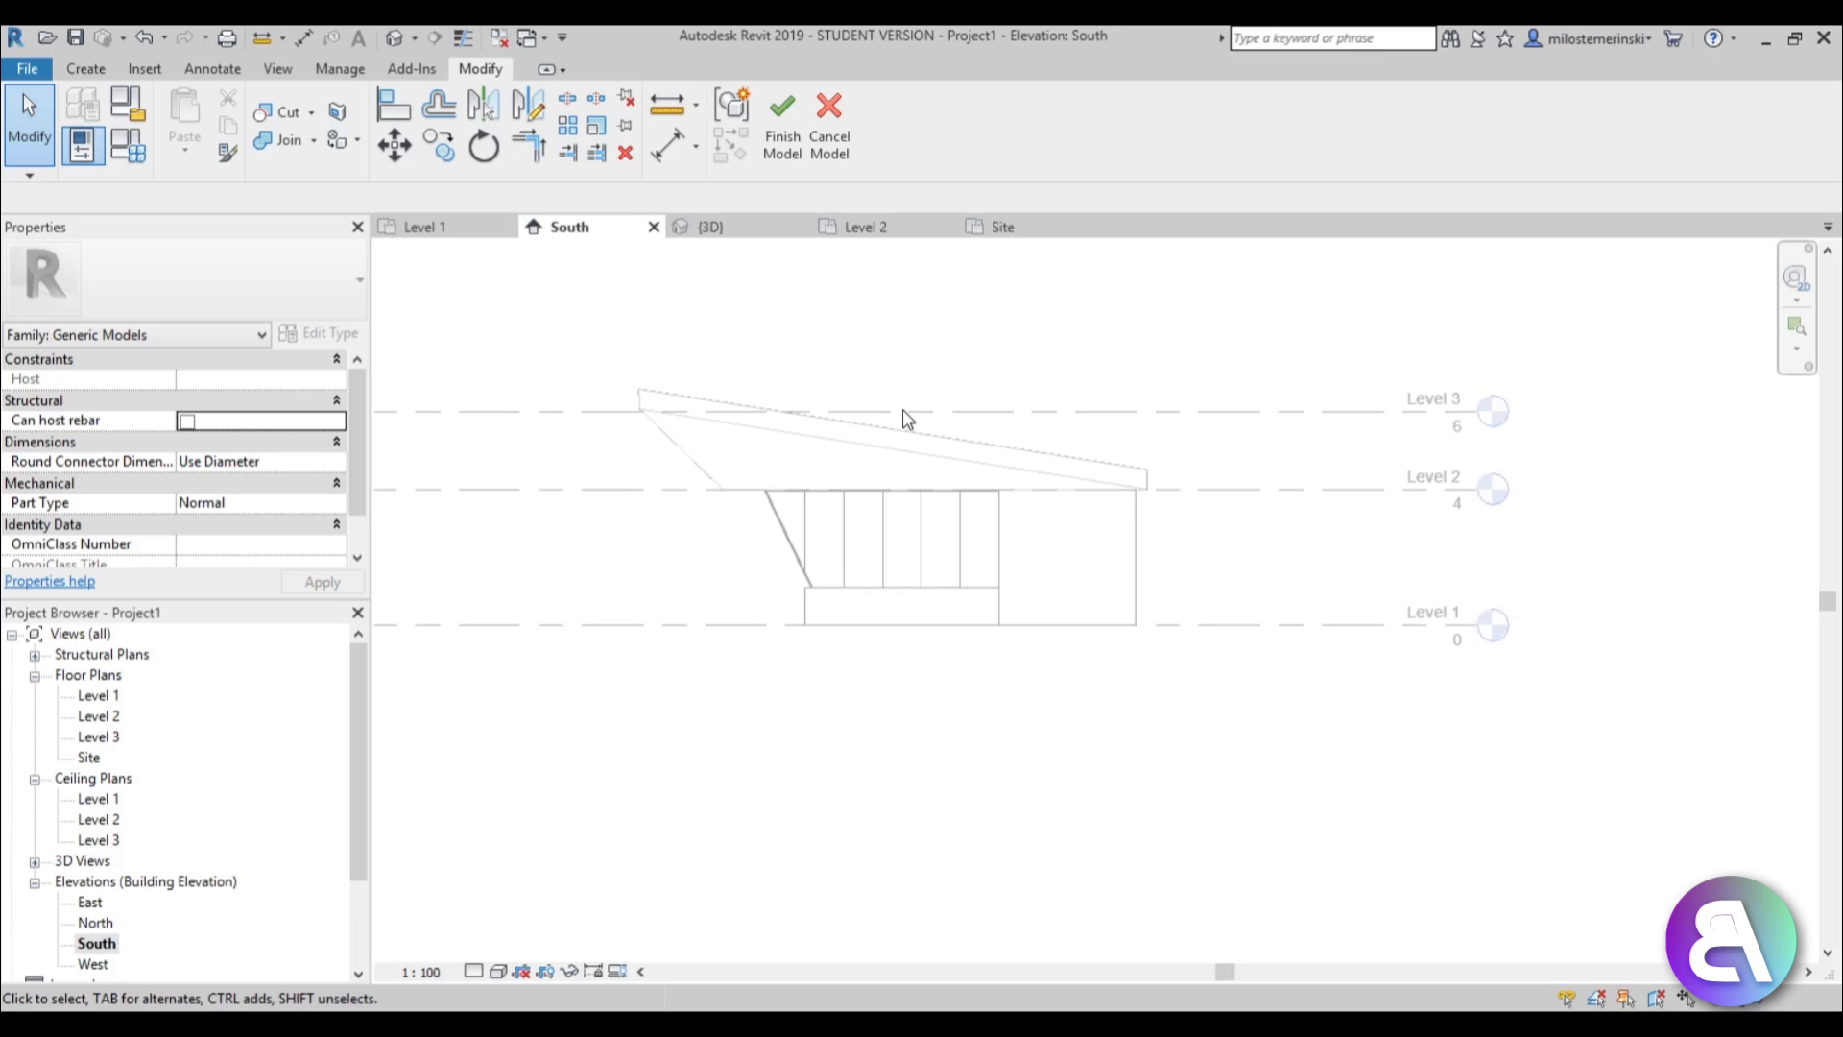
left_click(98, 73)
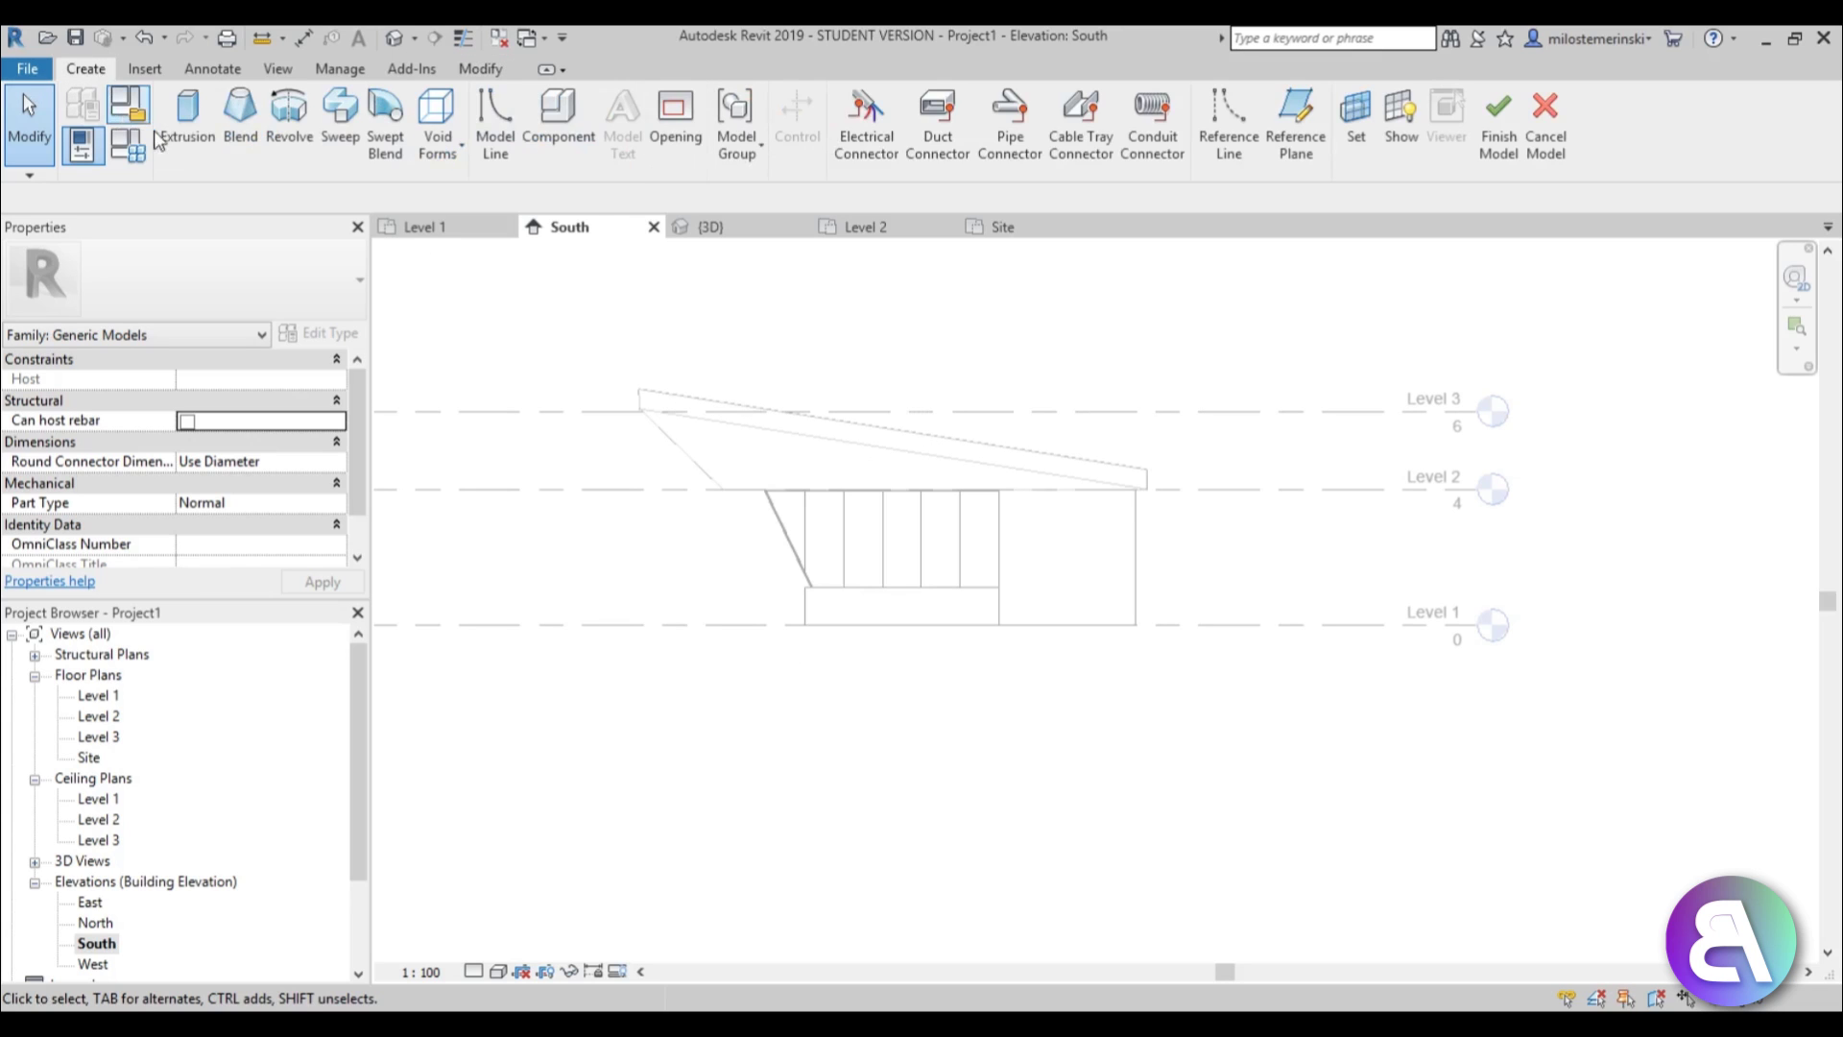
left_click(189, 124)
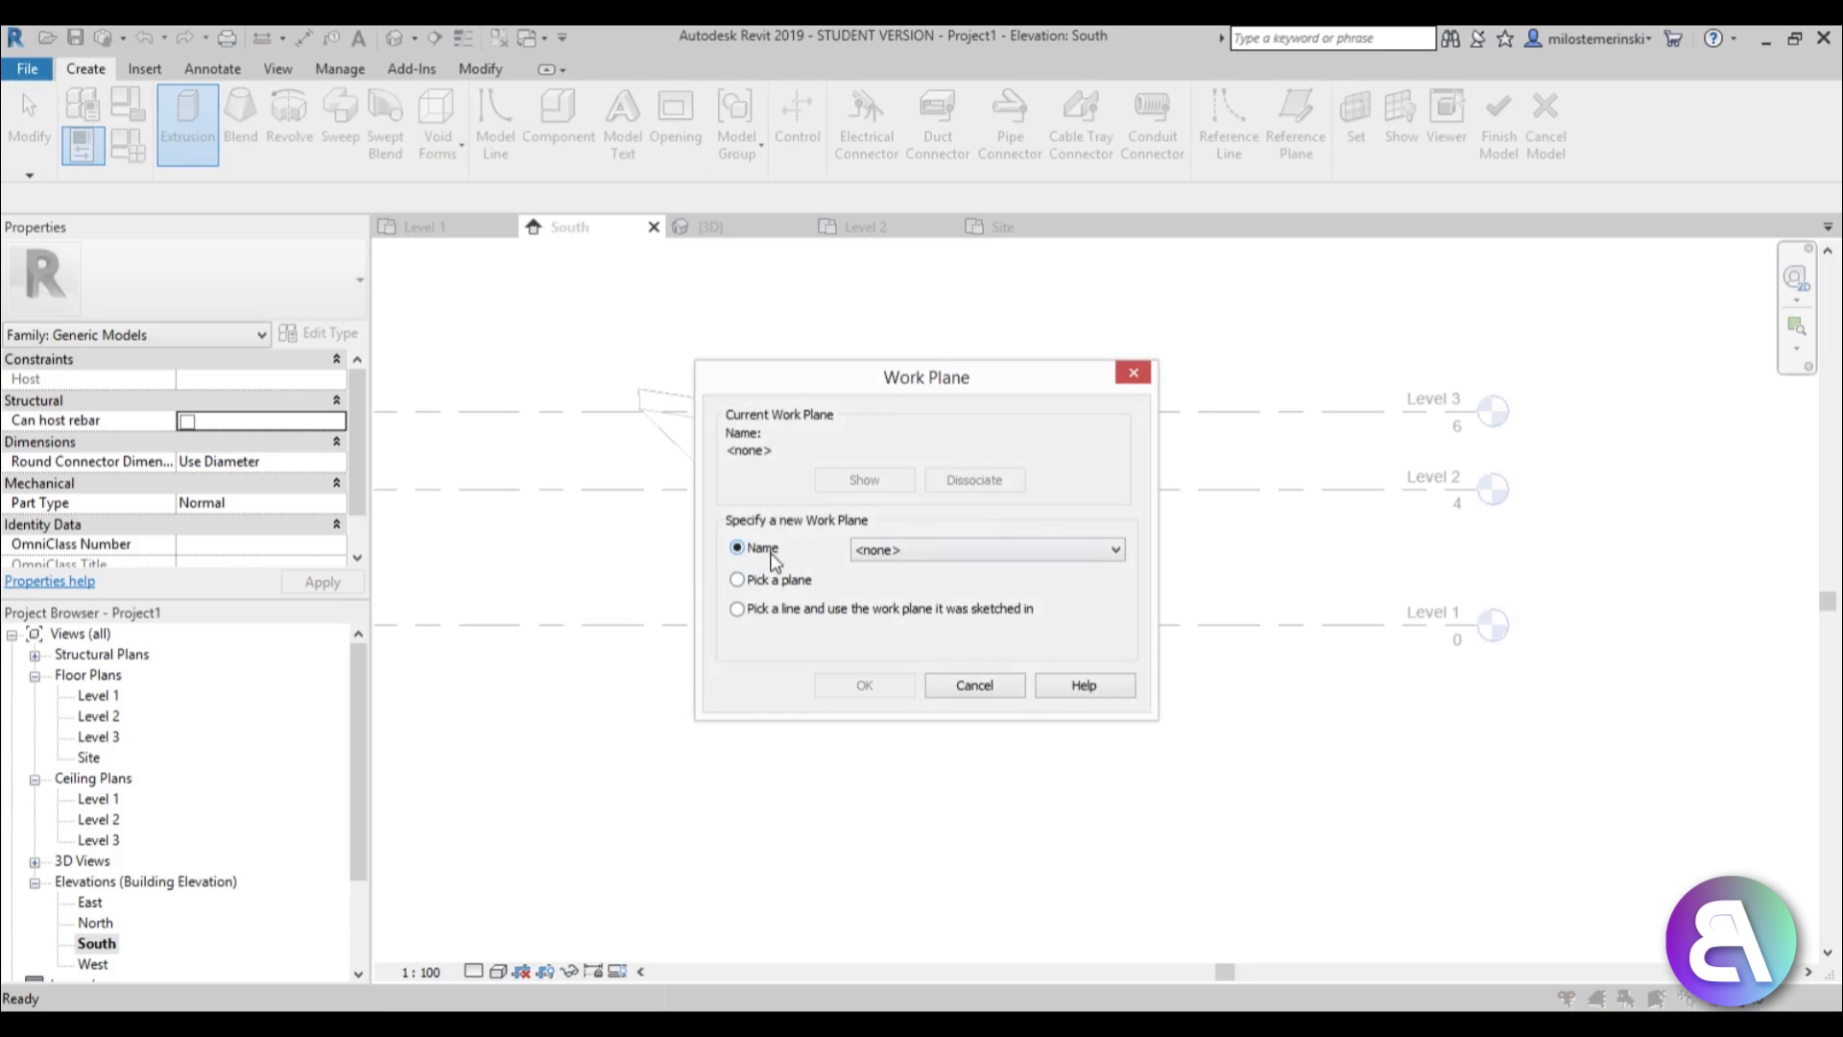
left_click(874, 557)
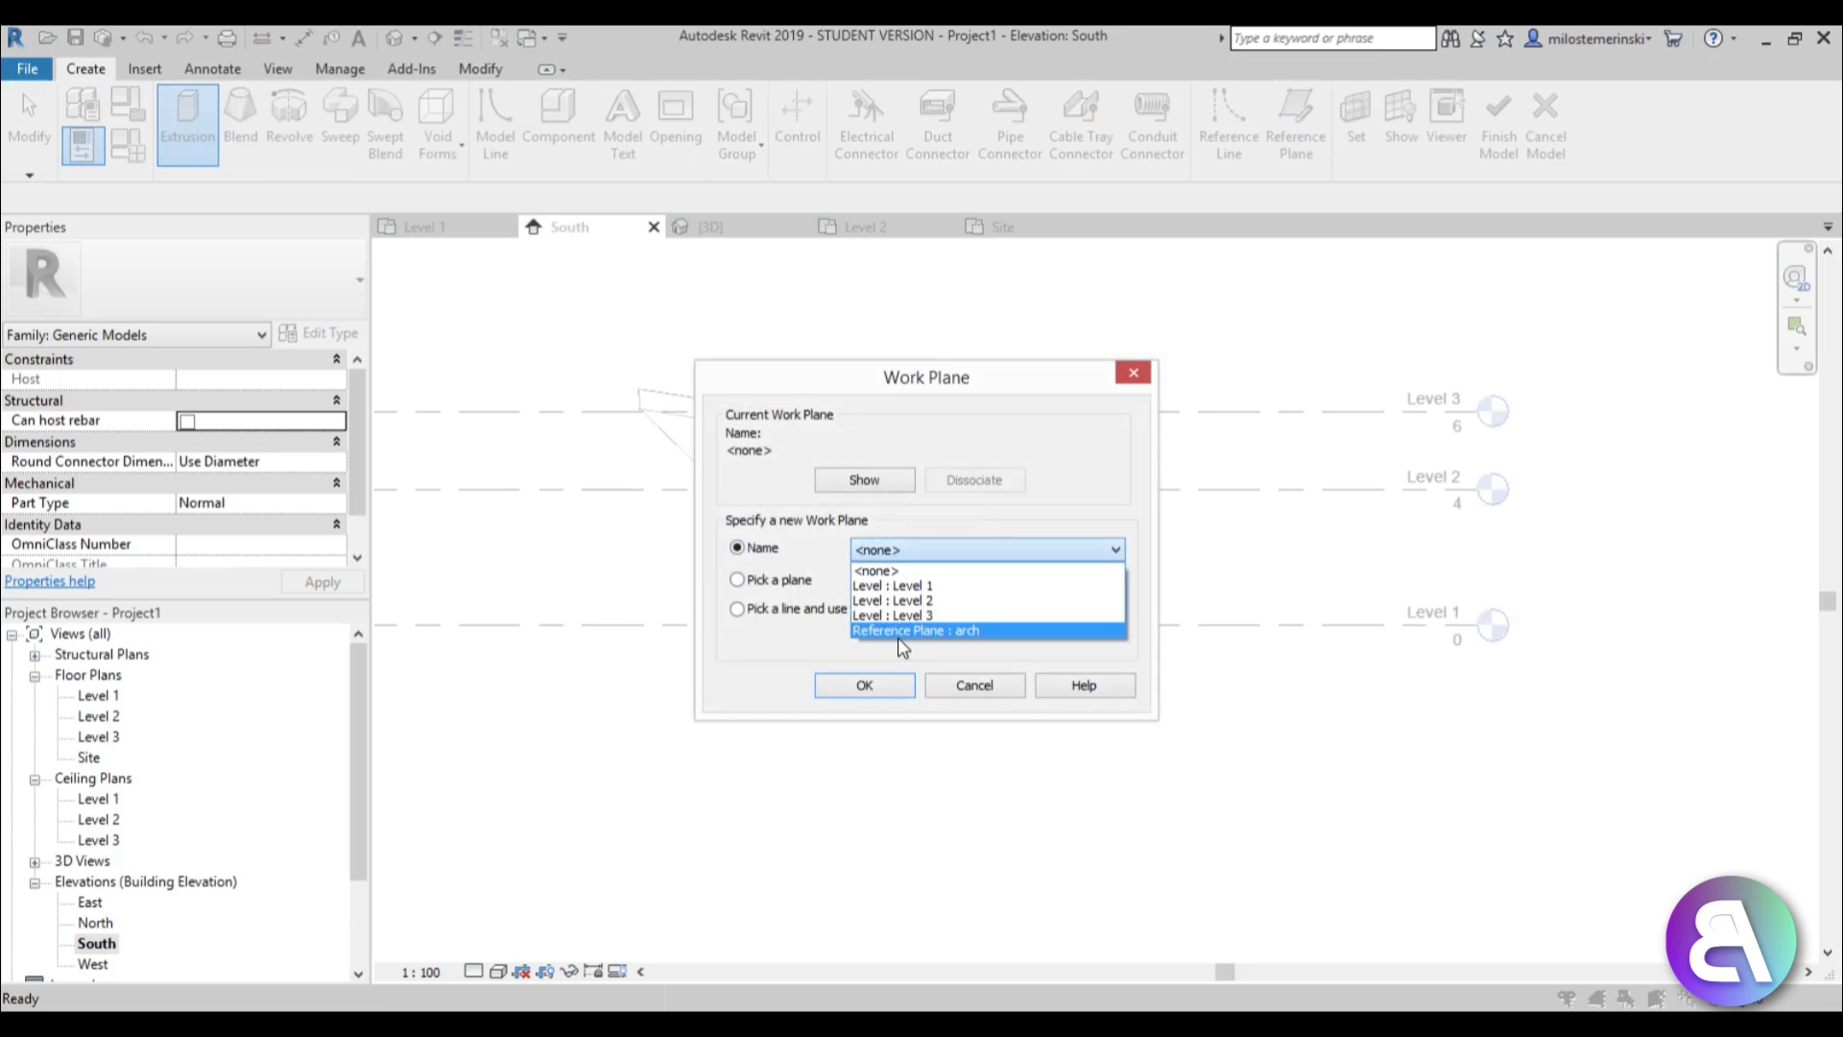
left_click(884, 631)
left_click(868, 686)
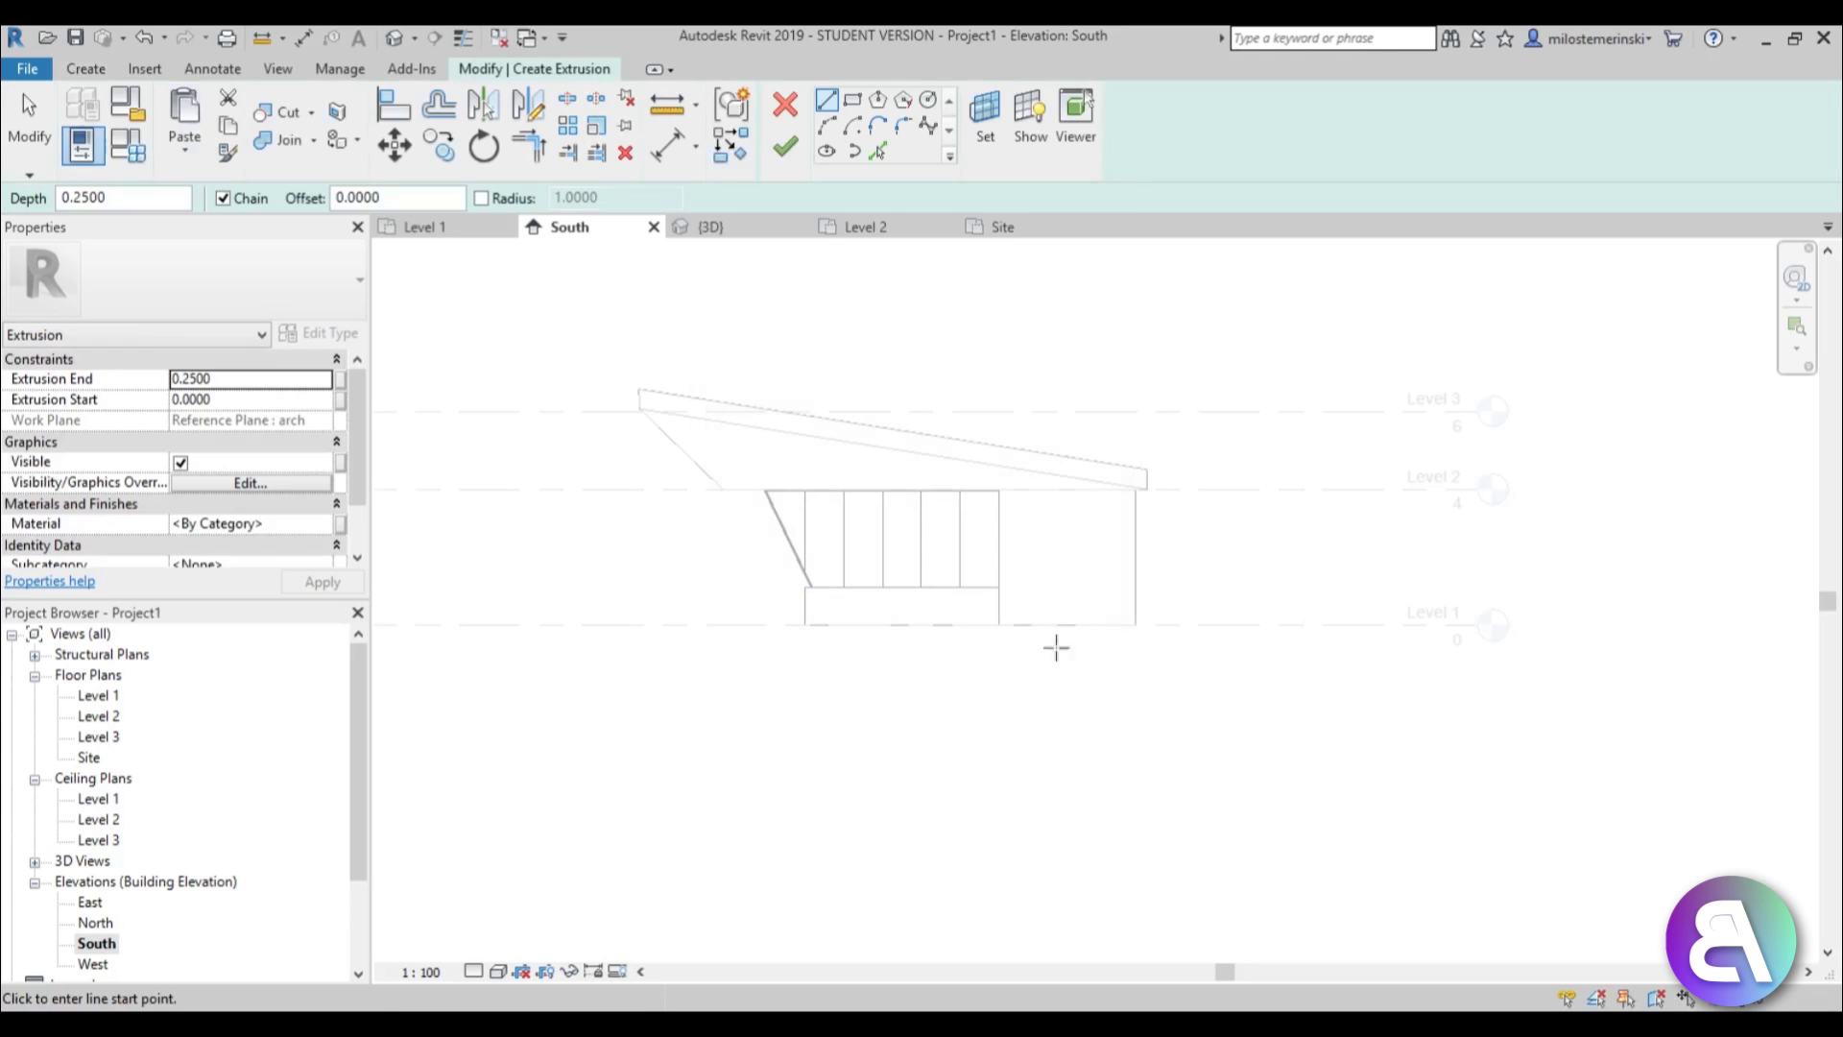
Sketch an upright half-ellipse about 6.9 m high with the Partial Ellipse tool, its base on Level 1 in front of the building.
left_click(827, 152)
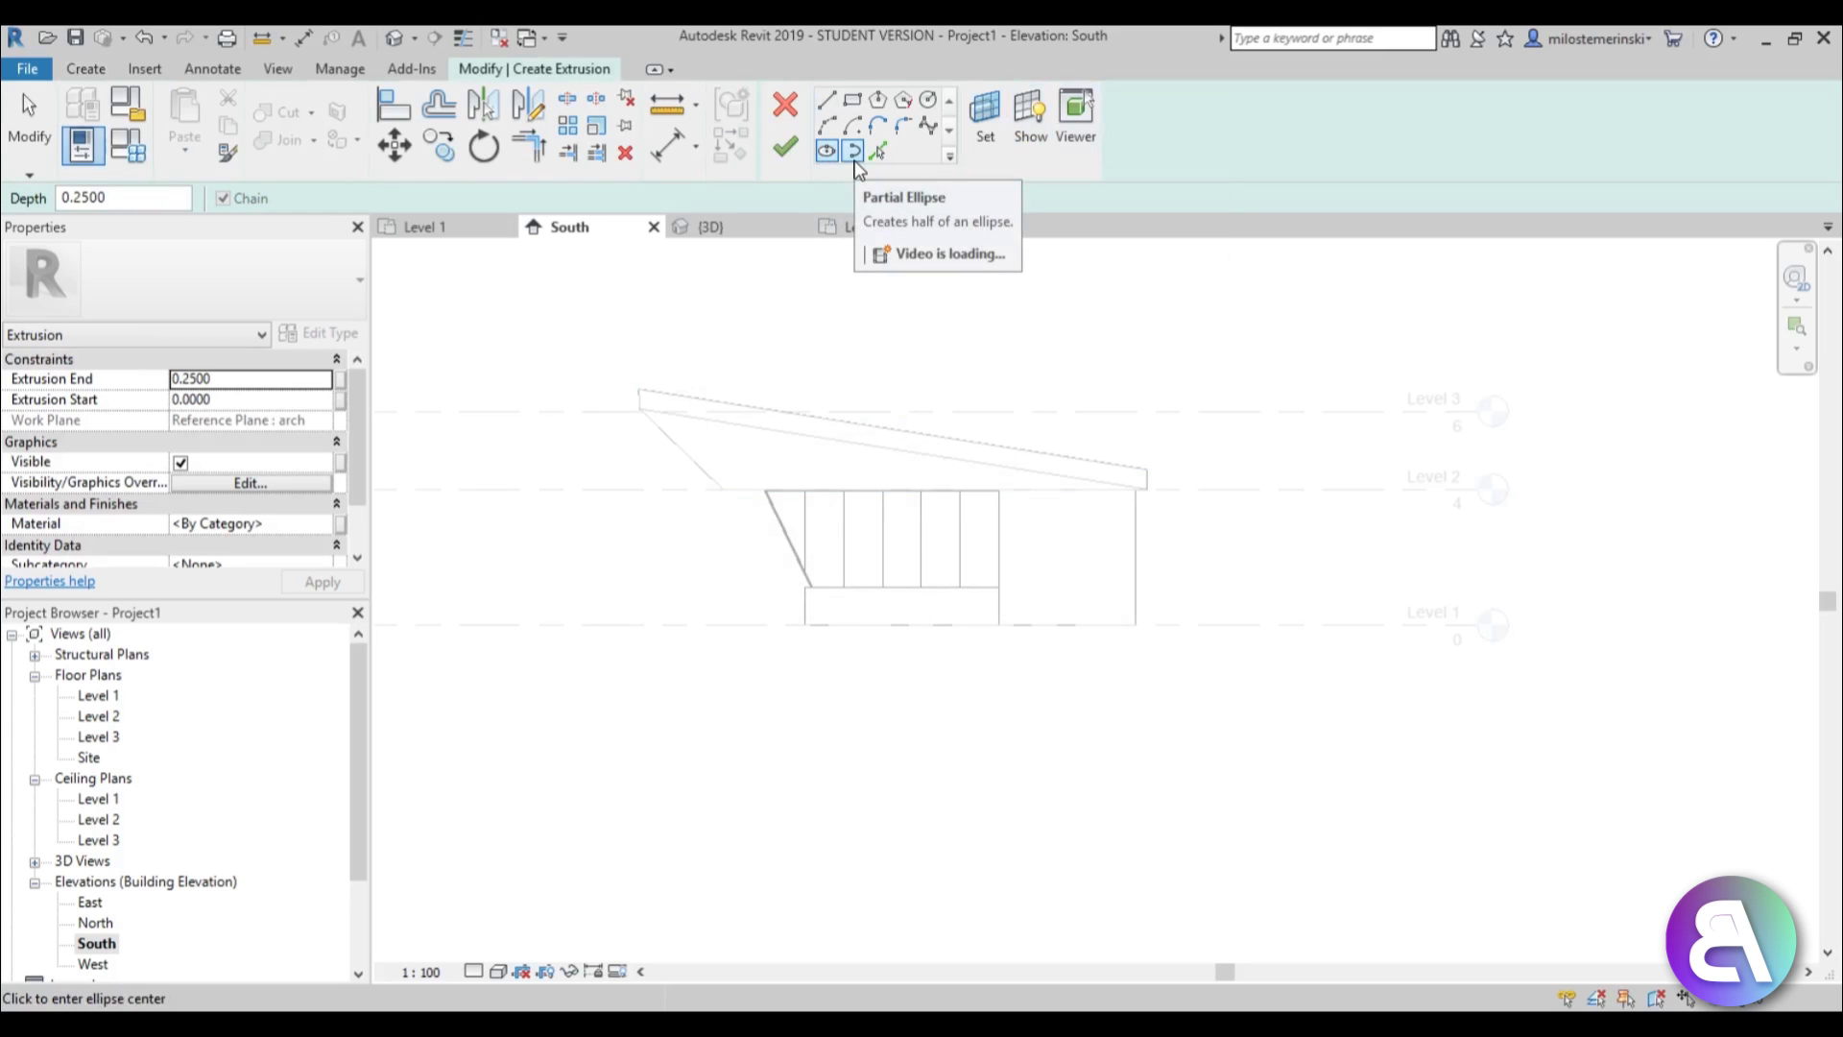
left_click(855, 163)
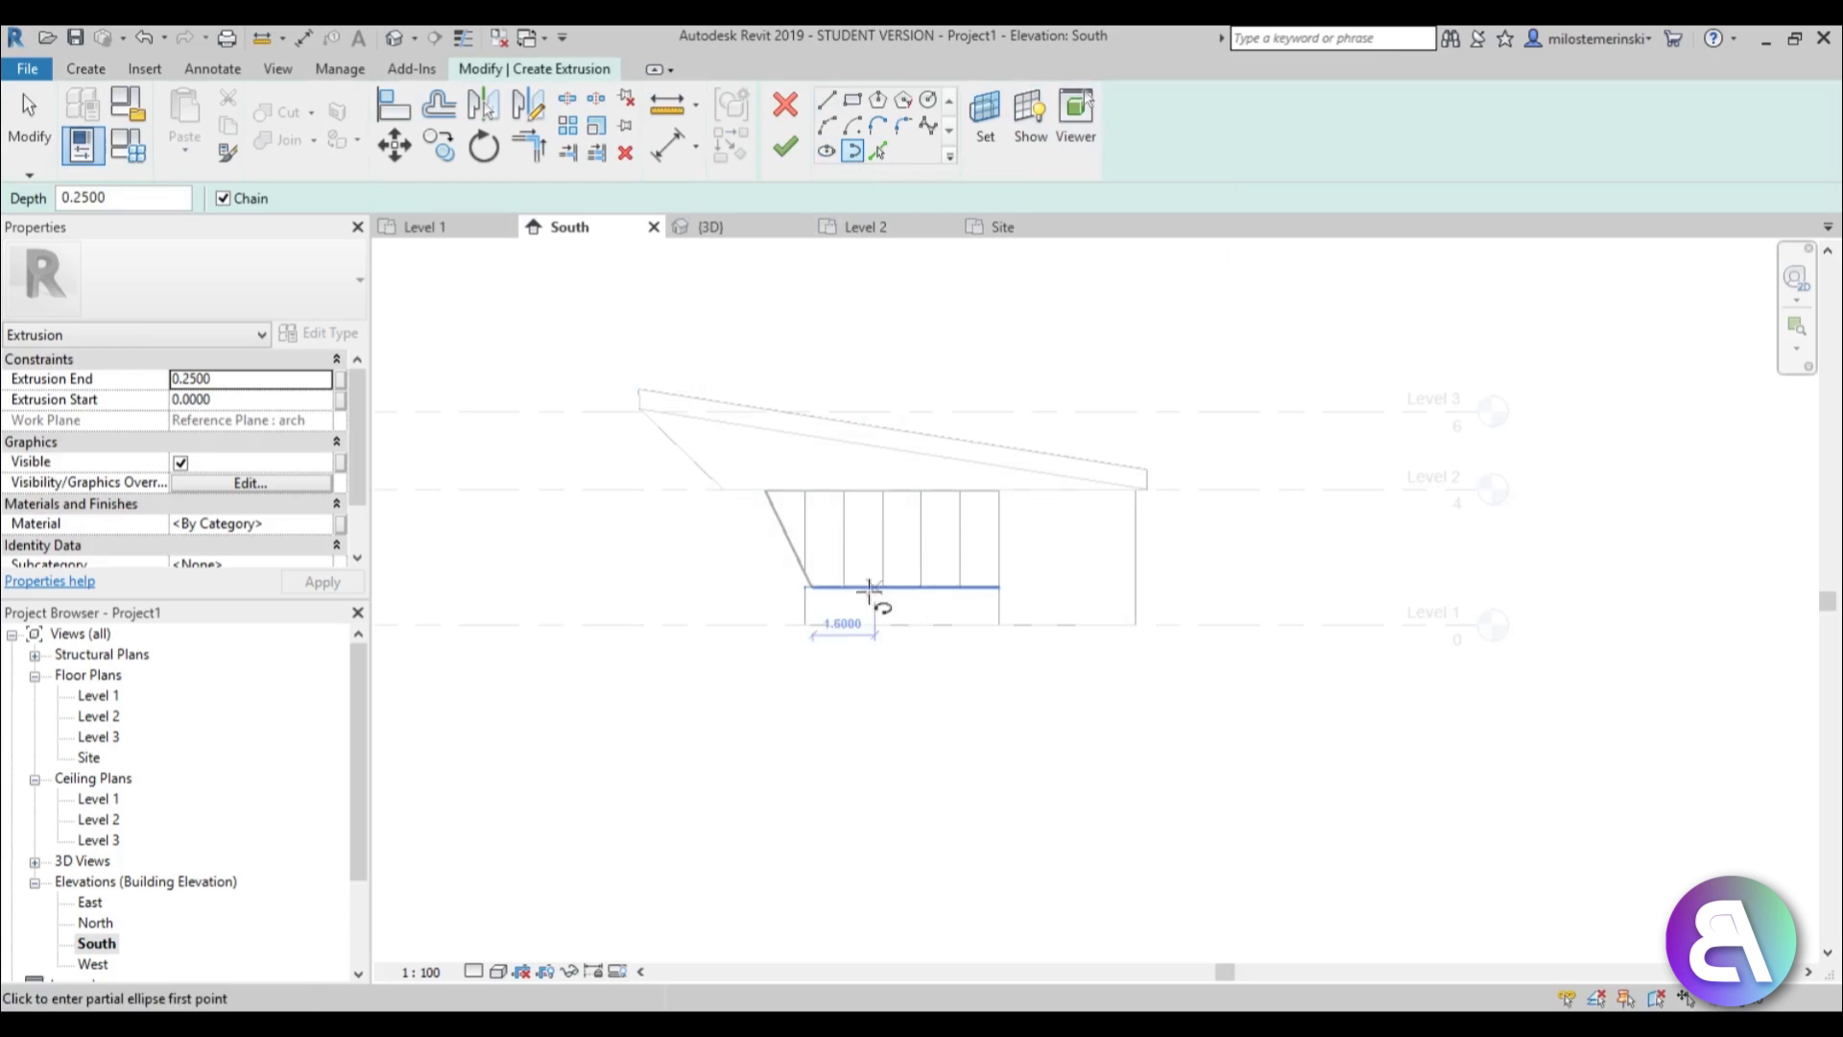
left_click(624, 624)
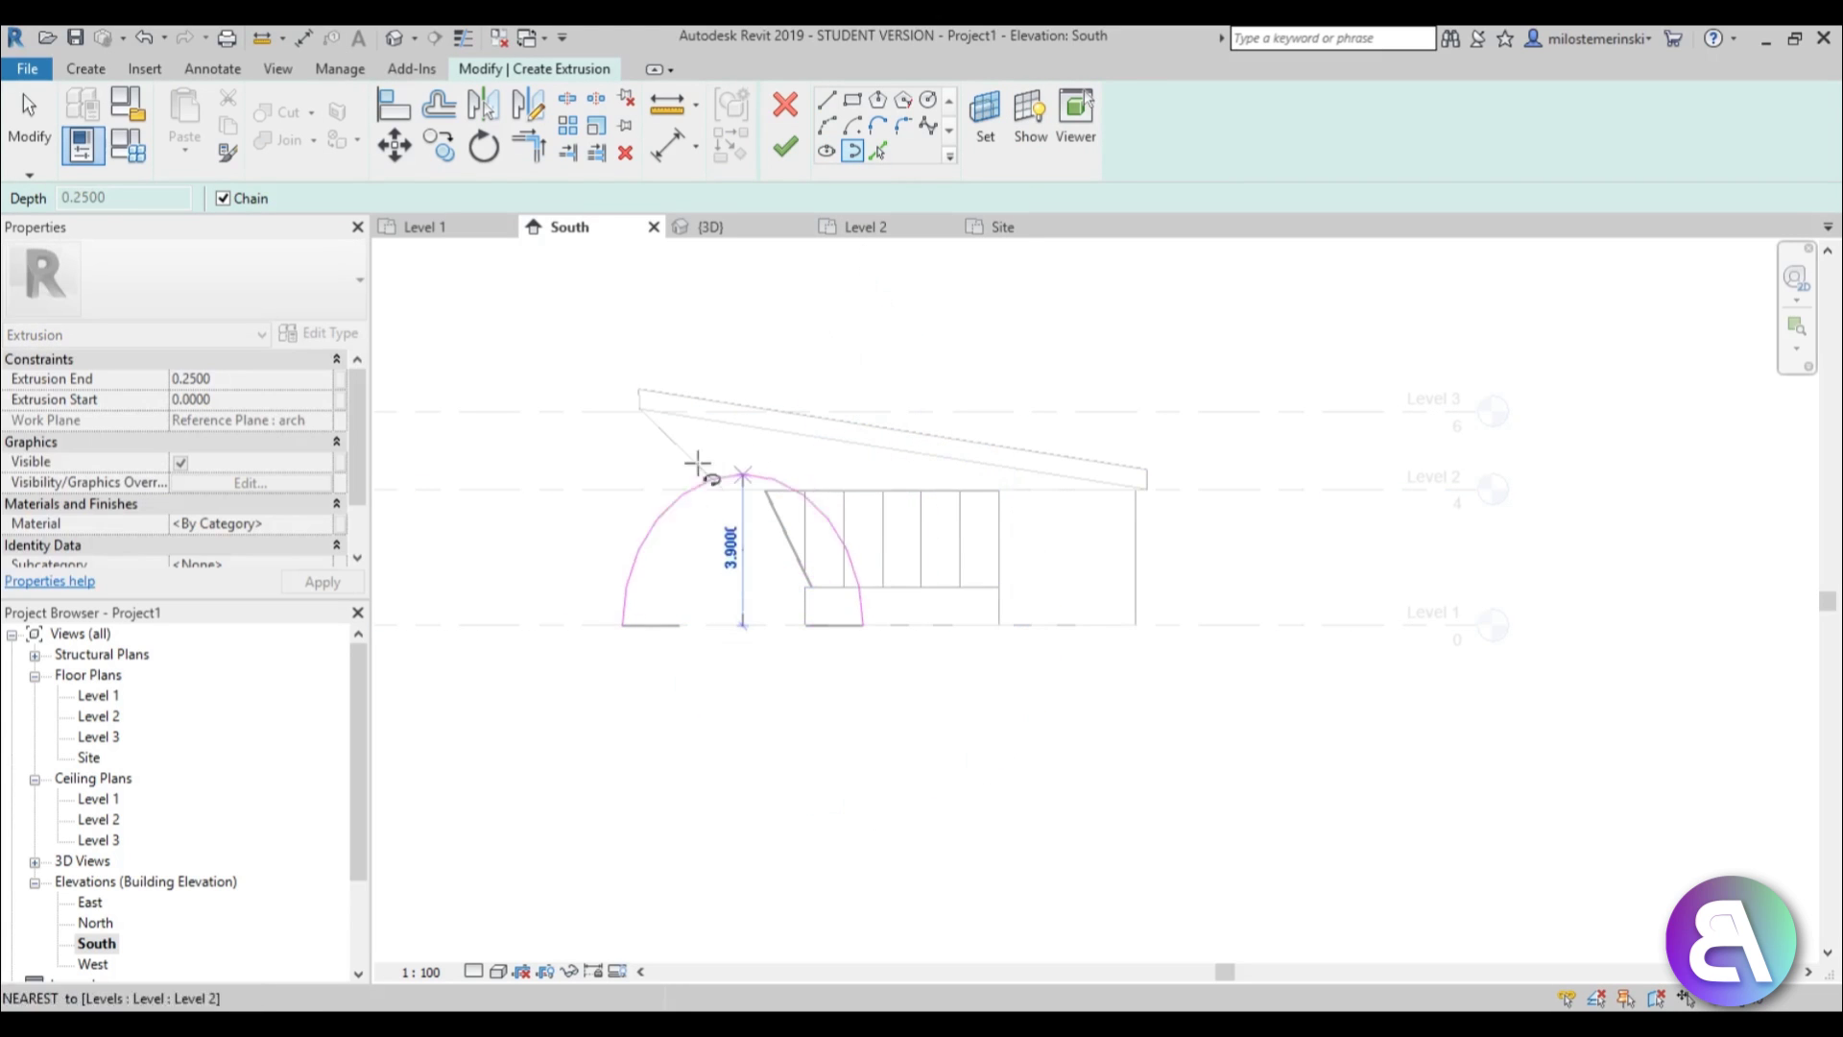
left_click(803, 358)
key("Escape")
key("Escape")
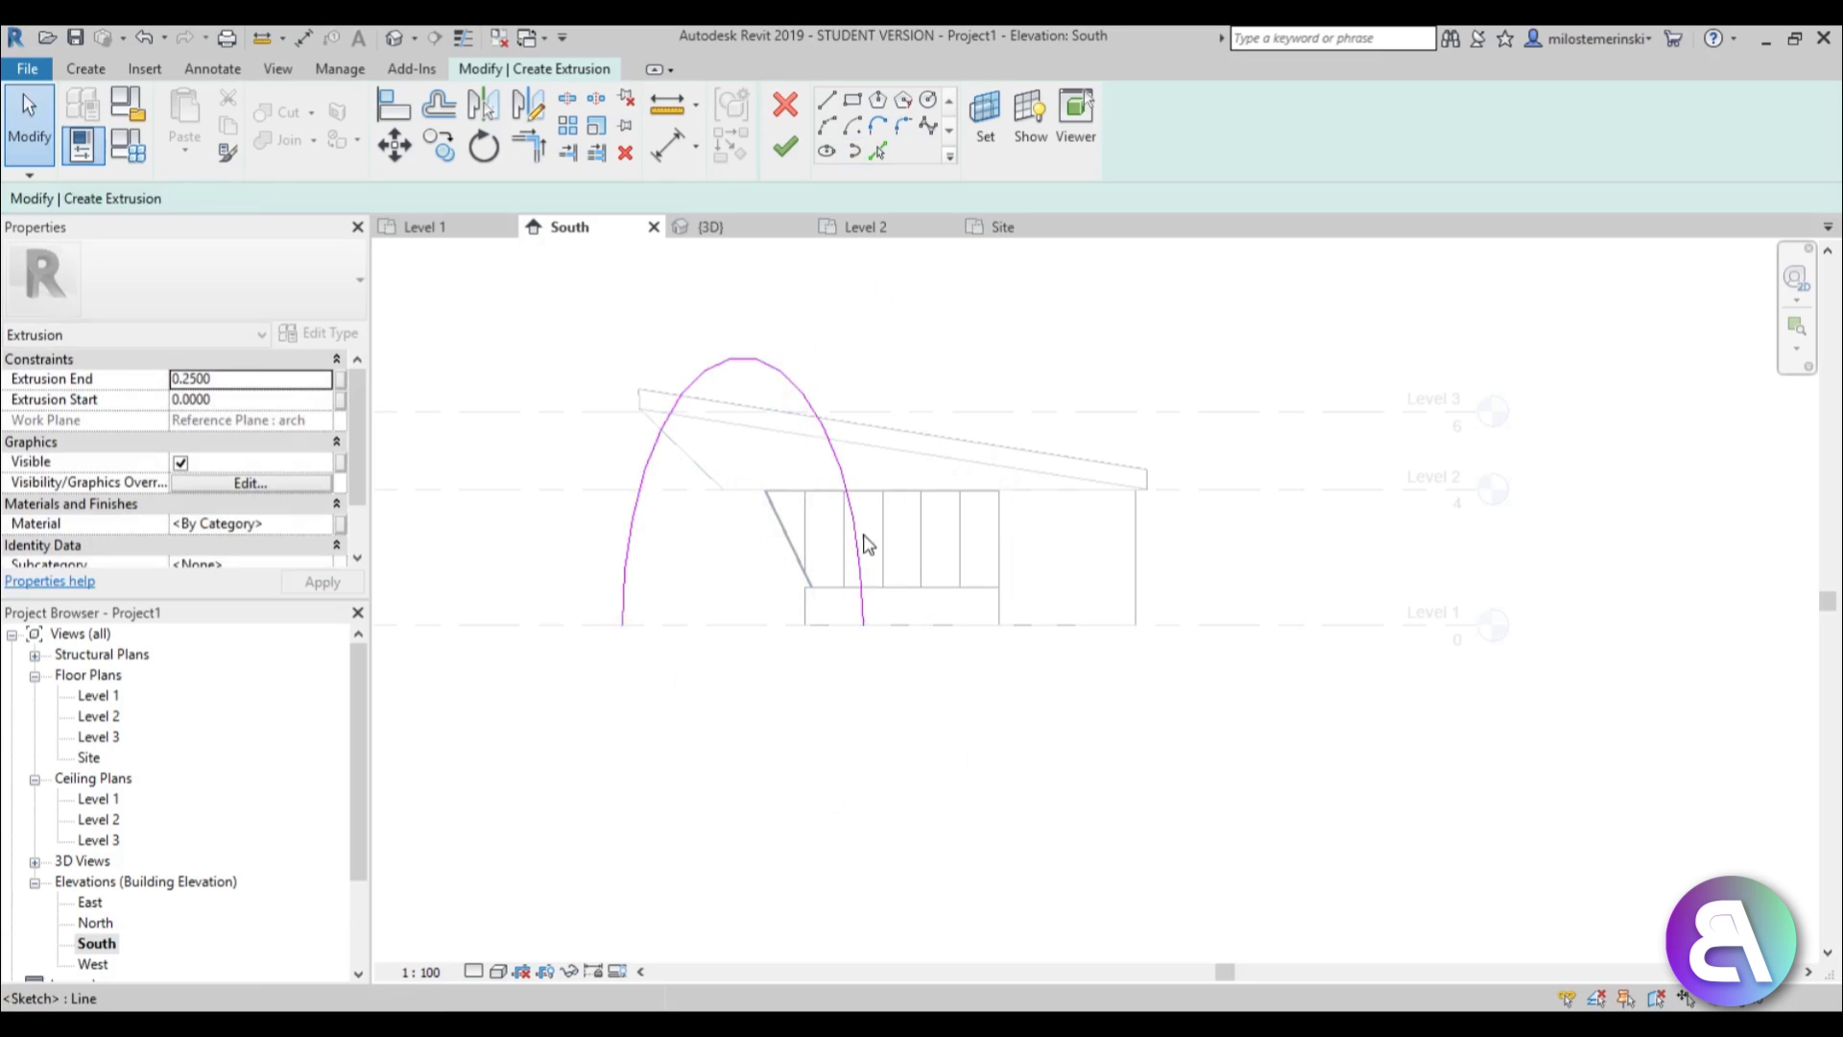
Set the half-ellipse's horizontal radius to 5 m.
left_click(862, 543)
left_click_drag(863, 624, 905, 635)
left_click(901, 636)
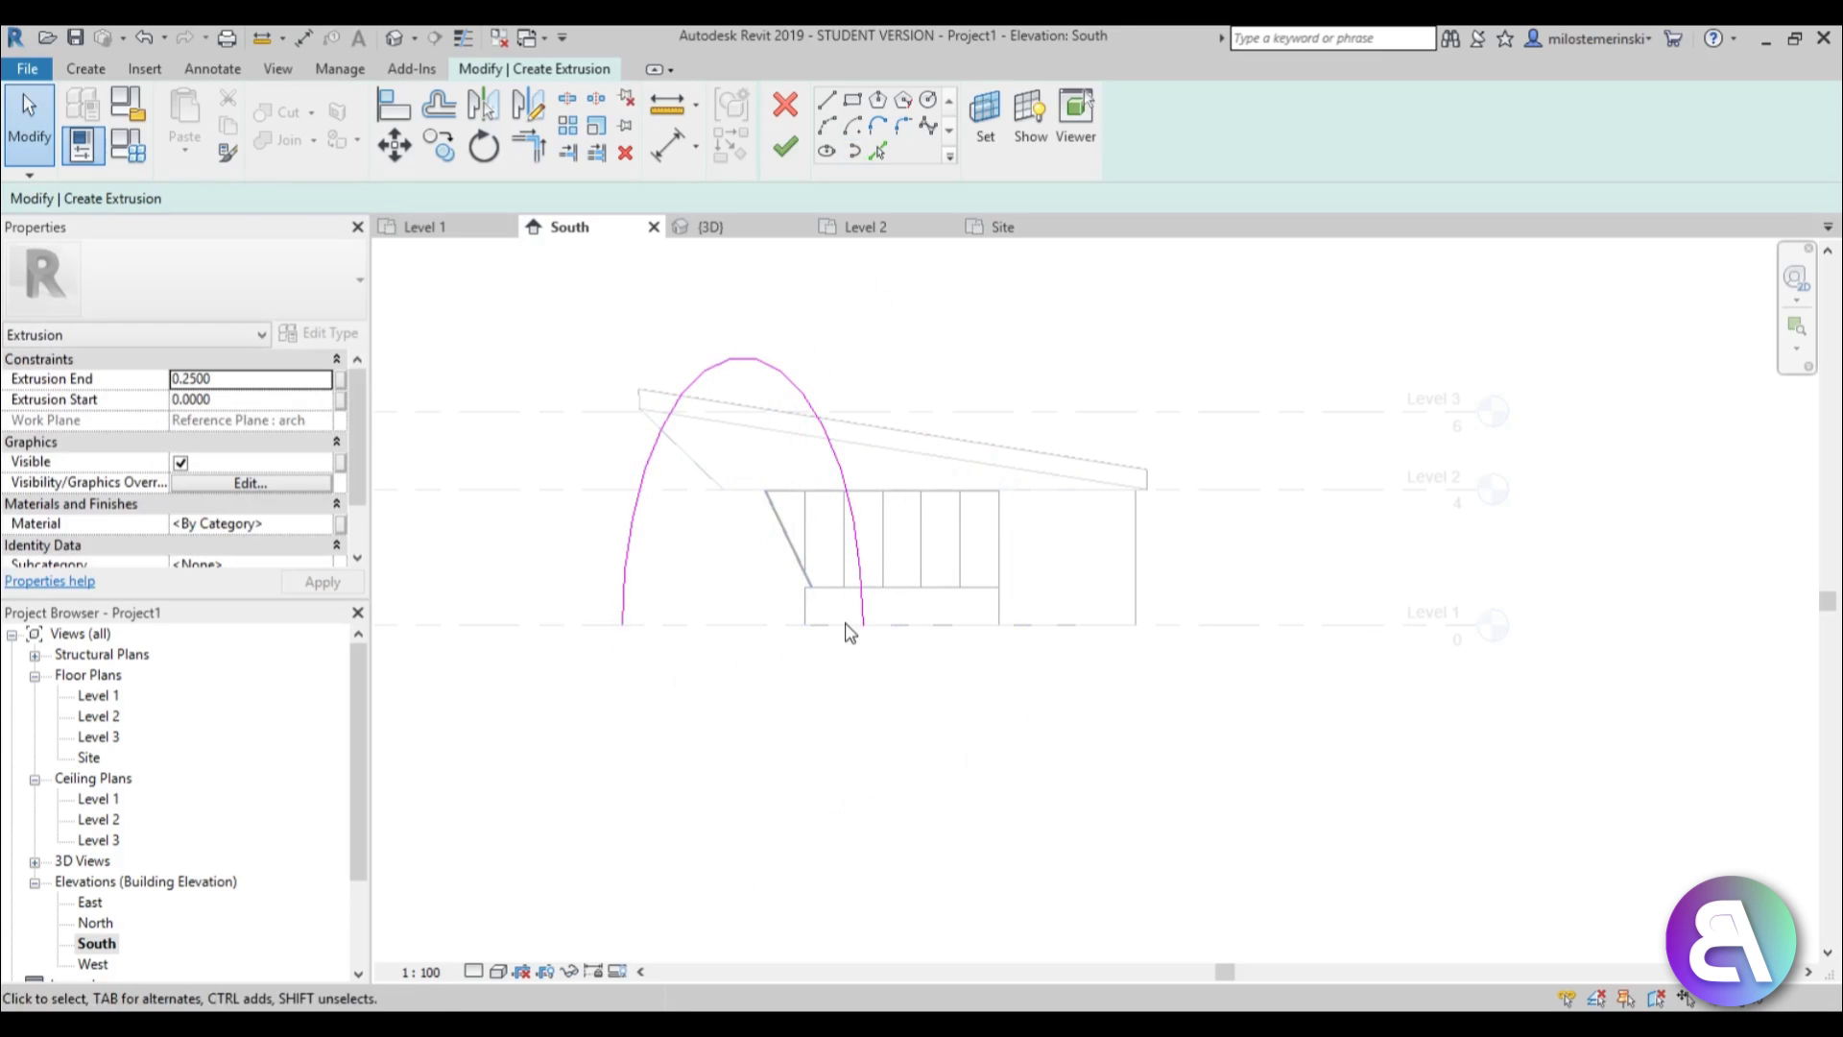
left_click(862, 622)
key("Escape")
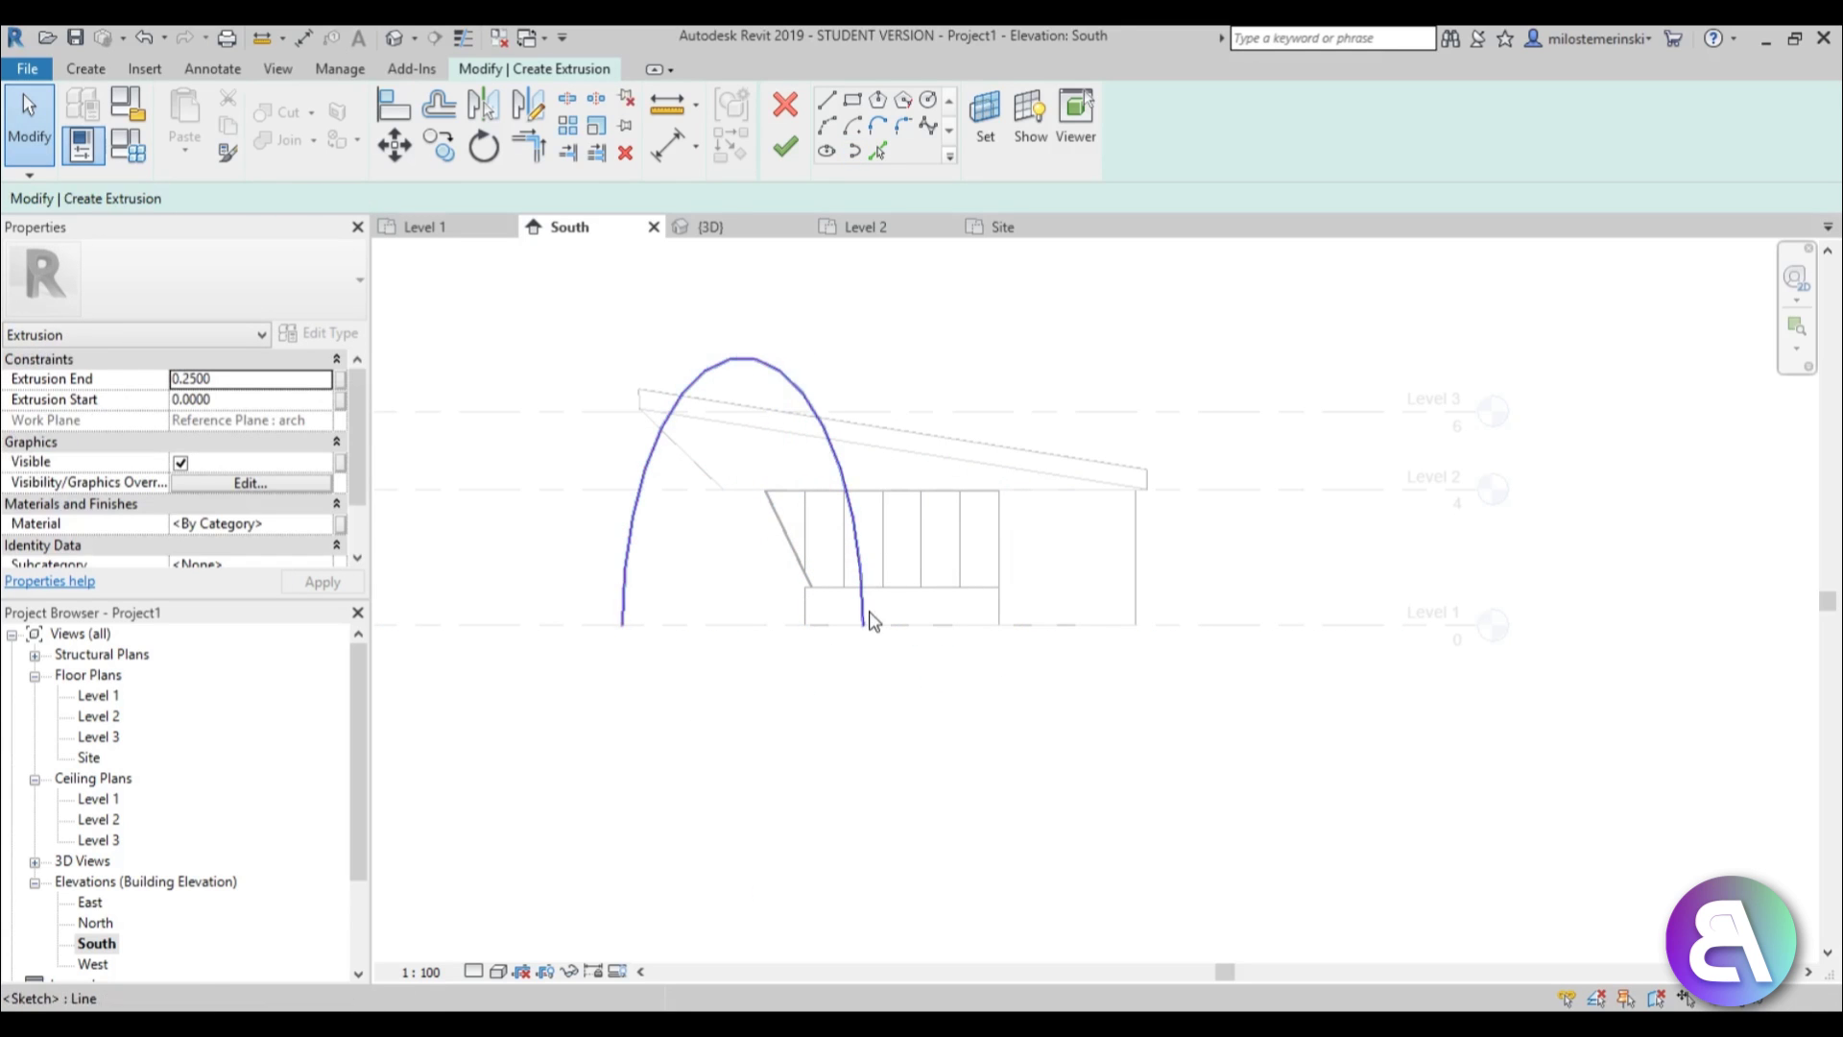
left_click(866, 620)
type("5")
key("Return")
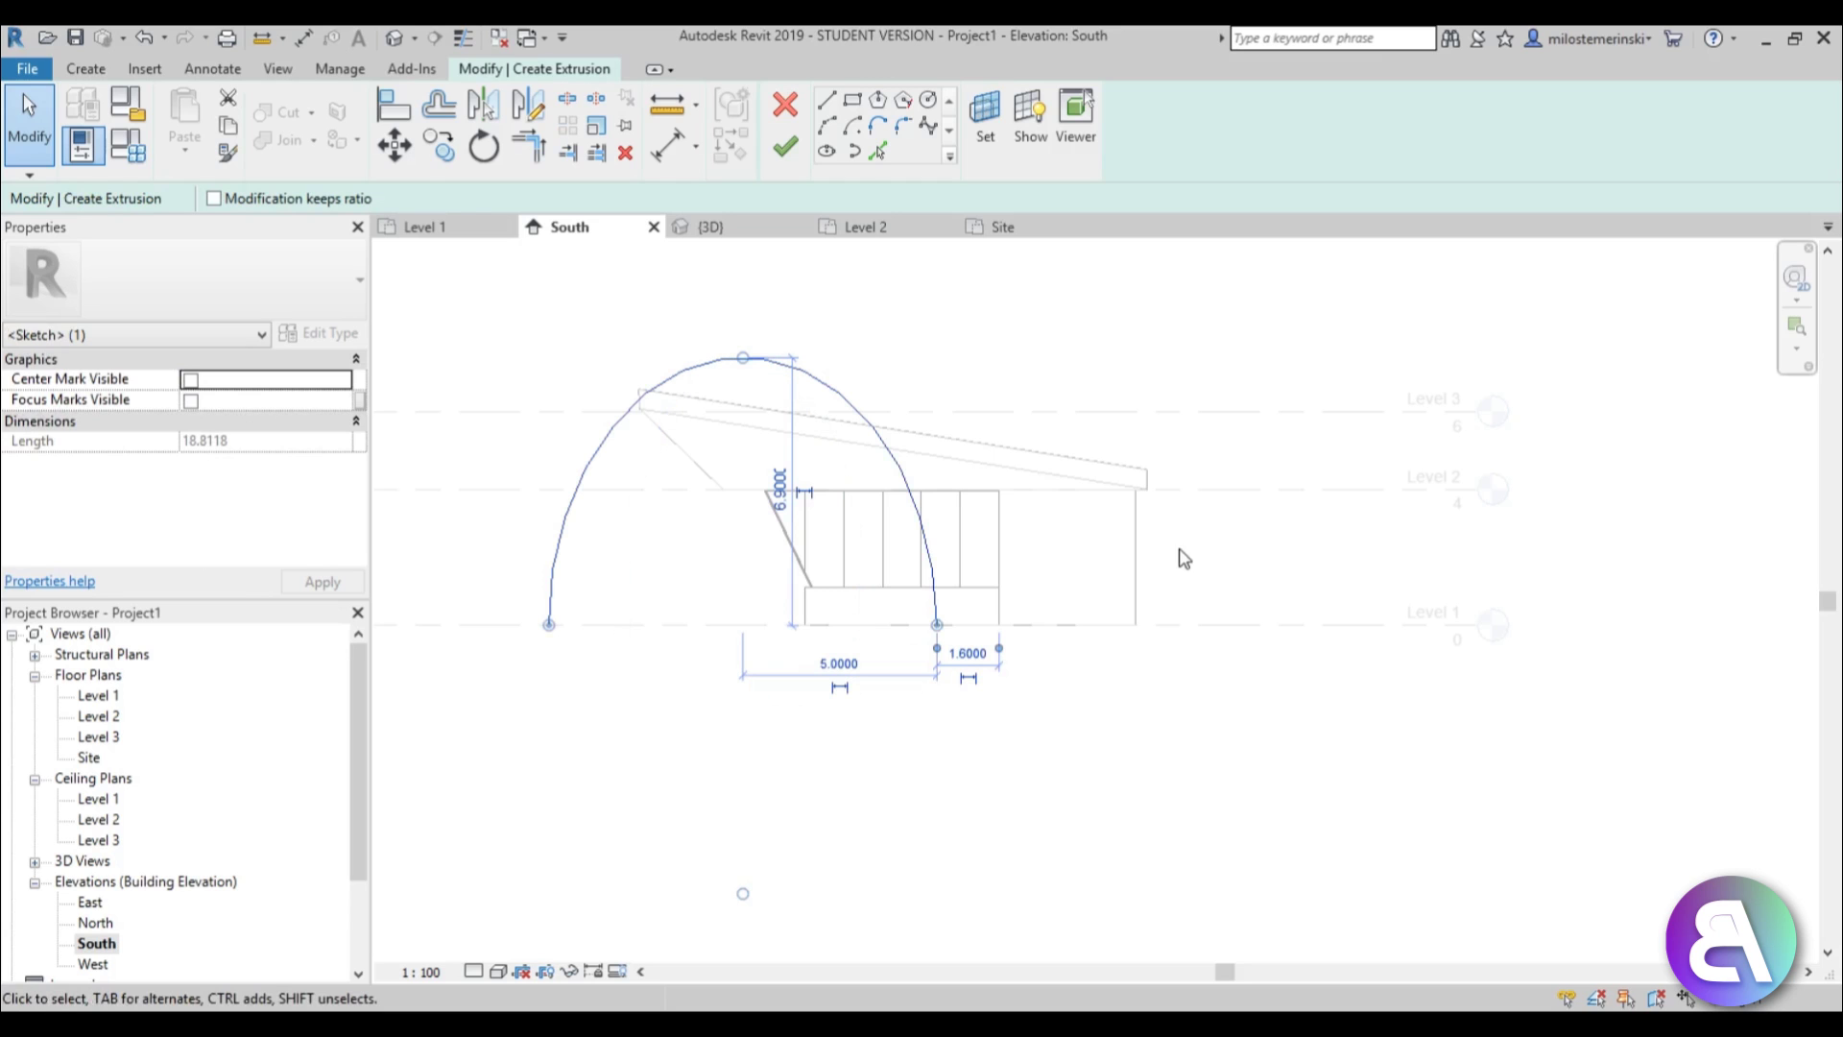
Shift the half-ellipse horizontally across the building and set its height to 8 m.
key("Escape")
left_click_drag(909, 484, 1019, 485)
scroll(621, 343, "up", 2)
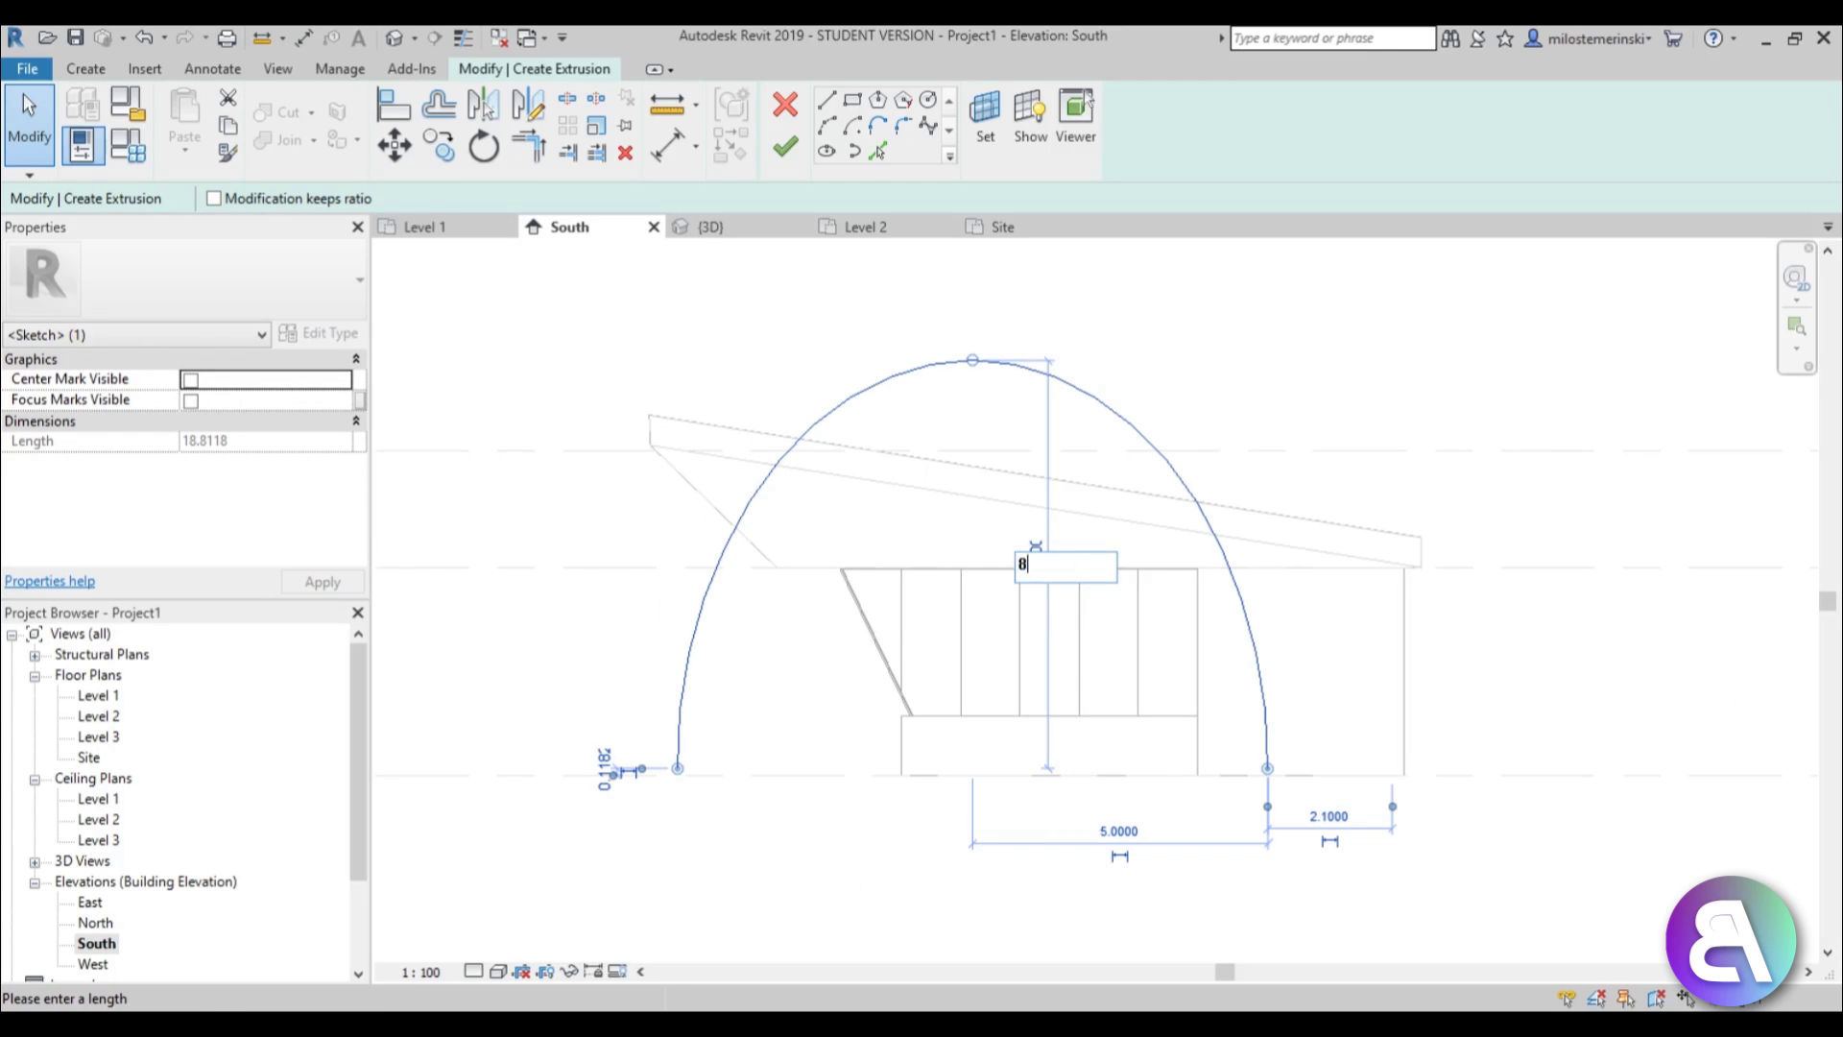
key("Return")
scroll(1589, 366, "down", 2)
middle_click_drag(1522, 481, 1407, 538)
scroll(1265, 747, "up", 1)
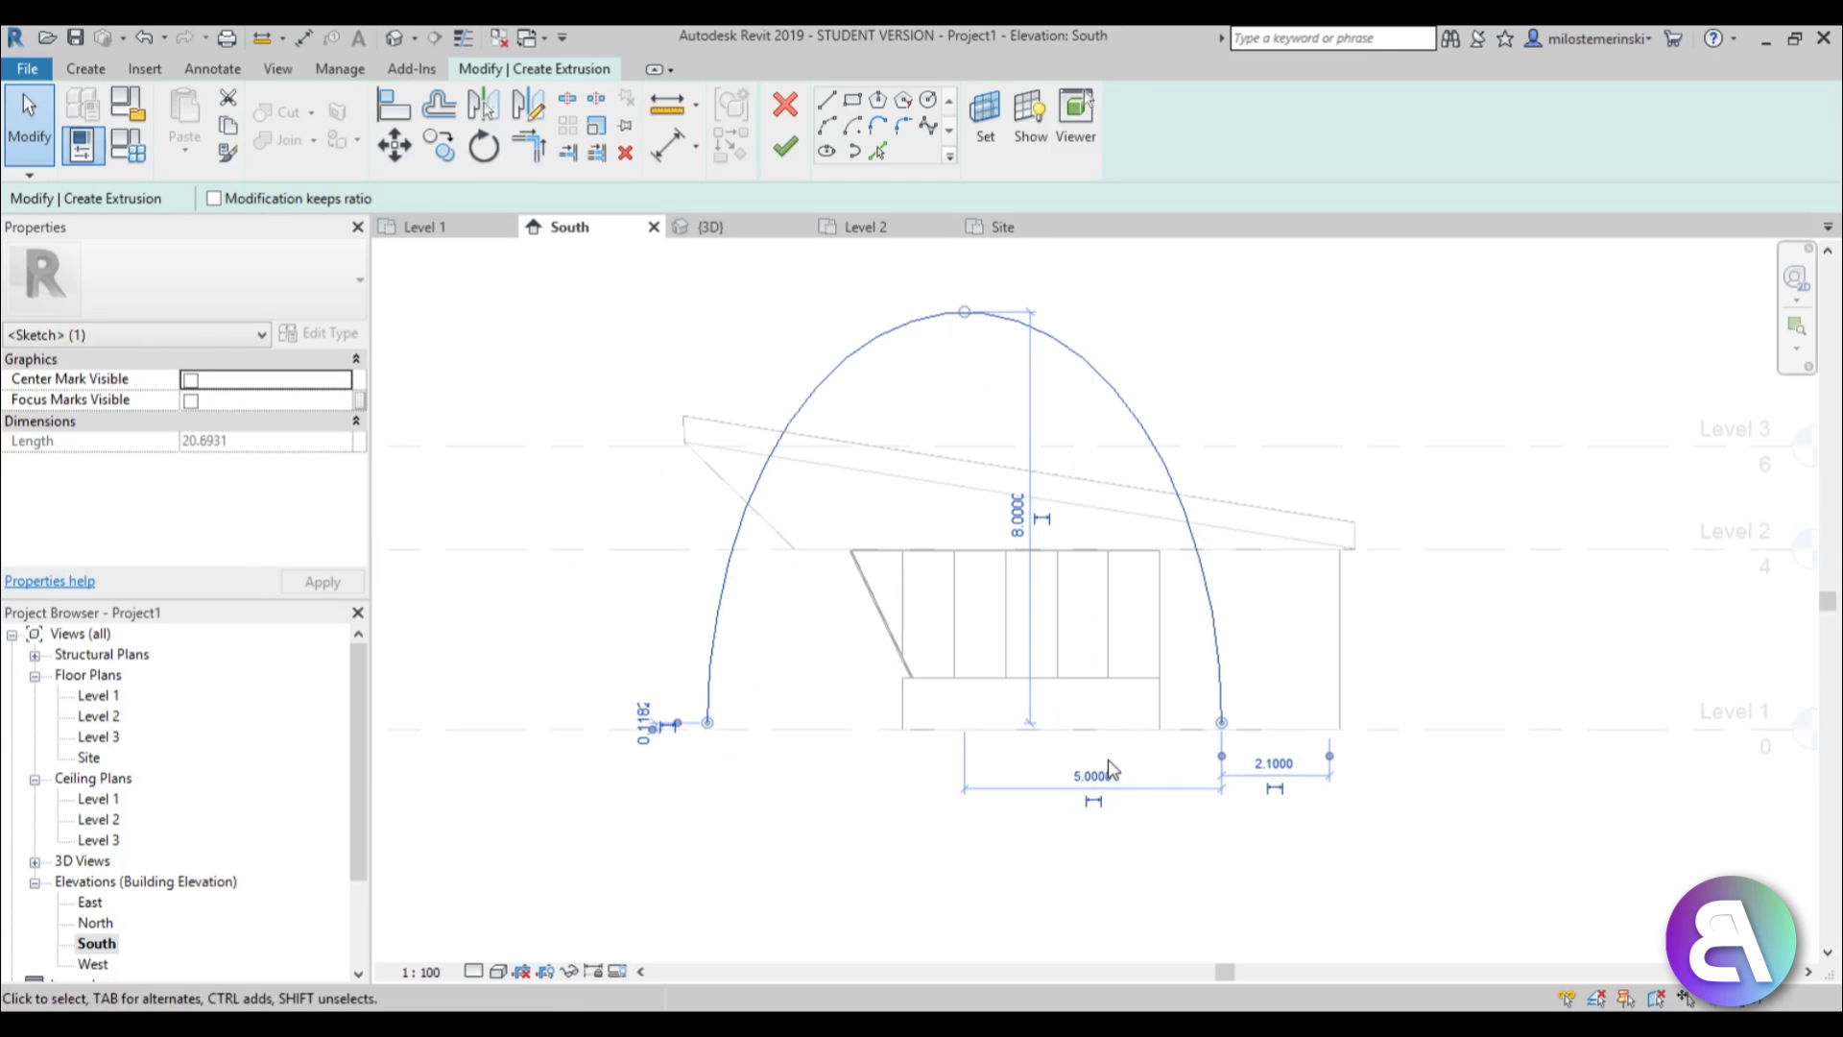
Set the half-ellipse's horizontal radius to 6 m and nudge the curve sideways and down toward Level 1.
type("6")
key("Return")
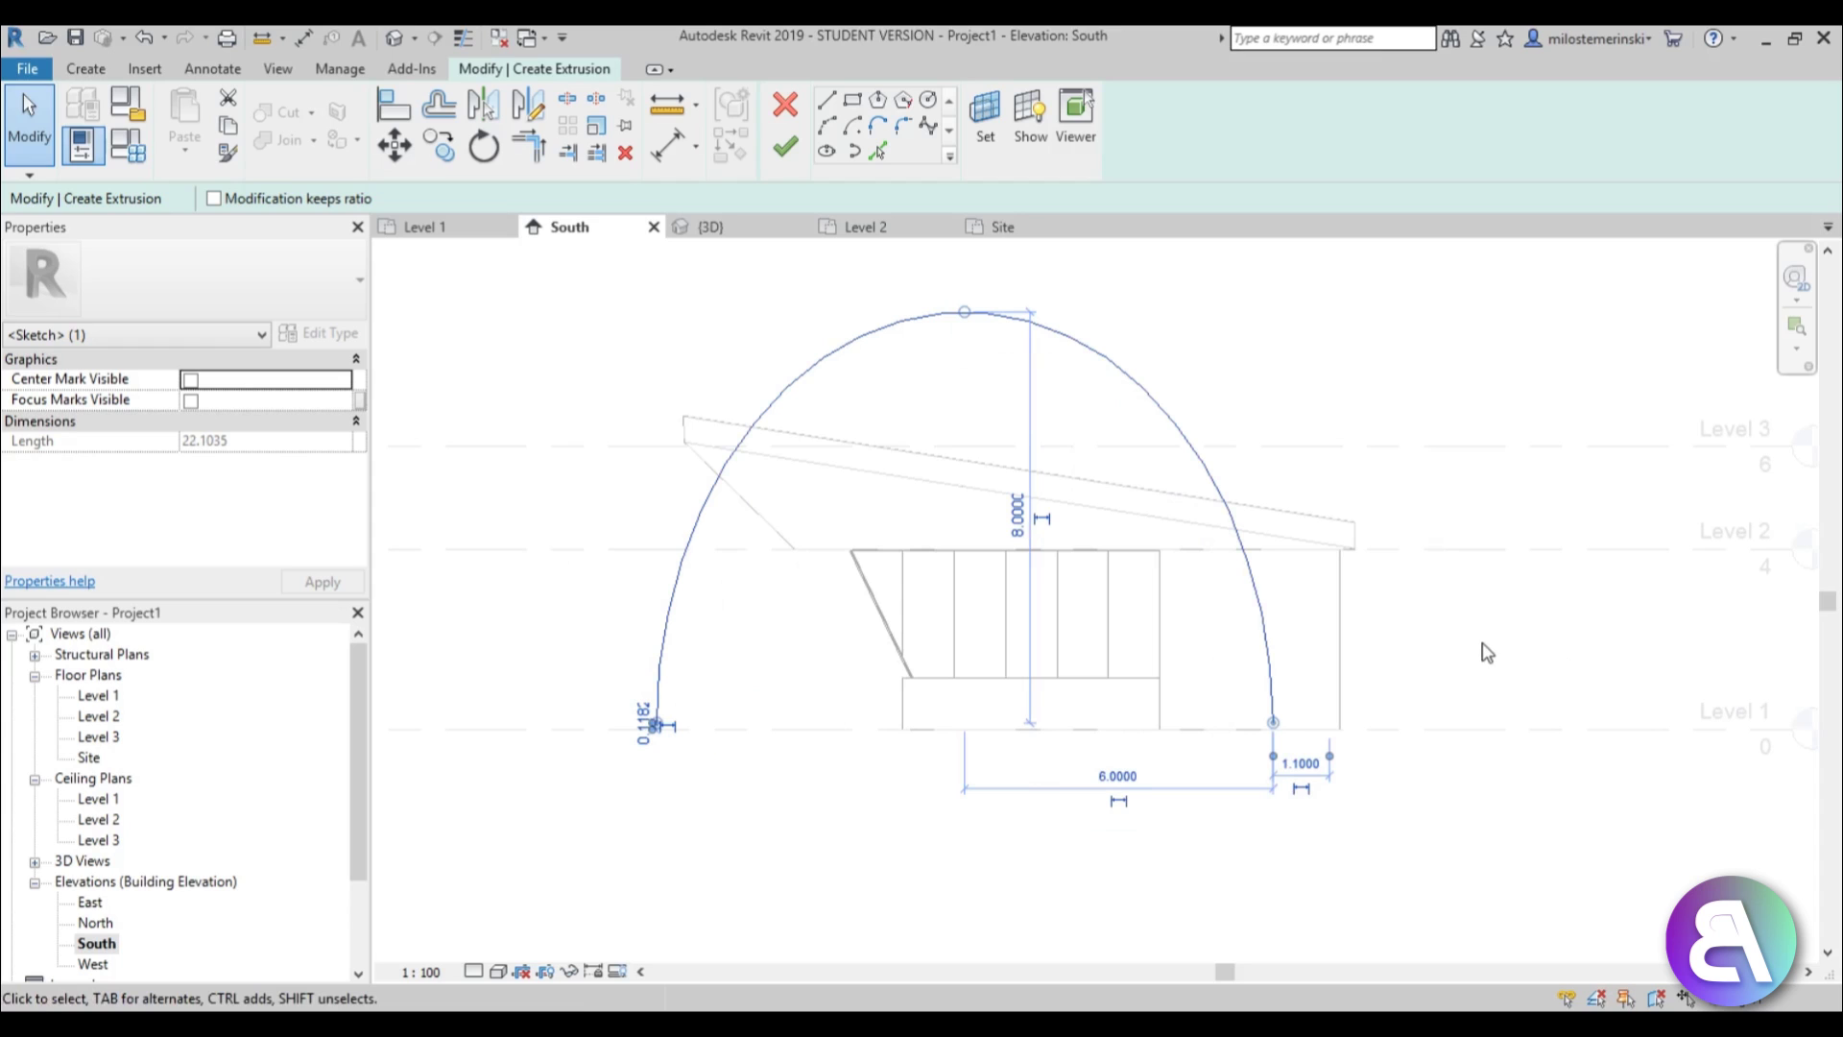
key("Left")
key("Right")
key("Right")
key("Down")
key("Down")
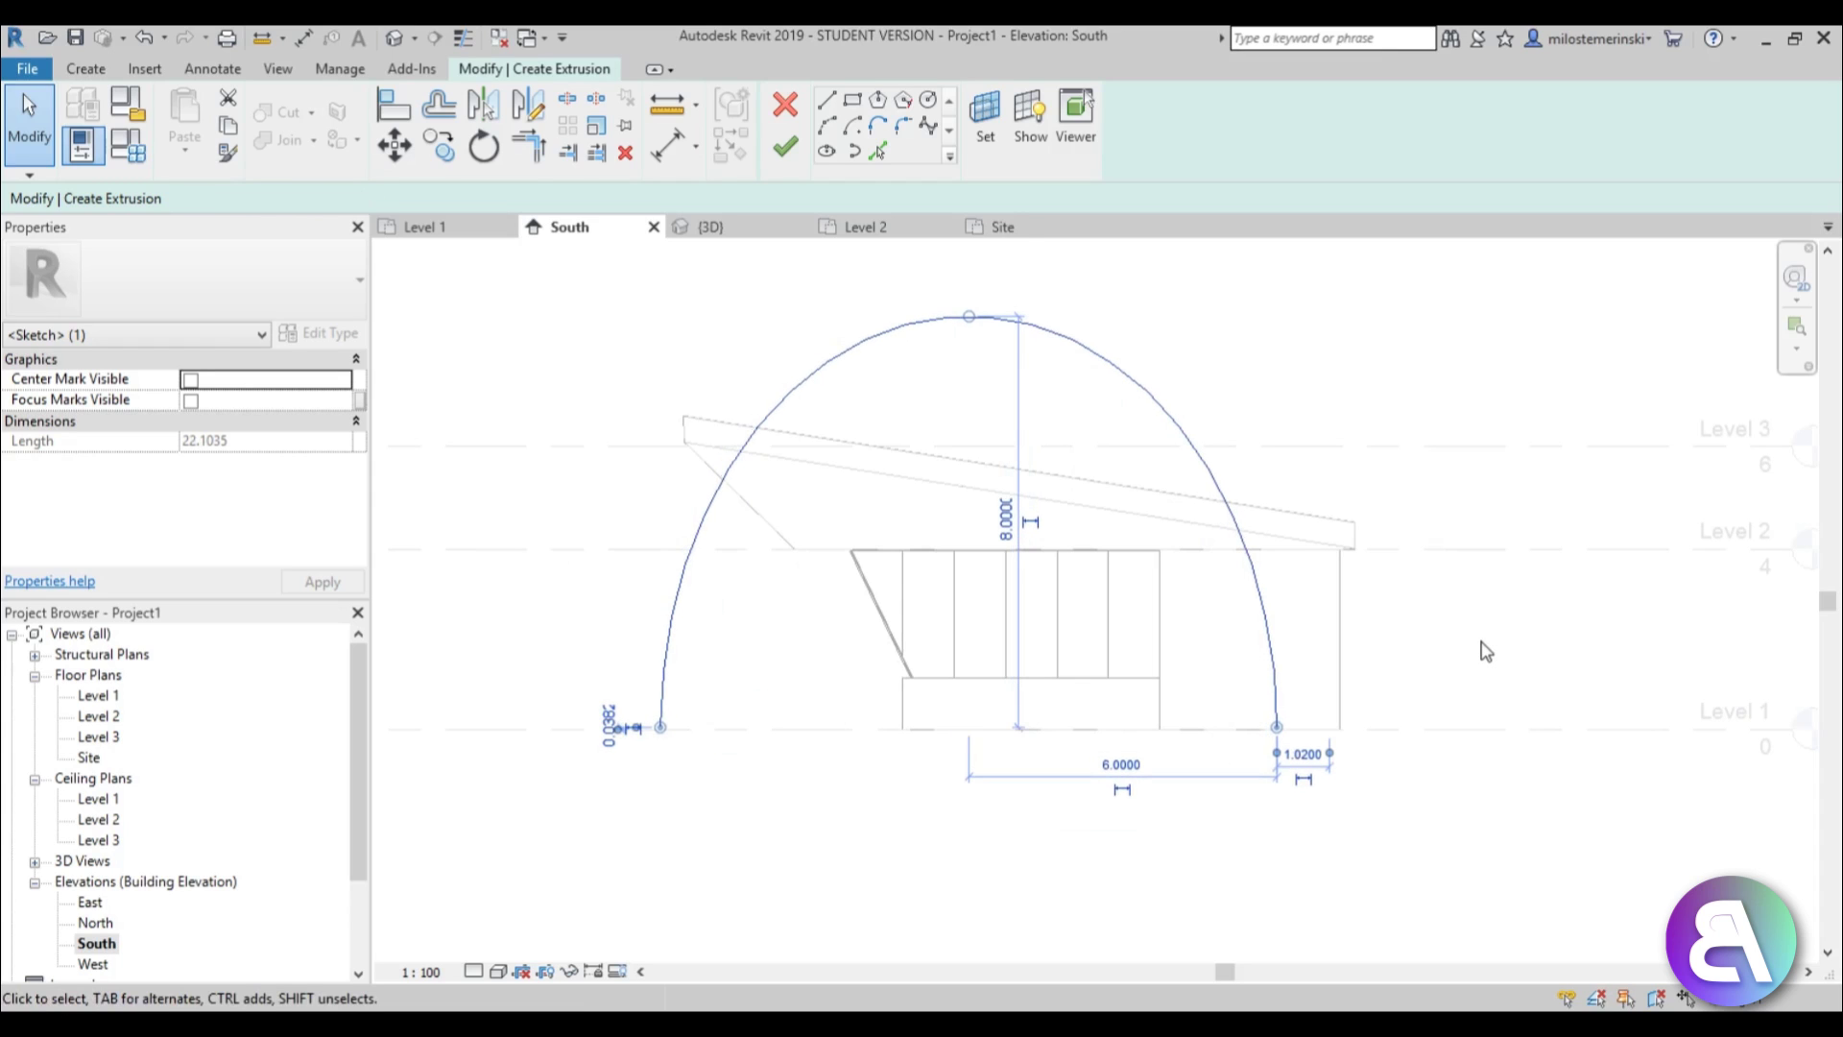
Move the half-ellipse vertically so its right endpoint rests on the Level 1 line.
scroll(1199, 739, "up", 5)
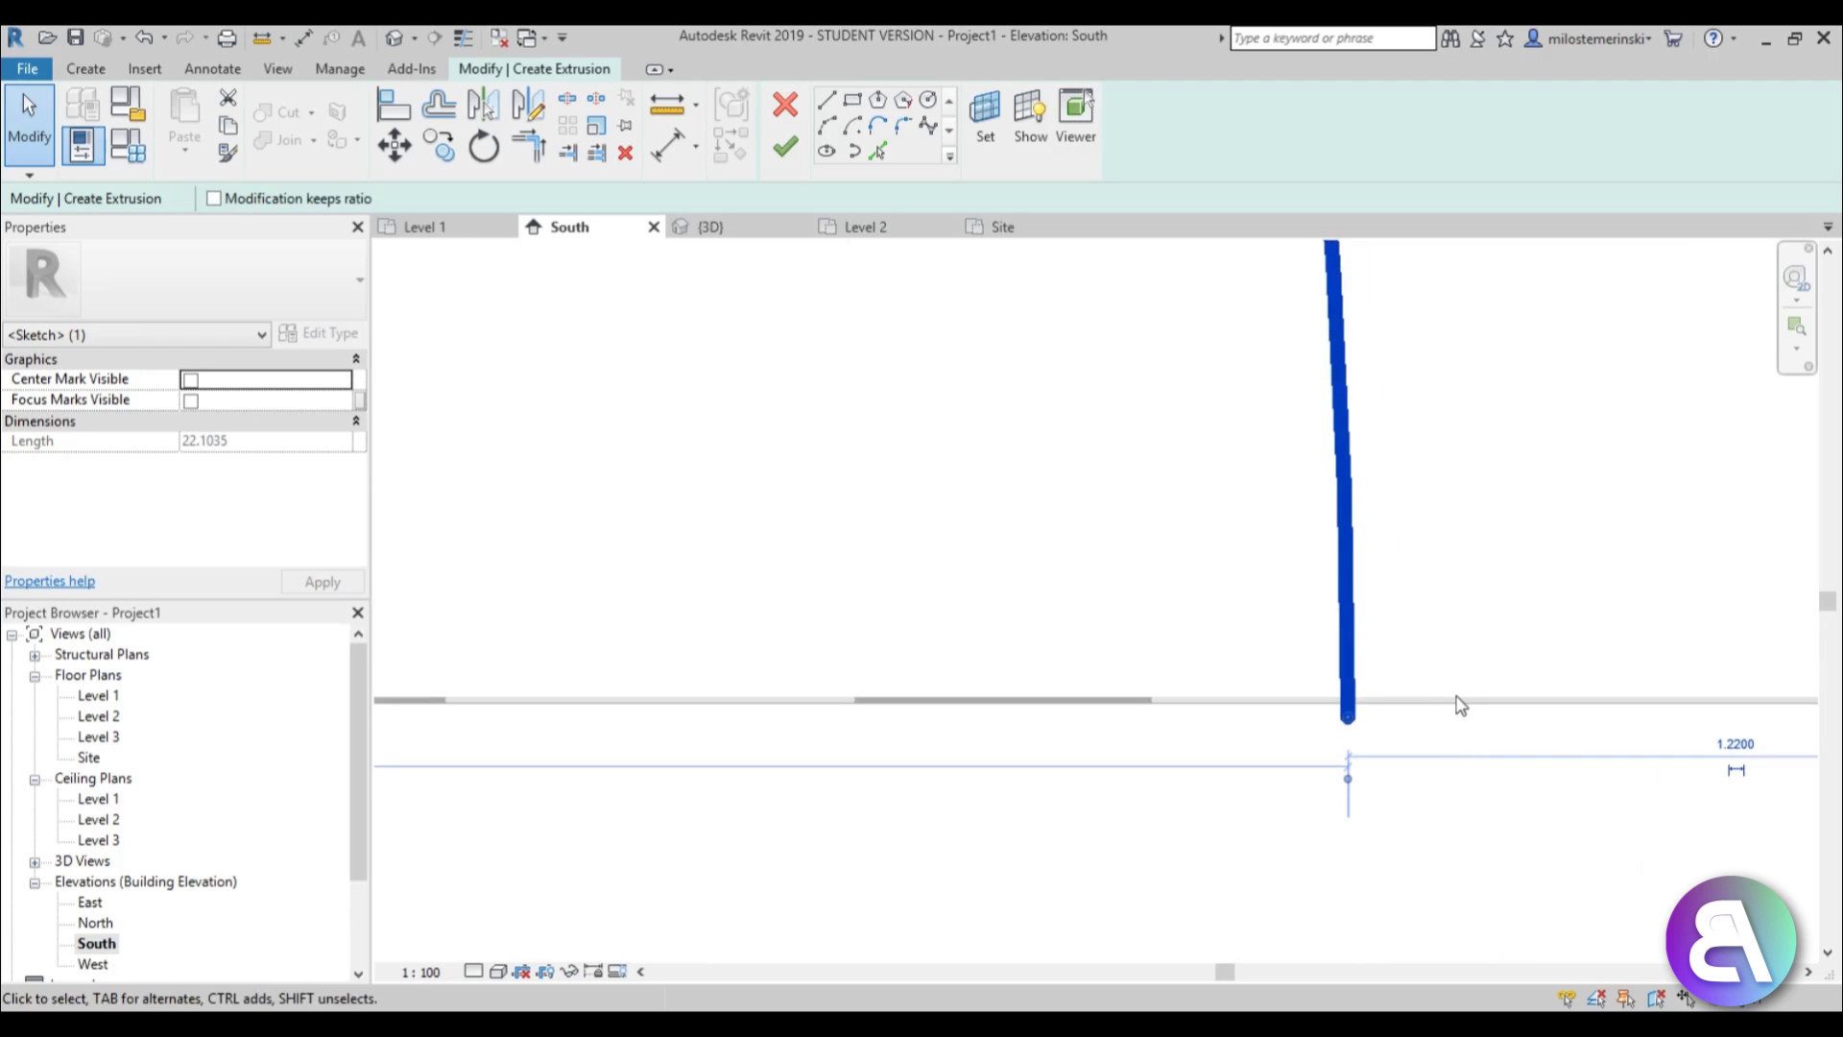
key("m")
key("v")
left_click(1348, 721)
left_click(1352, 701)
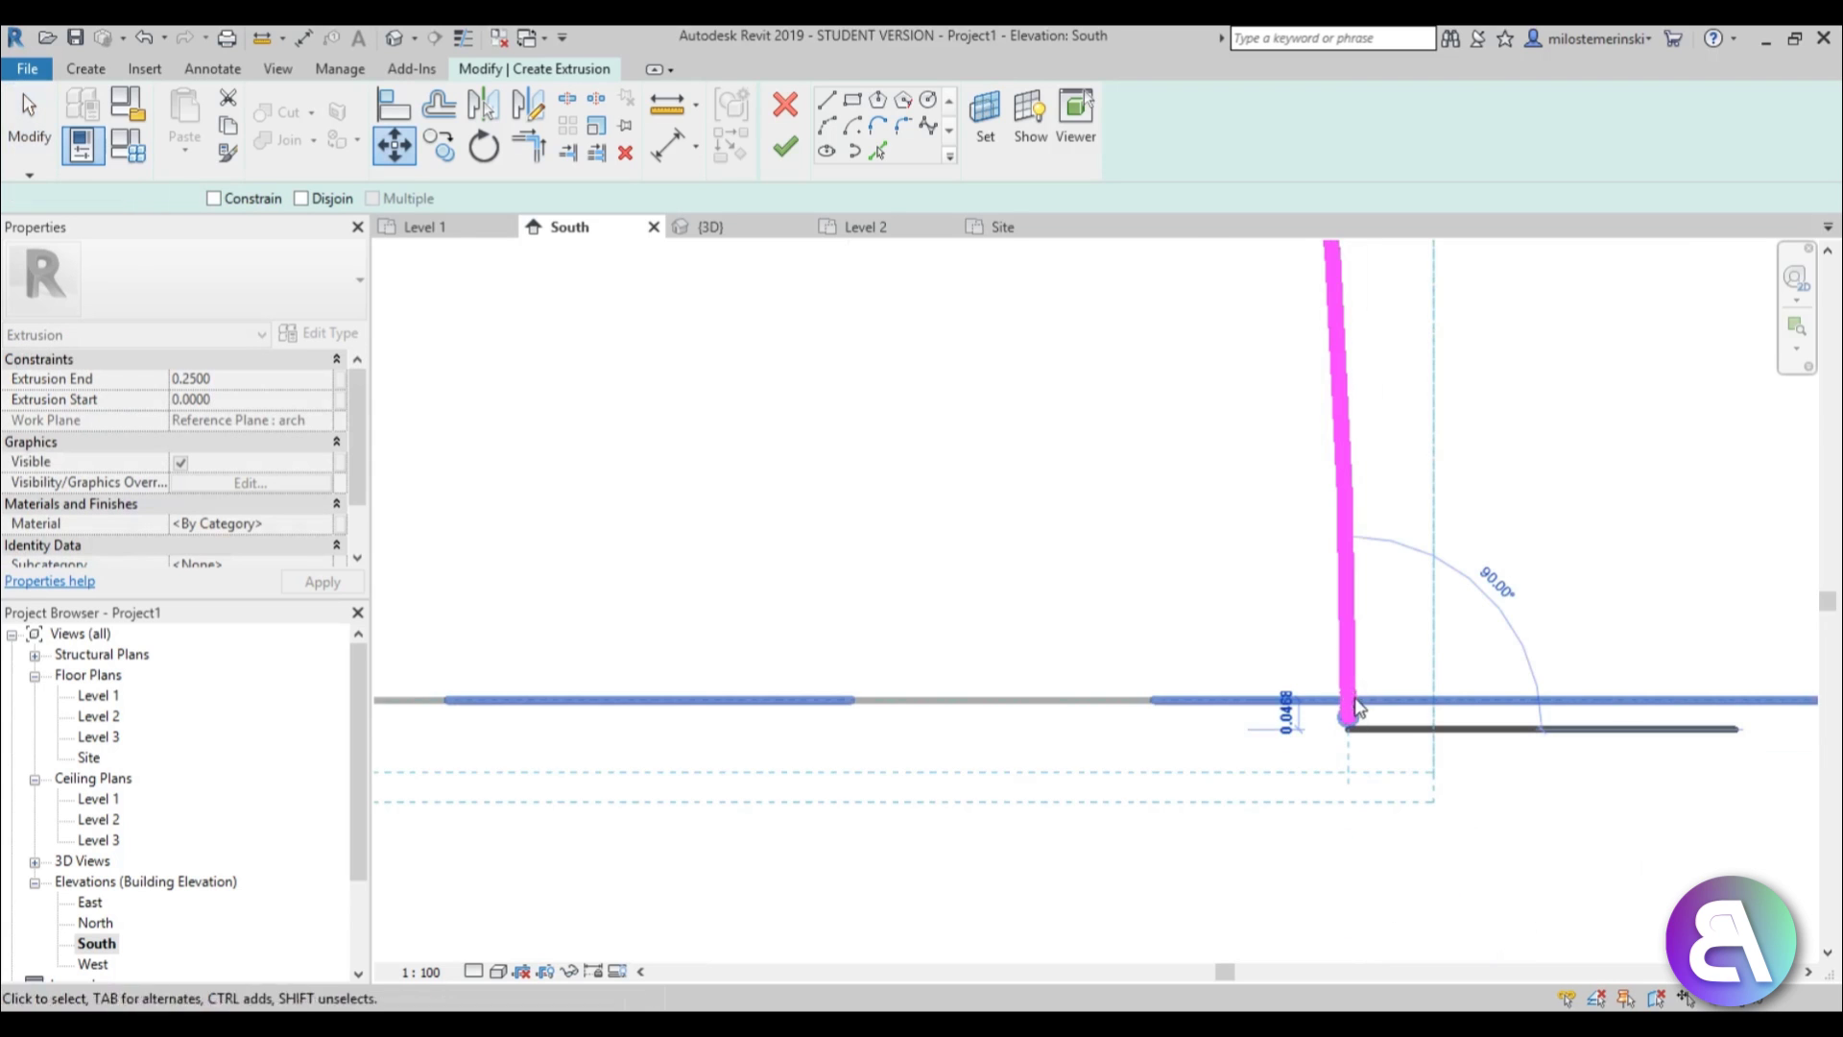
scroll(1112, 576, "down", 4)
scroll(1193, 712, "down", 4)
left_click(1012, 579)
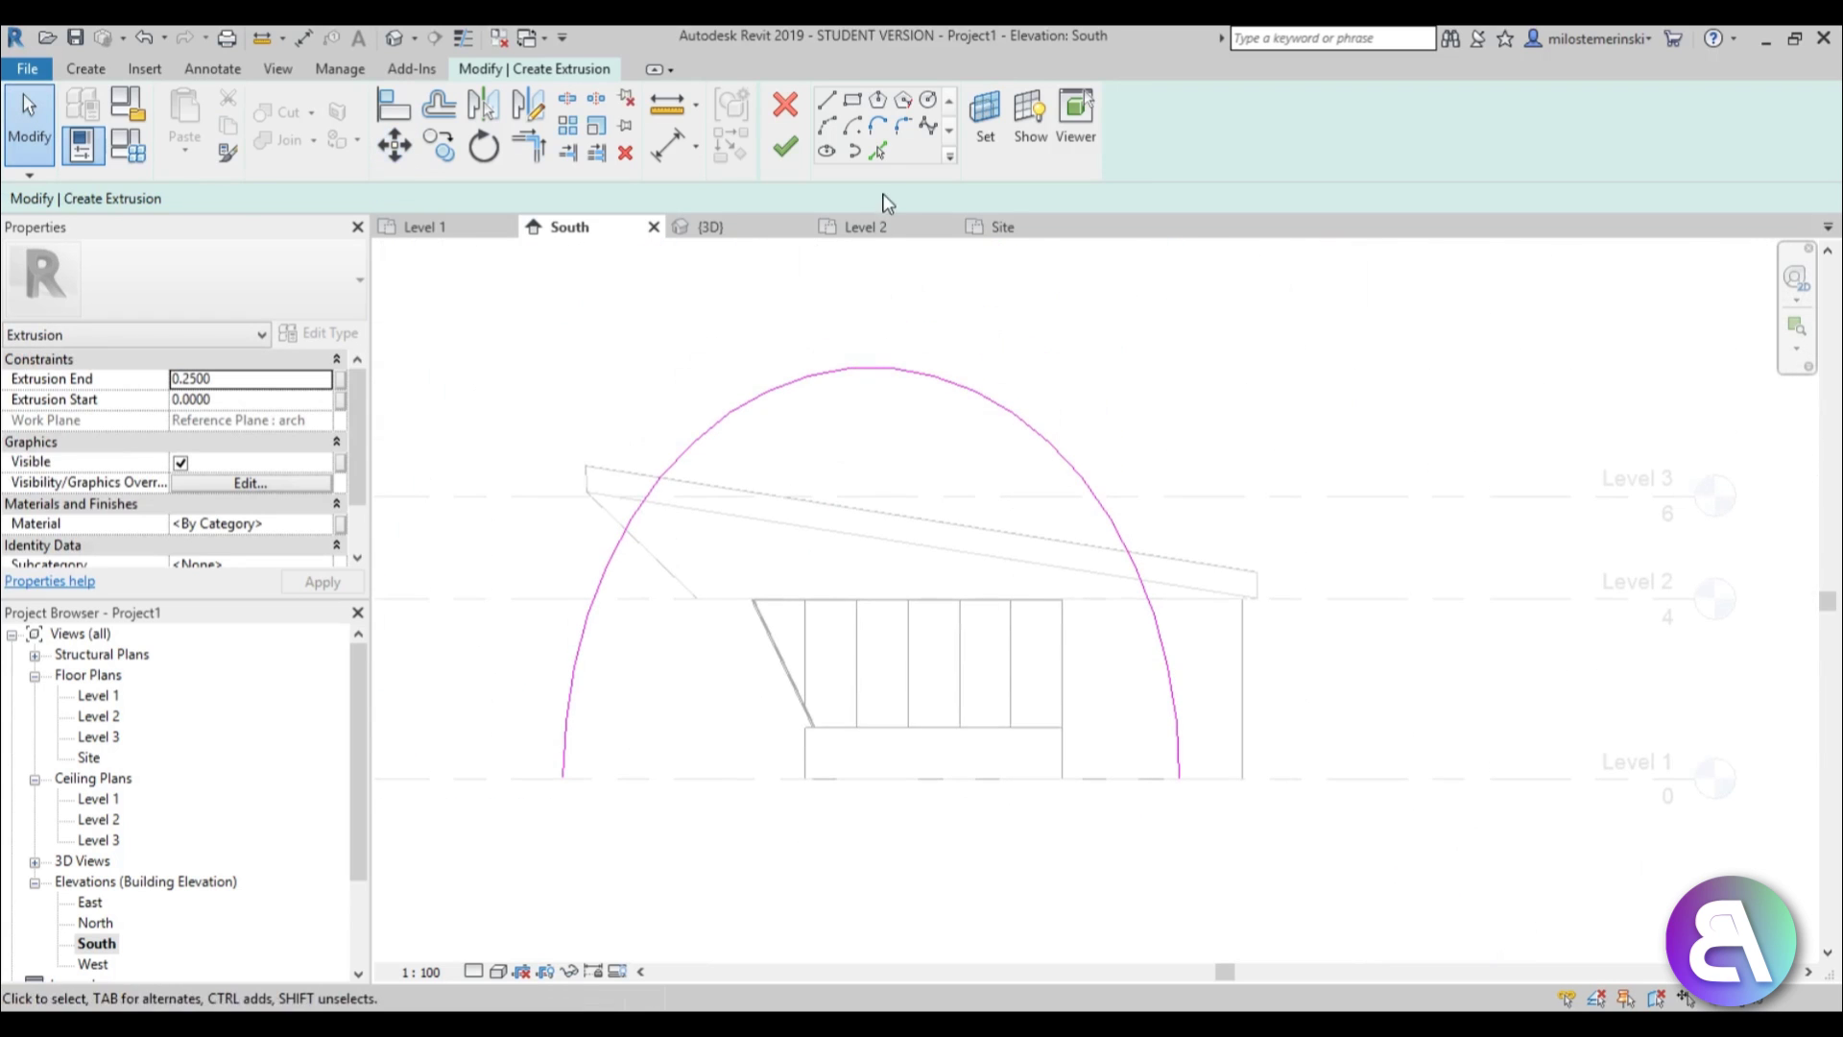
Add a permanent vertical dimension between Level 1 and the crown of the half-ellipse.
left_click(883, 154)
key("Escape")
left_click(888, 369)
left_click(937, 573)
left_click(922, 574)
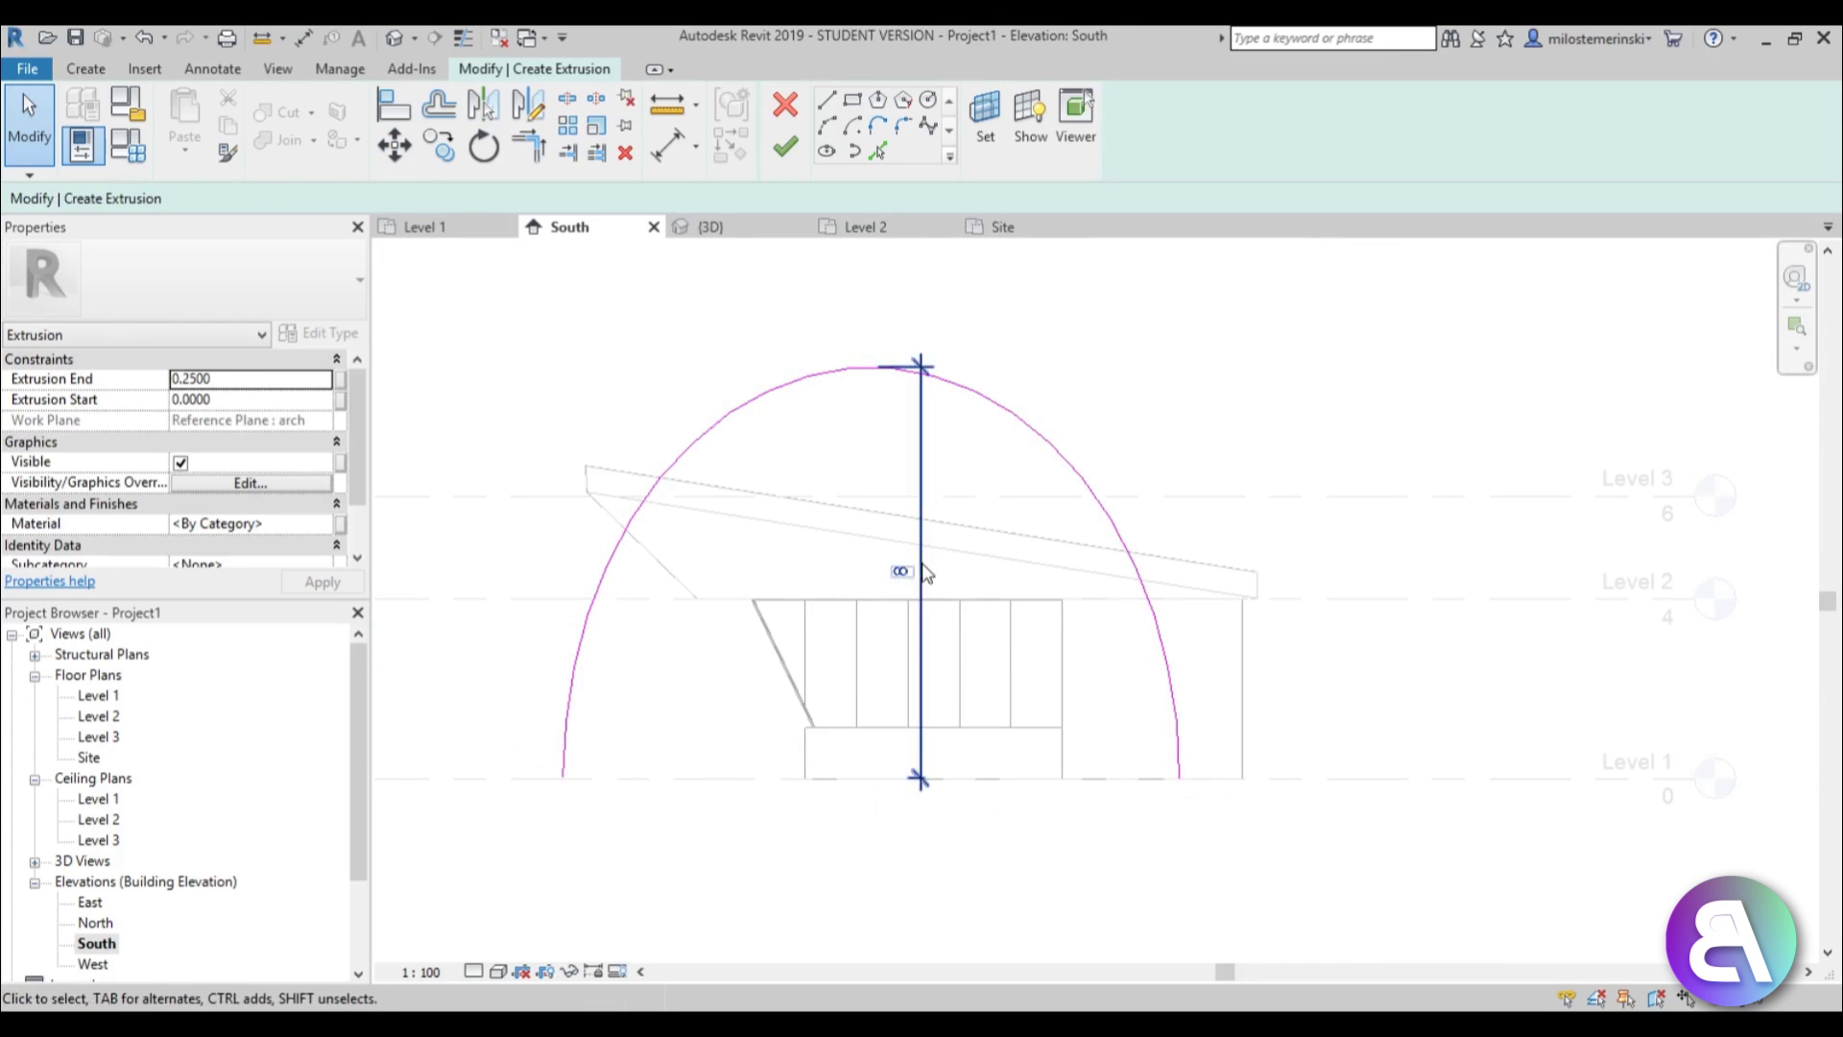
left_click(926, 570)
Set the half-ellipse's height to 9 m through its vertical dimension.
left_click(954, 391)
left_click(954, 374)
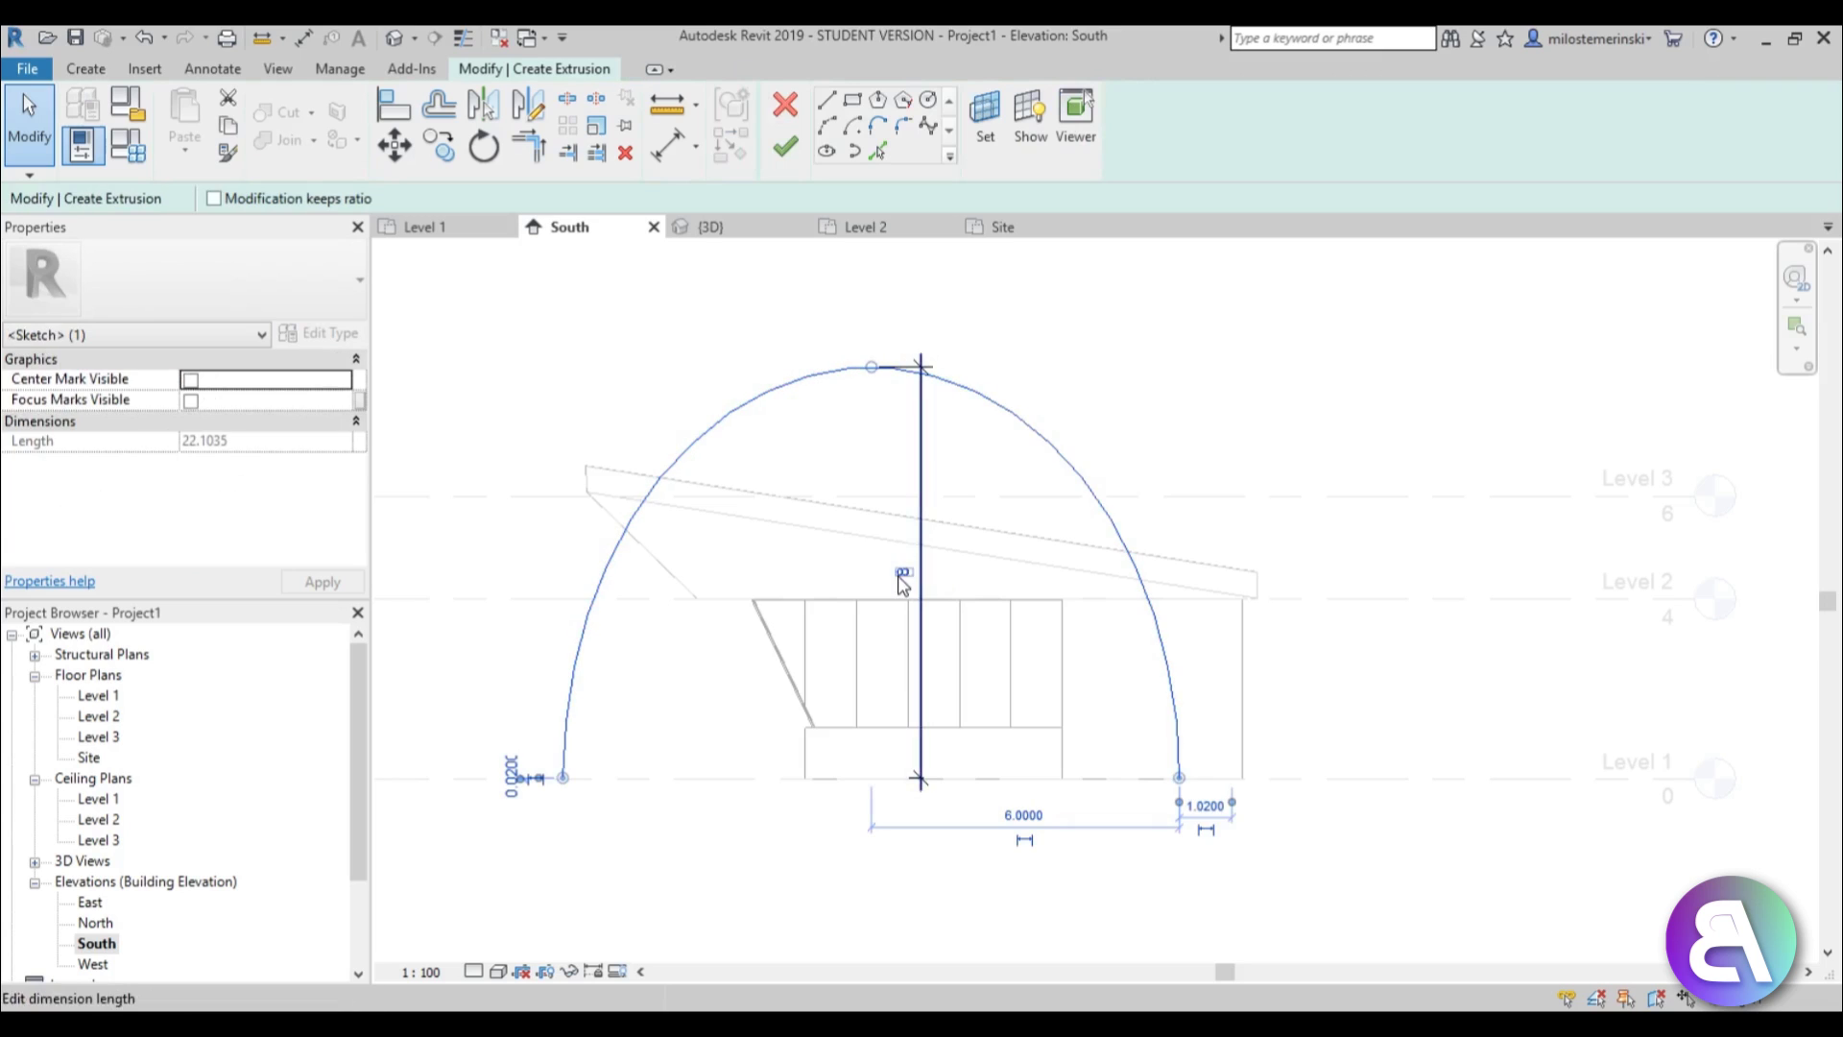
left_click(902, 571)
type("9")
key("Return")
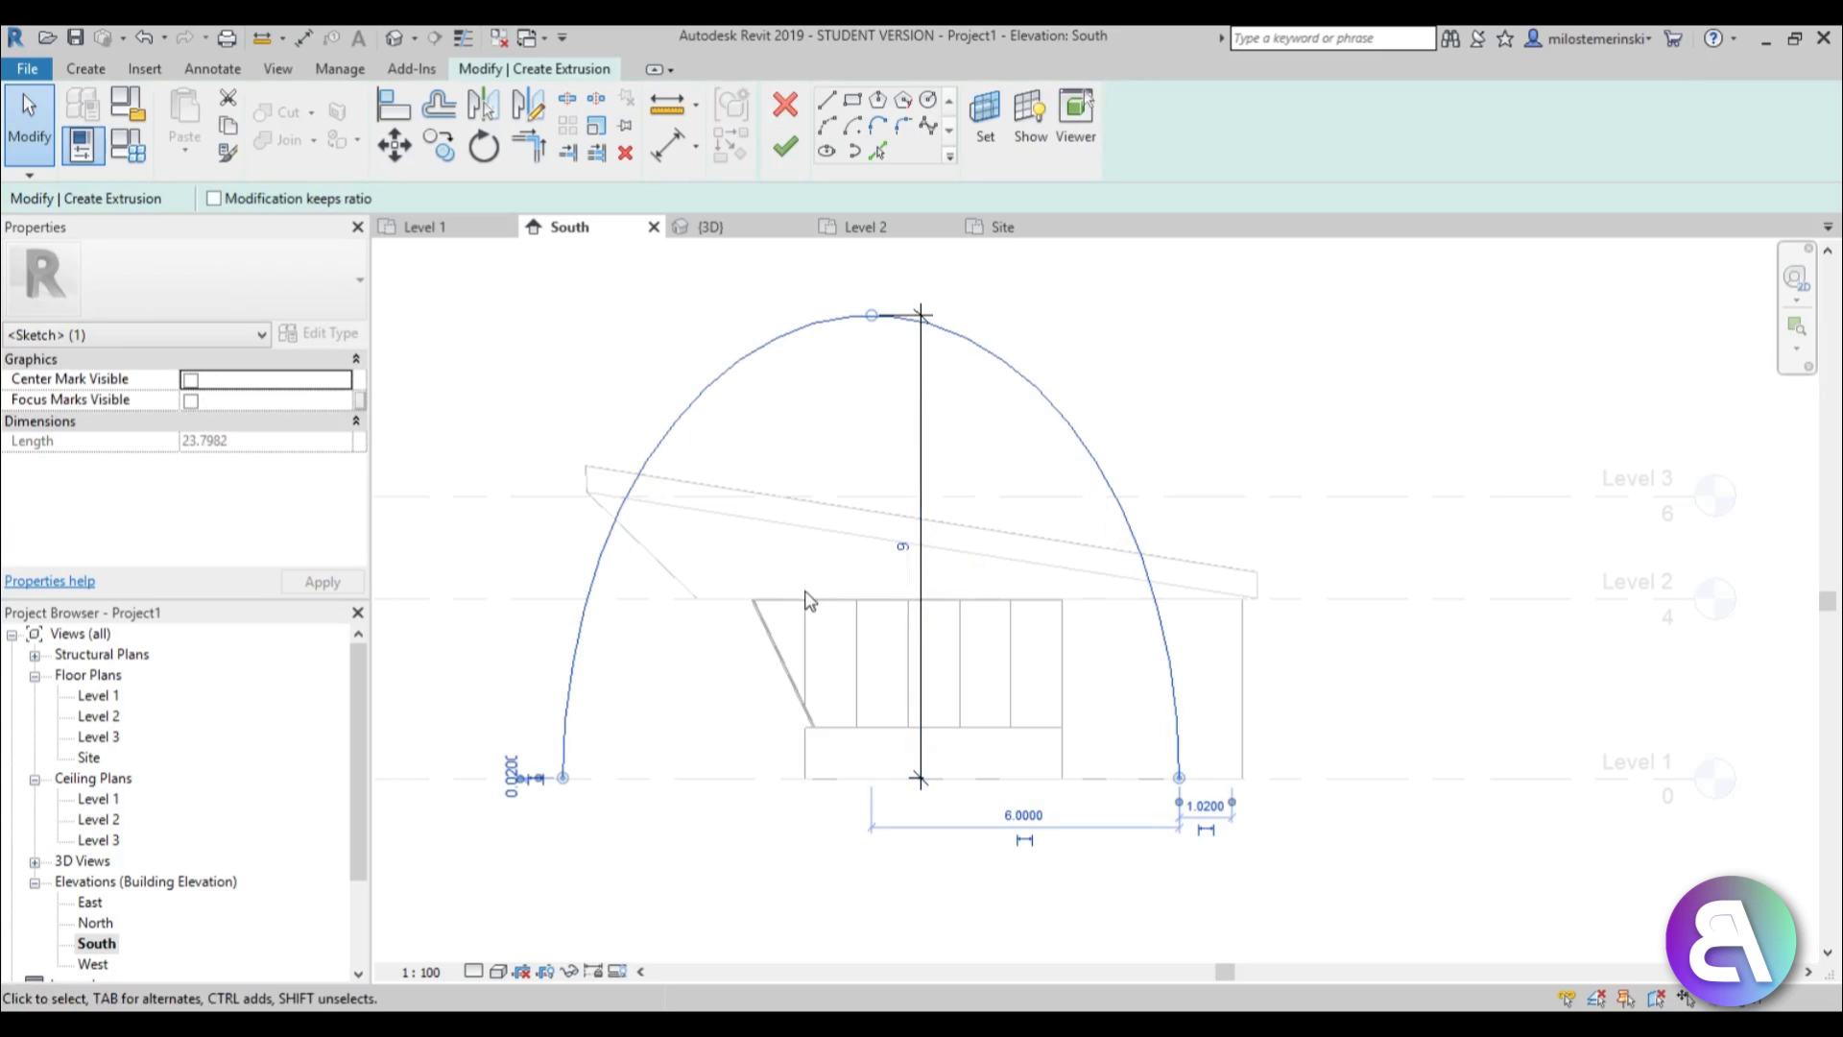
Set the half-ellipse's height to 8.5 m through its vertical dimension.
left_click(902, 548)
type("8.5")
key("Return")
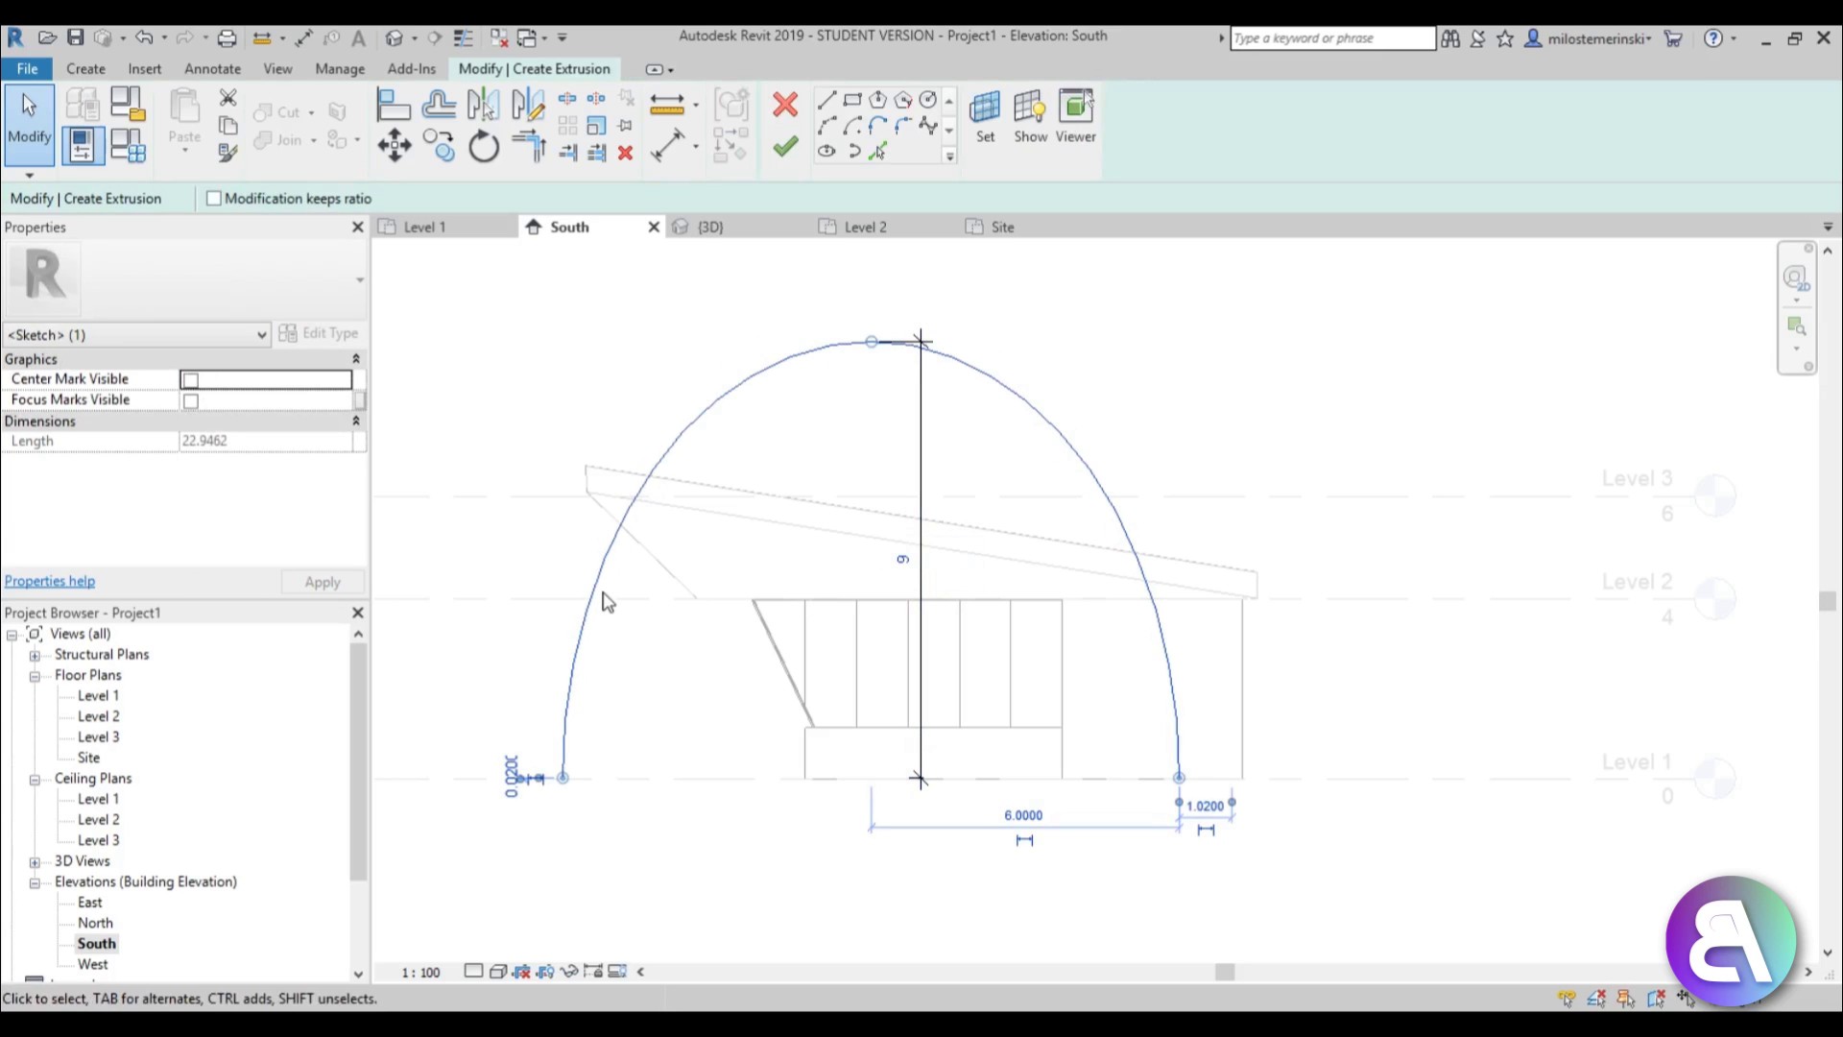
left_click(660, 580)
left_click(927, 572)
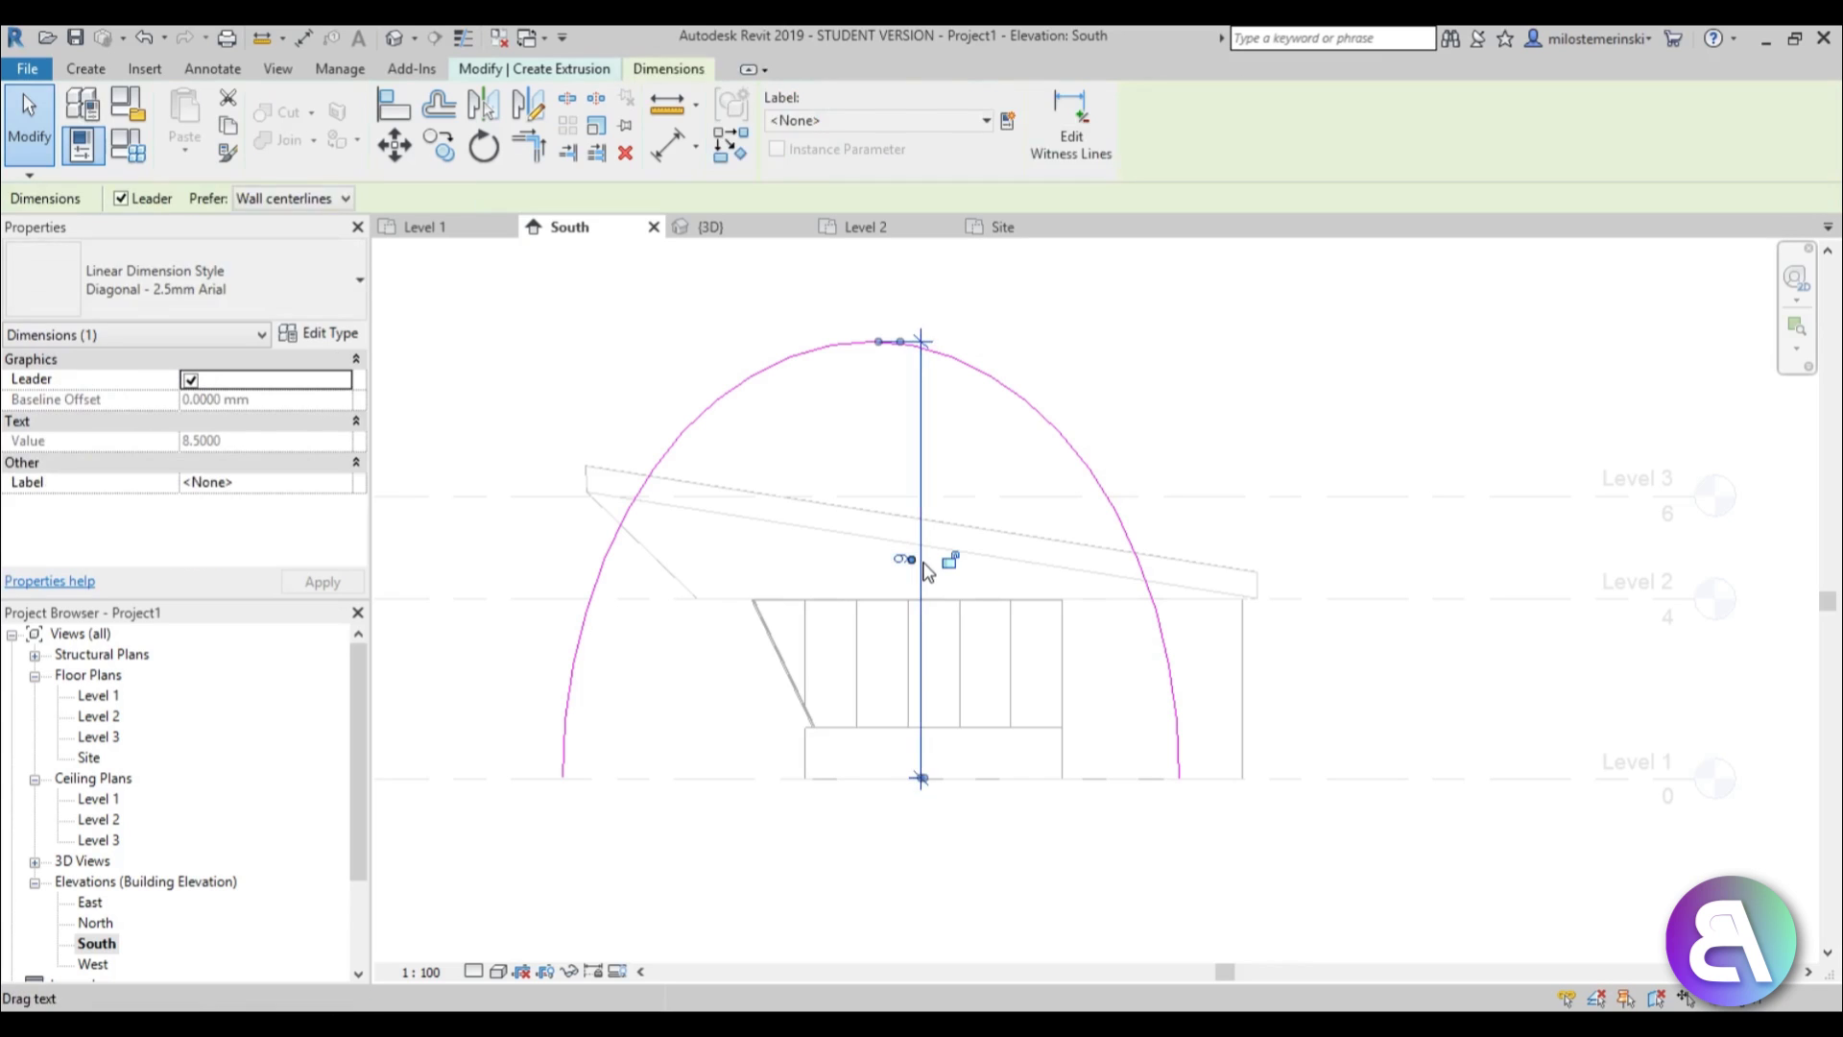
key("Escape")
Create an inner half-ellipse offset 0.6 m inward with Pick Lines and close the arch's left foot with a line.
left_click(878, 150)
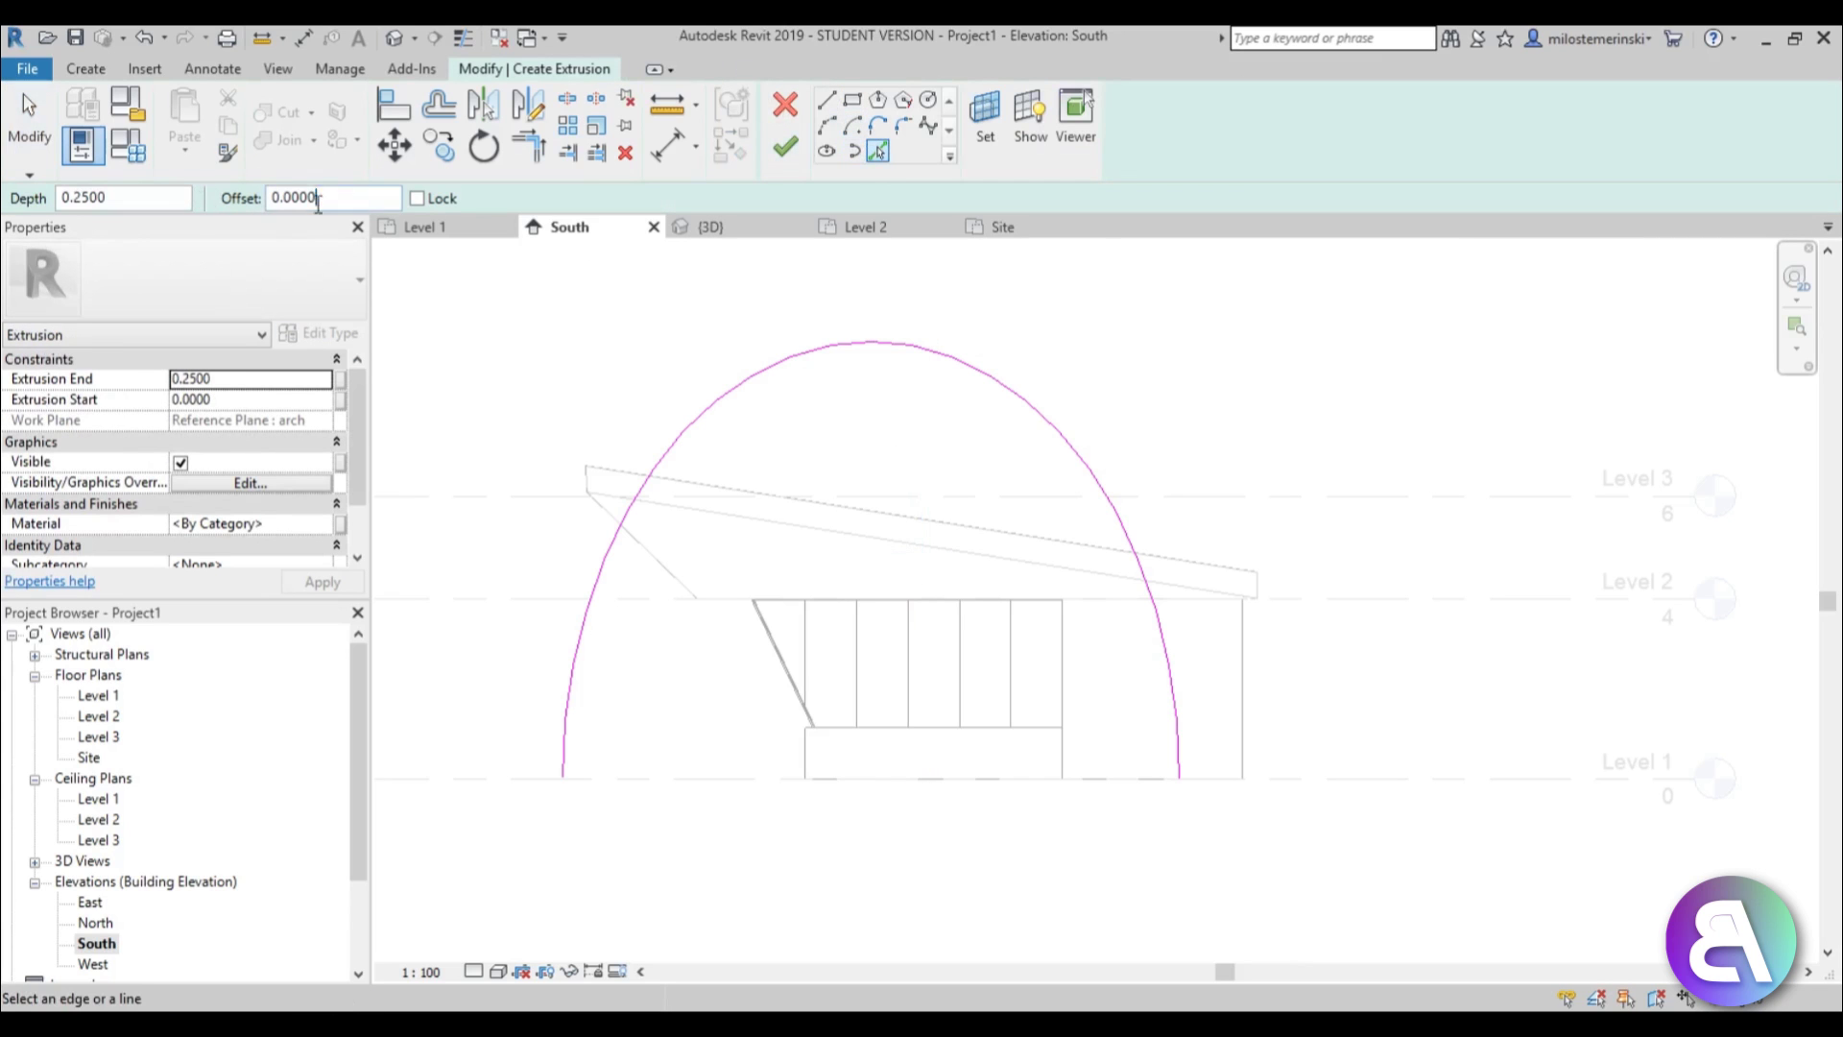
left_click(979, 380)
left_click(826, 100)
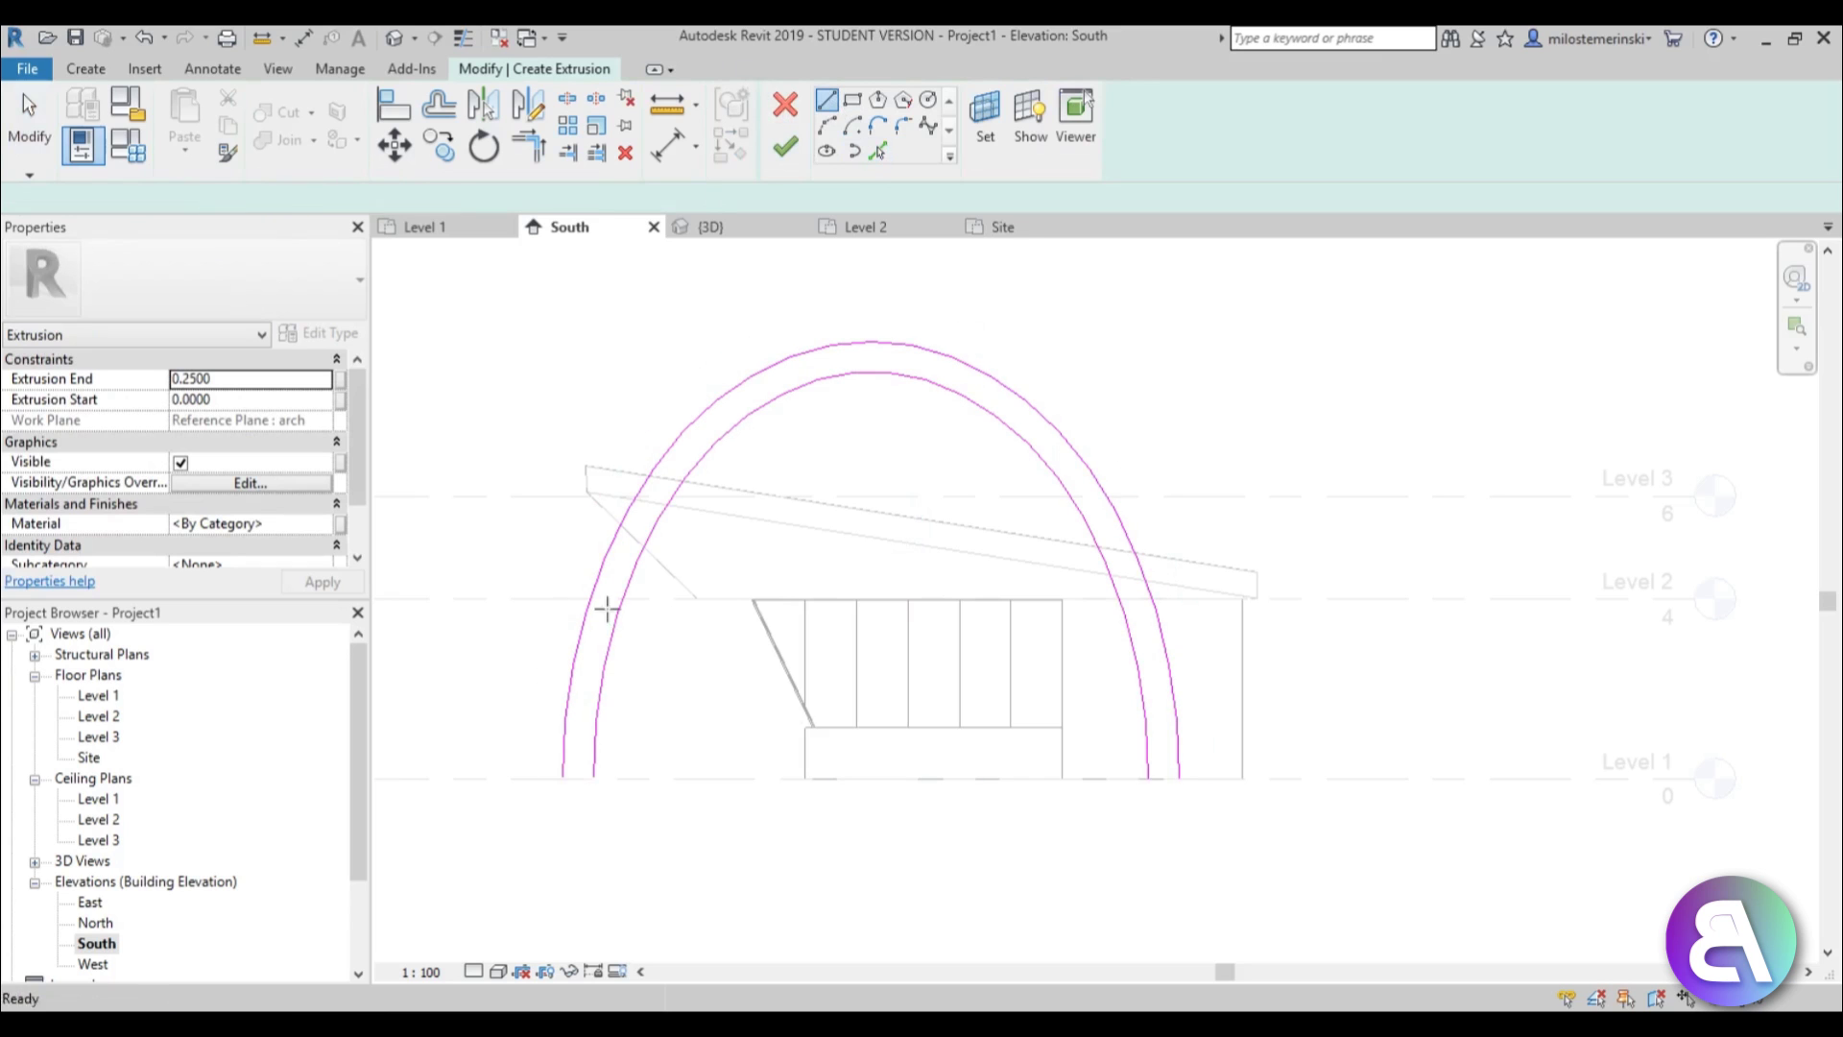
left_click(594, 776)
left_click(563, 777)
key("Escape")
key("Escape")
left_click(579, 778)
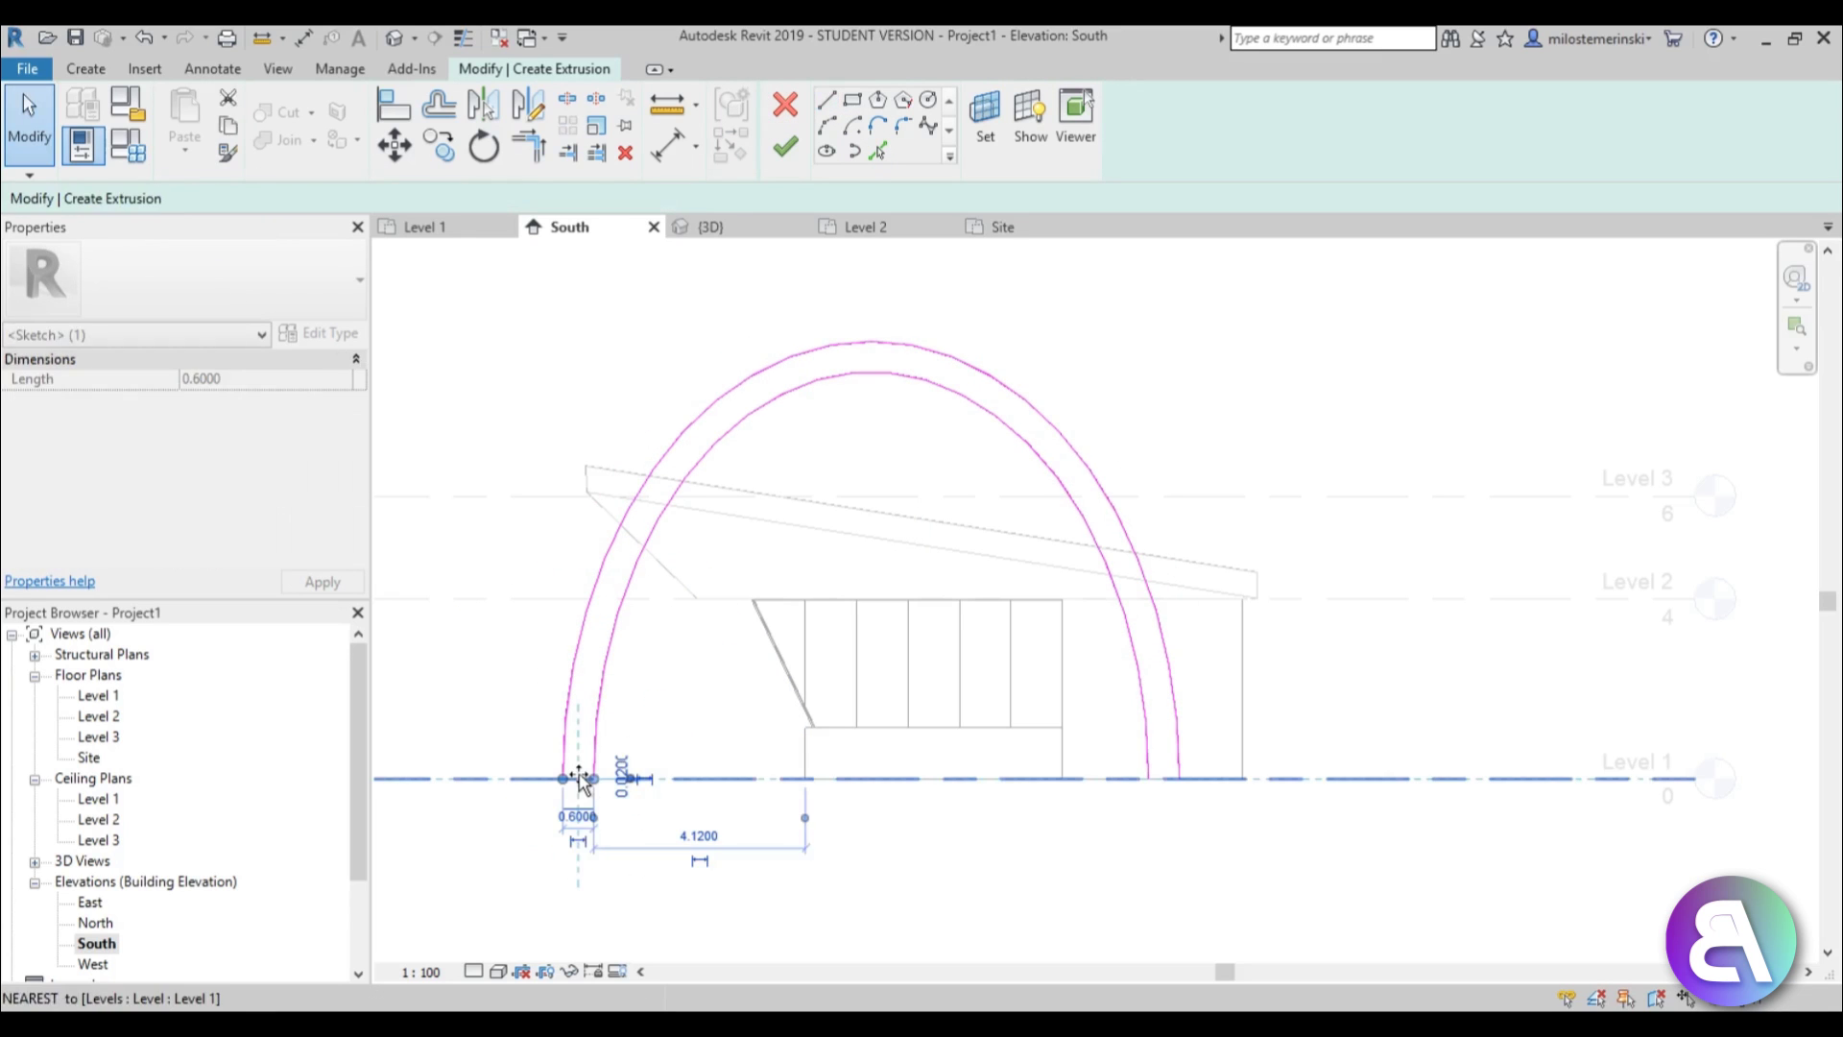
left_click(585, 830)
Close the arch's right foot with a line on Level 1 and try to finish the extrusion sketch.
left_click(827, 102)
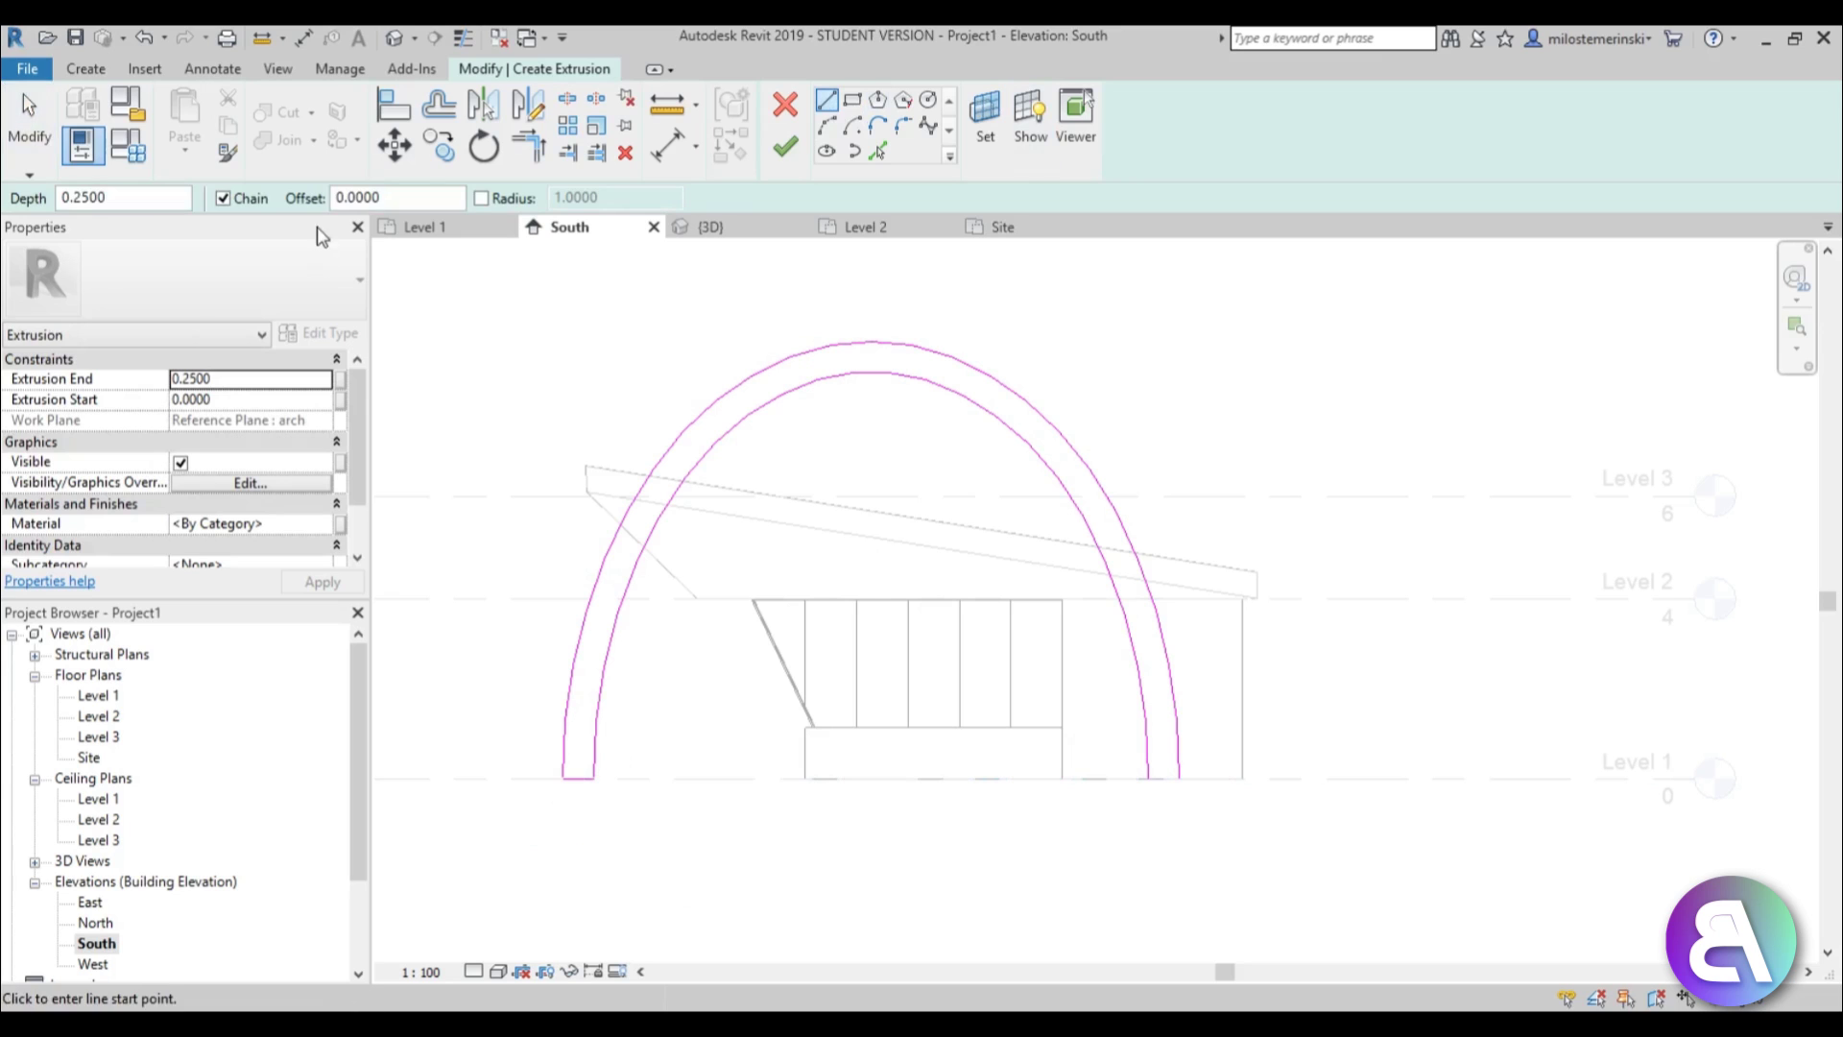
left_click(1149, 777)
left_click(1178, 778)
key("Escape")
scroll(1195, 793, "up", 5)
scroll(1197, 797, "down", 6)
middle_click_drag(1080, 743, 1031, 795)
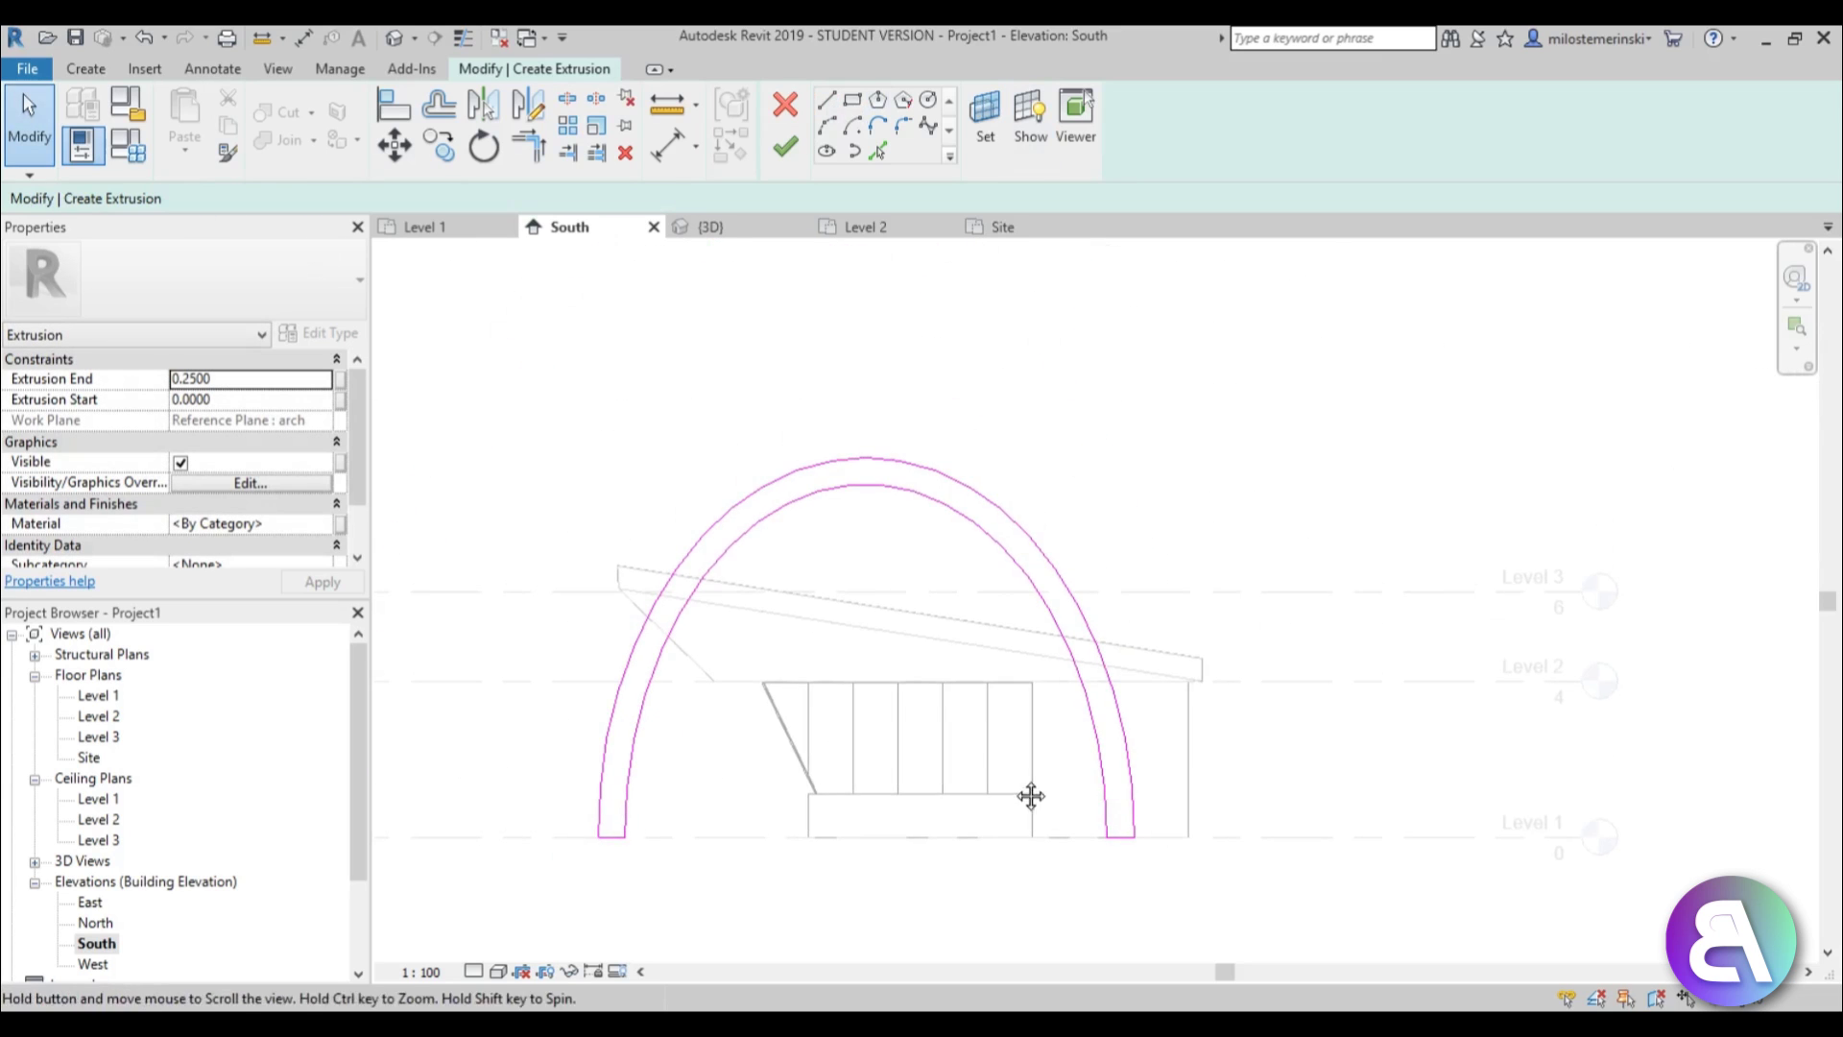
left_click(785, 147)
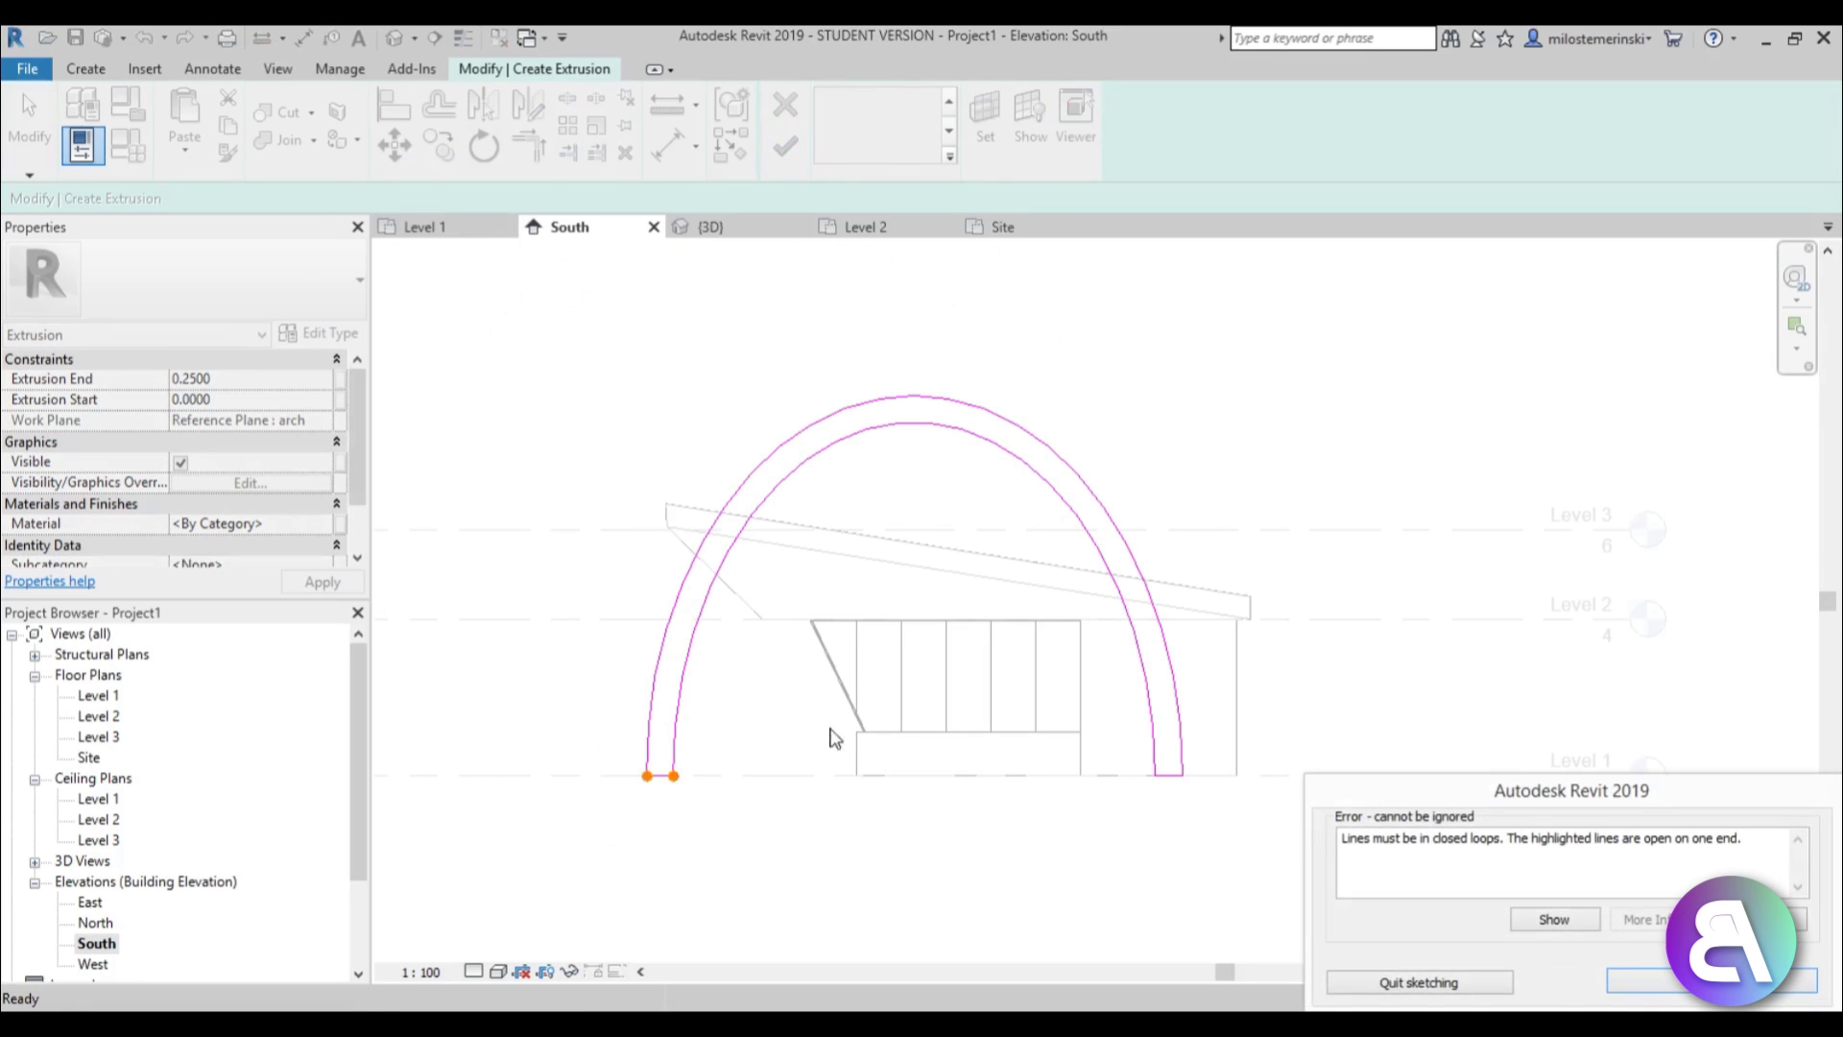
left_click(1703, 981)
Adjust both endpoints of the left foot's closing line toward the ends of the two curves.
scroll(653, 778, "up", 6)
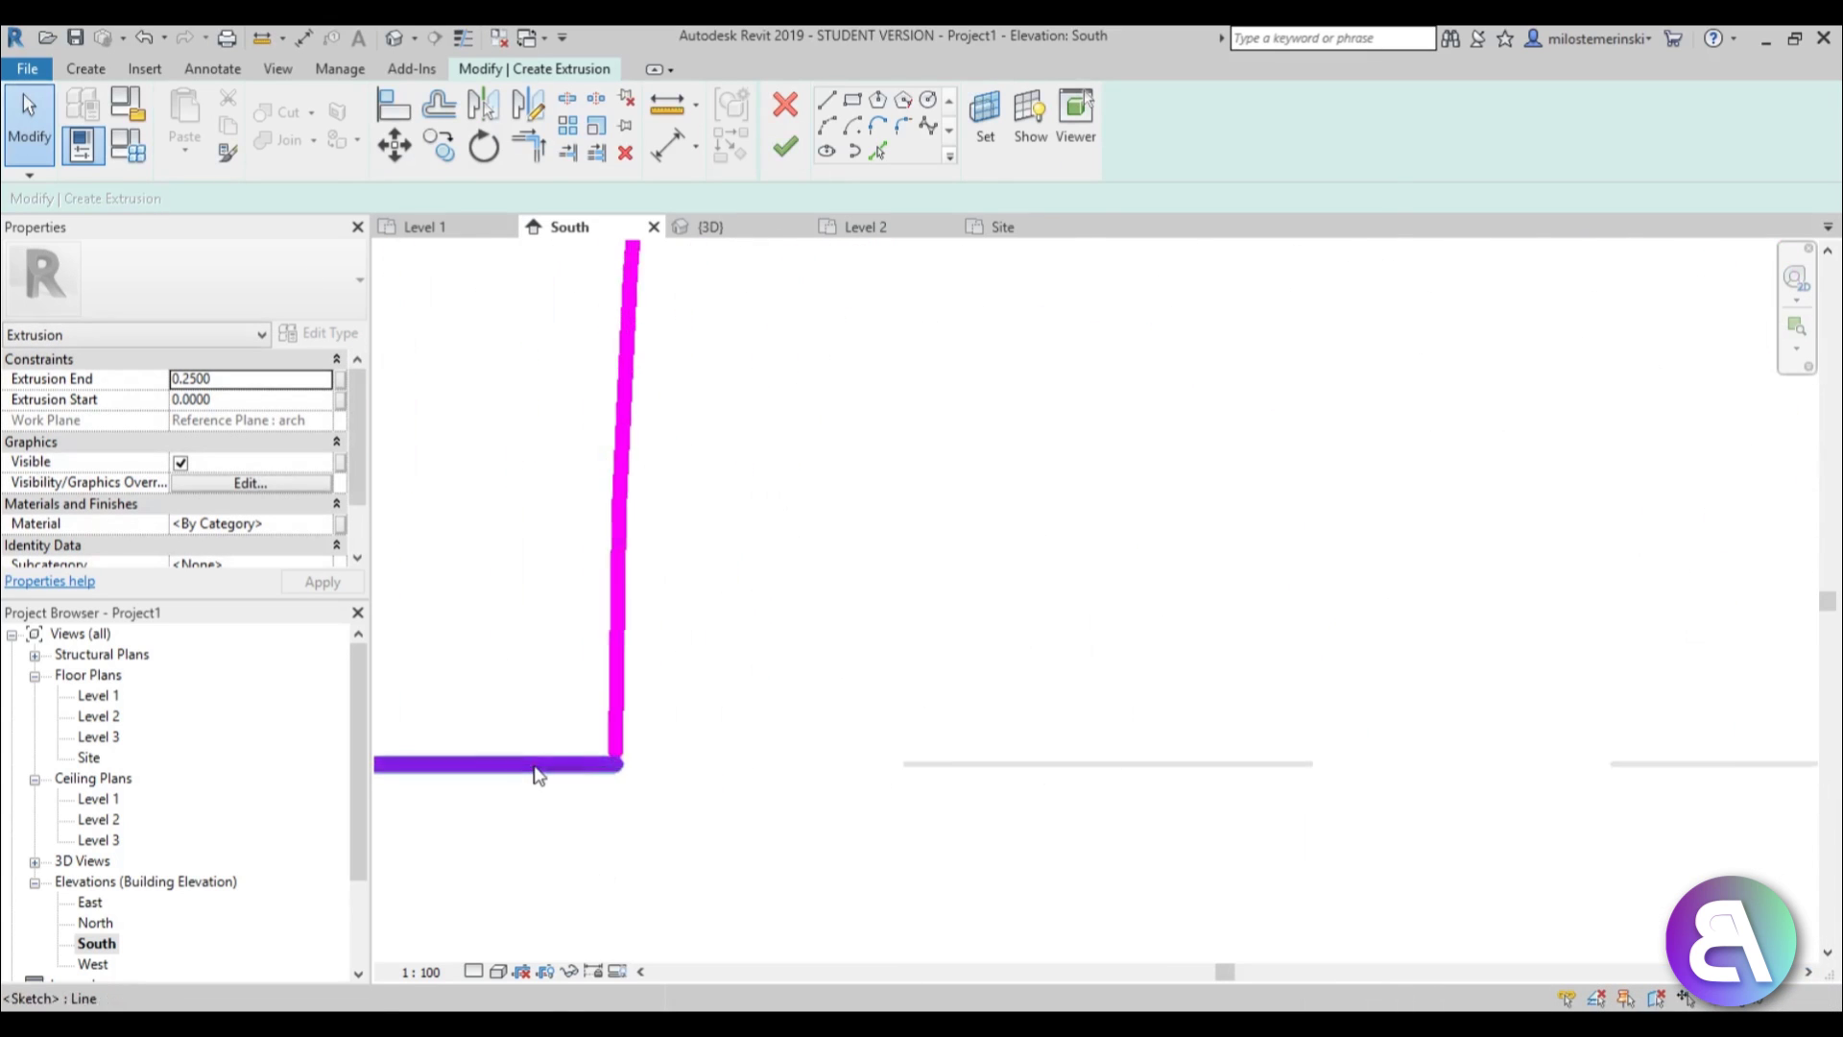
left_click(535, 765)
middle_click_drag(608, 845, 991, 873)
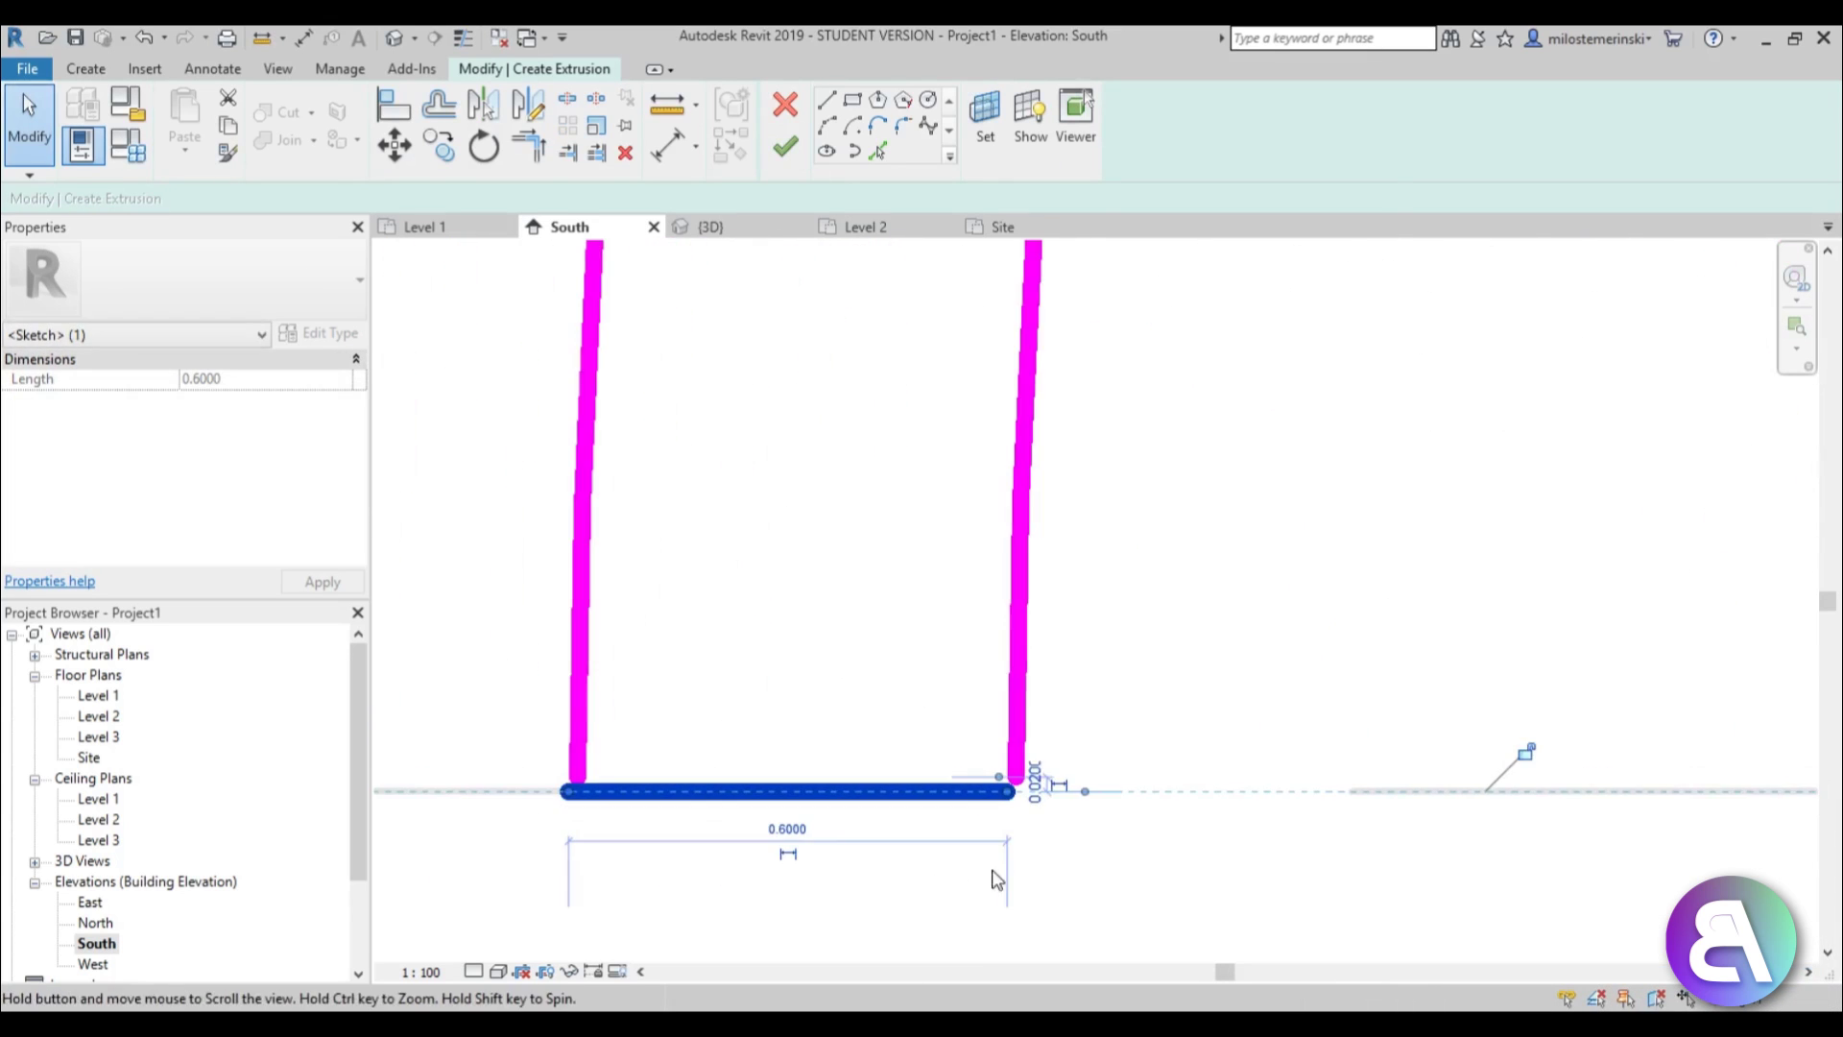
left_click_drag(1023, 803, 1020, 776)
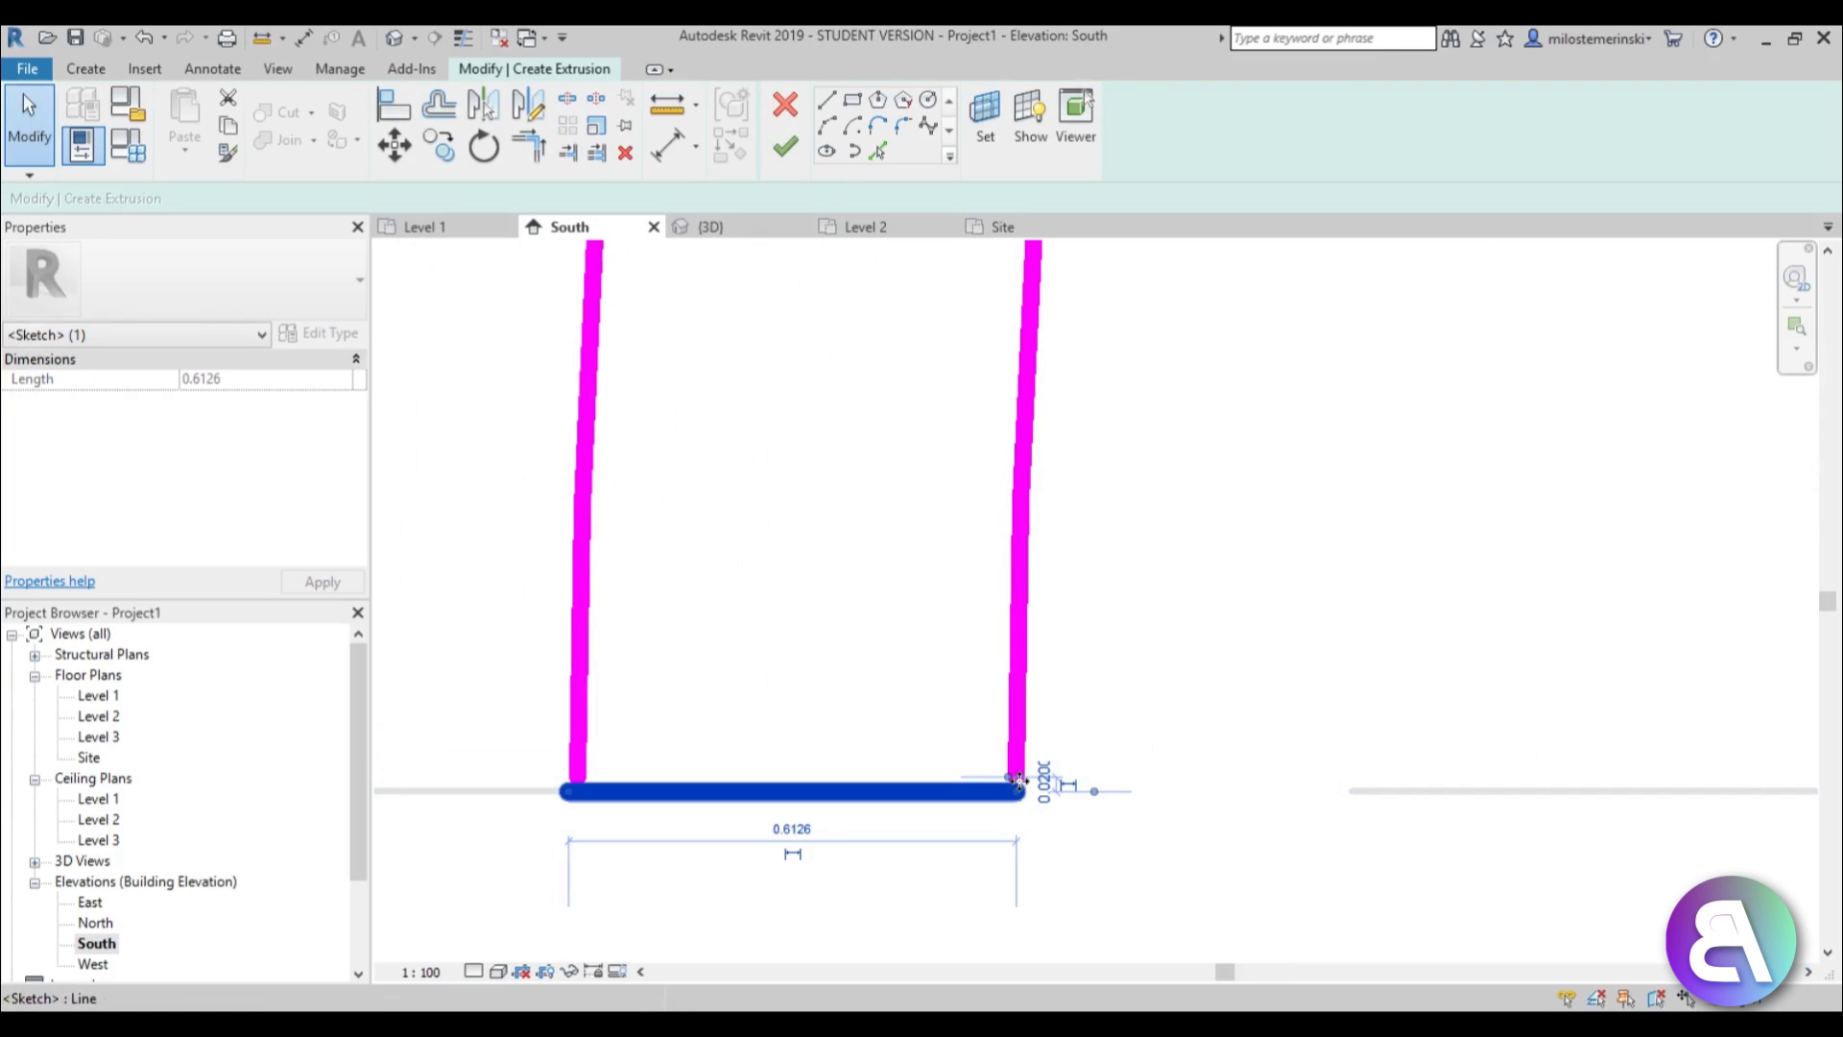
scroll(633, 811, "up", 3)
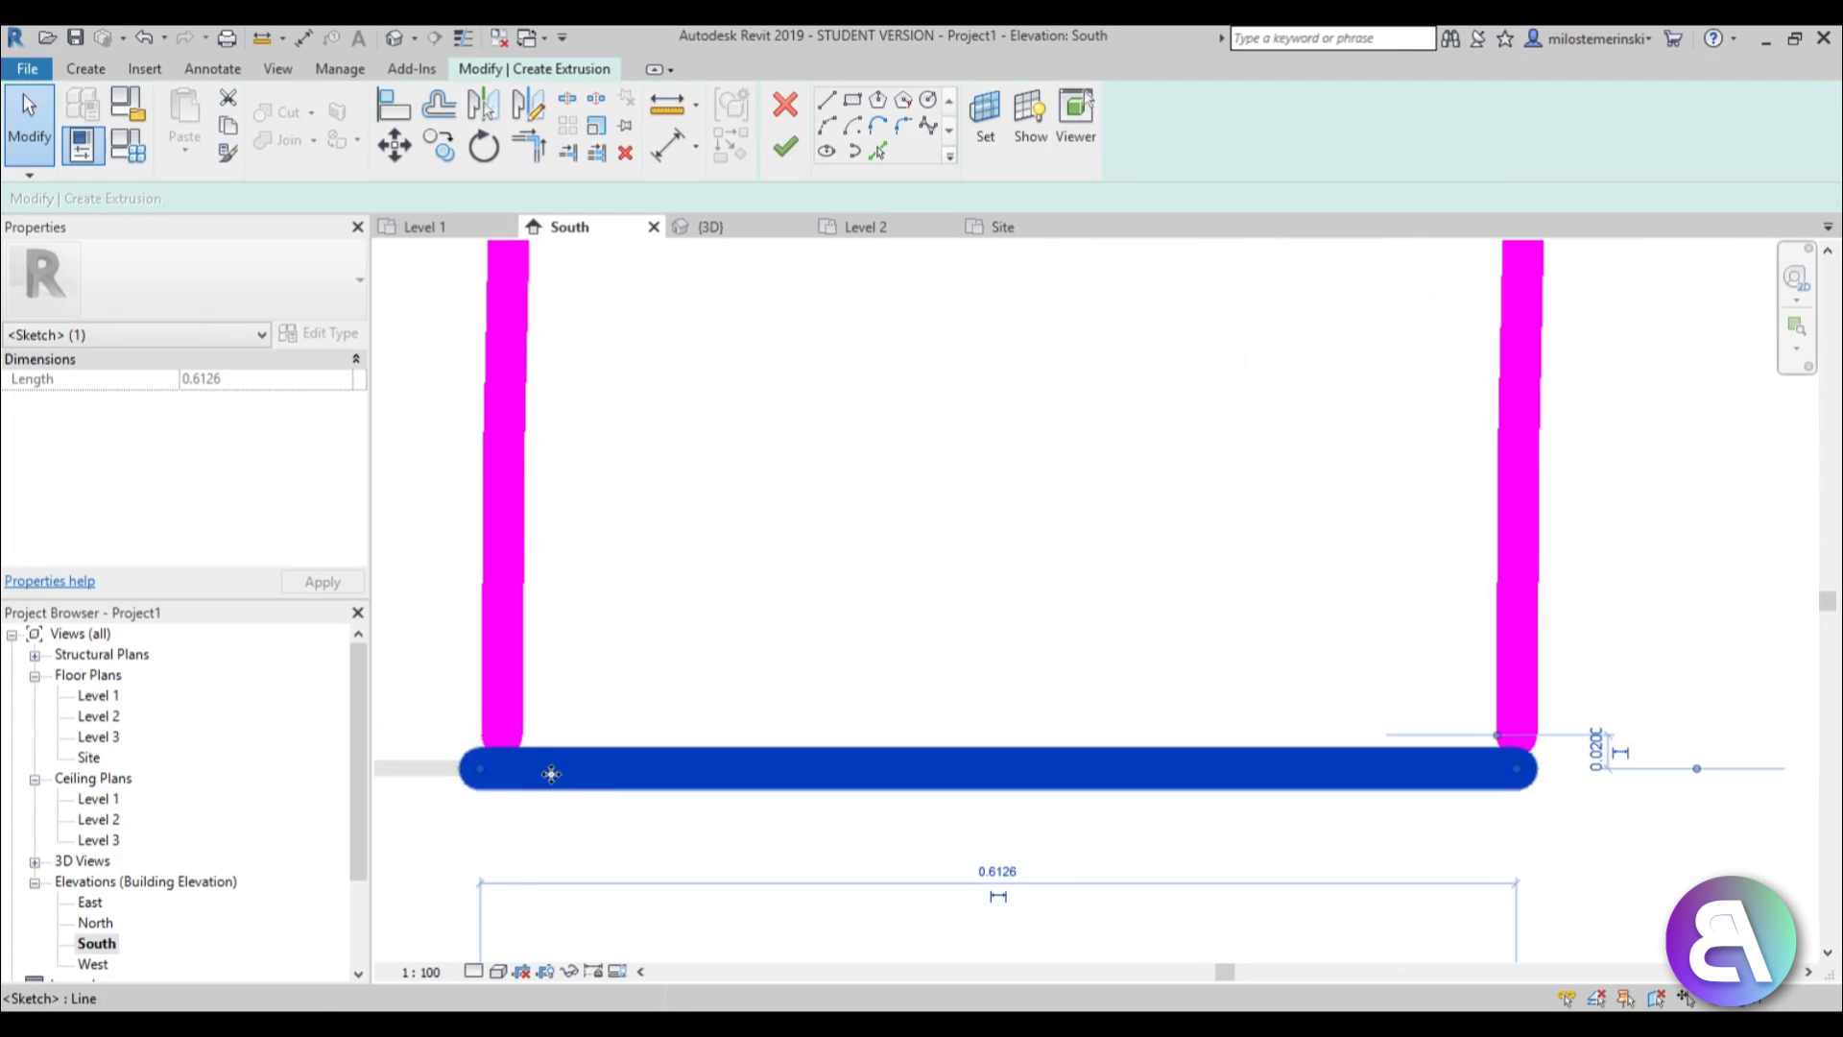
left_click_drag(551, 774, 582, 780)
scroll(568, 783, "down", 3)
left_click(1041, 751)
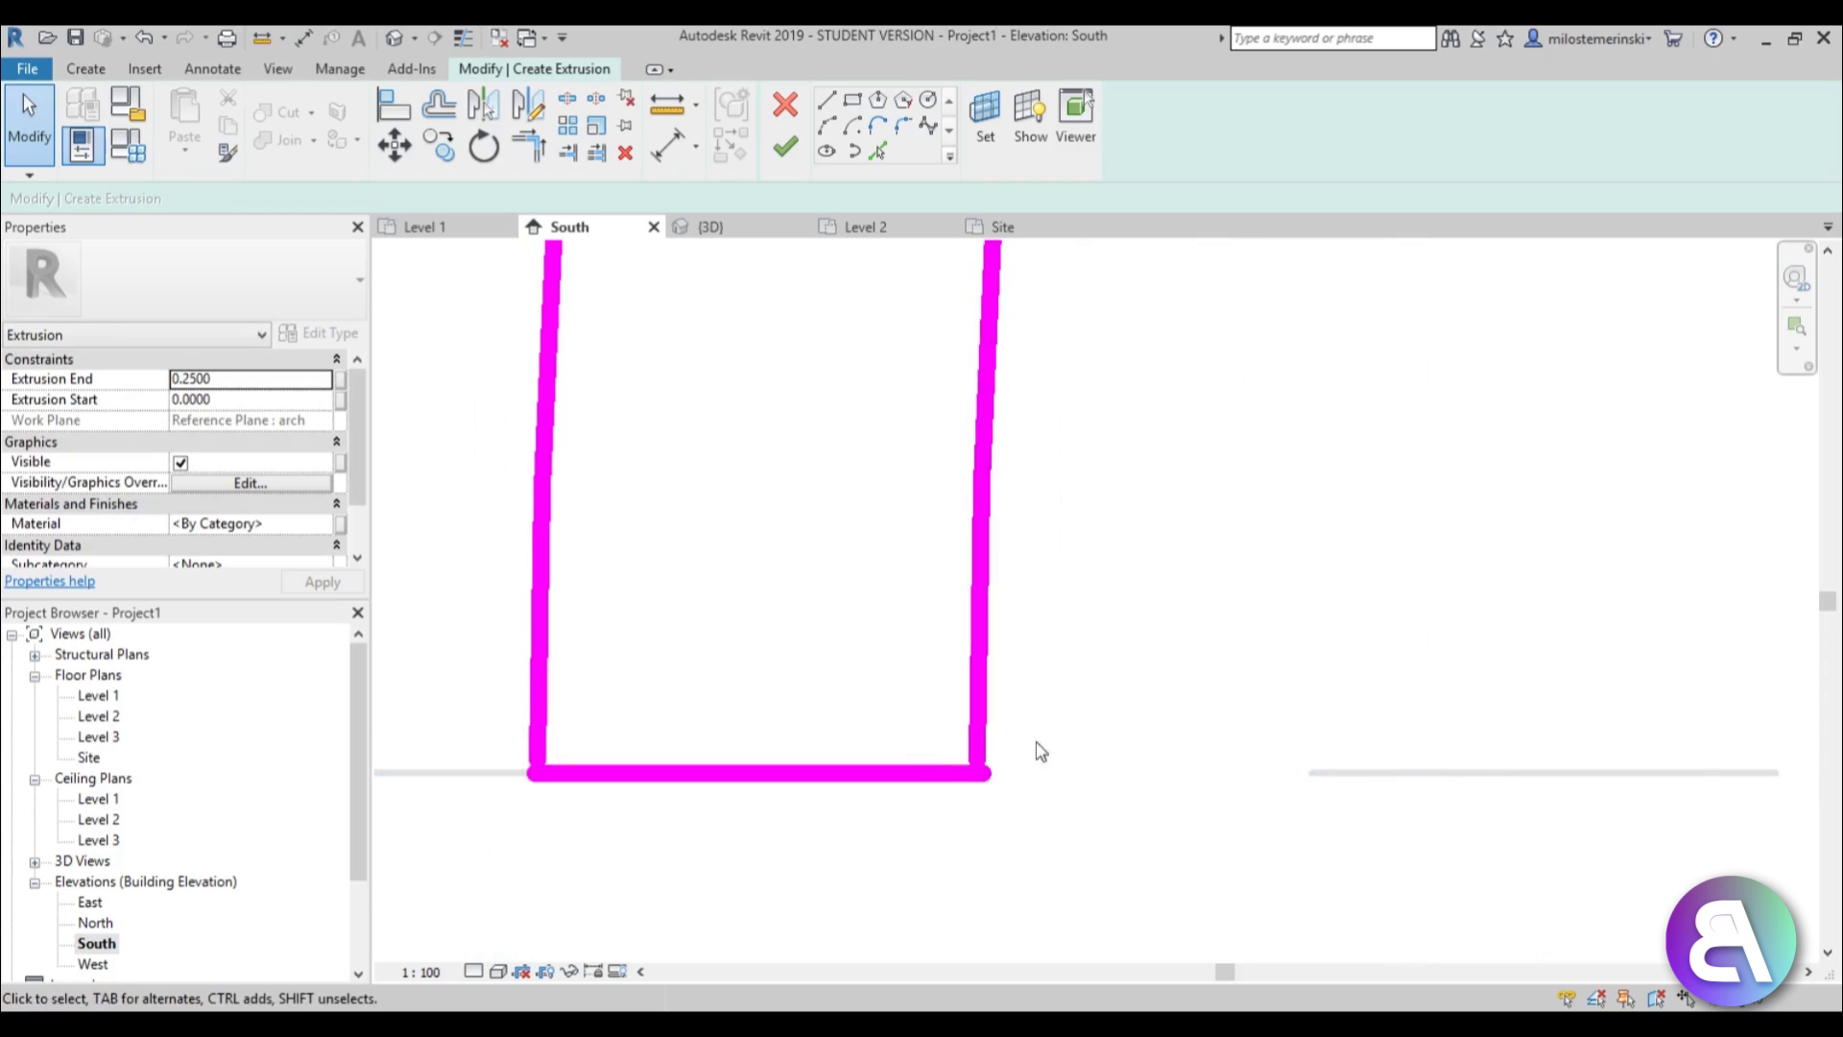
Snap both ends of the left foot's closing line exactly onto the endpoints of the inner and outer curves.
left_click(800, 780)
left_click_drag(1055, 710, 321, 658)
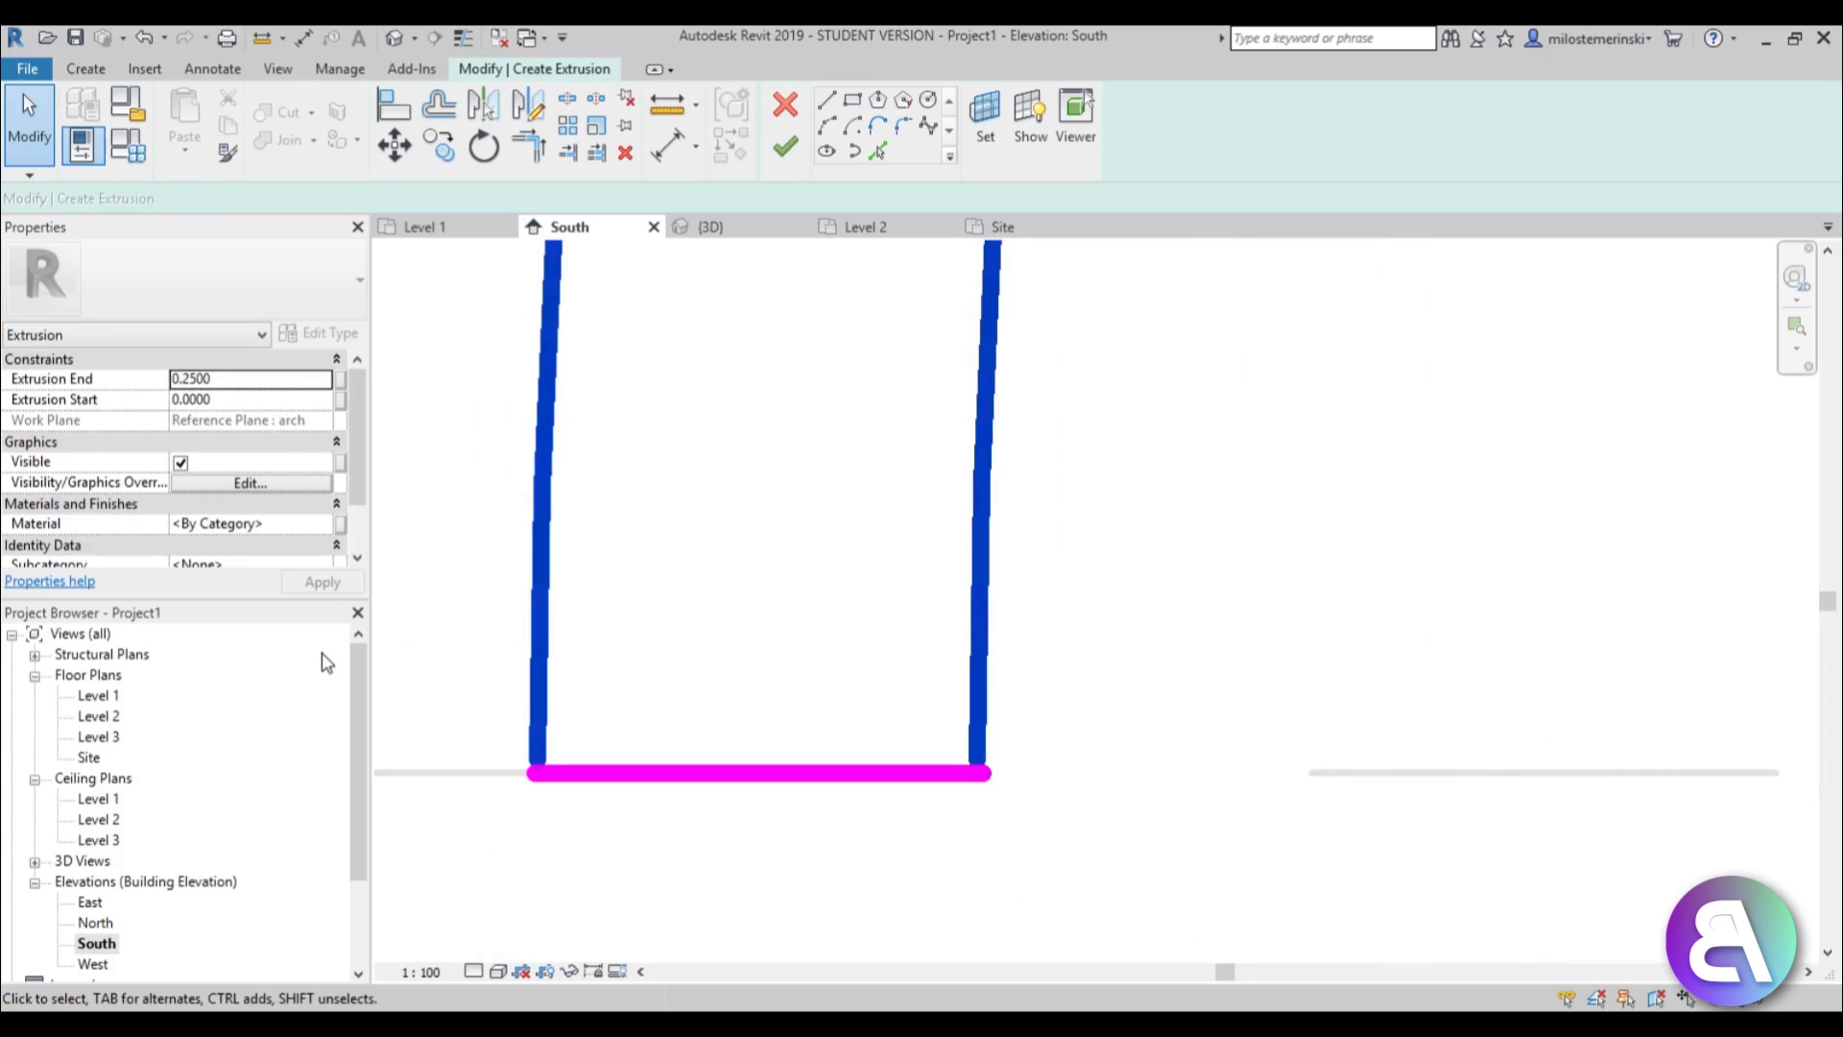
left_click(465, 700)
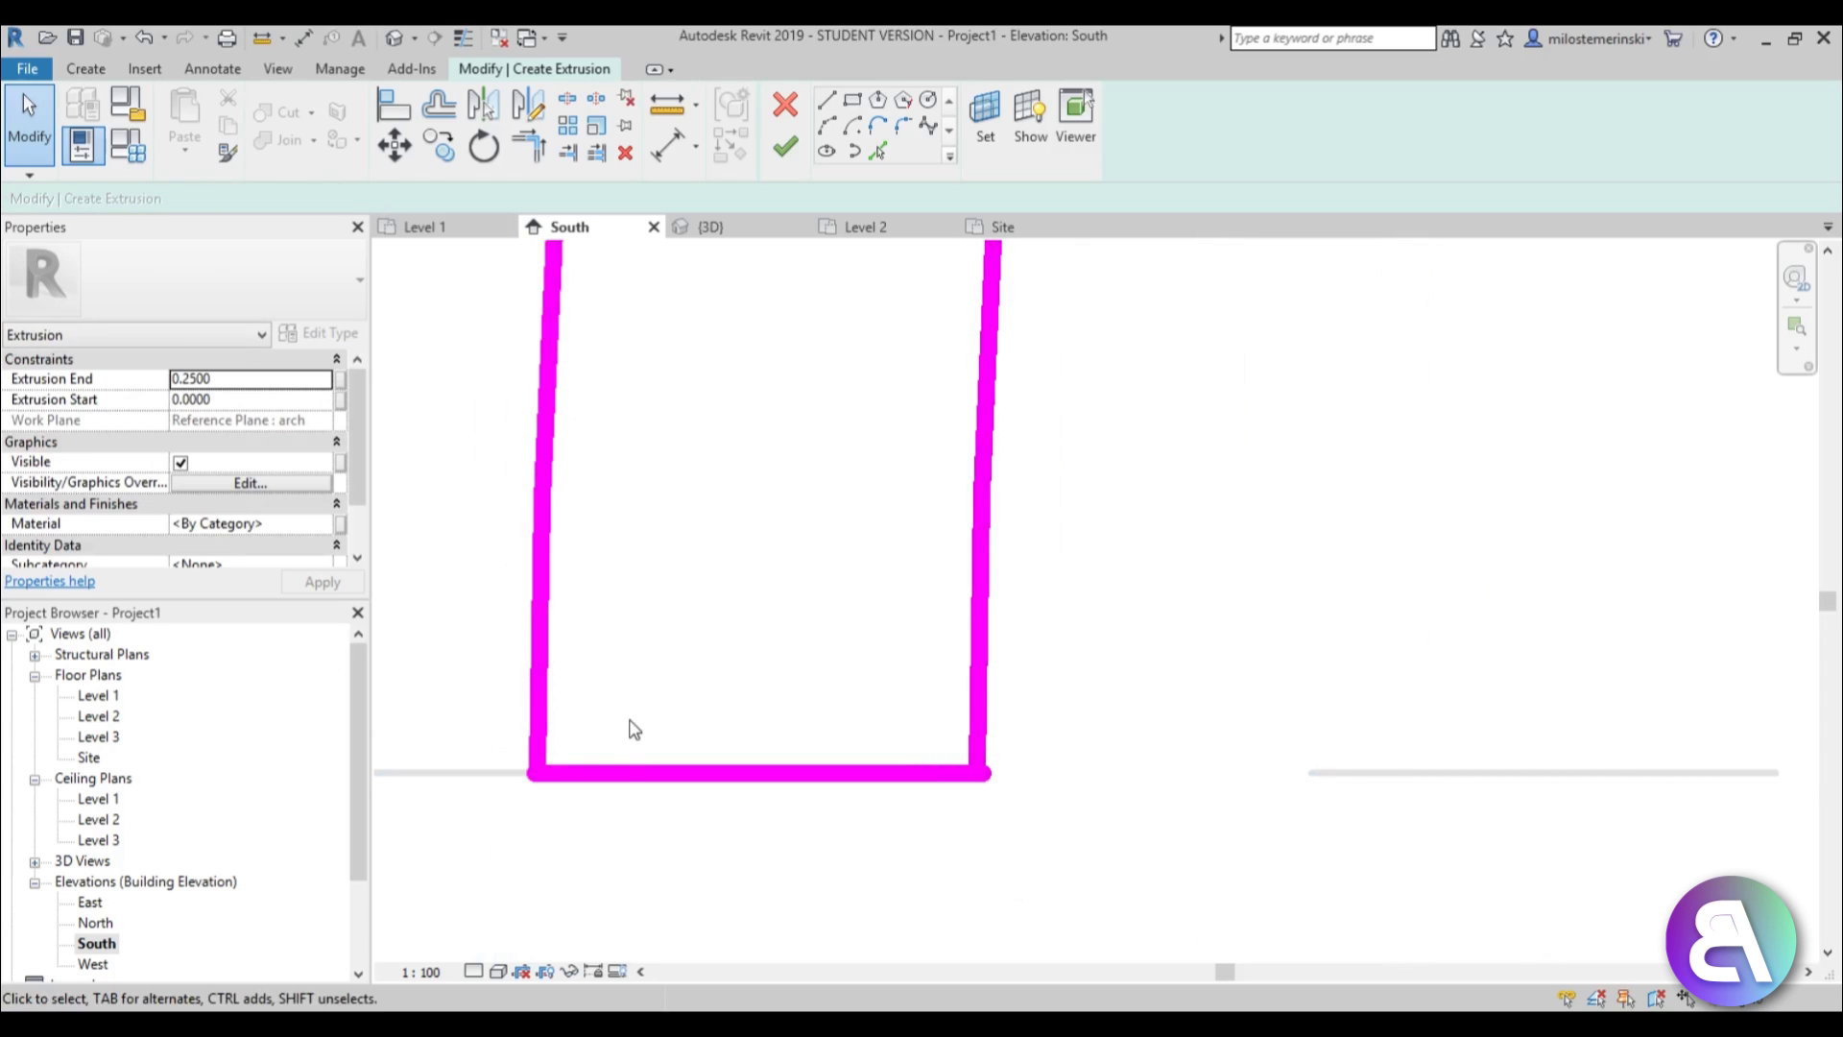
left_click(605, 775)
mouse_move(536, 773)
left_mouse_down()
mouse_move(527, 740)
mouse_move(538, 770)
left_mouse_up()
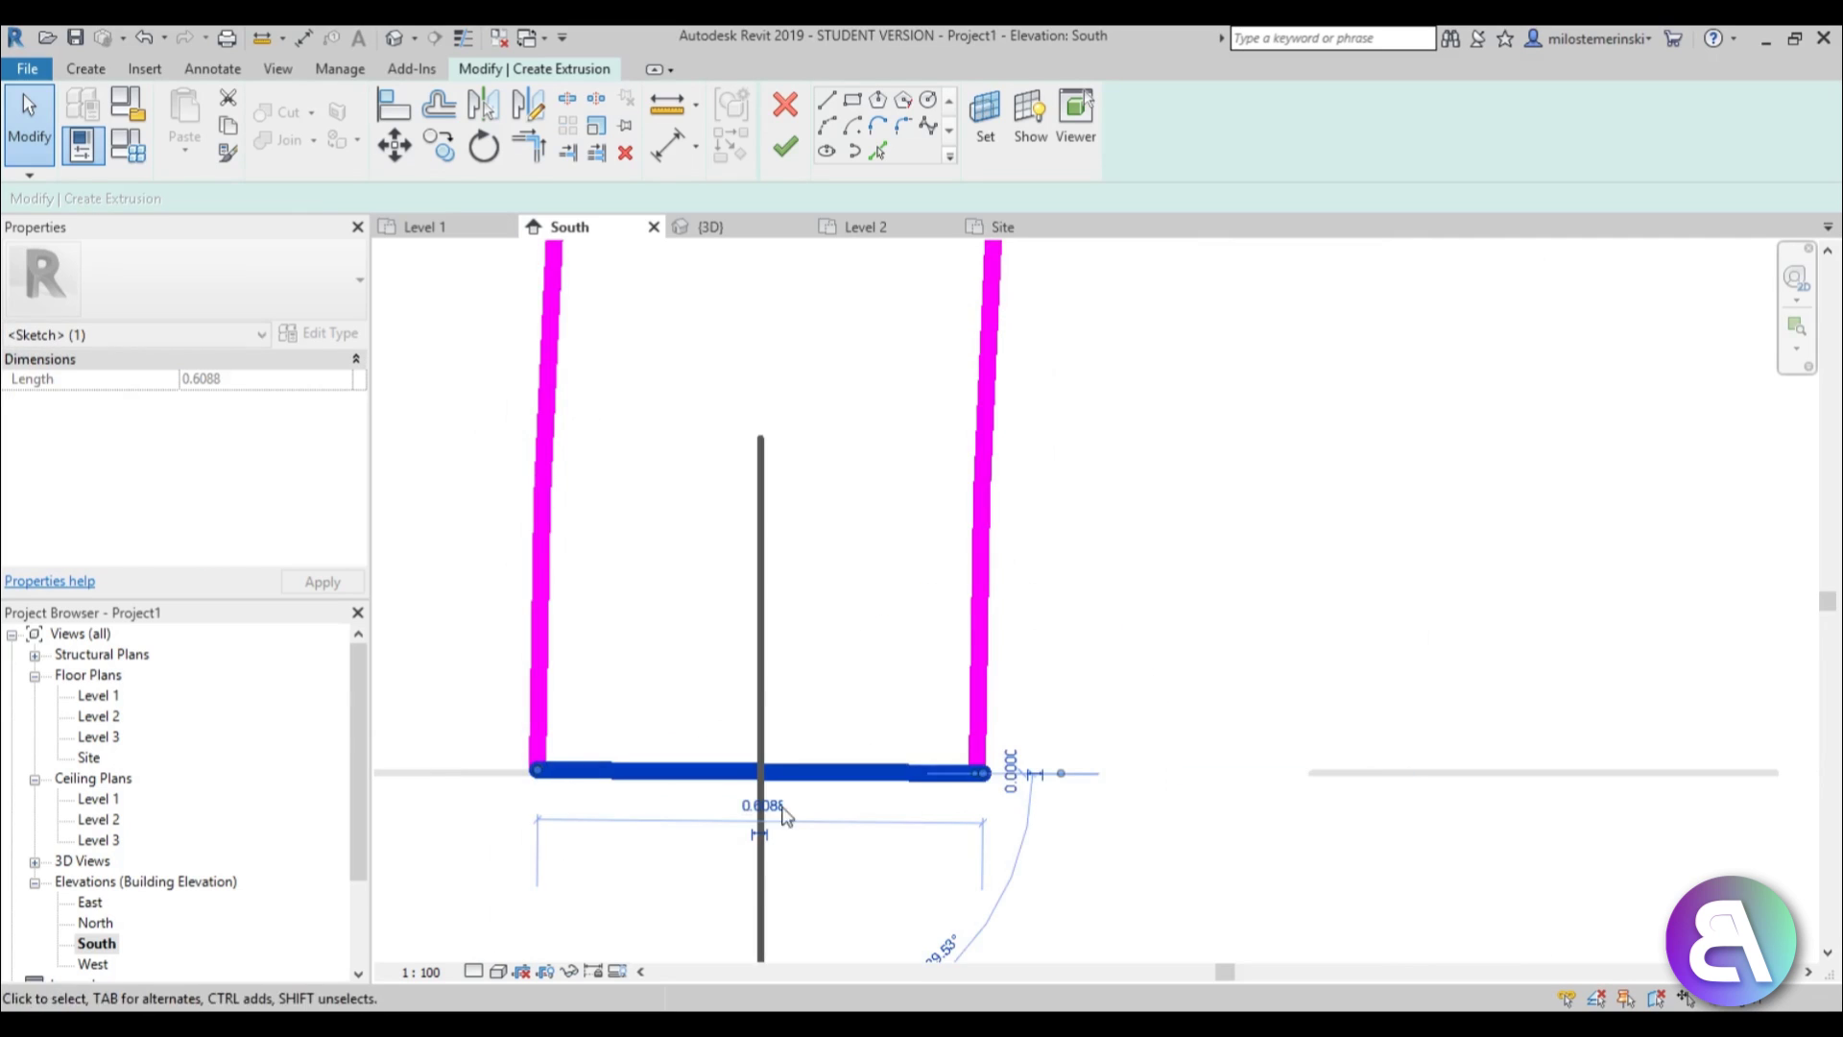
left_click_drag(983, 774, 966, 769)
scroll(661, 698, "down", 3)
scroll(734, 716, "up", 5)
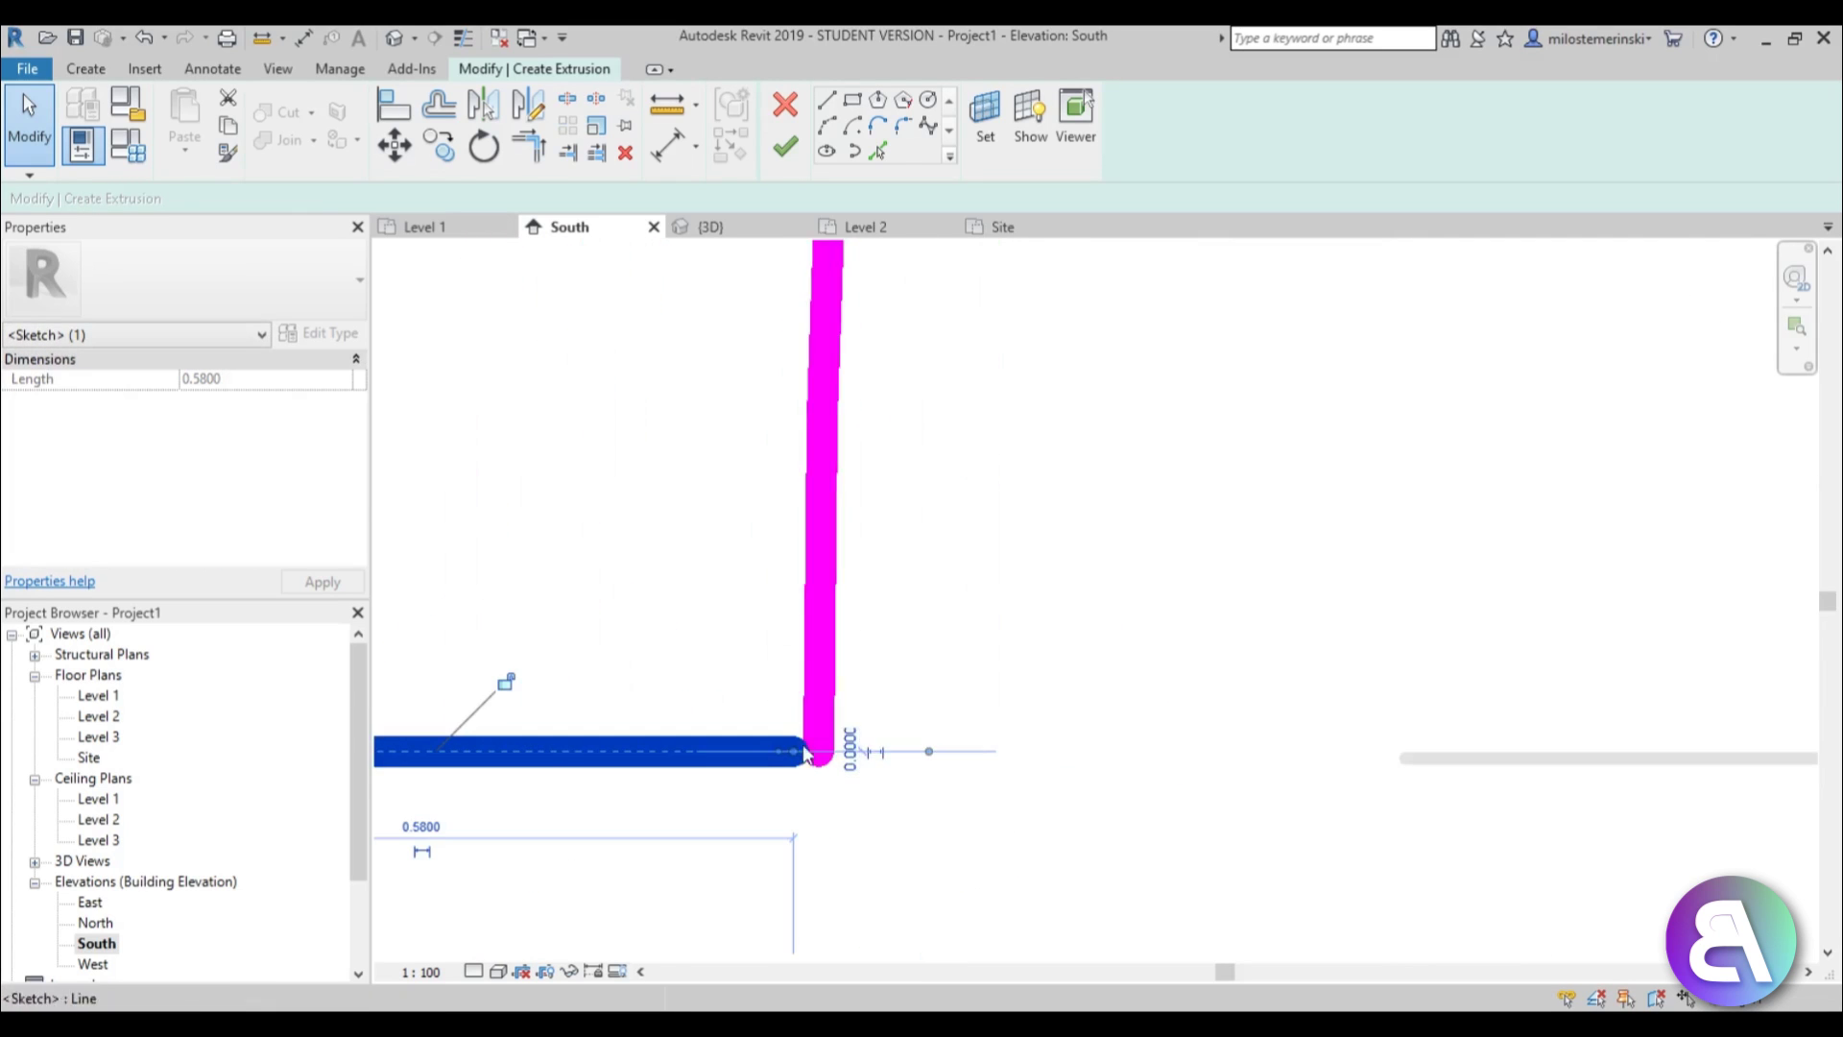
left_click_drag(797, 752, 819, 752)
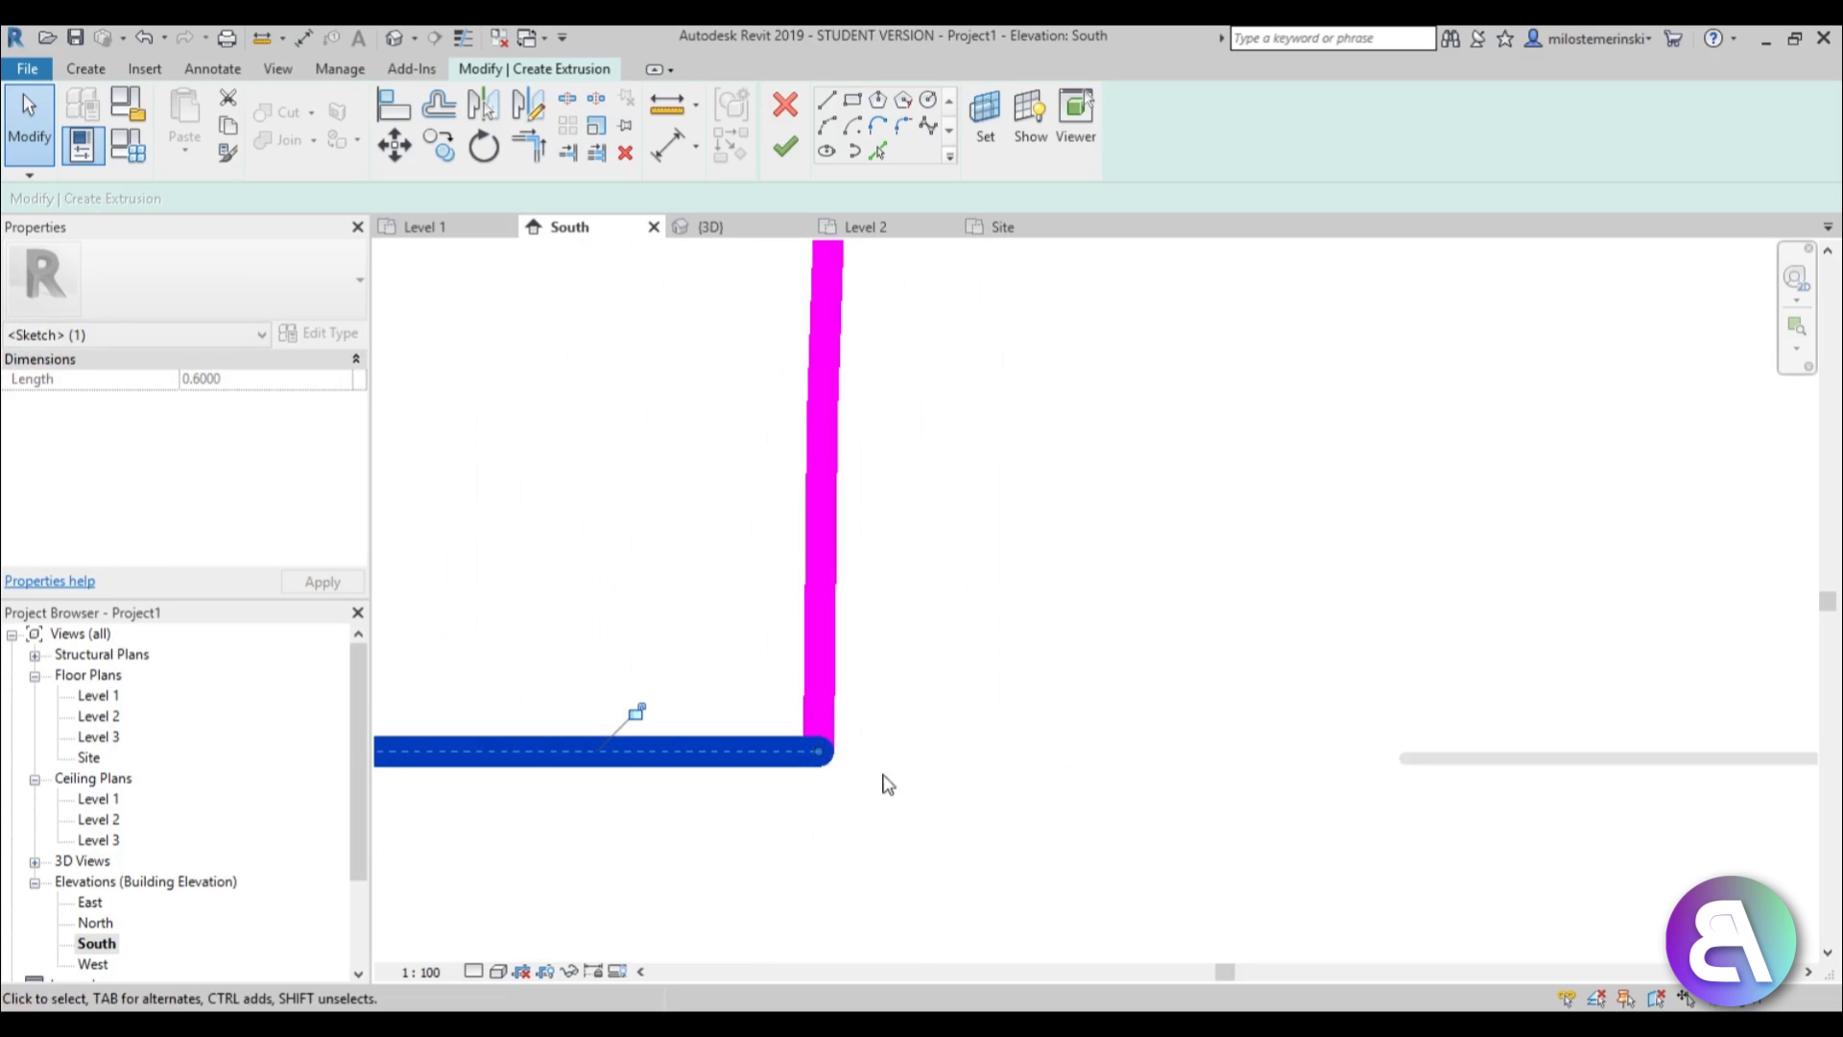
left_click(877, 771)
Check the closing line at the arch's right foot and finish the extrusion sketch.
scroll(874, 767, "down", 2)
scroll(637, 769, "down", 3)
scroll(625, 749, "up", 2)
scroll(1078, 769, "up", 5)
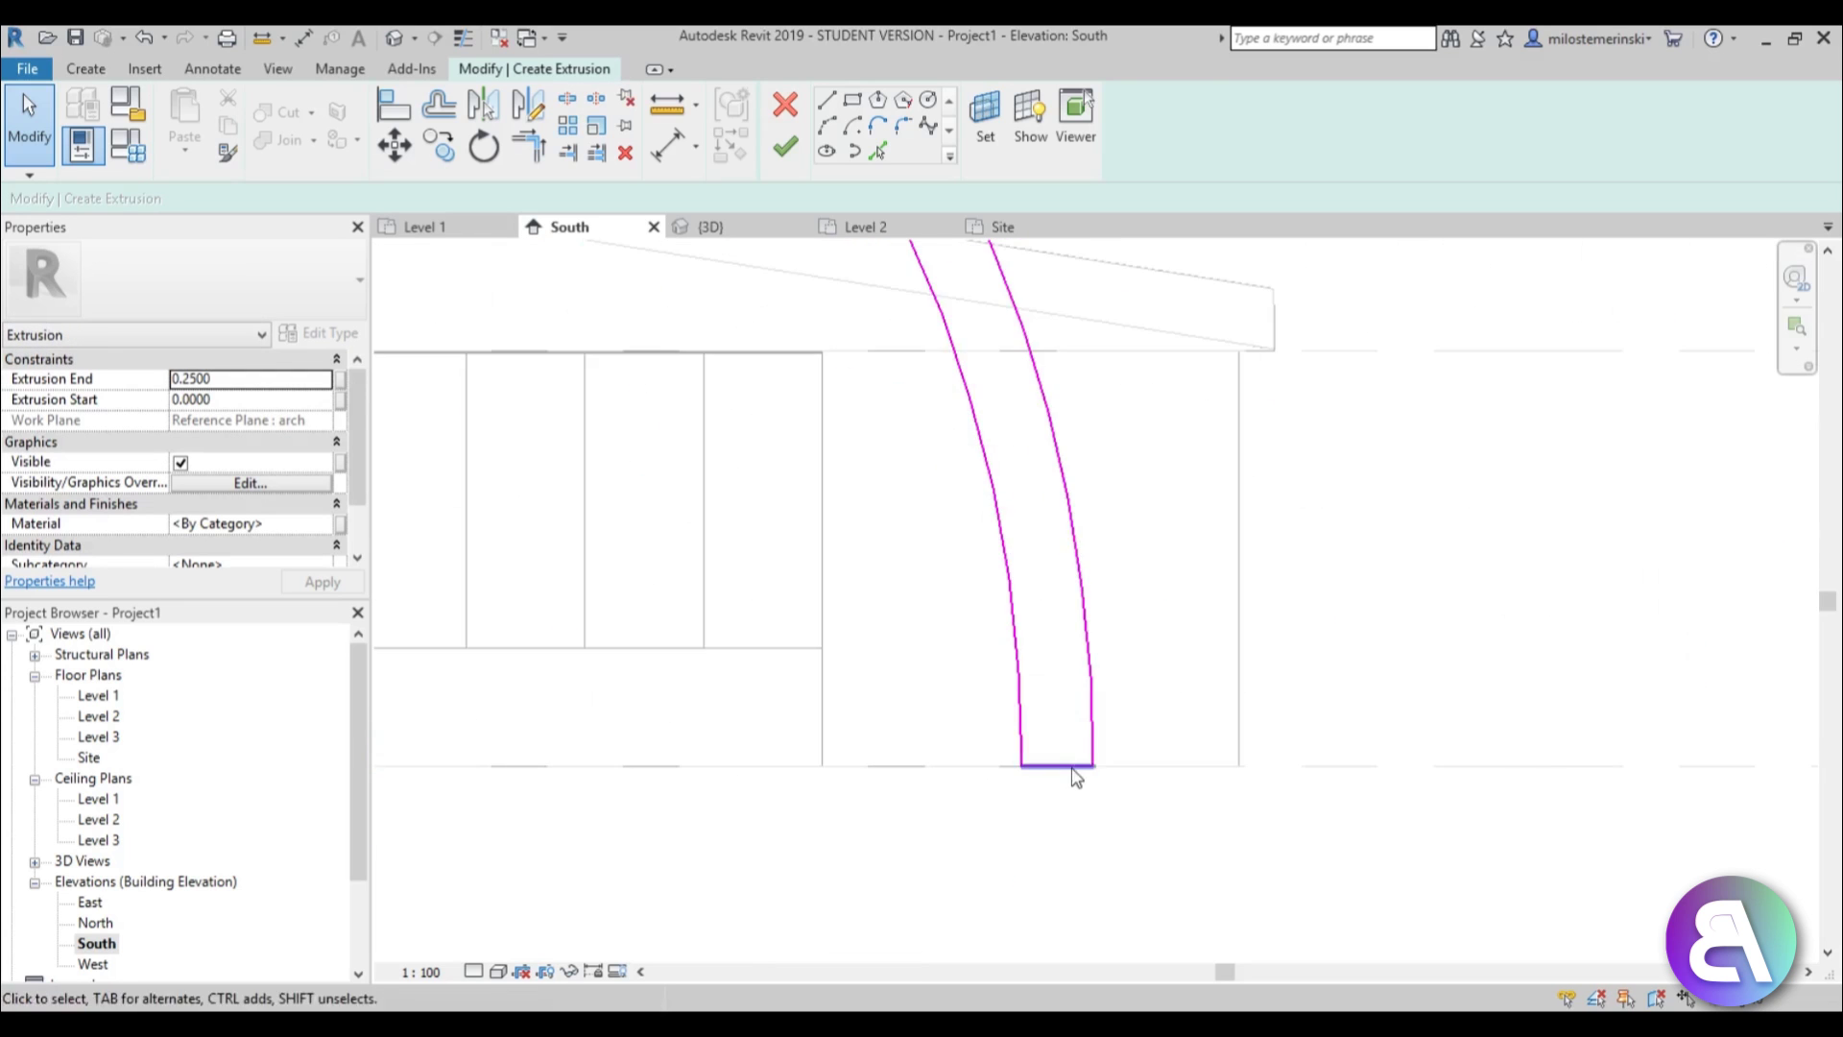
scroll(1048, 767, "down", 5)
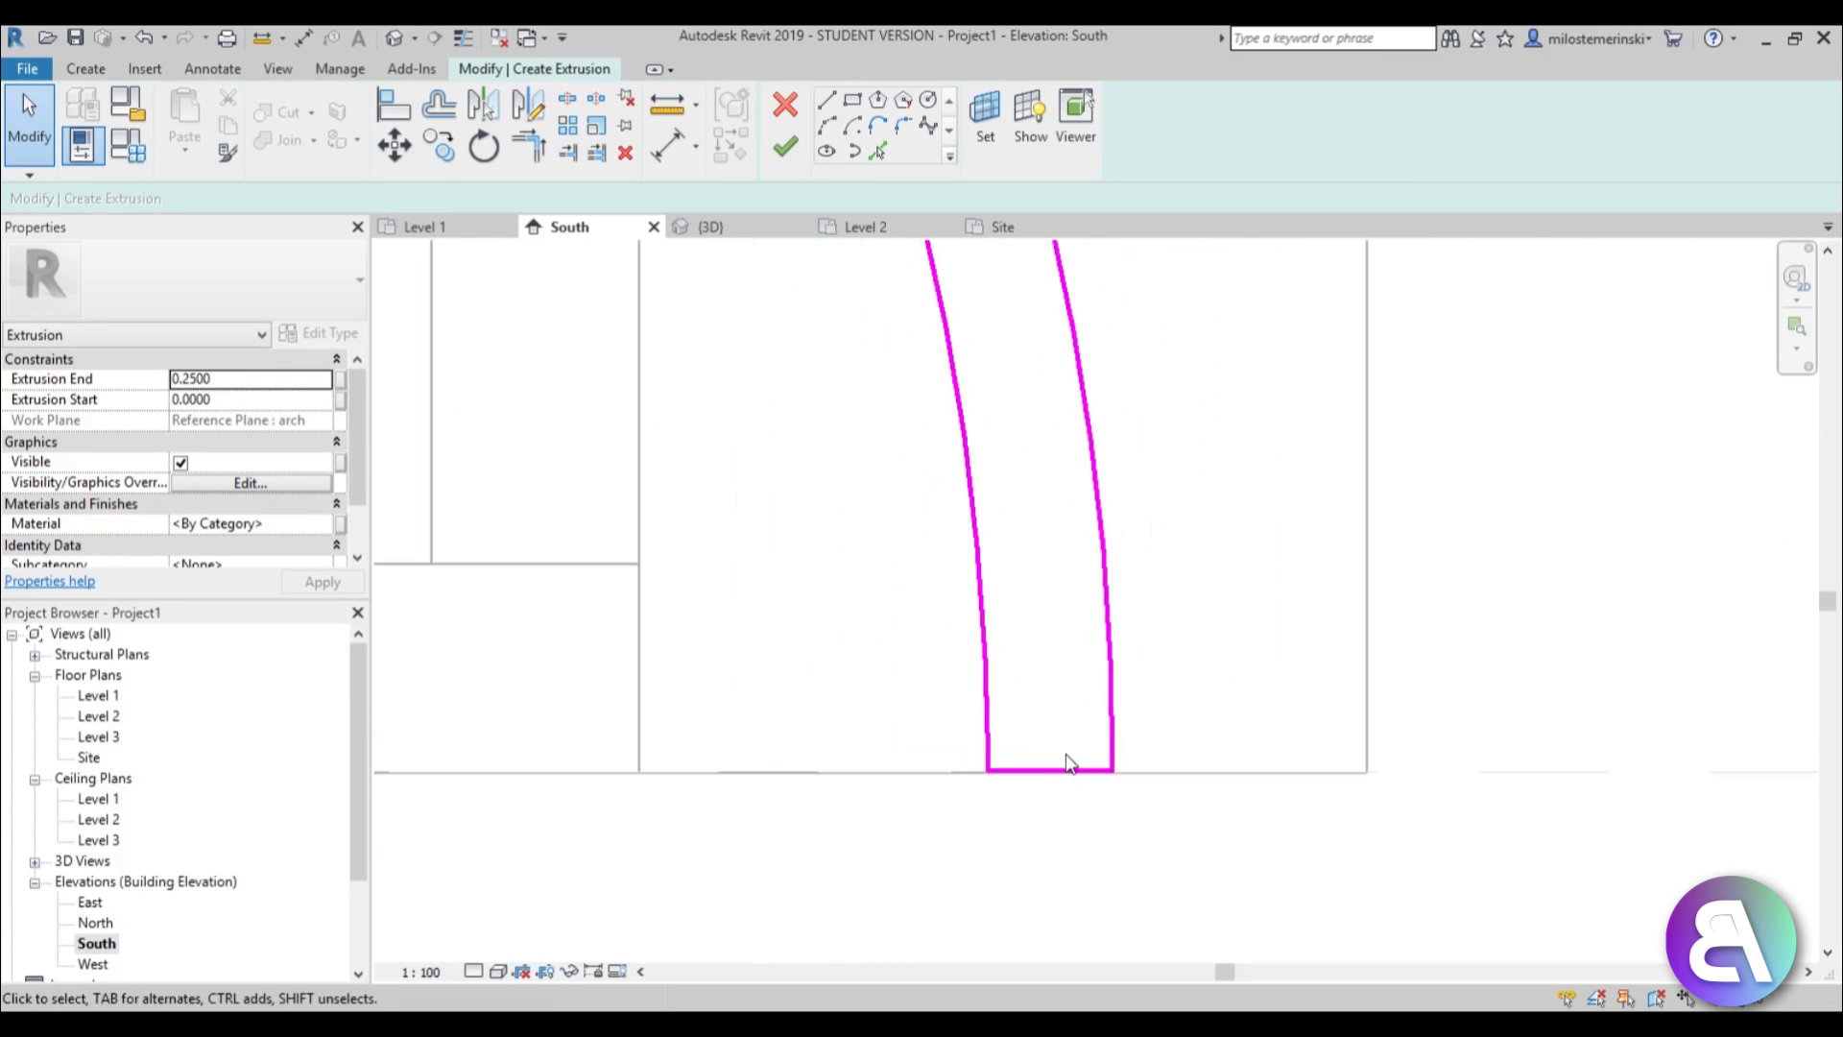
left_click(785, 146)
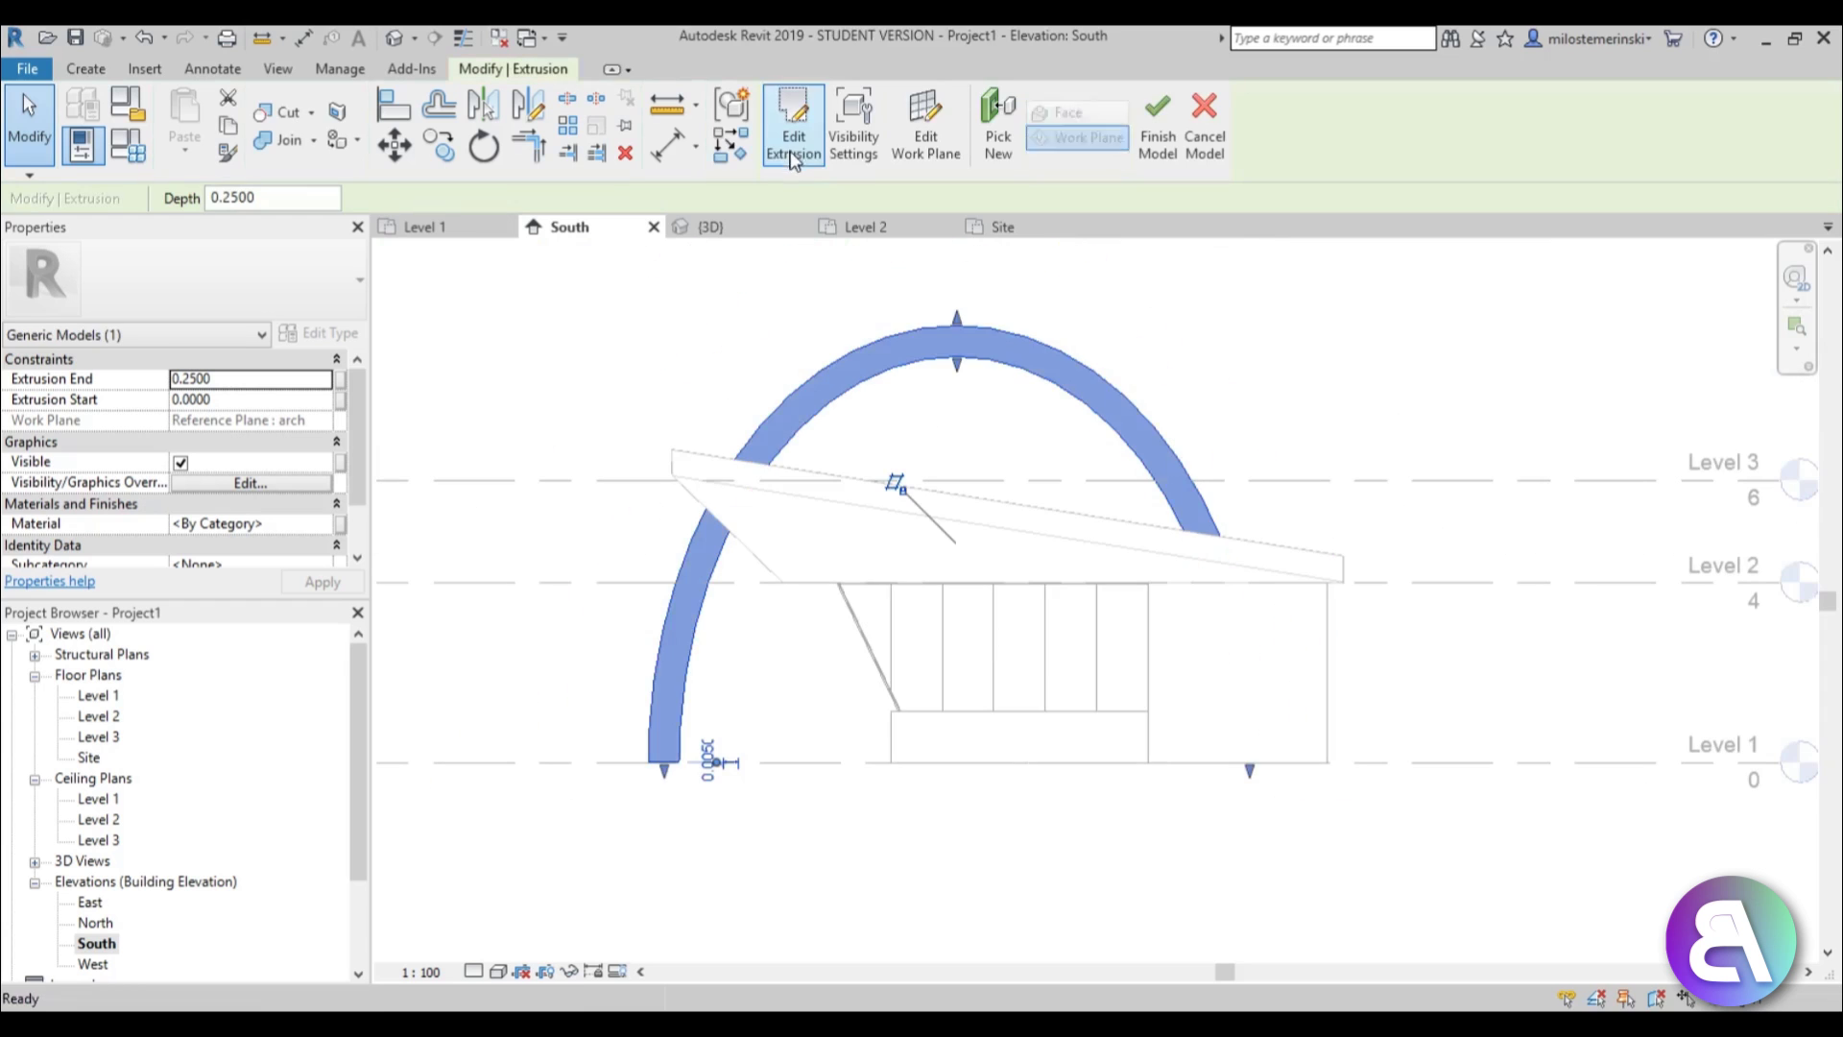
Switch to the 3D view and set the arch's extrusion end to -0.25 m.
left_click(393, 39)
middle_click_drag(841, 628, 1008, 720, "shift")
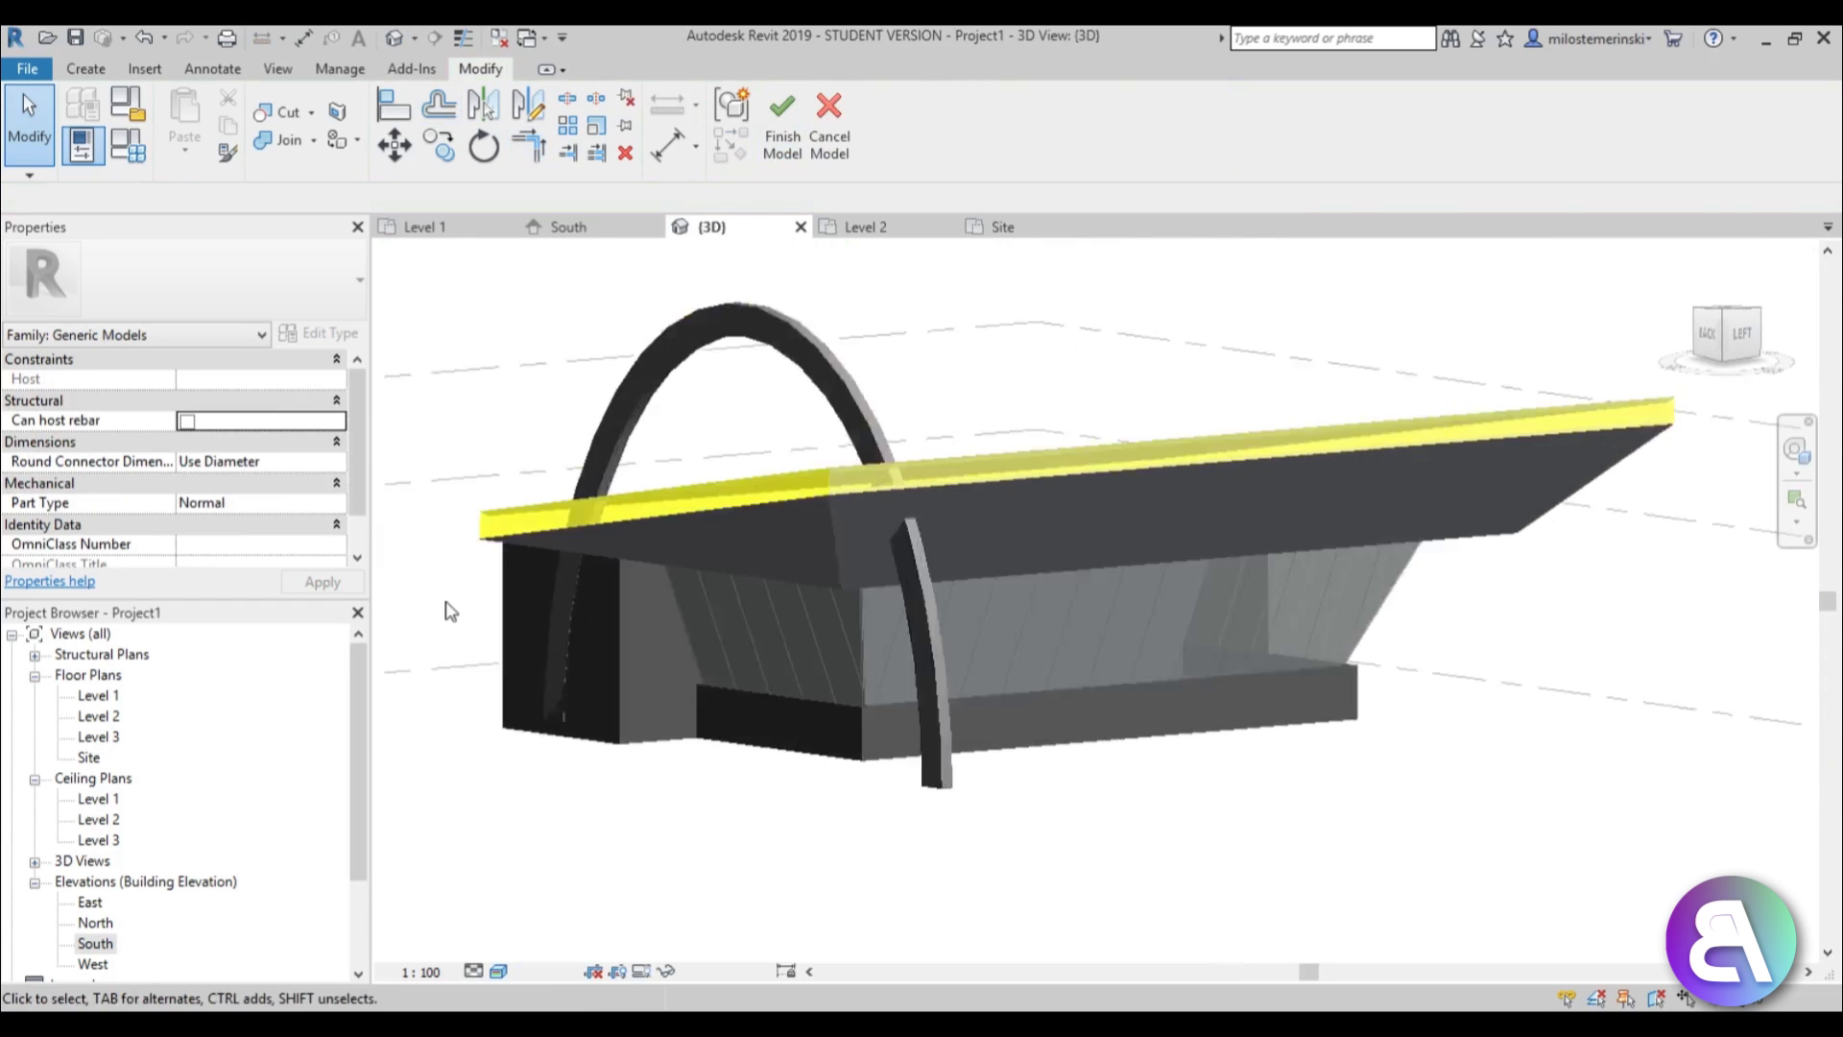
scroll(731, 754, "up", 5)
left_click(740, 288)
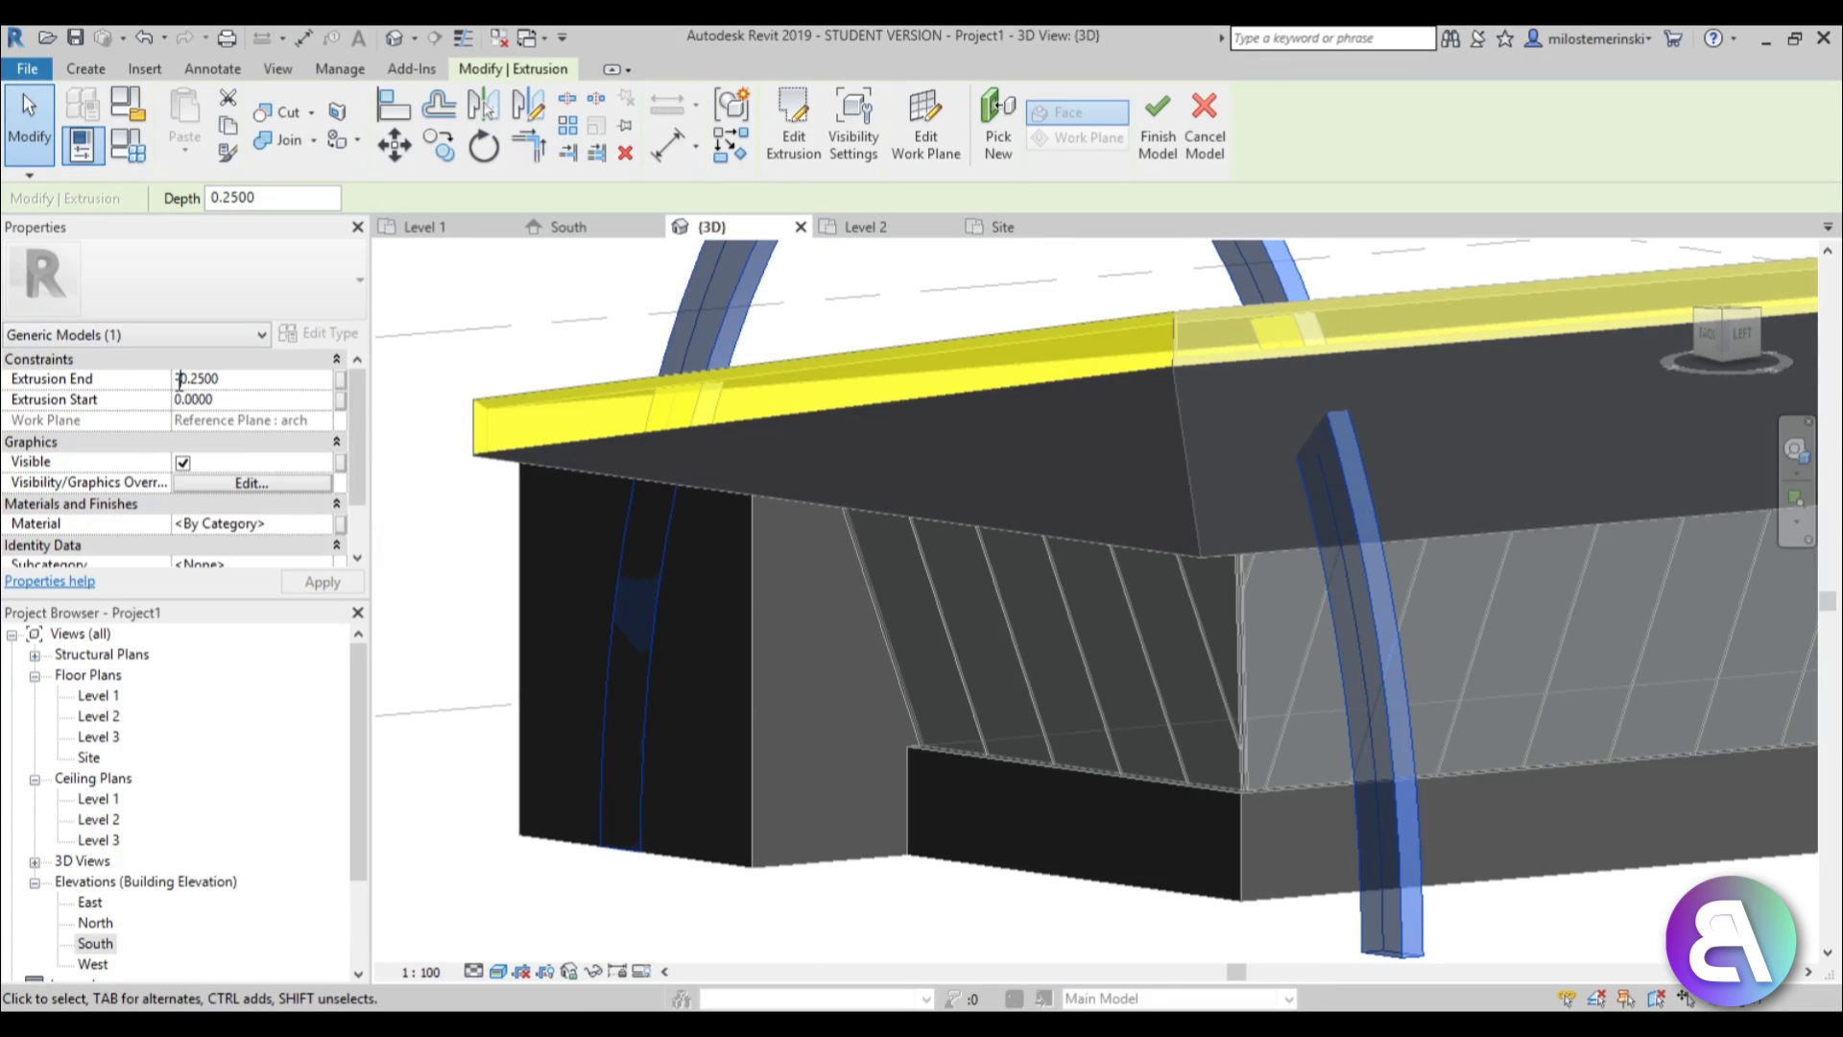
scroll(1061, 613, "down", 2)
Set the arch's extrusion end to -0.3 m.
left_click(234, 380)
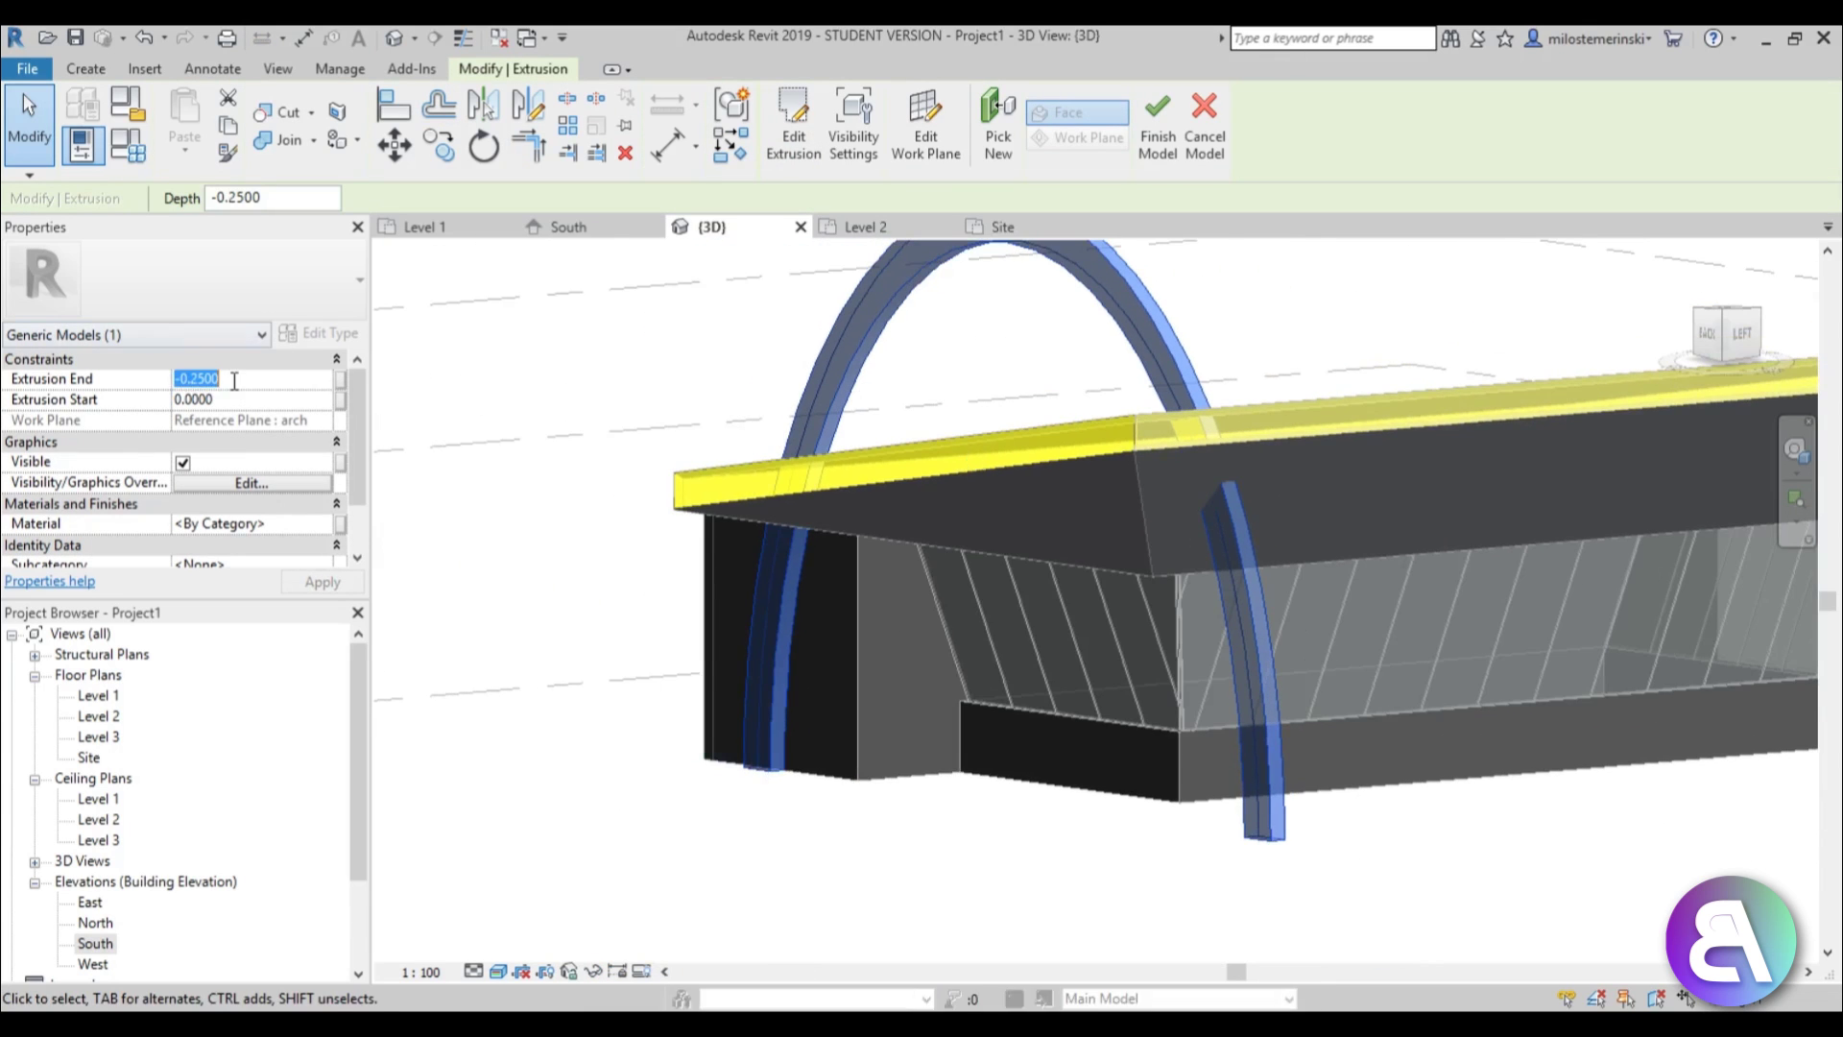
scroll(1033, 653, "down", 3)
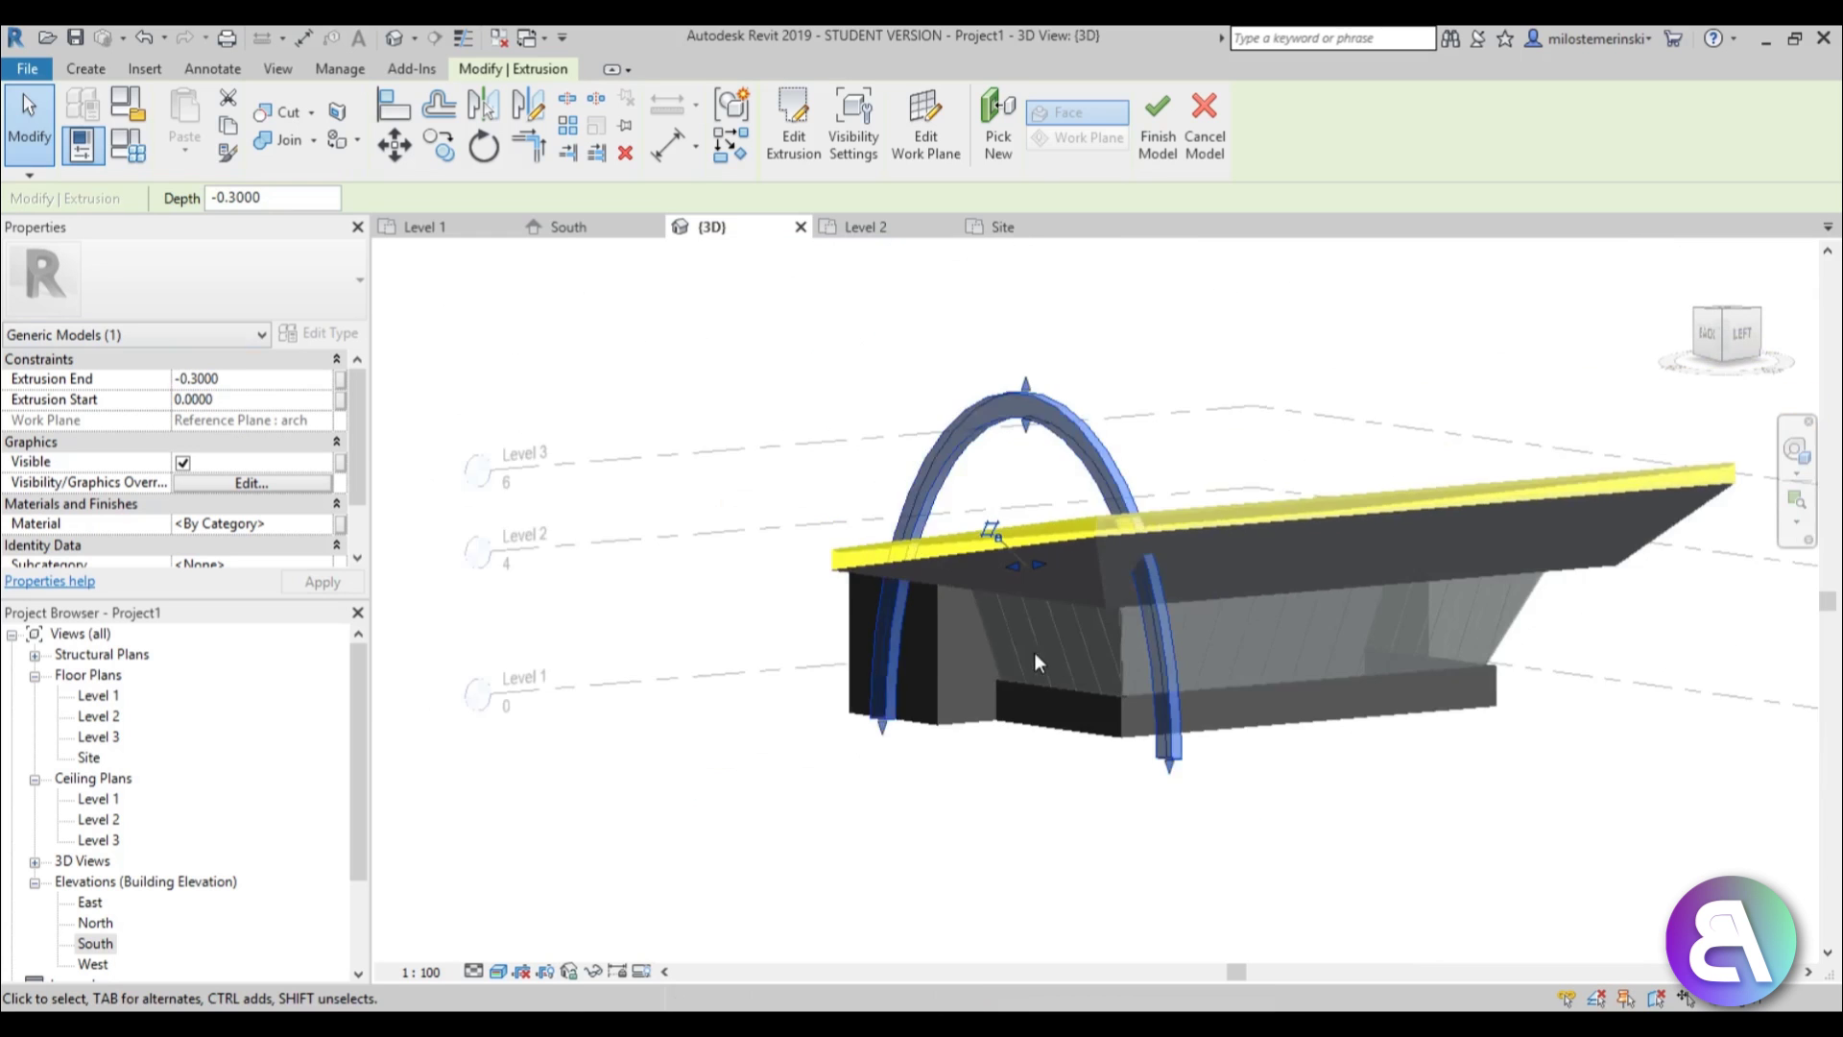
middle_click_drag(1034, 653, 851, 690, "shift")
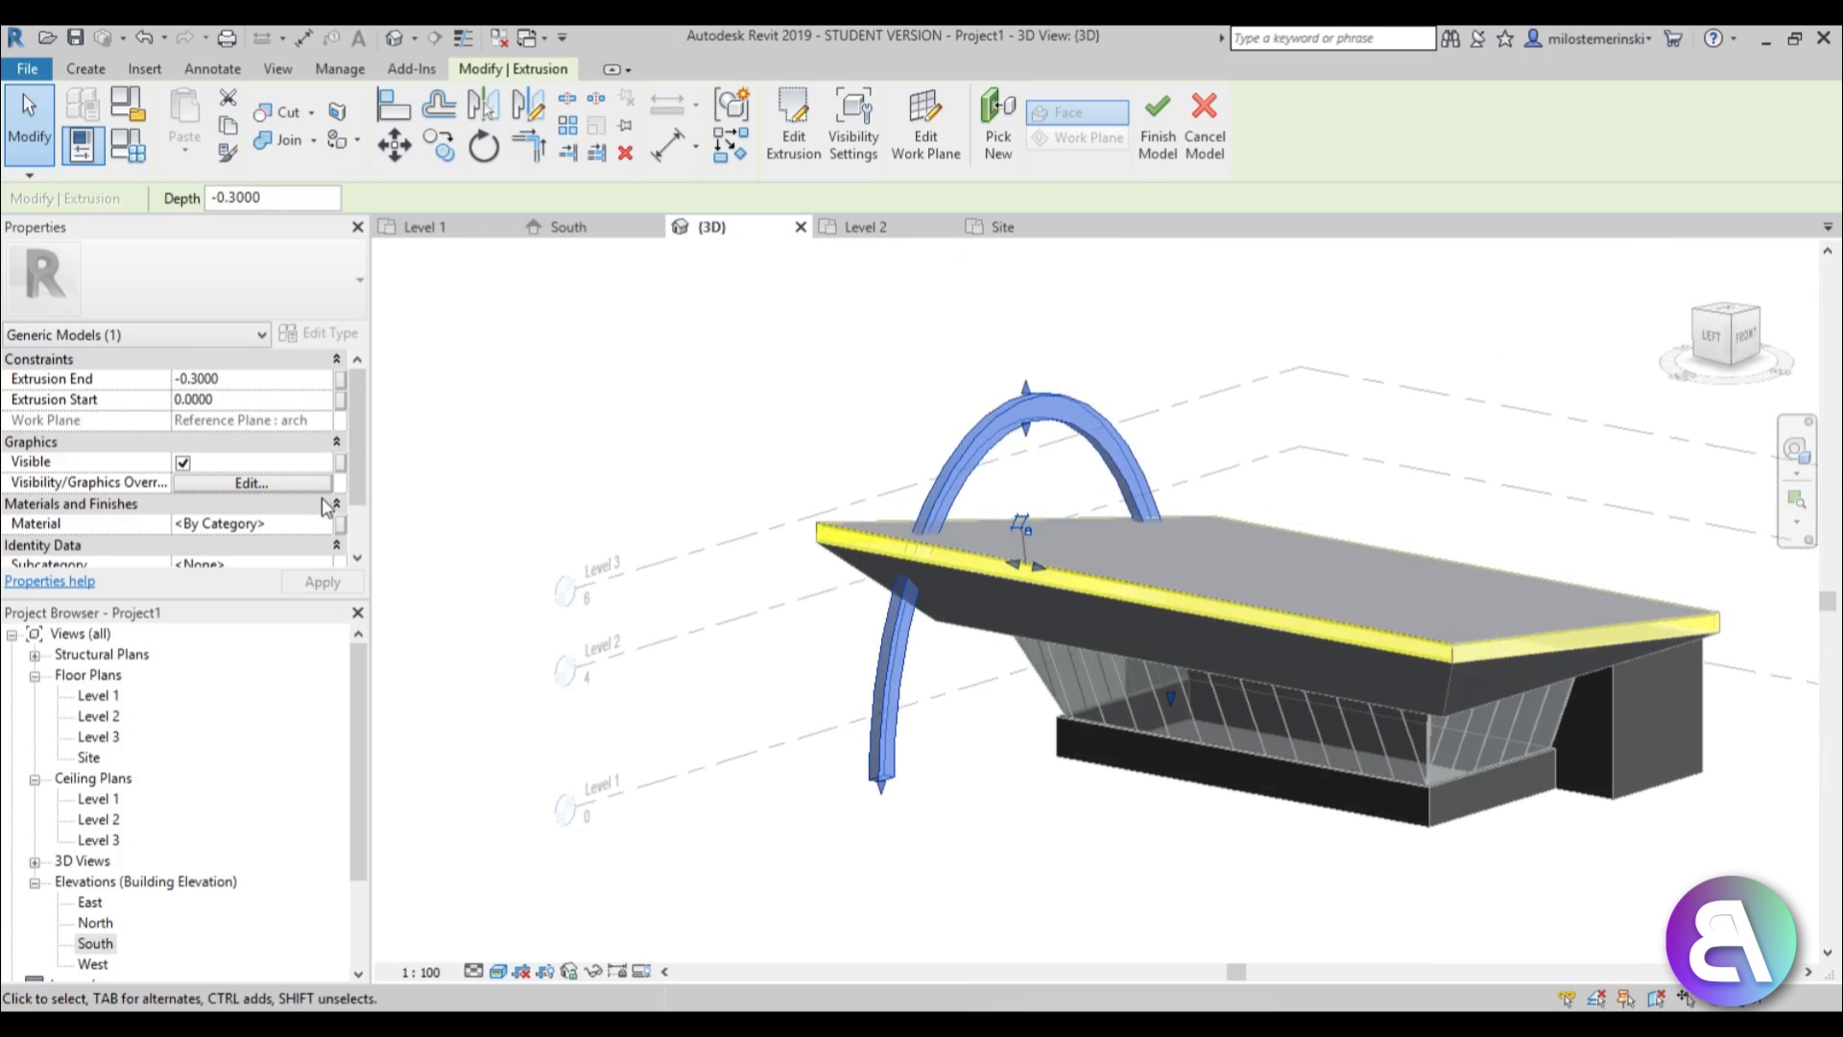
Search the materials for "yel" and assign Parking Stripe to the arch extrusion.
left_click(323, 525)
left_click(327, 527)
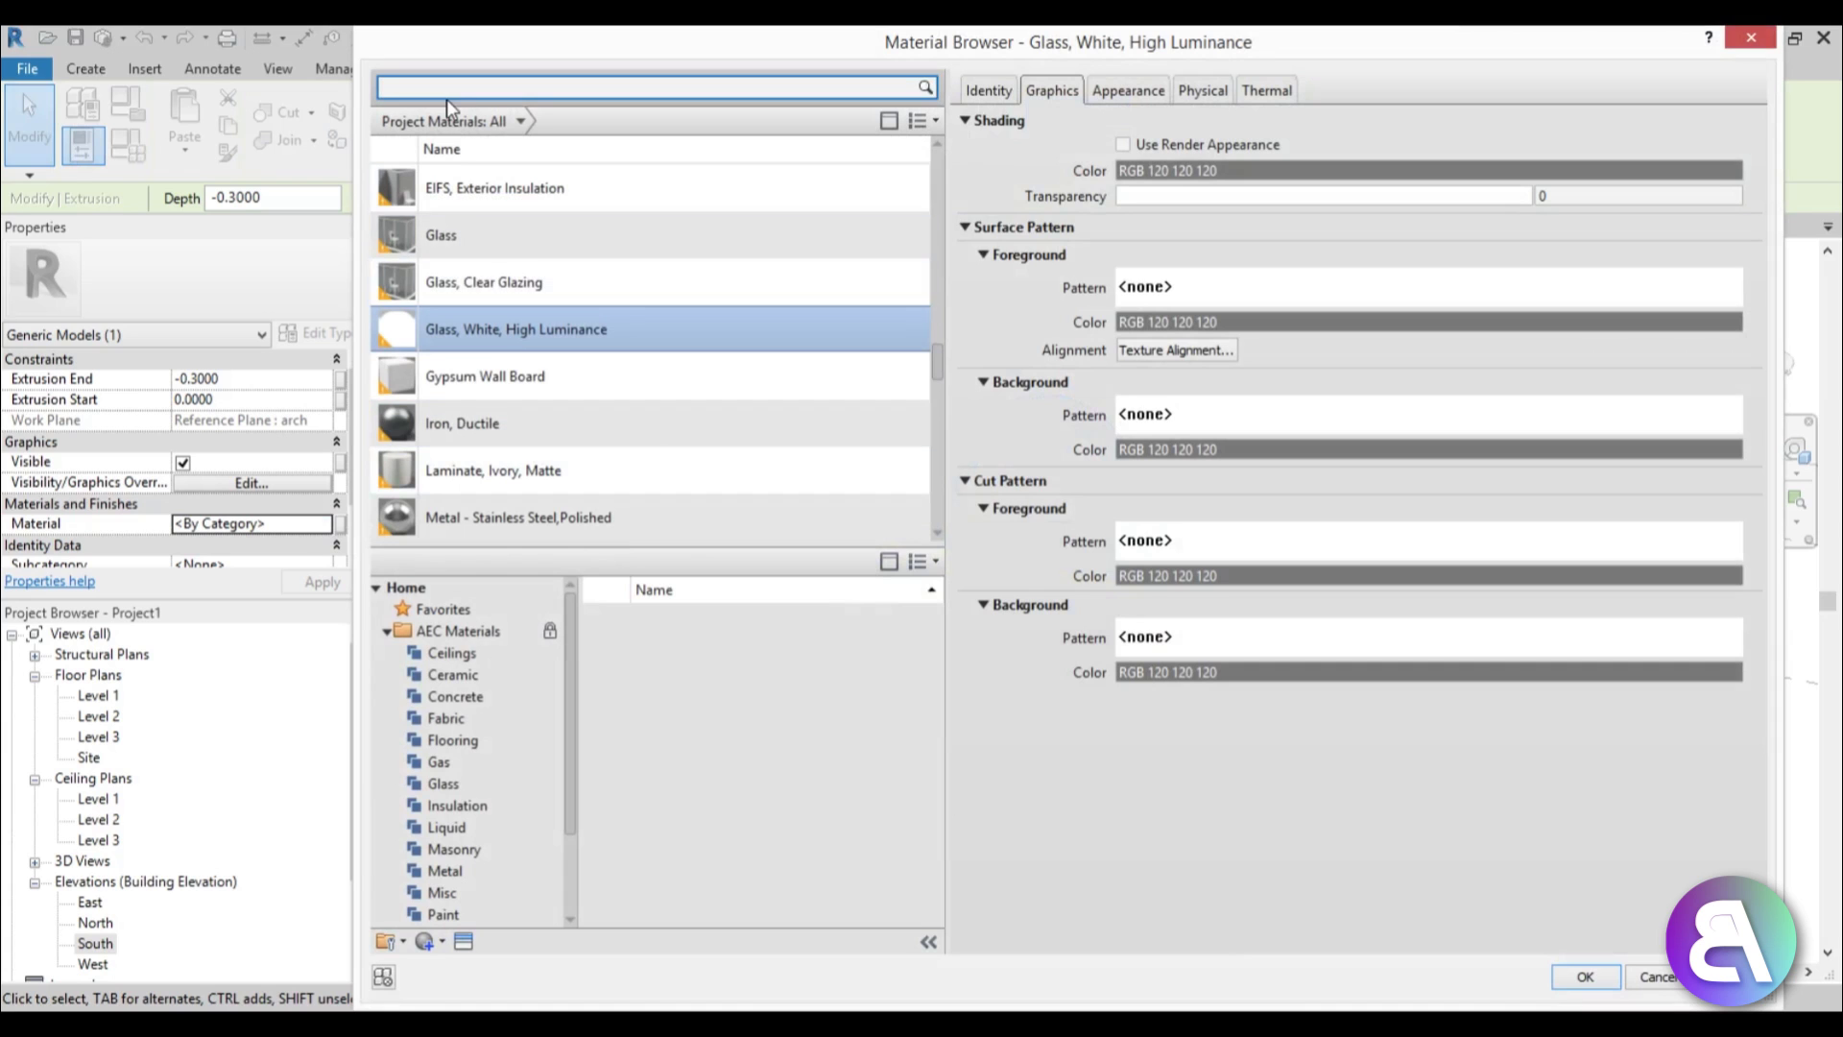
type("yel")
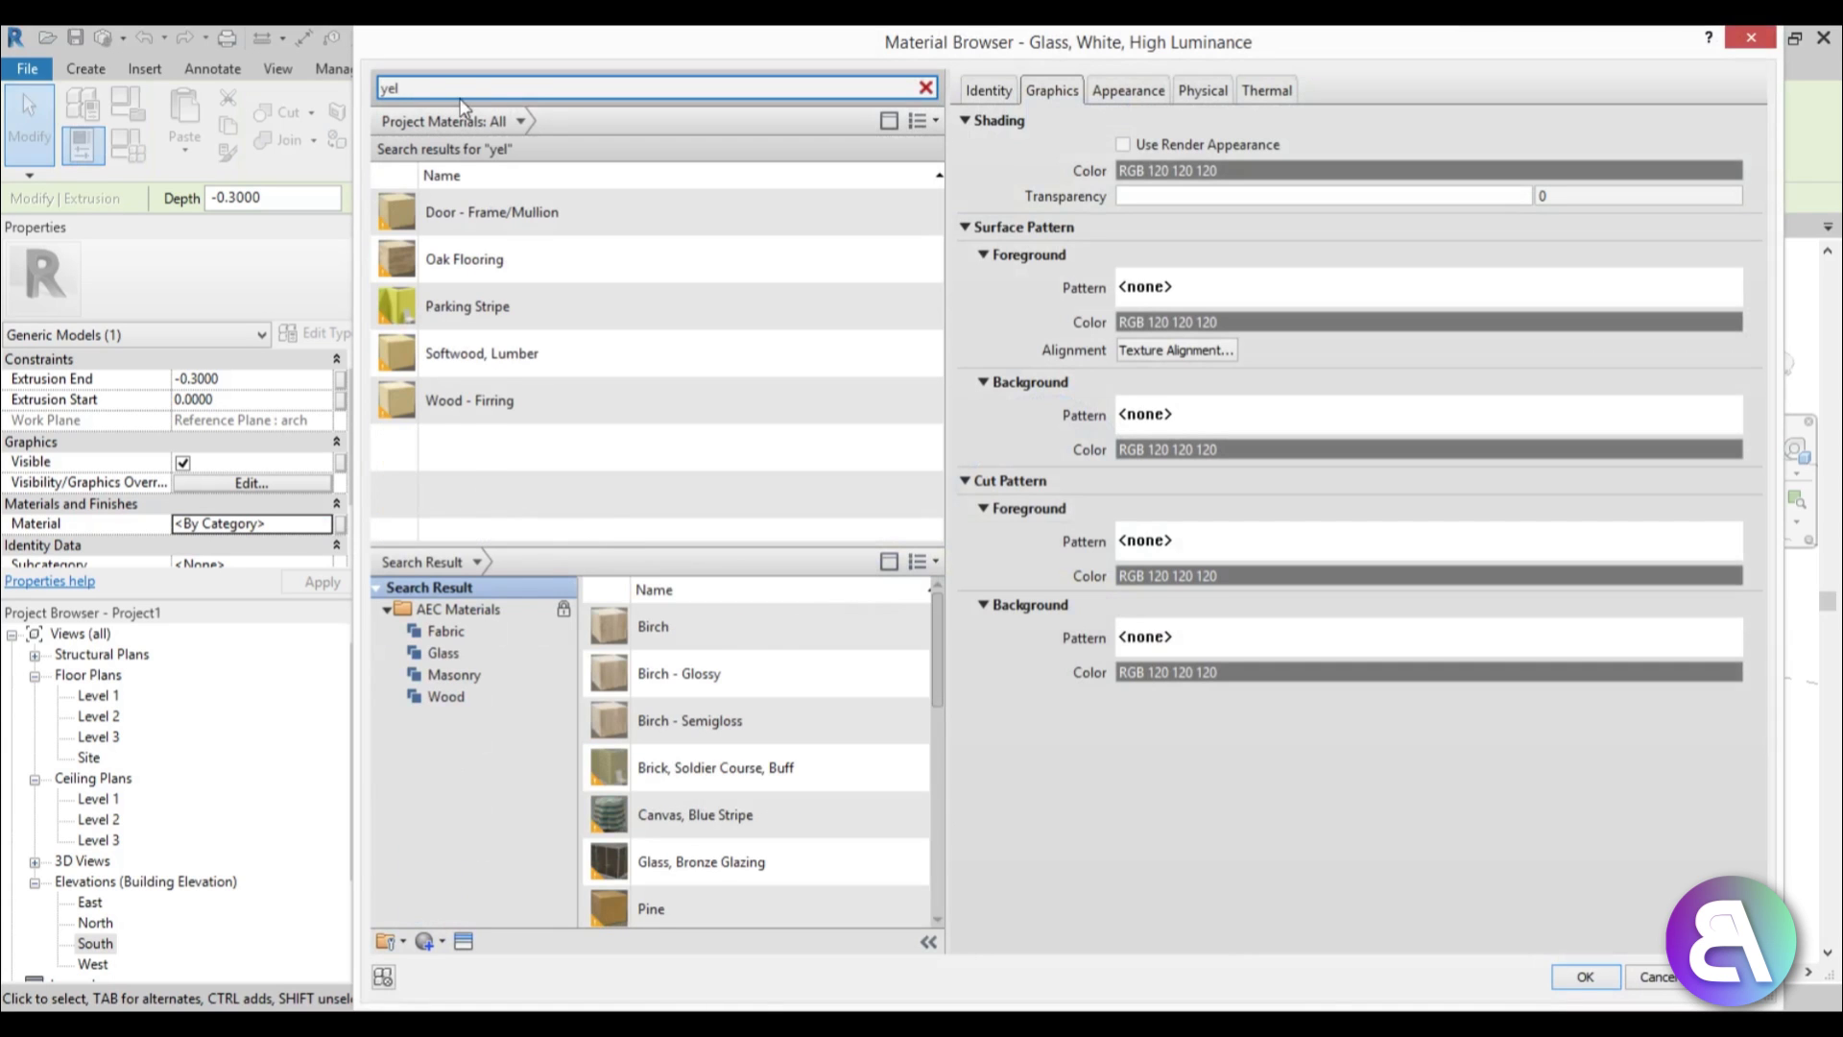
double_click(485, 292)
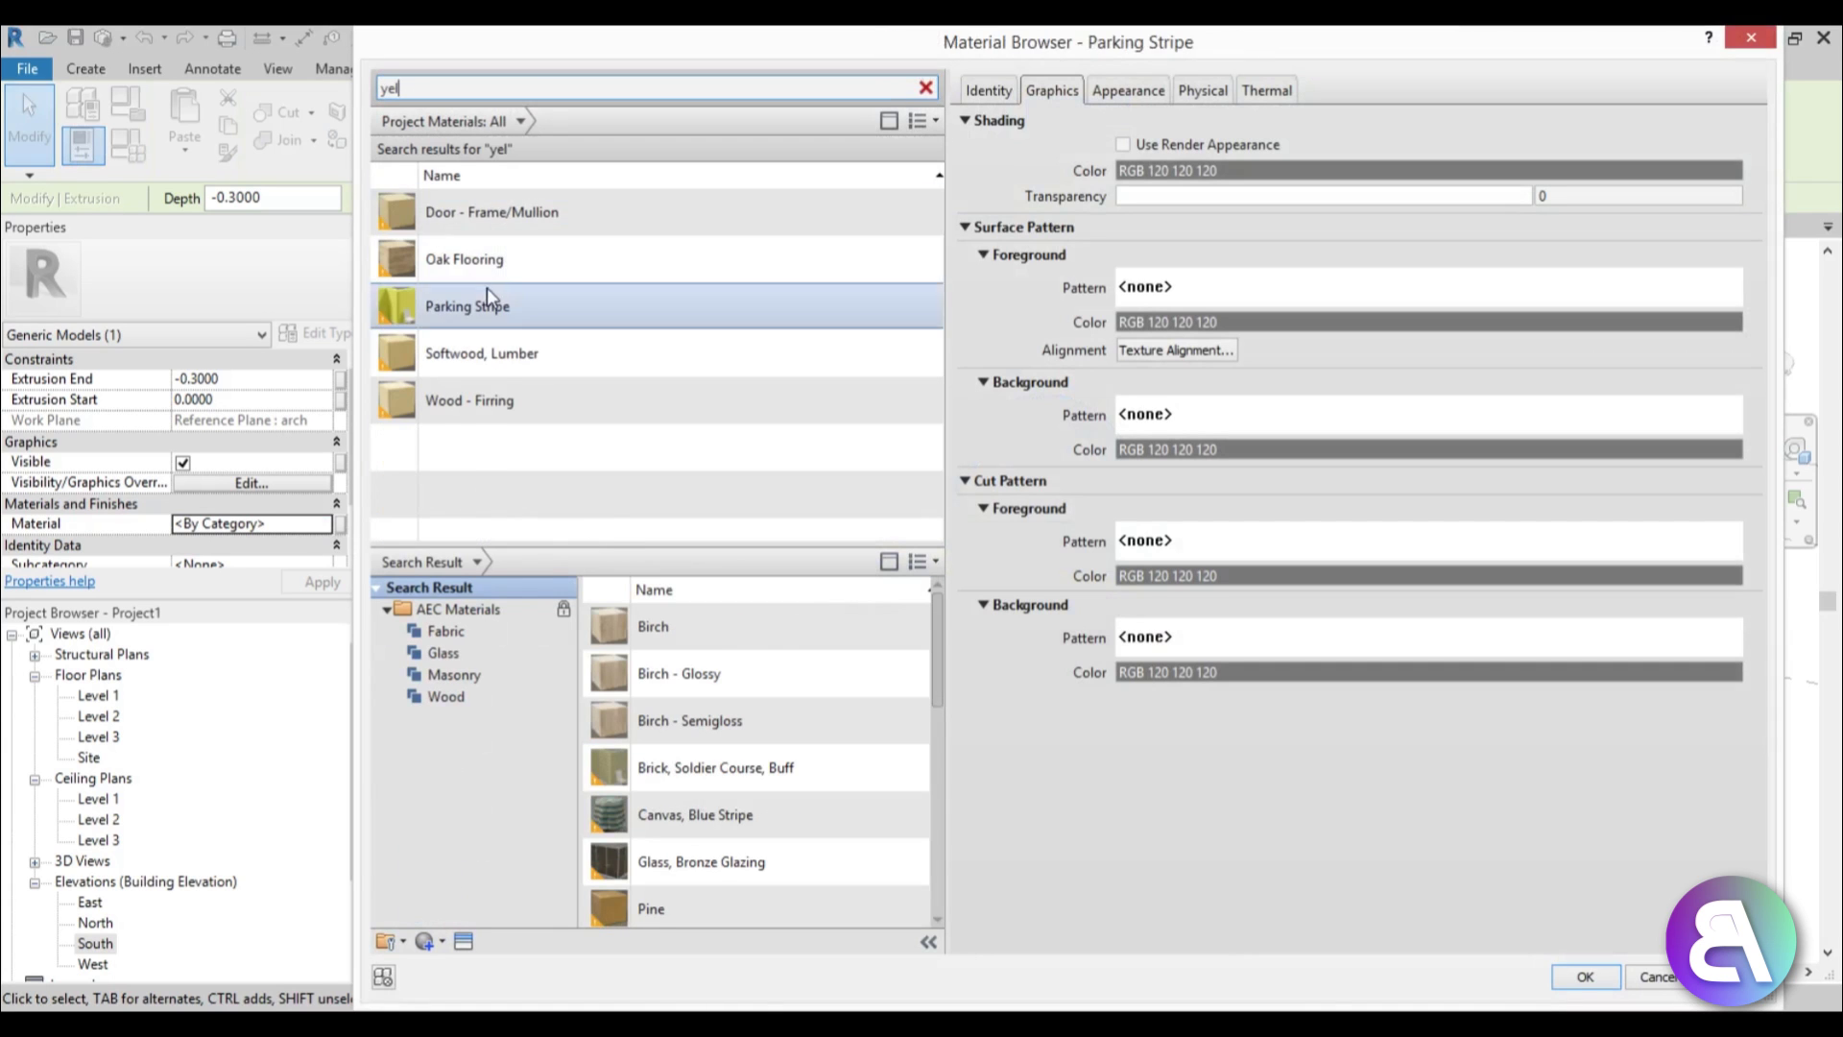
left_click(955, 797)
left_click(897, 729)
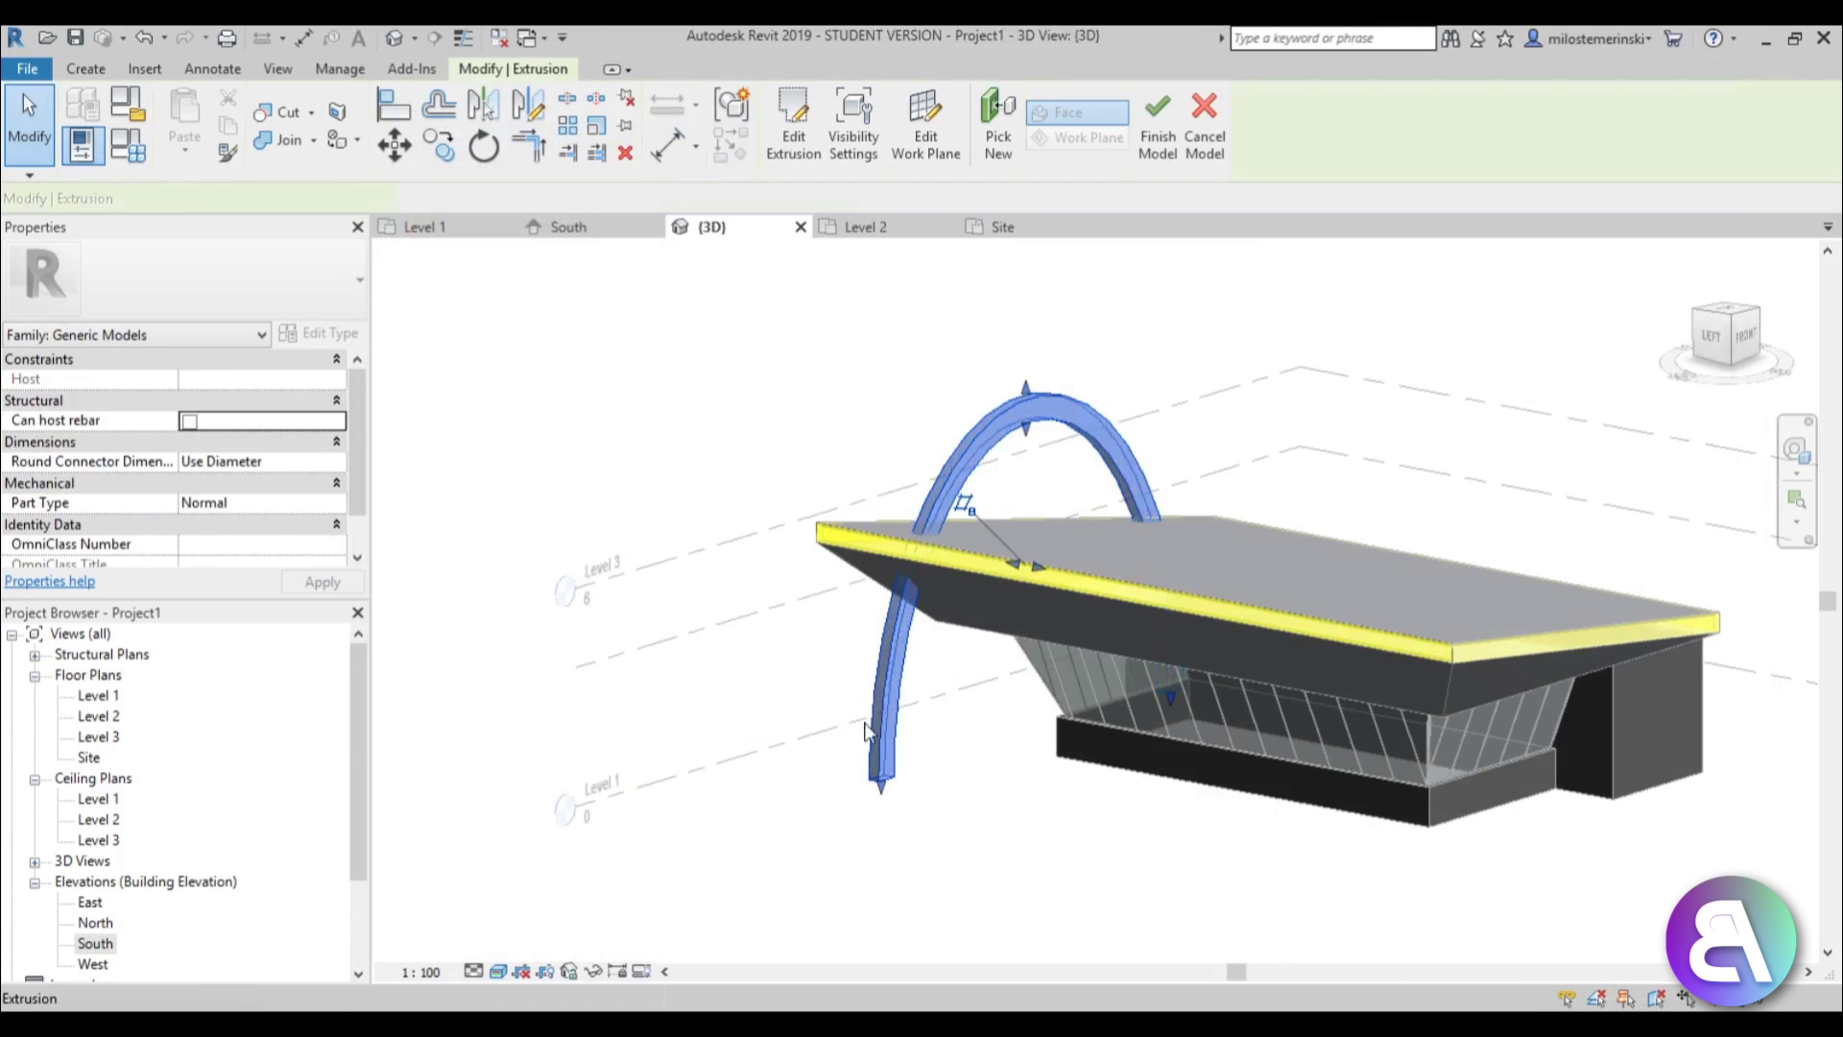
In the Level 1 plan, mirror a copy of the arch to the building's opposite side about a horizontal axis through its middle.
double_click(96, 696)
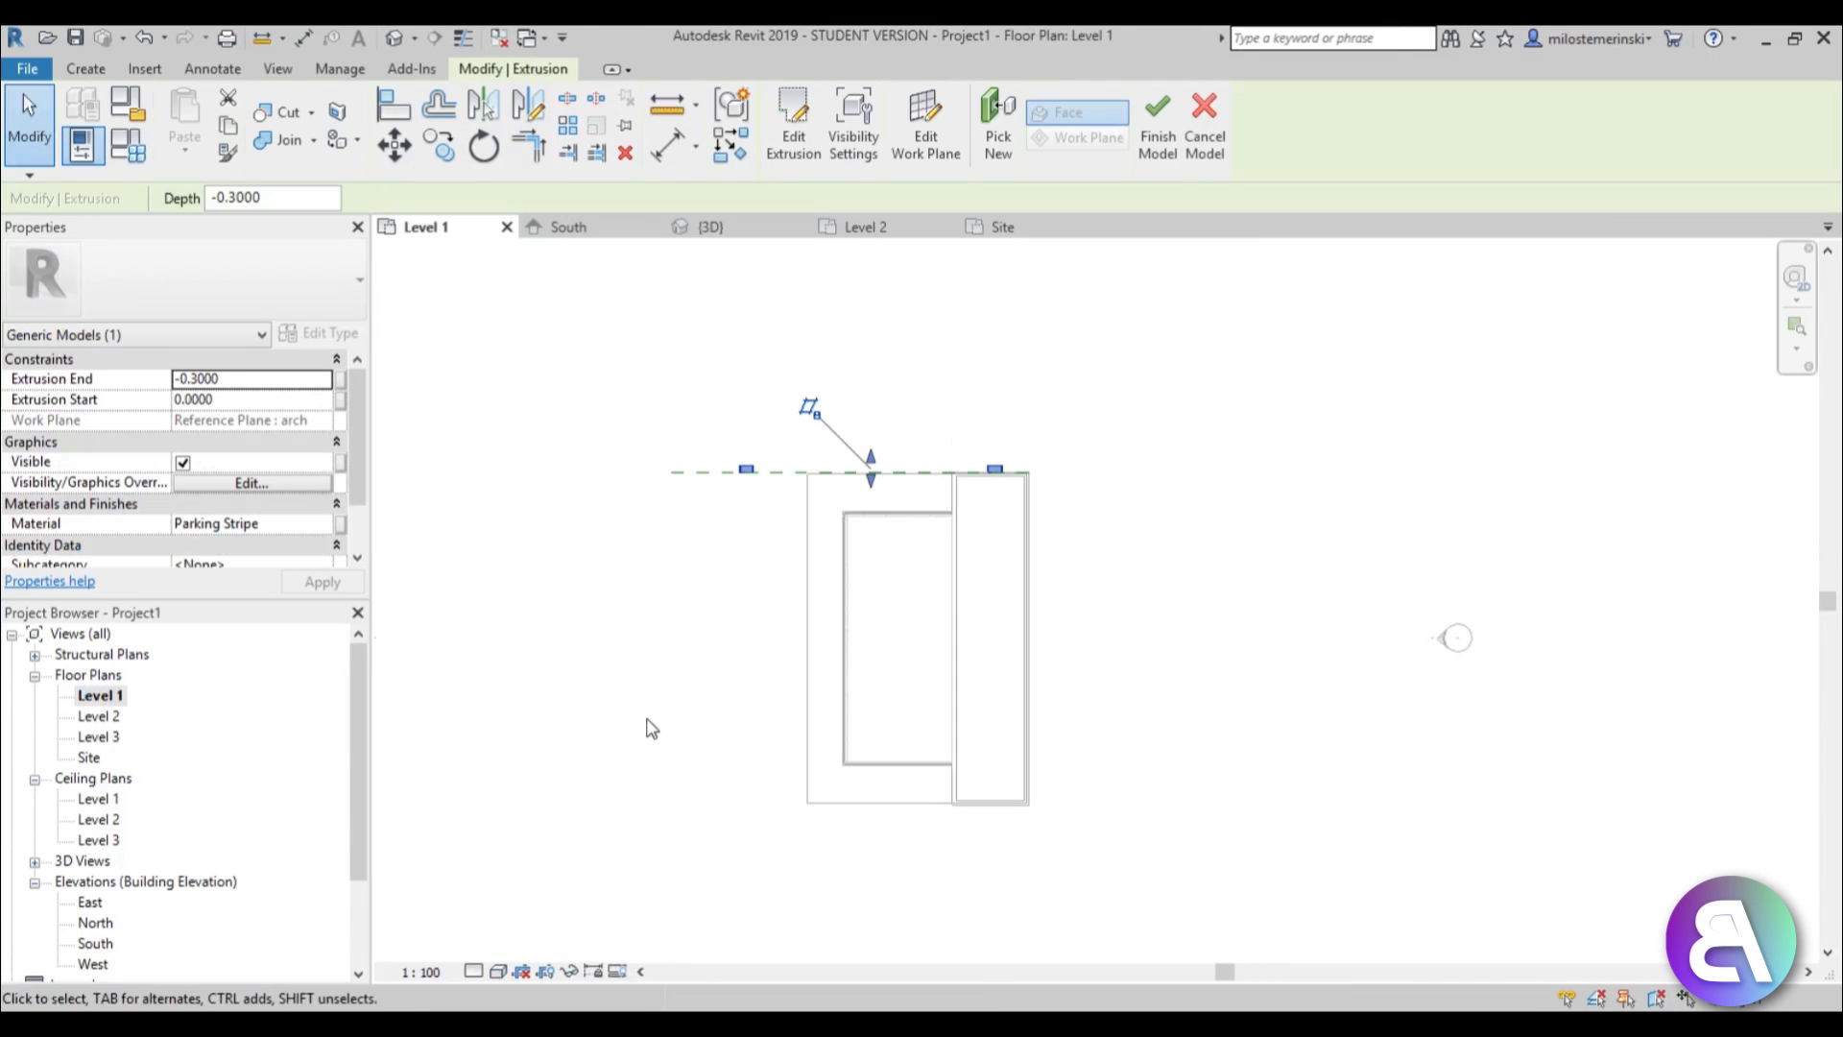
key("d")
key("m")
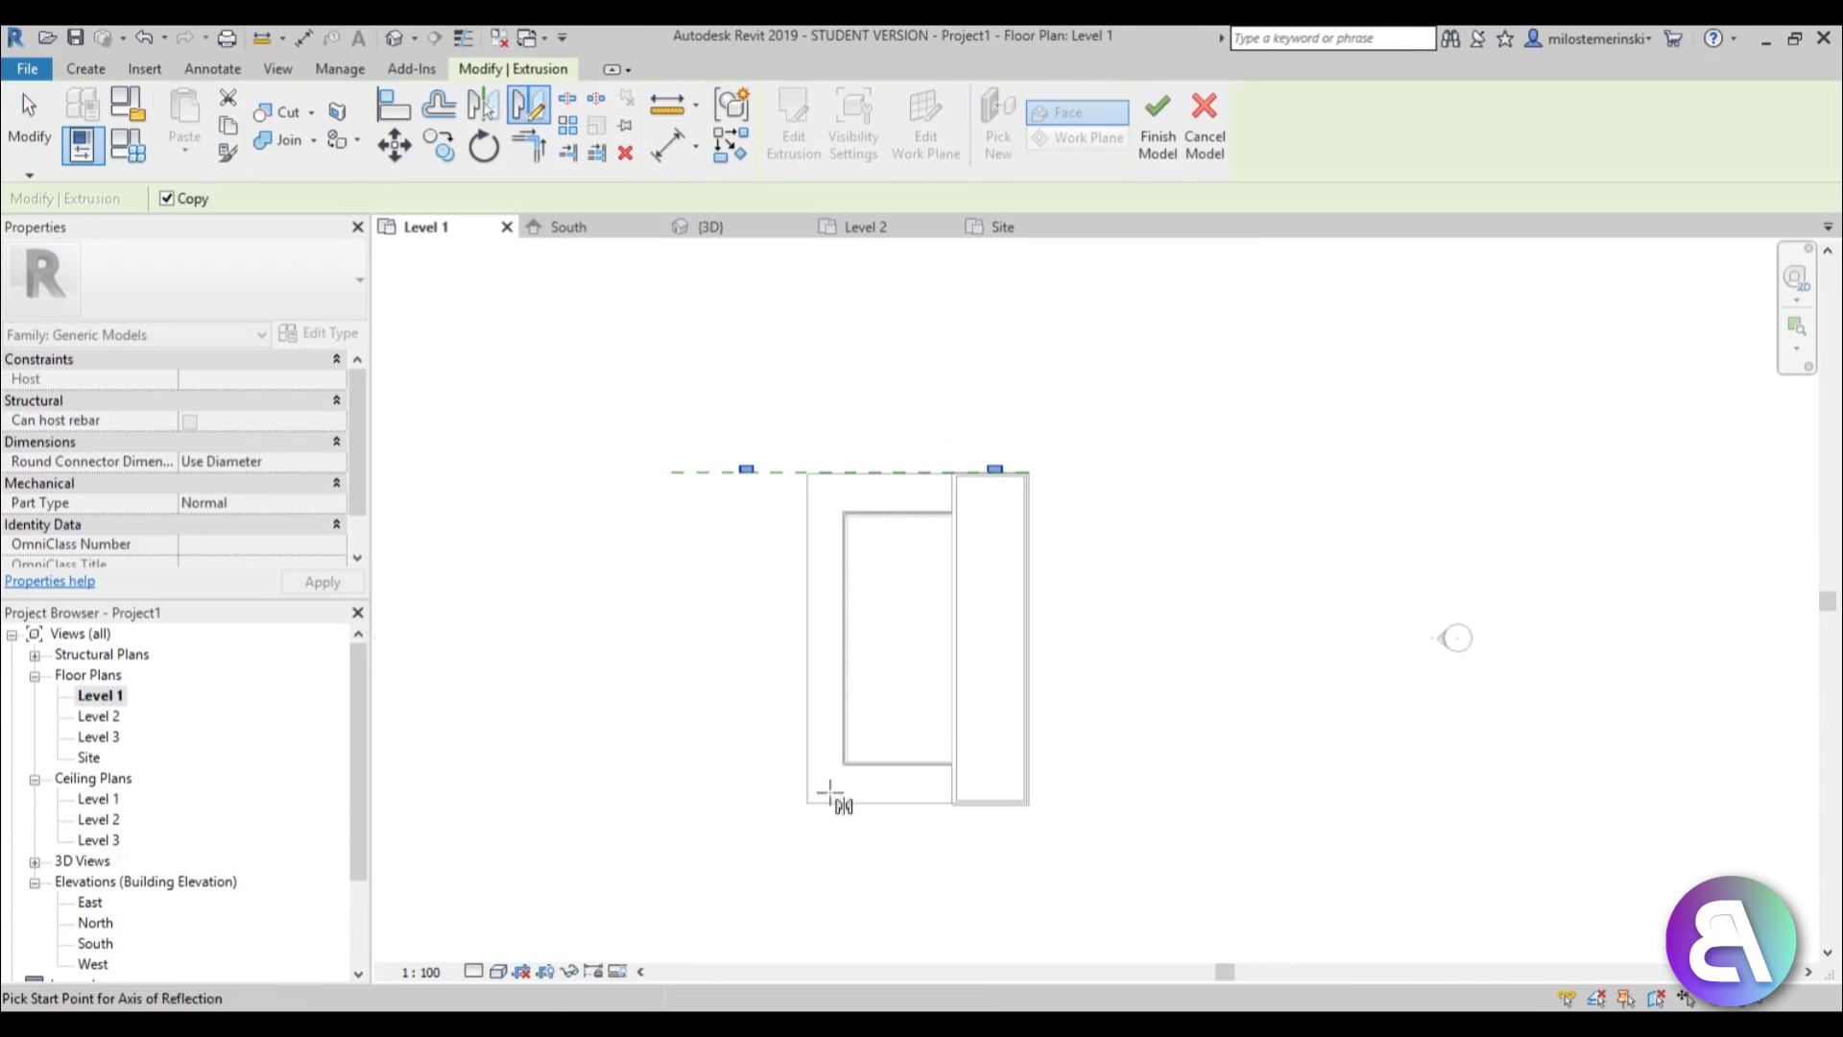
left_click(1027, 638)
left_click(596, 637)
key("Escape")
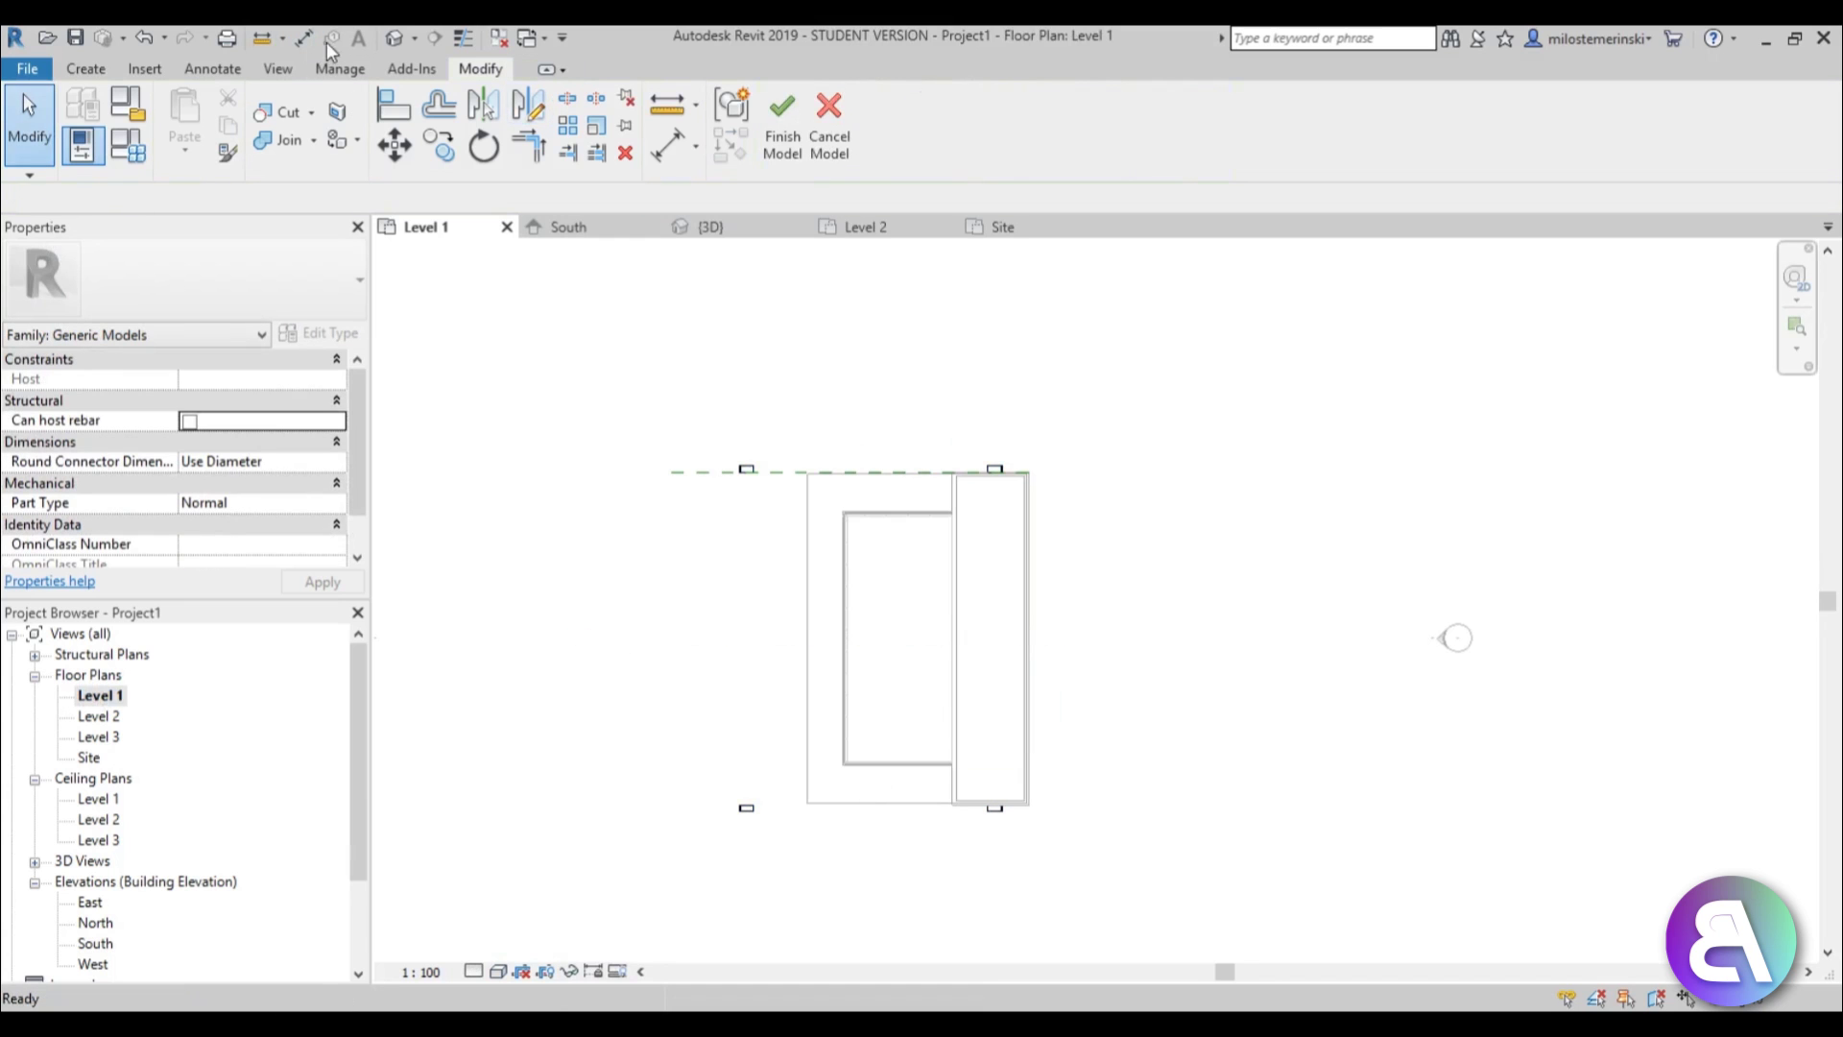
Return to the 3D view, check both arches from the front corner and finish the in-place model.
left_click(397, 40)
middle_click_drag(992, 679, 672, 562, "shift")
left_click(783, 125)
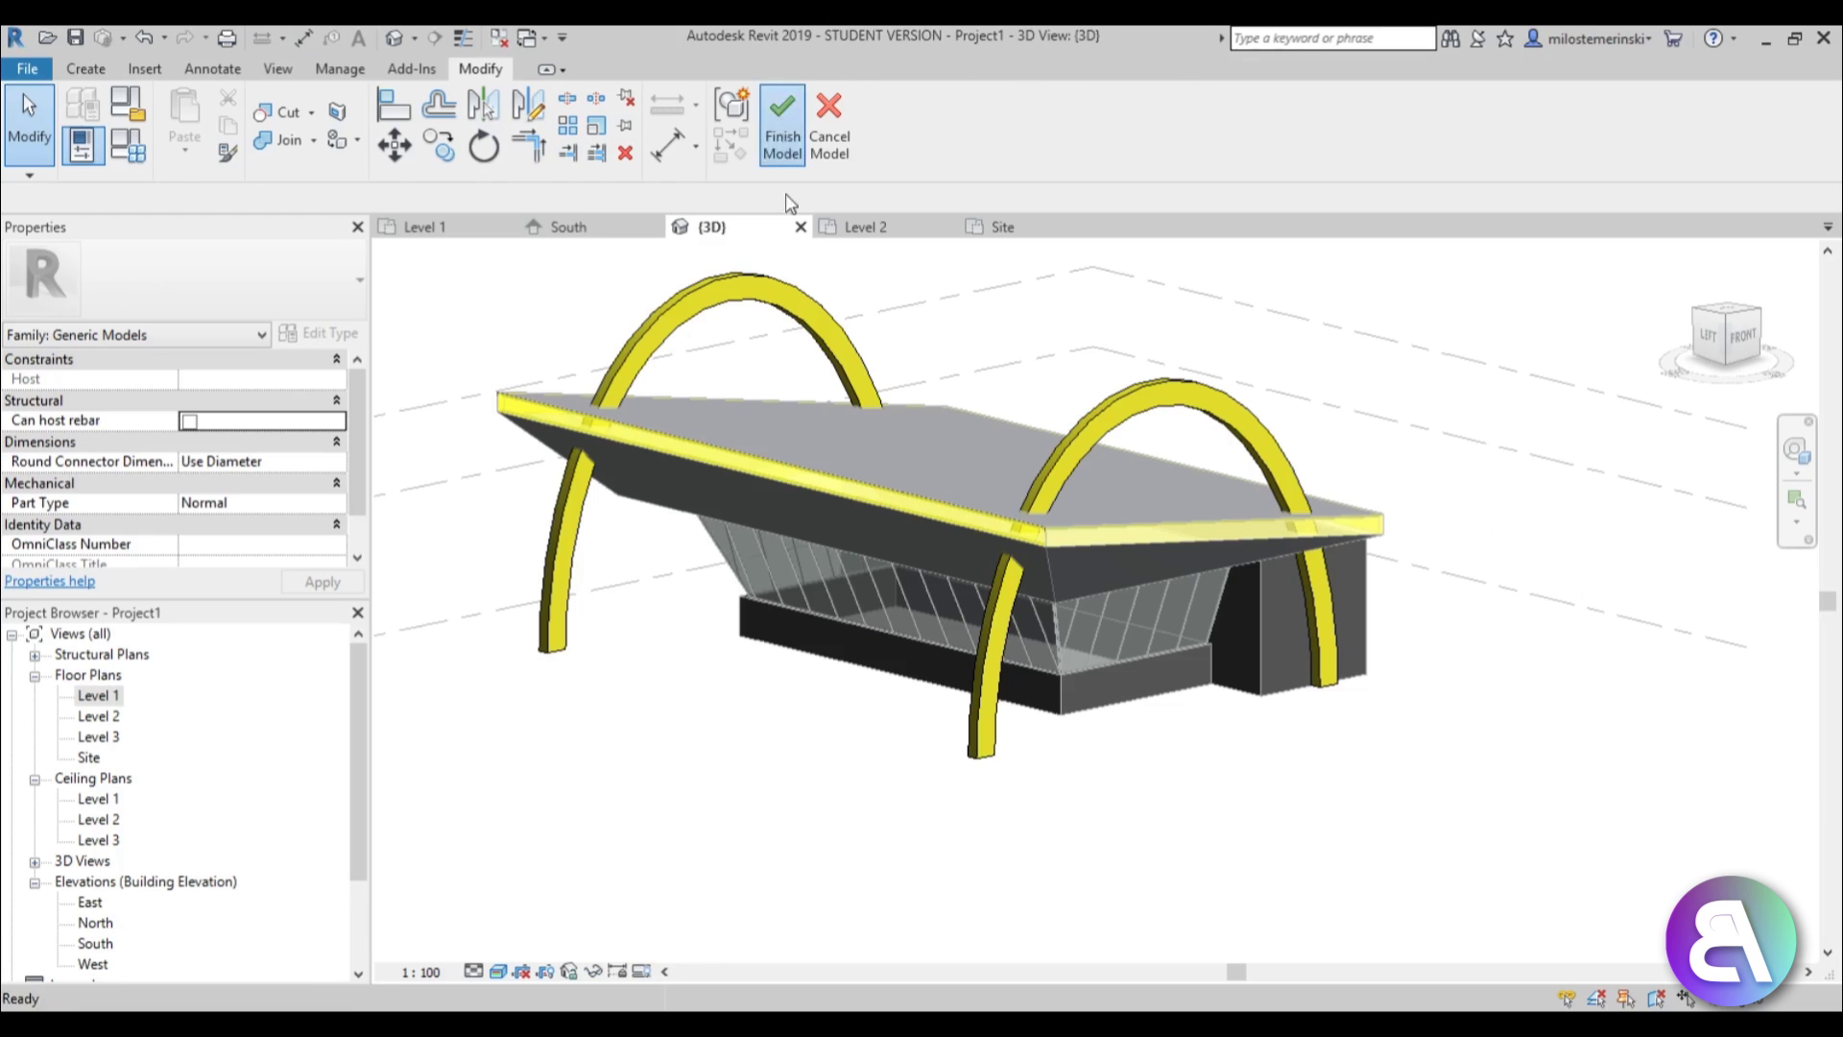
Reopen the arches for in-place editing and start a new extrusion with the near arch's front face as its work plane.
middle_click_drag(740, 658, 715, 724, "shift")
scroll(961, 555, "up", 5)
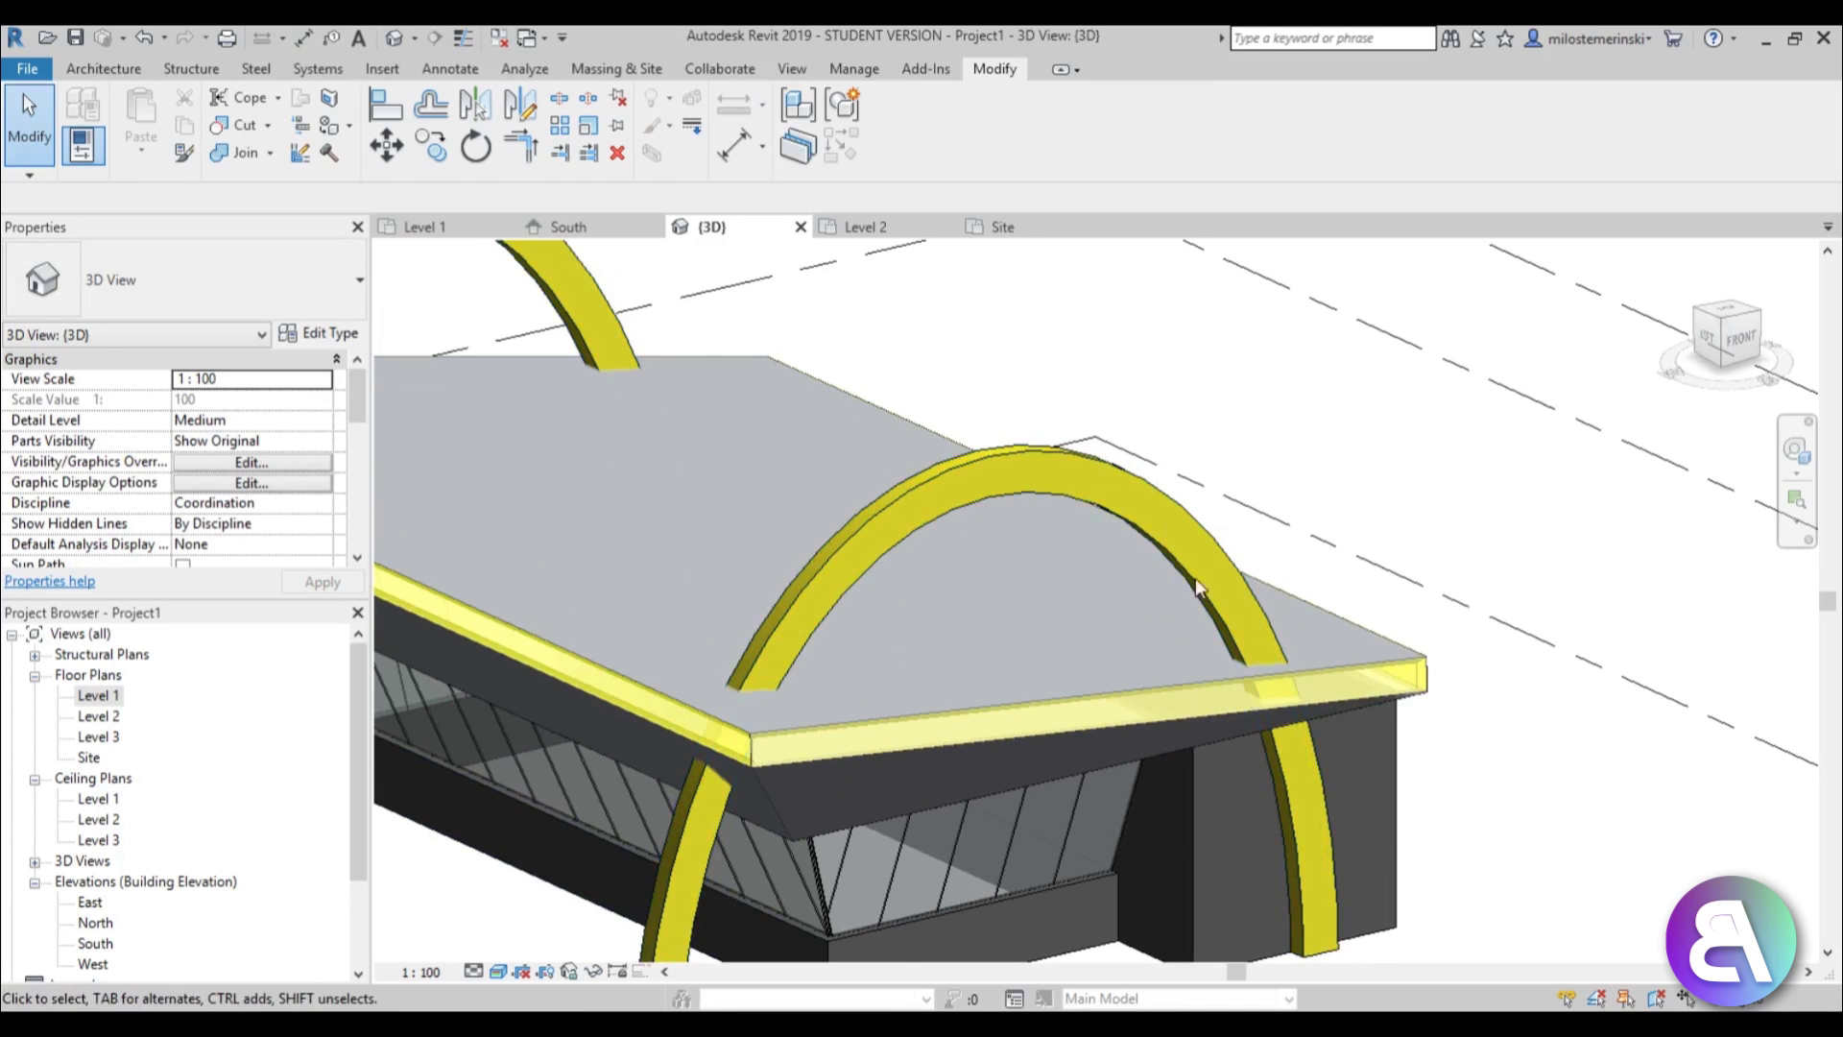
left_click(625, 303)
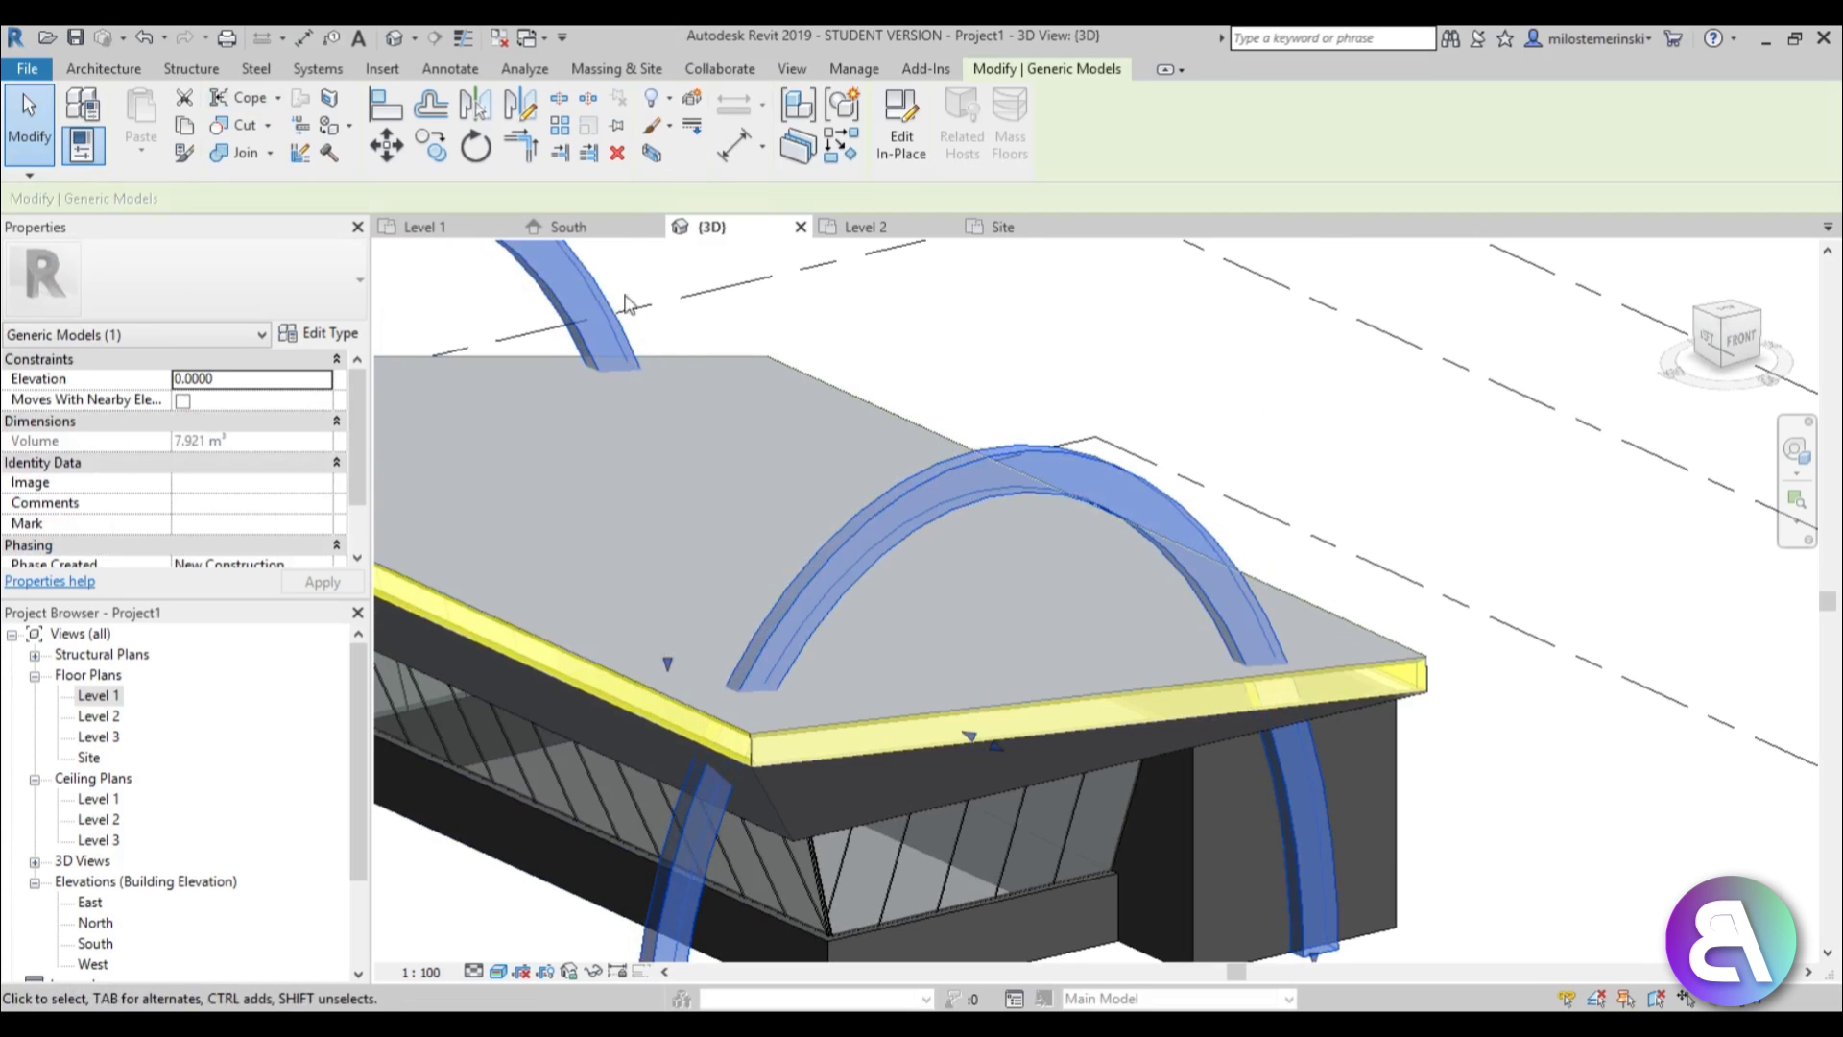
left_click(901, 130)
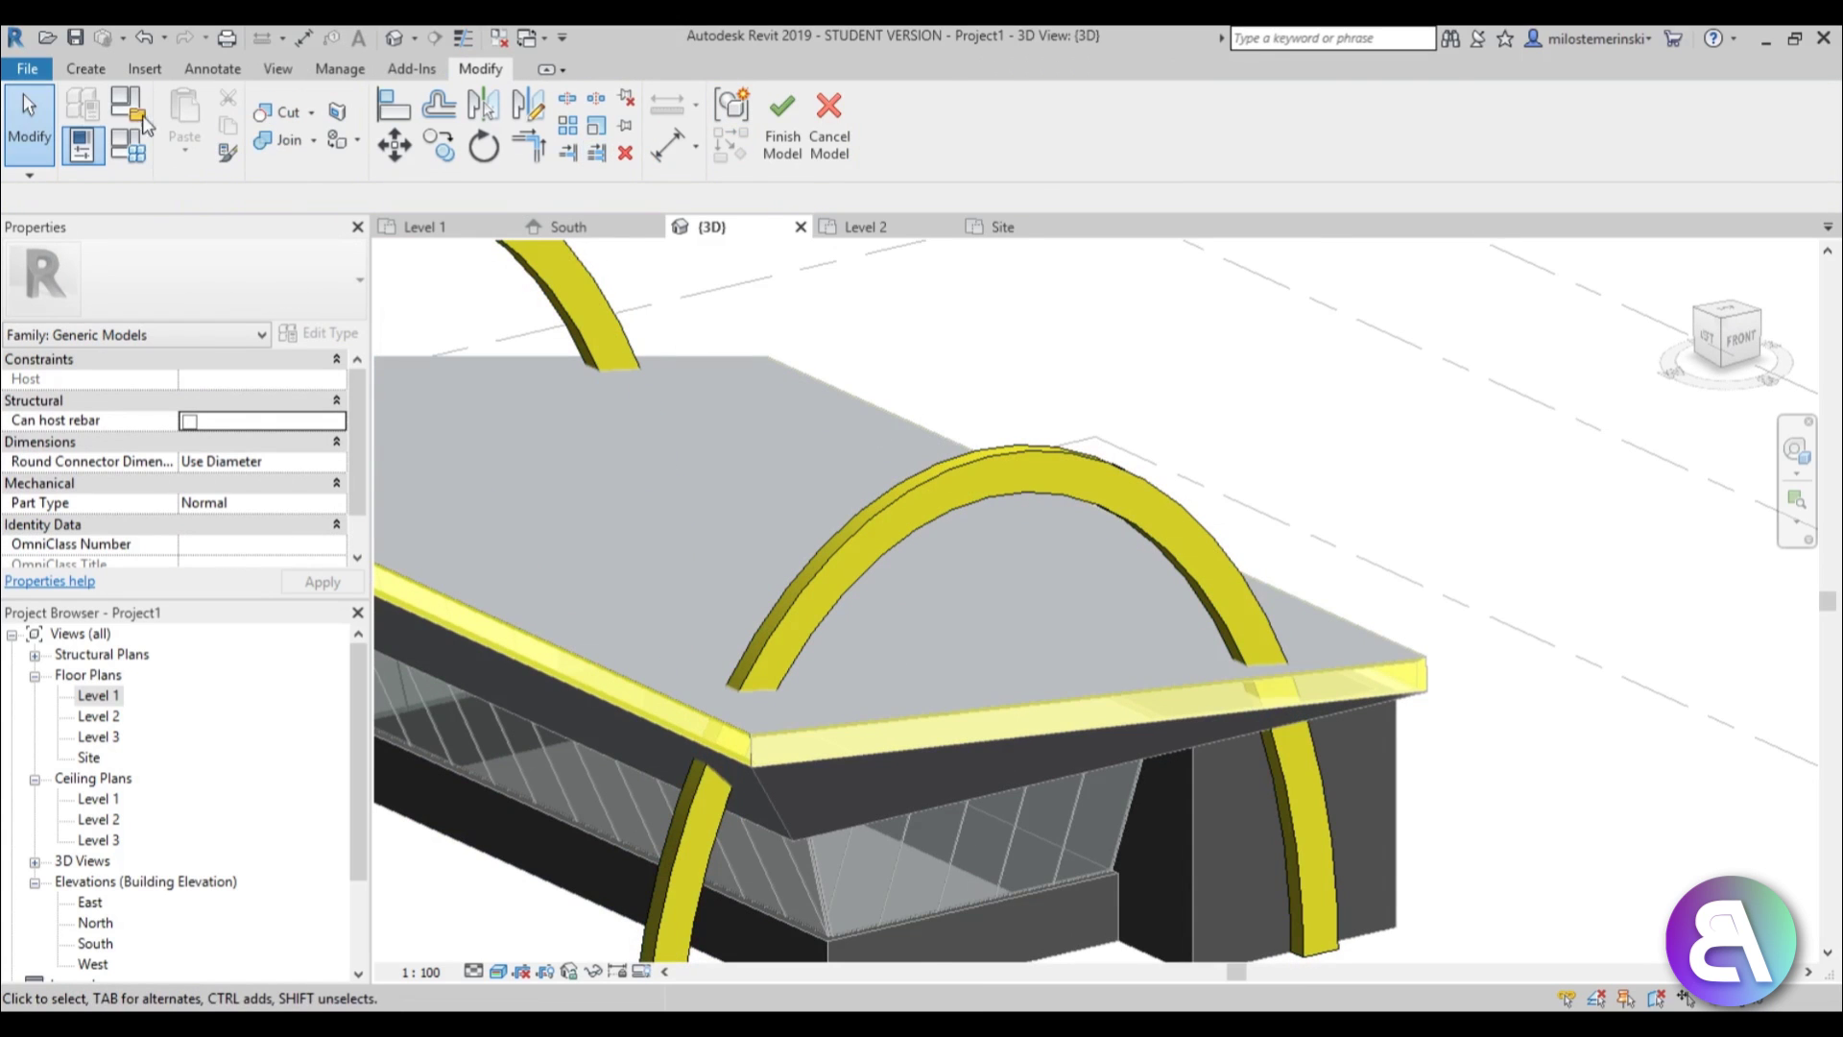
left_click(99, 75)
left_click(186, 112)
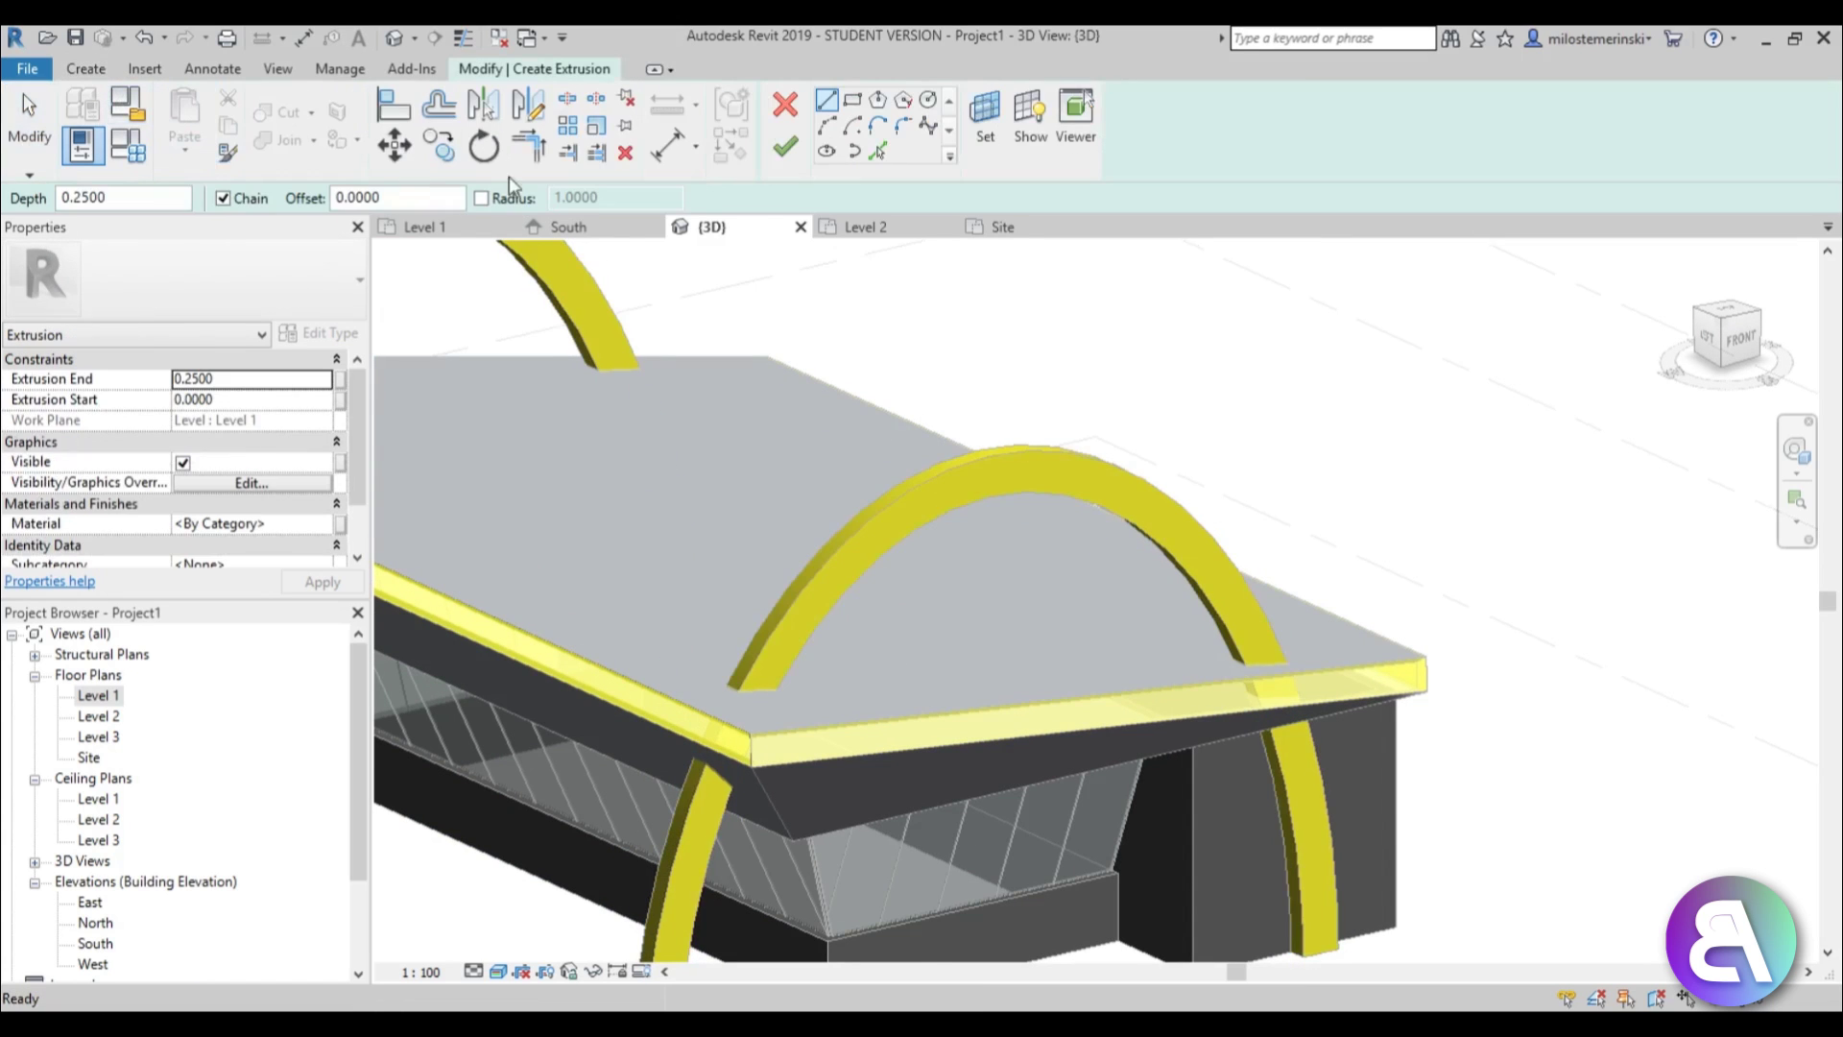
left_click(978, 139)
left_click(878, 681)
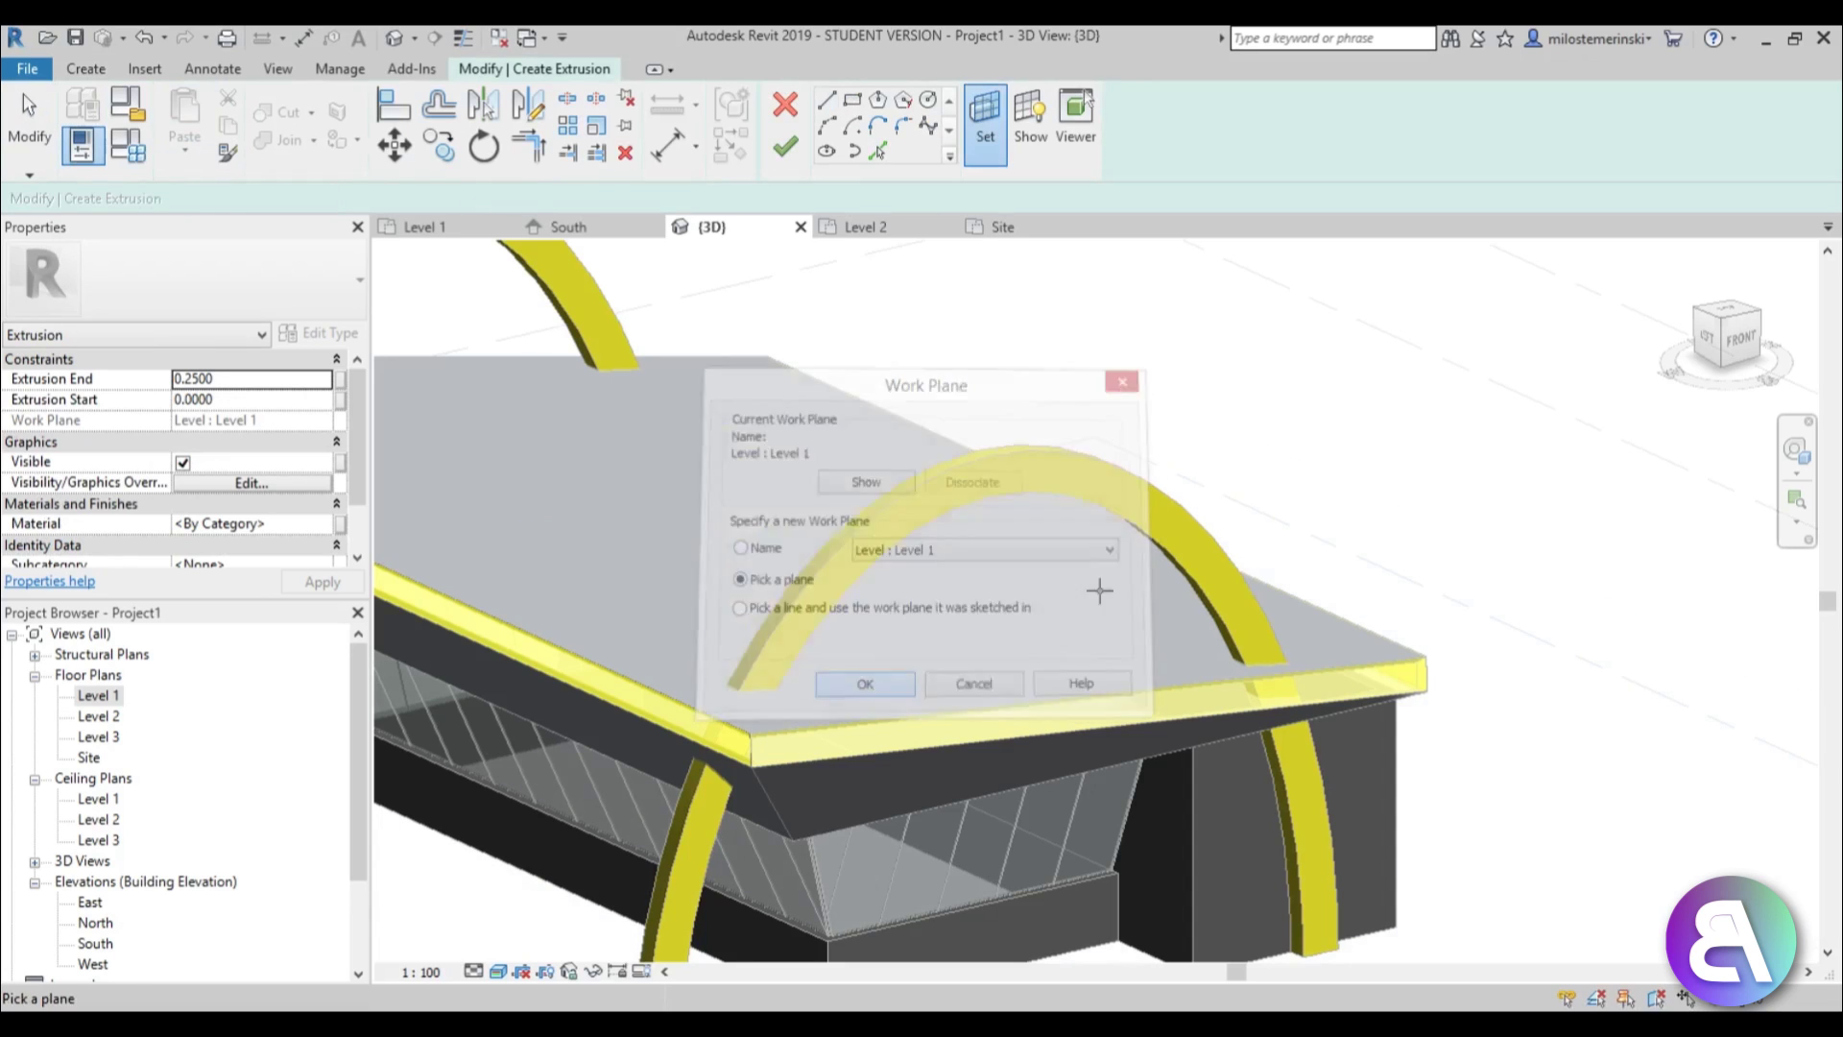
left_click(1094, 521)
Pick the near arch's outer and inner edges as sketch lines with a 0.1 m inward offset.
left_click(877, 151)
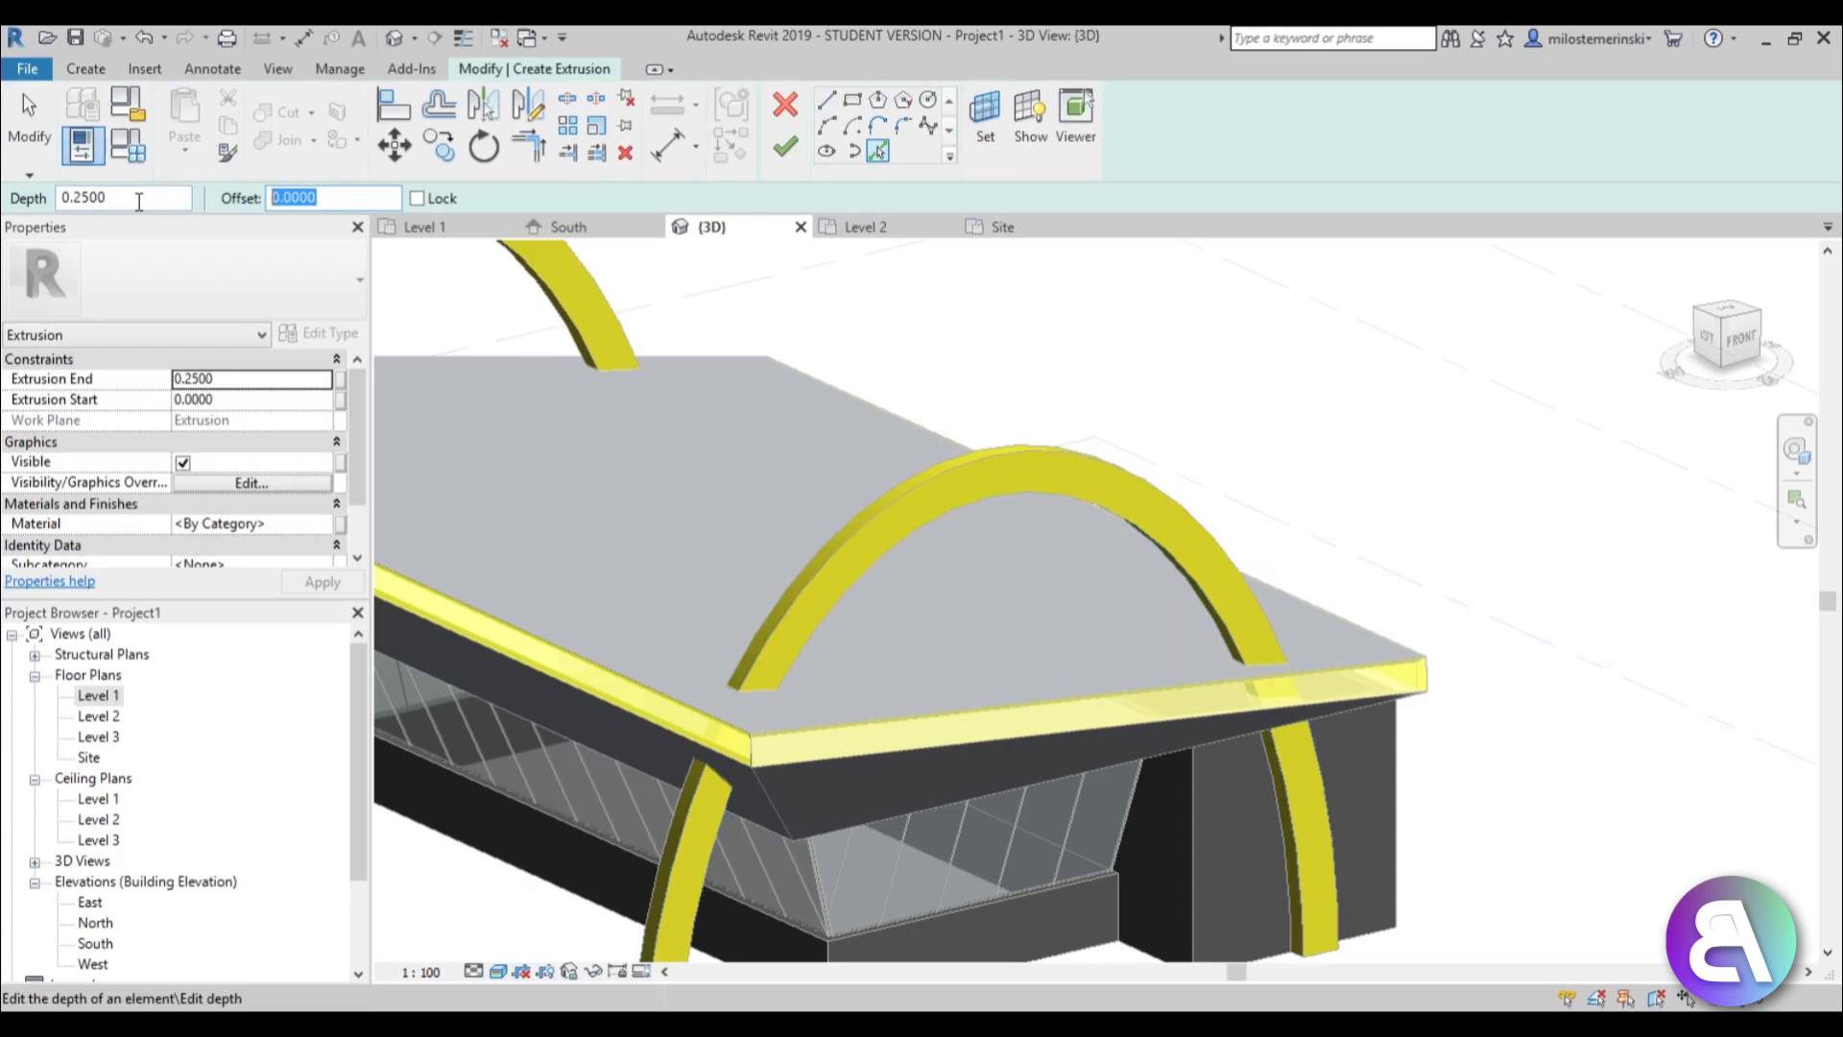
left_click(946, 504)
left_click(922, 488)
scroll(827, 666, "up", 3)
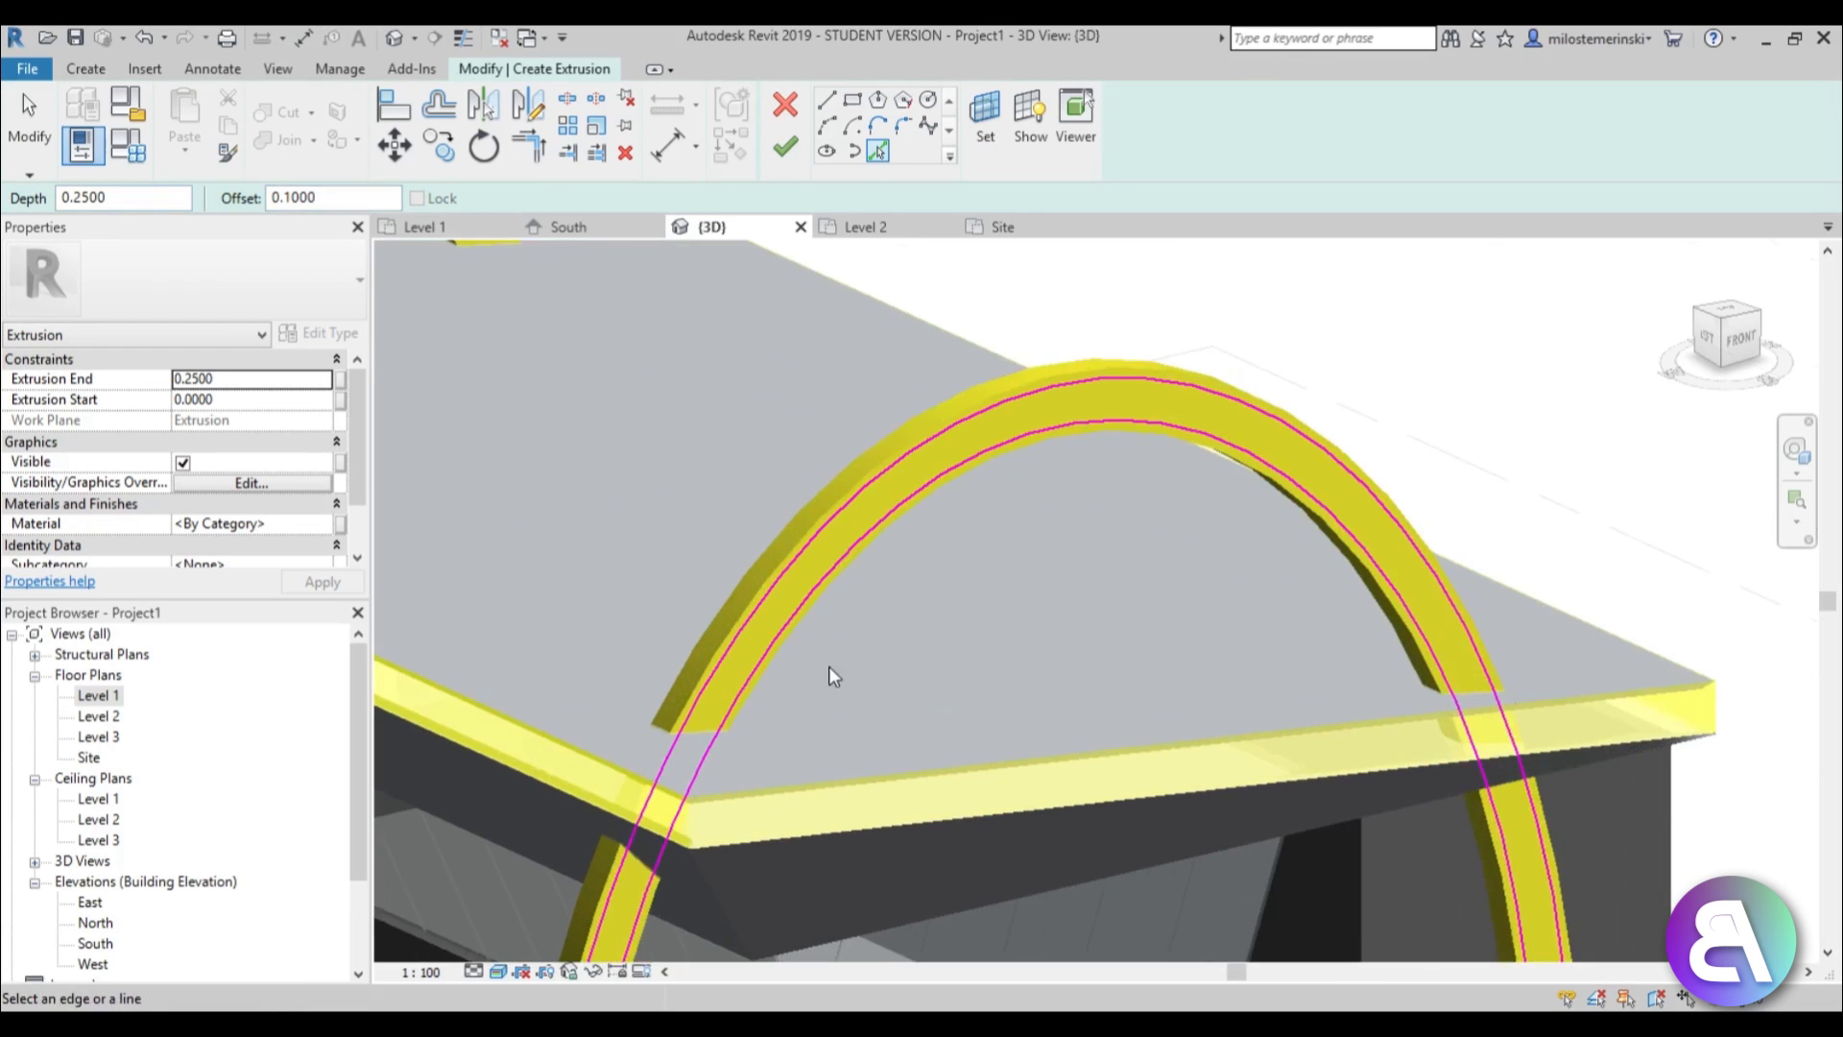
Pick the roof's top front edge as a sketch line crossing both legs of the arch, with a 0.1 m offset.
left_click(827, 100)
scroll(657, 704, "up", 3)
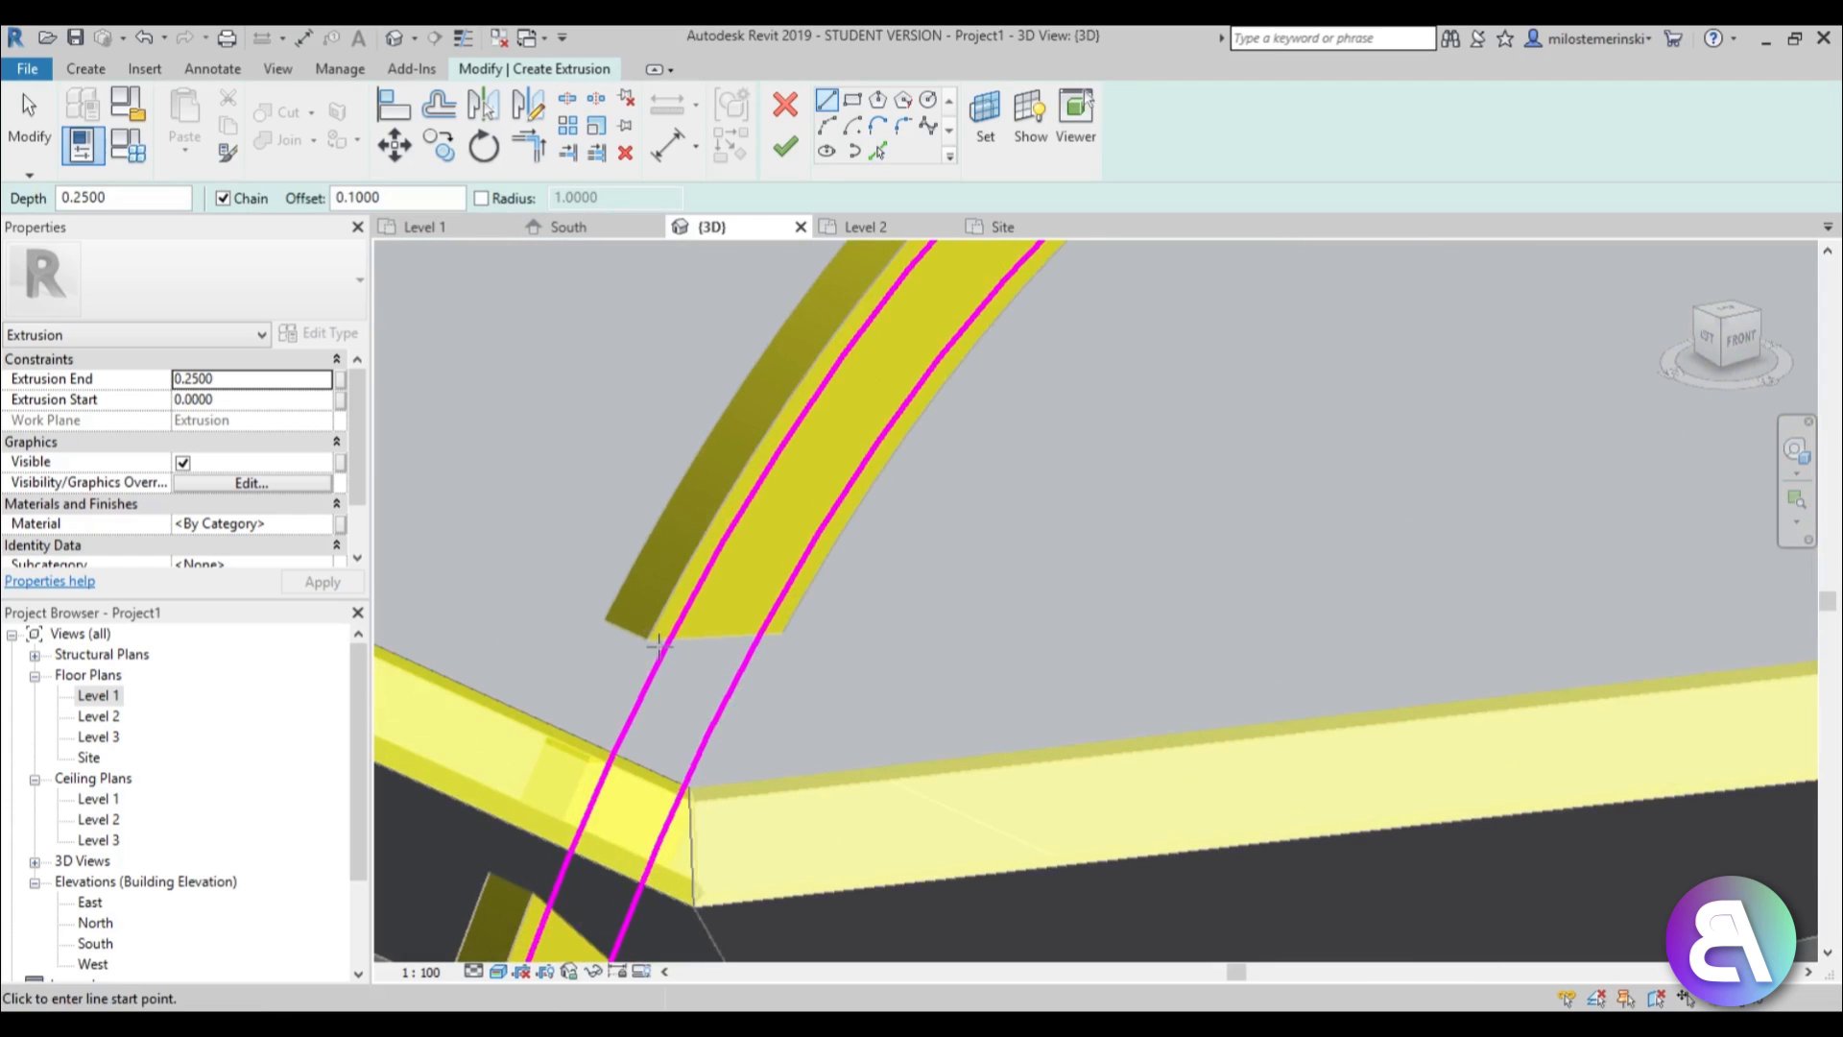
left_click(875, 152)
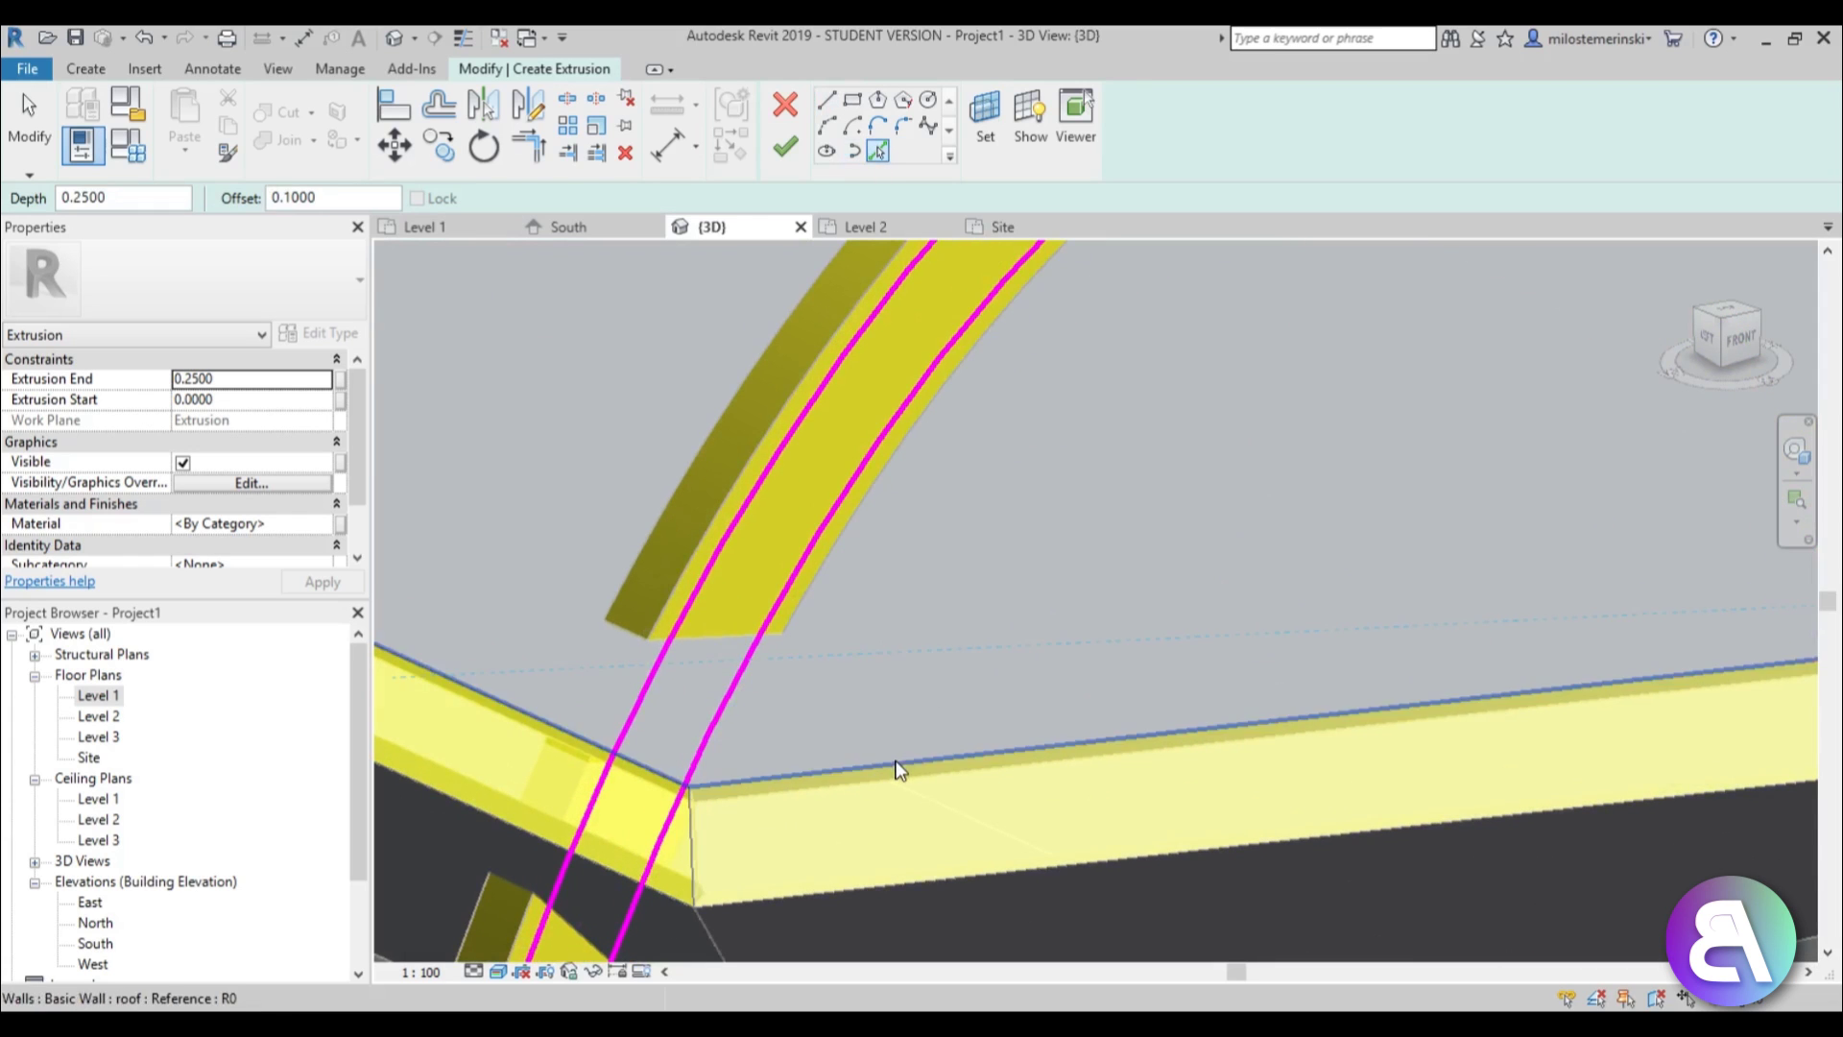
left_click(900, 768)
scroll(735, 678, "down", 3)
scroll(735, 677, "down", 3)
key("Escape")
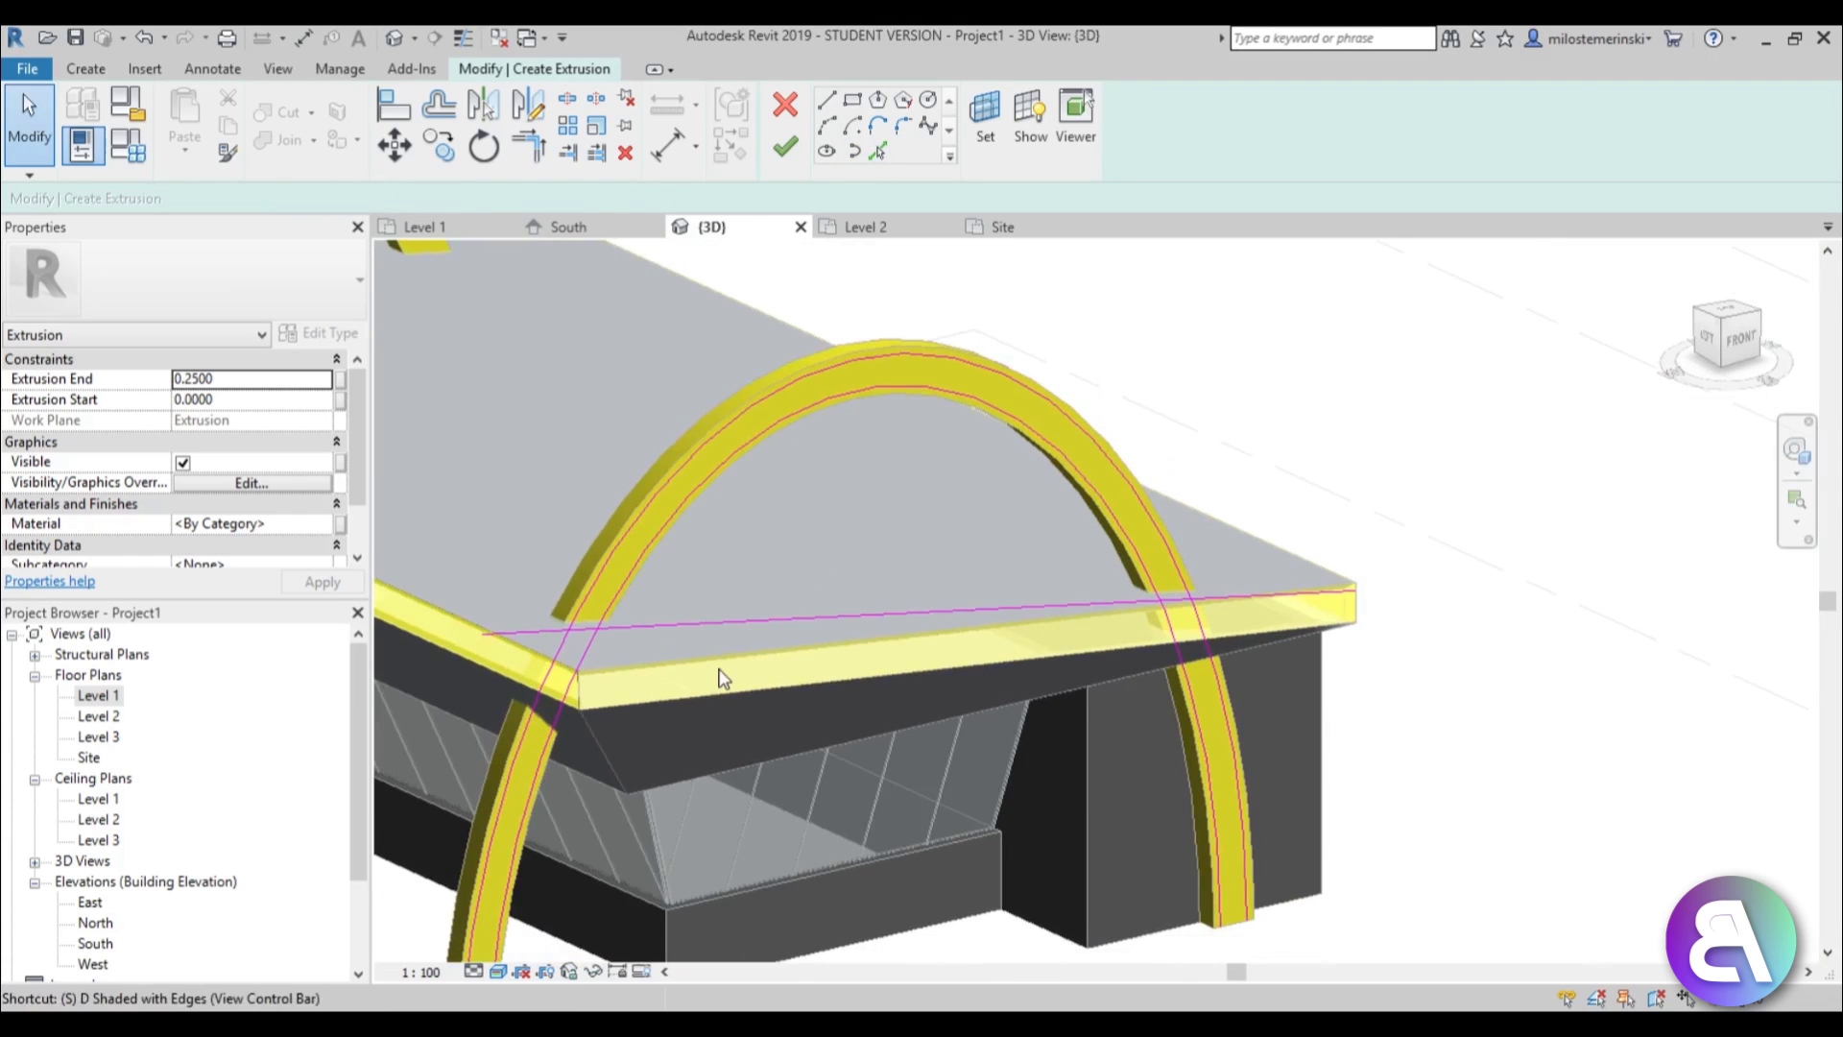
key("t")
key("r")
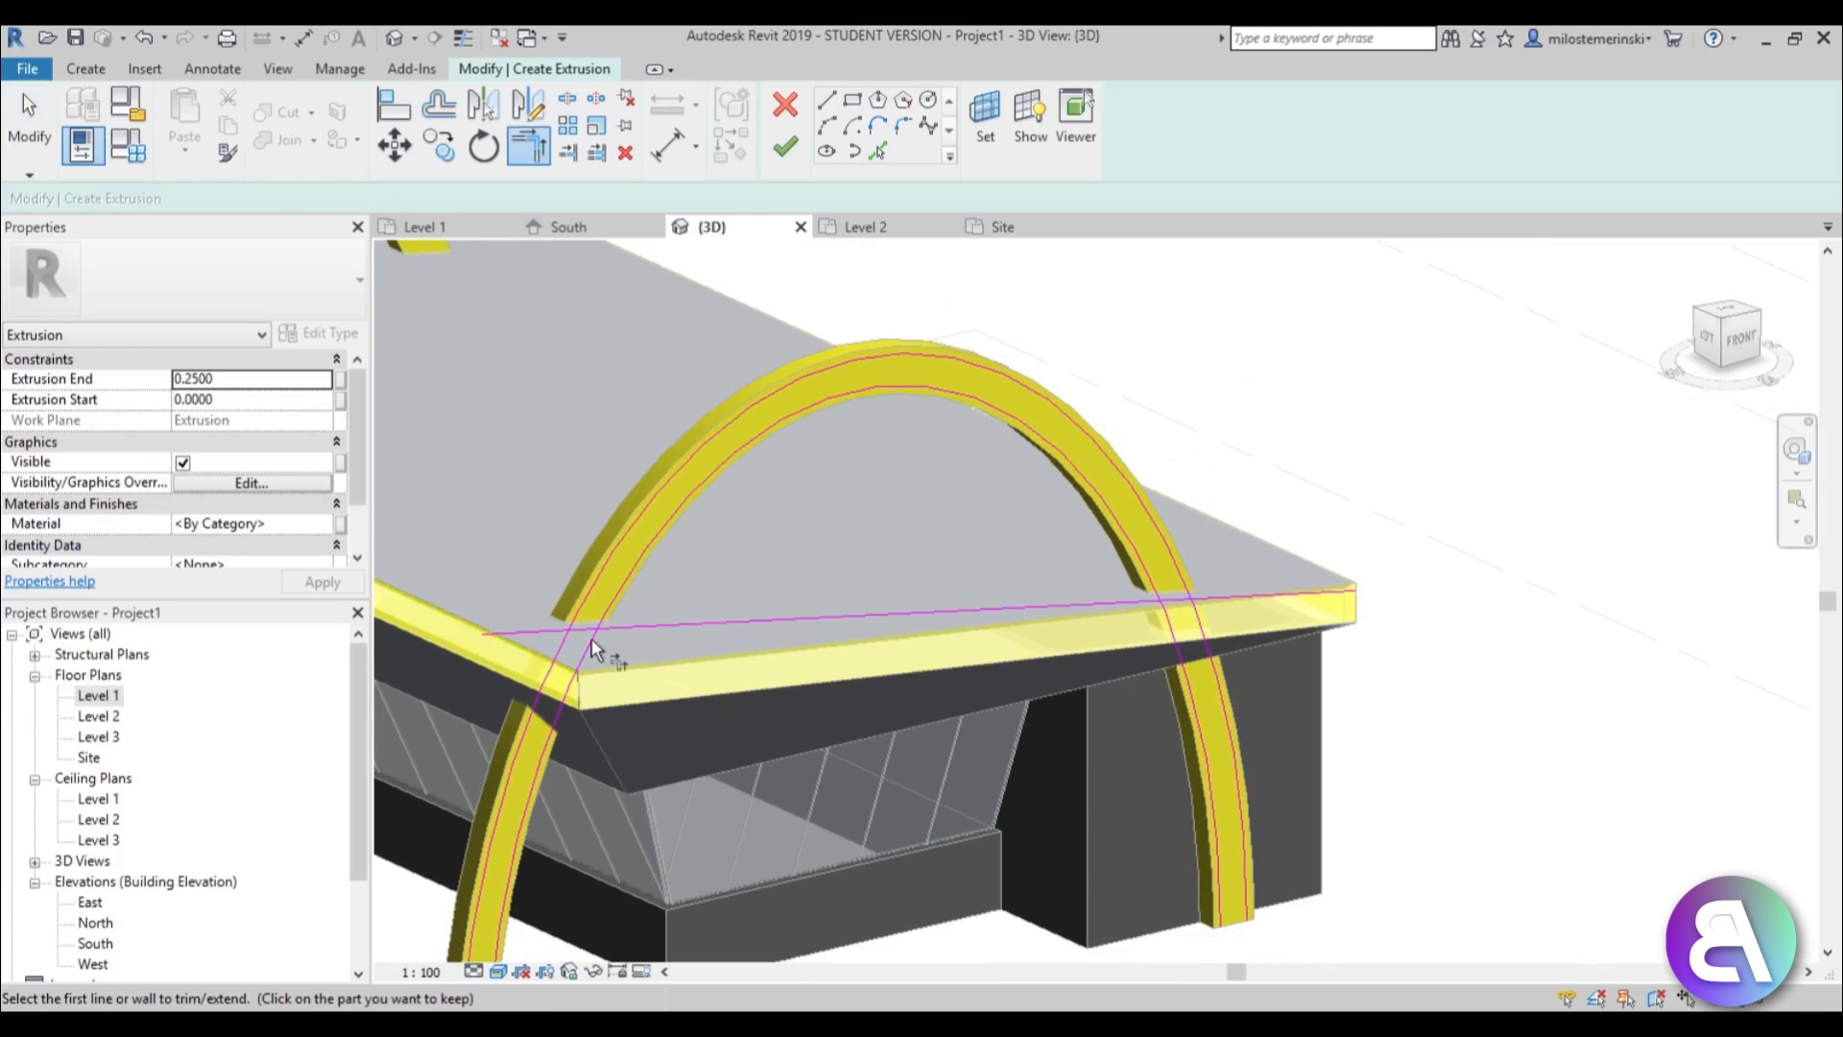
scroll(591, 637, "up", 3)
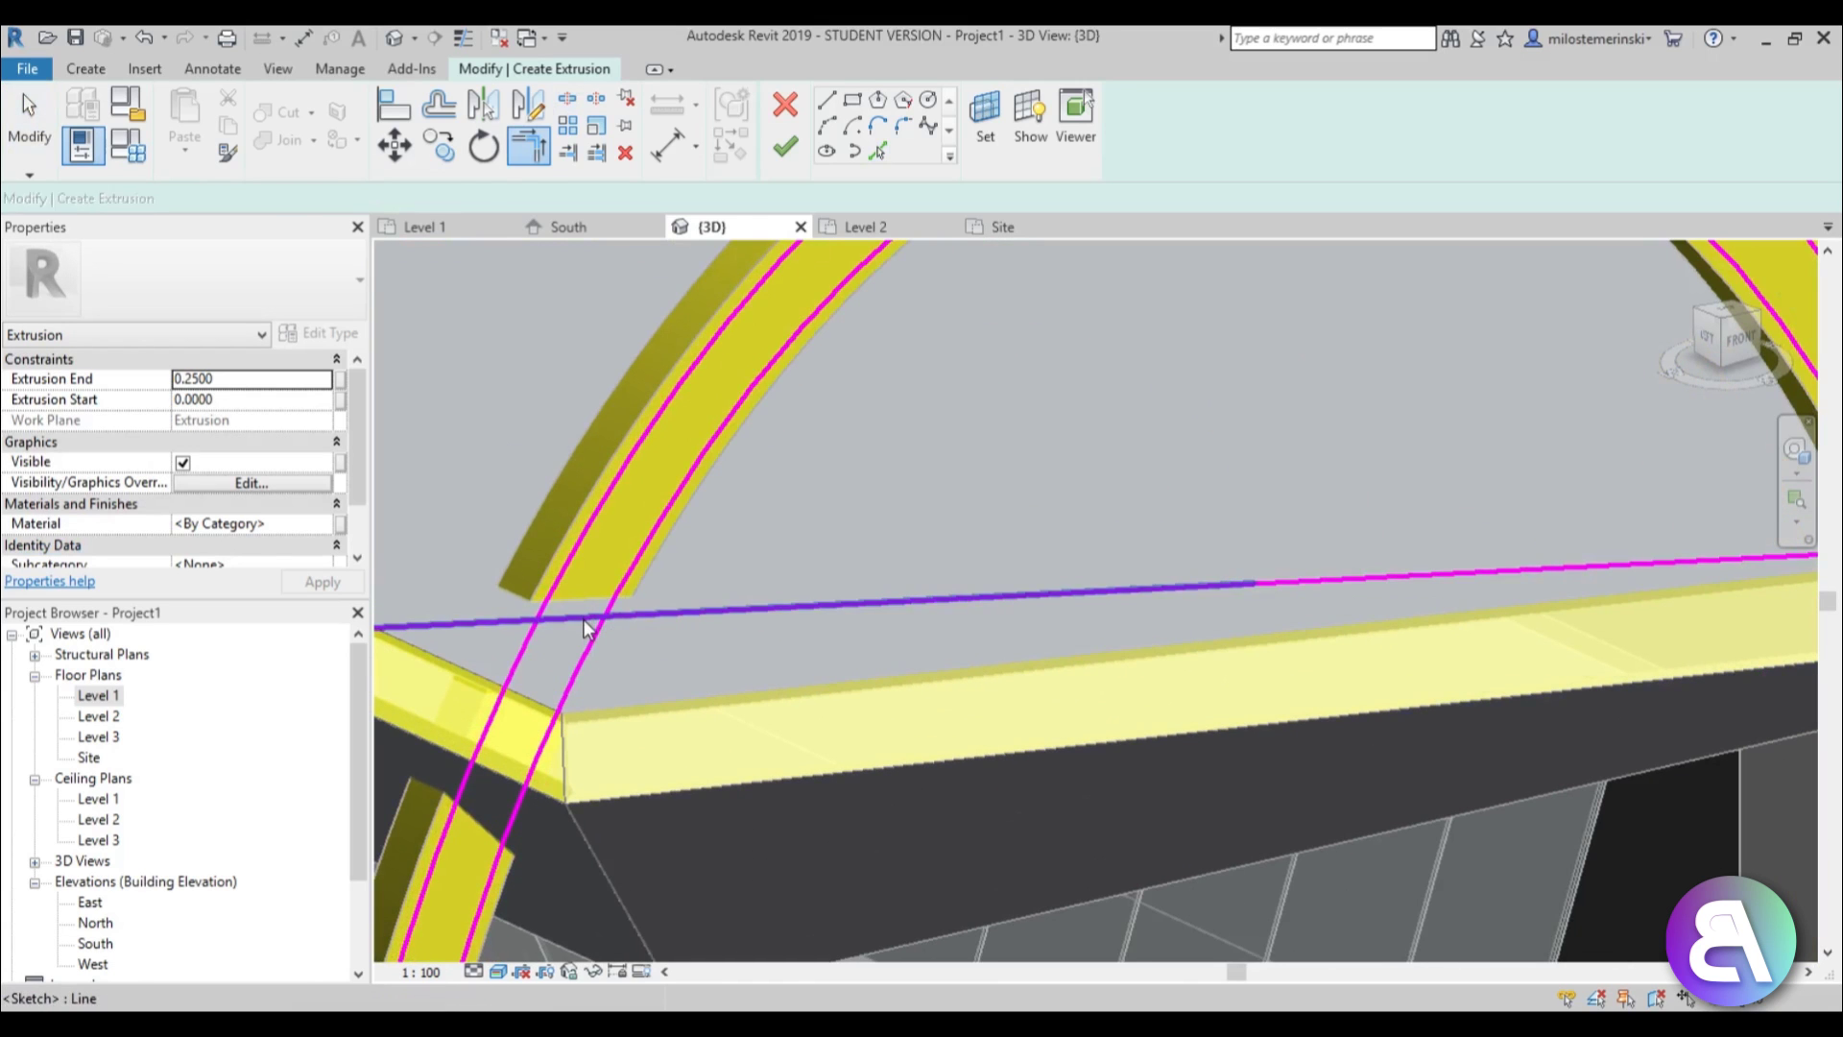
key("Escape")
scroll(584, 619, "down", 3)
Delete the two offset arch curves from the extrusion sketch, keeping only the roof line.
left_click(605, 597)
scroll(608, 652, "down", 3)
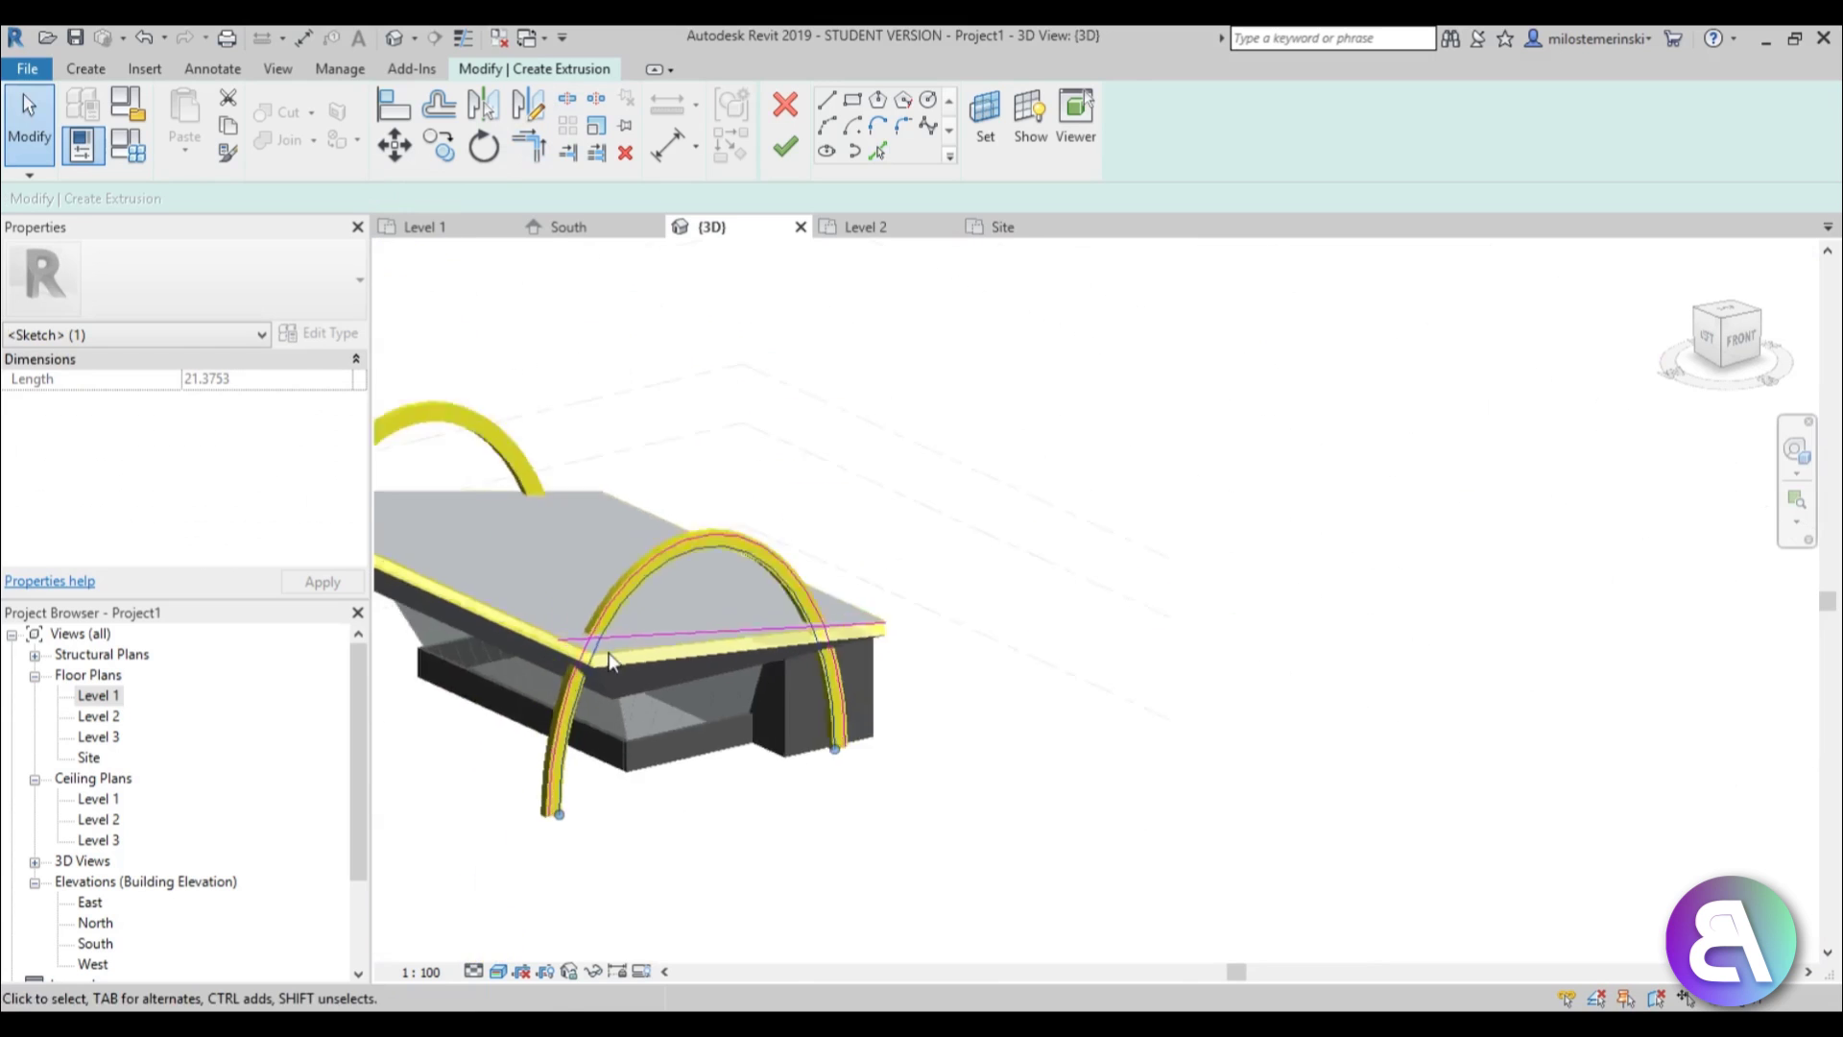
scroll(609, 652, "up", 3)
scroll(638, 569, "up", 2)
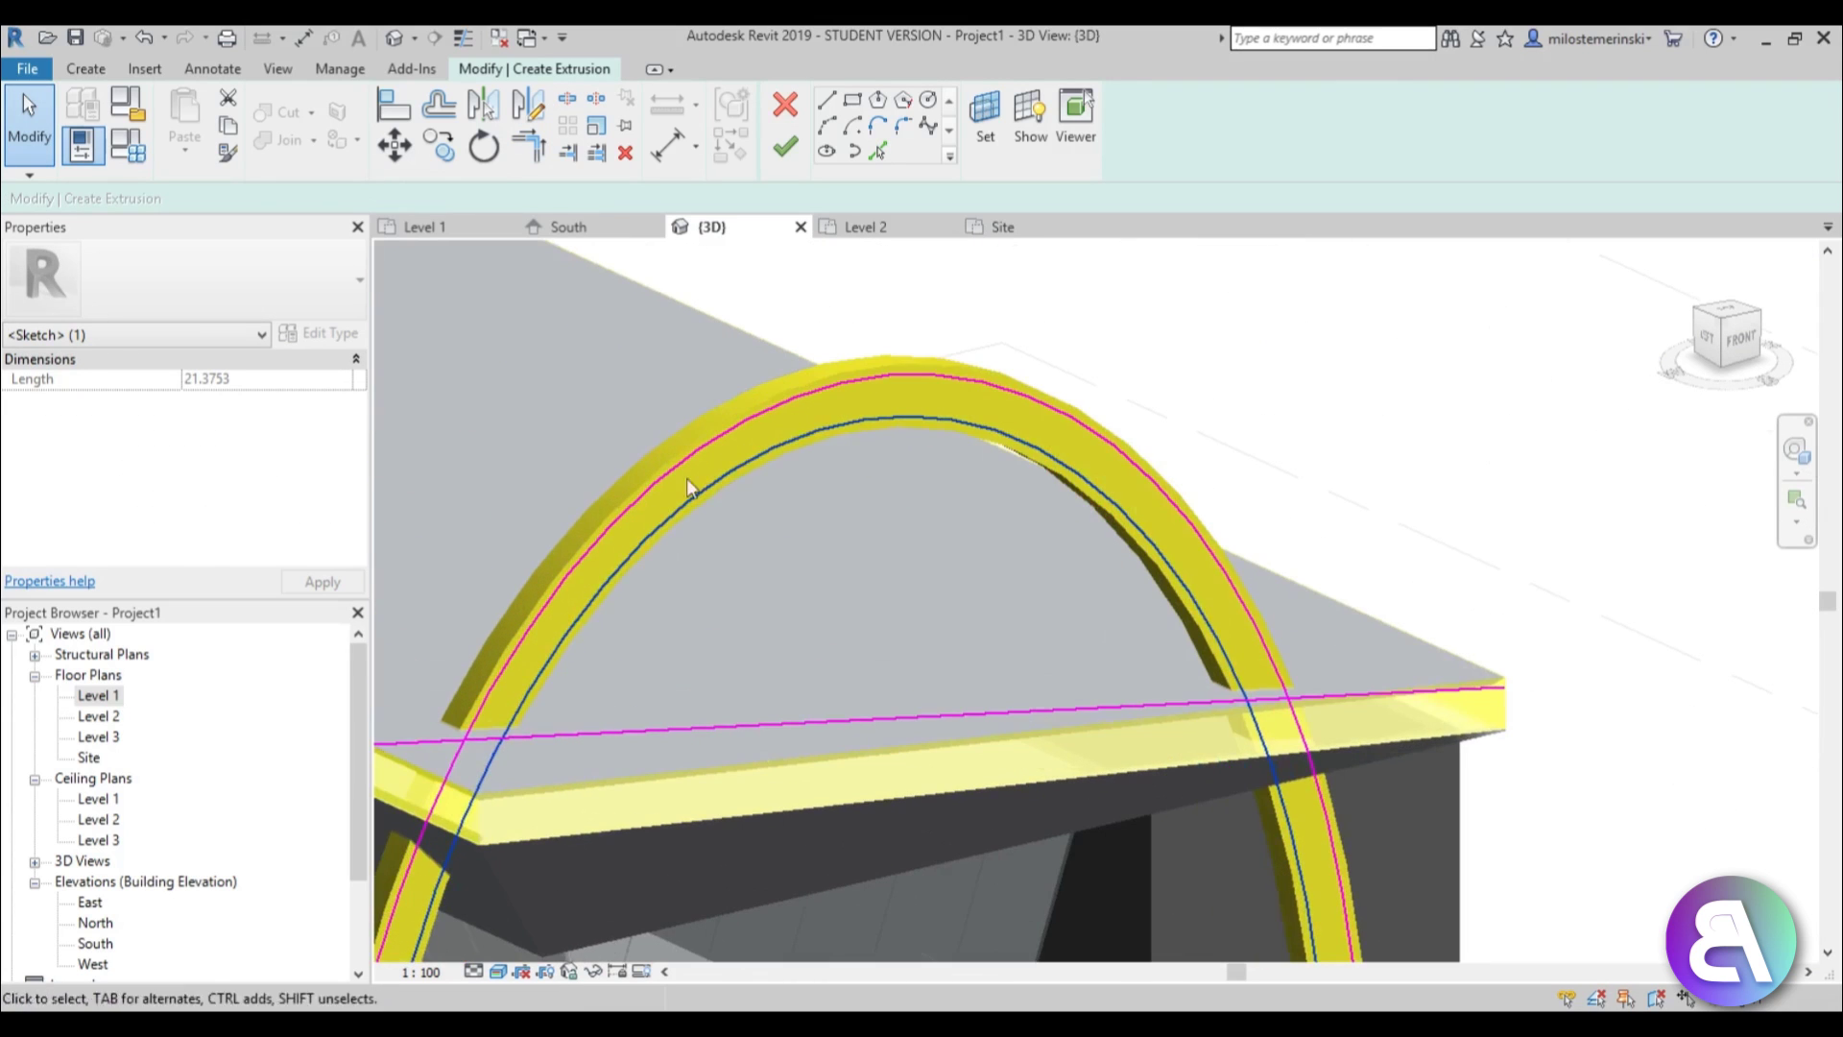
key("Escape")
left_click_drag(901, 526, 874, 267)
key("Delete")
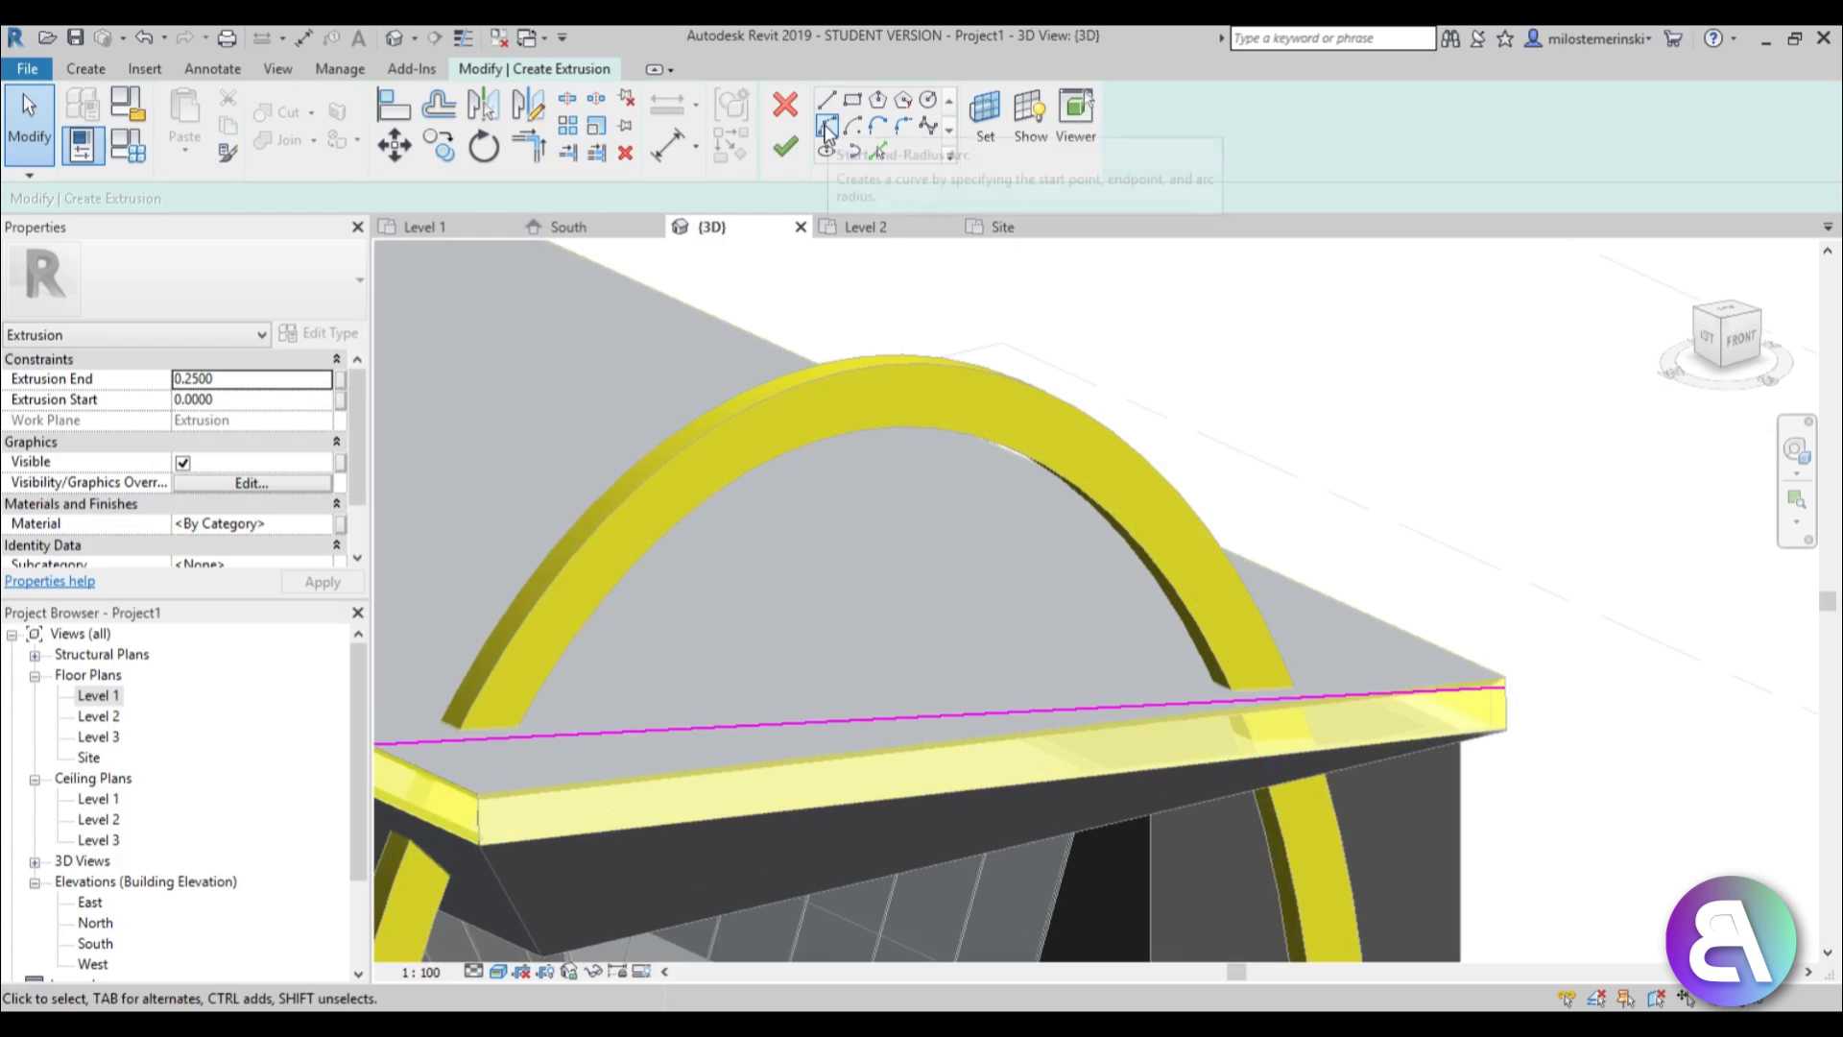
Draw a start-end-radius arc of about 4.7 m radius between the roof line's two arch crossings, following the arch's inner edge.
left_click(826, 125)
left_click(499, 739)
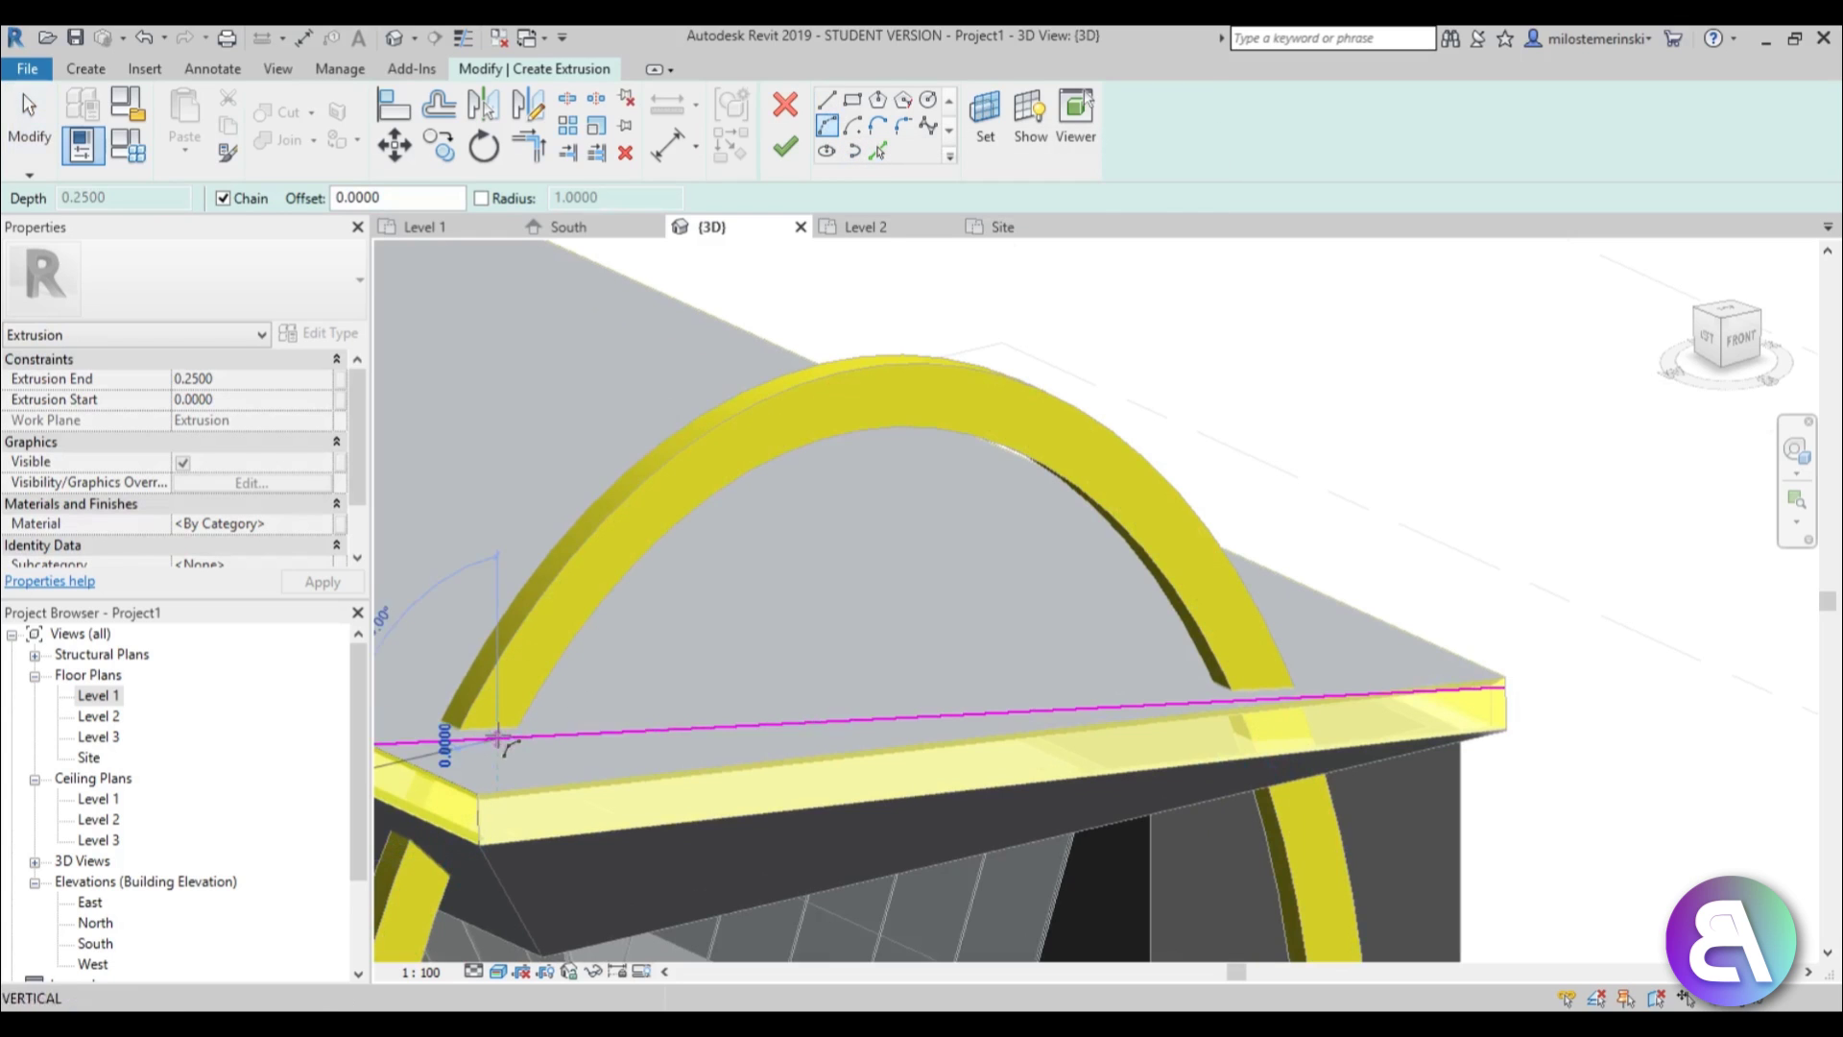
left_click(1252, 700)
left_click(888, 427)
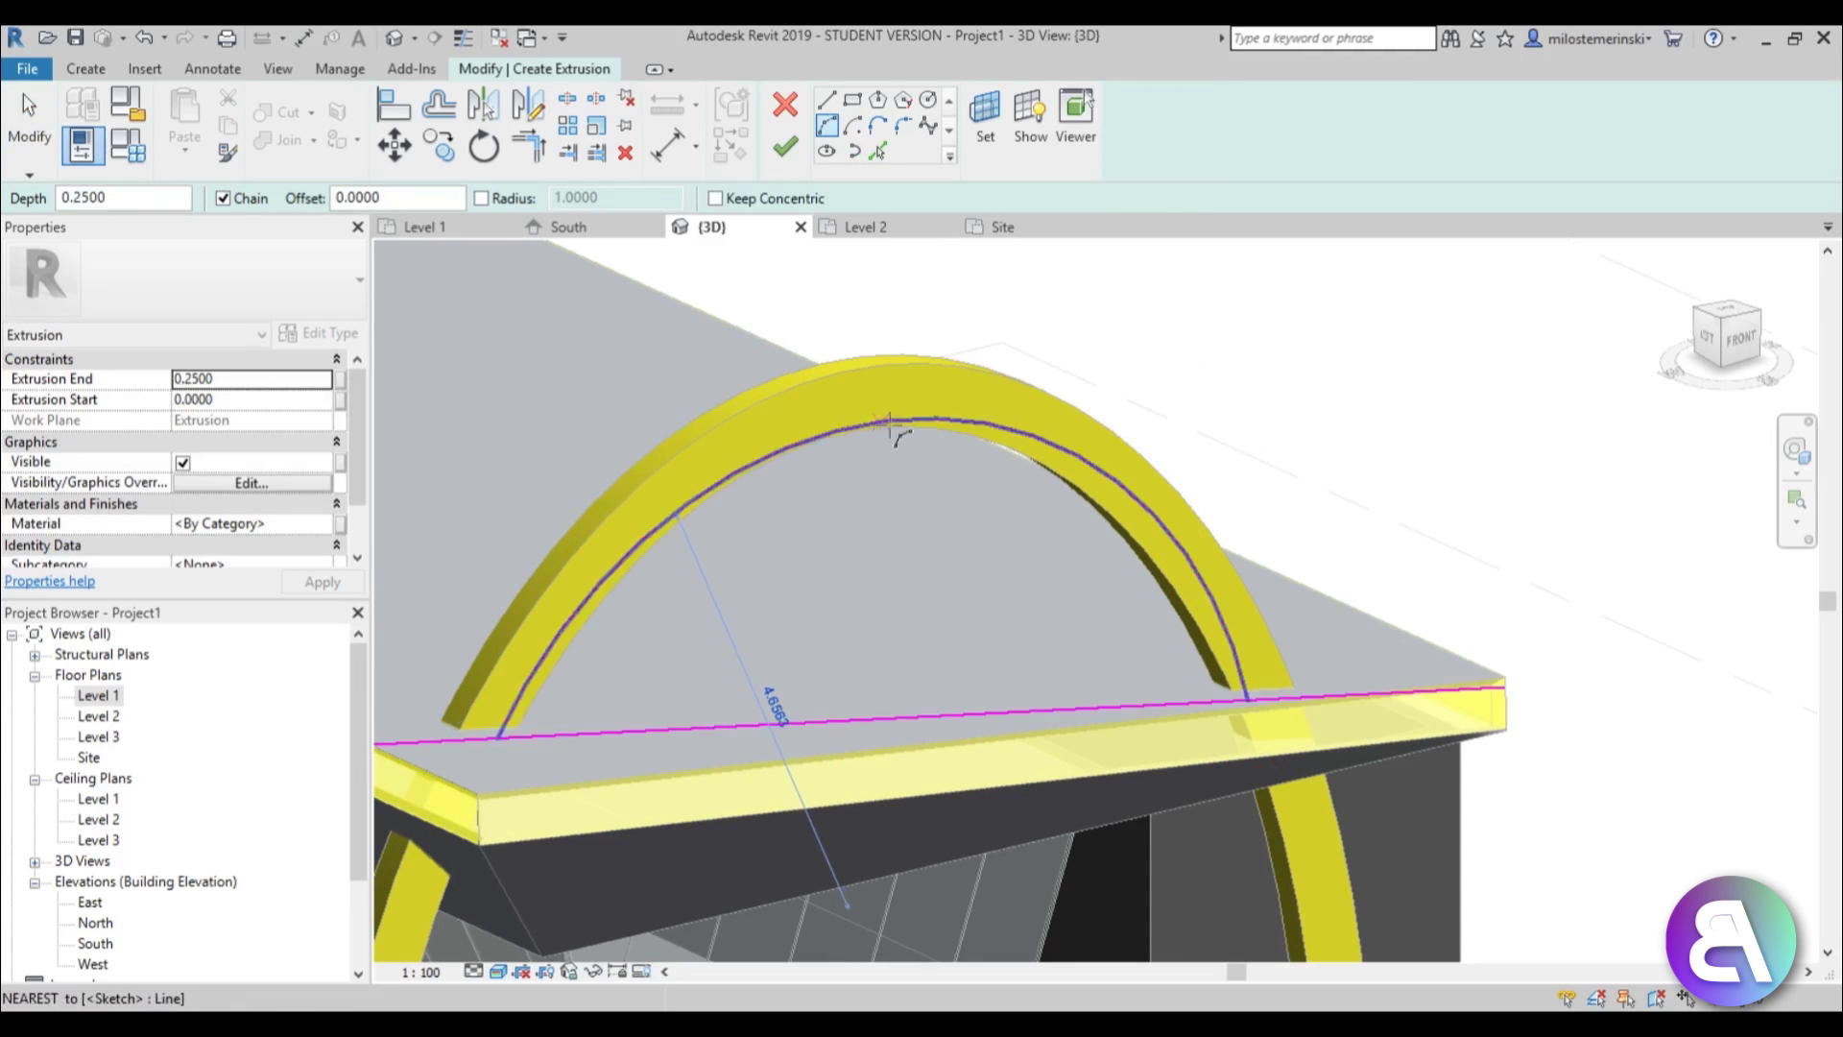
key("Escape")
key("Escape")
Switch to the South elevation and delete the sketched arc along the arch's inner edge.
scroll(902, 483, "down", 3)
middle_click_drag(902, 483, 1154, 587, "shift")
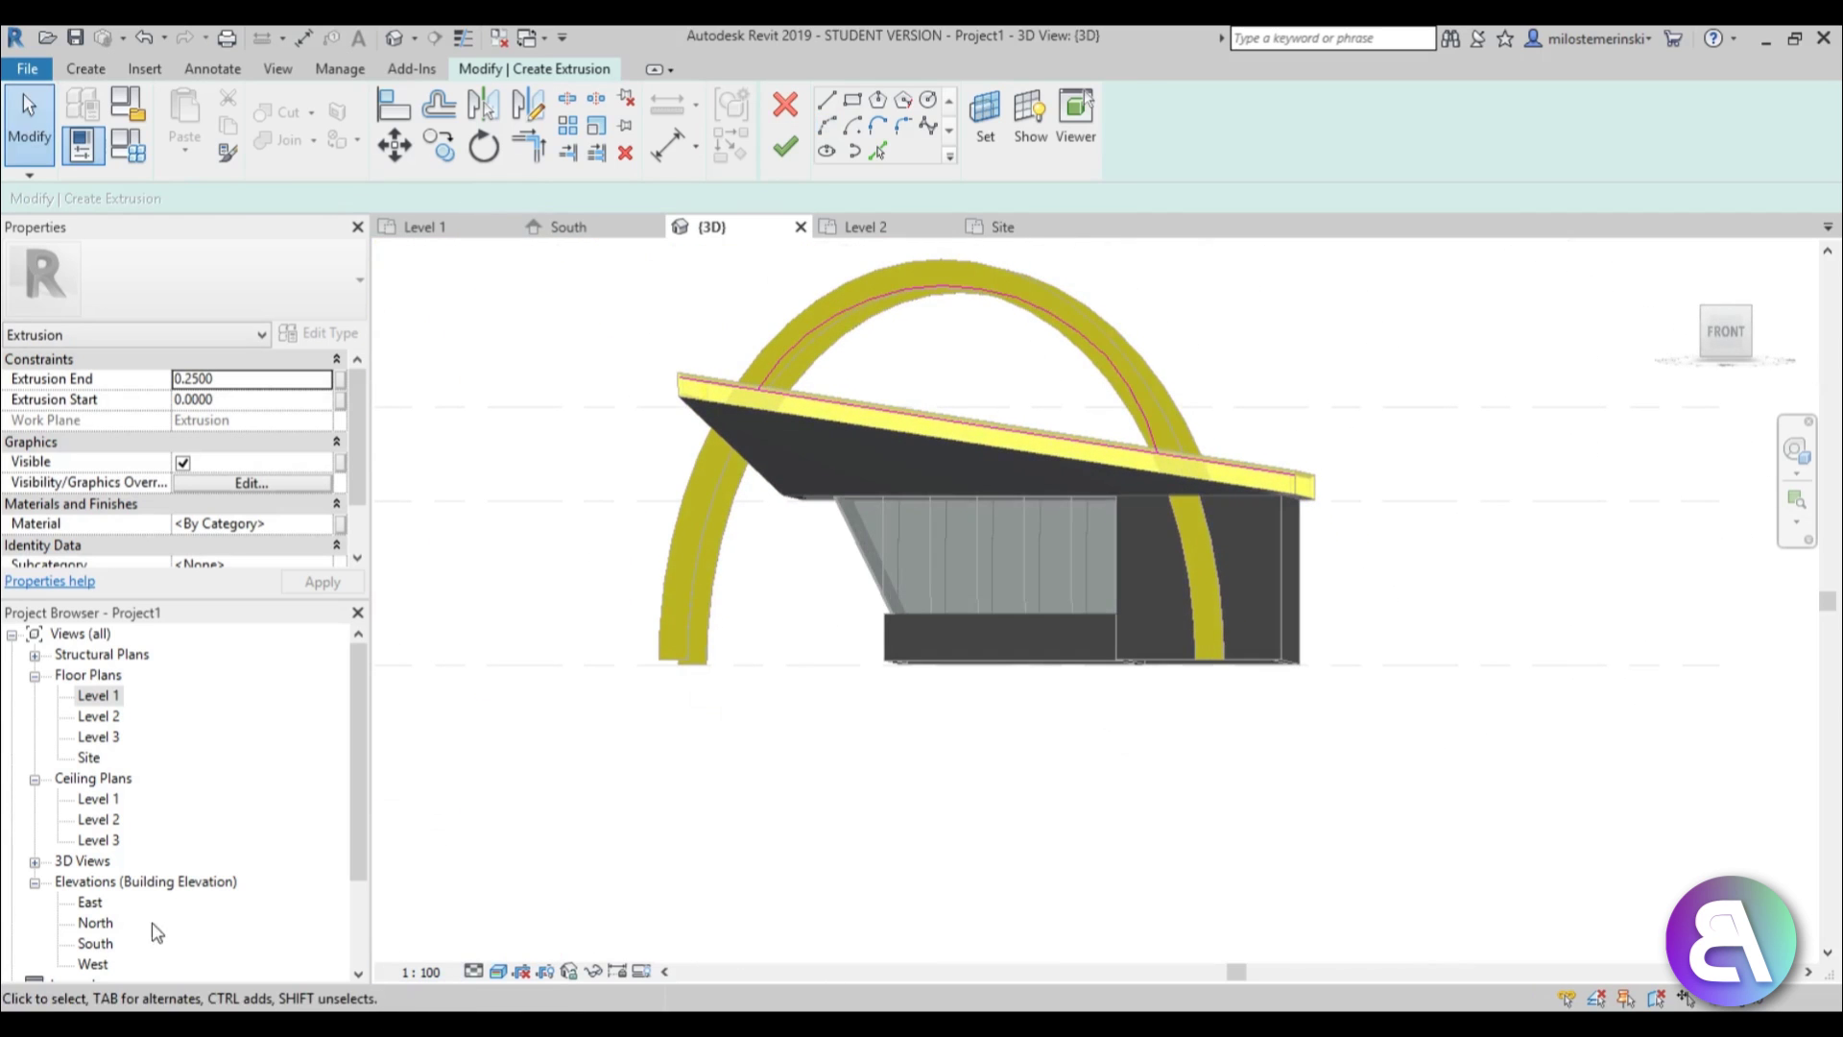
double_click(96, 943)
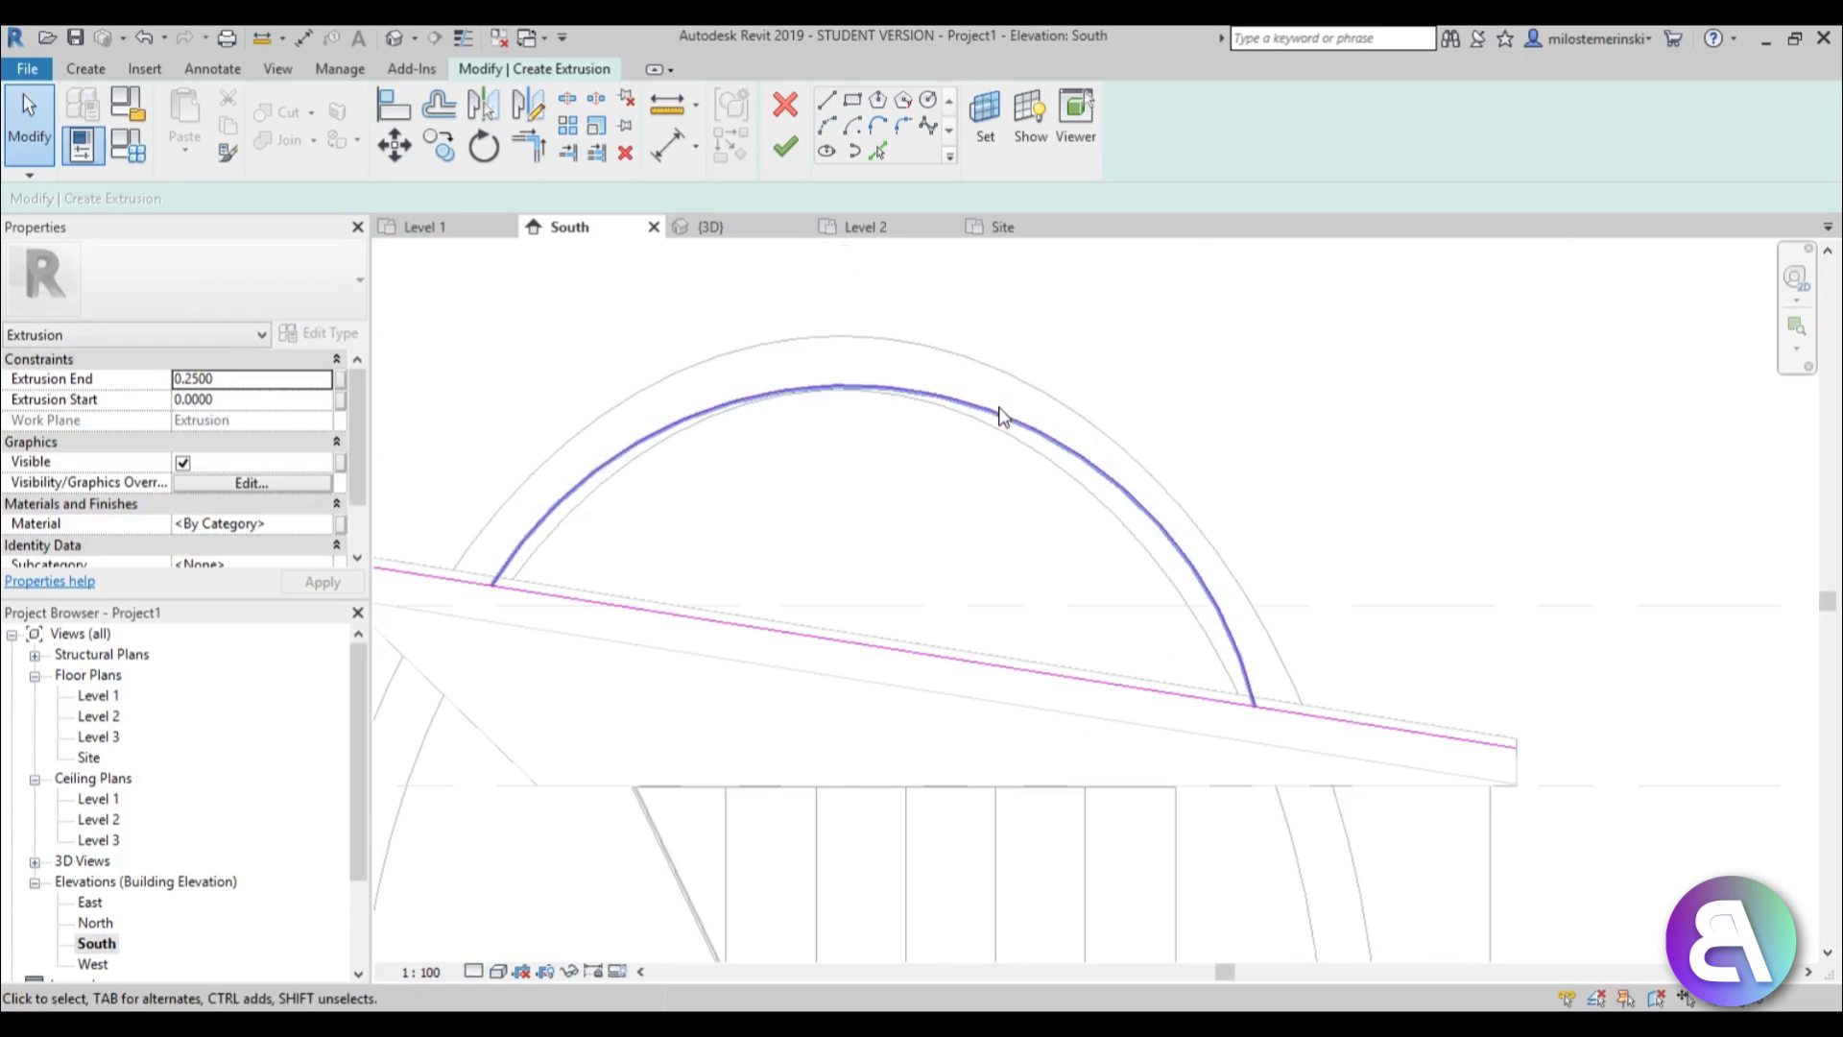
left_click(999, 411)
key("Delete")
Move the sketched roof line up onto the roof's top edge.
left_click(927, 126)
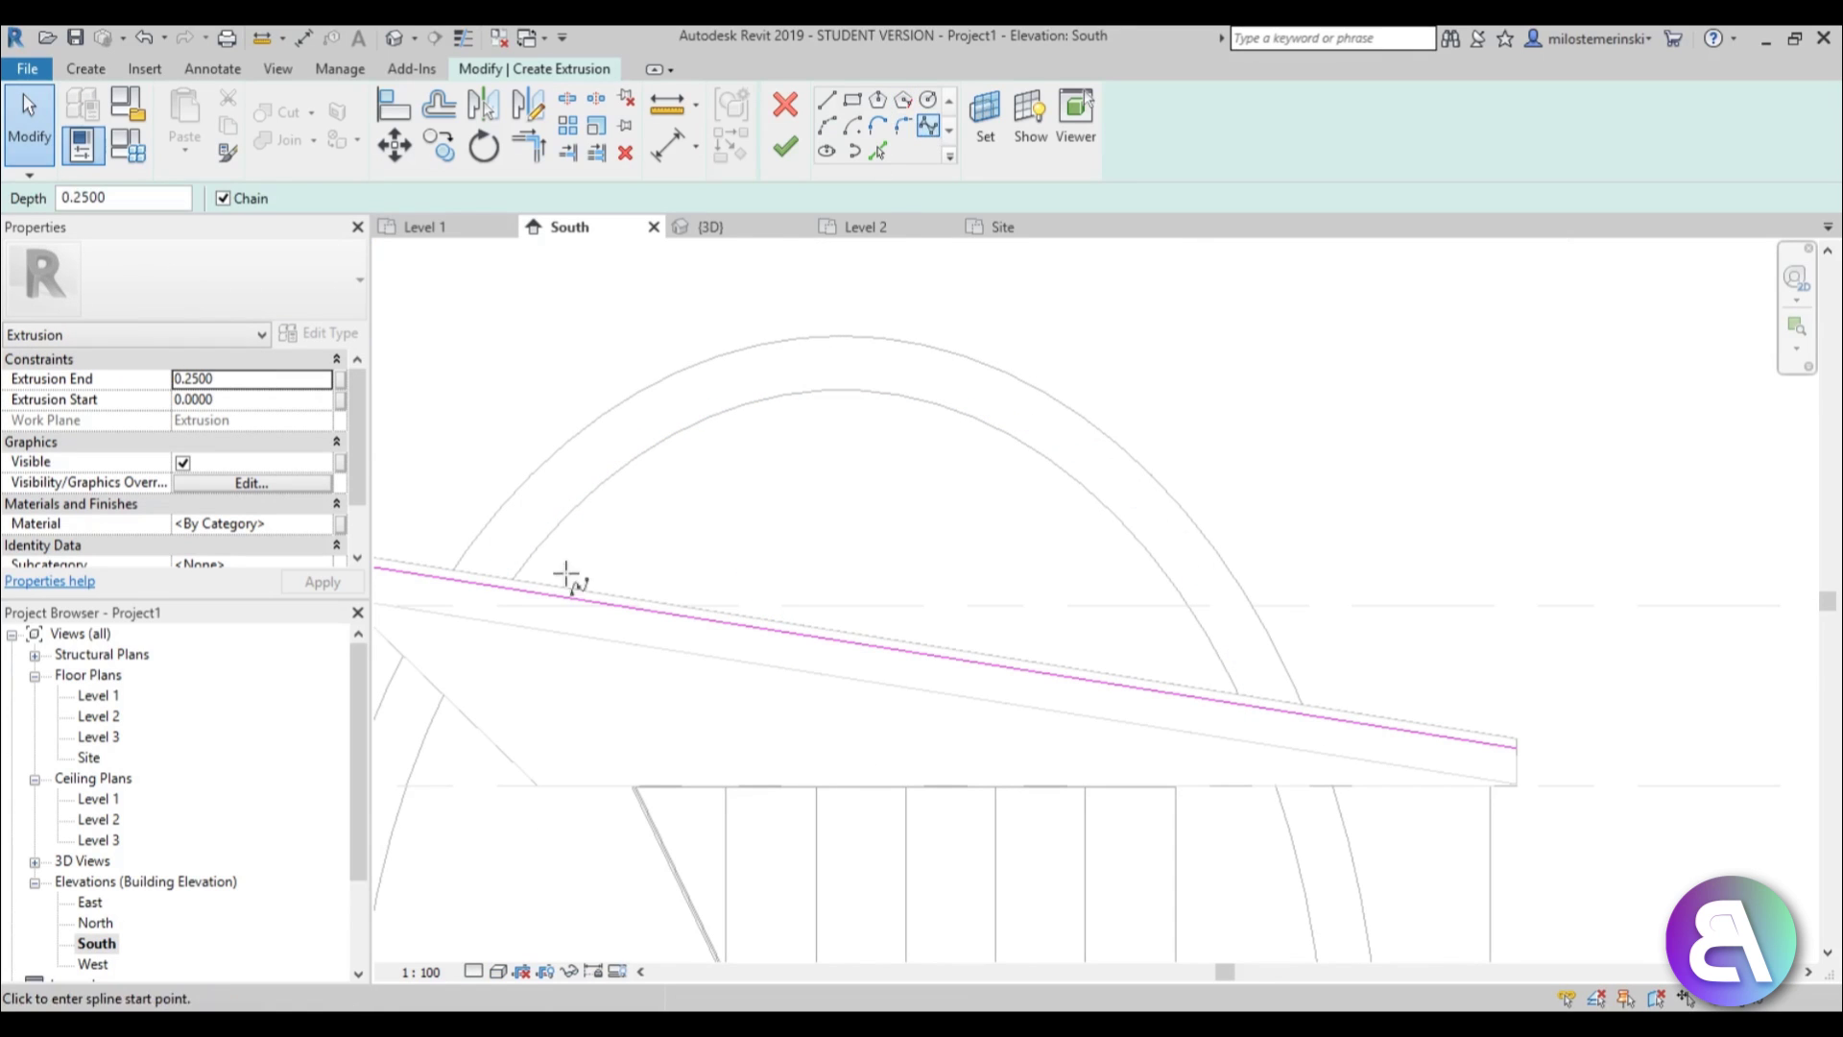
key("Escape")
scroll(524, 605, "up", 1)
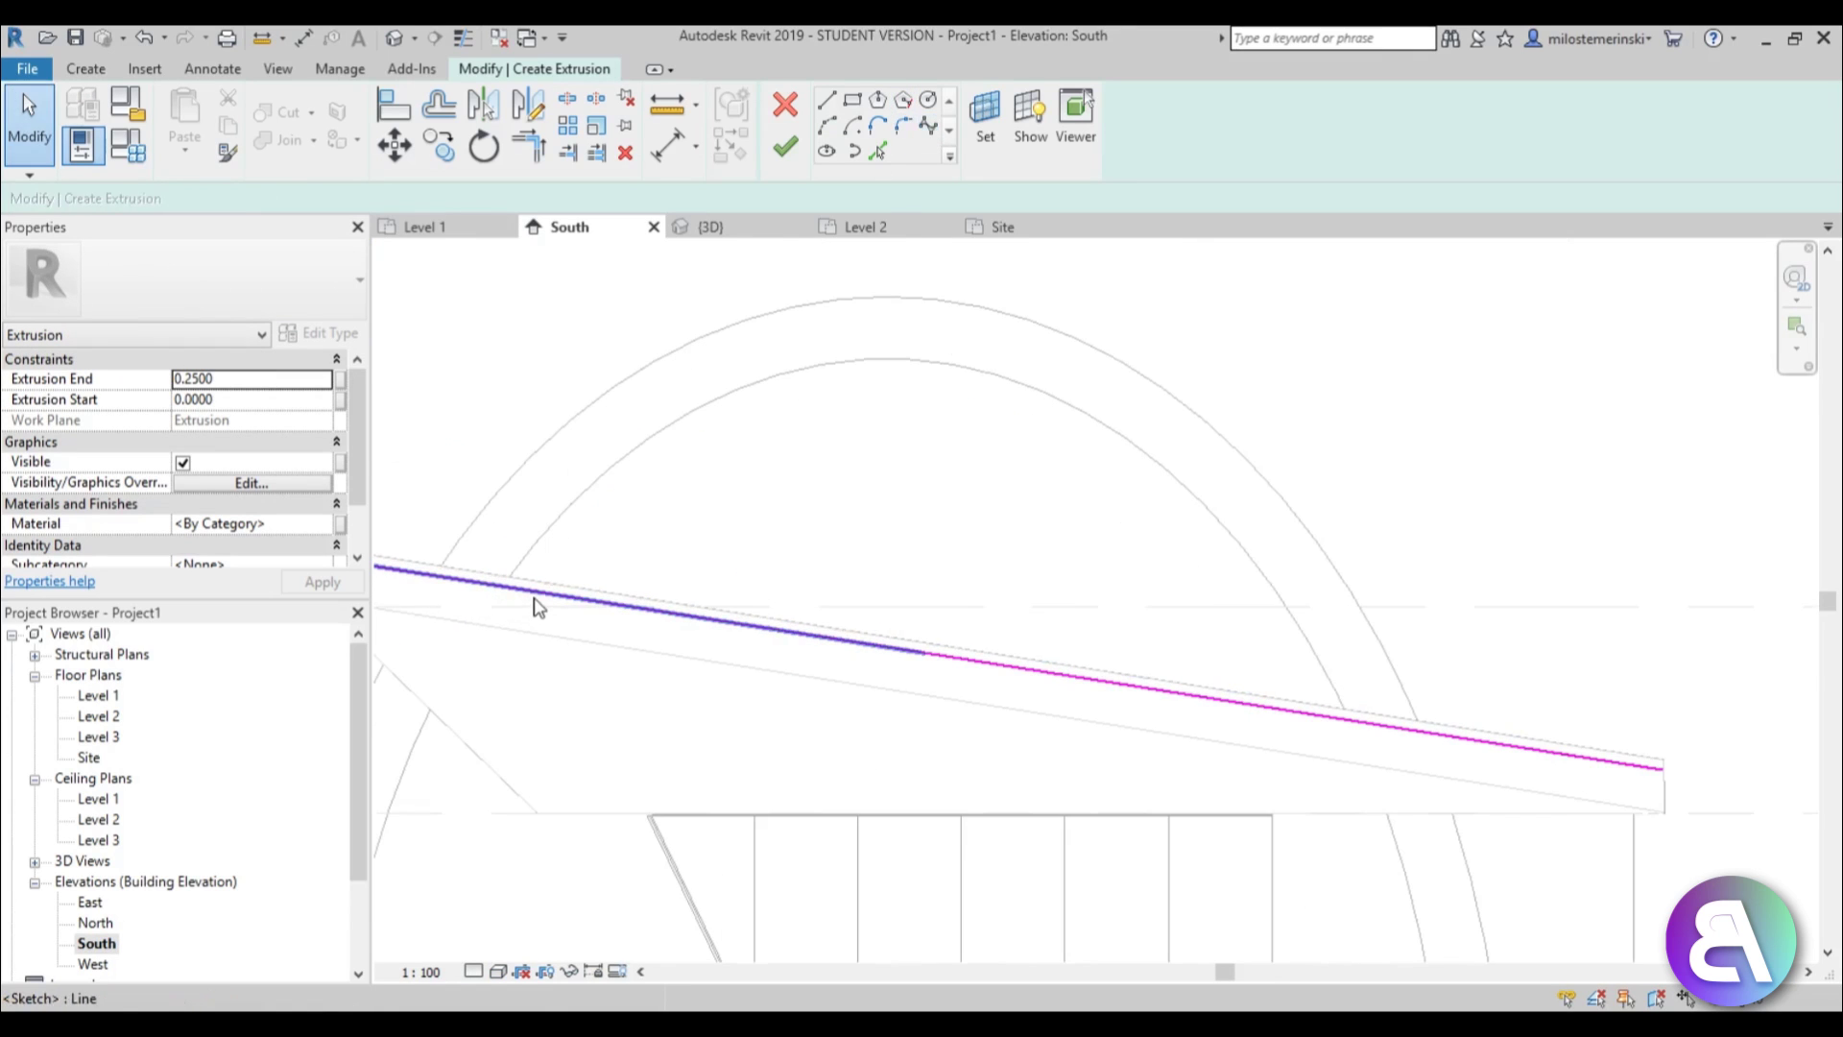
left_click_drag(535, 594, 541, 581)
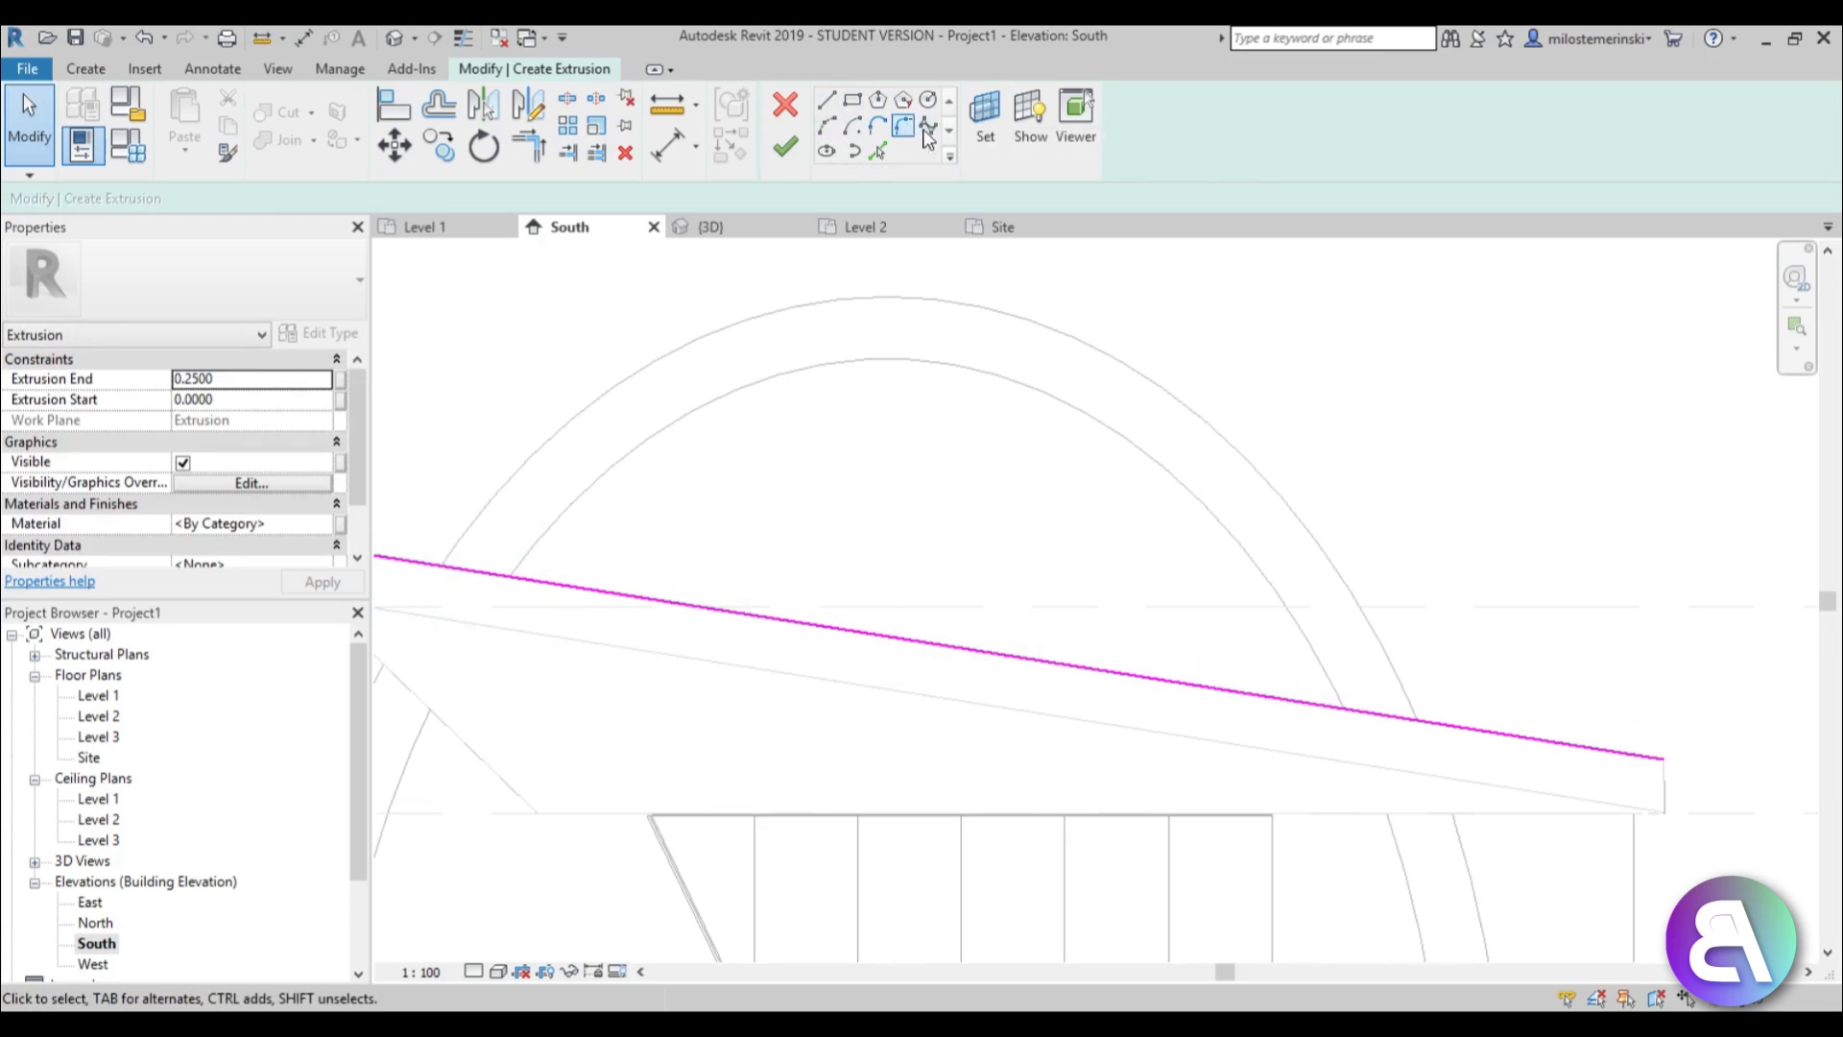
Draw a spline just outside the arch's inner edge, from the roof line at the left leg over the crown to the right leg.
key("Return")
left_click(498, 580)
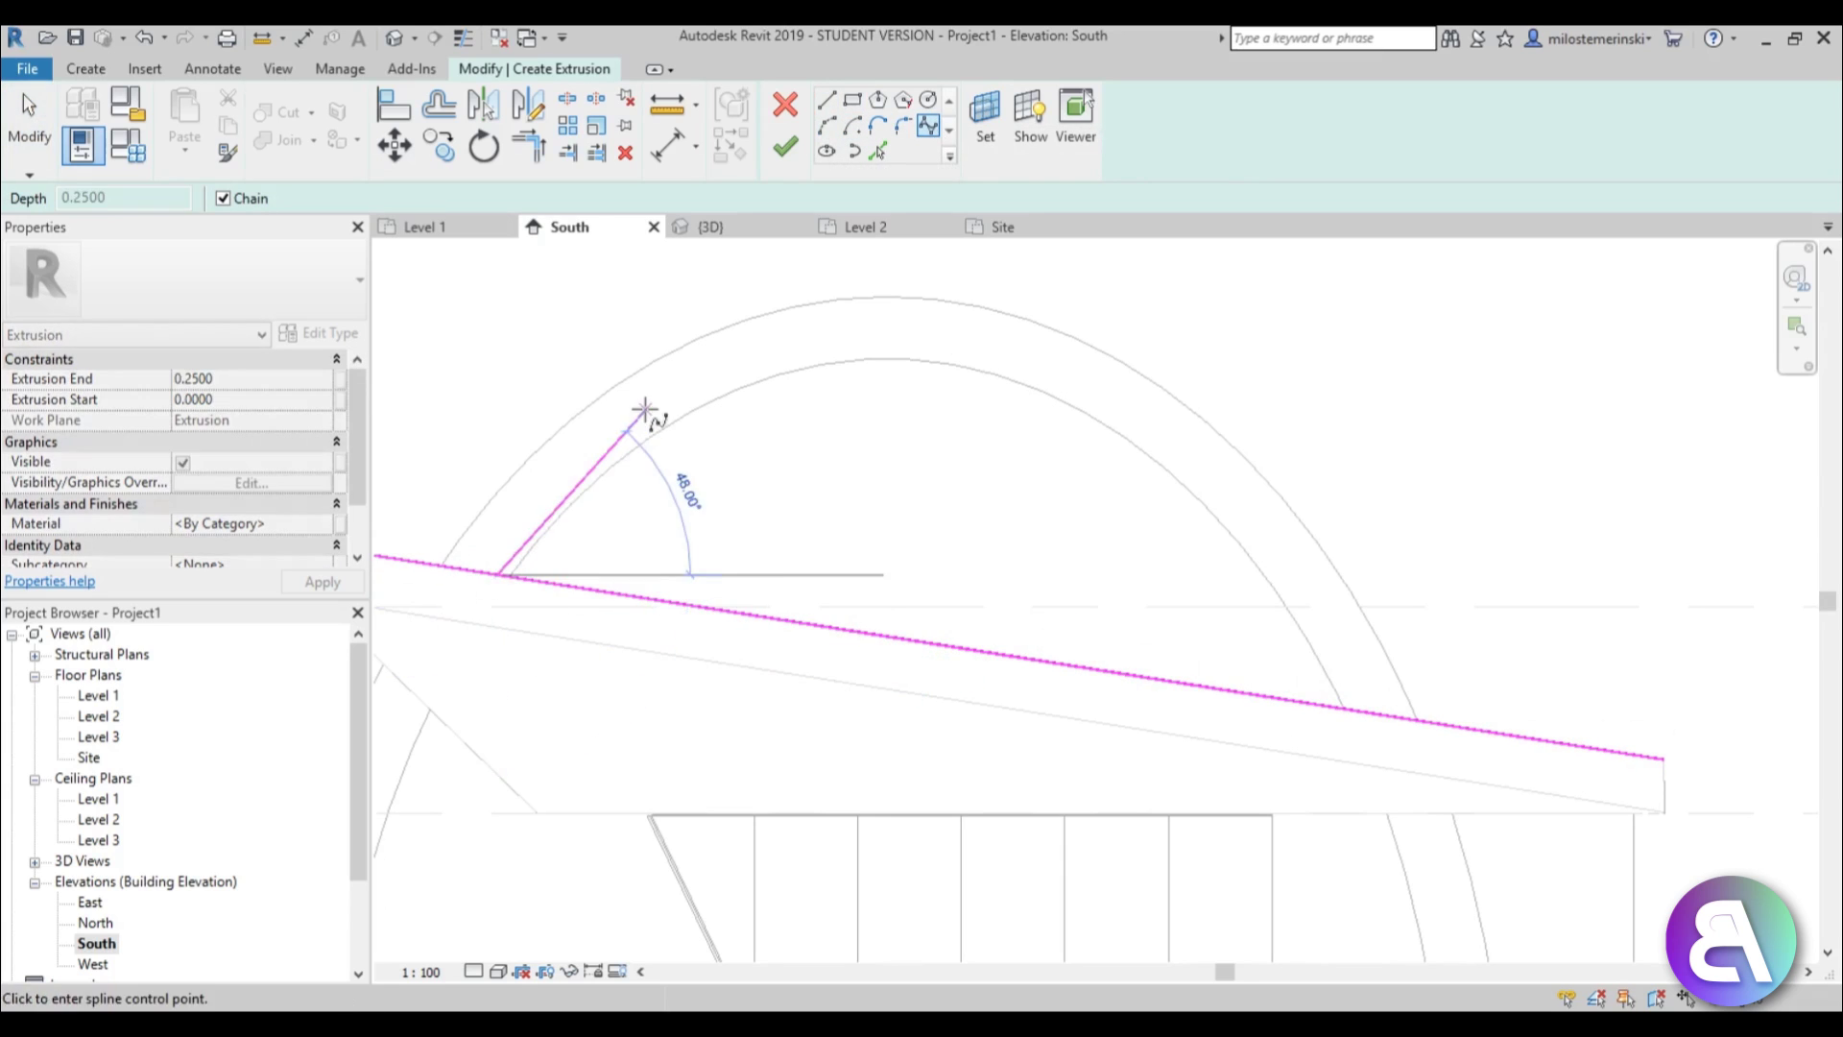
scroll(653, 408, "up", 2)
left_click(656, 403)
left_click(949, 292)
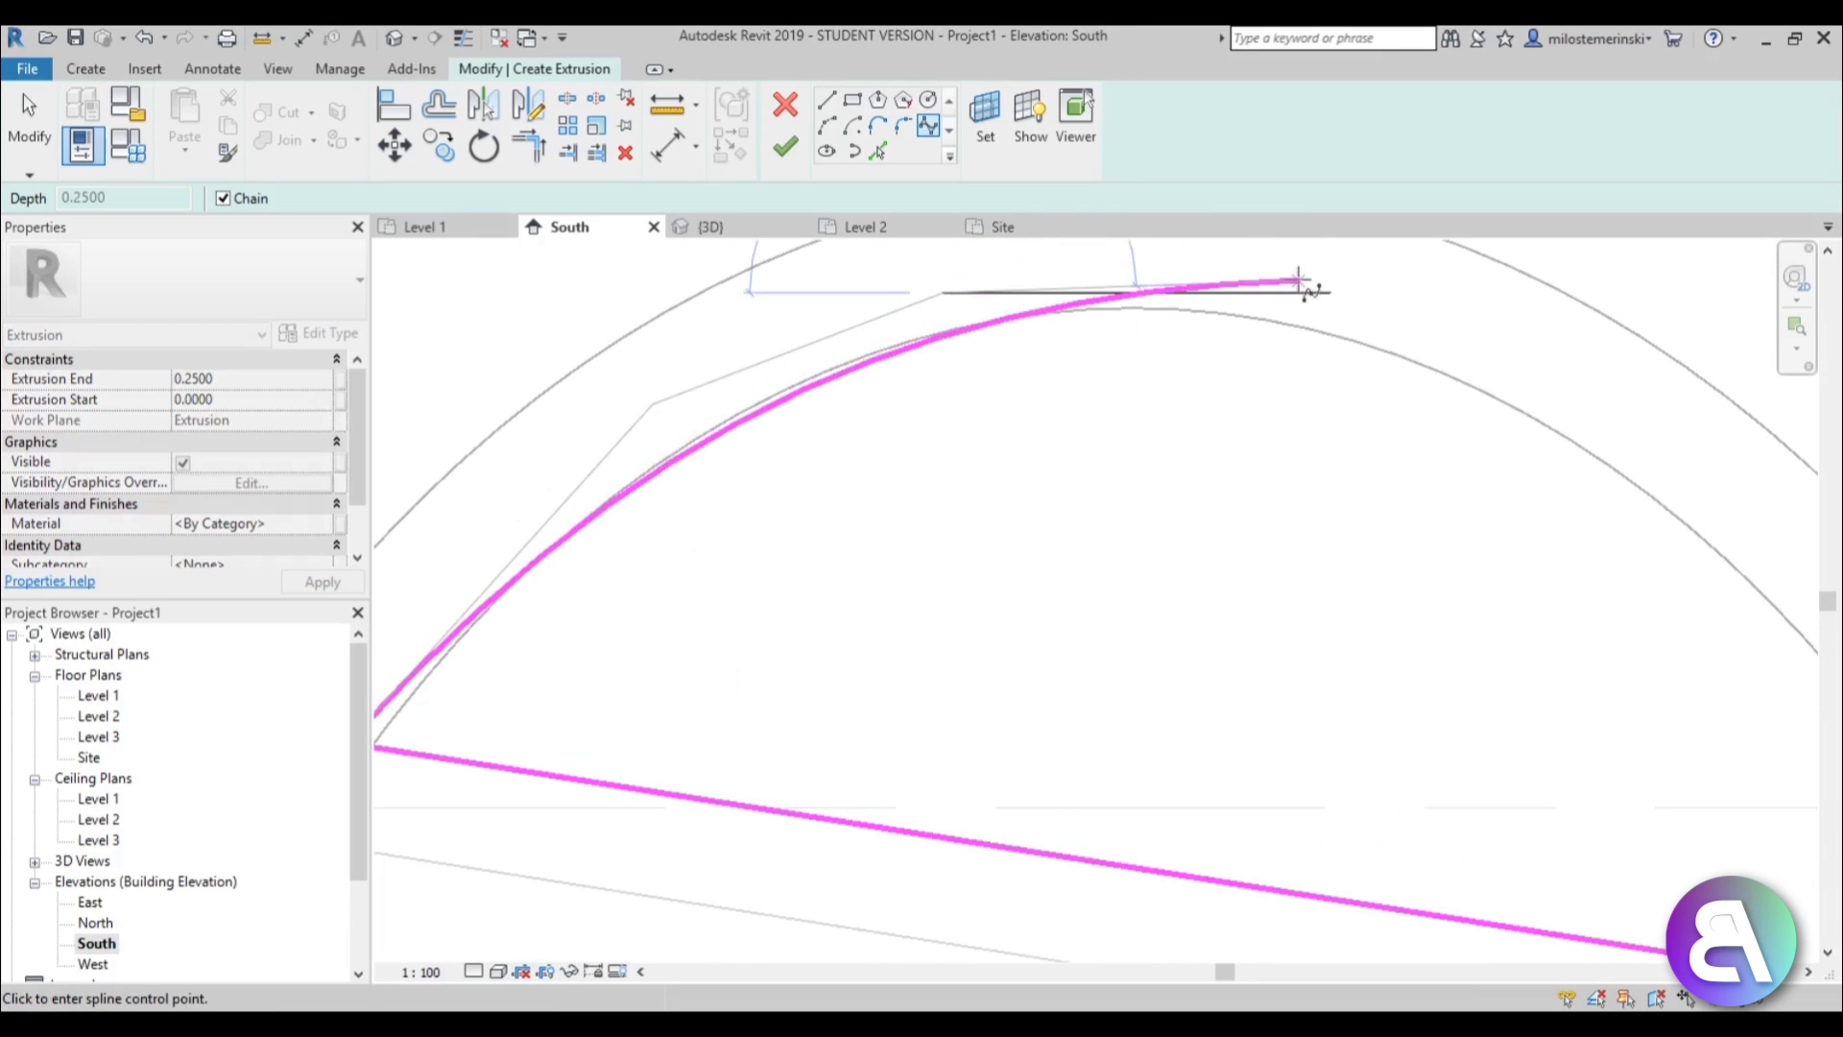
left_click(1294, 281)
left_click(1500, 373)
middle_click_drag(1649, 588, 871, 324)
left_click(1061, 370)
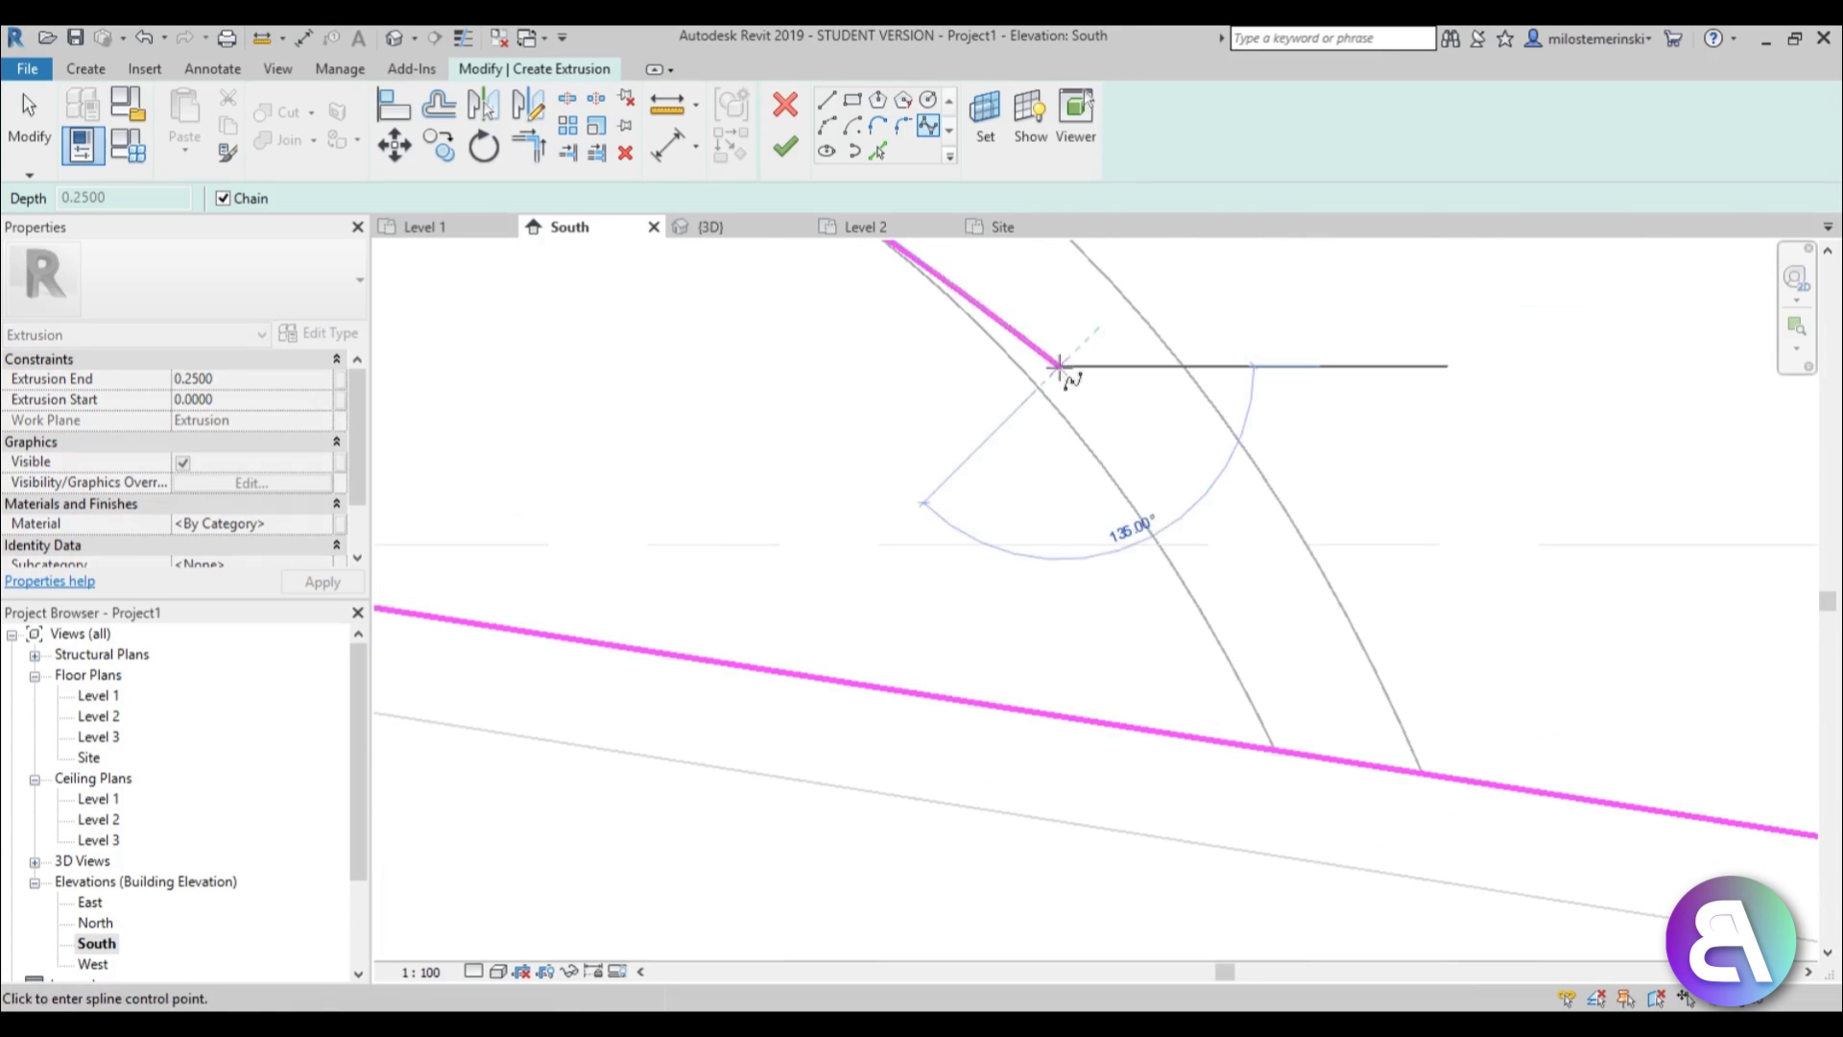
left_click(1248, 643)
left_click(1301, 758)
key("Escape")
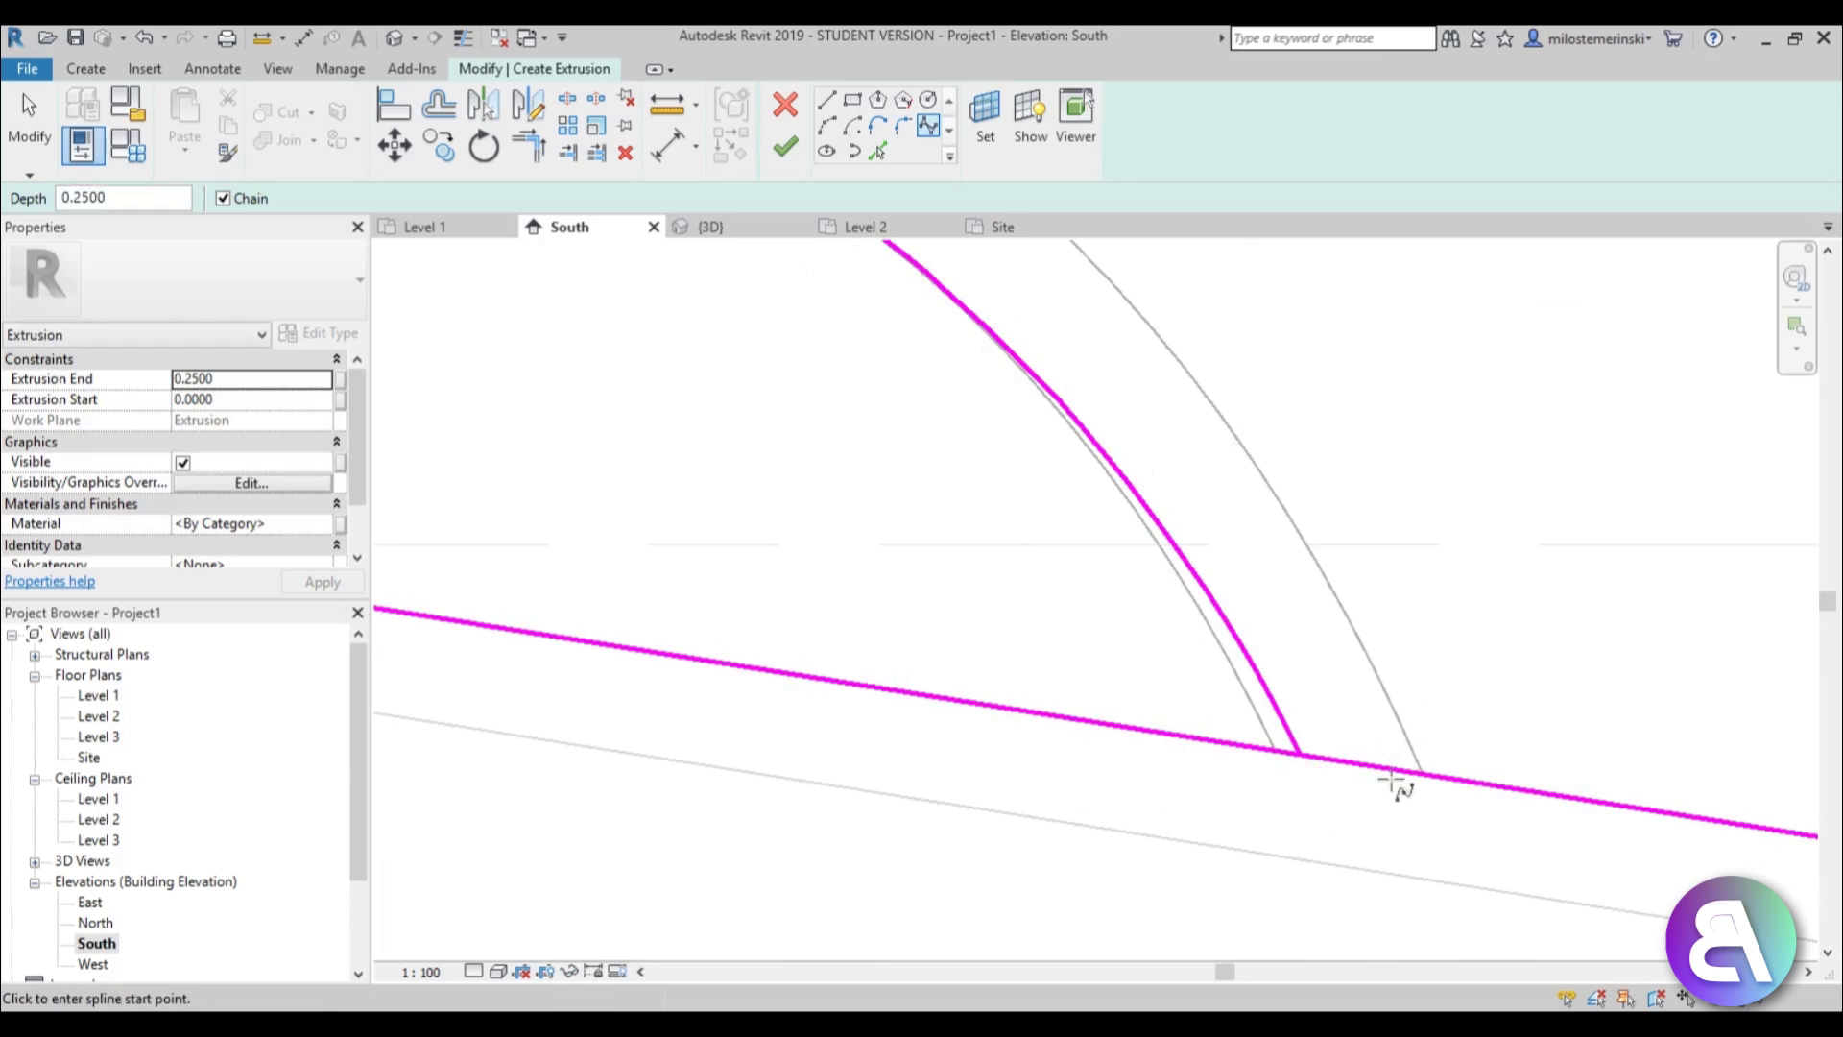
Draw a spline just inside the arch's outer edge, from the roof line at the right leg over the crown to the left leg.
left_click(1408, 770)
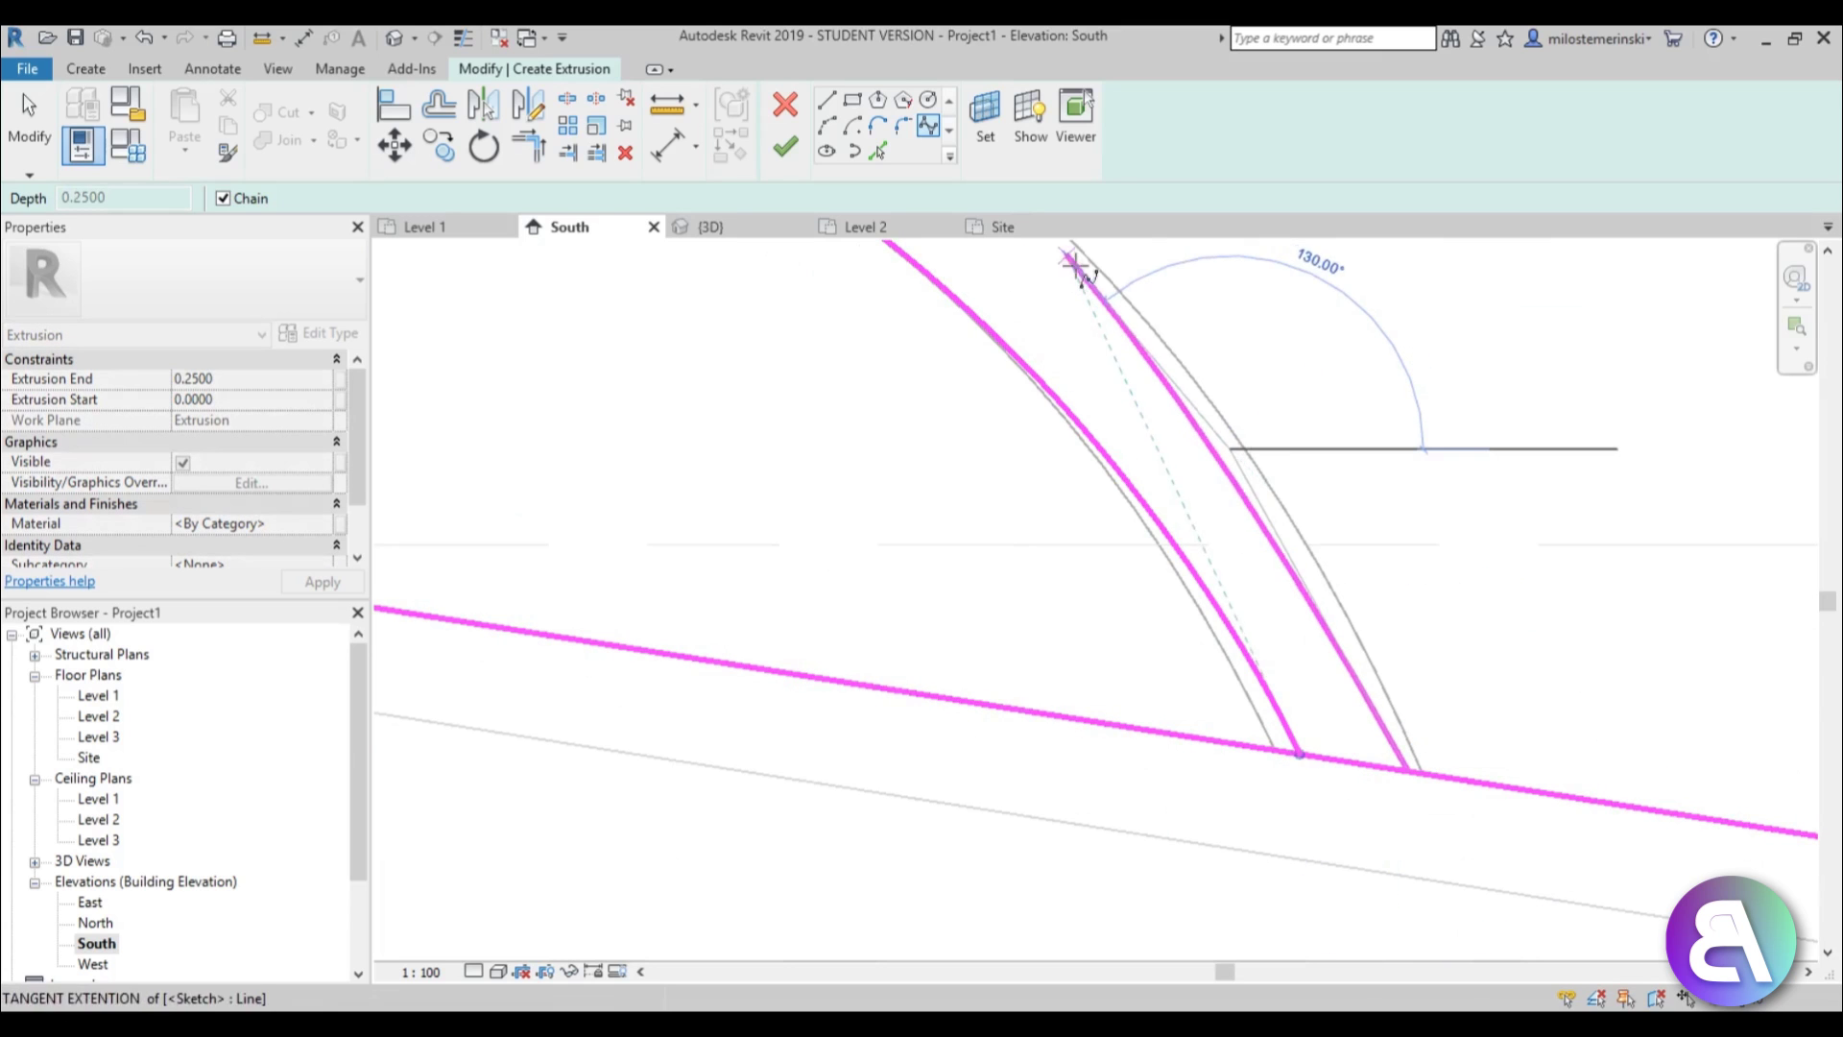
left_click(1231, 523)
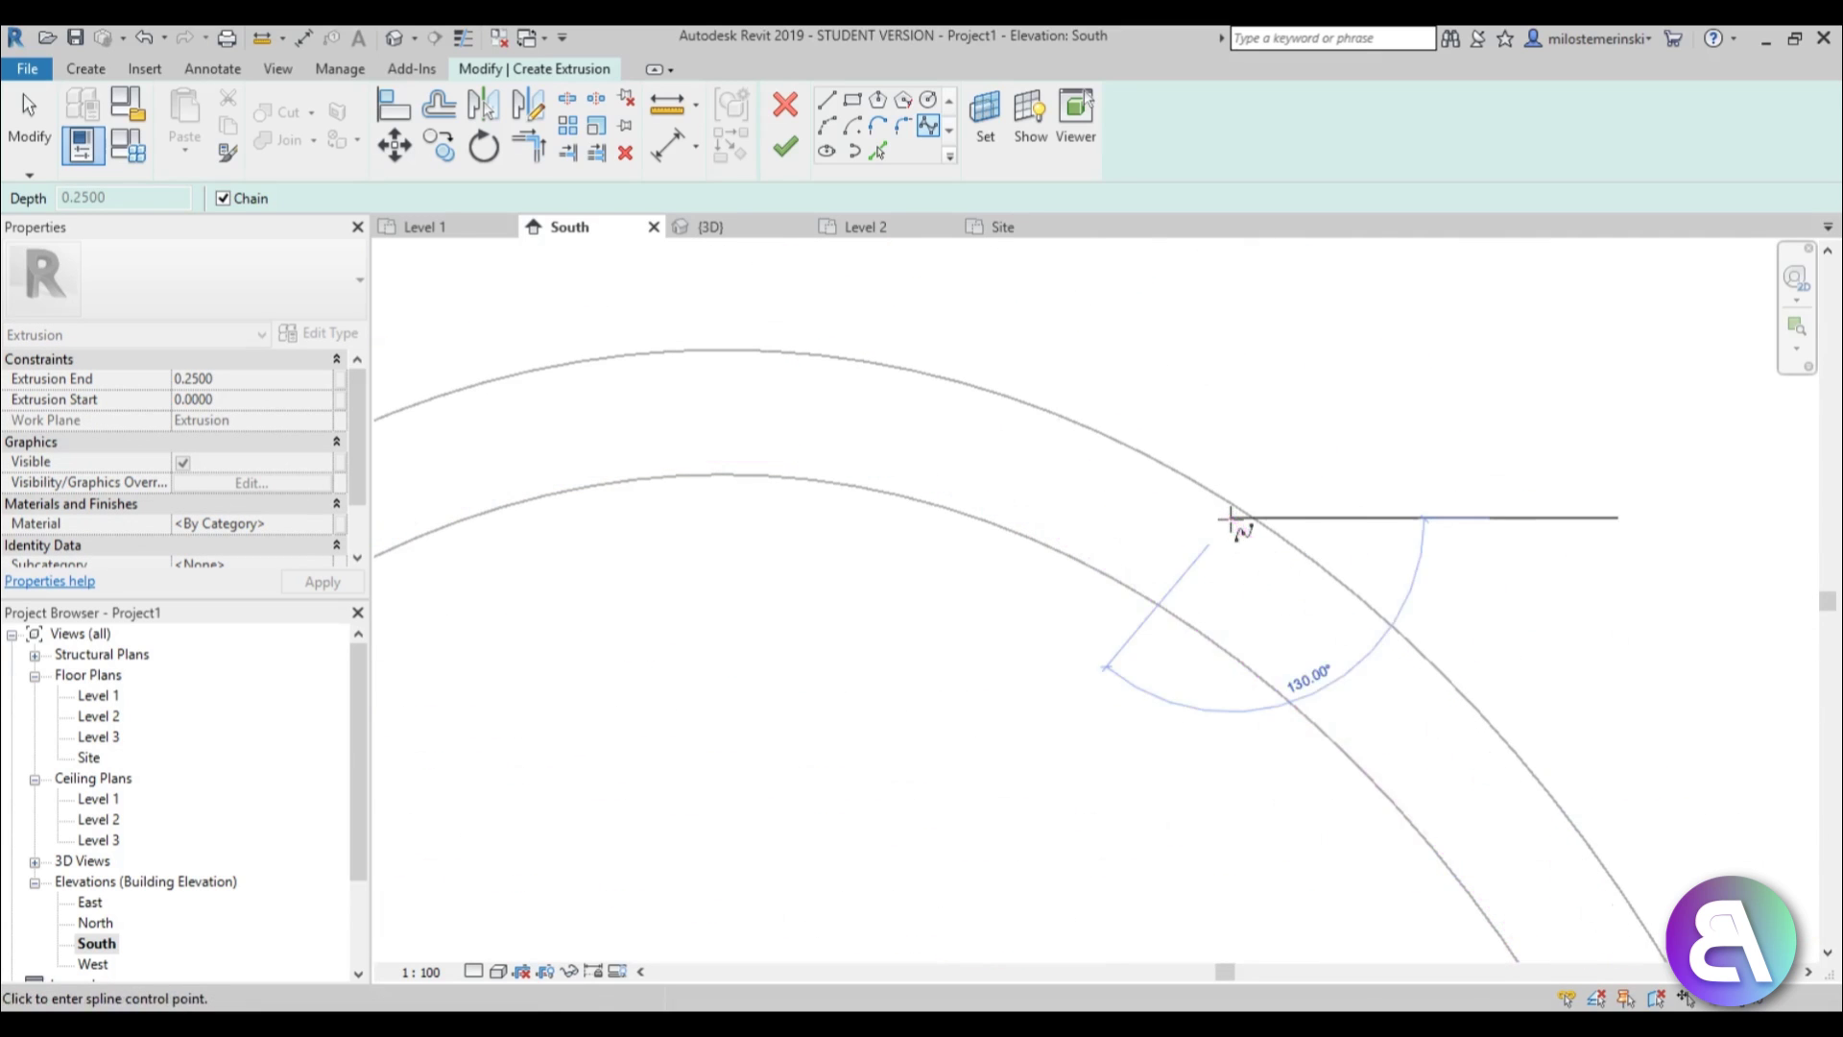
left_click(929, 382)
left_click(614, 369)
middle_click_drag(622, 486, 1278, 431)
left_click(961, 397)
left_click(712, 568)
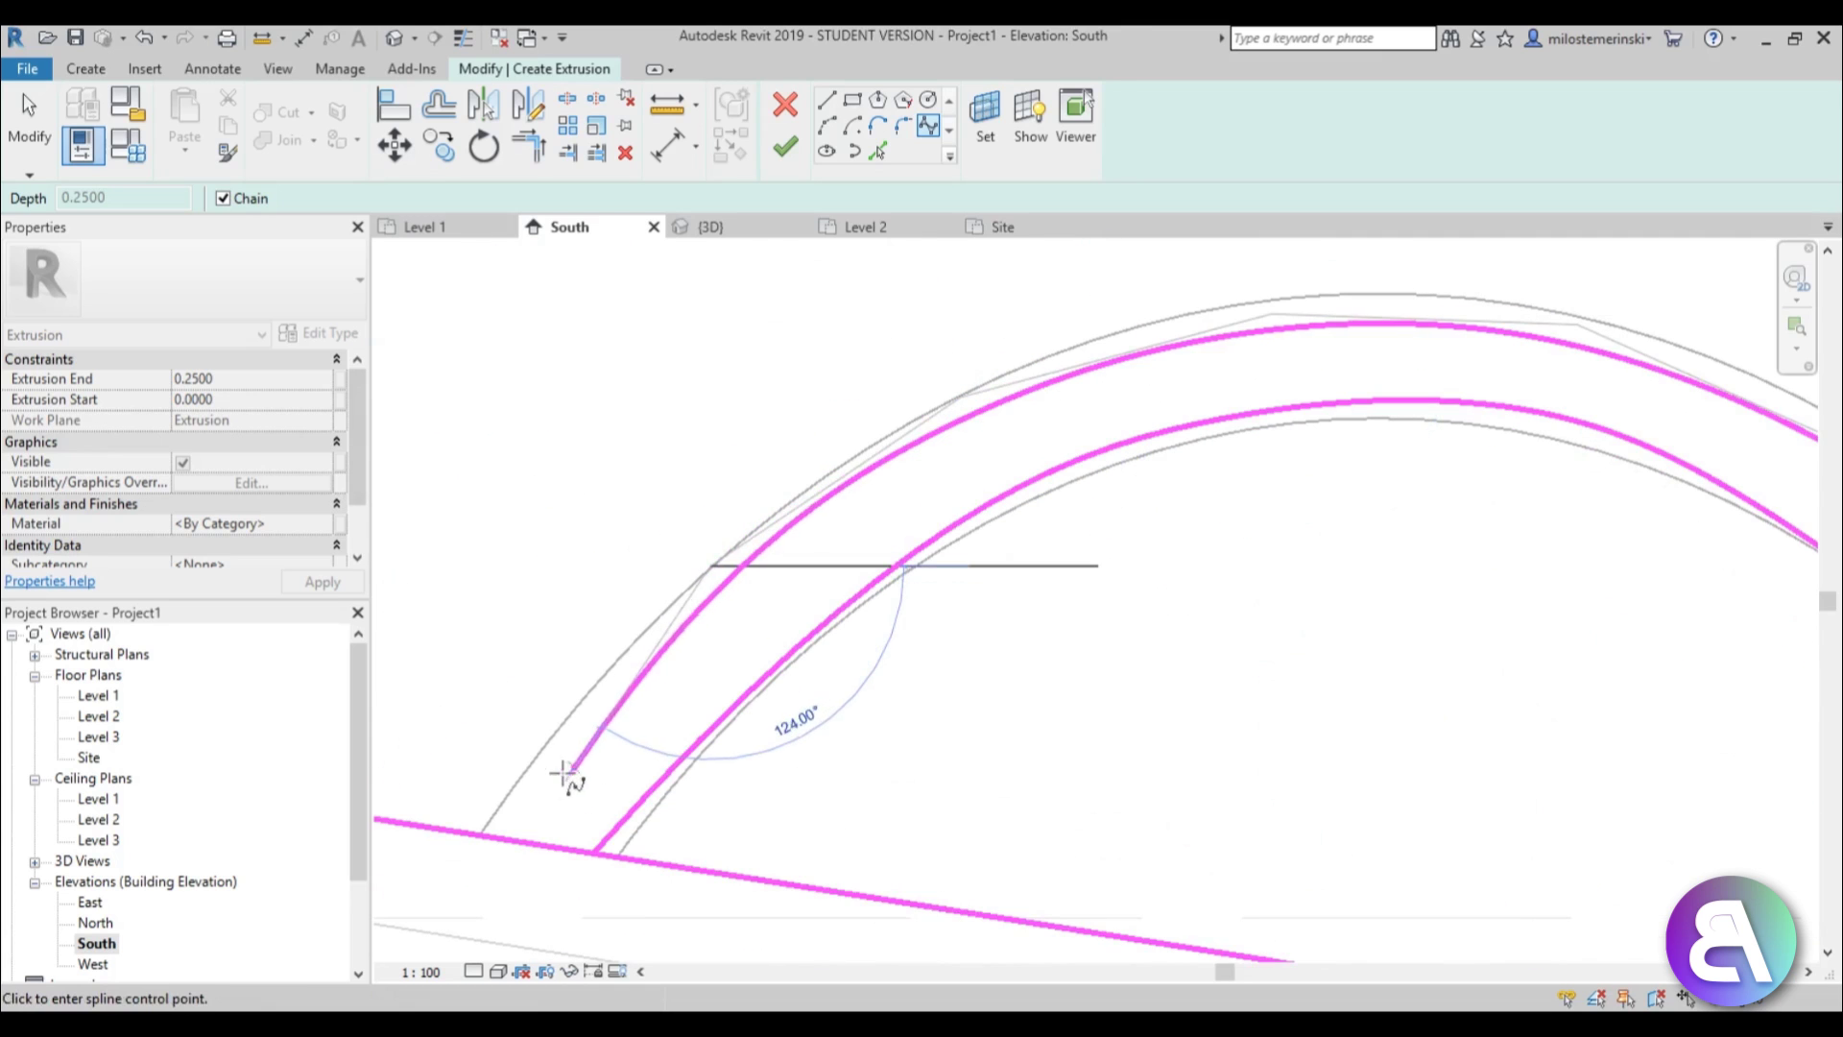
left_click(520, 789)
left_click(501, 837)
key("Escape")
key("Escape")
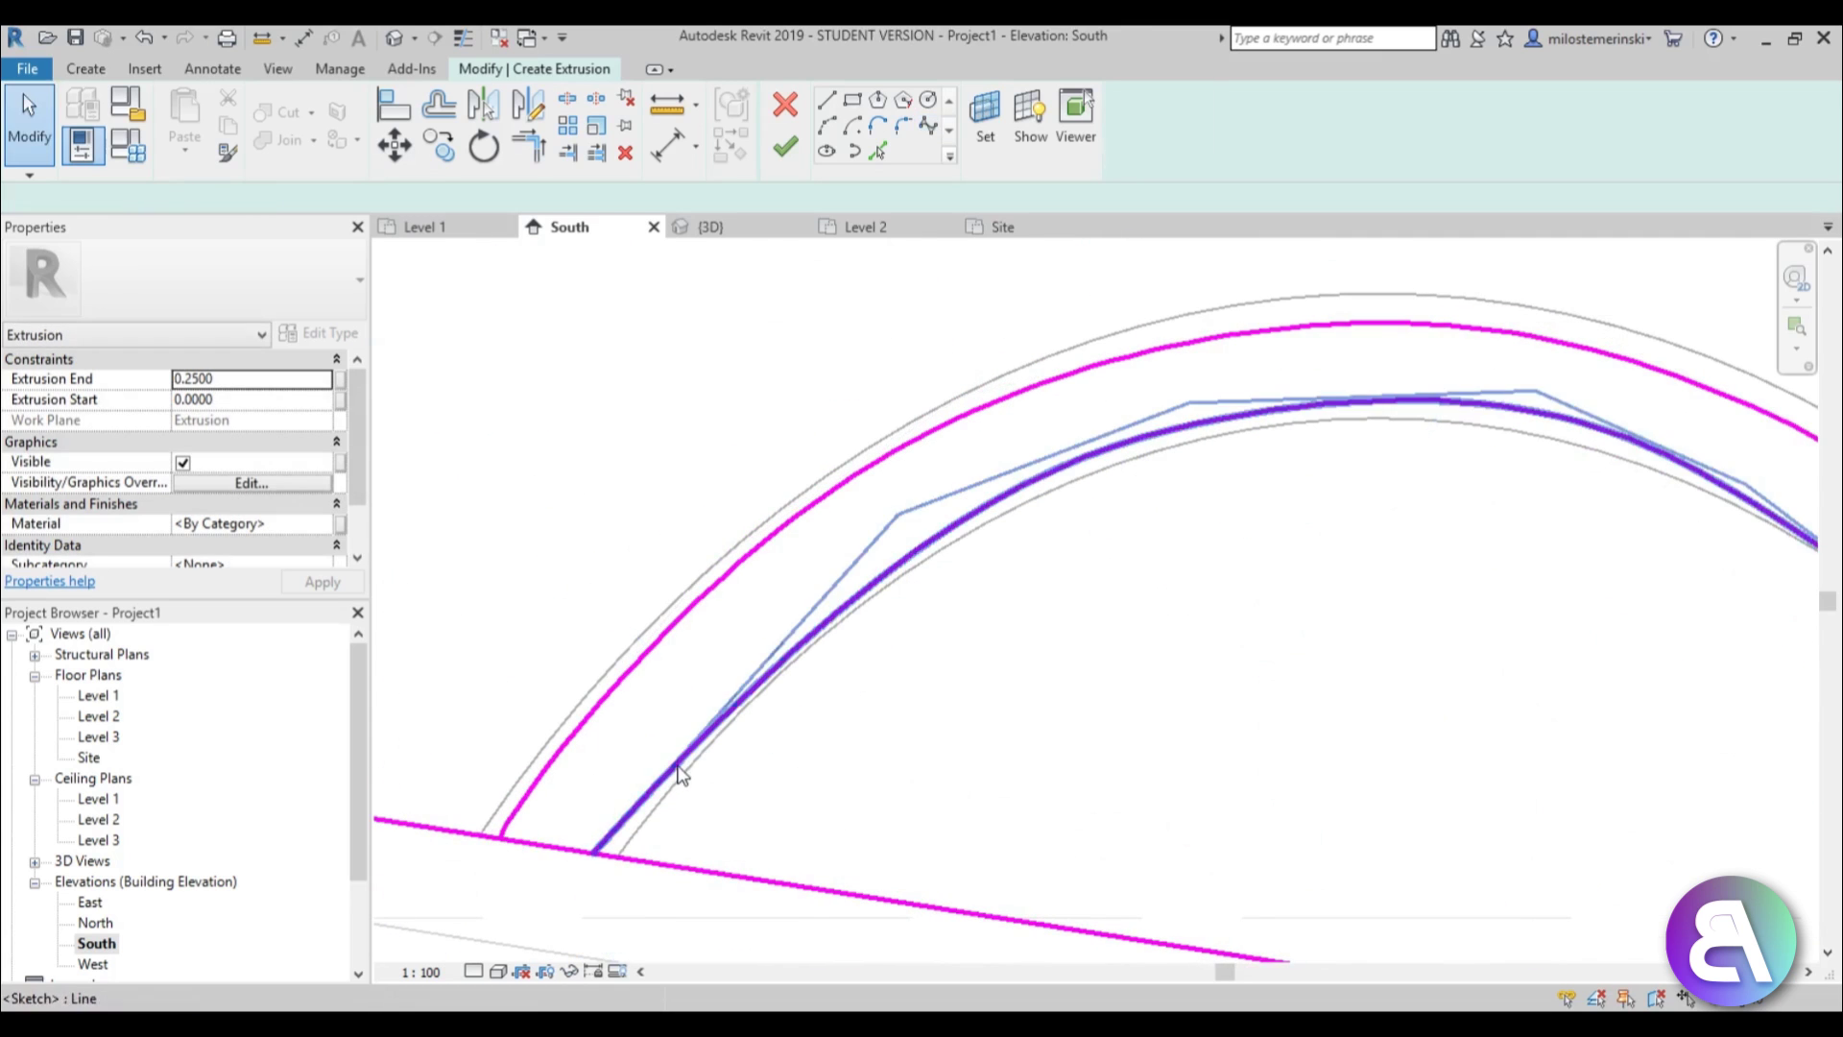
Reshape the inner spline by moving its control points on the left flank and left of the crown slightly outward.
left_click(679, 772)
left_click_drag(898, 514, 835, 532)
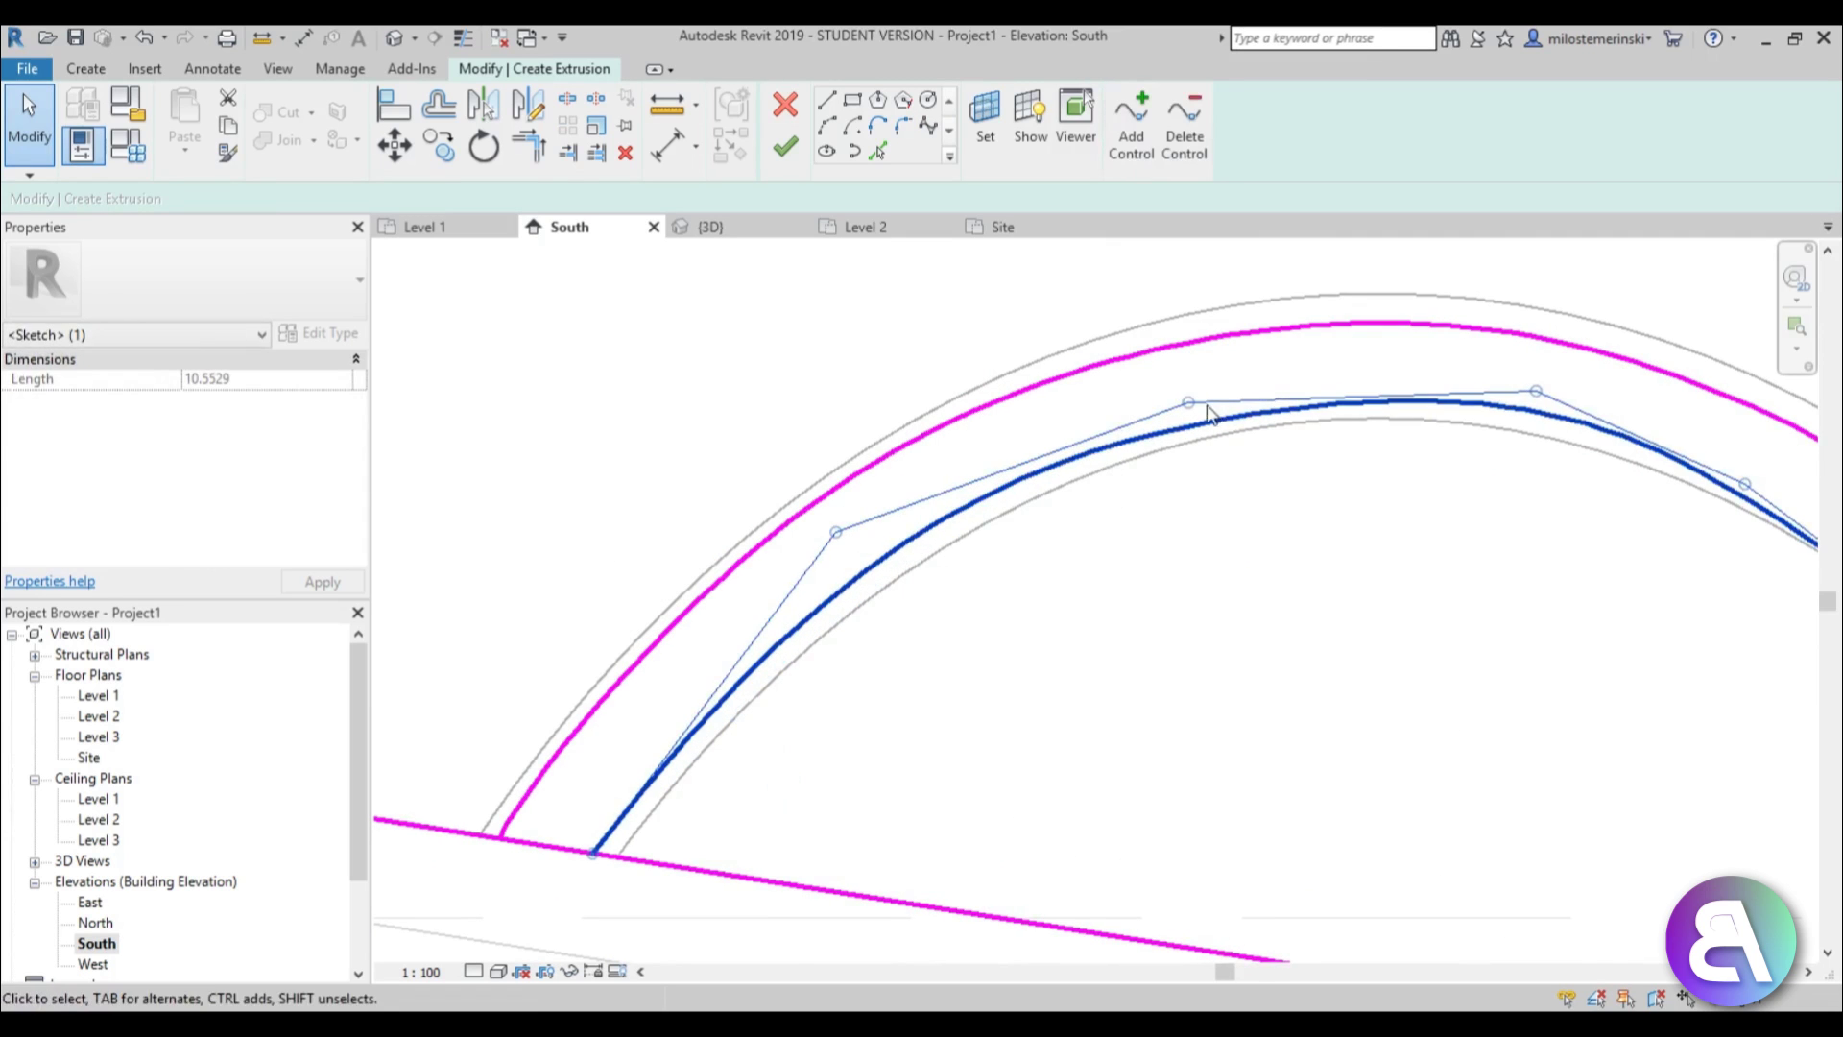
left_click_drag(1188, 403, 1188, 390)
key("Escape")
Shorten the roof line's left segment so it only closes the gap between the two splines at the left leg.
scroll(1193, 566, "down", 2)
middle_click_drag(1193, 567, 1128, 524)
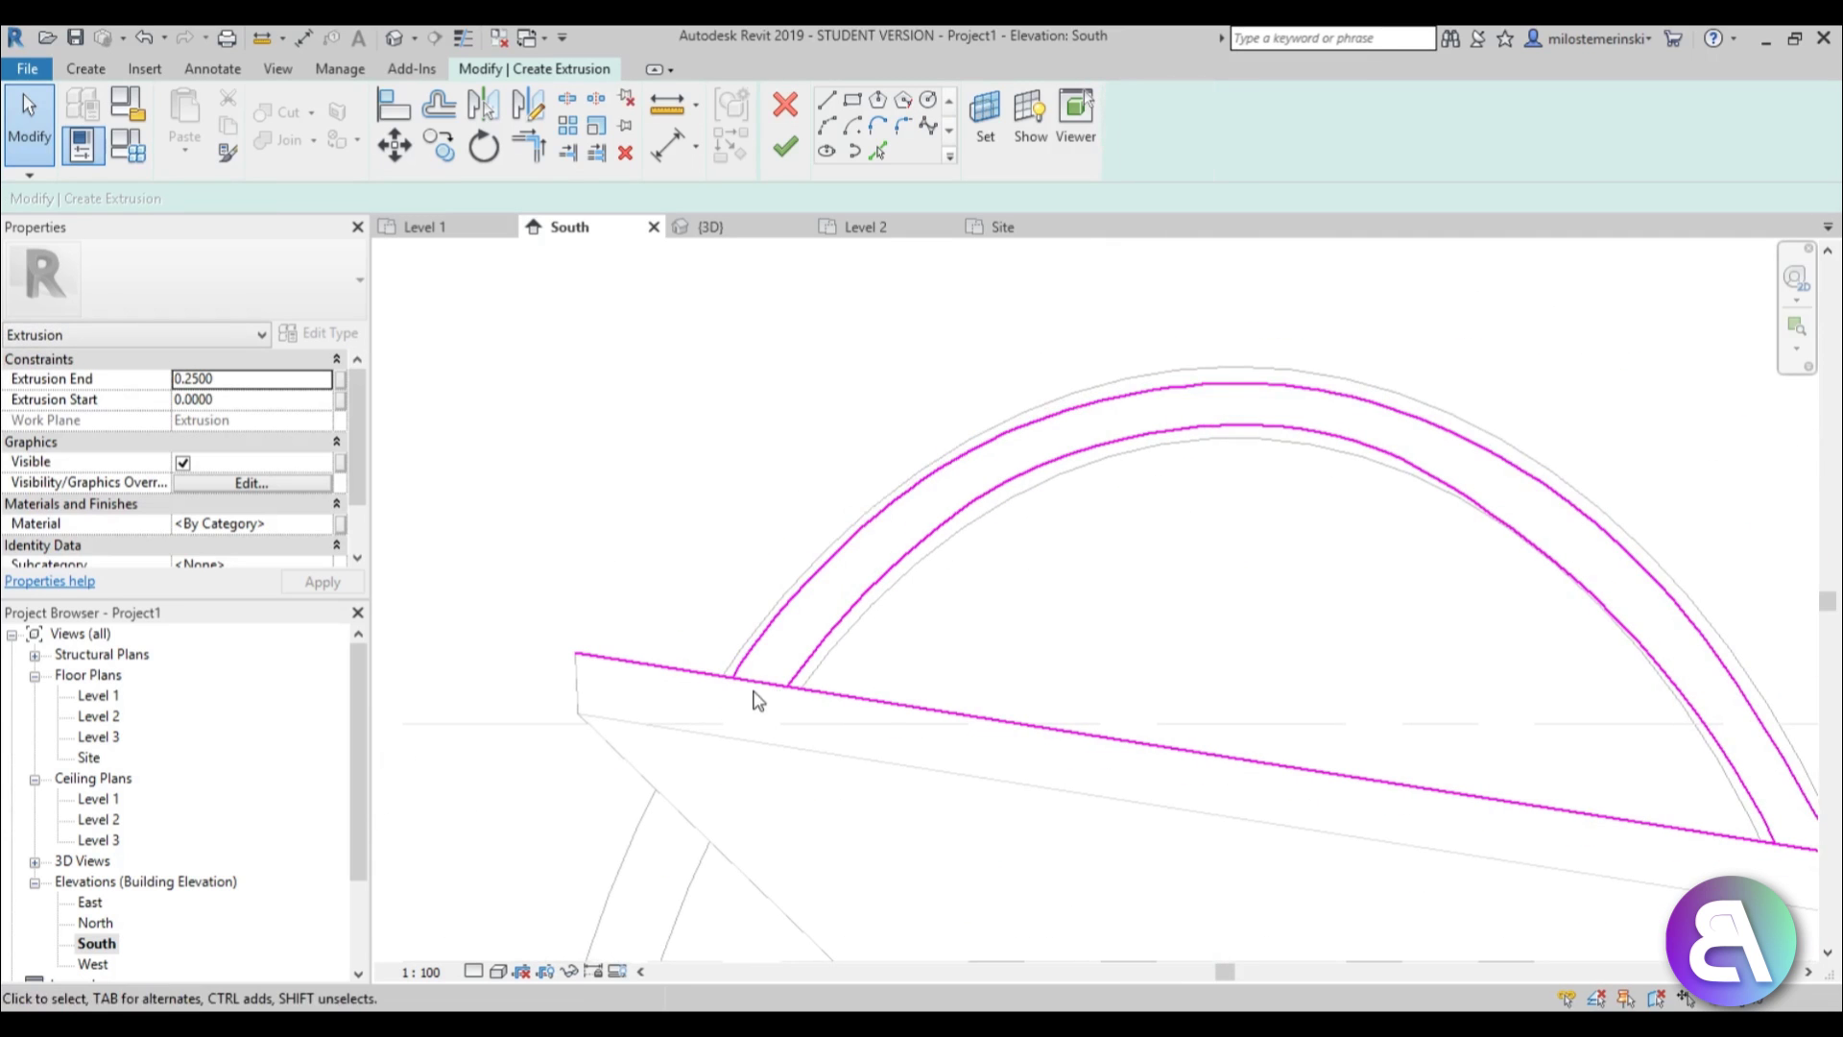
left_click(920, 713)
left_click_drag(1279, 765, 786, 686)
left_click_drag(575, 652, 732, 677)
Shorten the remaining roof line segment at both ends so it only closes the gap between the splines at the right leg.
middle_click_drag(1167, 818, 877, 700)
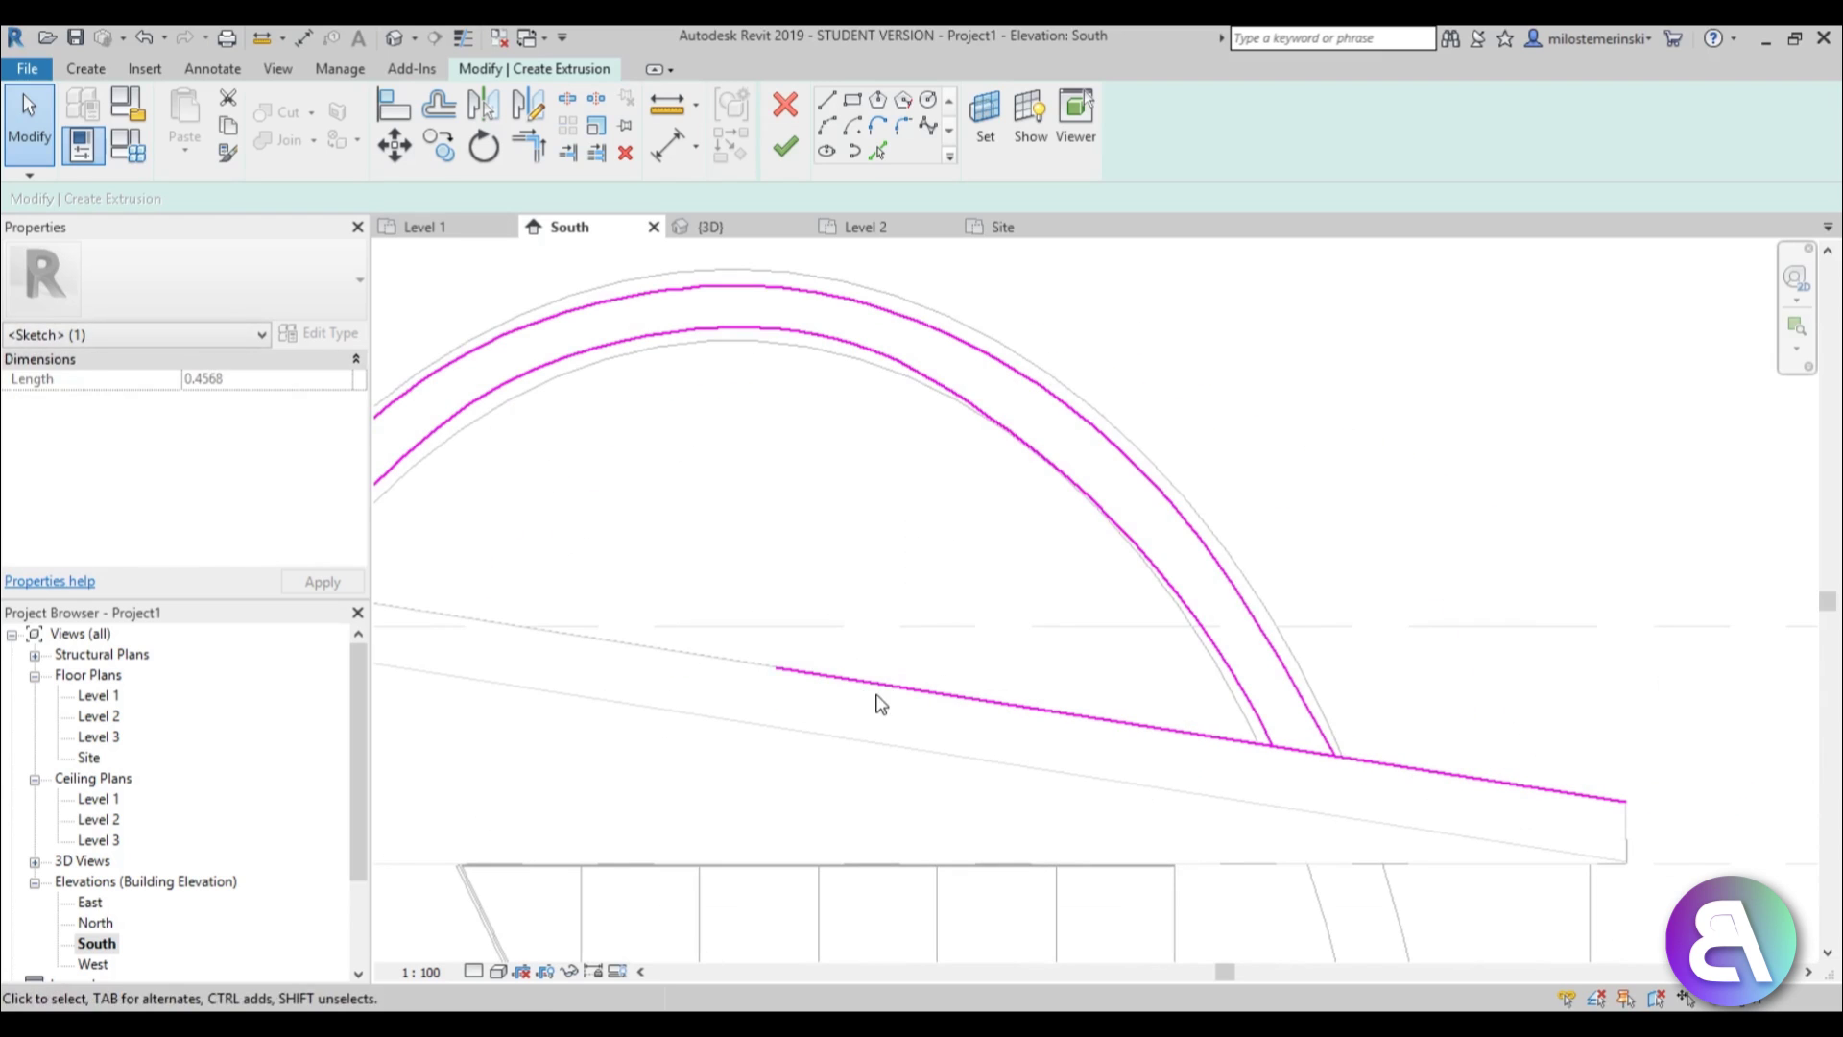
key("Escape")
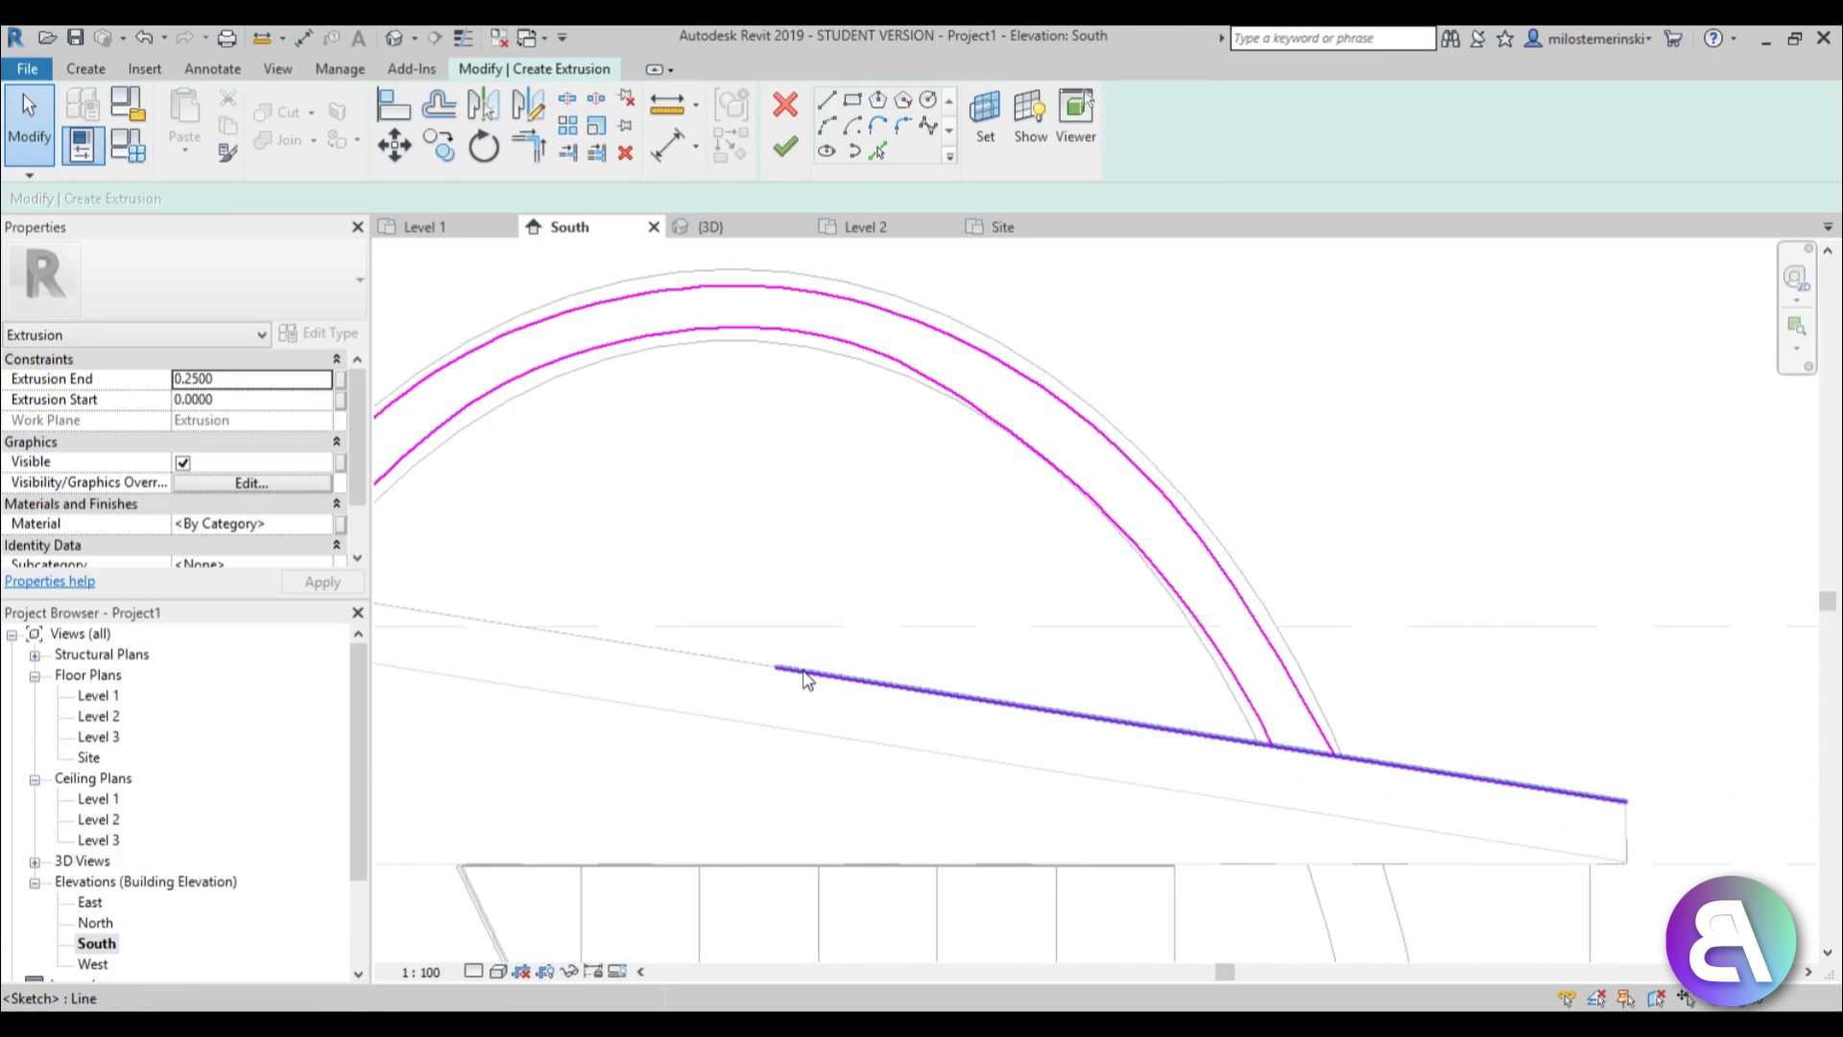
left_click(806, 680)
left_click_drag(779, 667, 1272, 744)
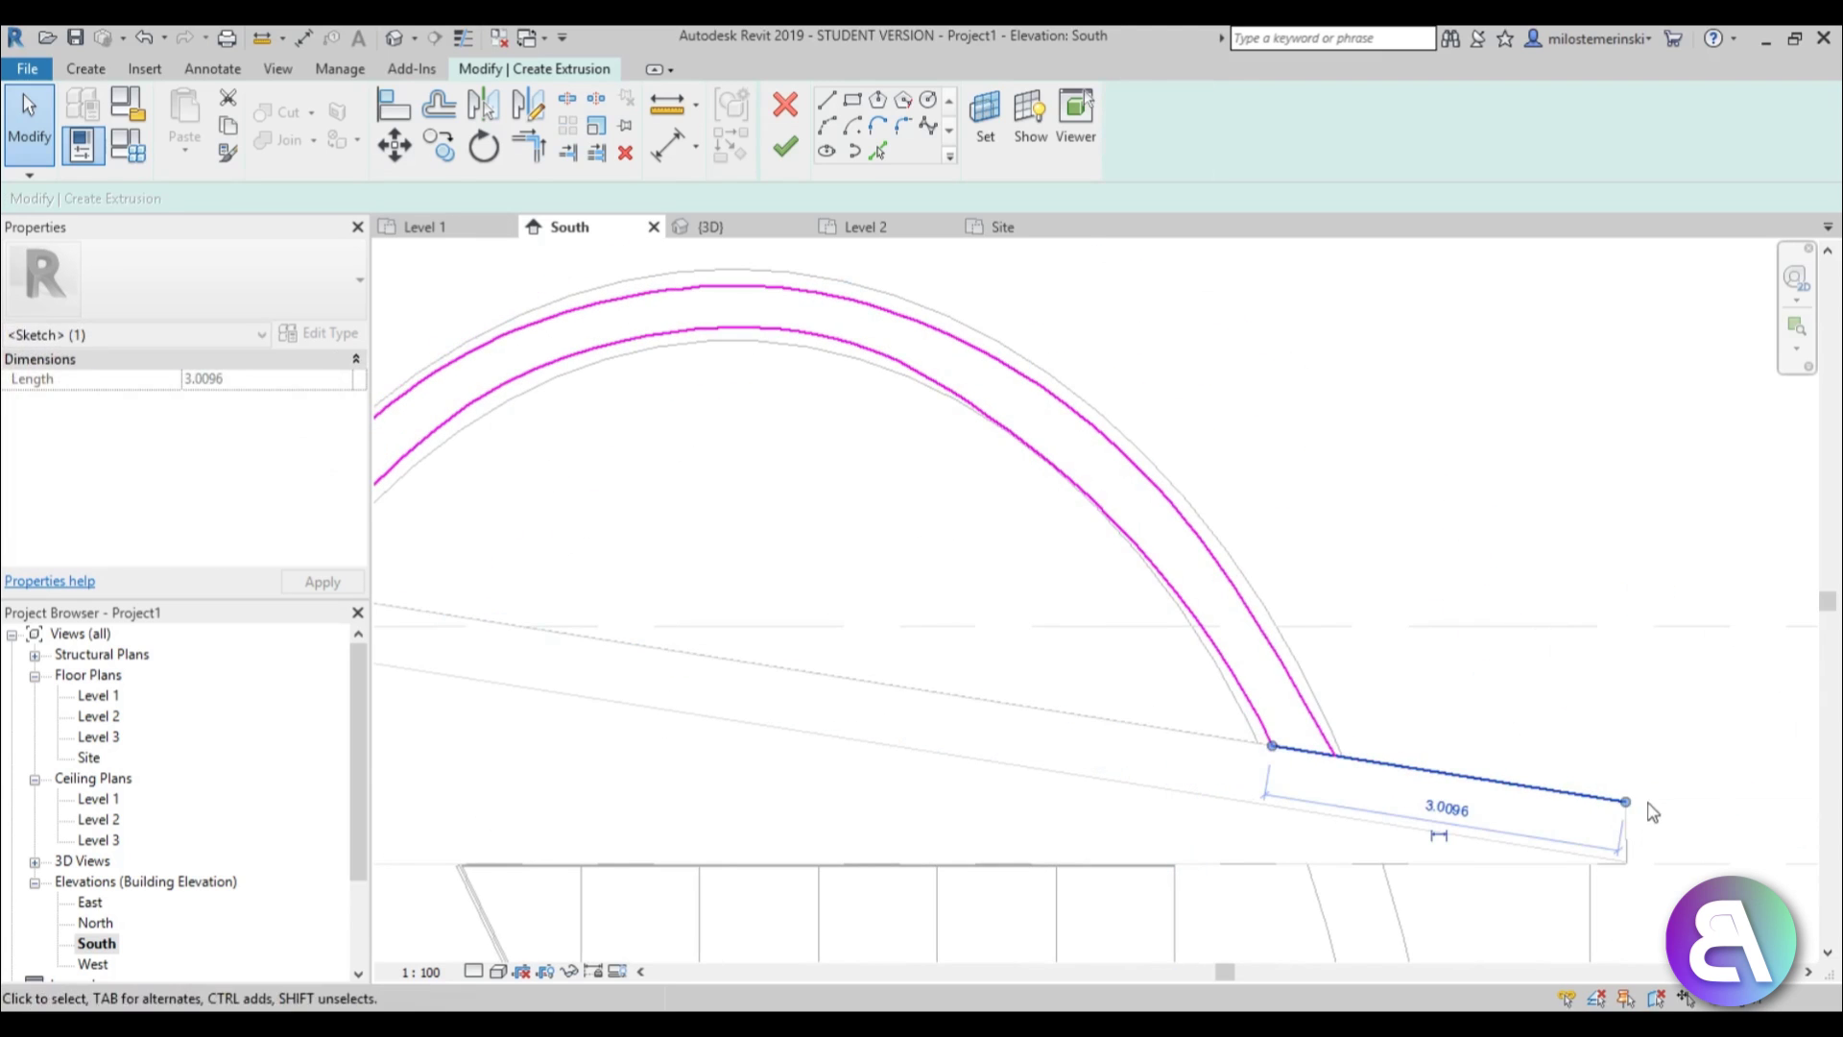
left_click_drag(1625, 800, 1334, 755)
Finish the inset sketch as an extrusion 0.05 m deep and select it in the 3D view.
scroll(1091, 633, "down", 3)
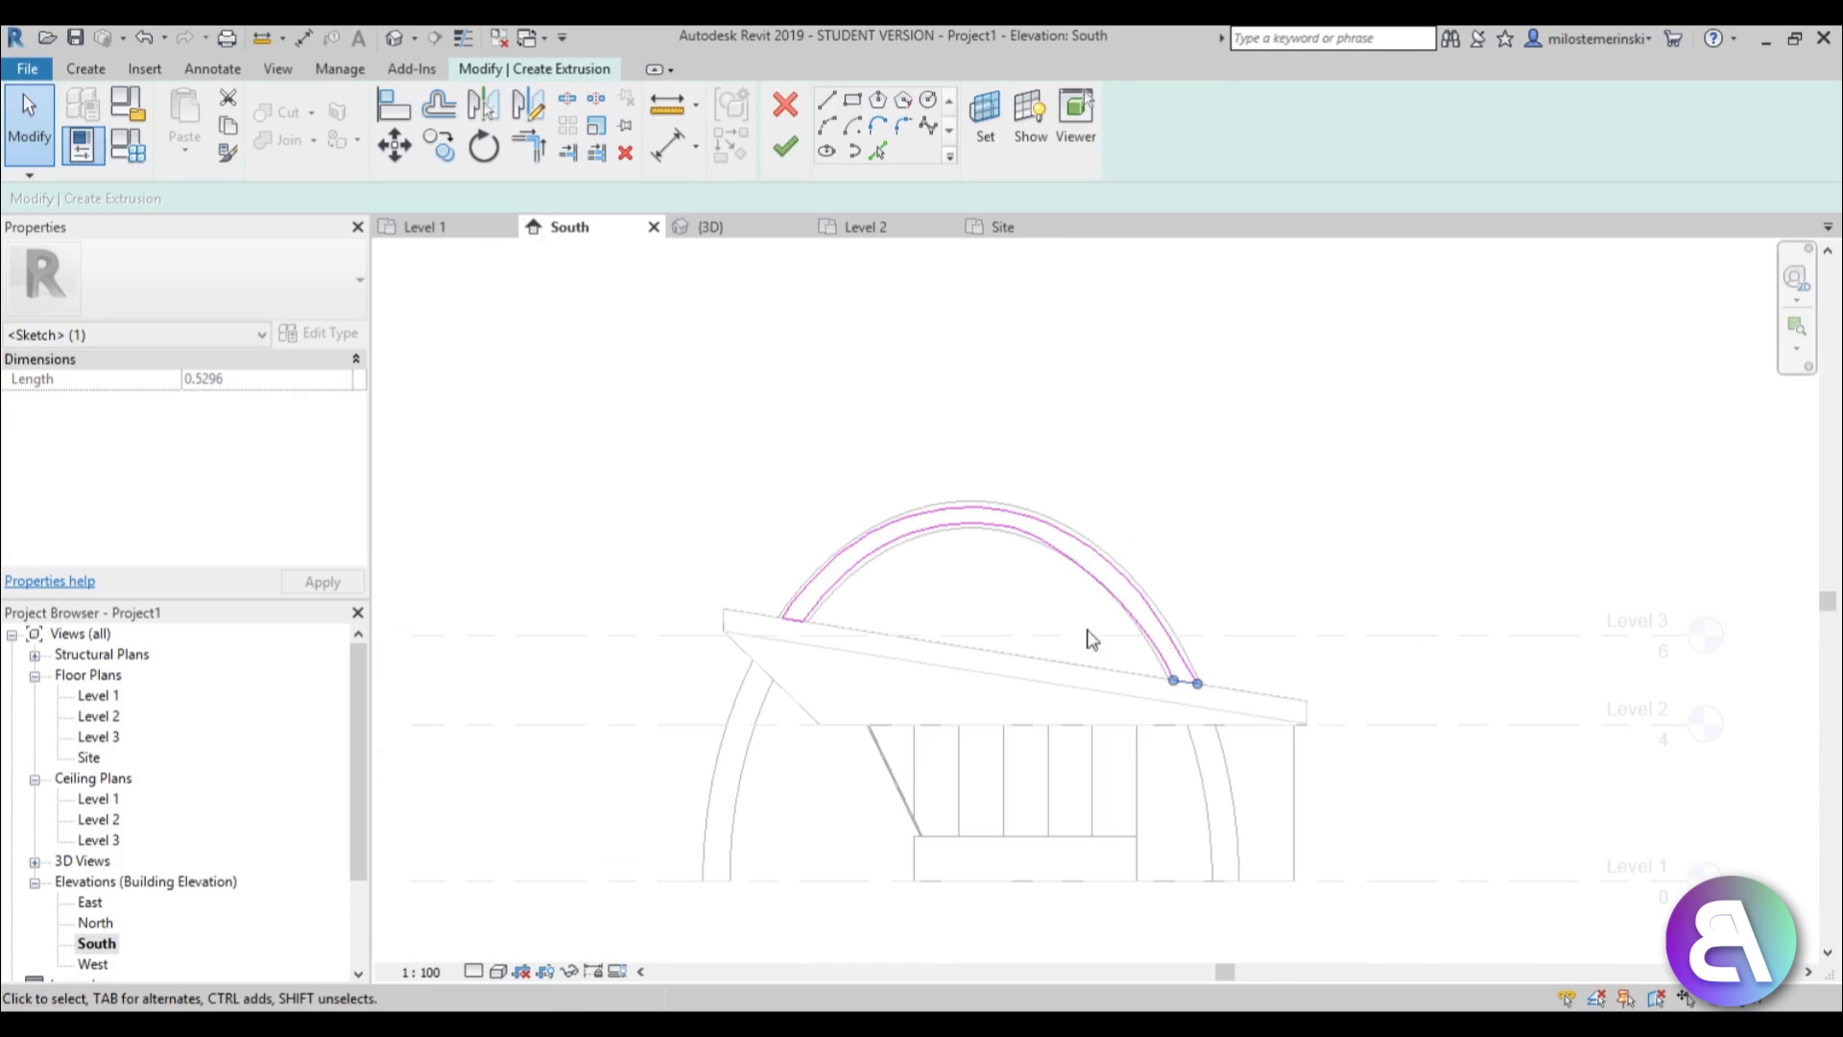
left_click(793, 153)
scroll(1049, 564, "down", 1)
middle_click_drag(1036, 672, 1207, 725)
left_click(391, 41)
middle_click_drag(612, 413, 763, 600, "shift")
scroll(804, 526, "up", 3)
left_click(821, 516)
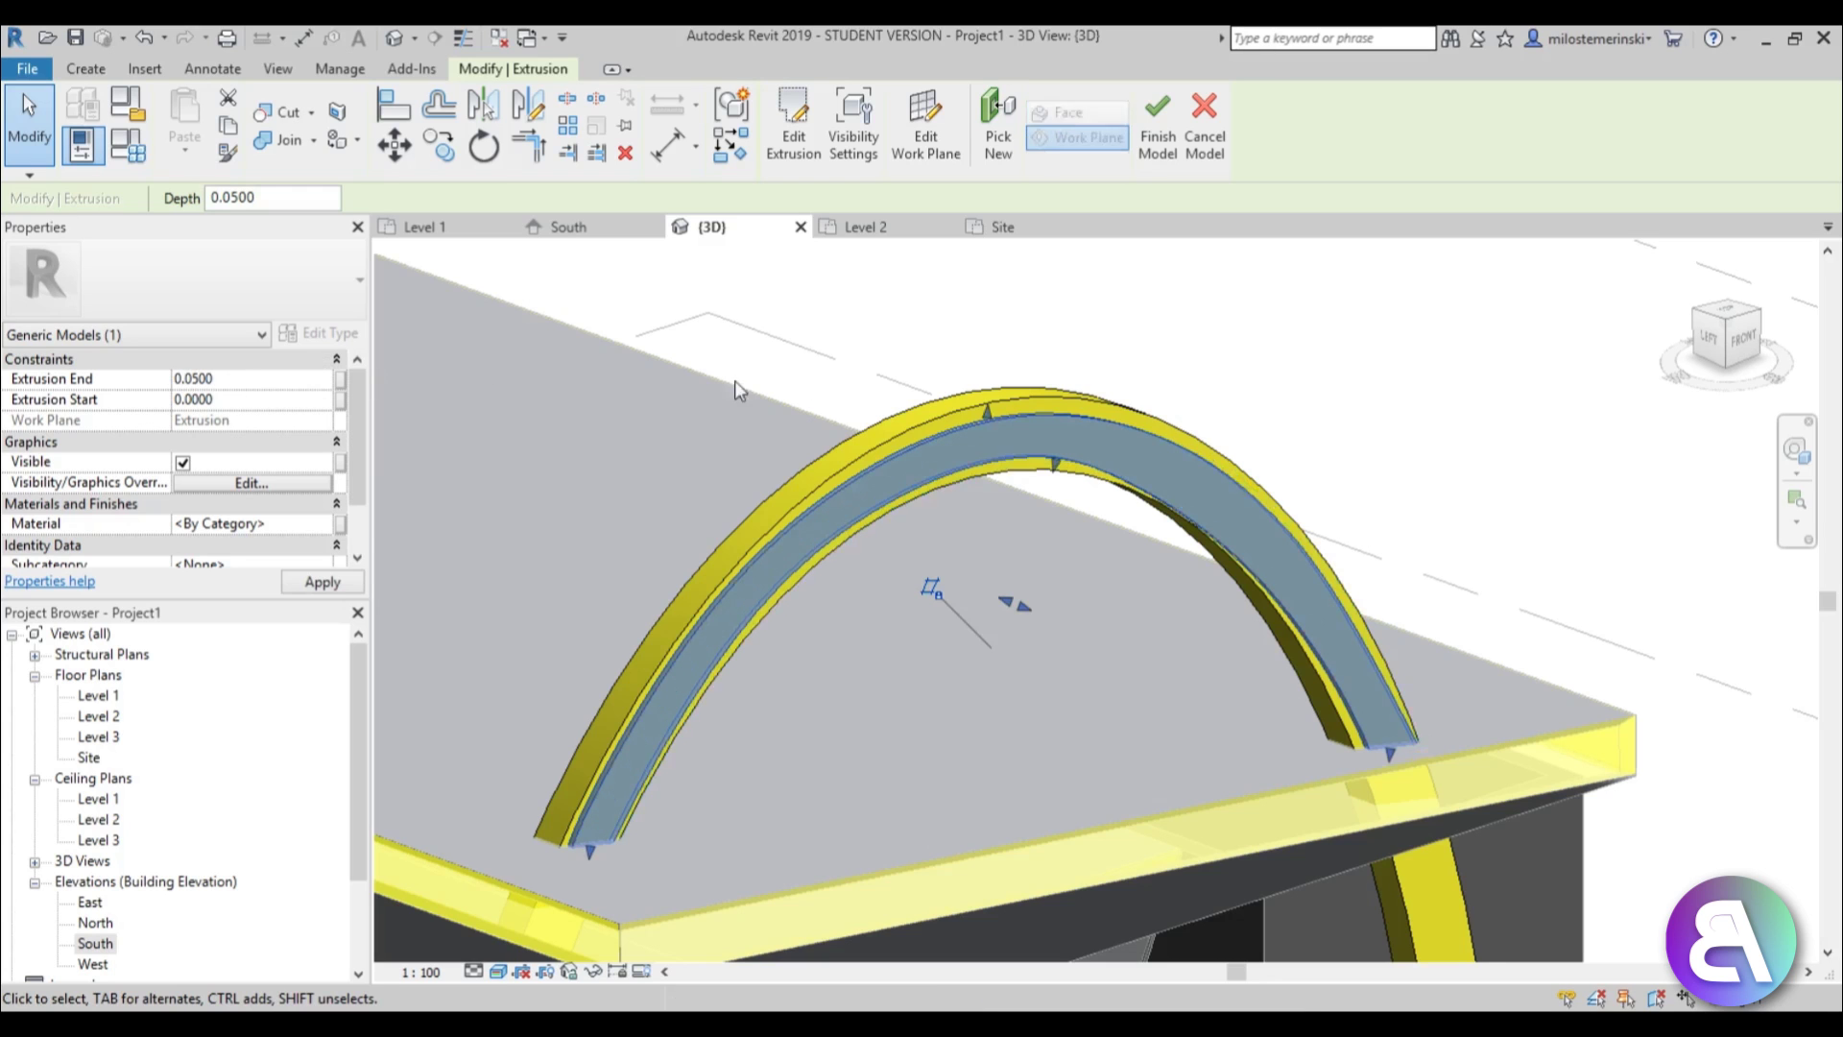
Assign the material Glass, White, High Luminance to the arch's inset extrusion.
left_click(323, 526)
left_click(340, 523)
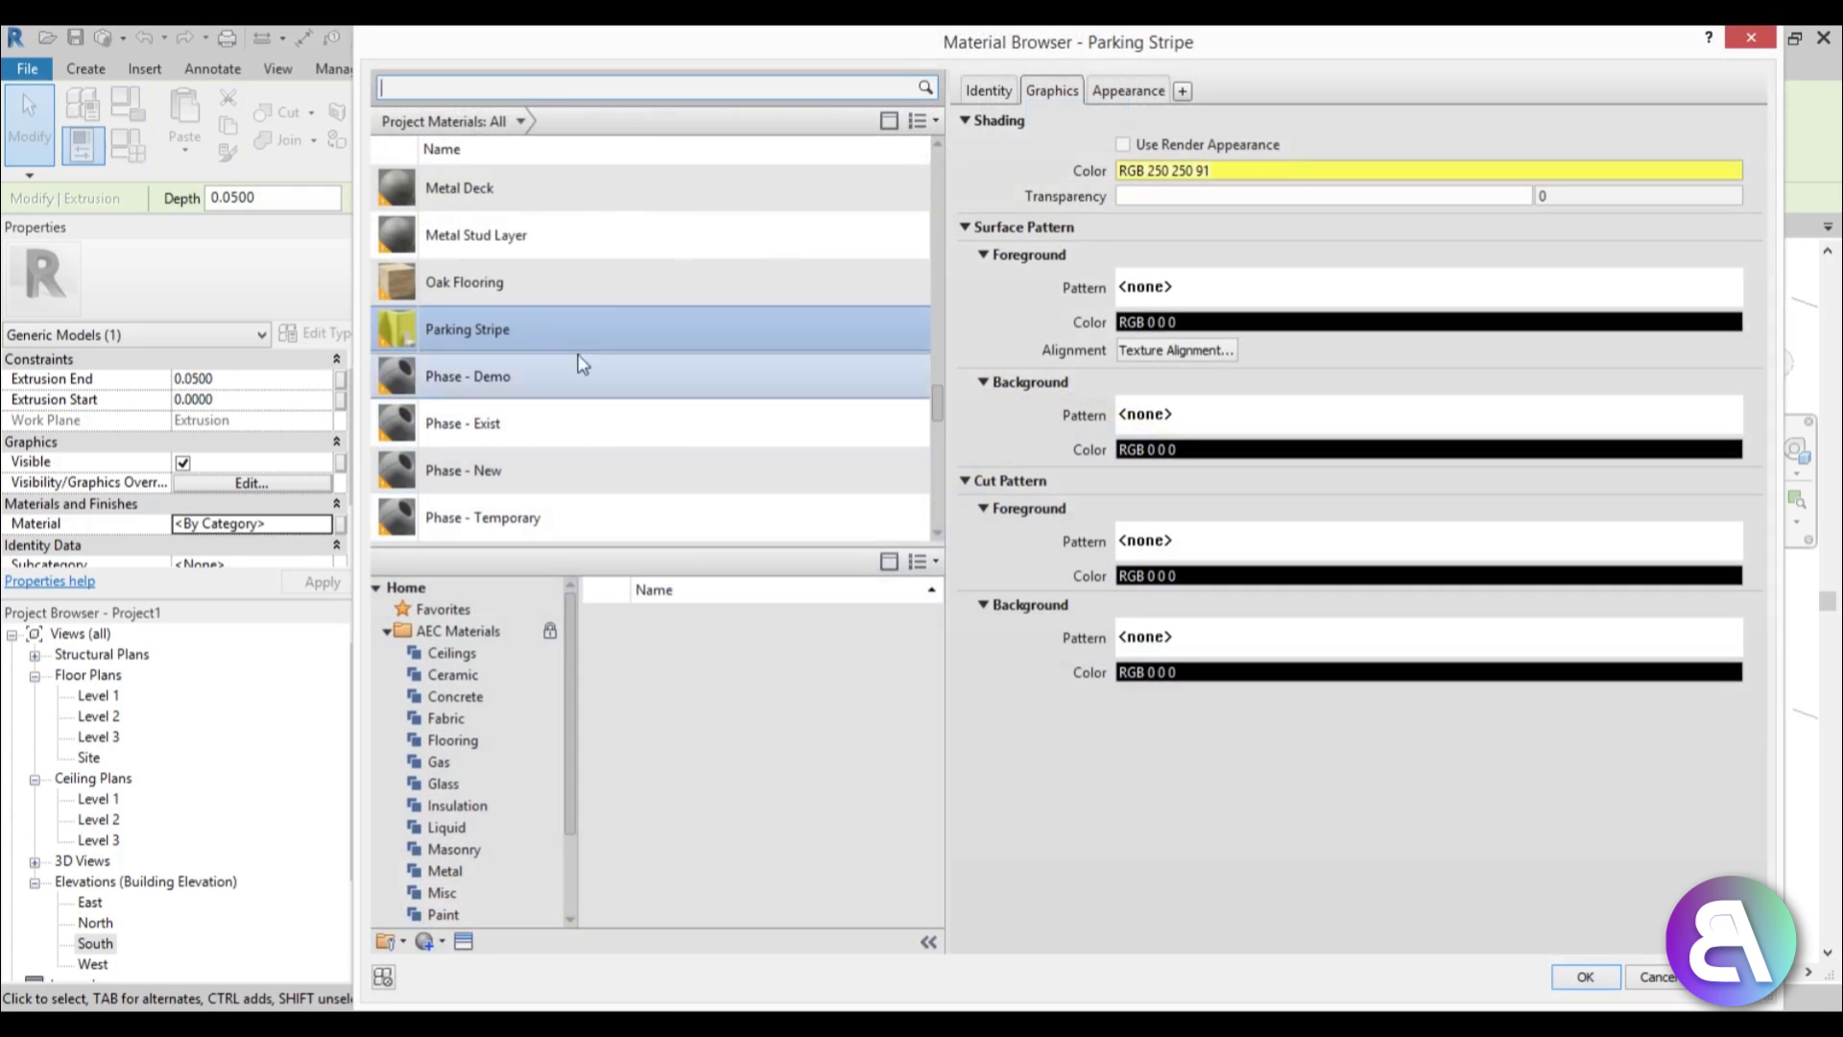
type("glo")
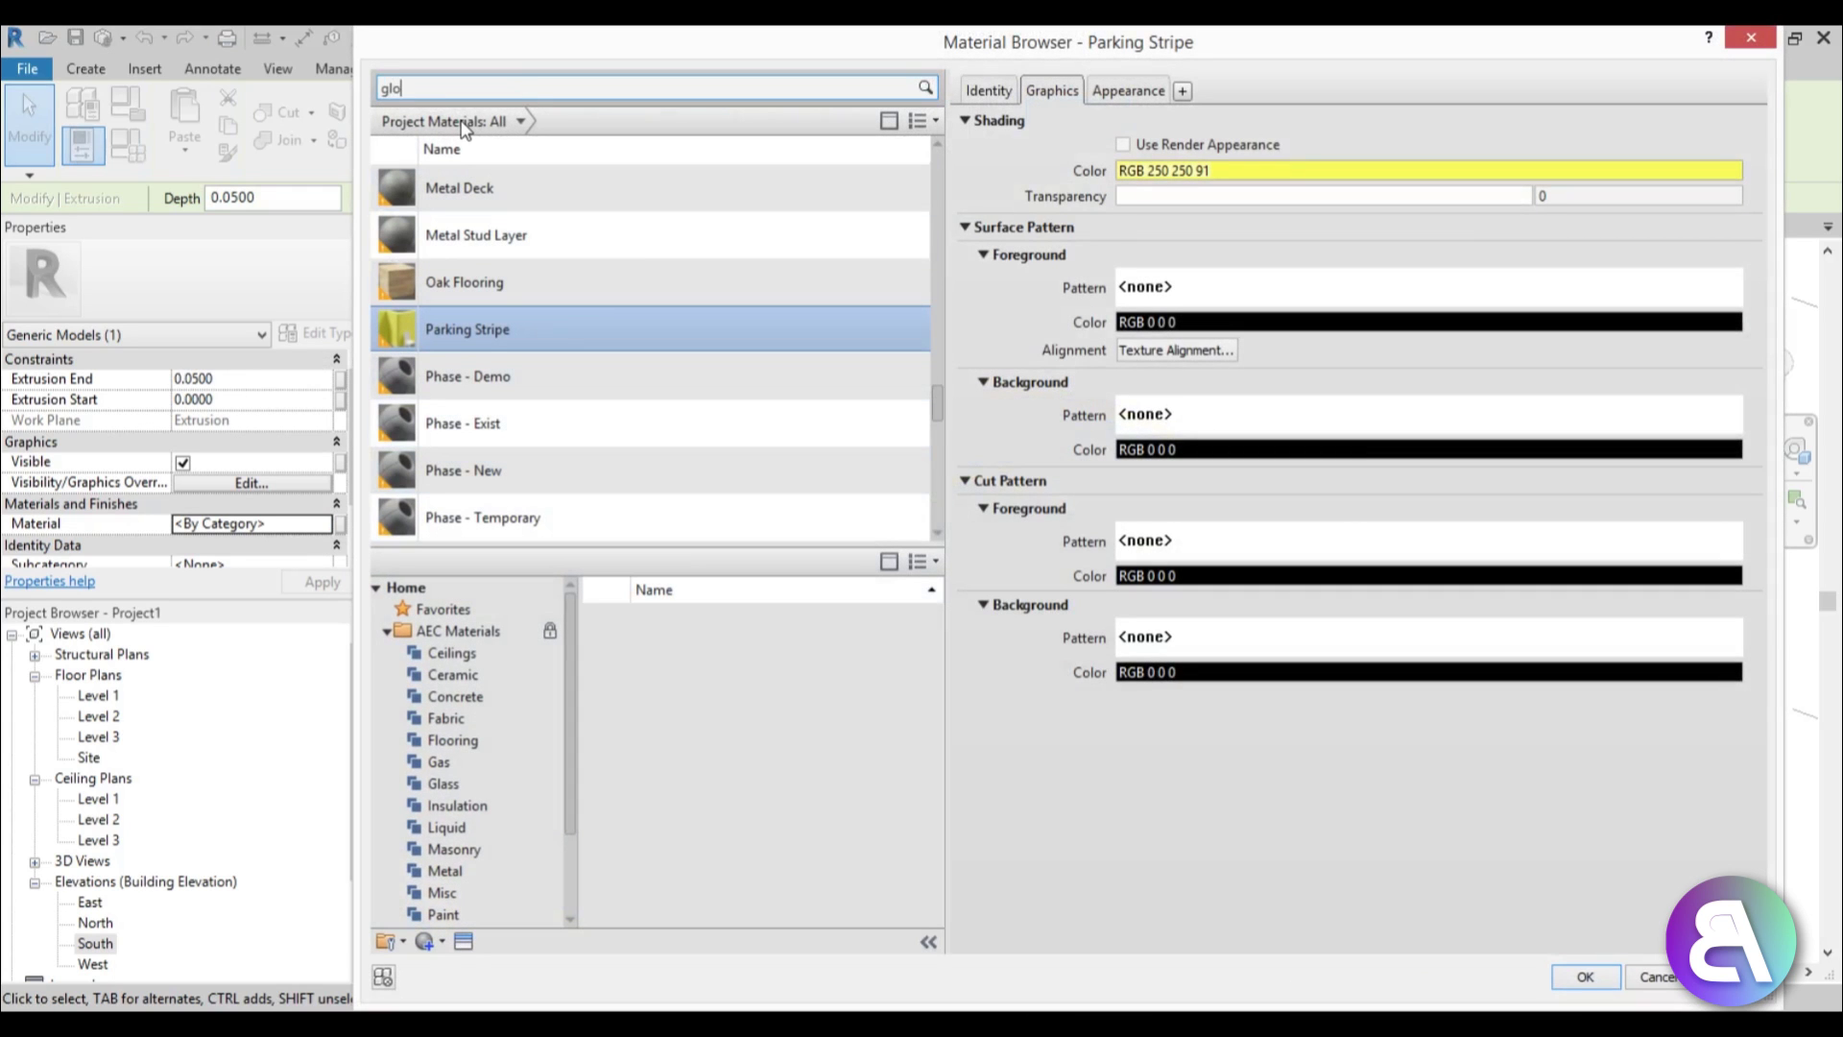
type("w")
left_click(486, 205)
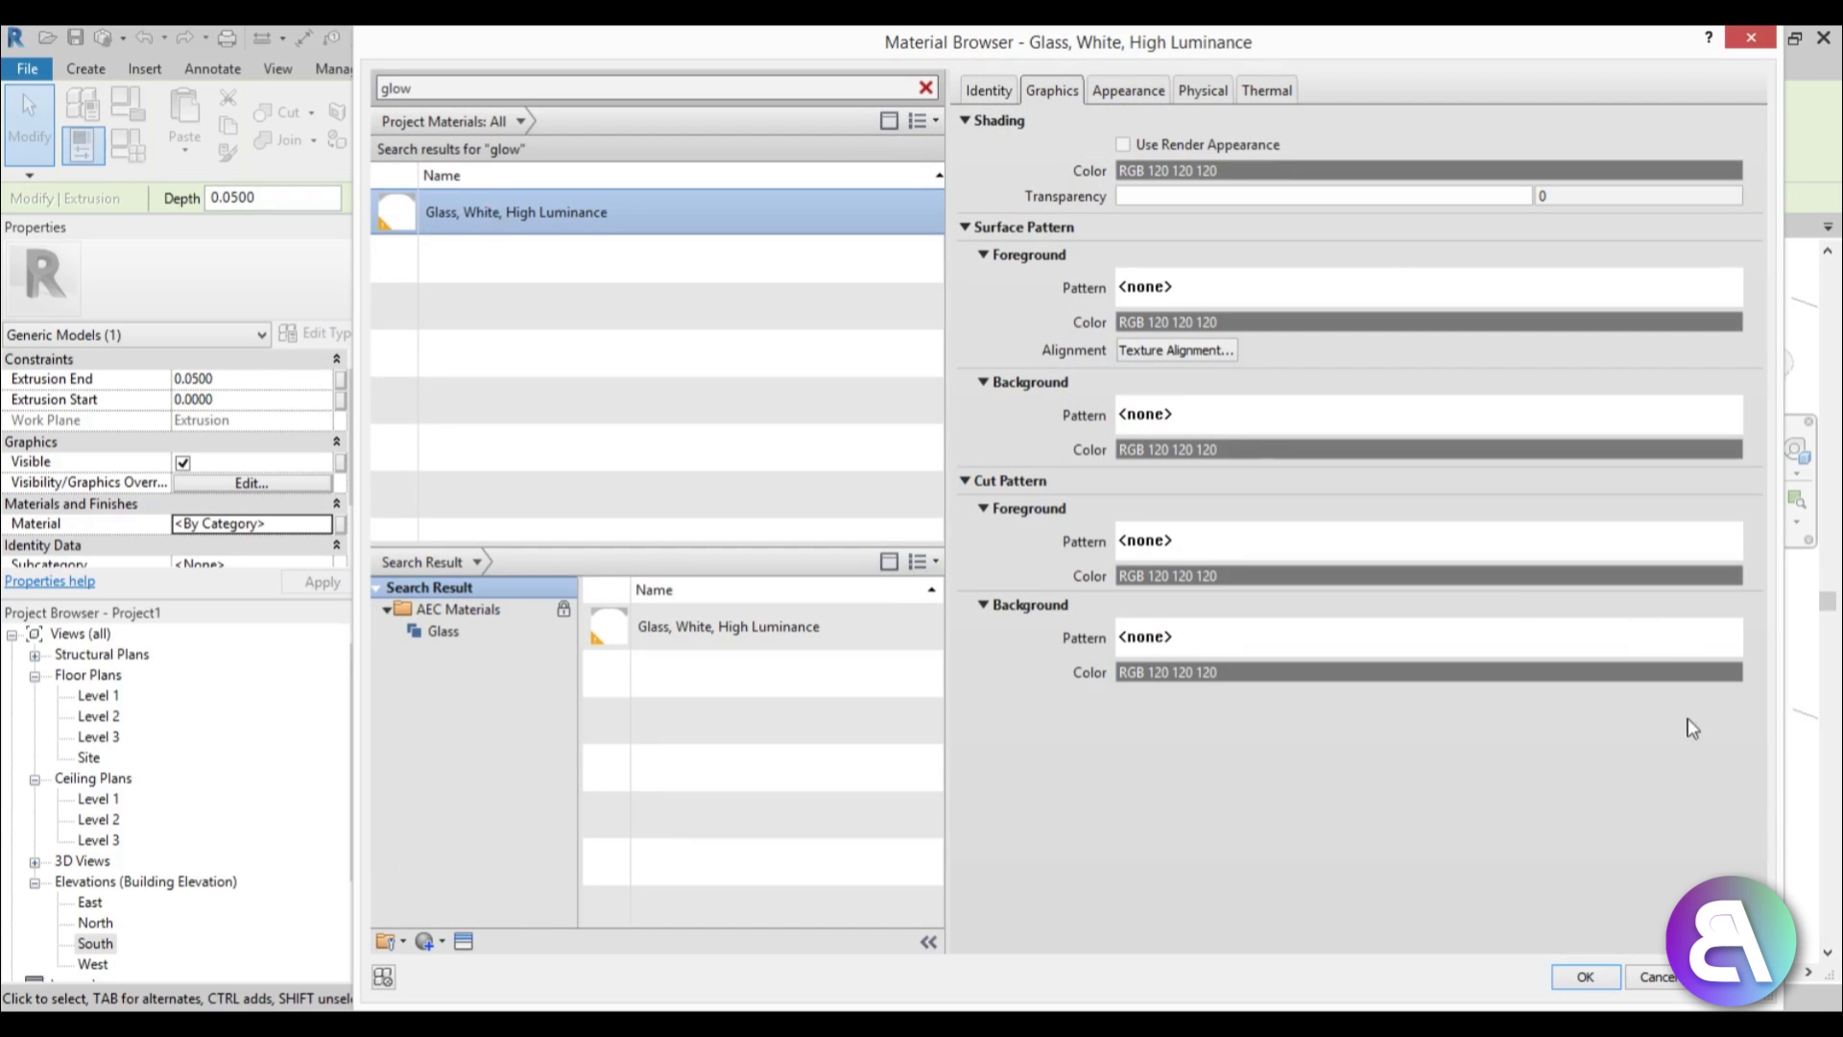
left_click(1134, 92)
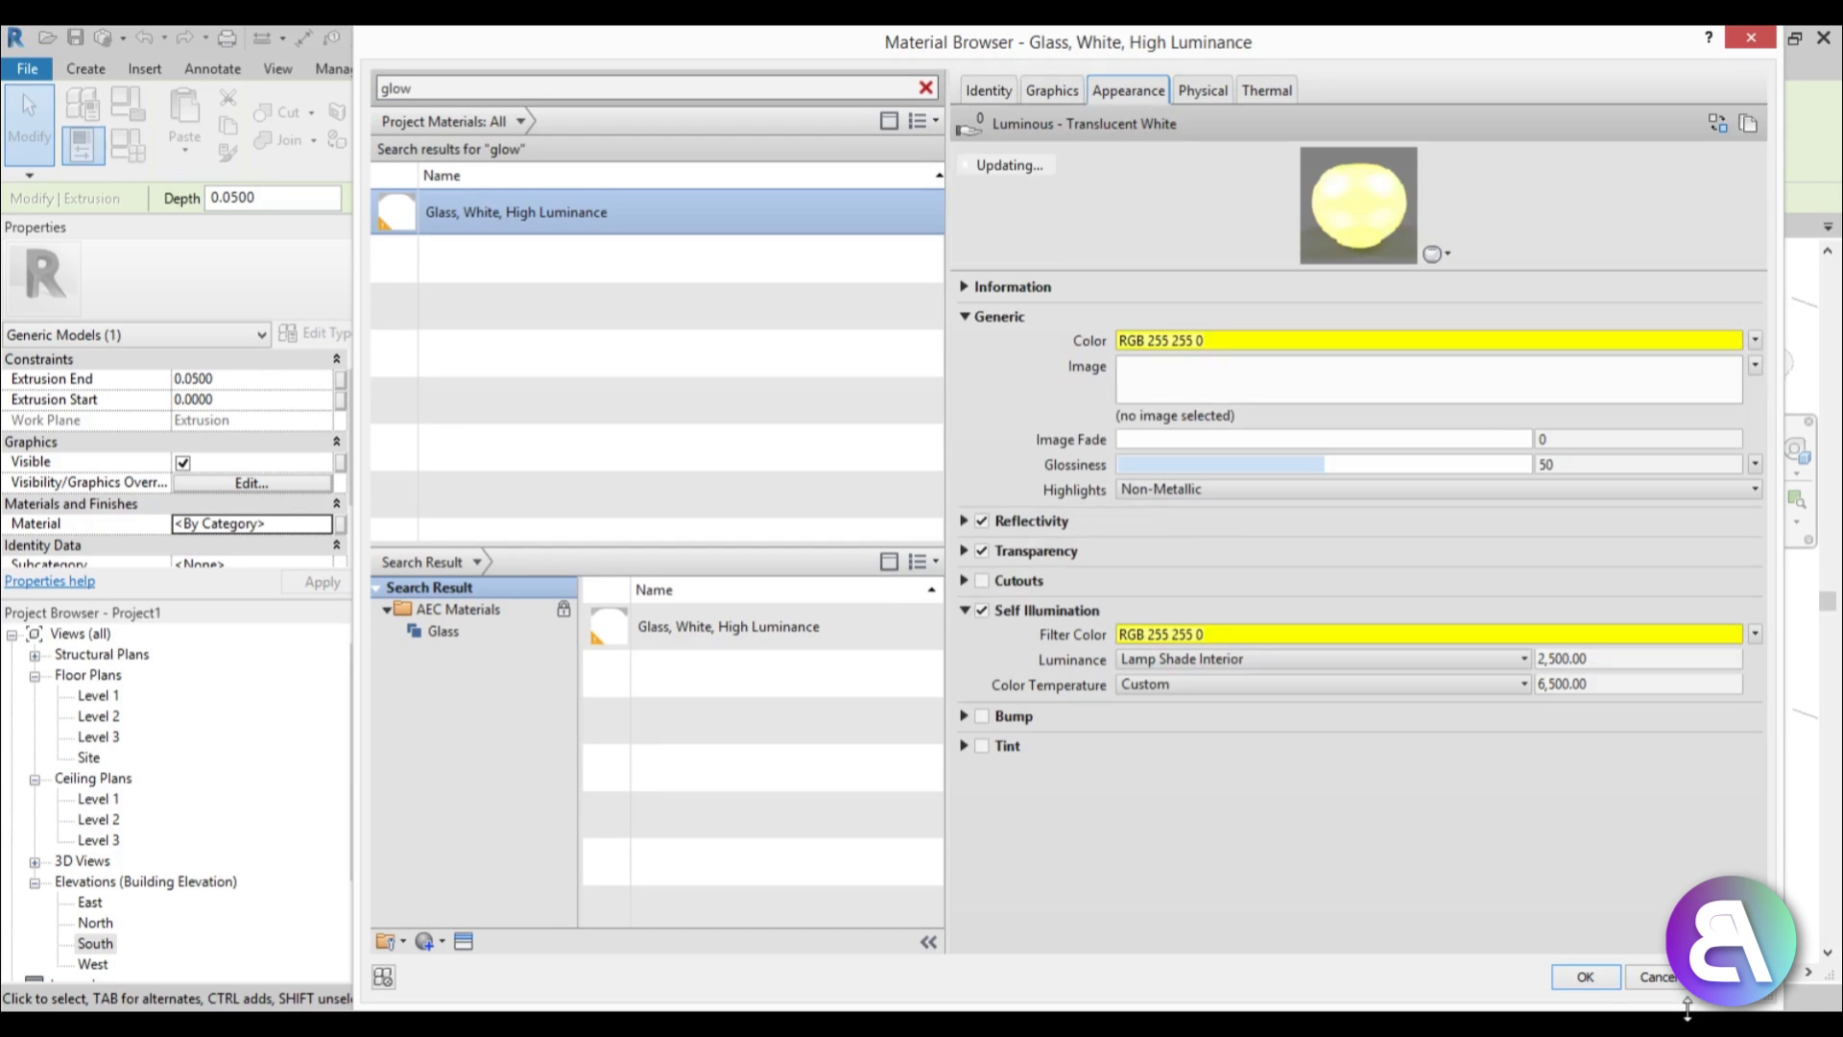
left_click(1585, 976)
left_click(1255, 426)
In the Level 1 plan, mirror the inset extrusion onto the opposite arch about a horizontal axis drawn through the building's midpoint.
scroll(1238, 413, "down", 3)
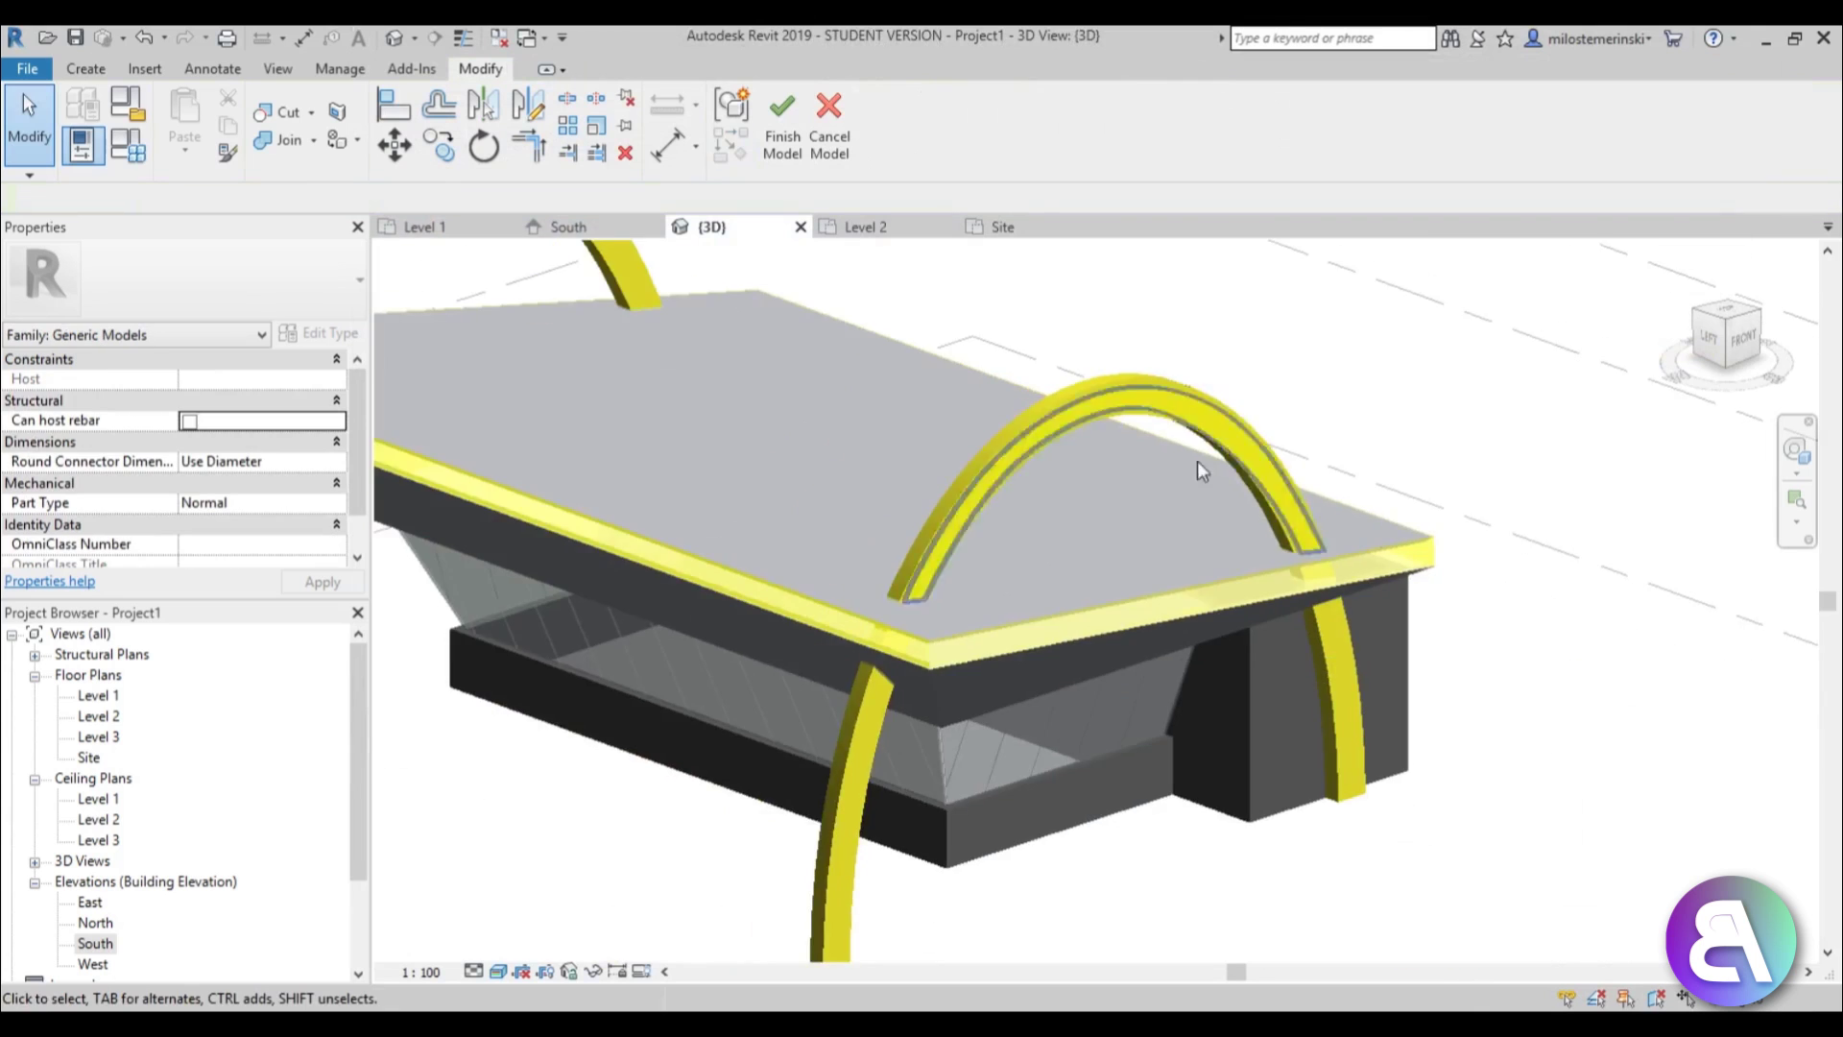
middle_click_drag(1196, 461, 1271, 491, "shift")
left_click(1280, 378)
scroll(833, 643, "down", 2)
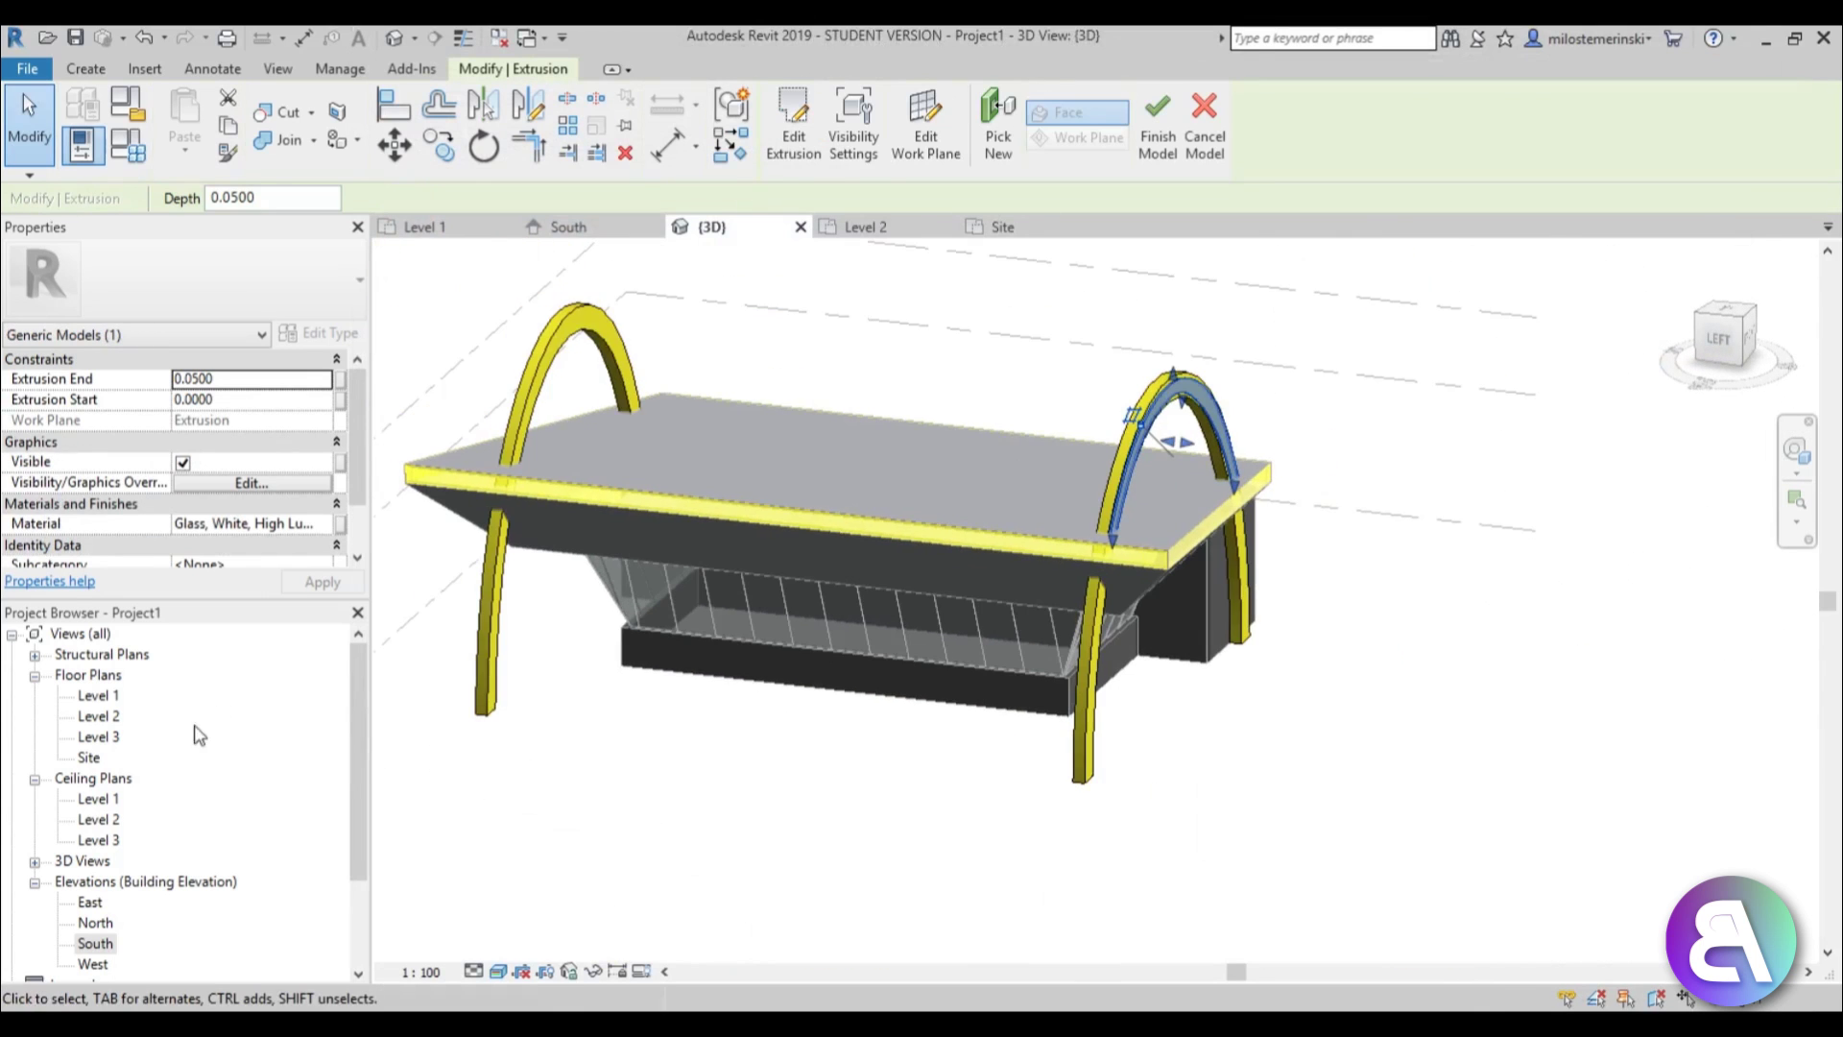
double_click(100, 696)
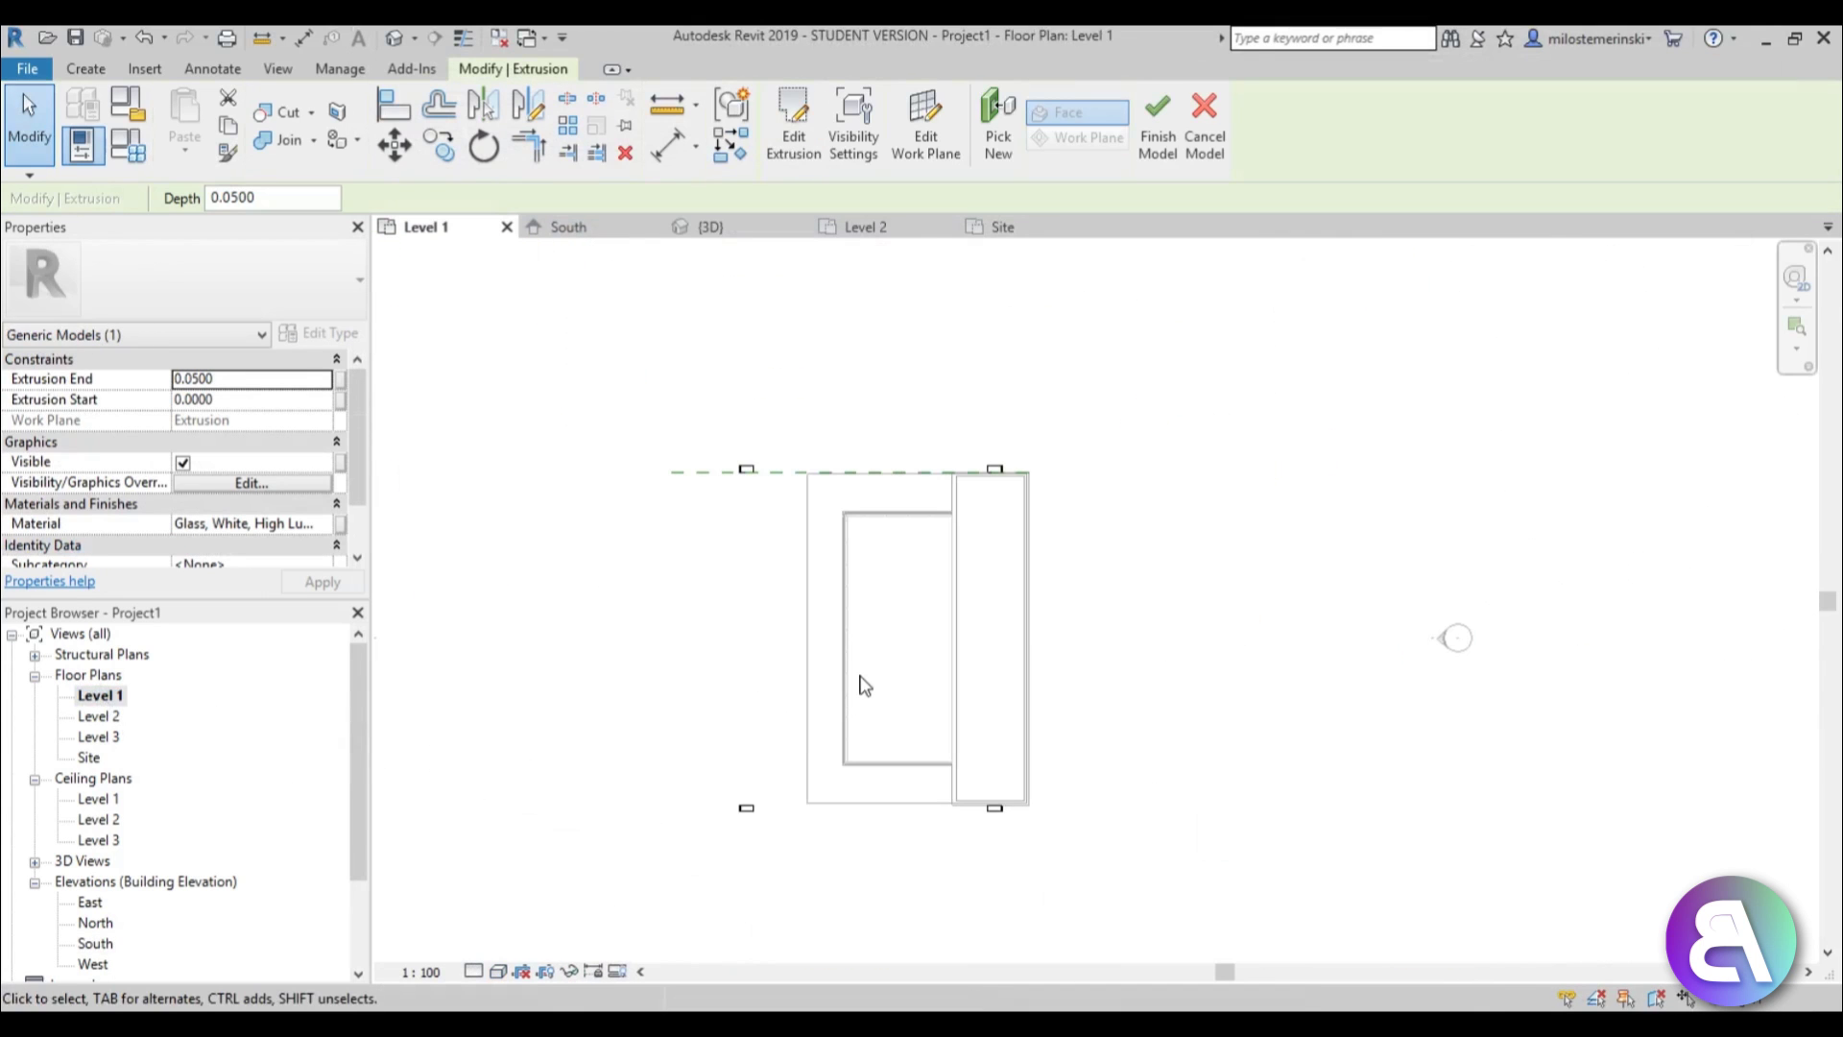
key("d")
key("m")
left_click(1028, 637)
left_click(552, 640)
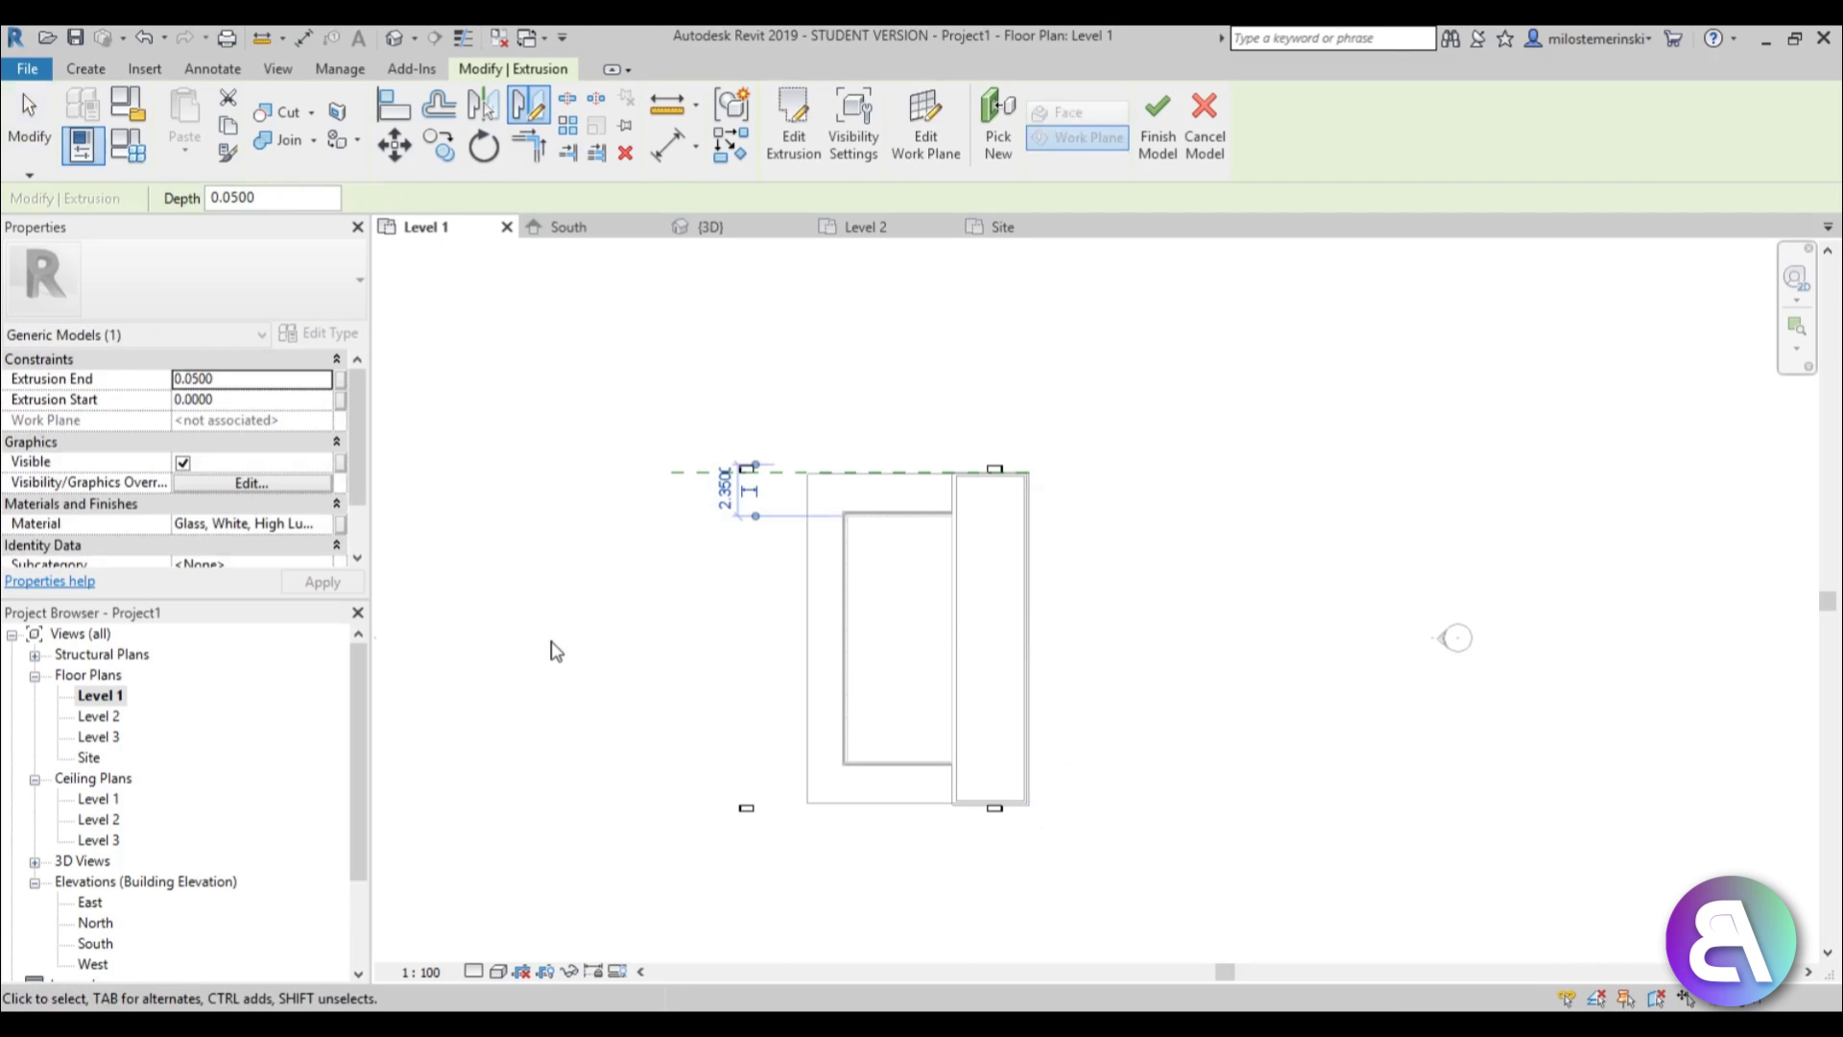
key("Escape")
key("Escape")
Check the mirrored inset in 3D, return to the Level 1 plan and finish the in-place model.
left_click(394, 38)
scroll(864, 585, "down", 2)
middle_click_drag(898, 554, 671, 600, "shift")
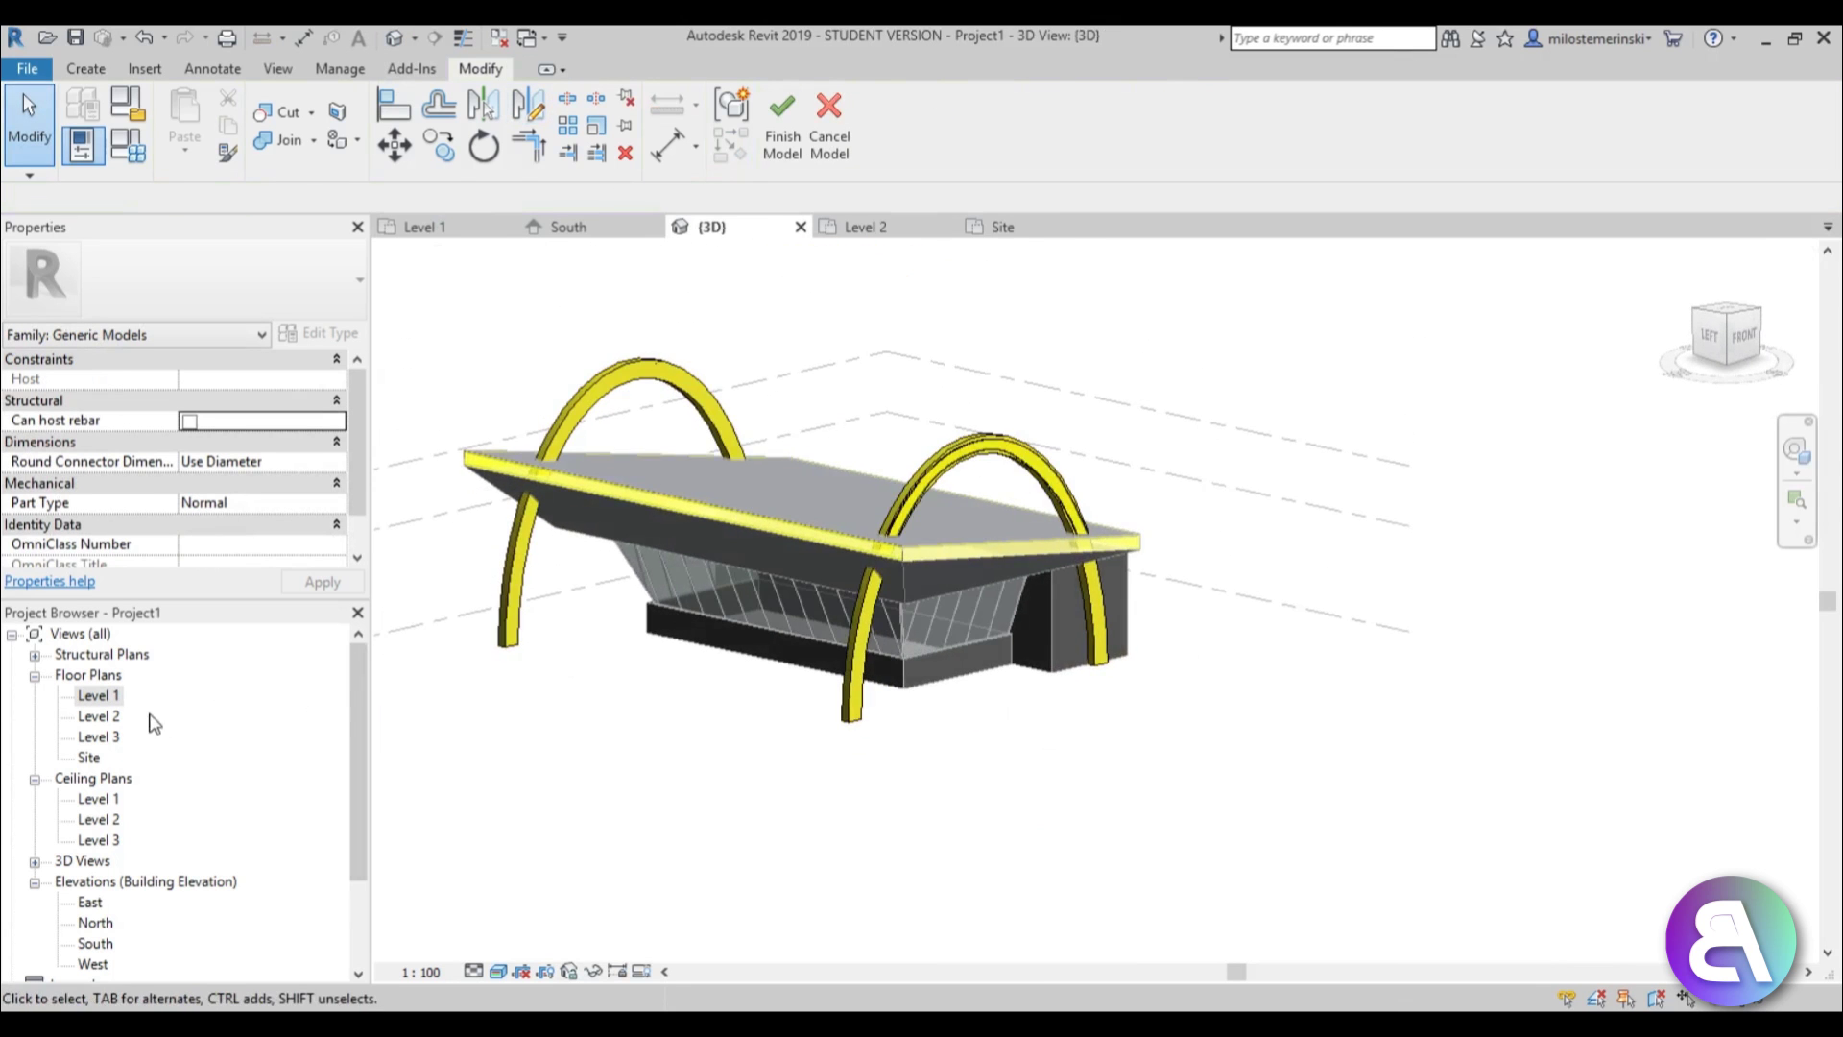
double_click(99, 694)
left_click(780, 144)
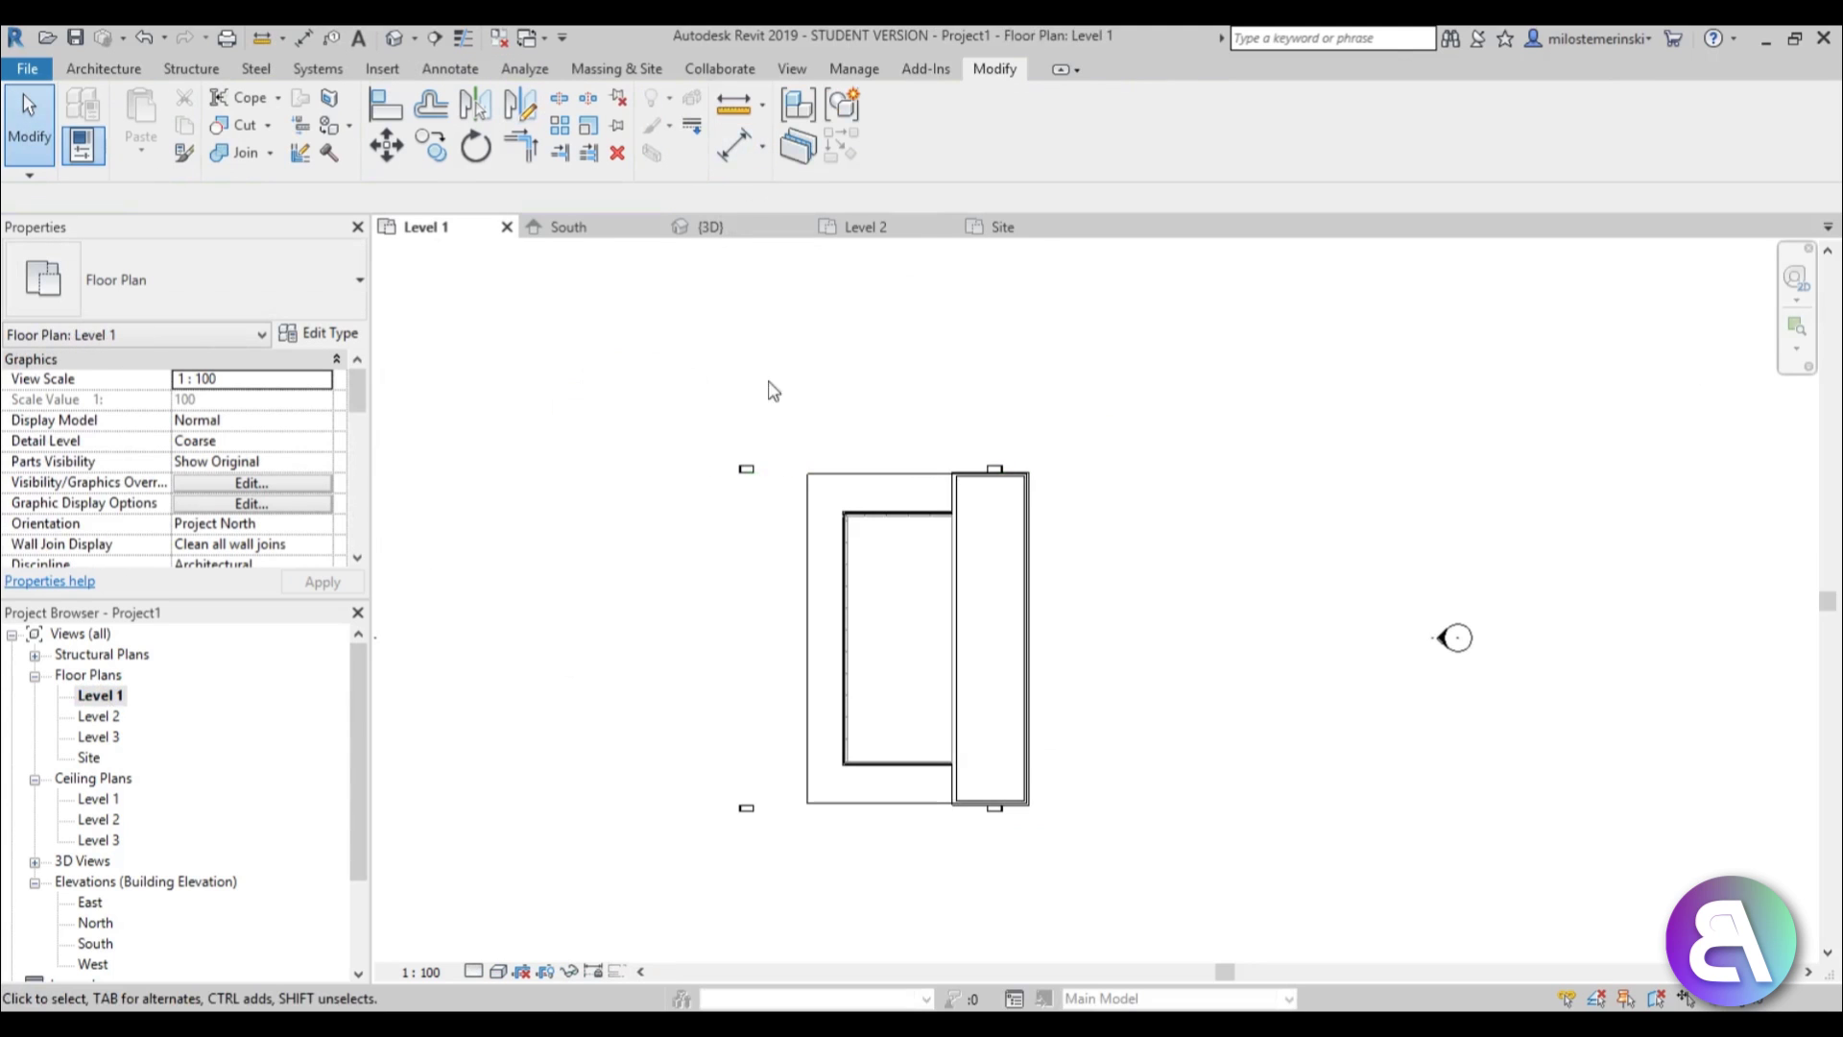
Create a Generic 150mm floor on Level 1 with a rectangular boundary offset 1 m outside the building and arch legs.
left_click(104, 68)
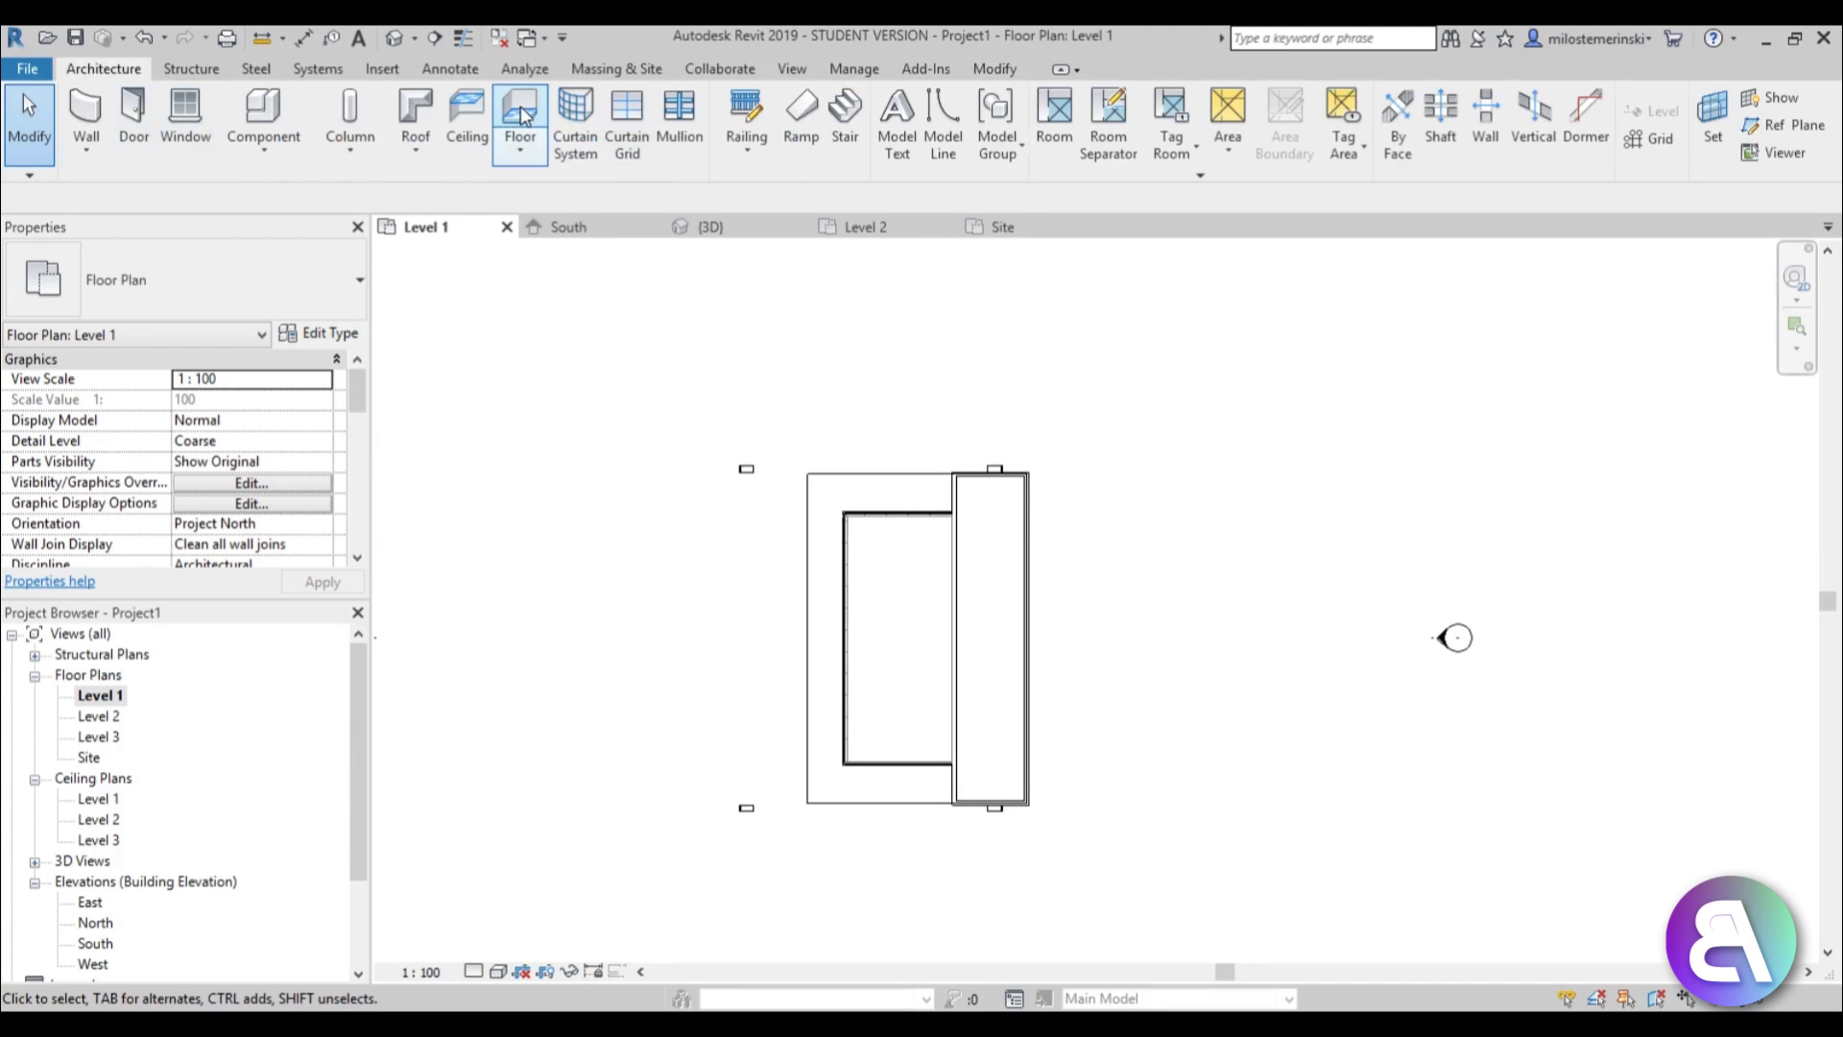
left_click(519, 107)
left_click(1085, 101)
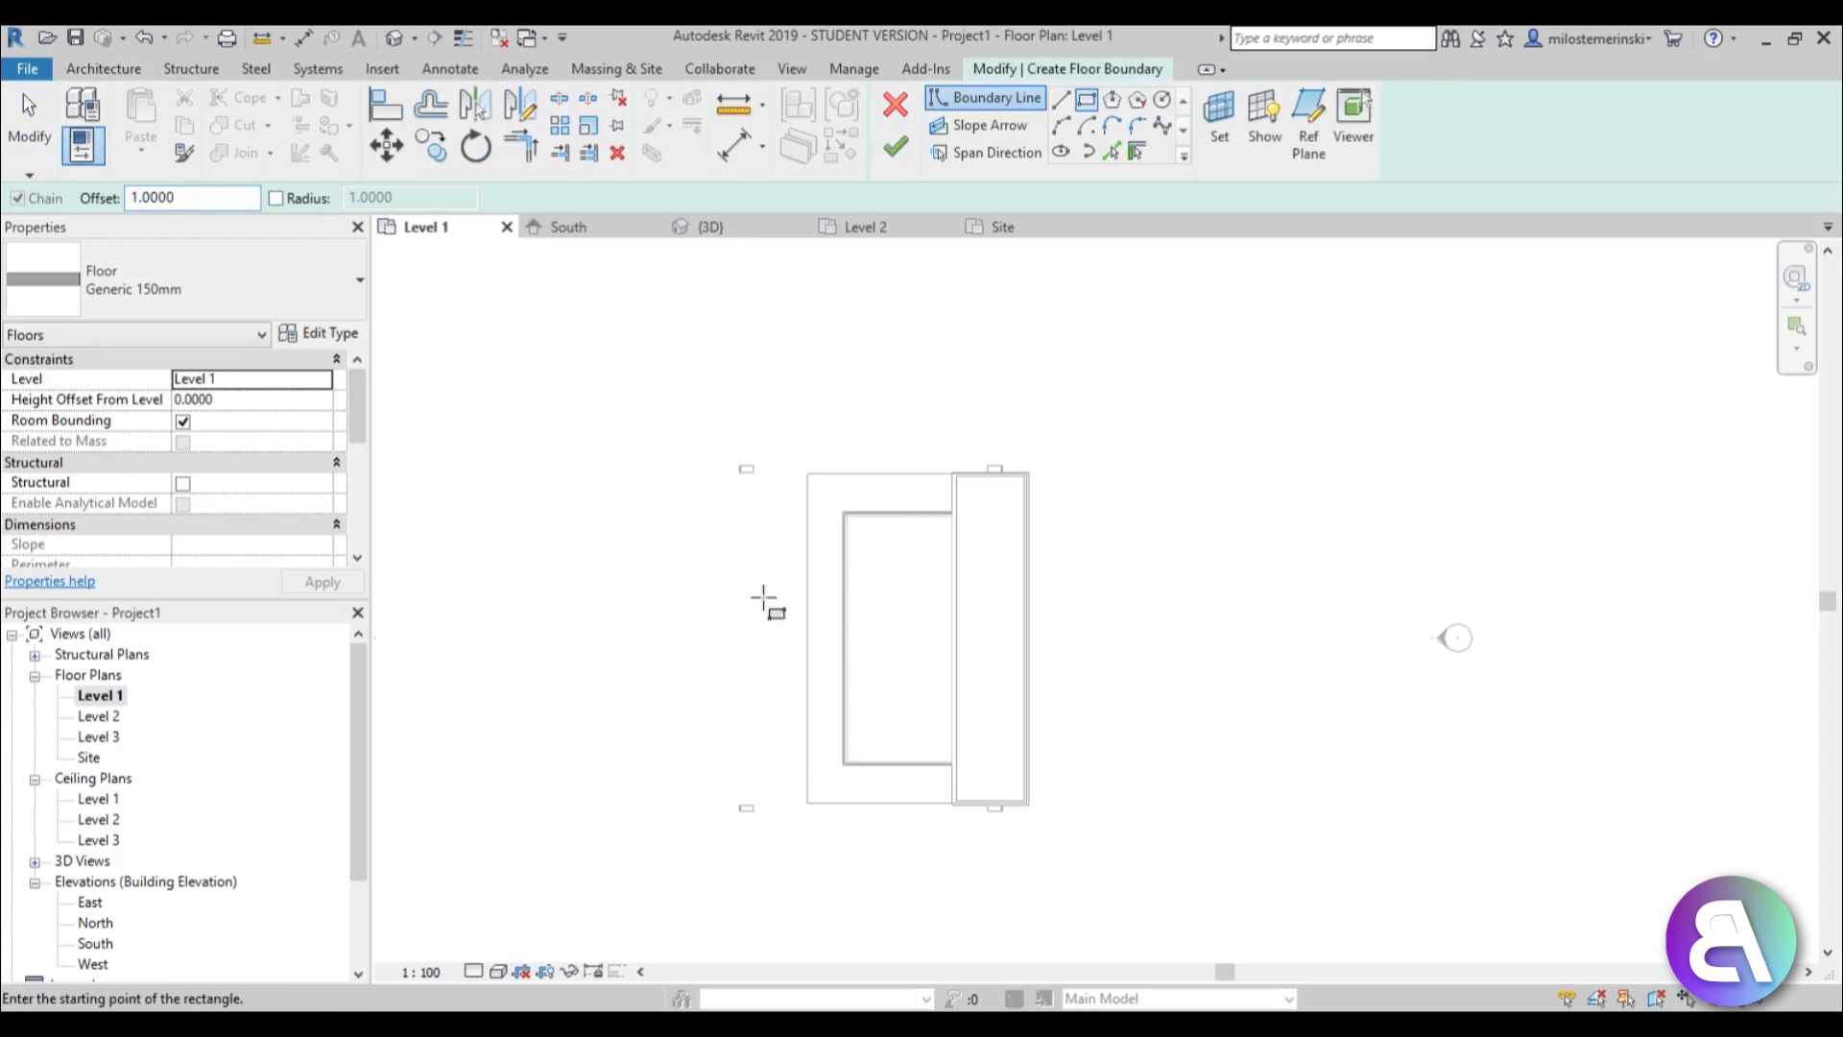
left_click(739, 468)
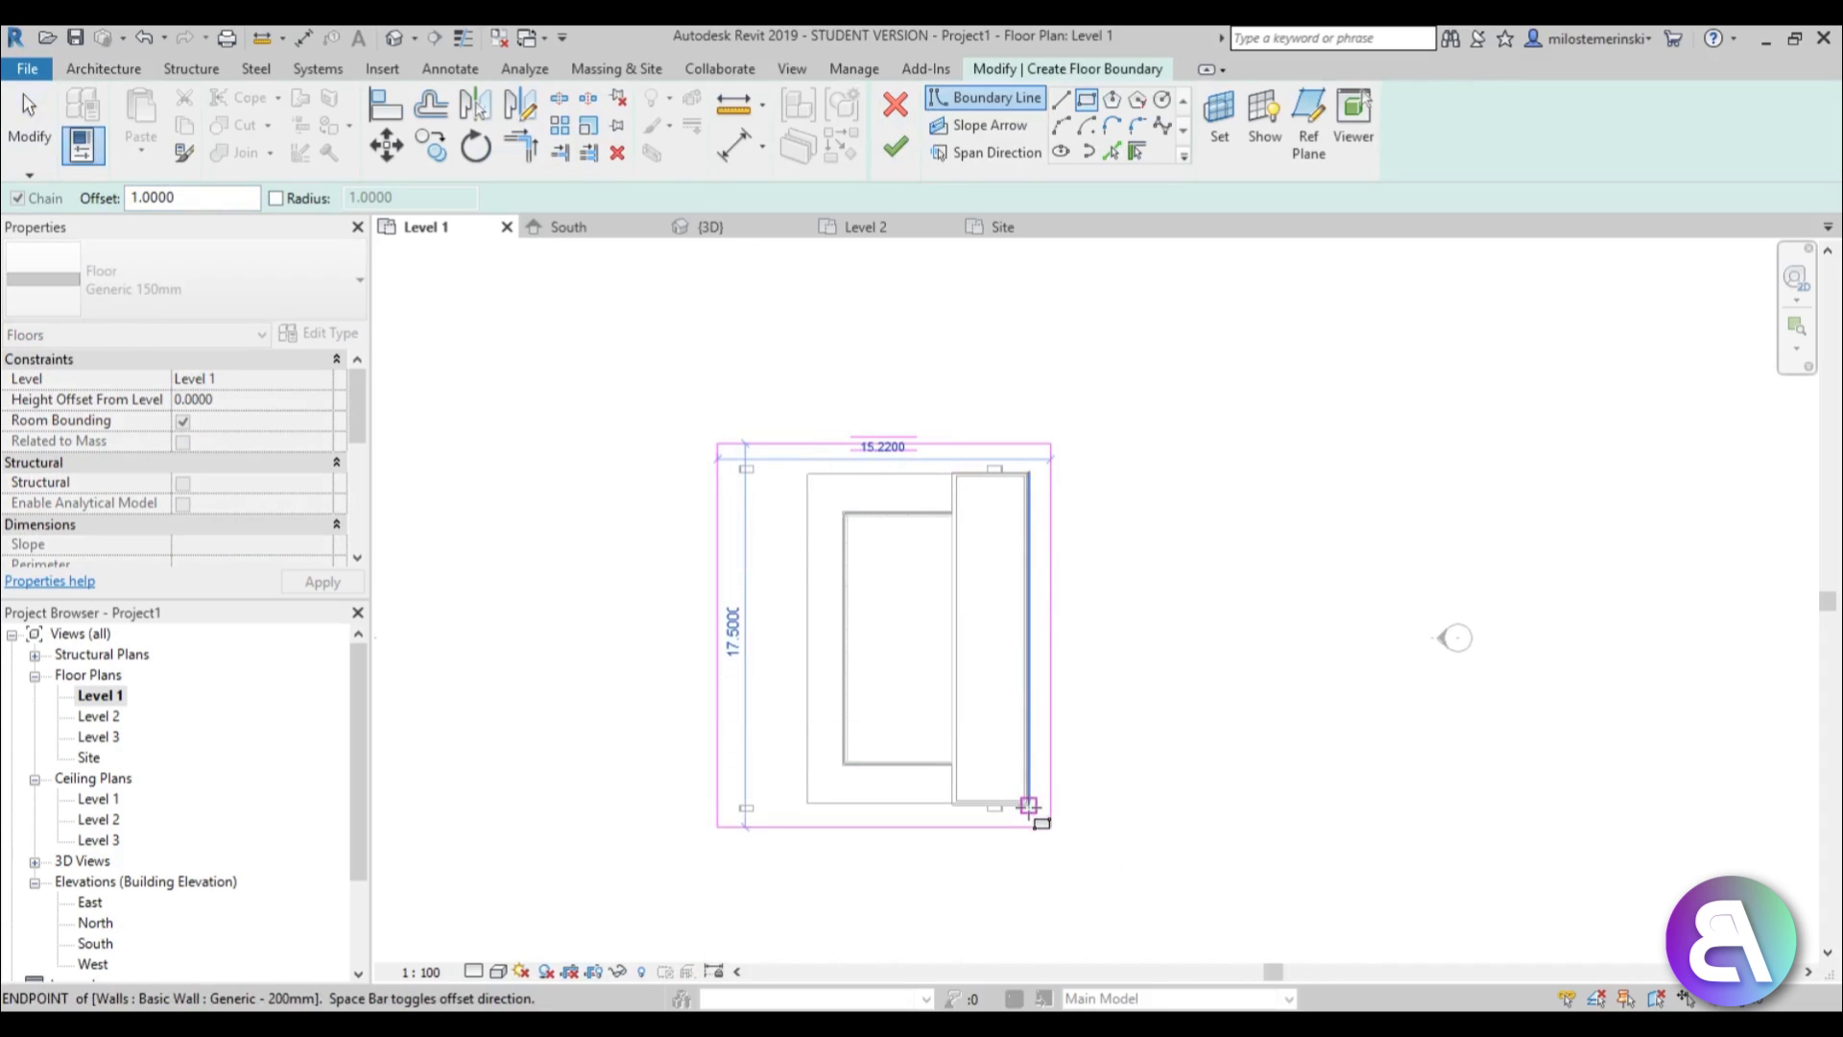
left_click(1029, 804)
key("Escape")
key("Escape")
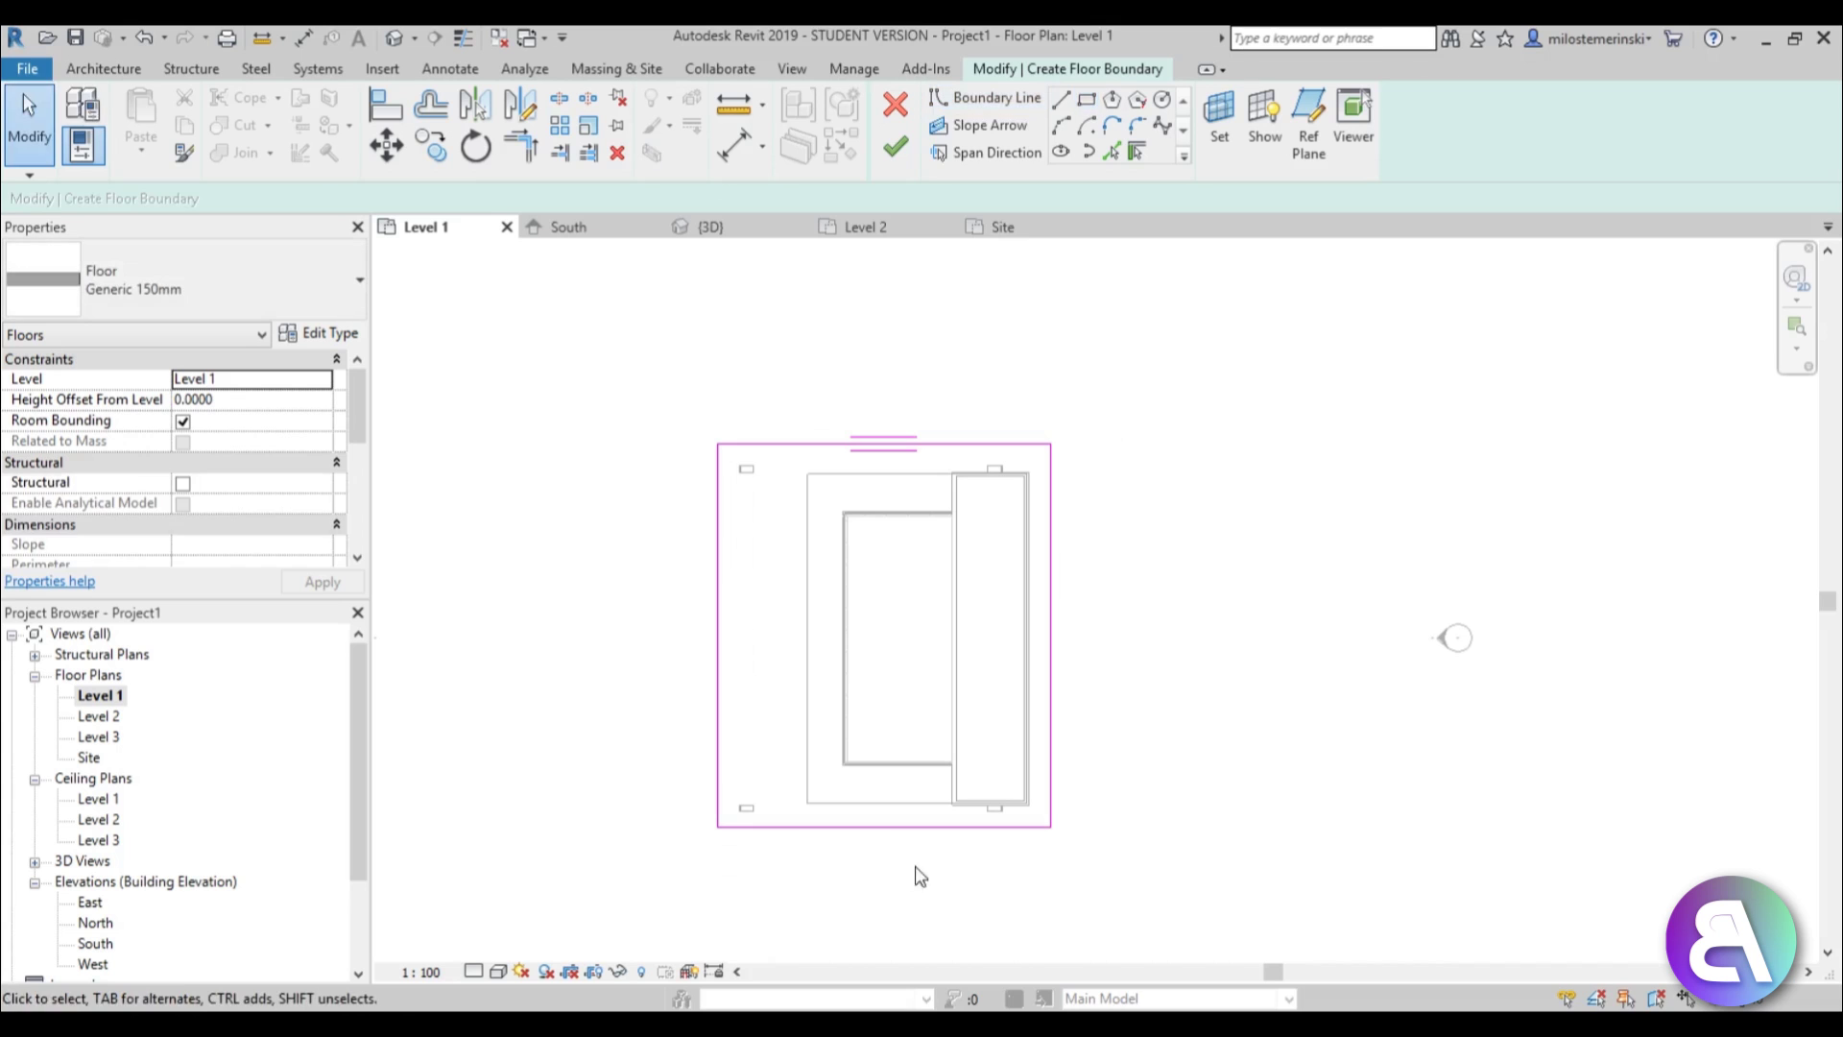
left_click(894, 151)
Examine the new floor slab, the front arch and the low front wall in the 3D view.
left_click(411, 45)
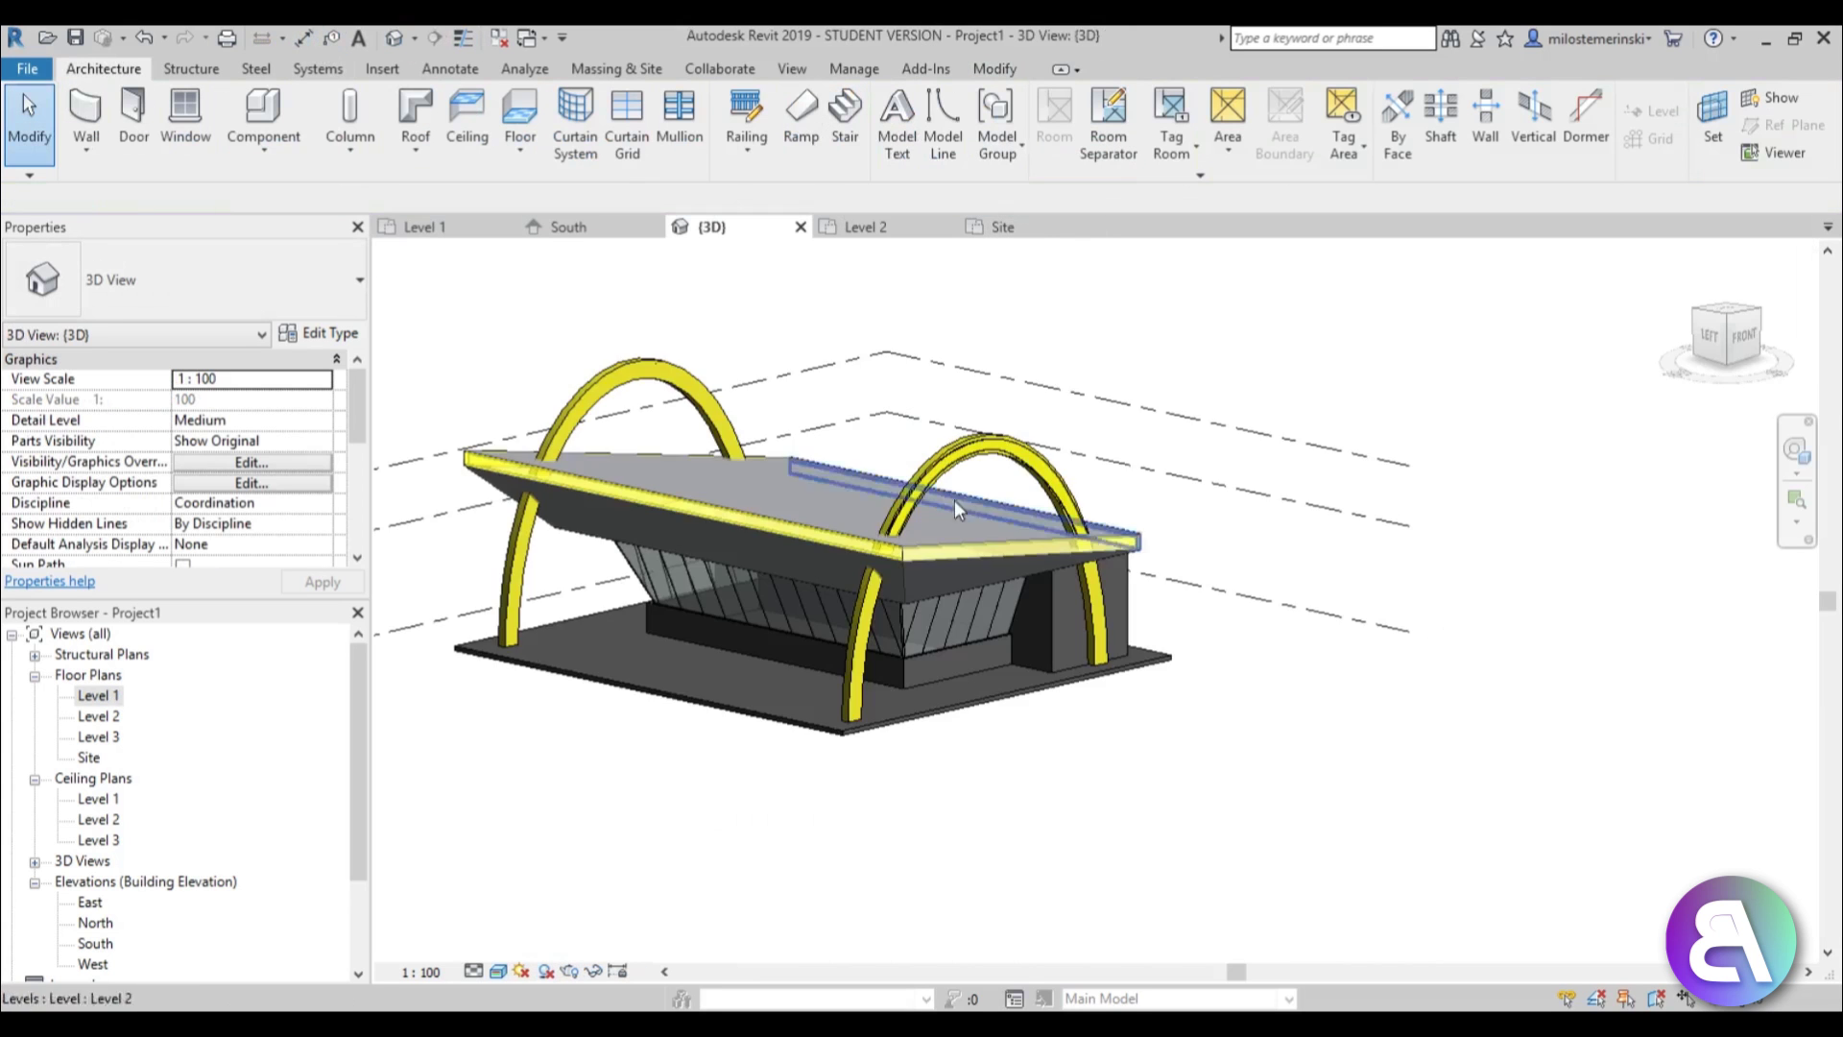
middle_click_drag(1056, 432, 919, 597, "shift")
scroll(1054, 643, "up", 4)
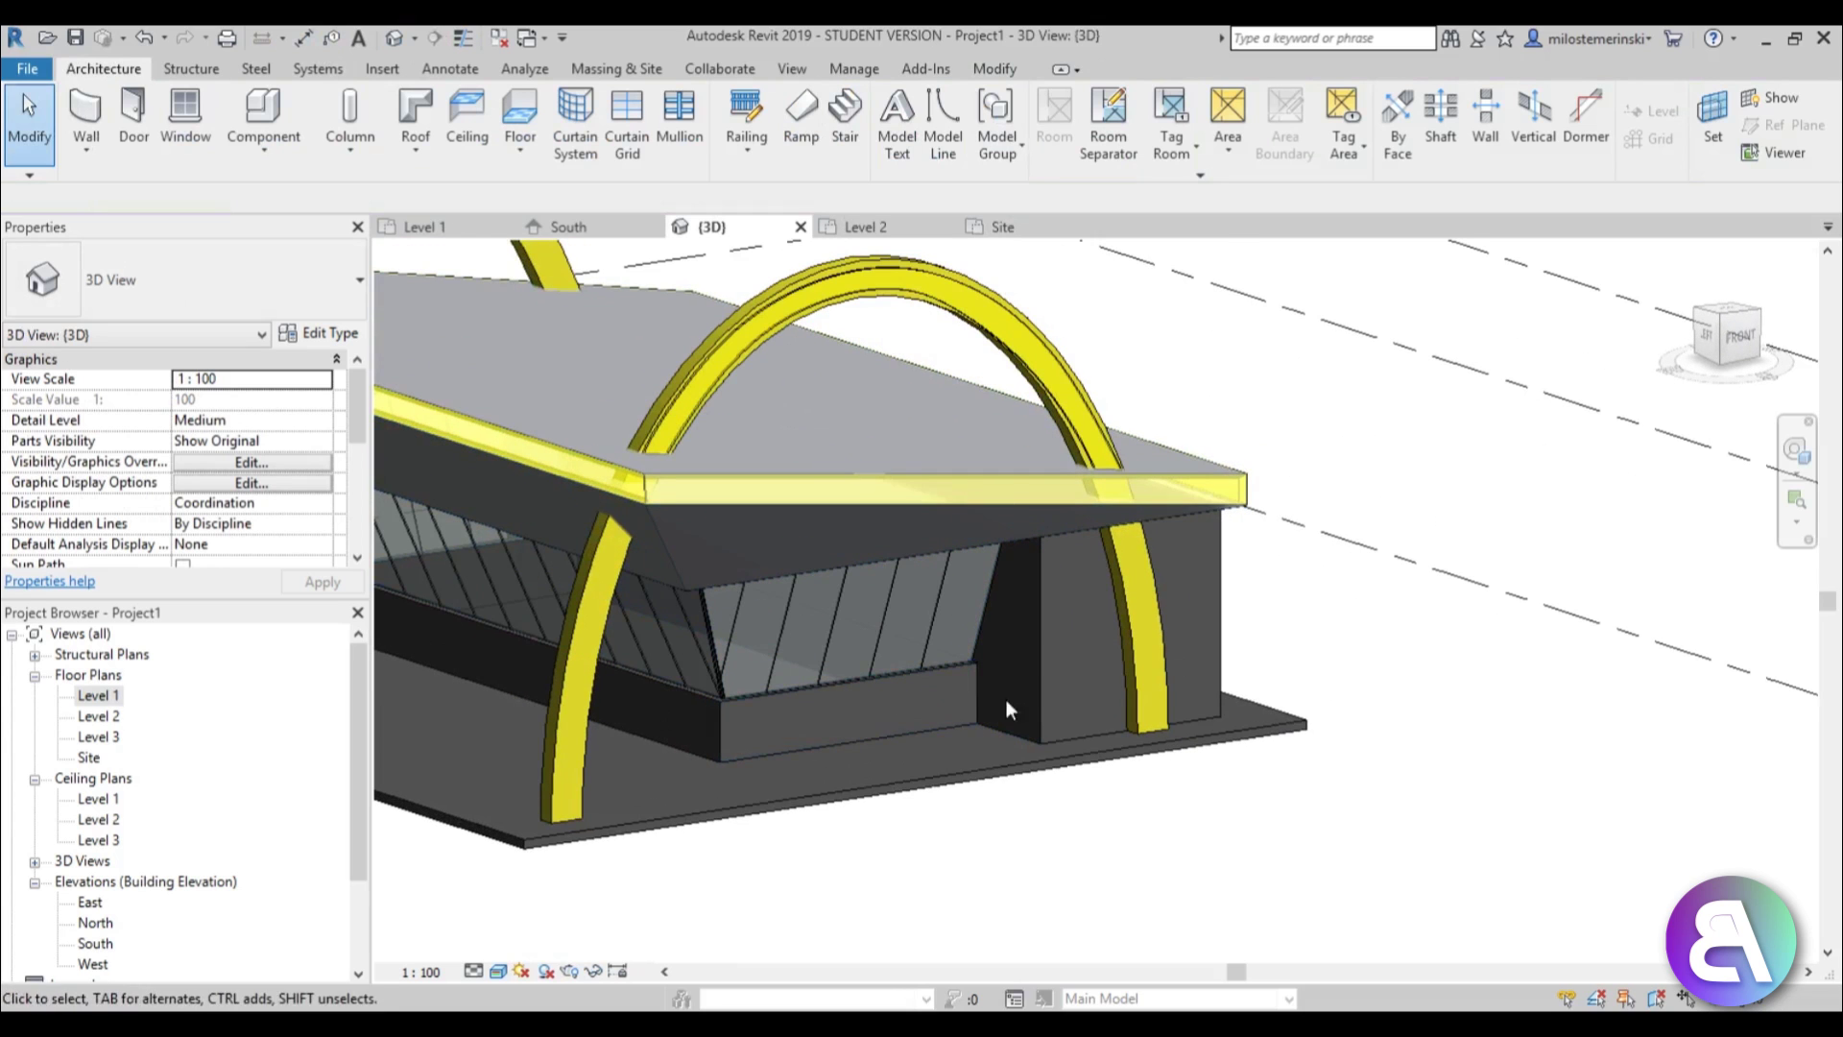
left_click(919, 739)
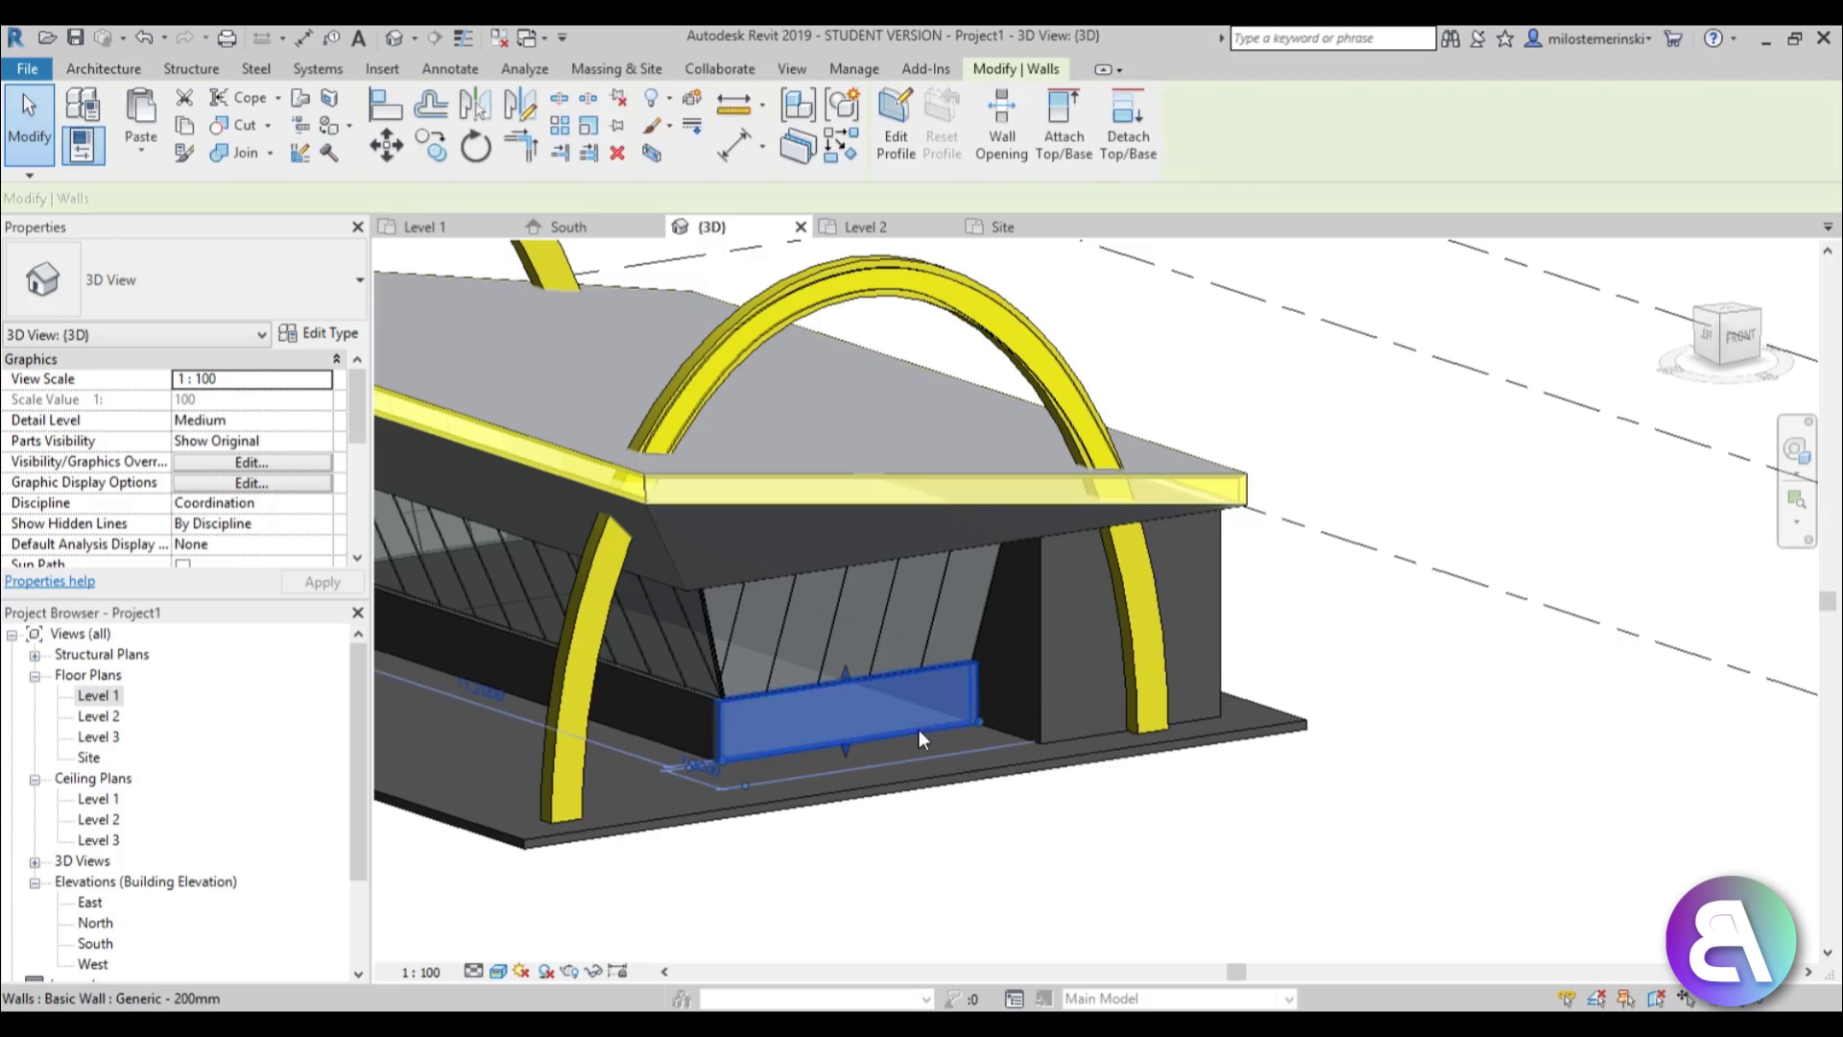
left_click(996, 880)
middle_click_drag(995, 880, 984, 838, "shift")
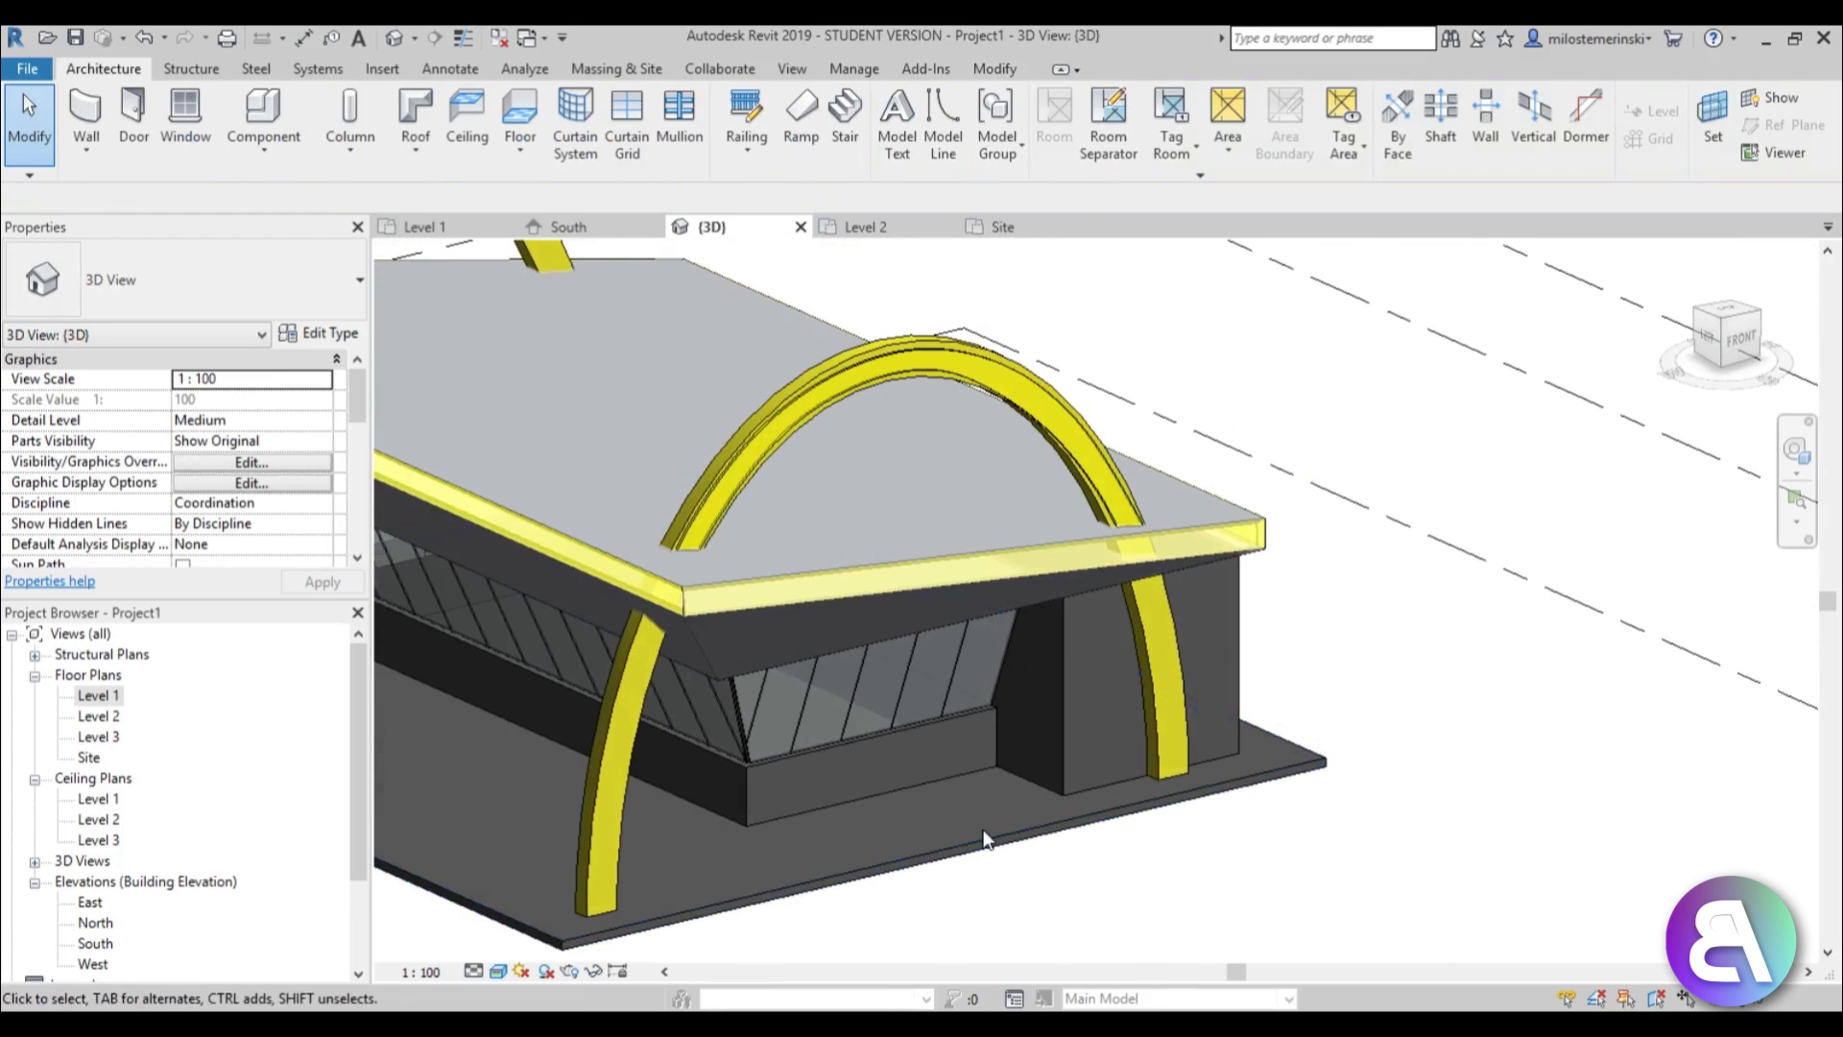
middle_click_drag(908, 785, 912, 775, "shift")
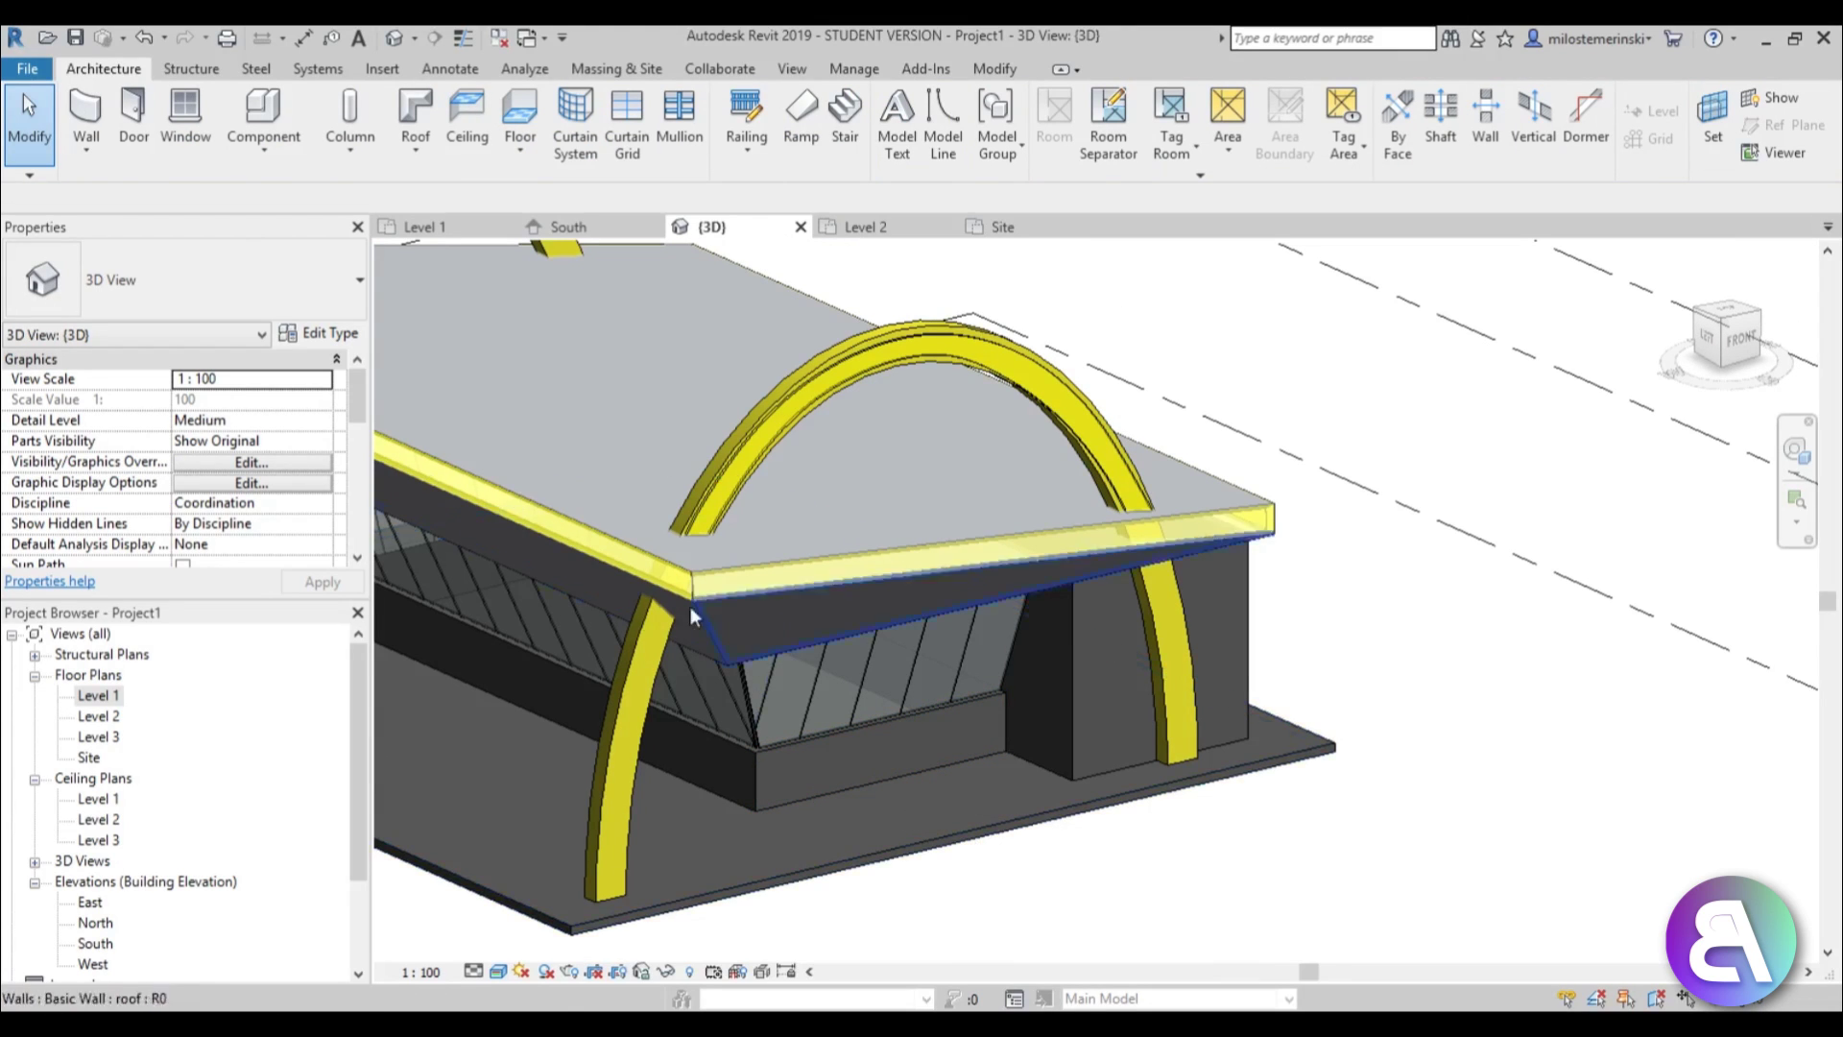
Open the material choices for the structure layer of the Generic - 200mm wall type and search them for "wall".
left_click(1056, 666)
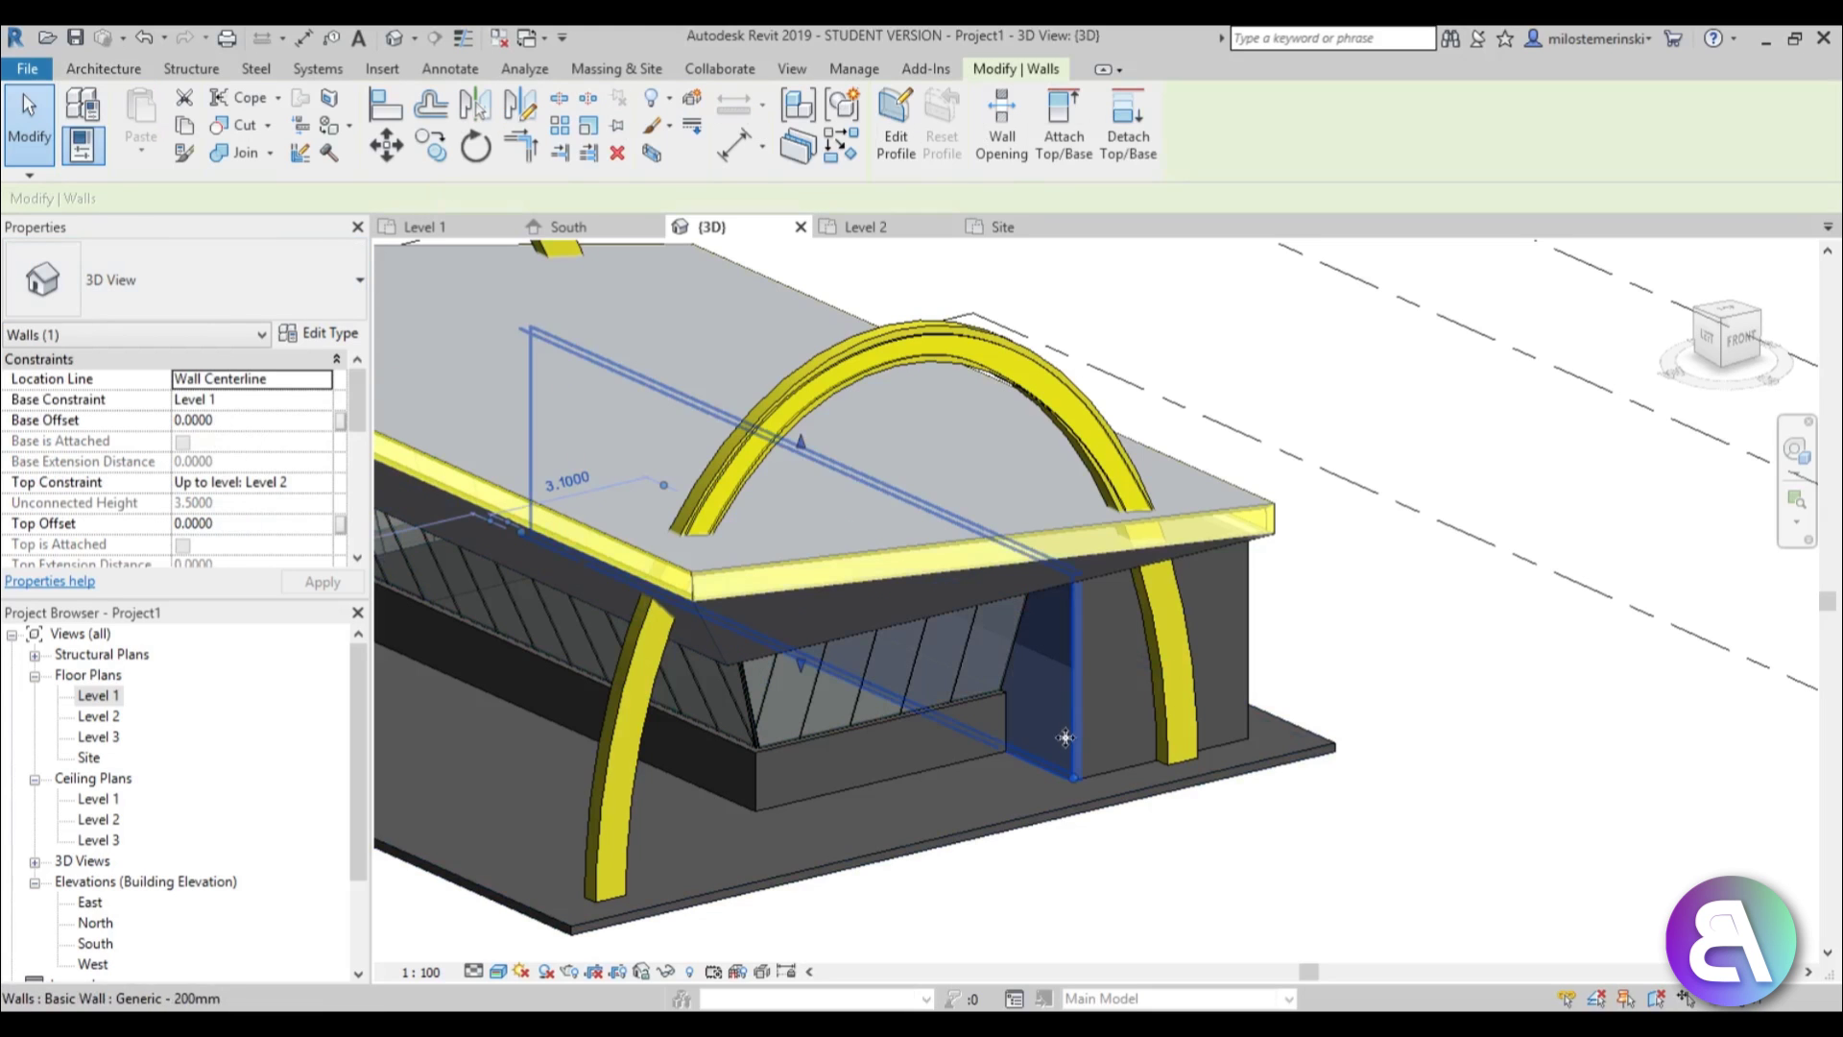
left_click(338, 336)
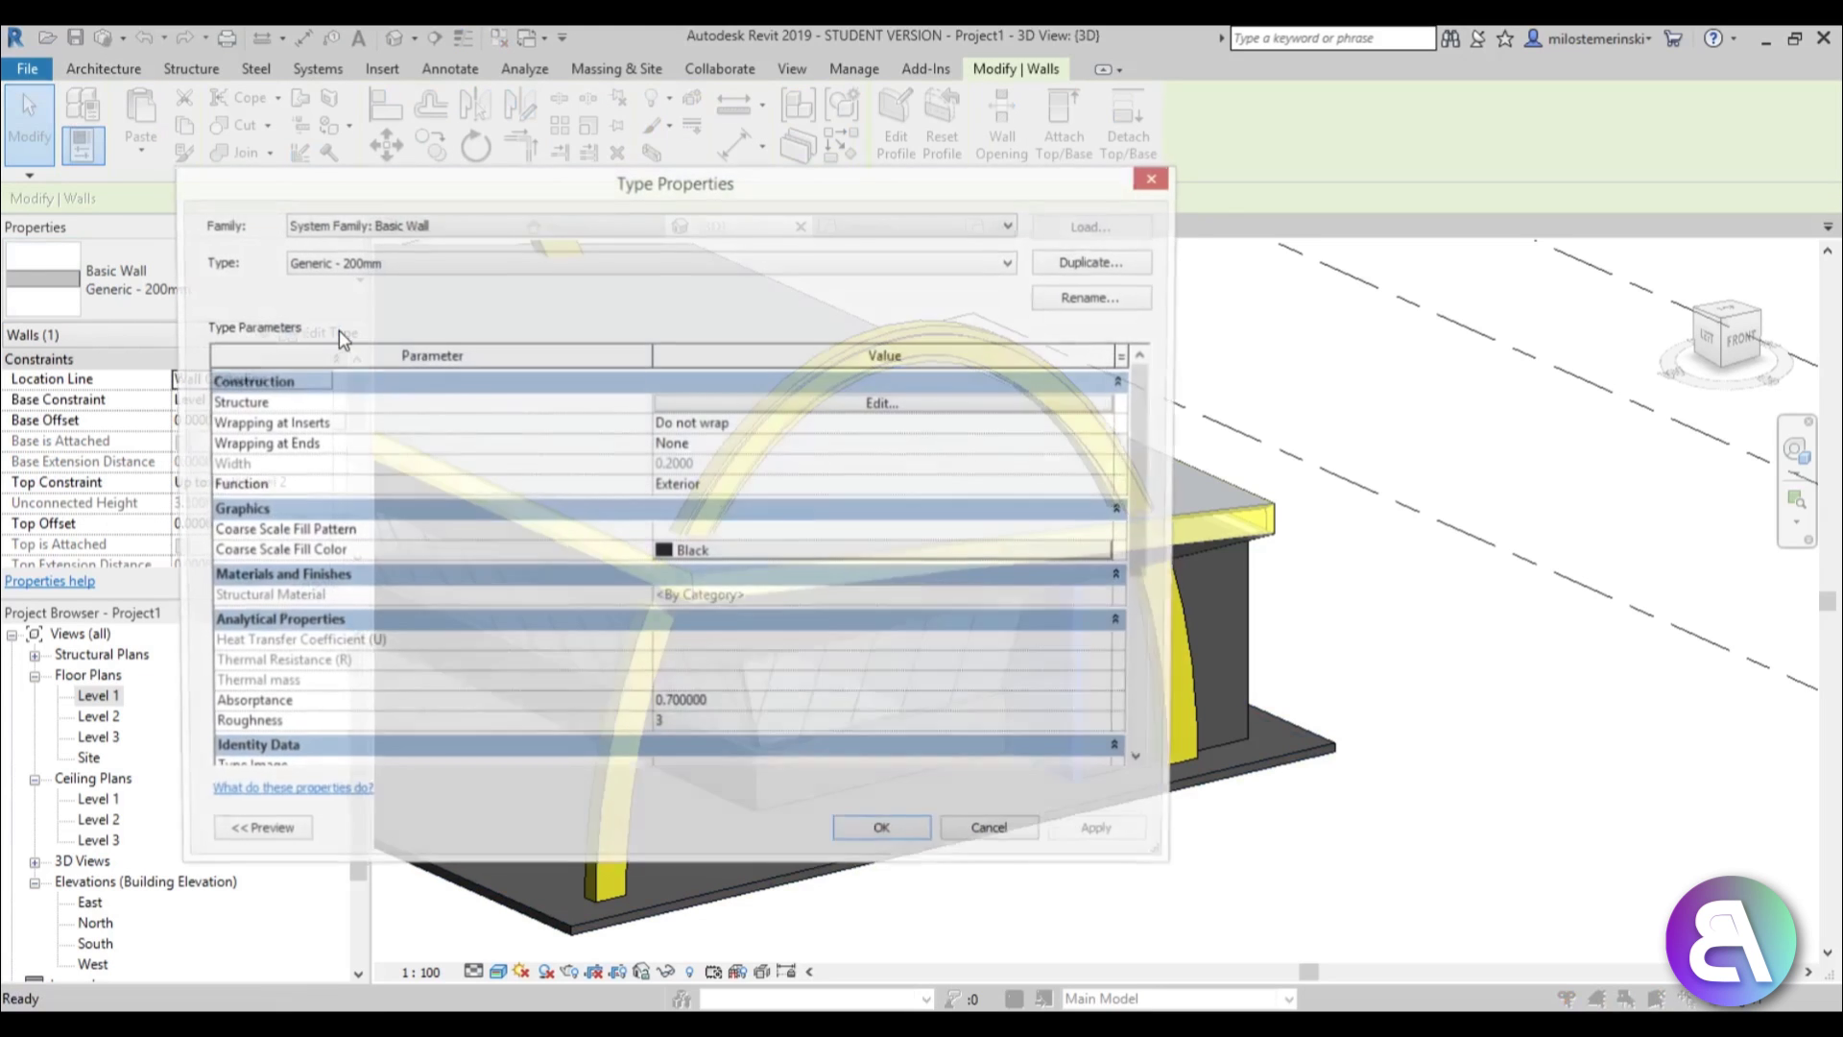
left_click(876, 399)
left_click(654, 403)
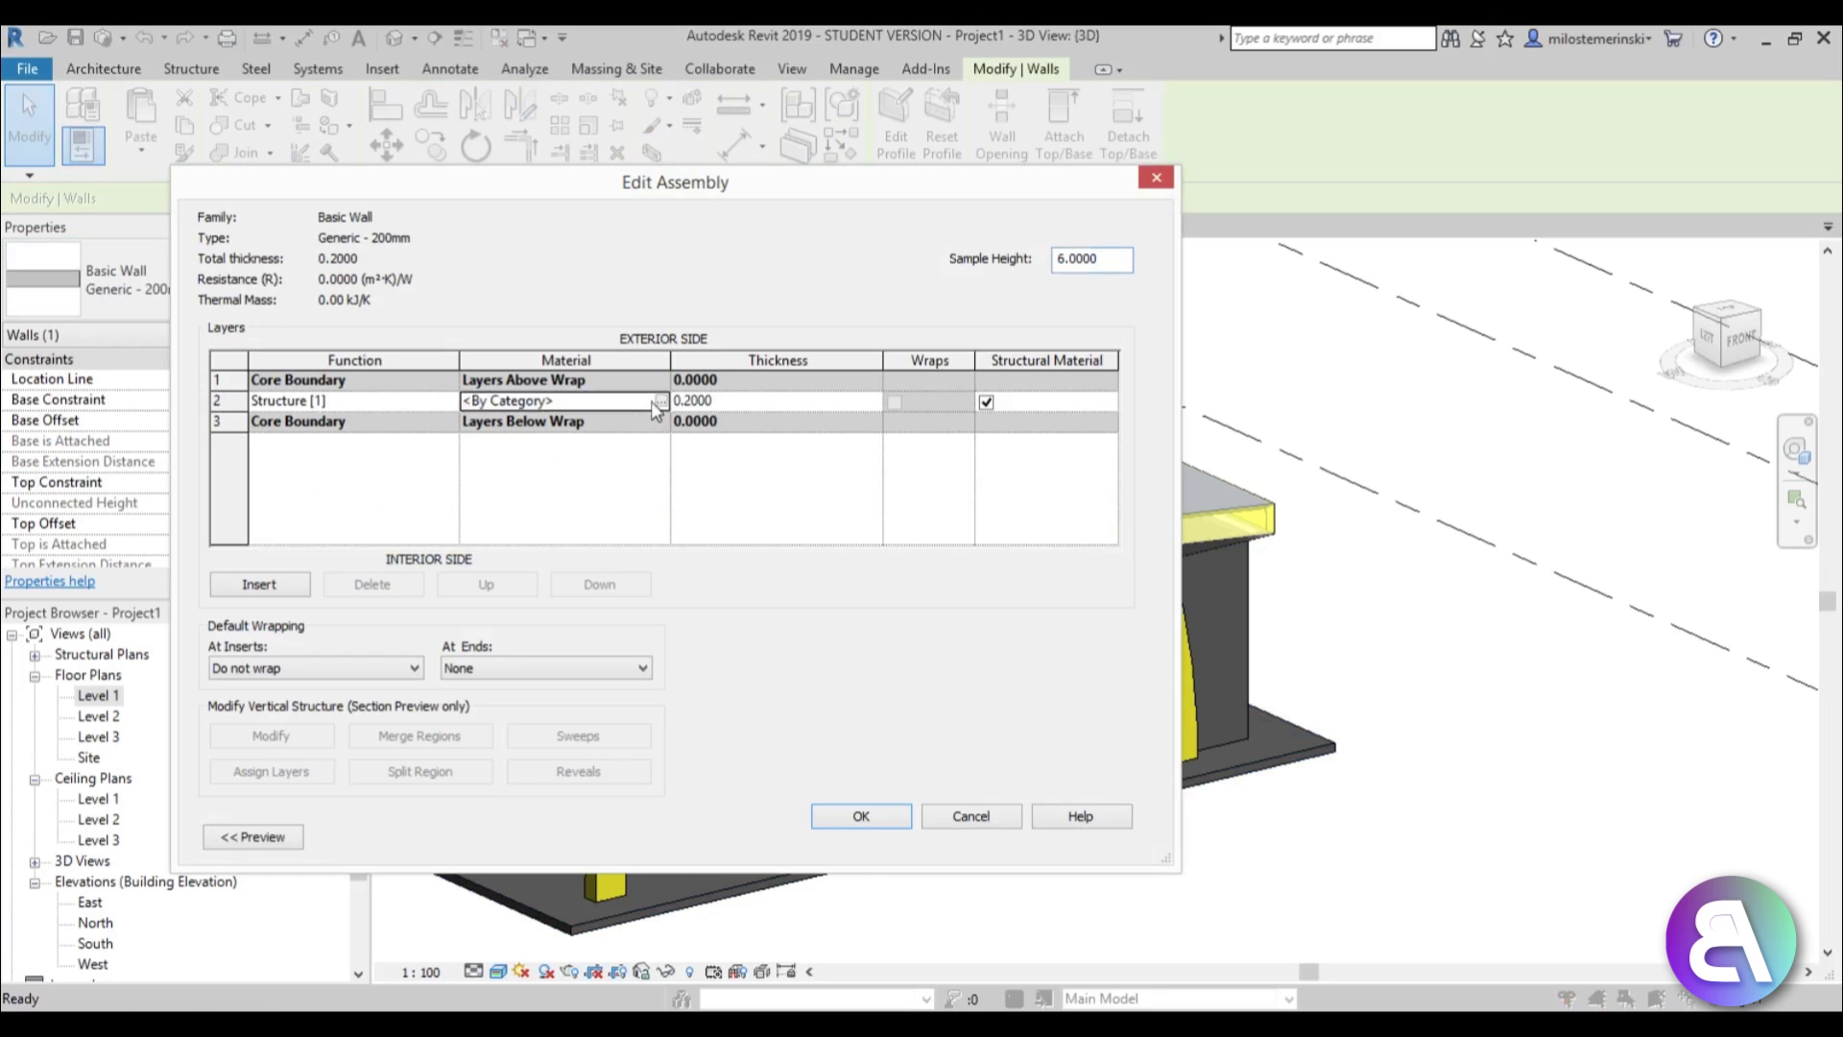
left_click(660, 401)
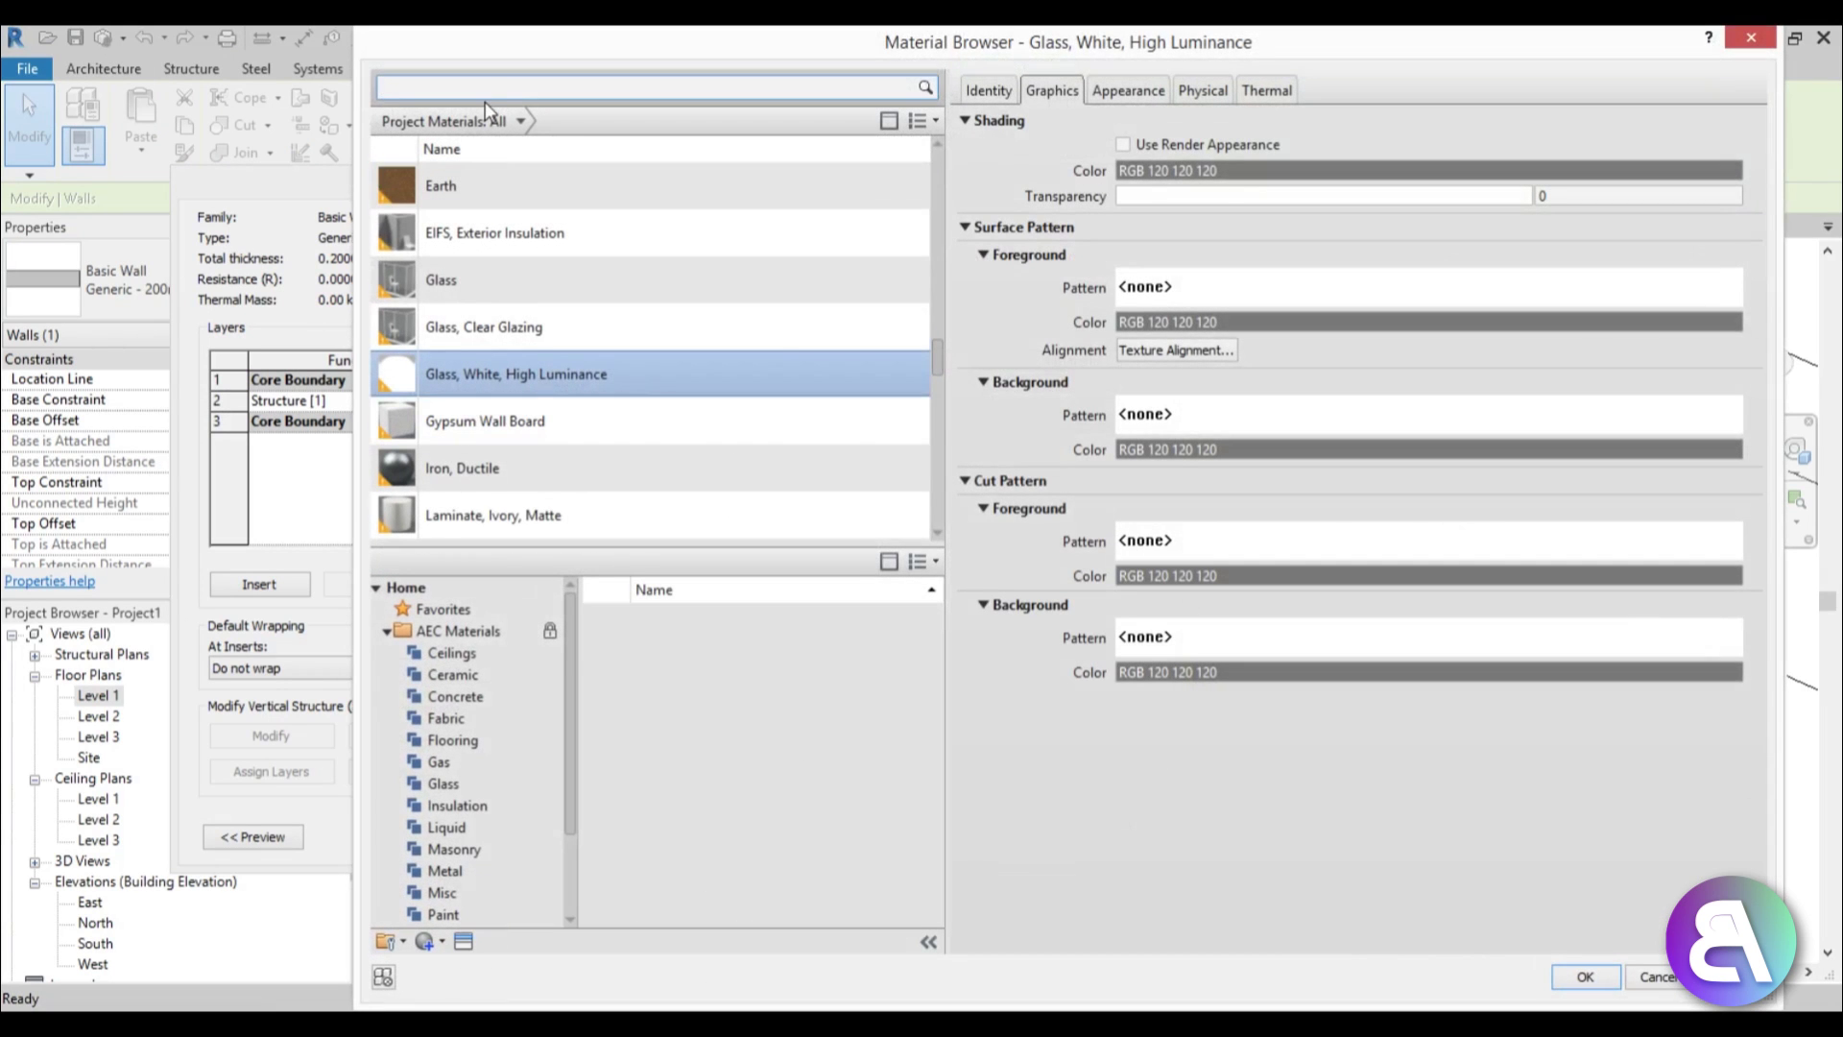
left_click(477, 89)
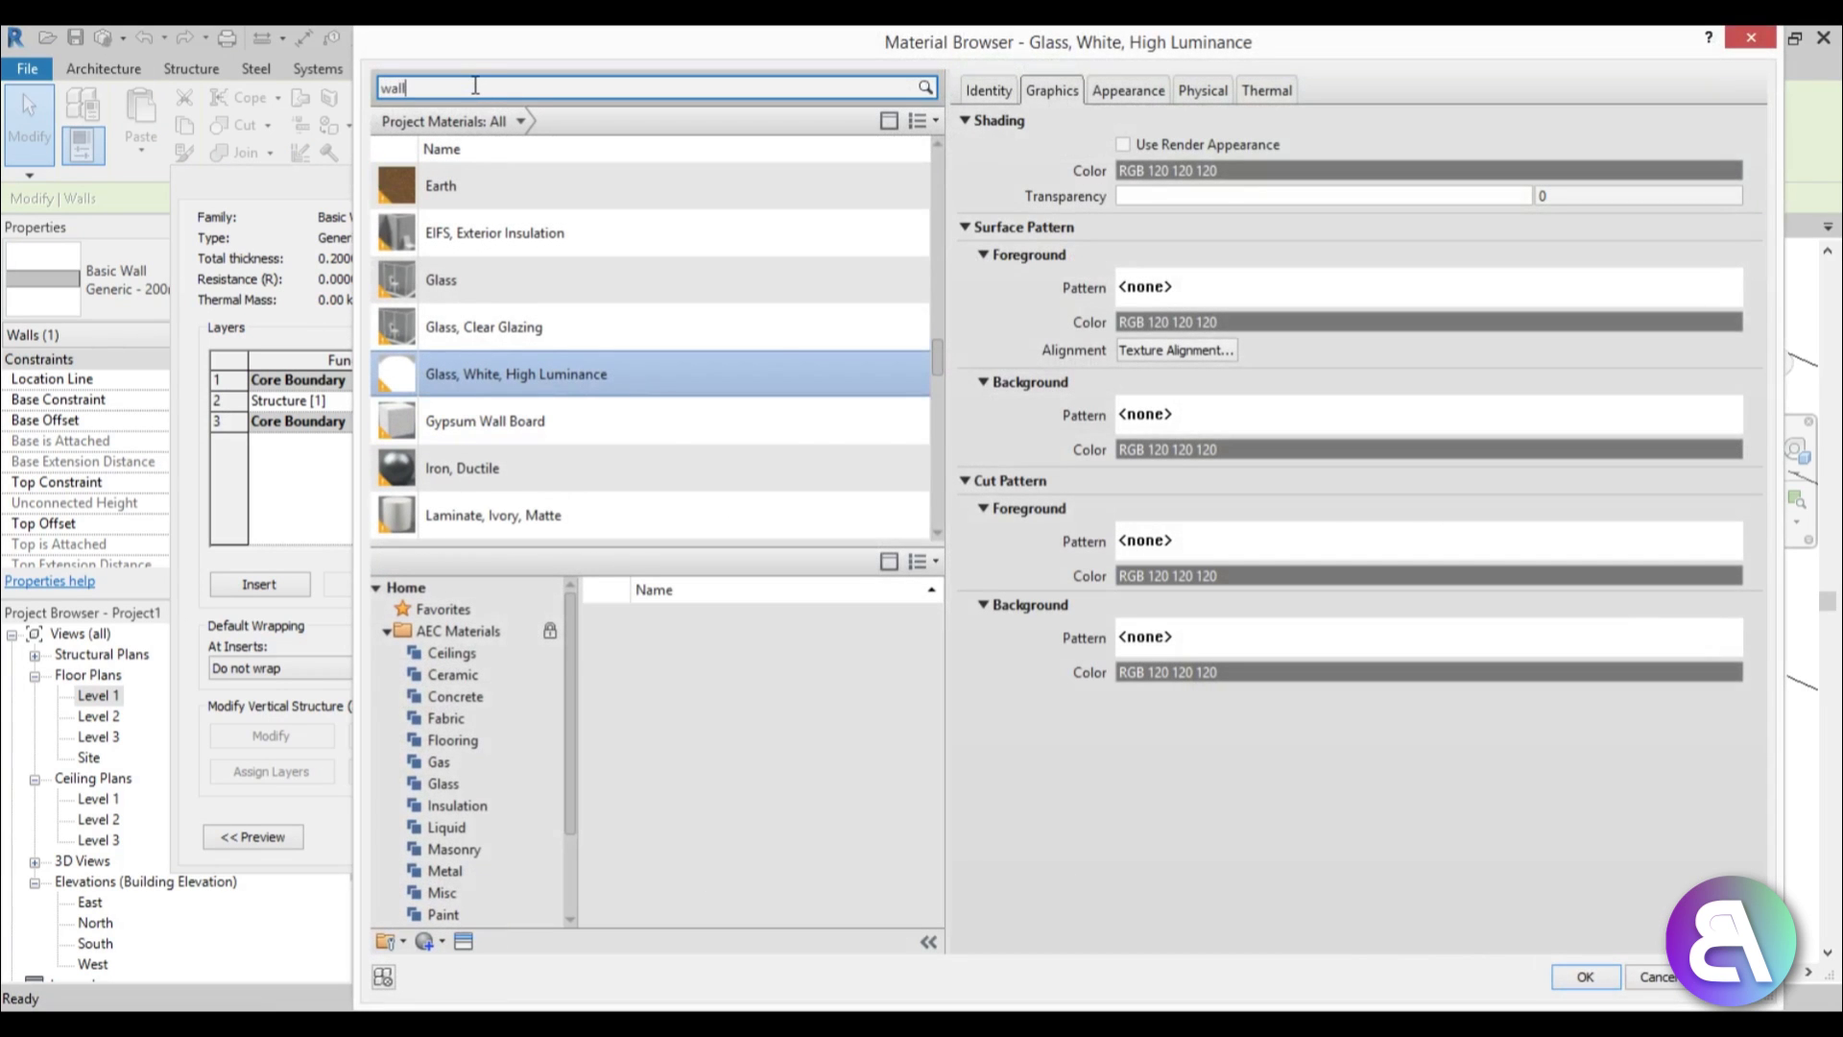
Compare the Ceramic Tile and Clad - White materials, and choose Gypsum Wall Board for the structure layer.
left_click(521, 257)
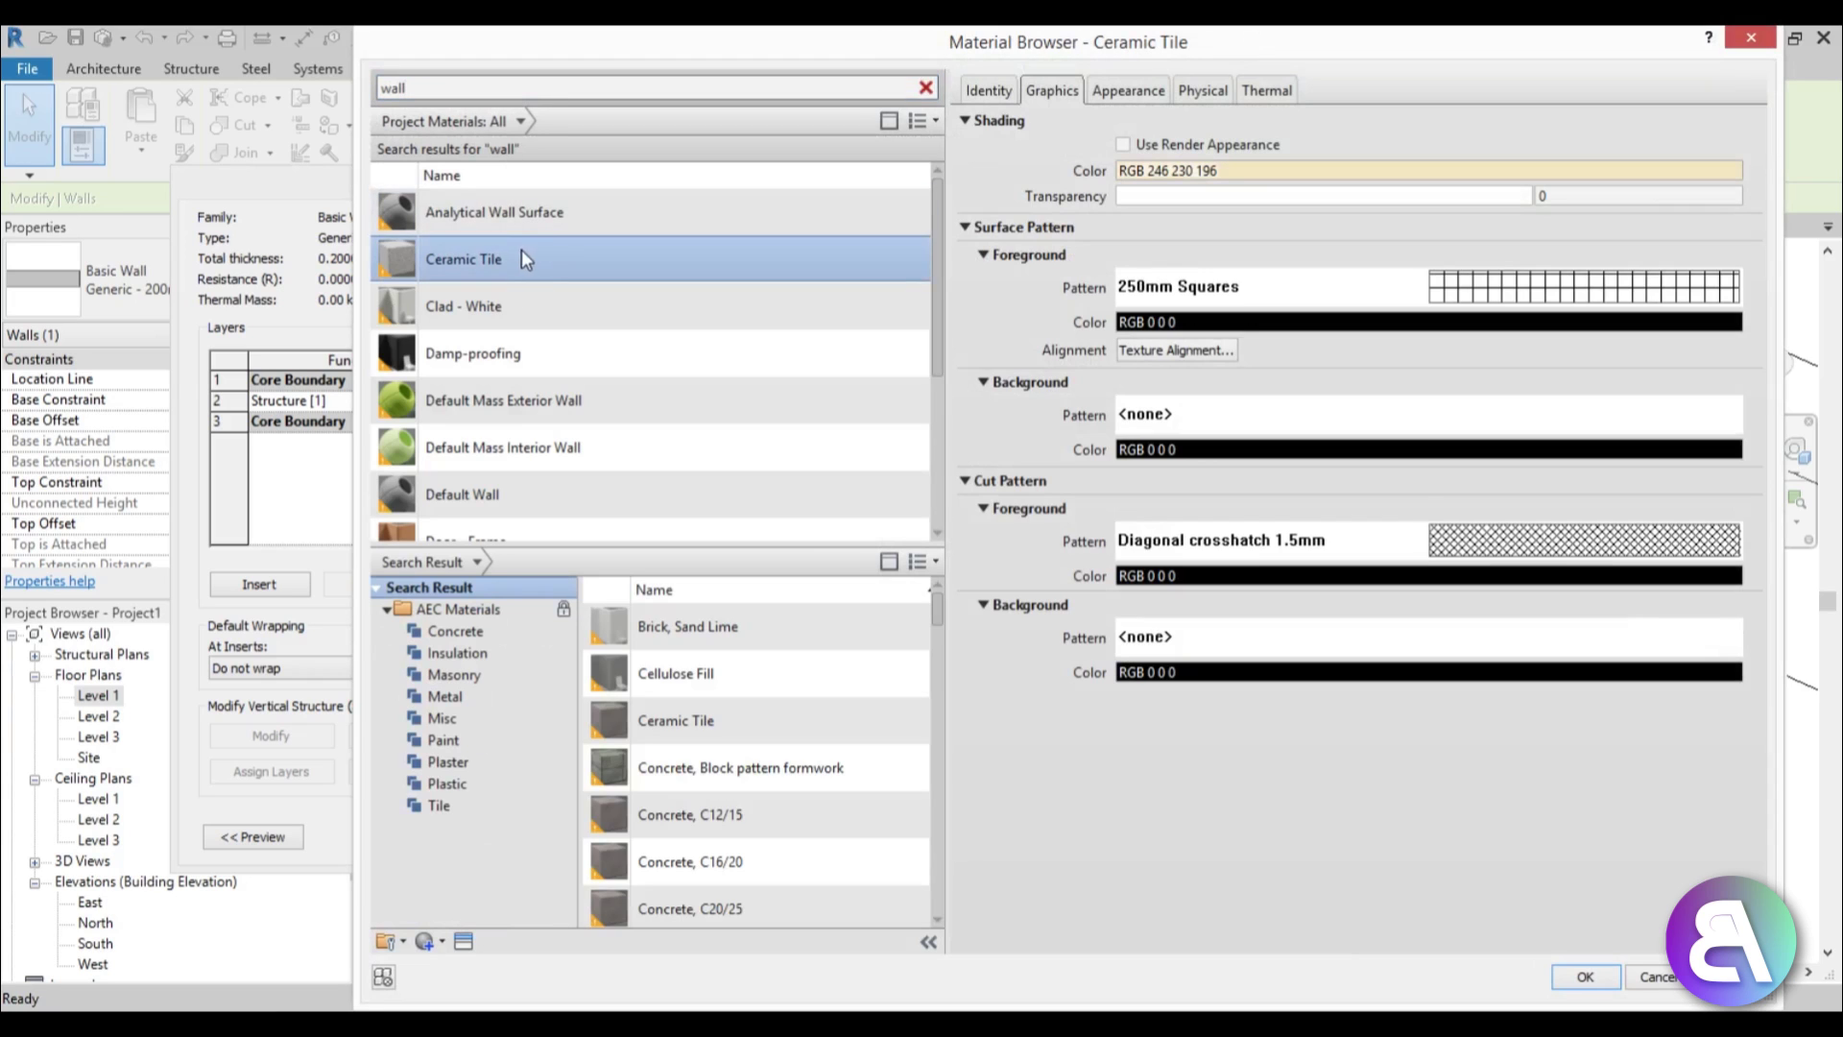
scroll(571, 240, "down", 5)
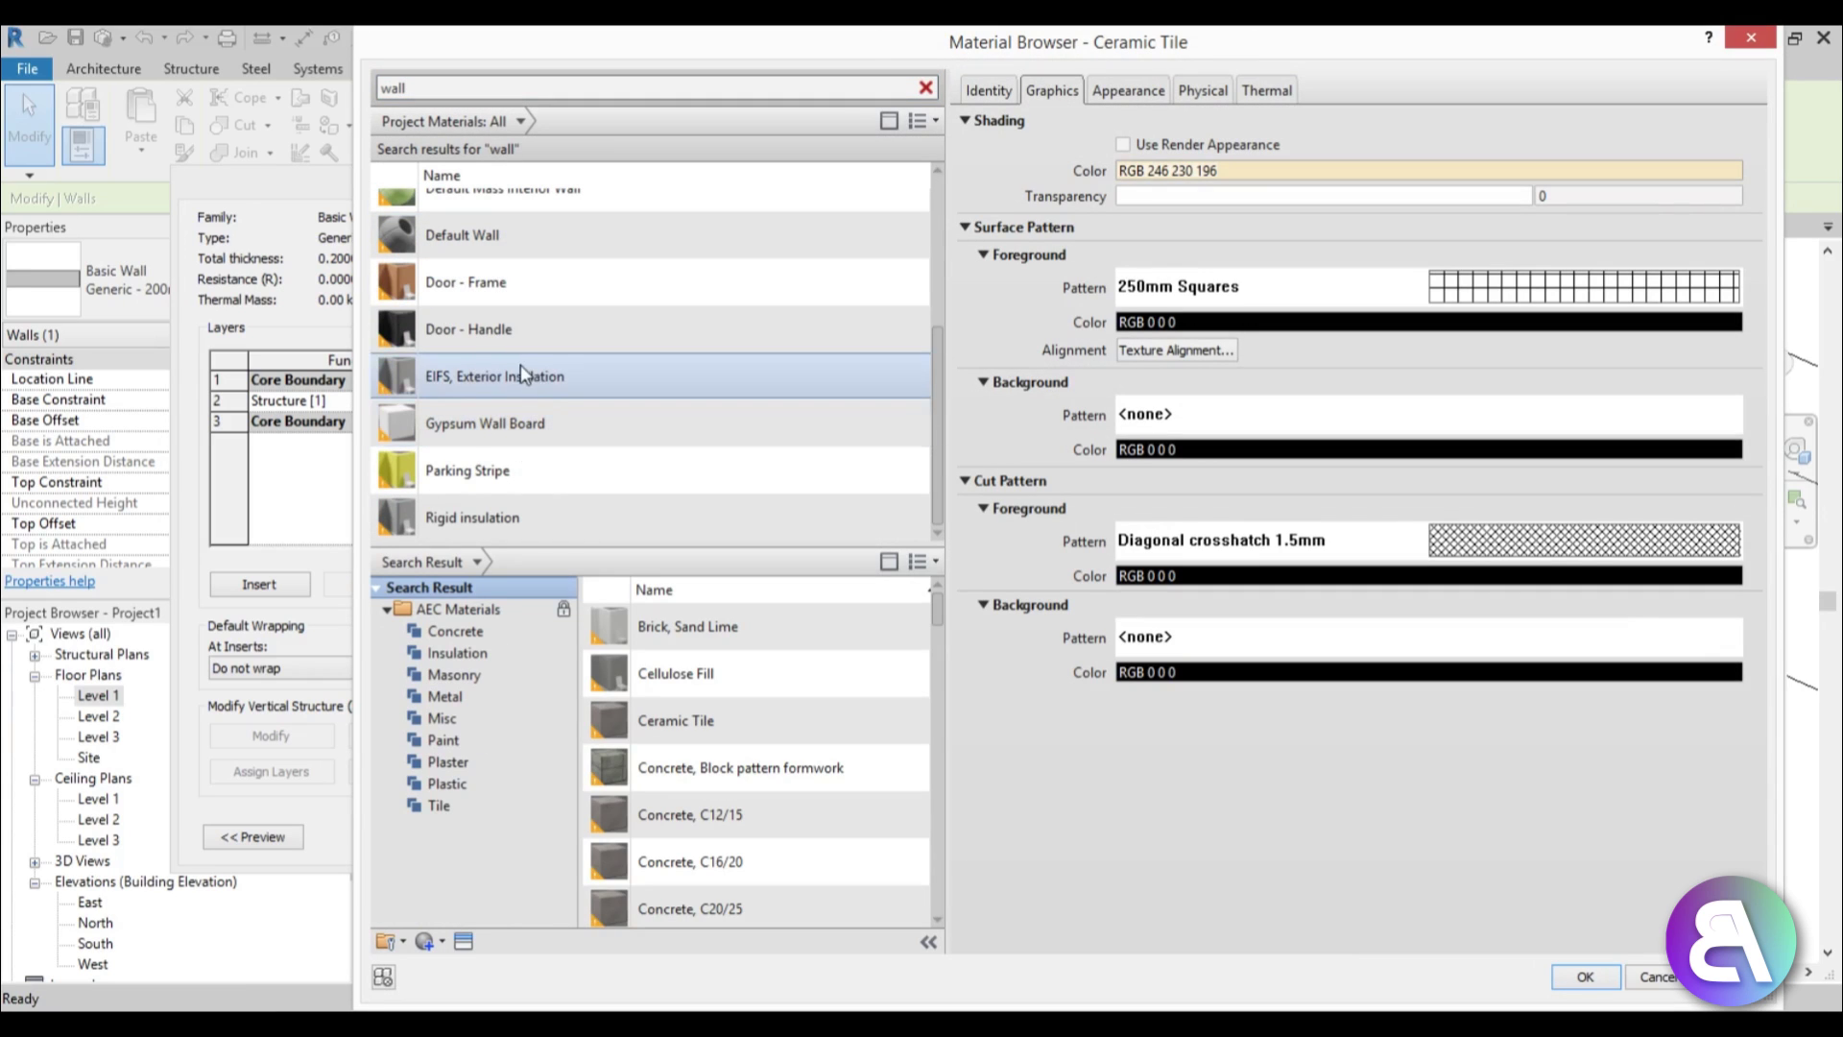
scroll(521, 374, "up", 5)
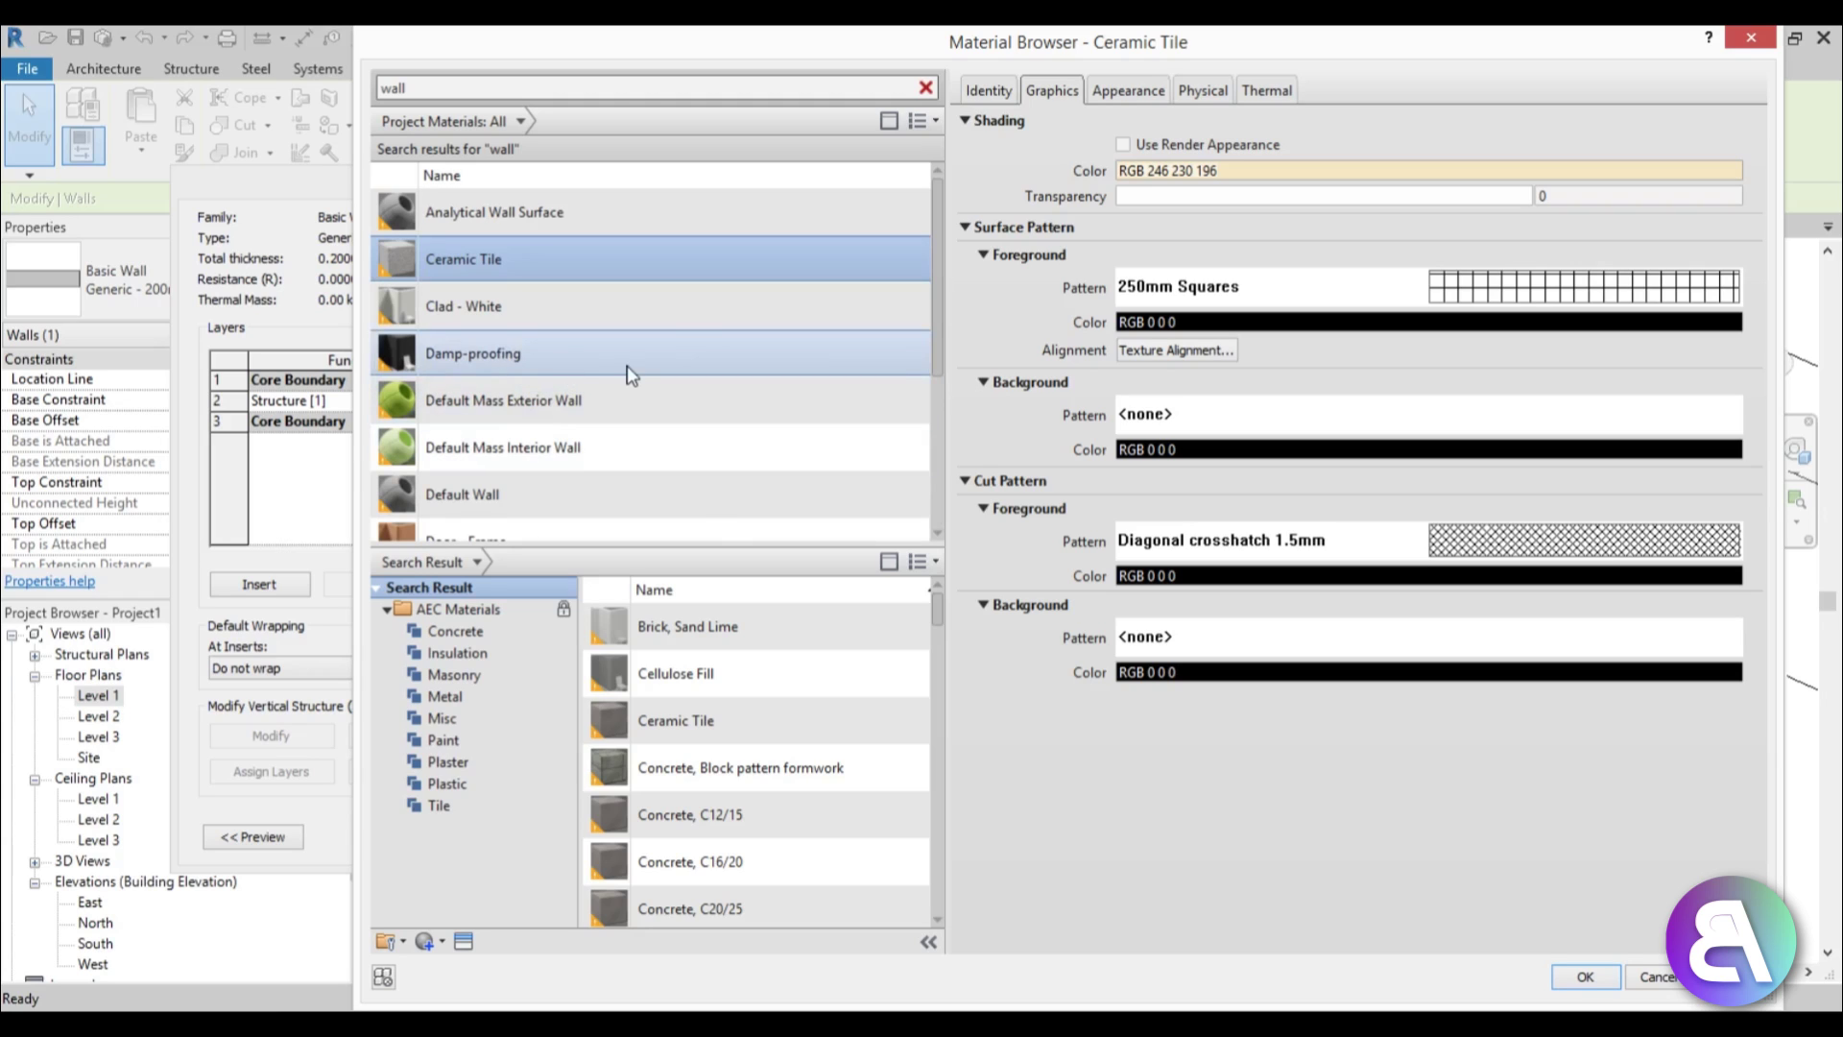
left_click(488, 303)
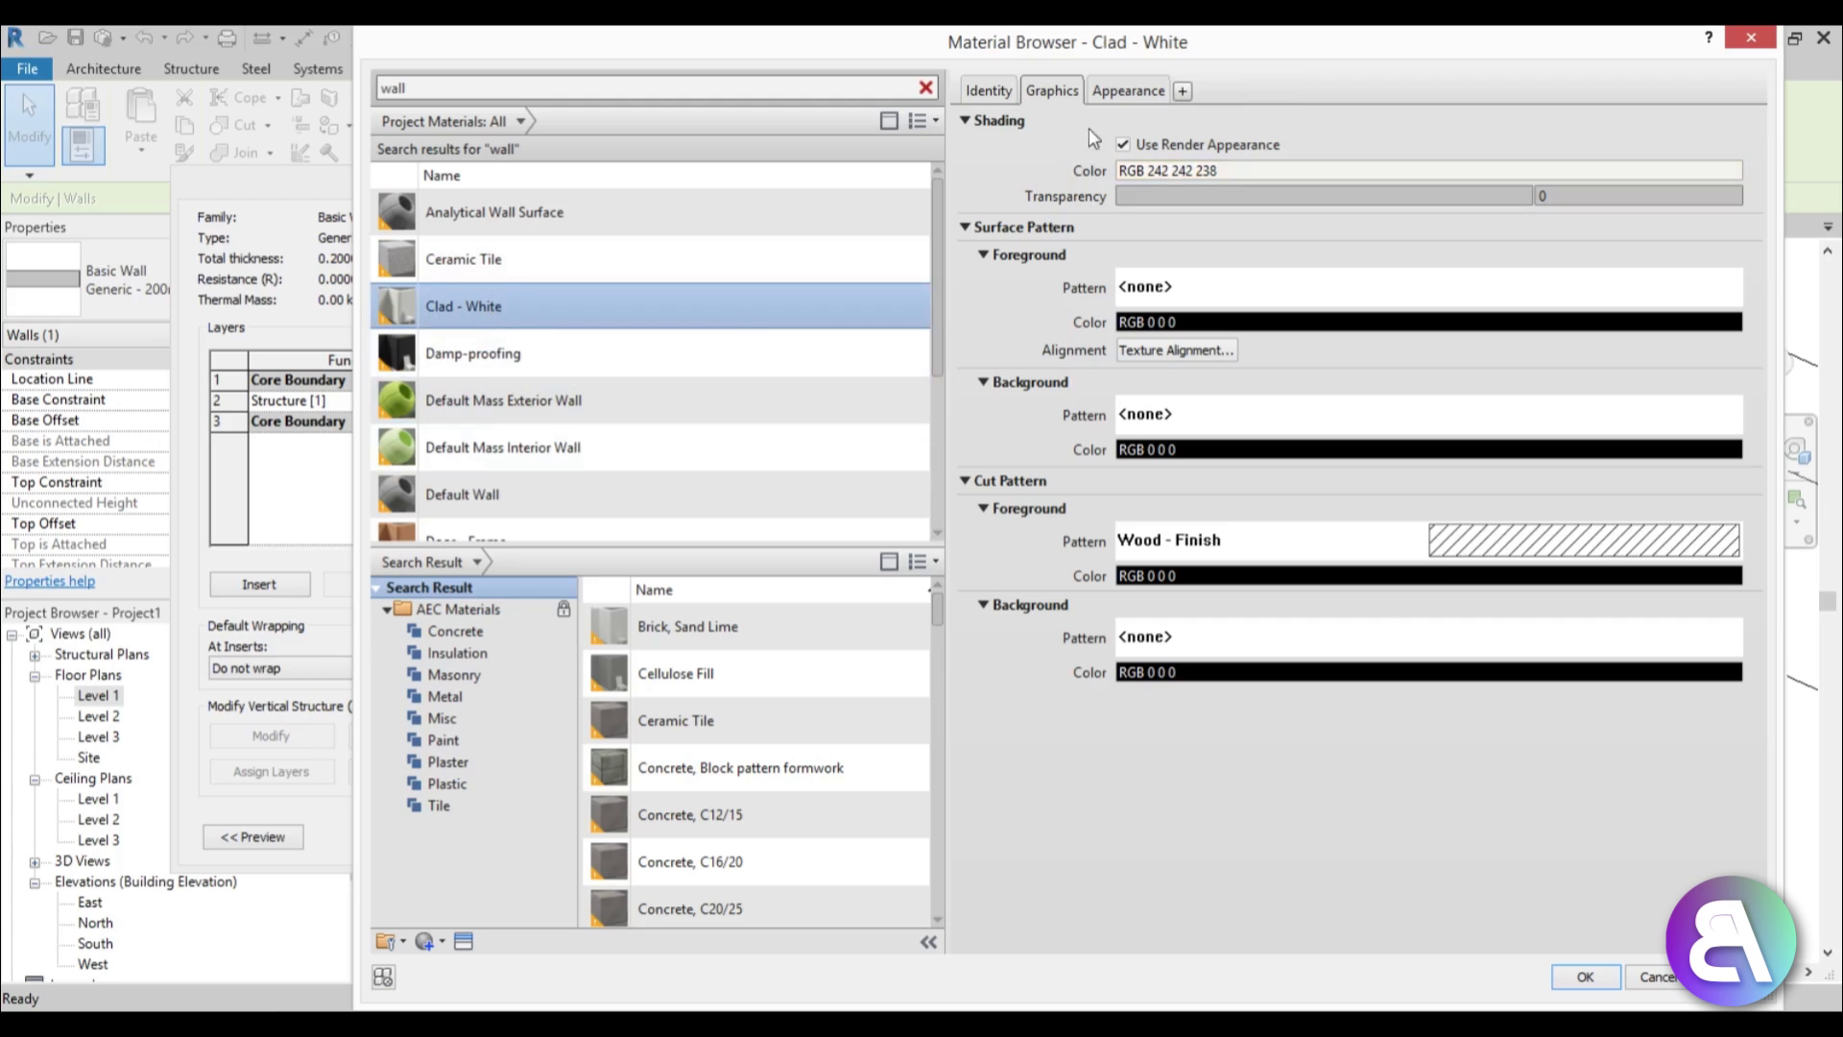
left_click(1104, 91)
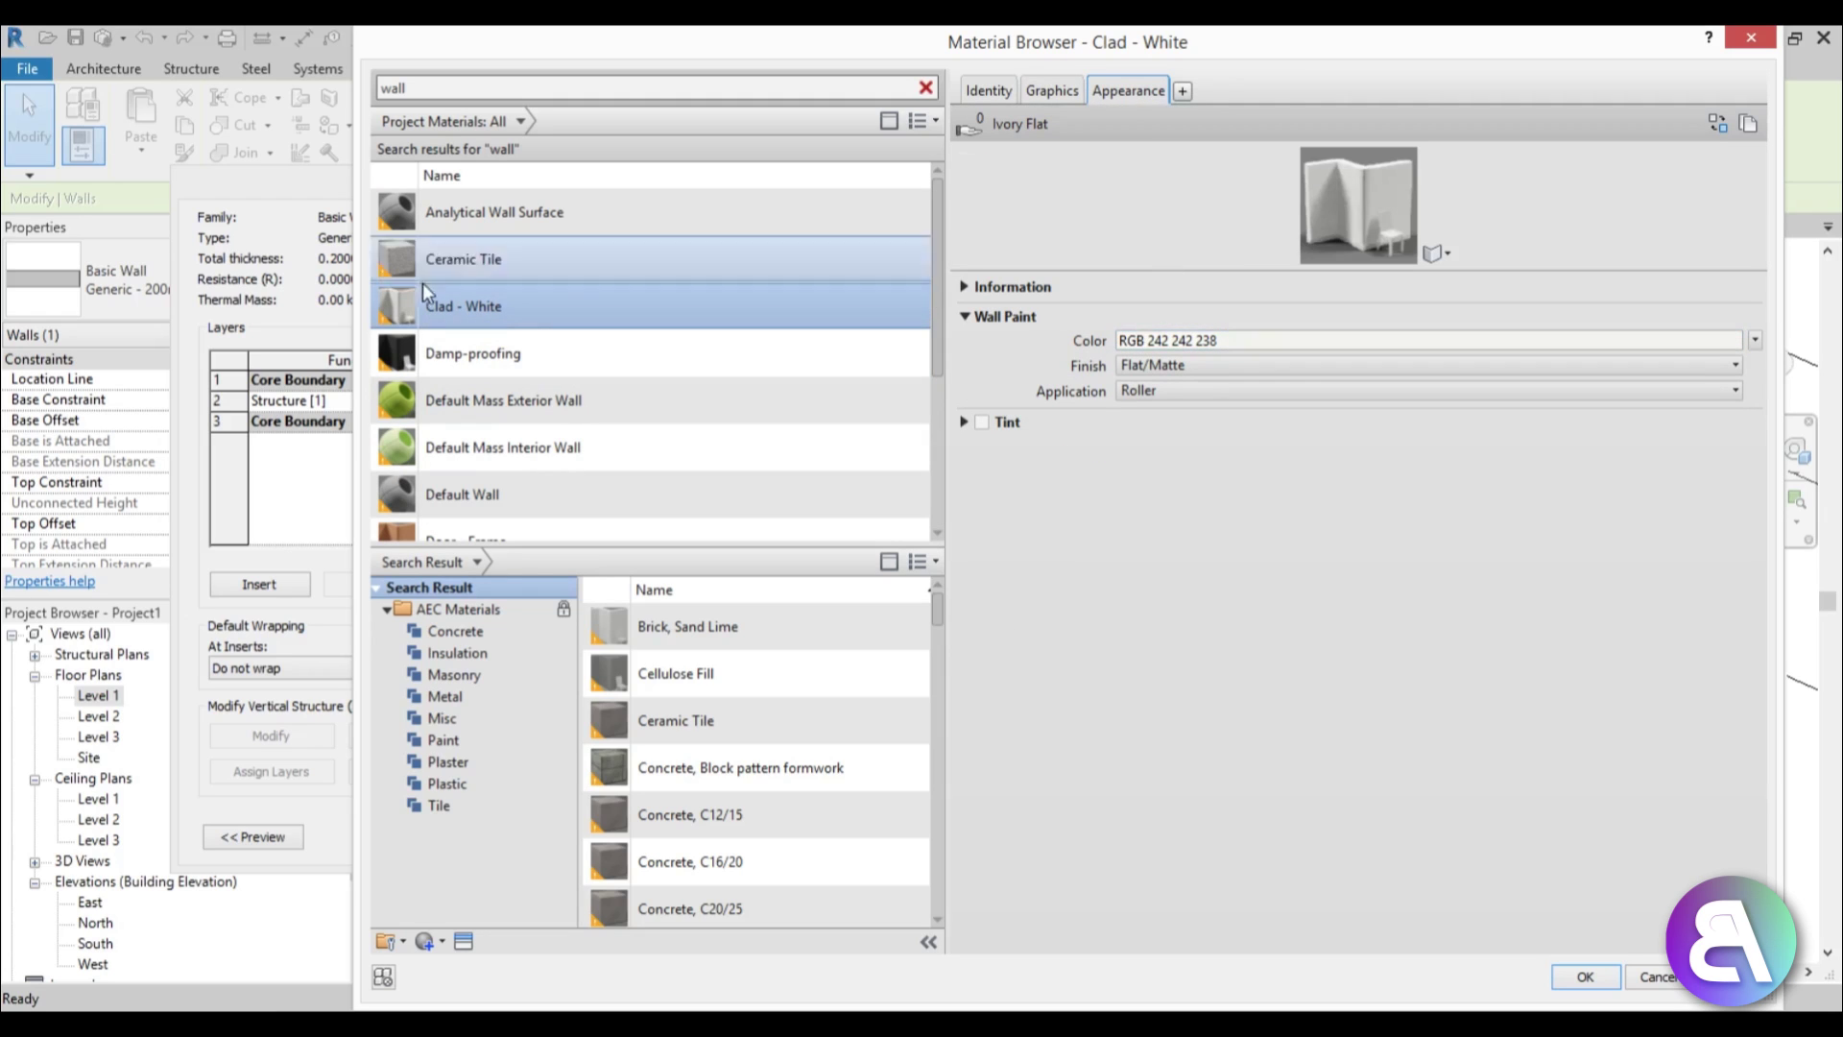
left_click(460, 257)
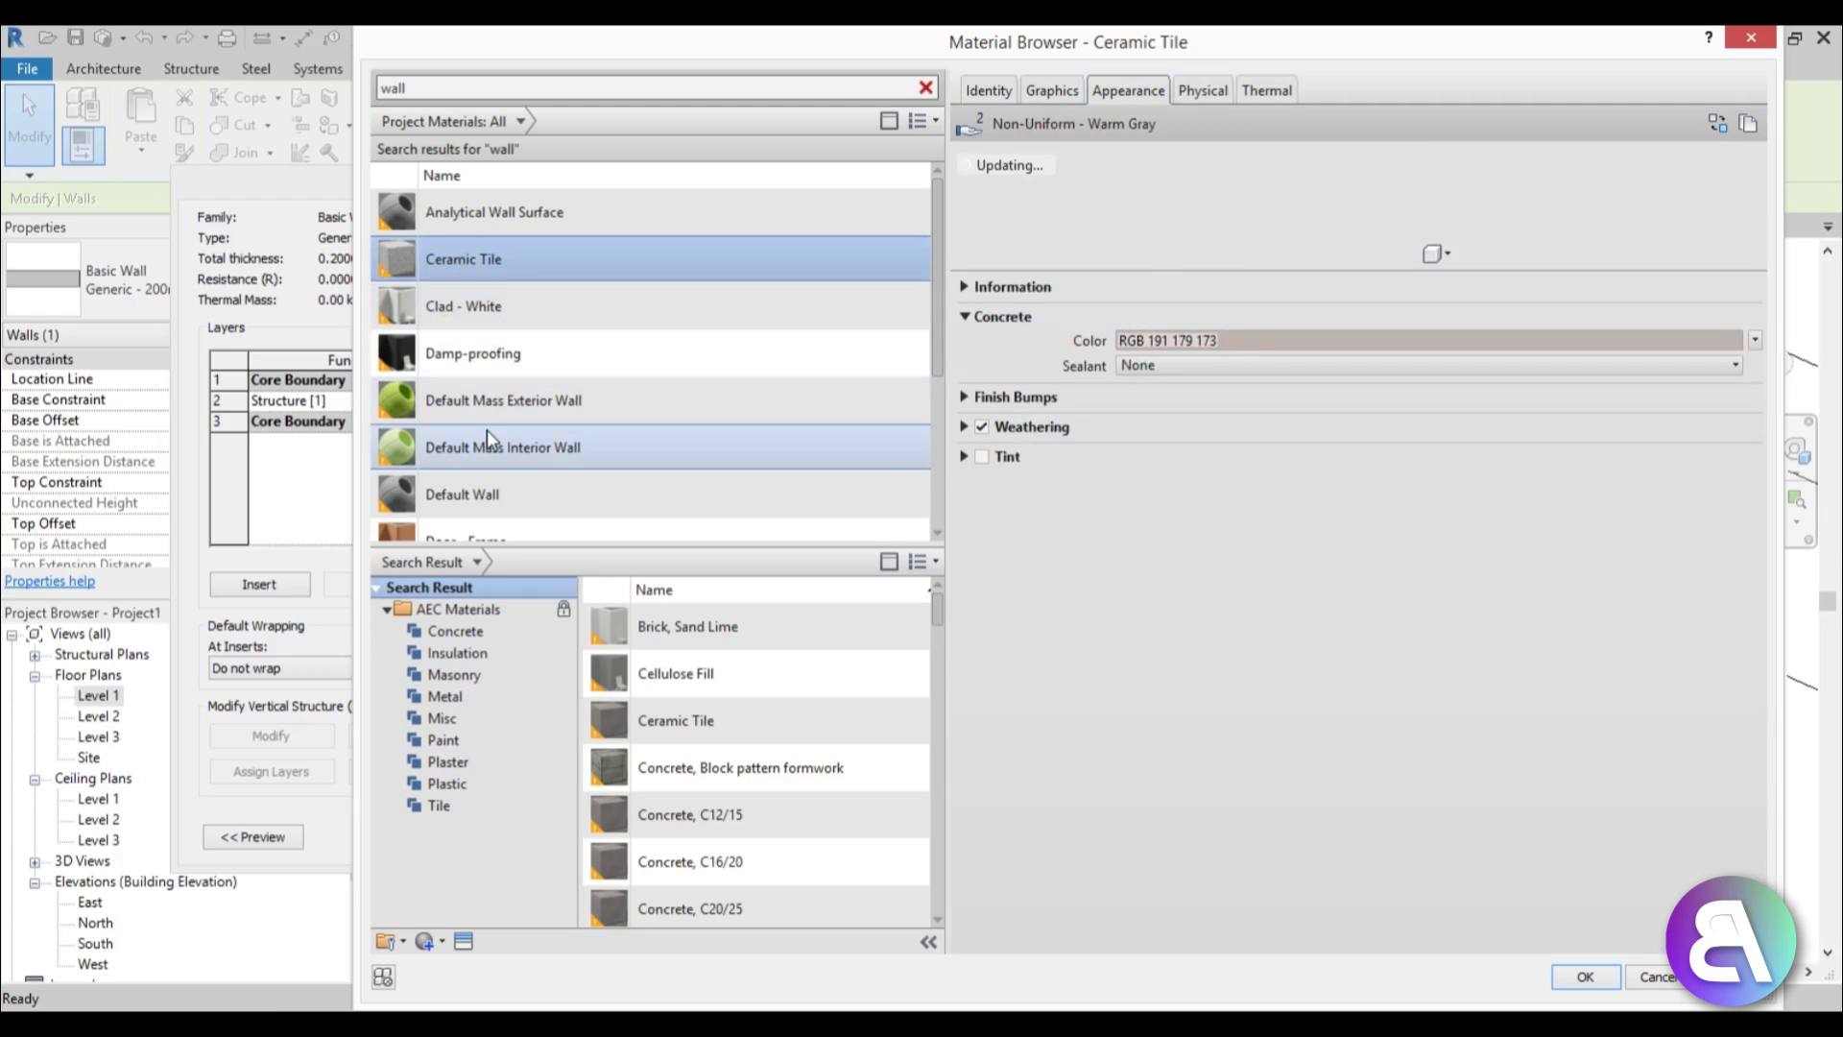
scroll(480, 393, "down", 3)
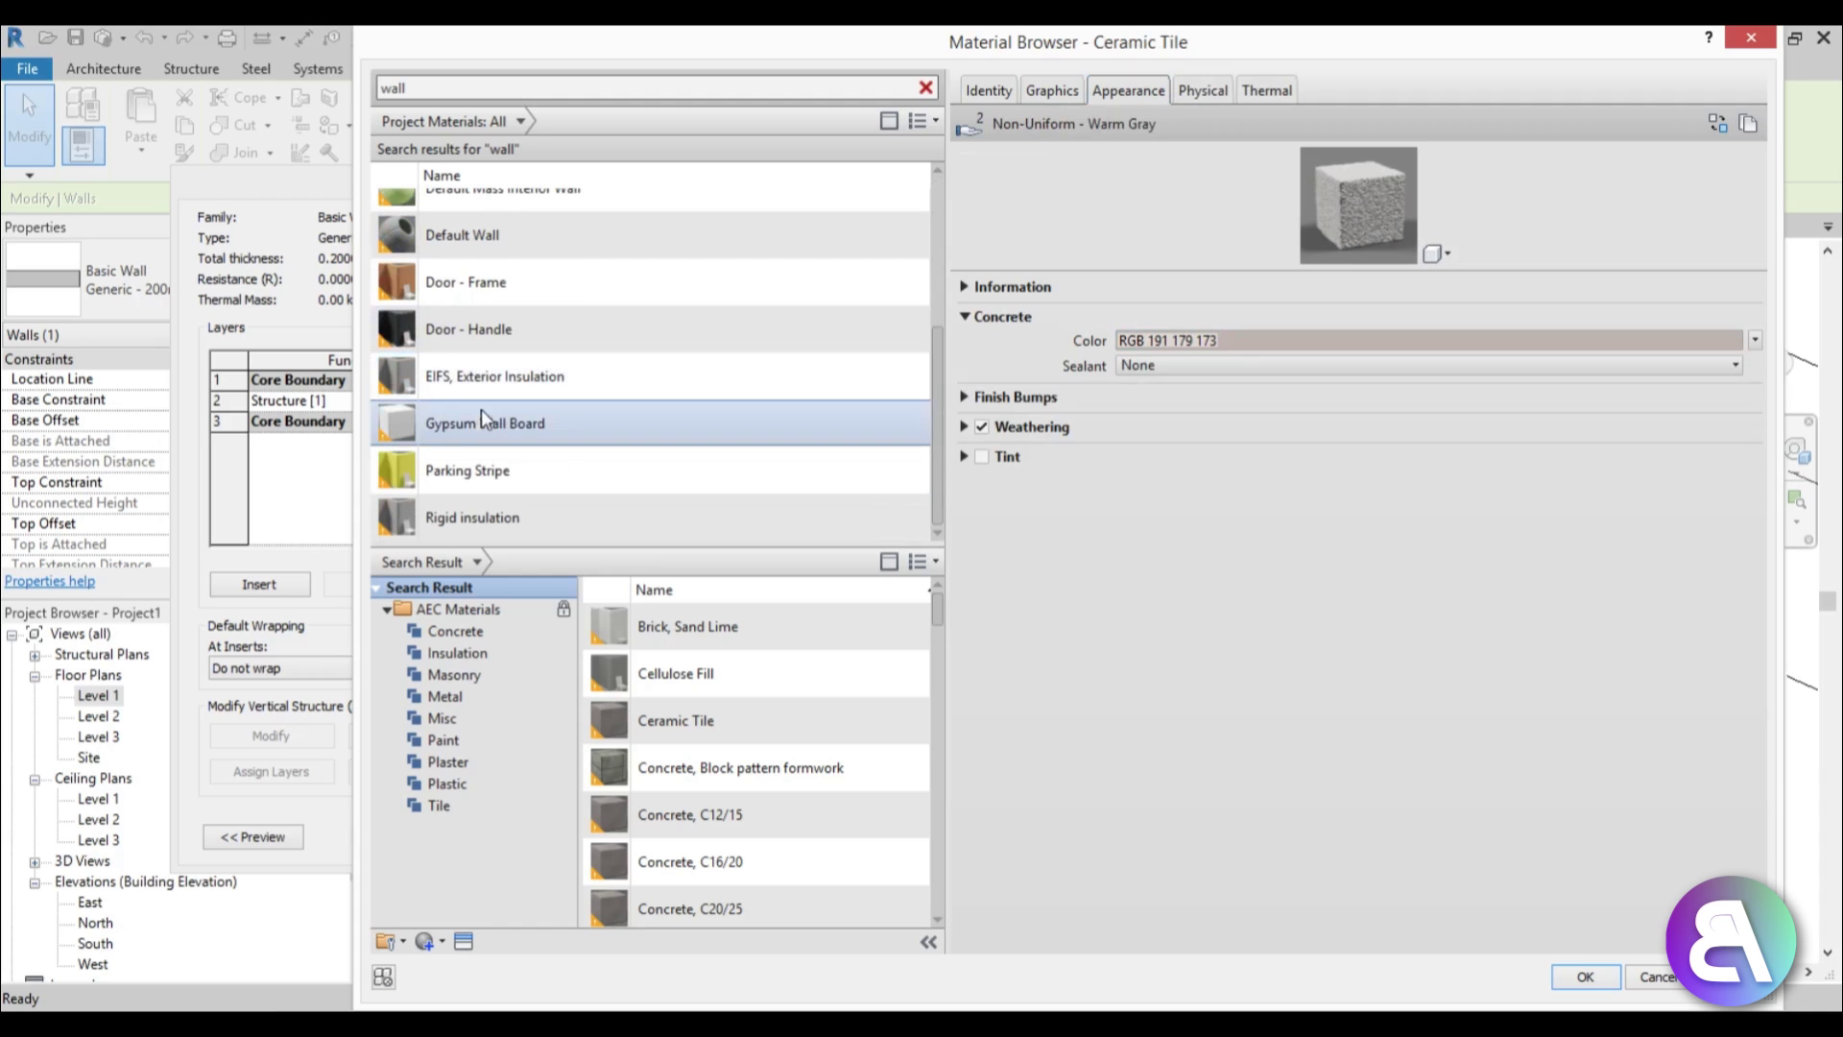
left_click(481, 422)
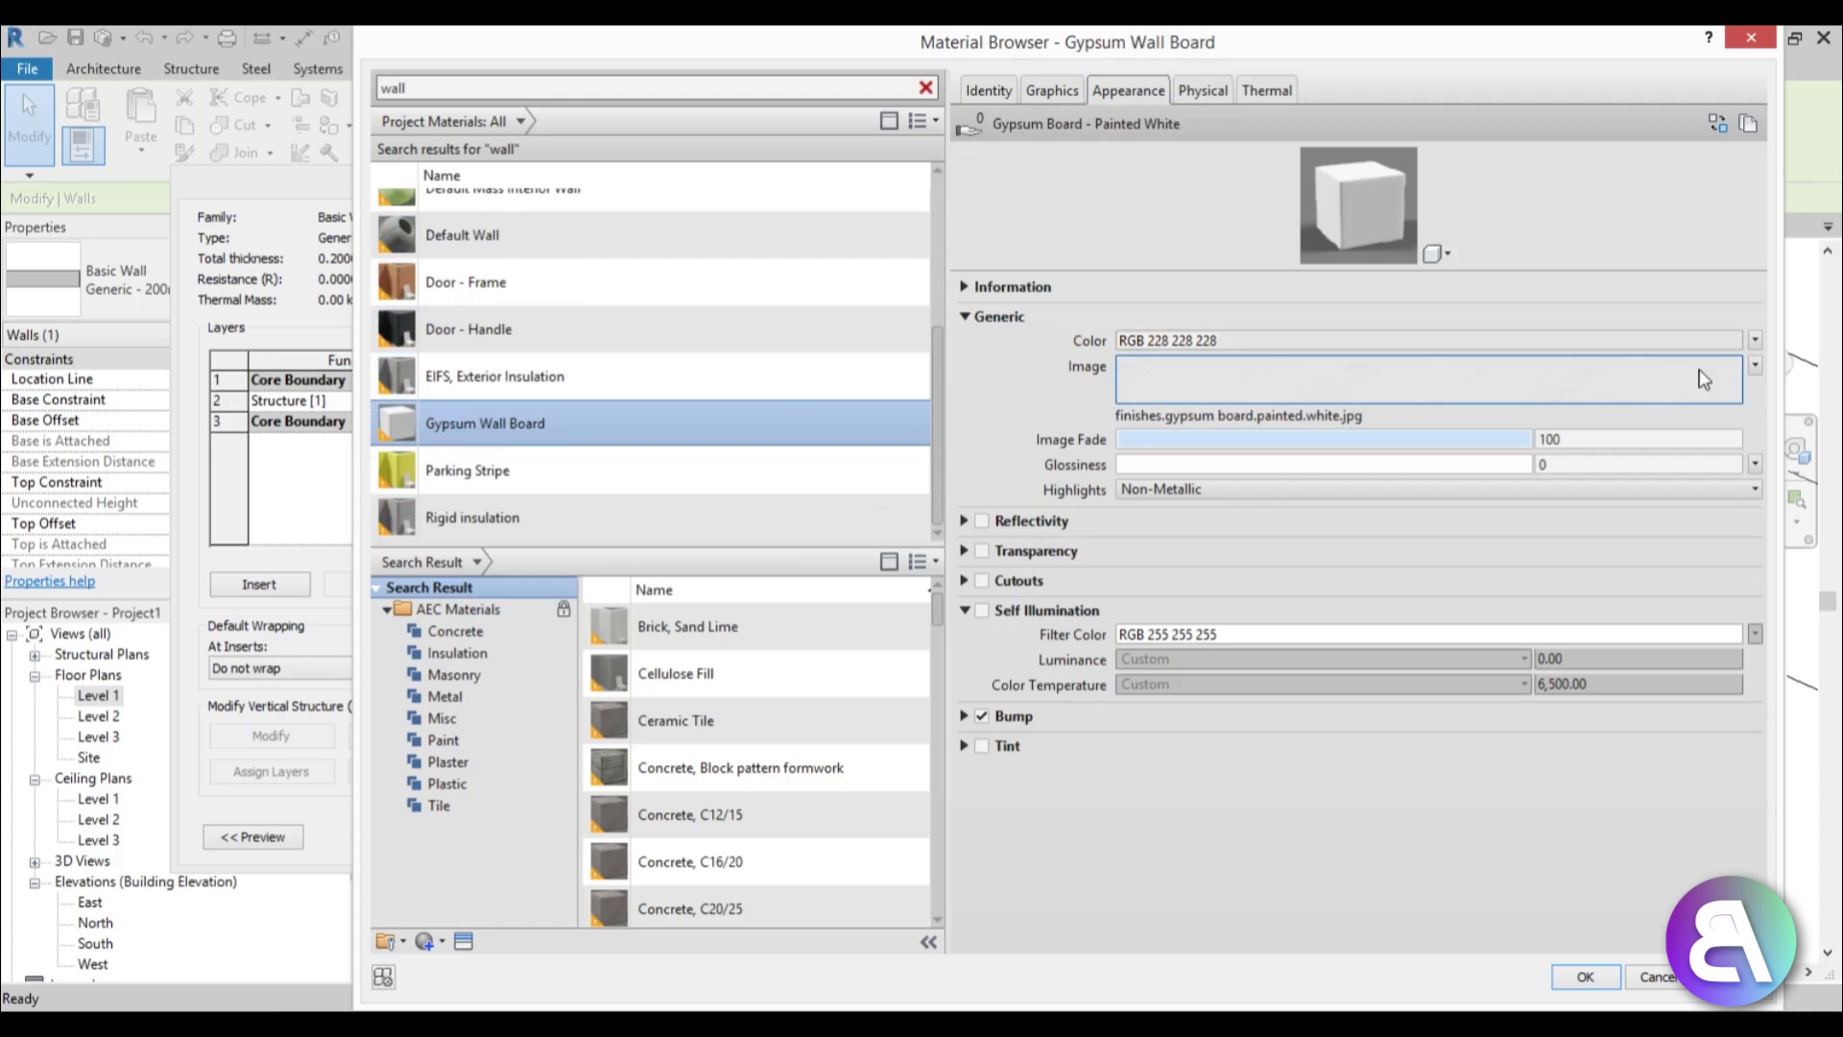
Replace the Gypsum Wall Board appearance image with fun11.jpg from the Desktop.
left_click(1283, 419)
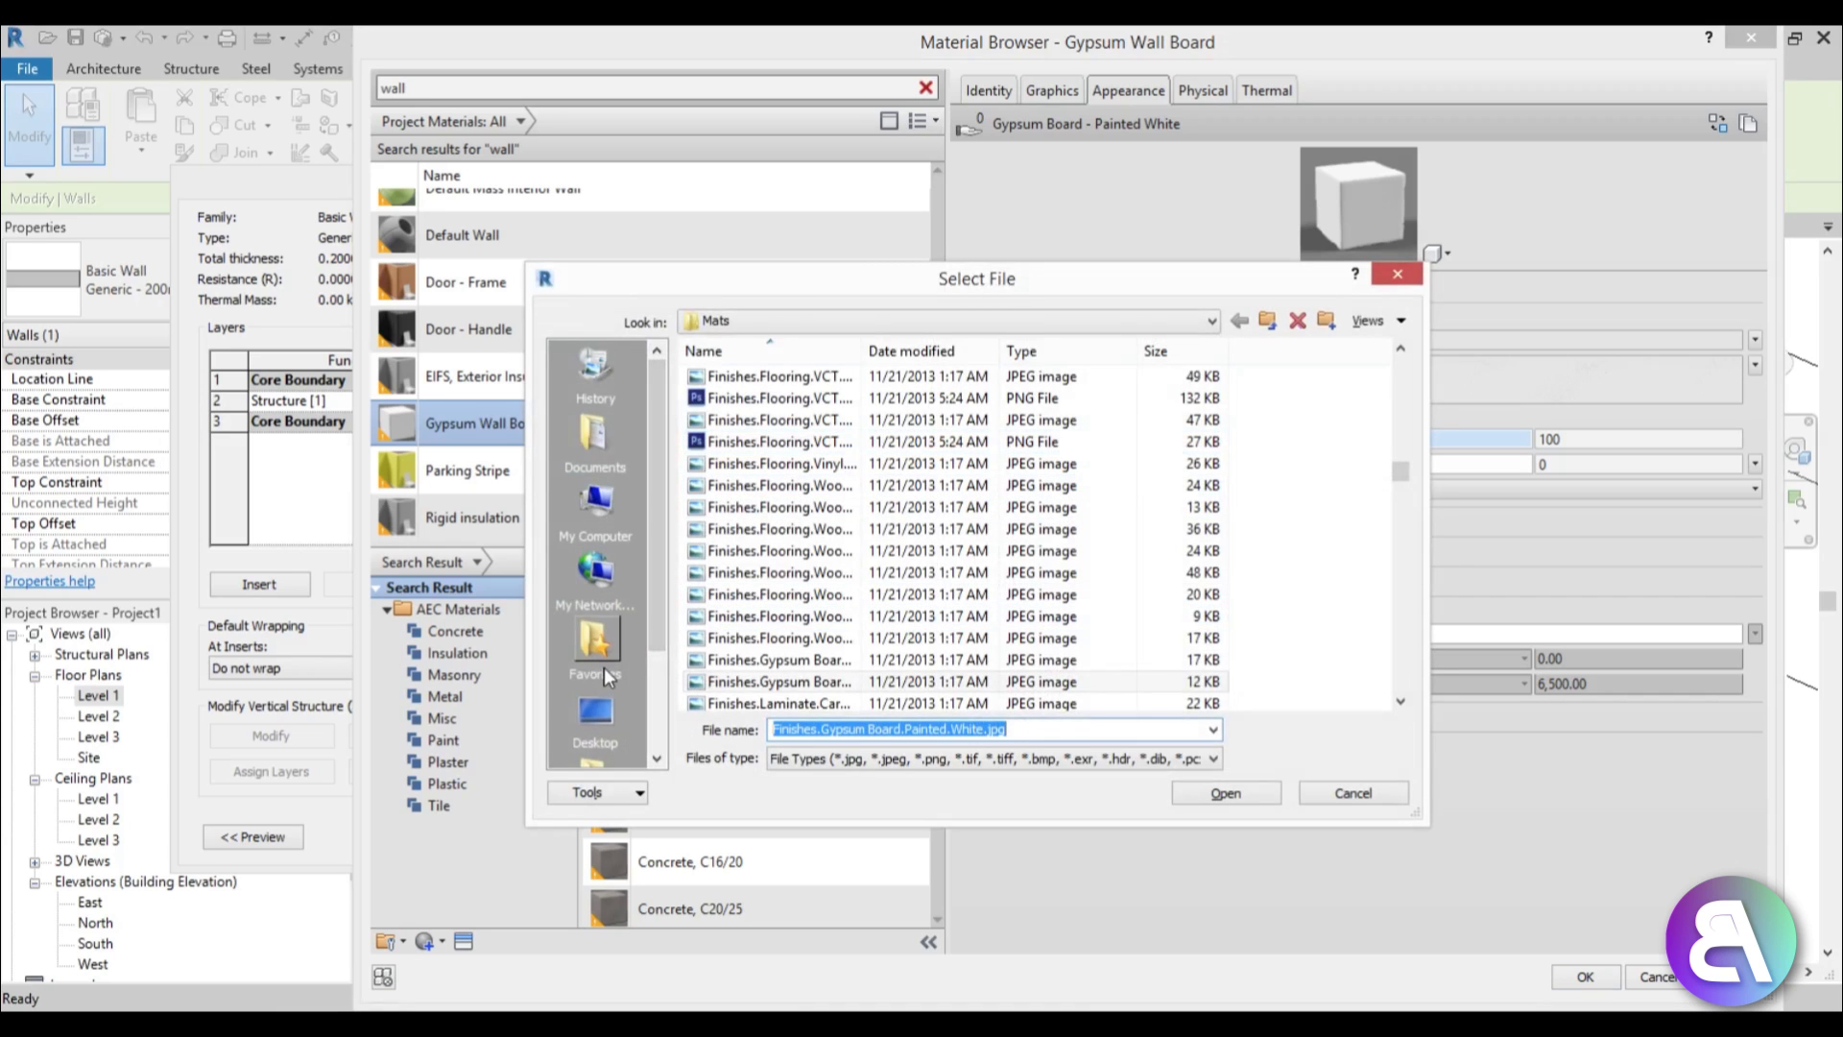
left_click(595, 653)
left_click(595, 715)
left_click(768, 485)
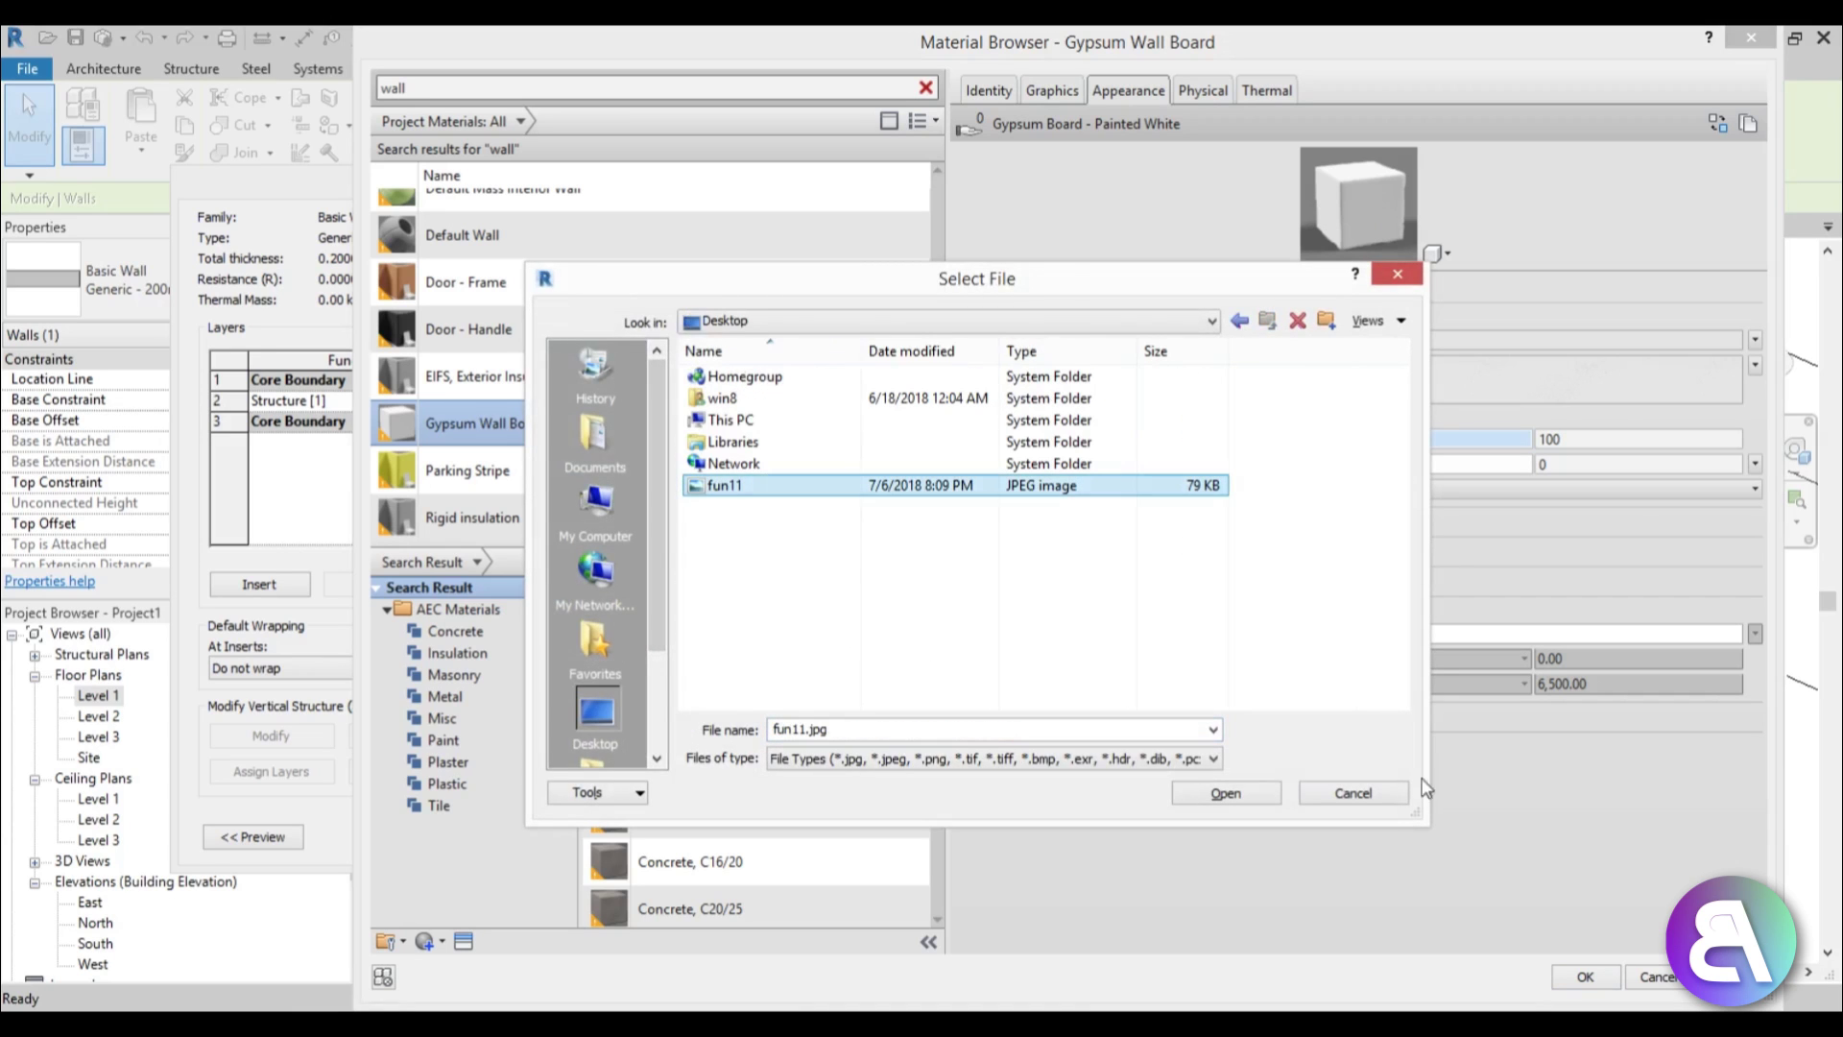
left_click(1226, 794)
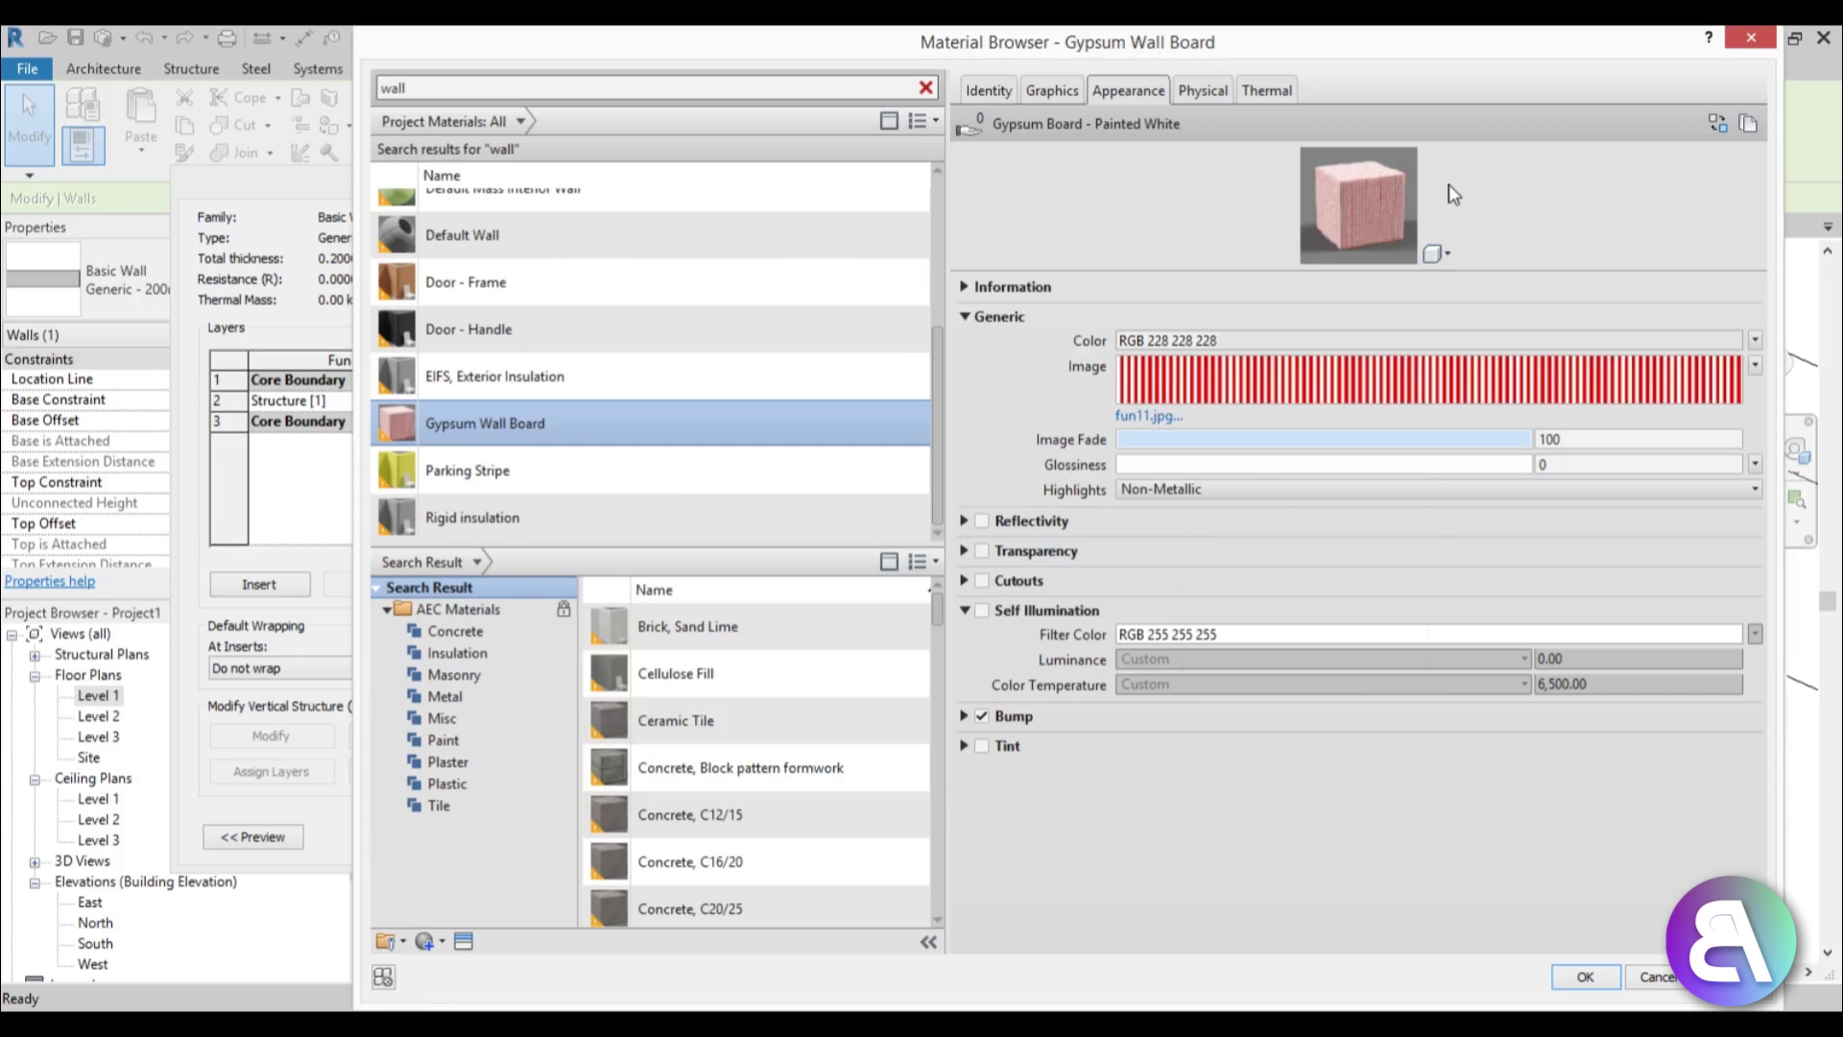
Set the sample size of the striped fun11.jpg texture to 3 m, with width and height linked.
left_click(1755, 365)
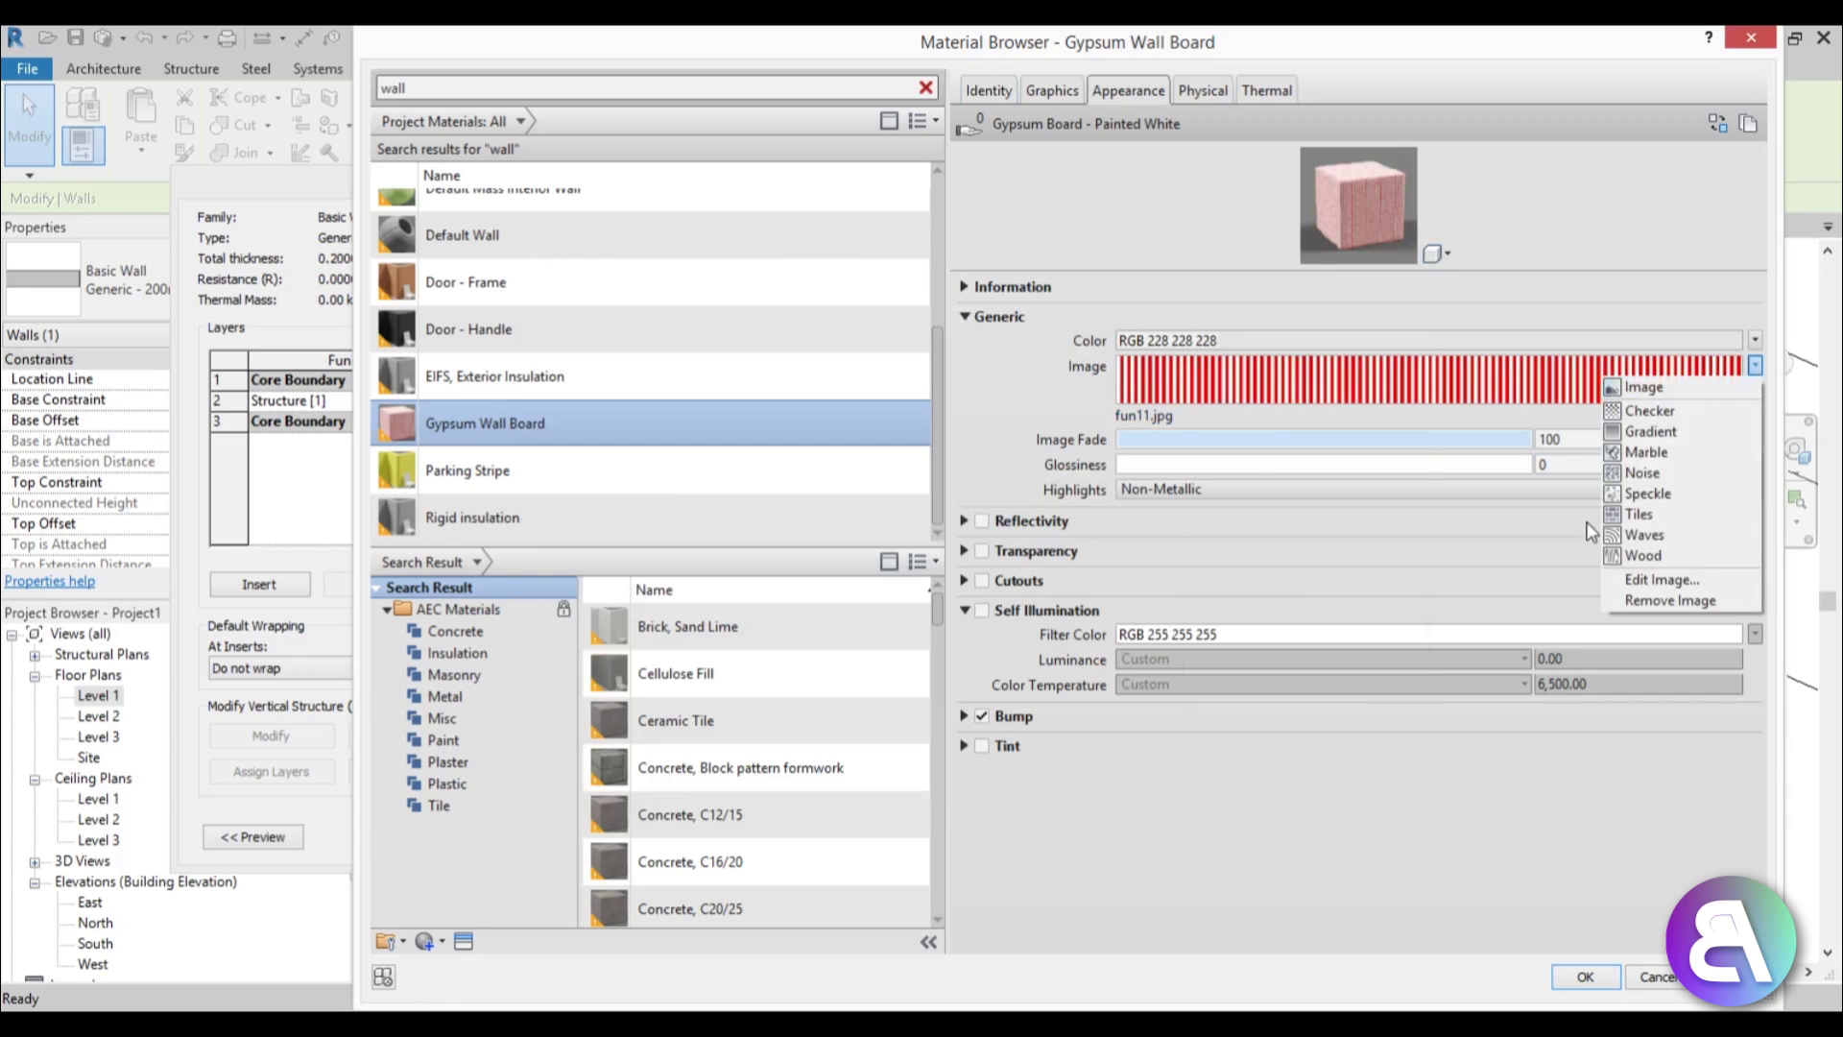
left_click(1622, 583)
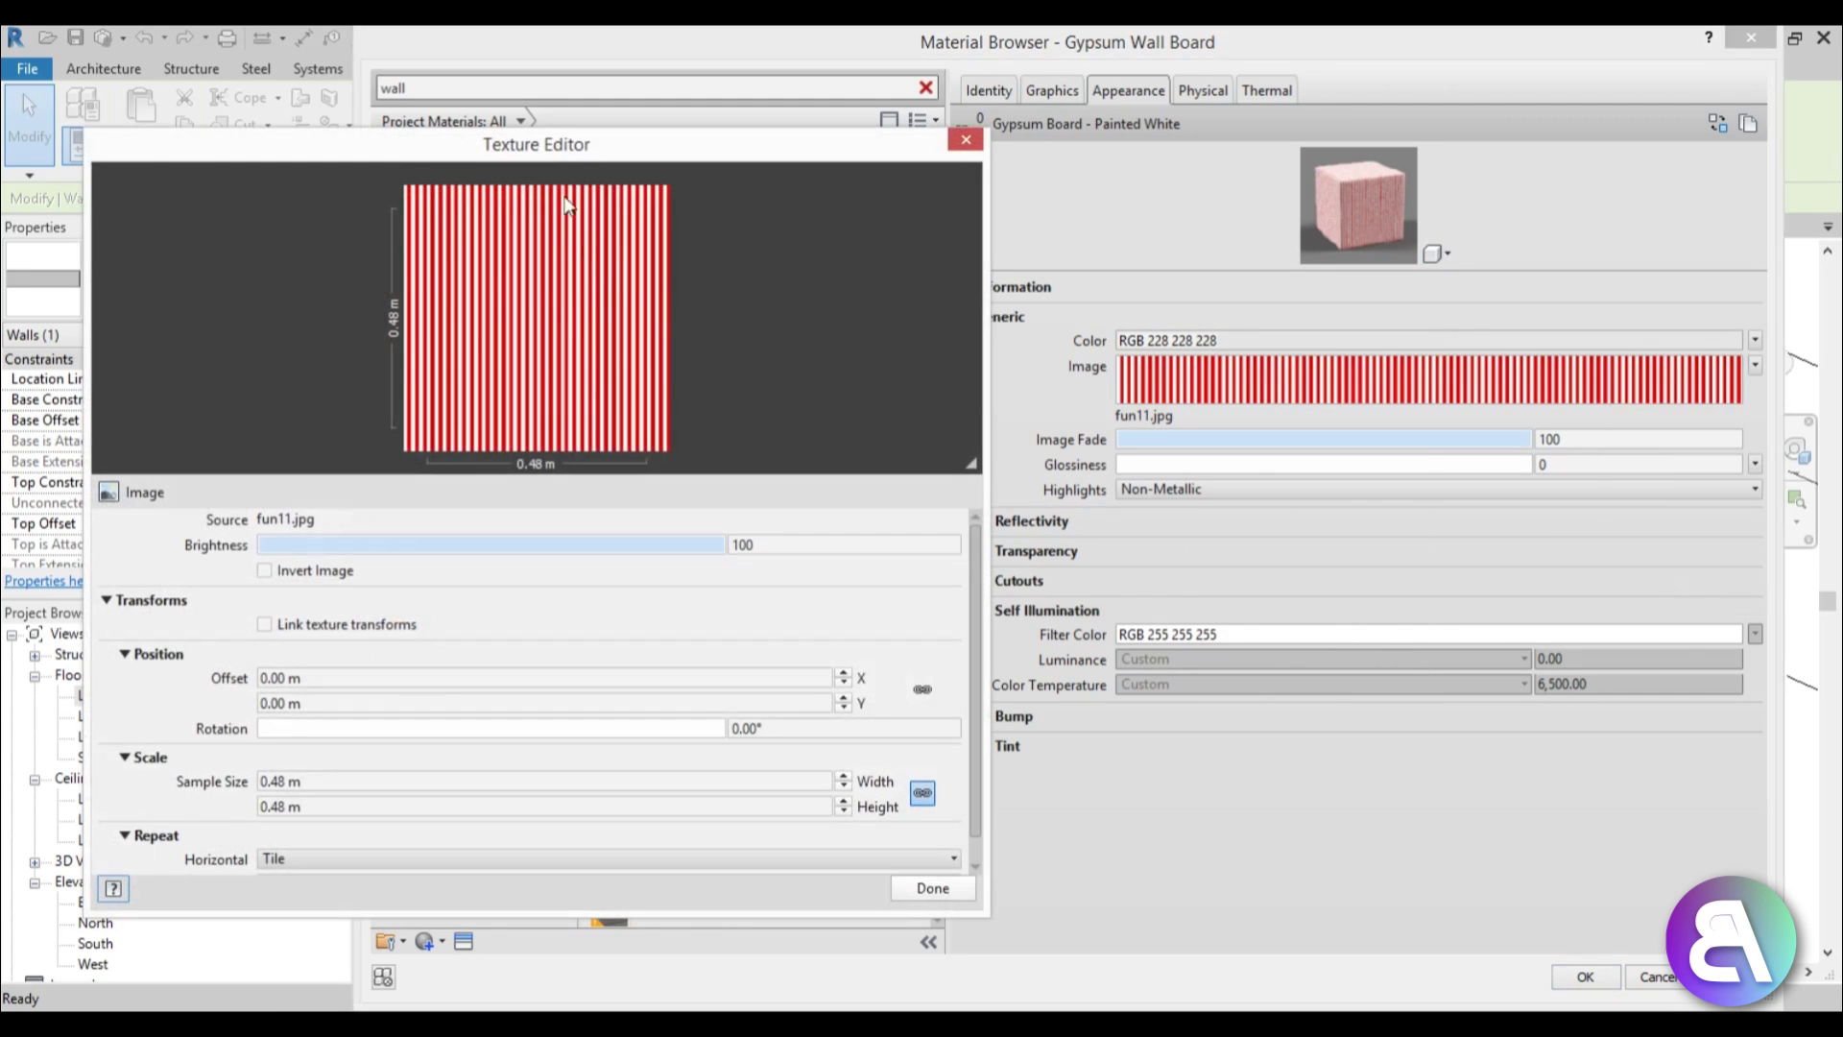
left_click_drag(563, 150, 902, 146)
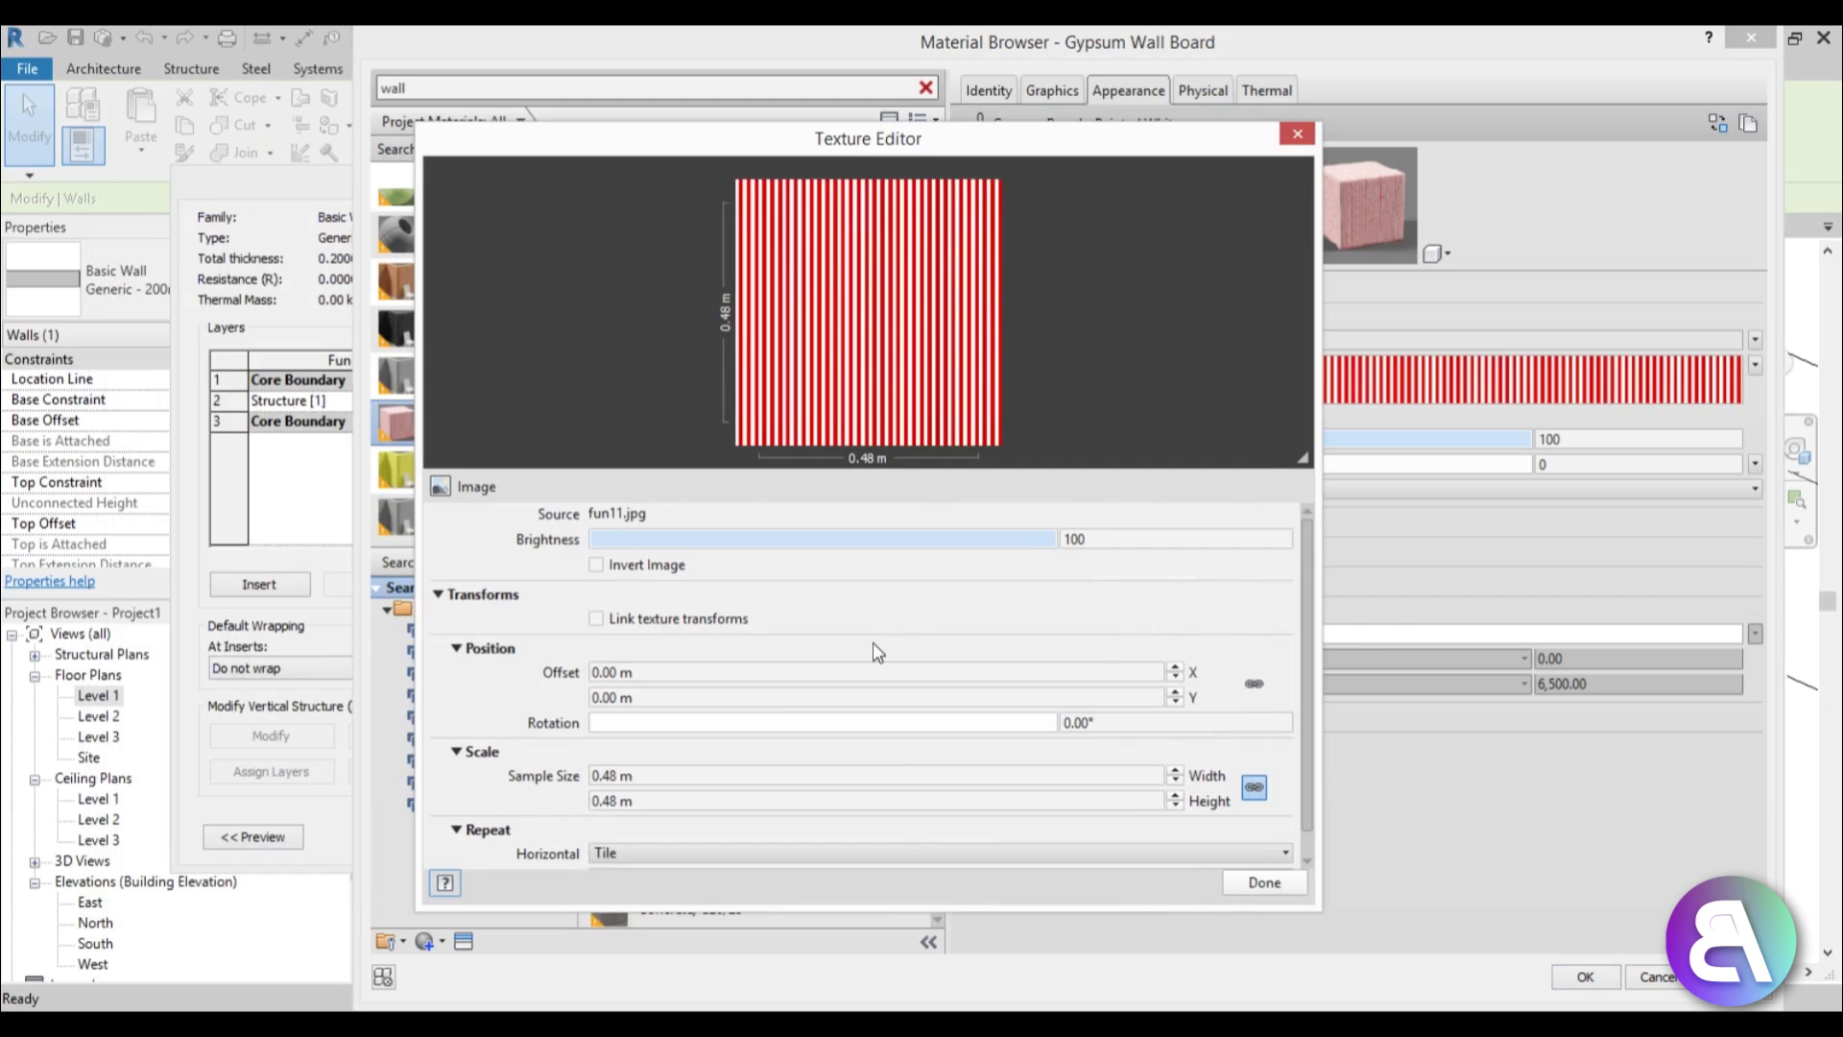
left_click(956, 671)
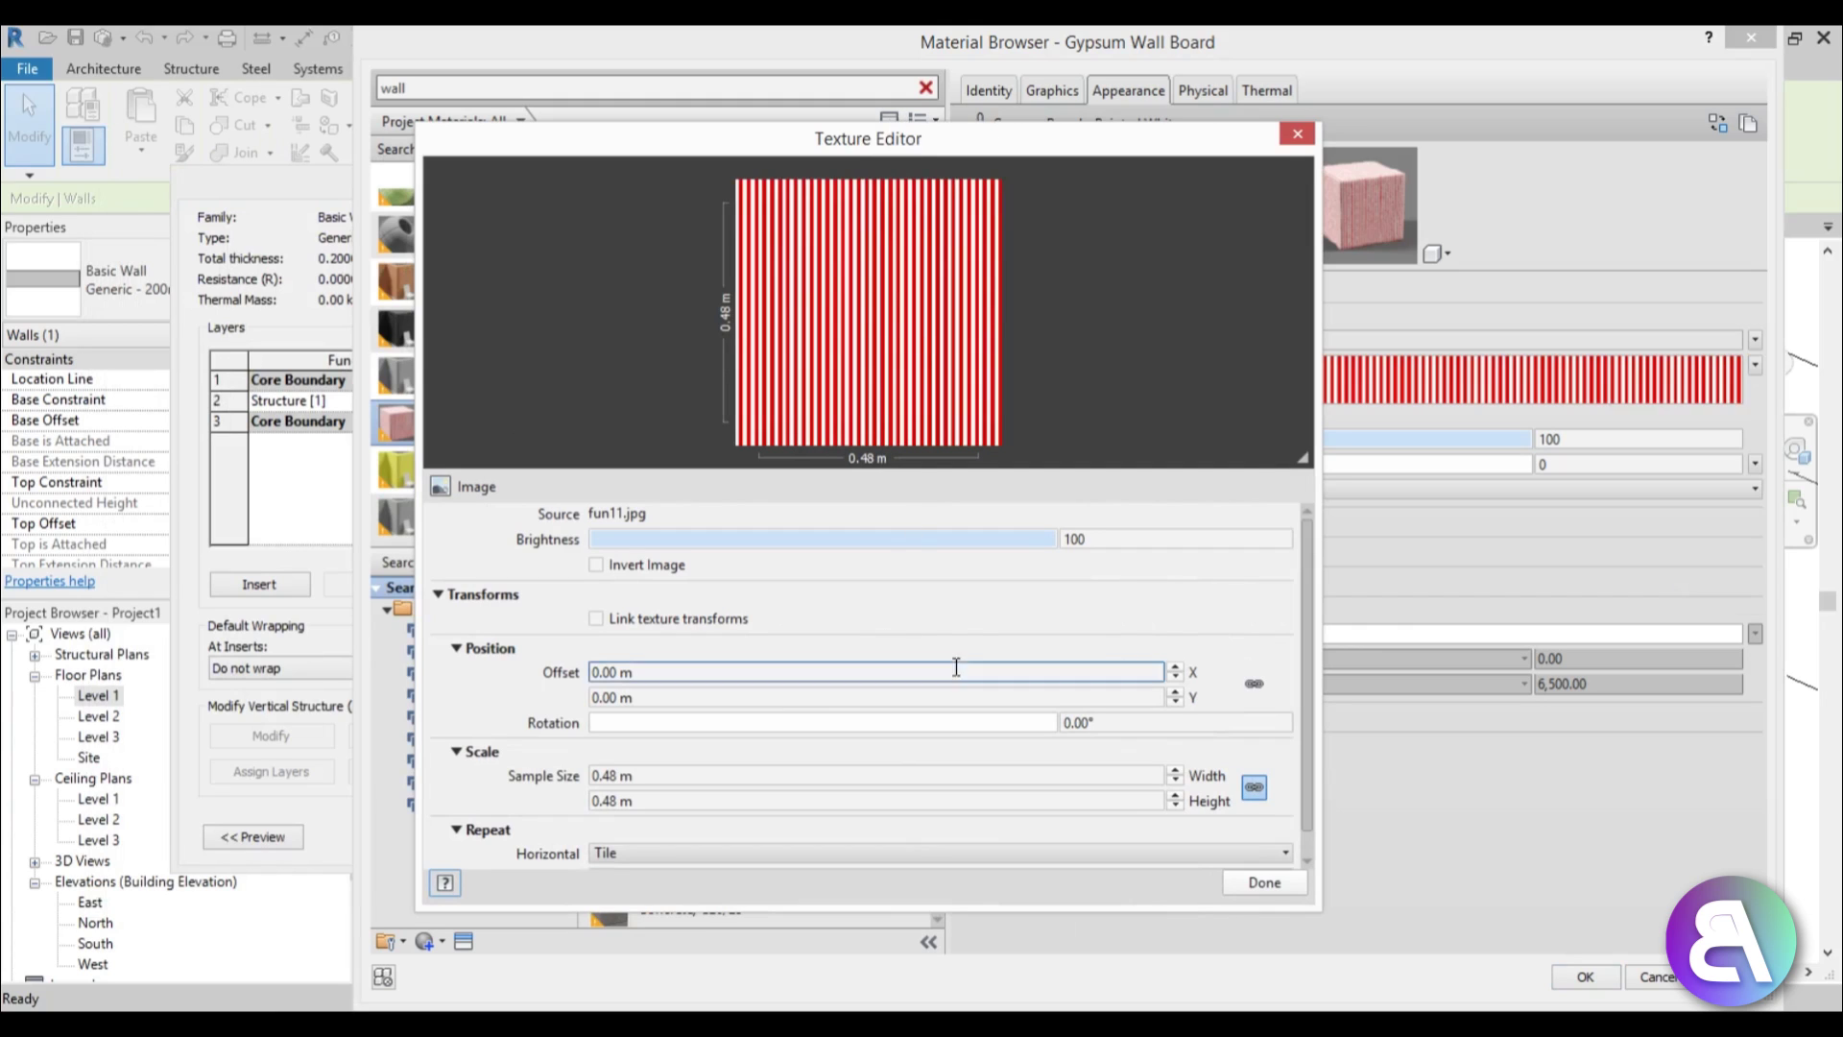
double_click(660, 771)
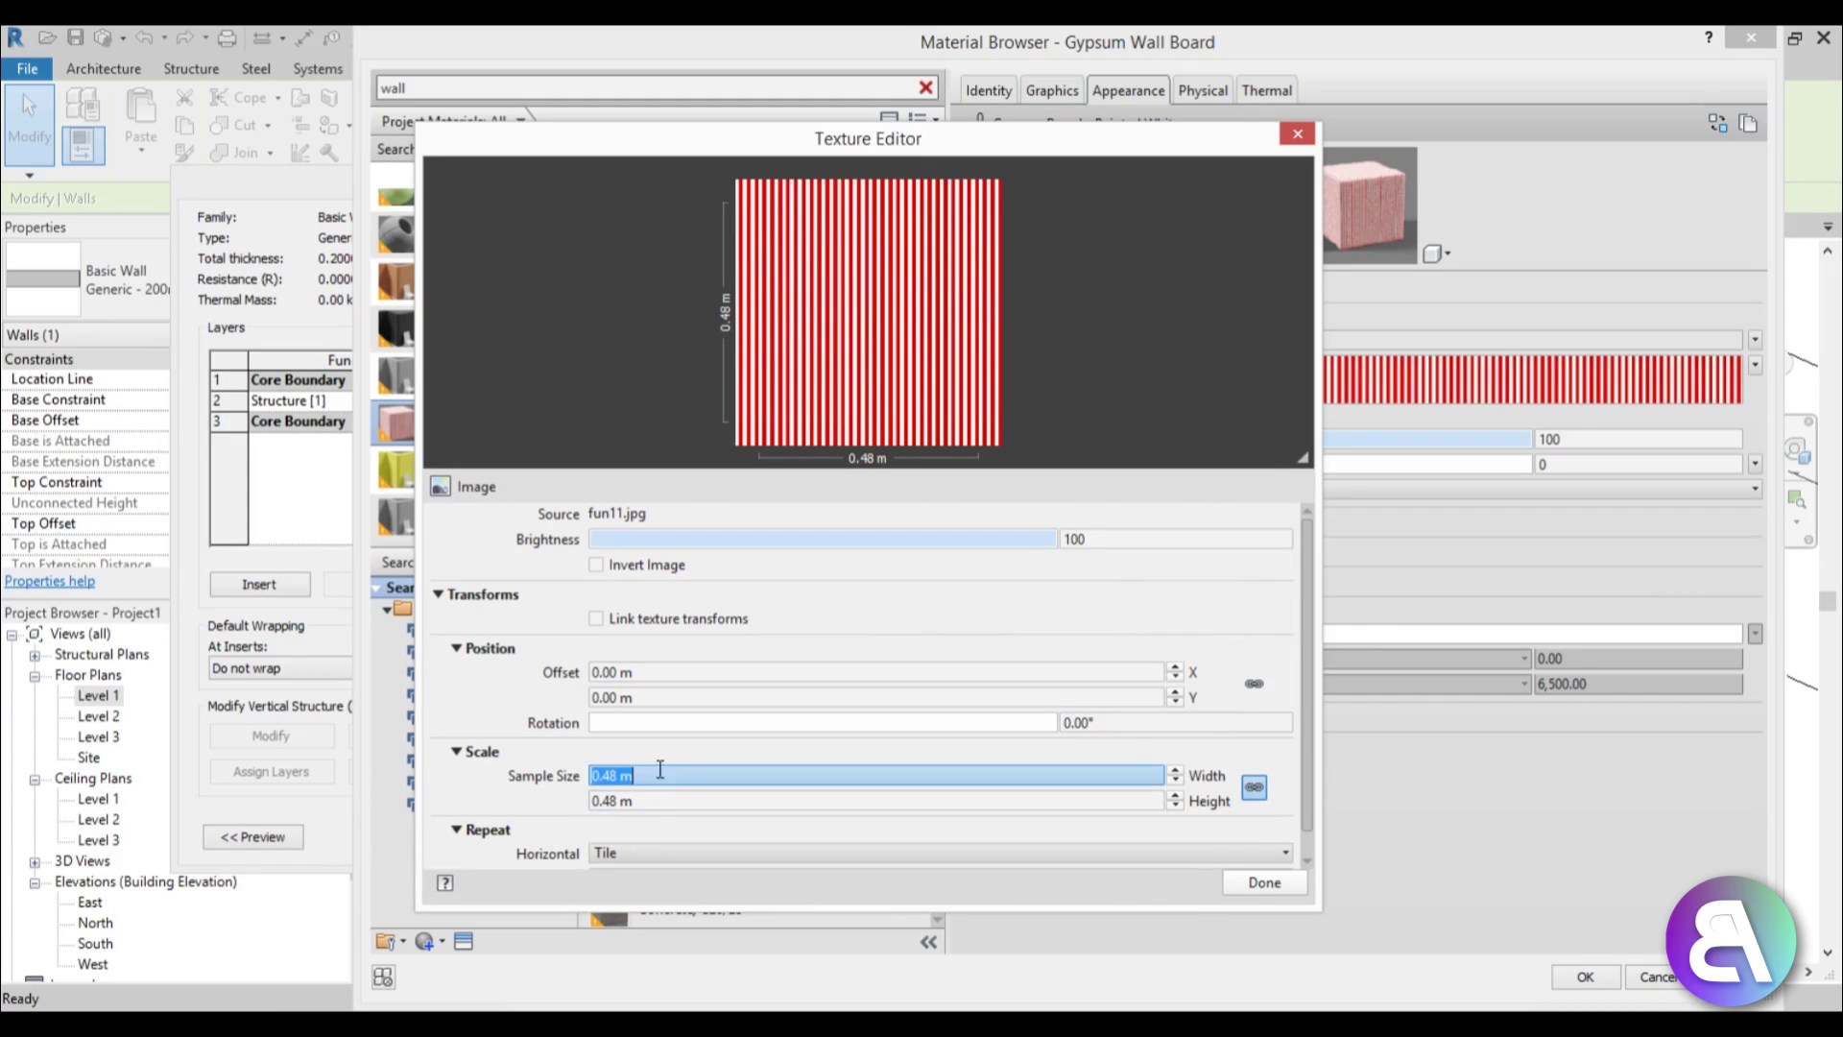
type("3")
key("Return")
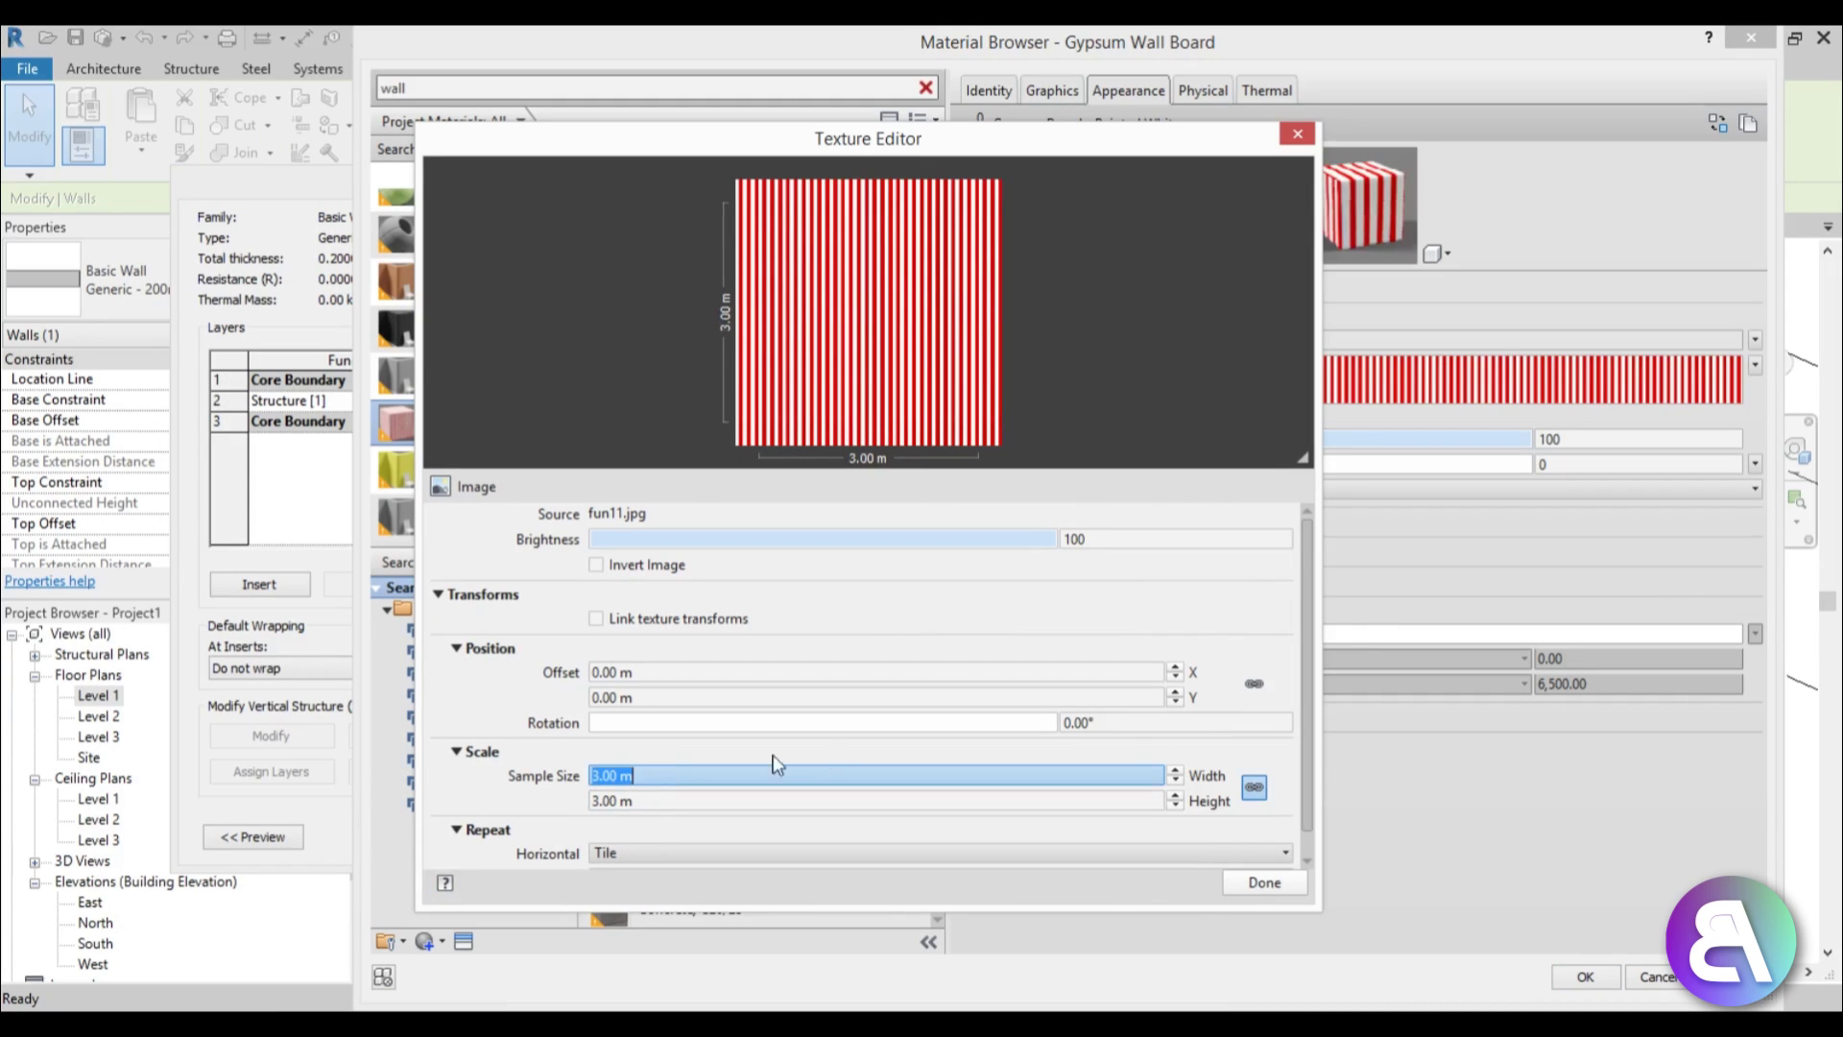
left_click(1257, 885)
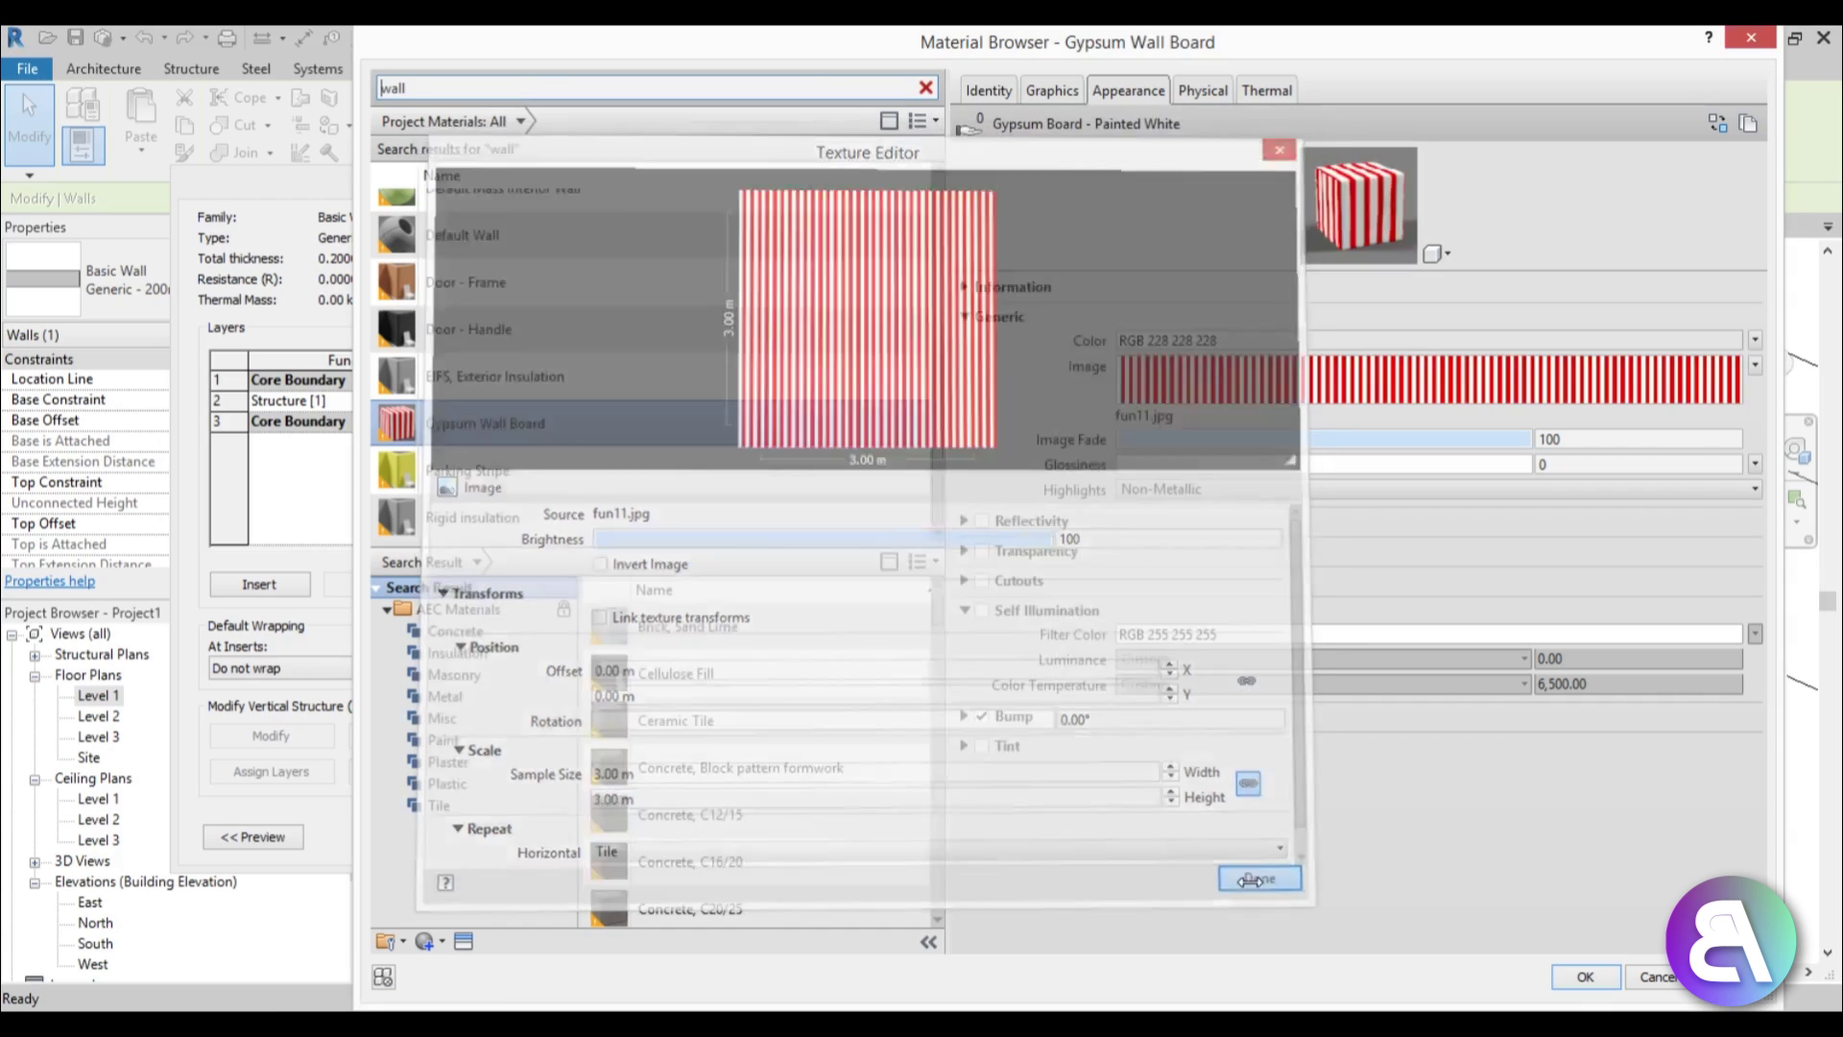
Switch the material preview to the folded-wall scene and enlarge the preview.
left_click(1436, 255)
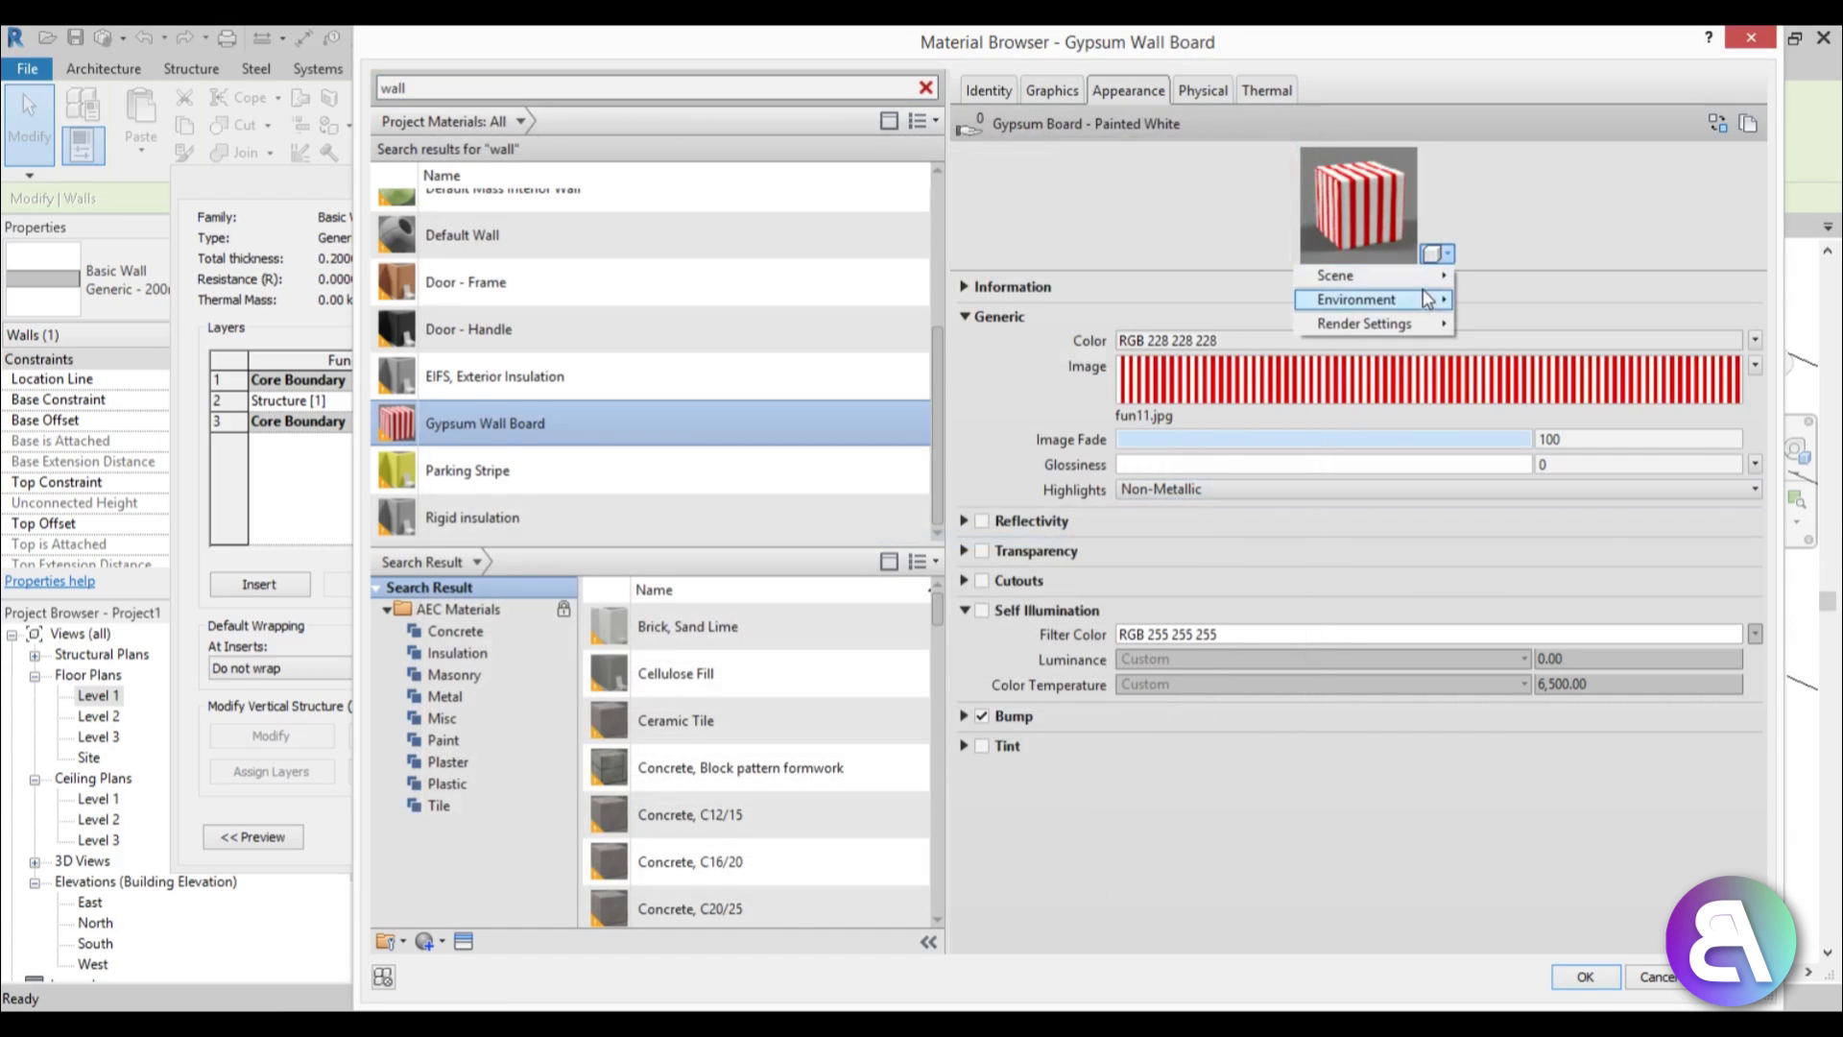
mouse_move(1420, 275)
left_click(1512, 461)
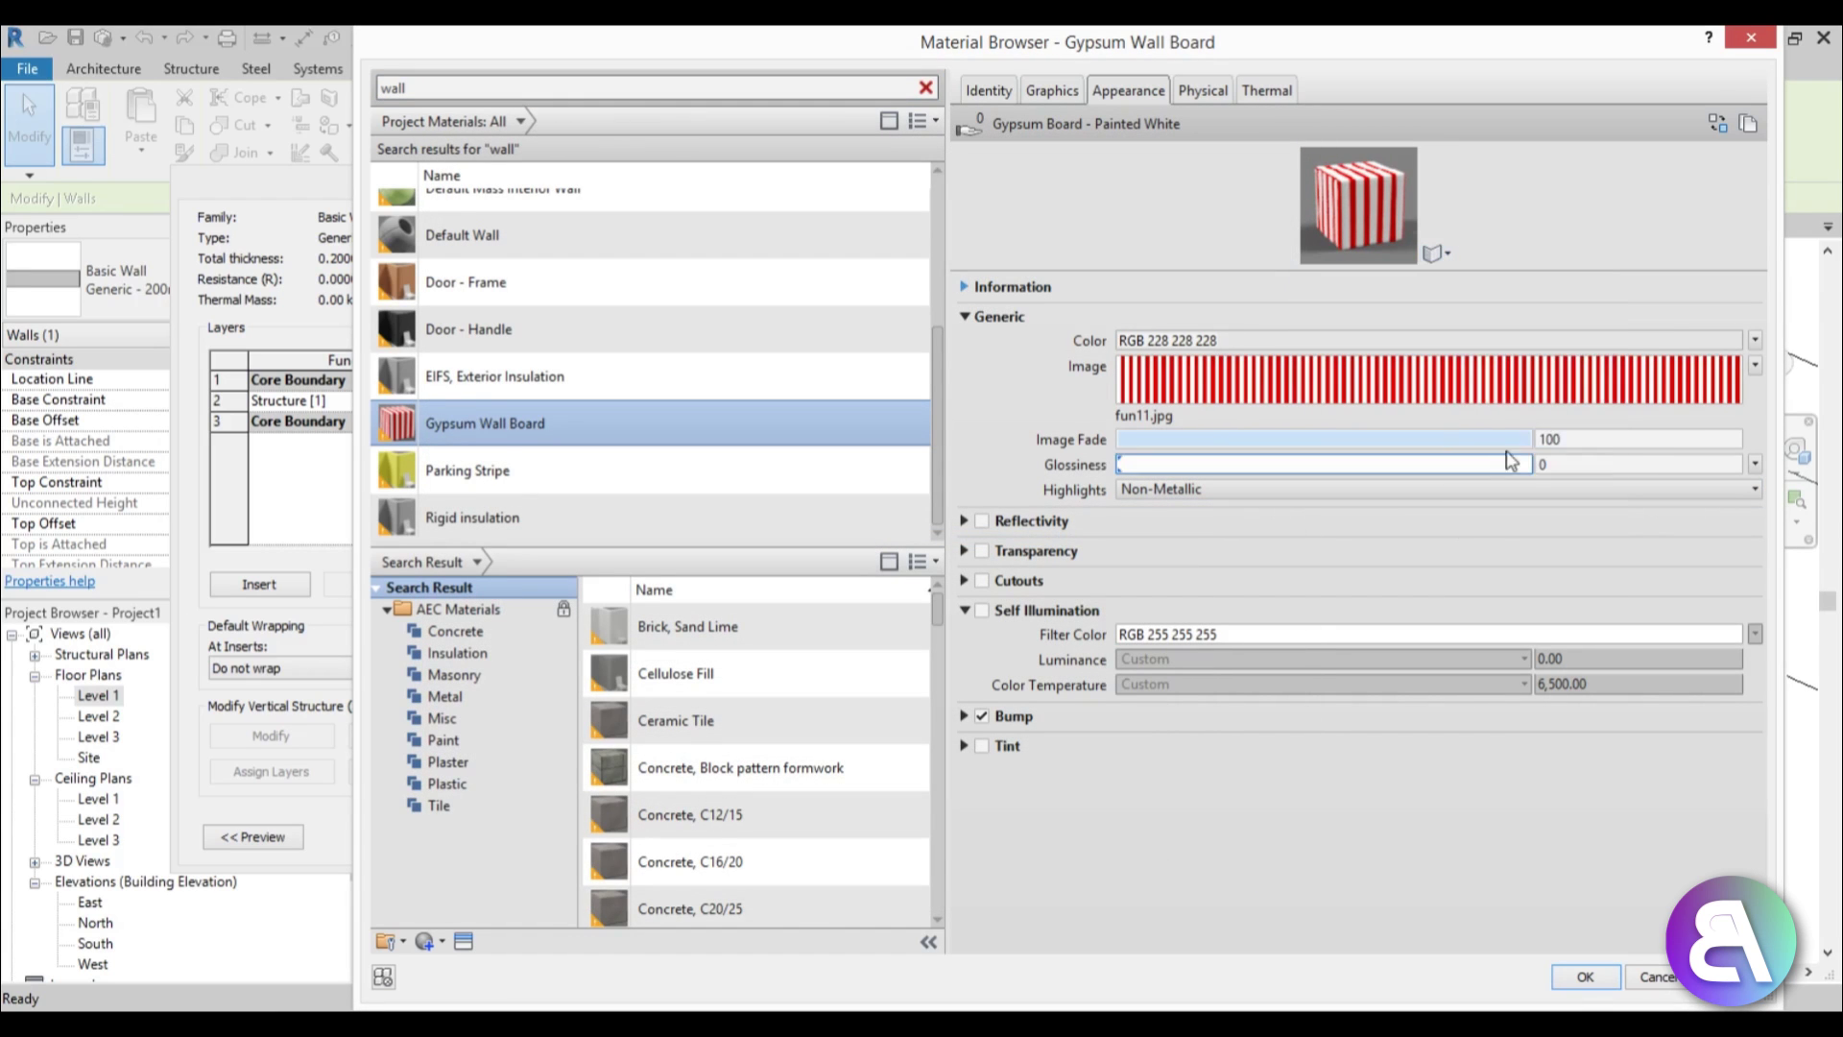
left_click_drag(1486, 270, 1502, 617)
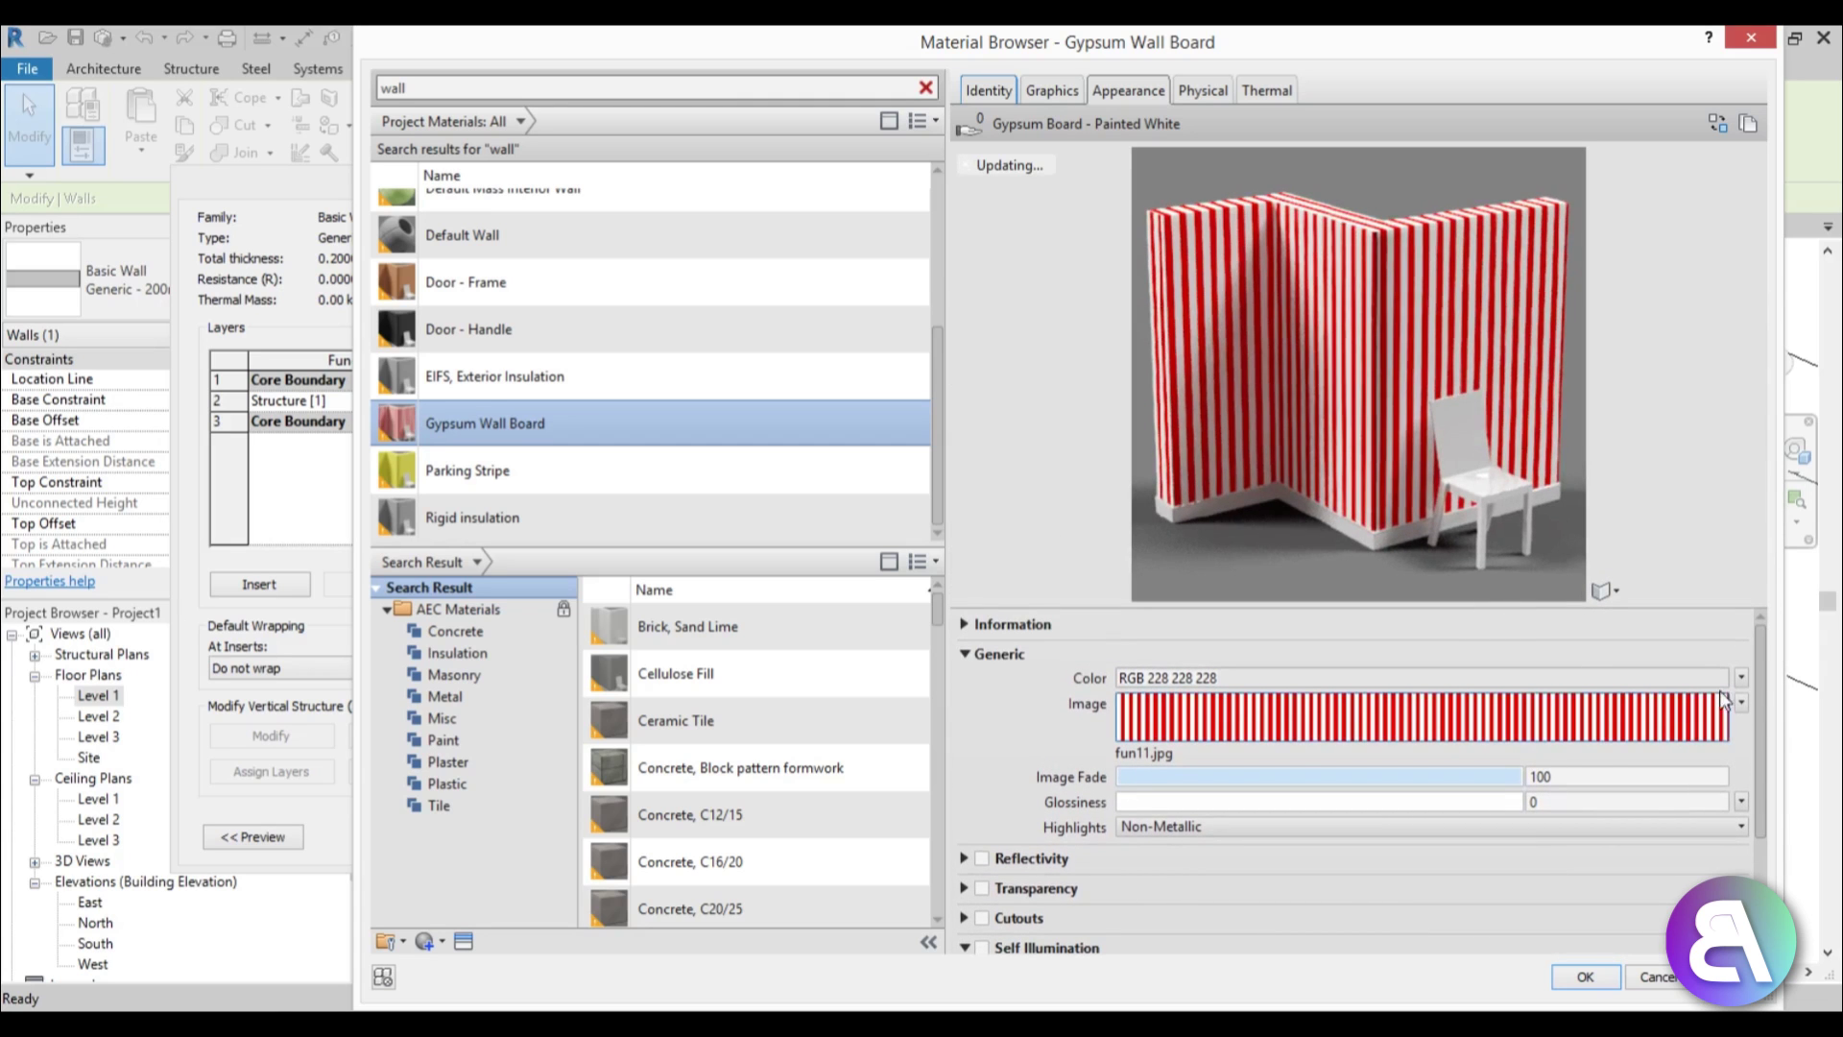
Rotate the fun11.jpg texture by 90° and set its sample size to 4 m.
left_click(1741, 703)
left_click(1637, 919)
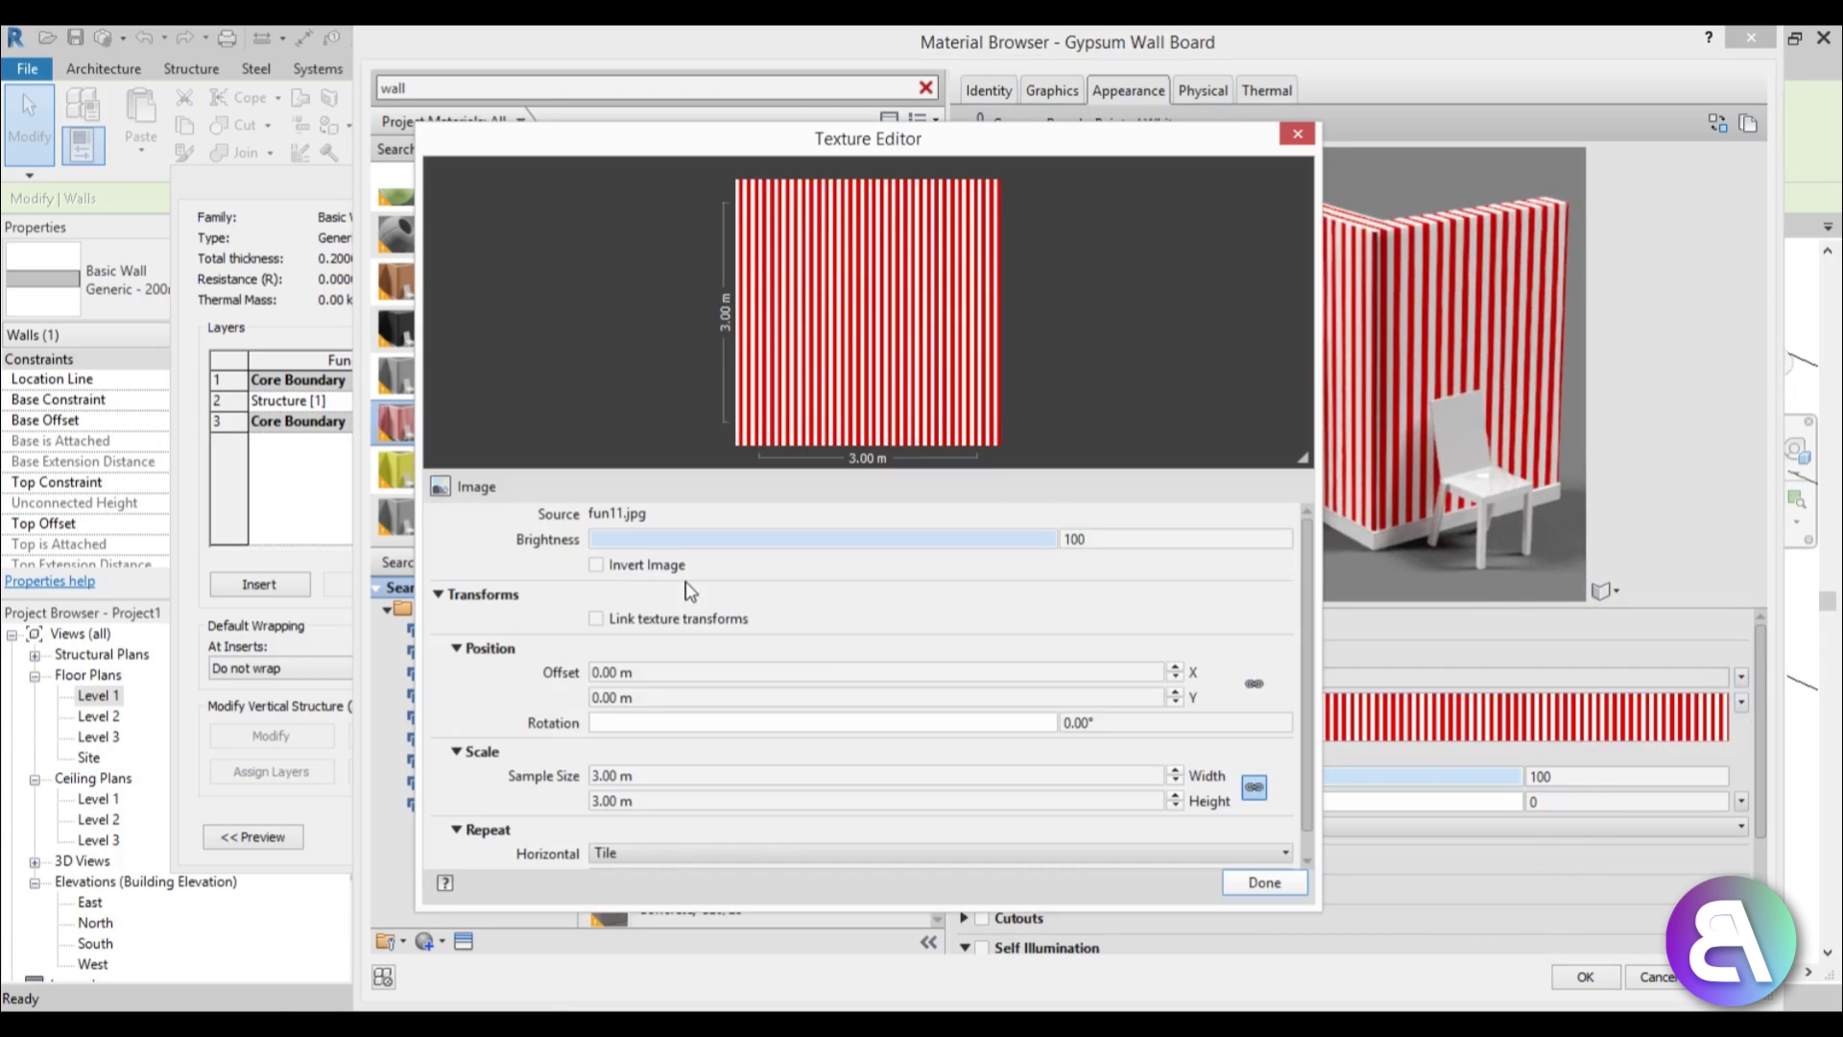
left_click(1098, 725)
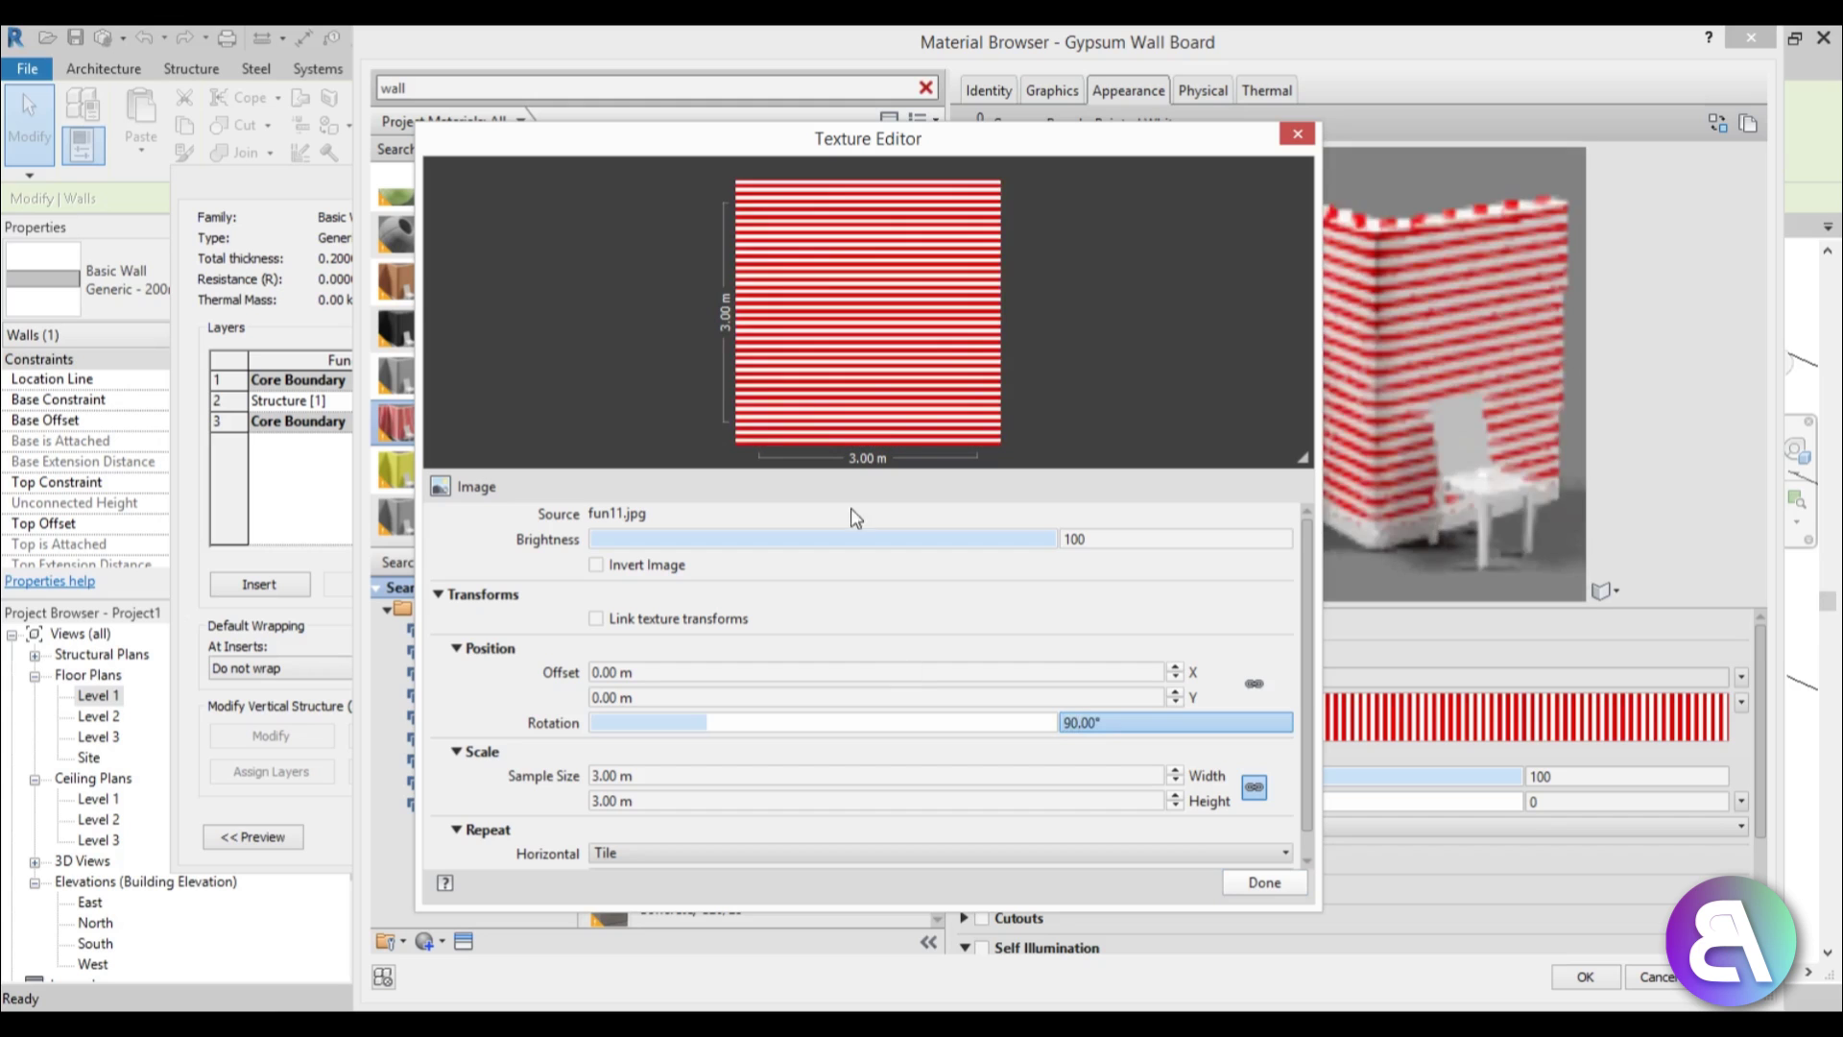
left_click(691, 778)
type("4")
key("Return")
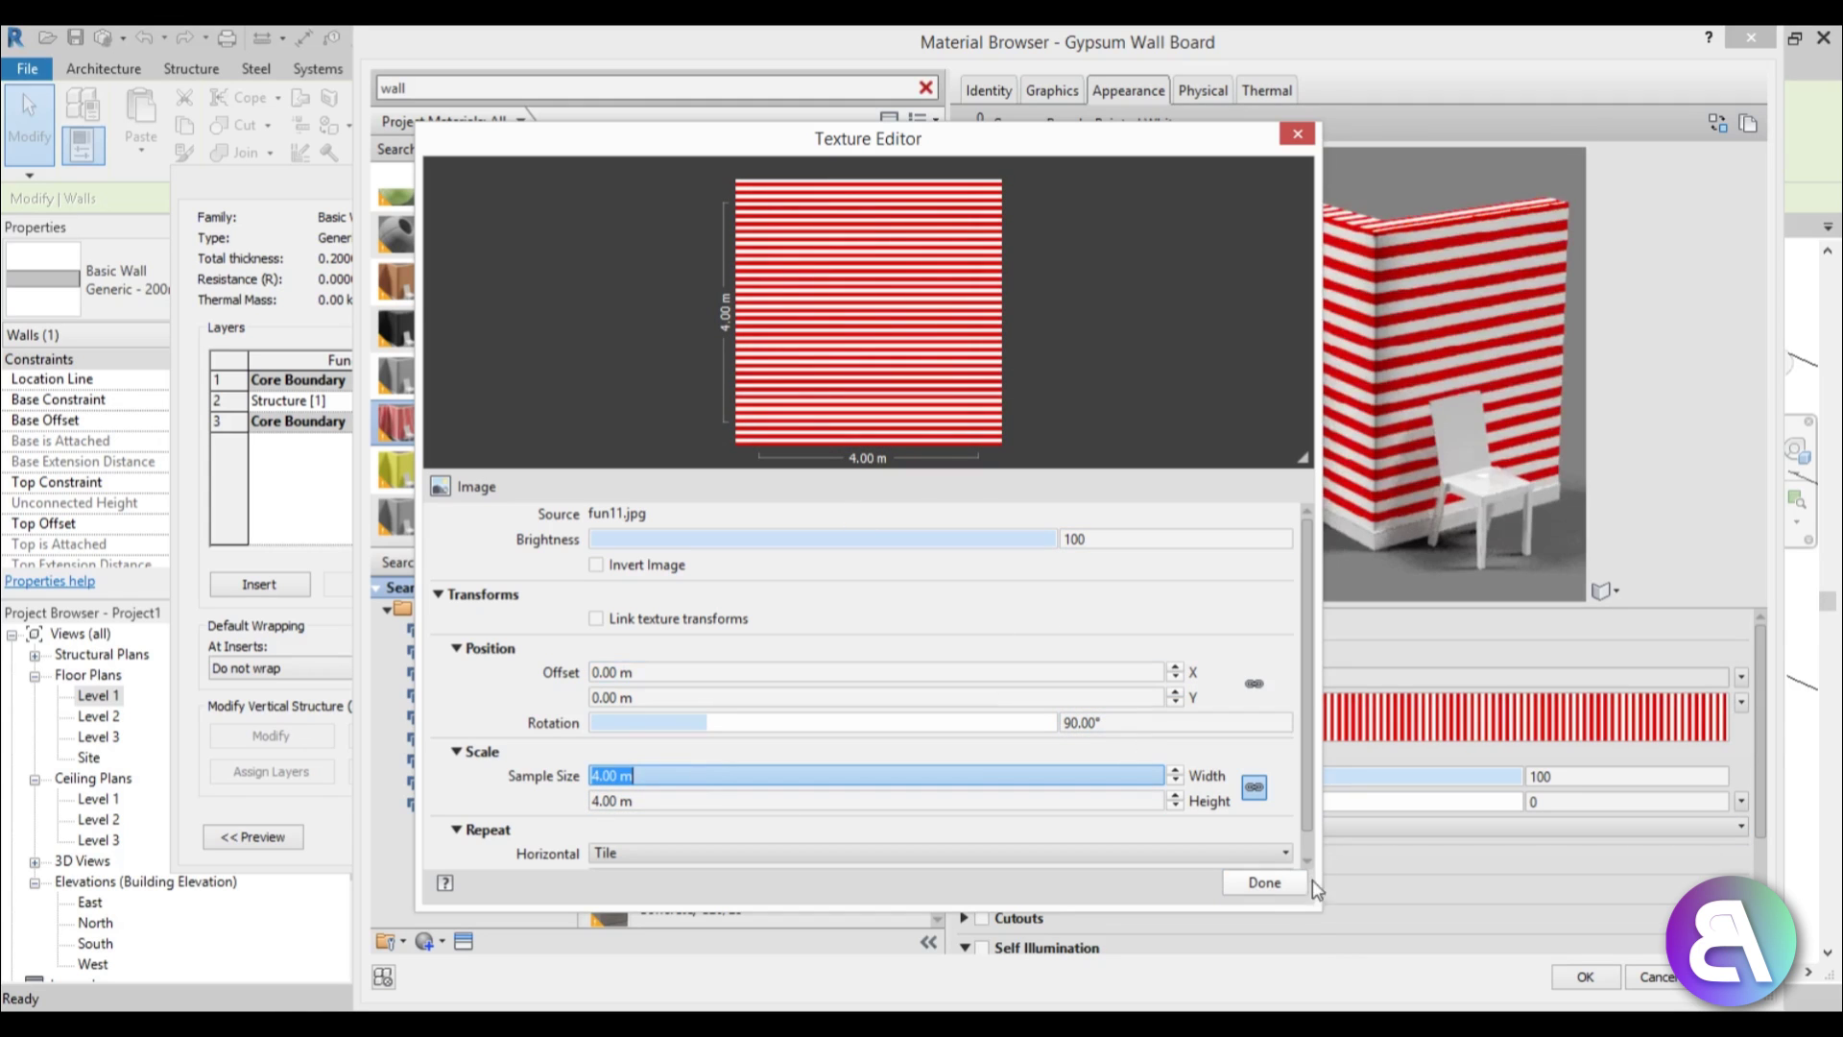
left_click(1264, 882)
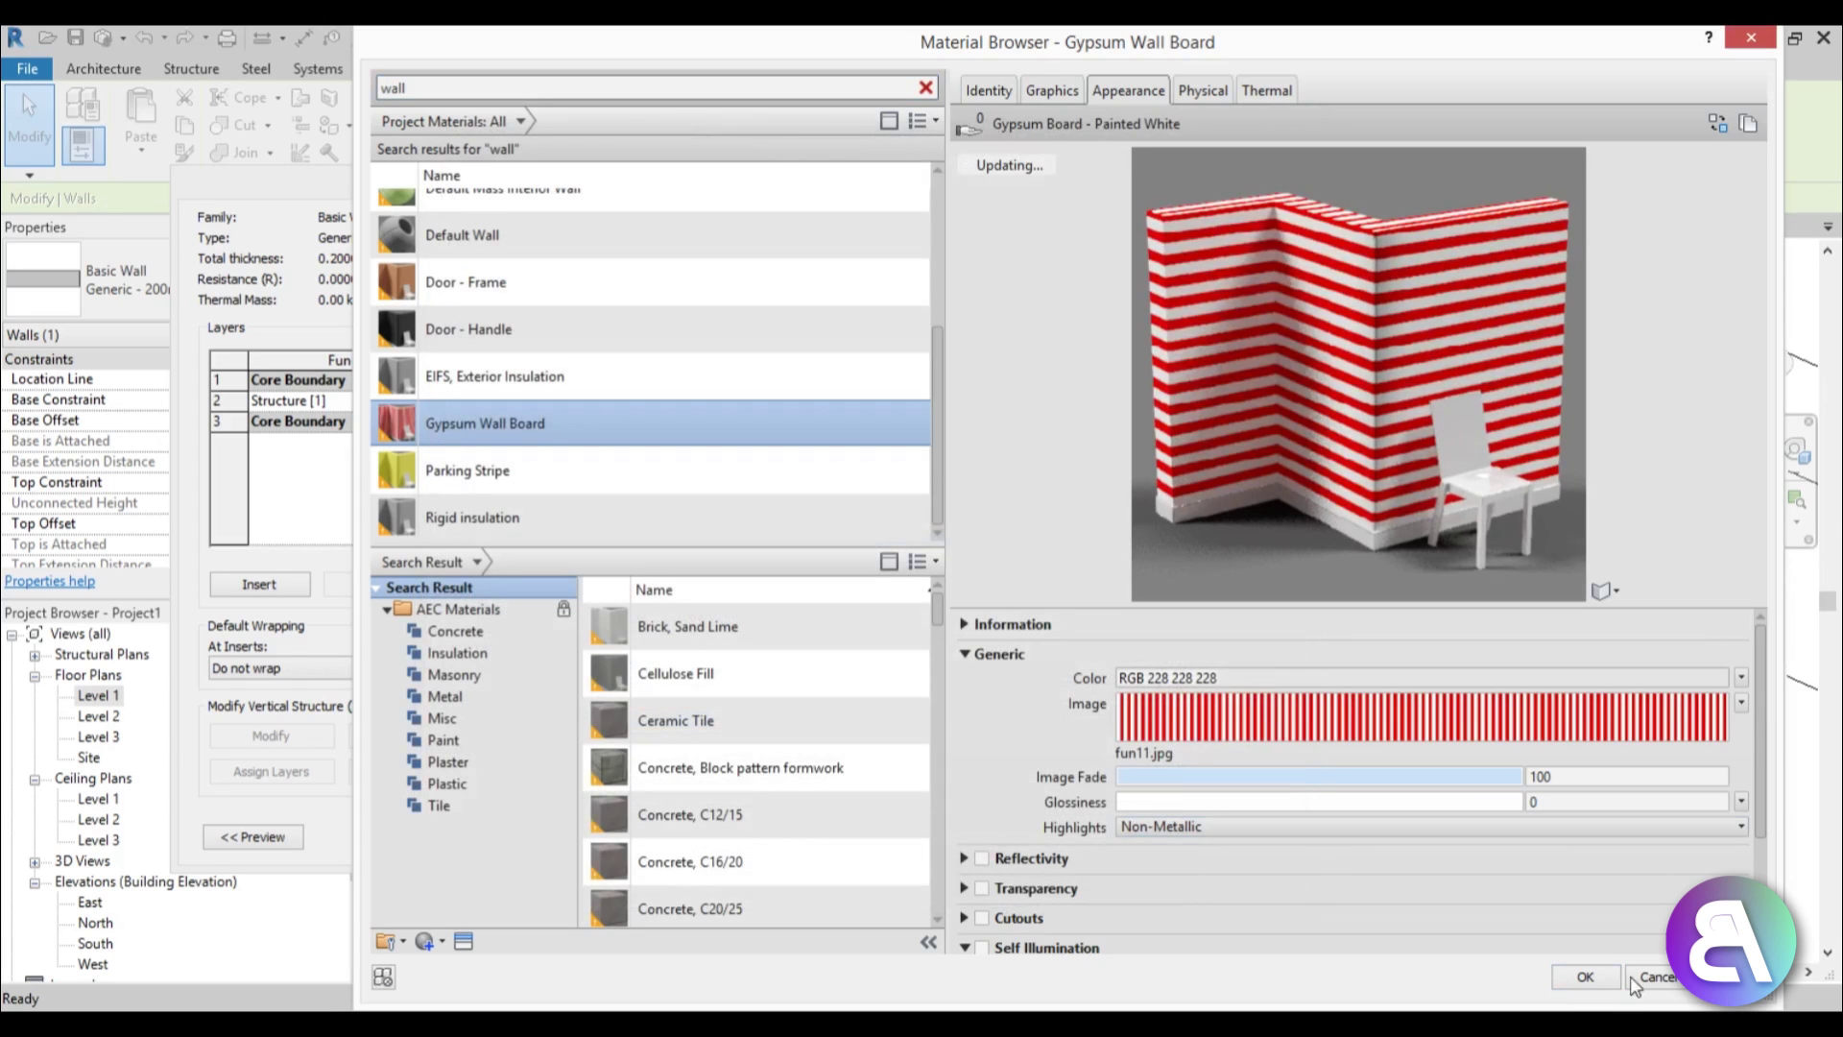
Apply the striped Gypsum Wall Board material to the Generic - 200mm wall type and deselect the wall.
left_click(1577, 981)
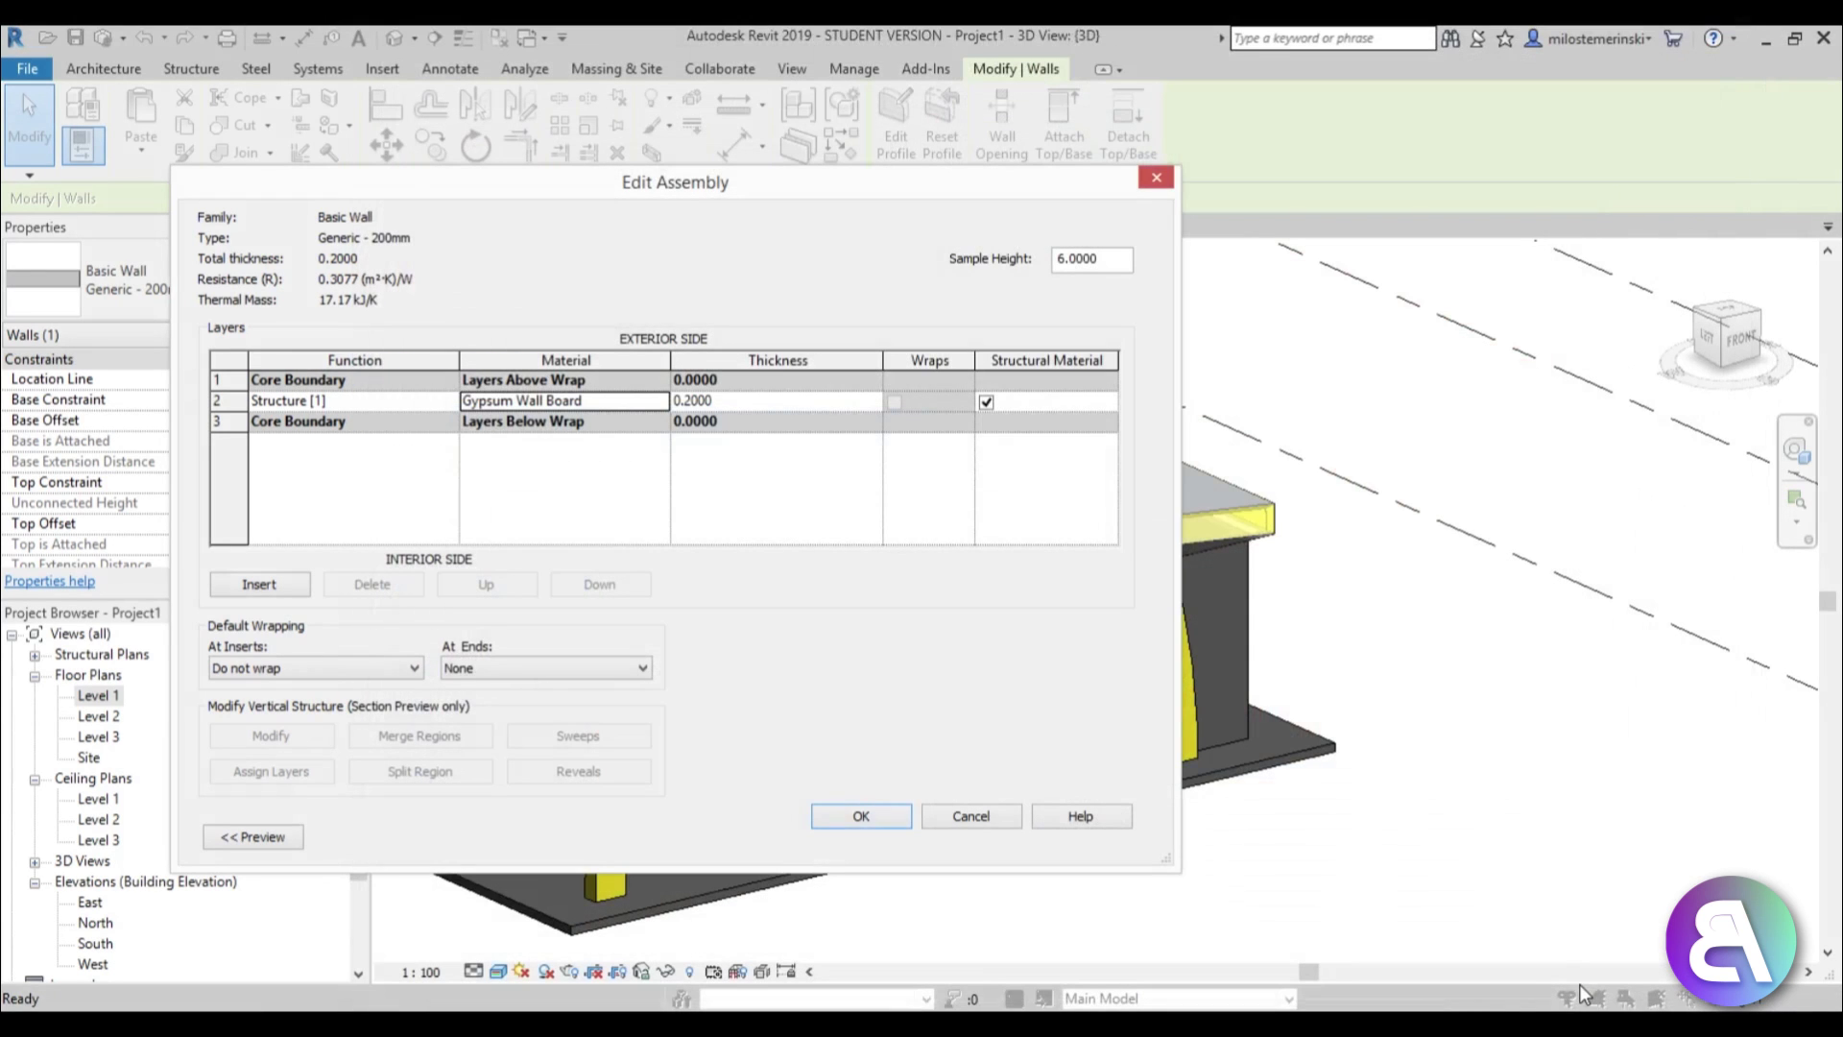
left_click(882, 814)
left_click(1092, 836)
left_click(889, 838)
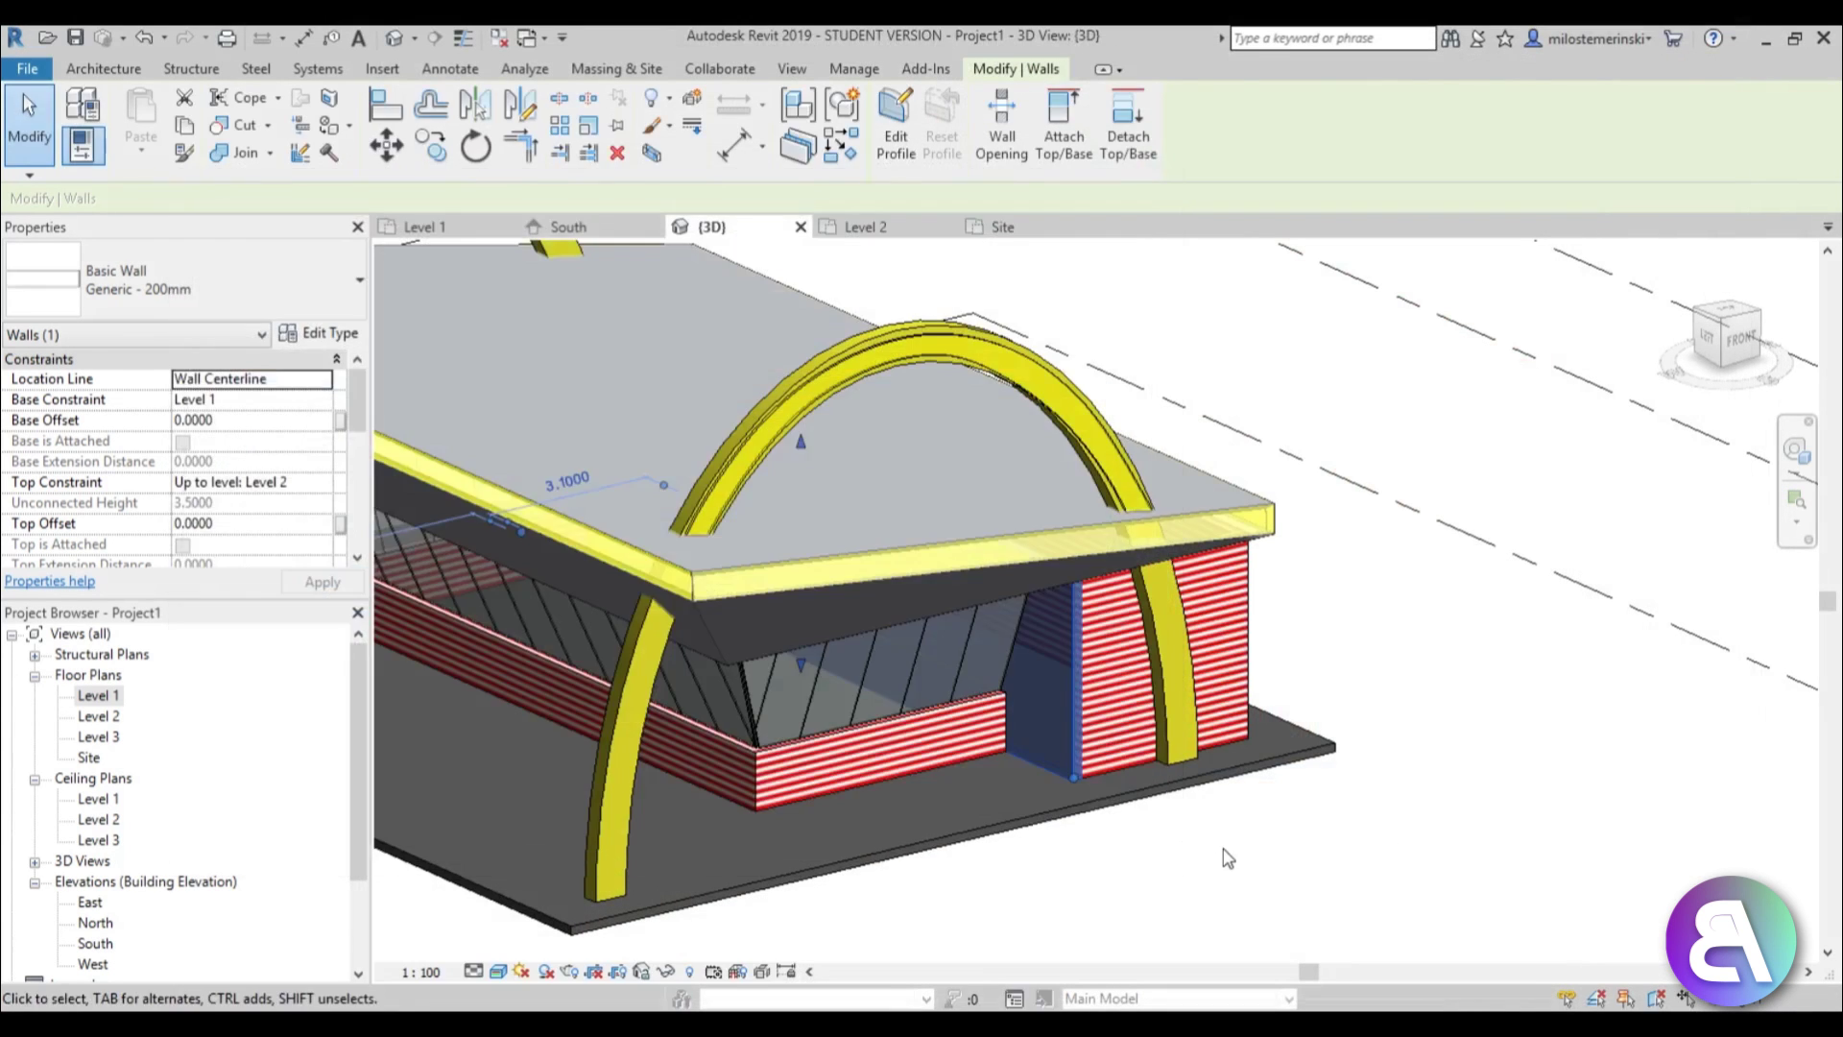
left_click(1225, 855)
Copy the ground floor slab and paste it aligned to Level 2.
scroll(1021, 583, "down", 2)
middle_click_drag(1021, 584, 1078, 477, "shift")
scroll(486, 347, "up", 8)
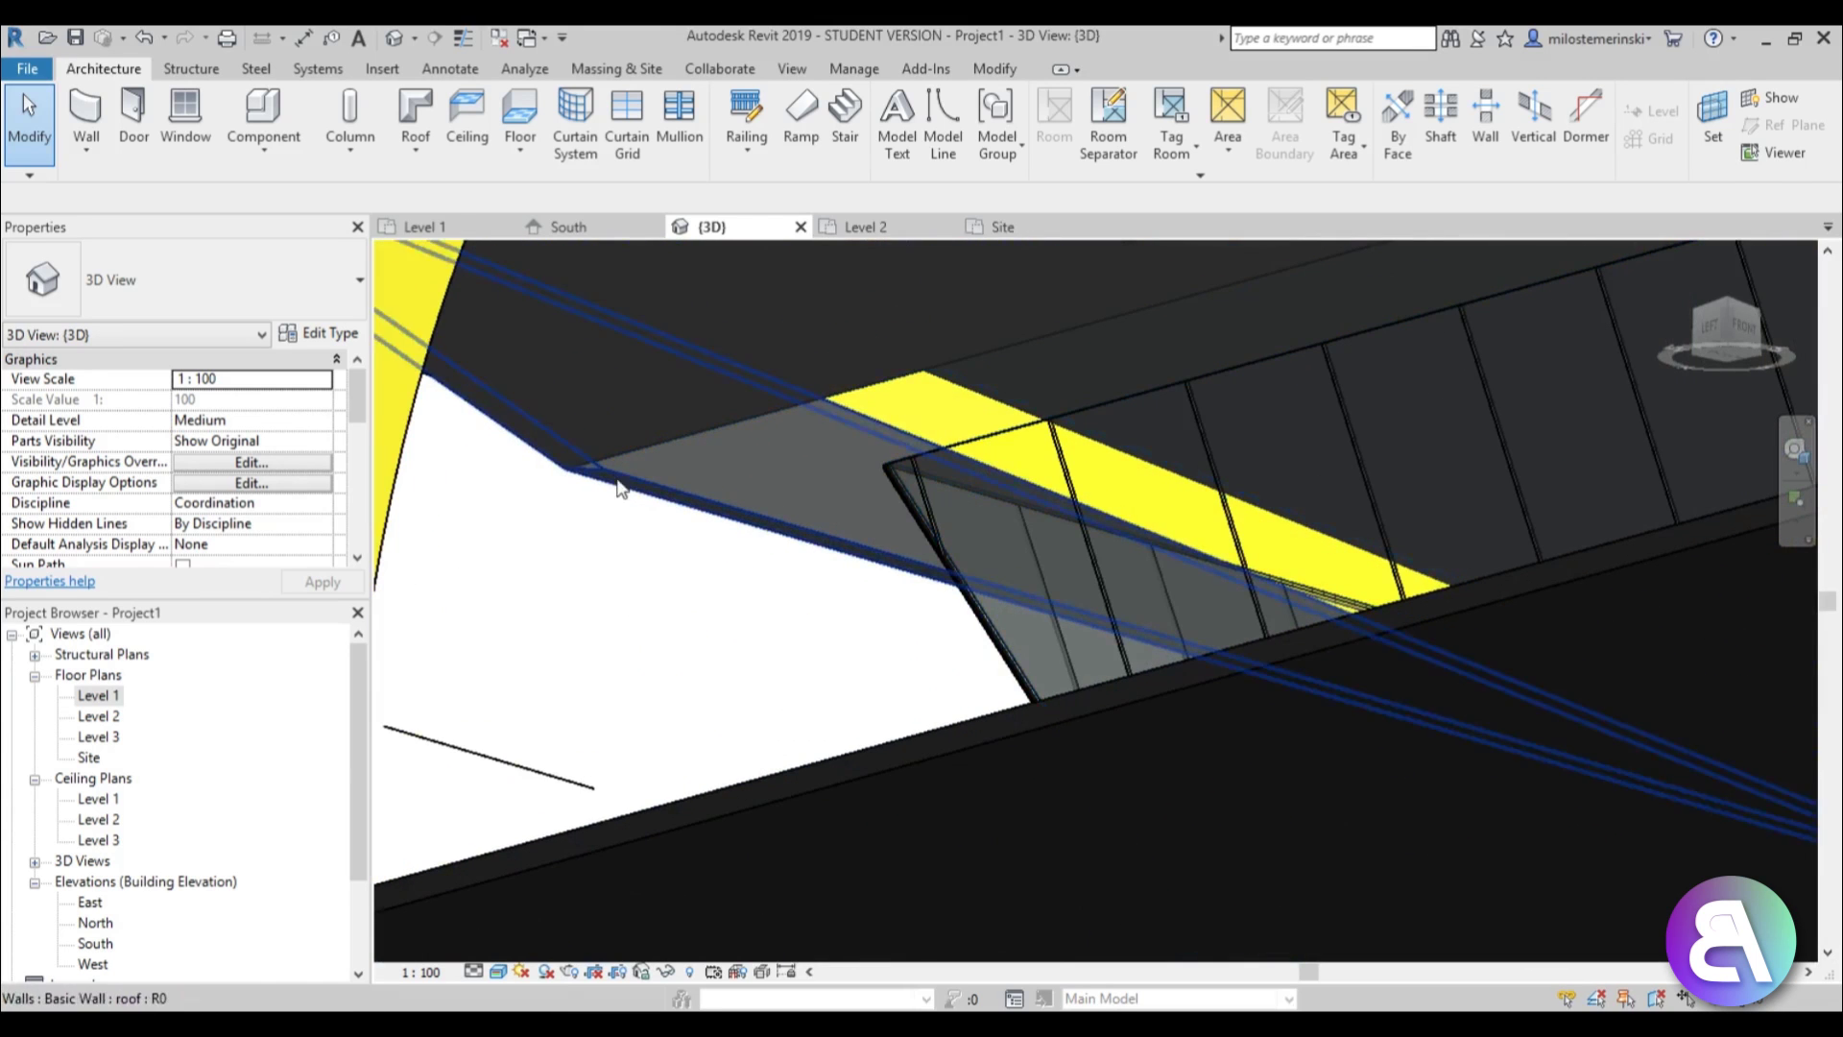
scroll(679, 538, "down", 3)
middle_click_drag(679, 538, 686, 797, "shift")
left_click(580, 711)
scroll(590, 698, "down", 2)
middle_click_drag(601, 683, 634, 567)
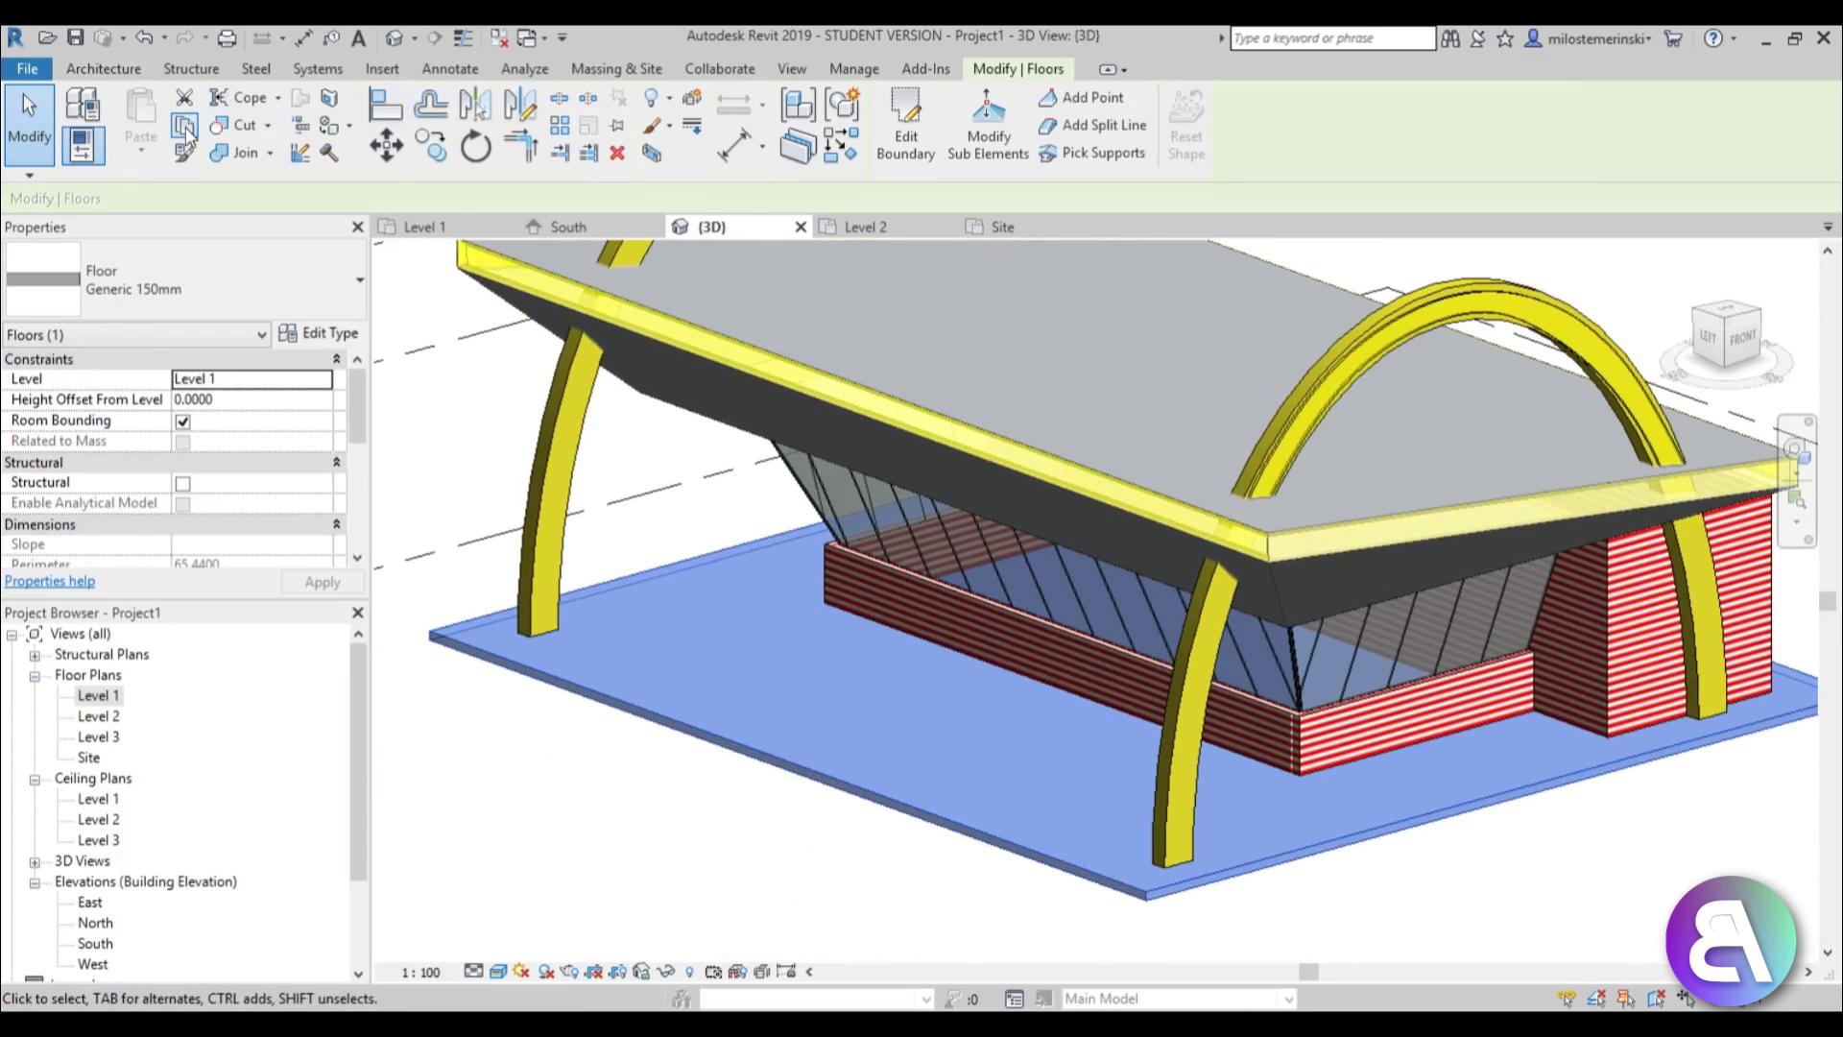
left_click(140, 149)
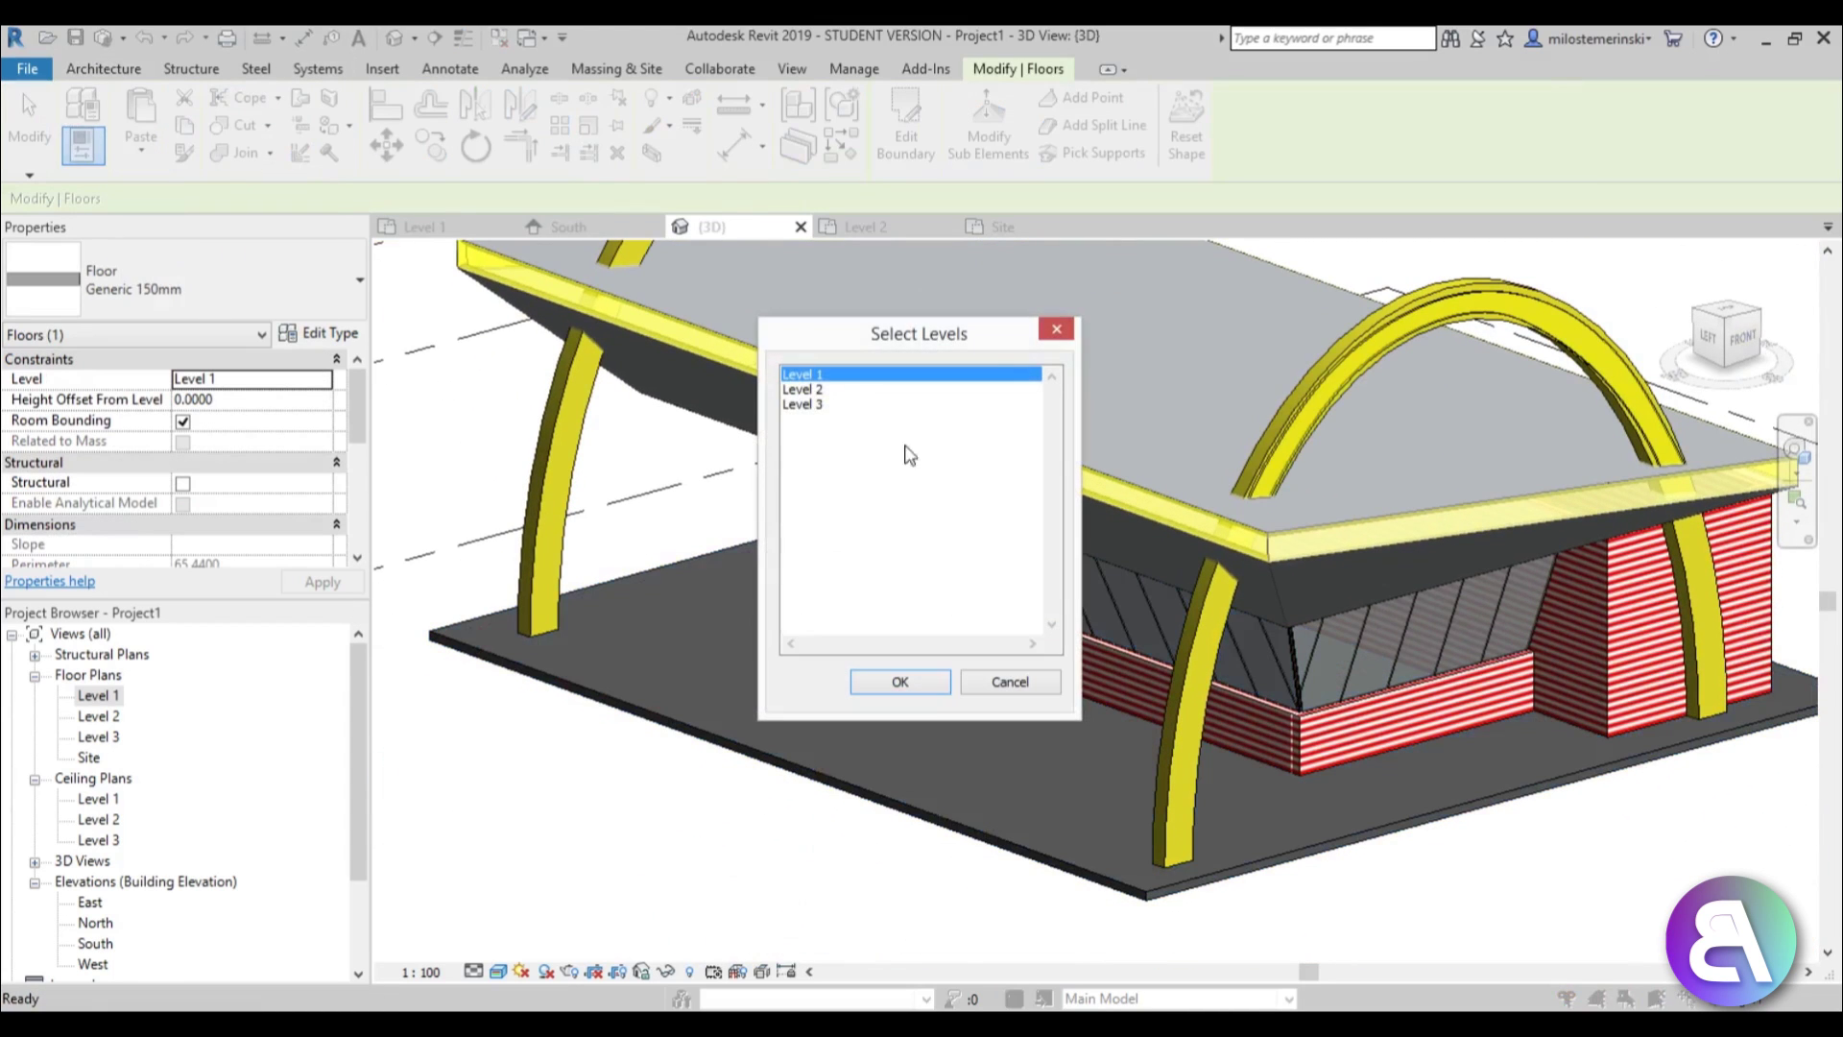
left_click(822, 387)
left_click(896, 679)
Edit the Level 2 floor's boundary, moving its left-side and front lines inward to the lower edges of the sloped roof fascia.
middle_click_drag(888, 655, 782, 522, "shift")
middle_click_drag(619, 327, 691, 288, "shift")
left_click(905, 125)
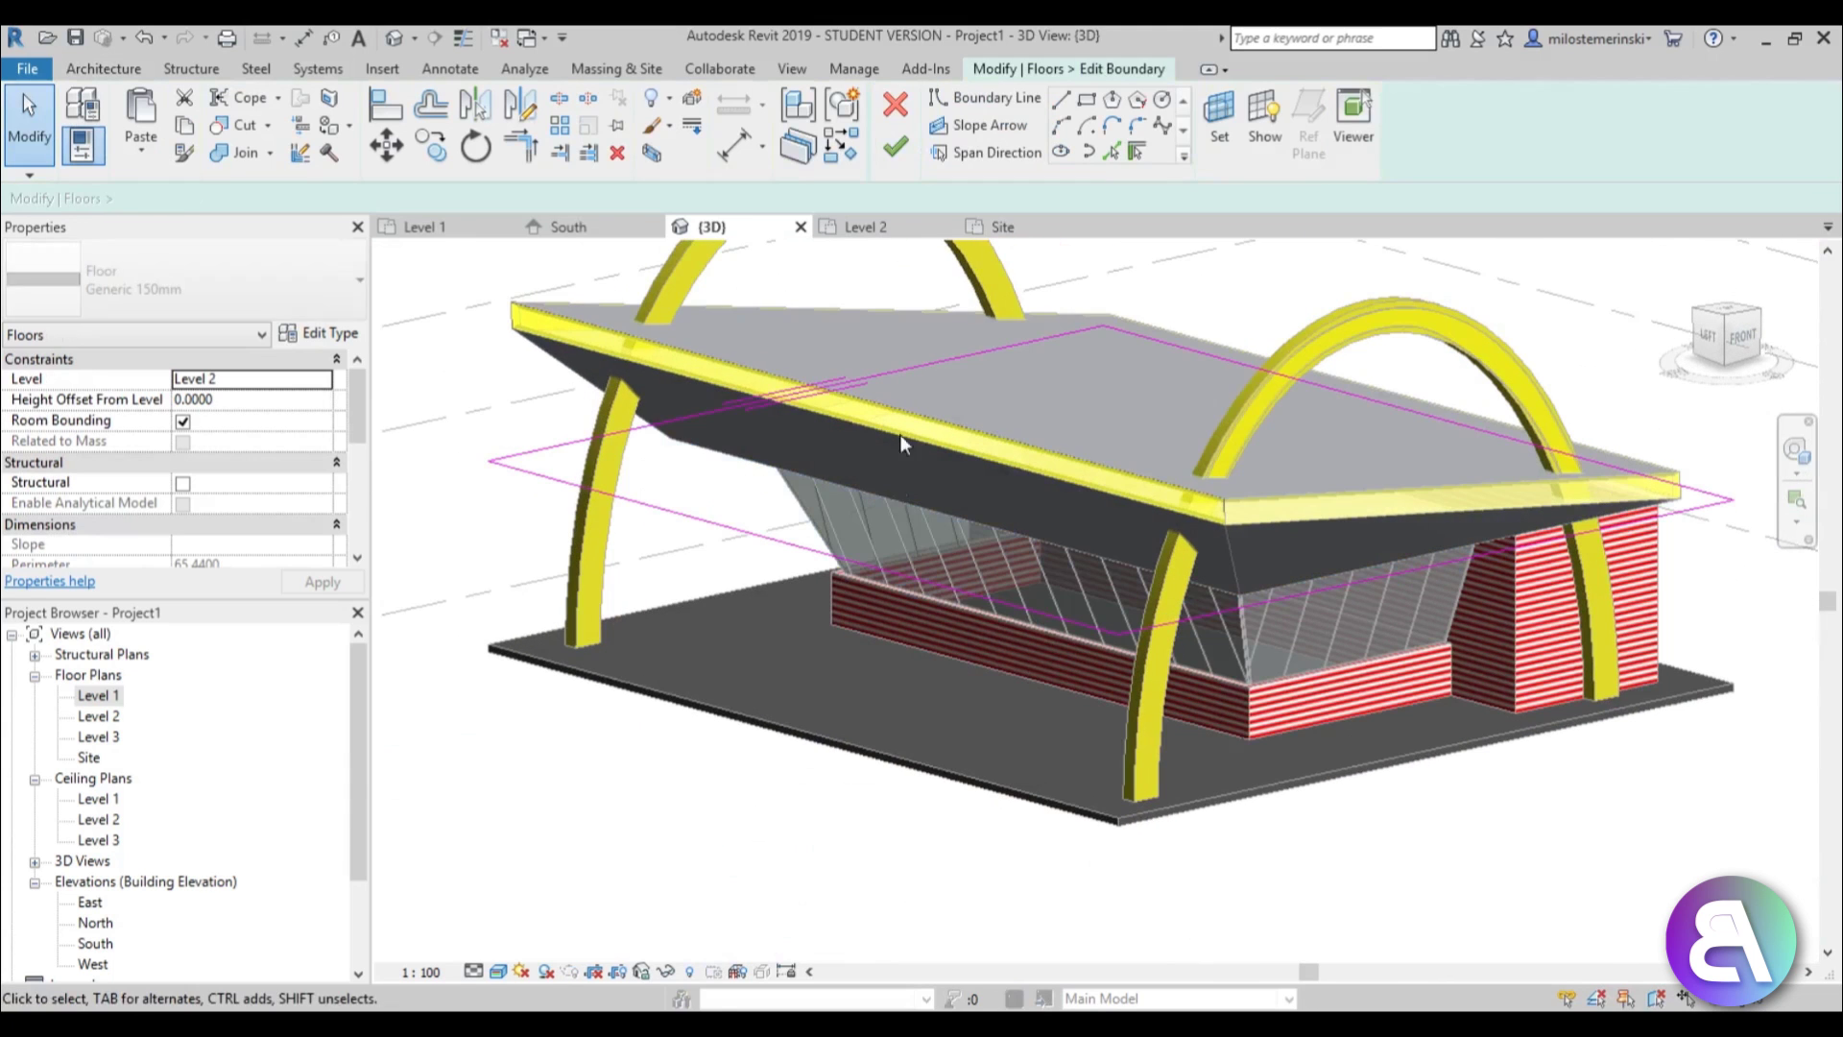
left_click(919, 531)
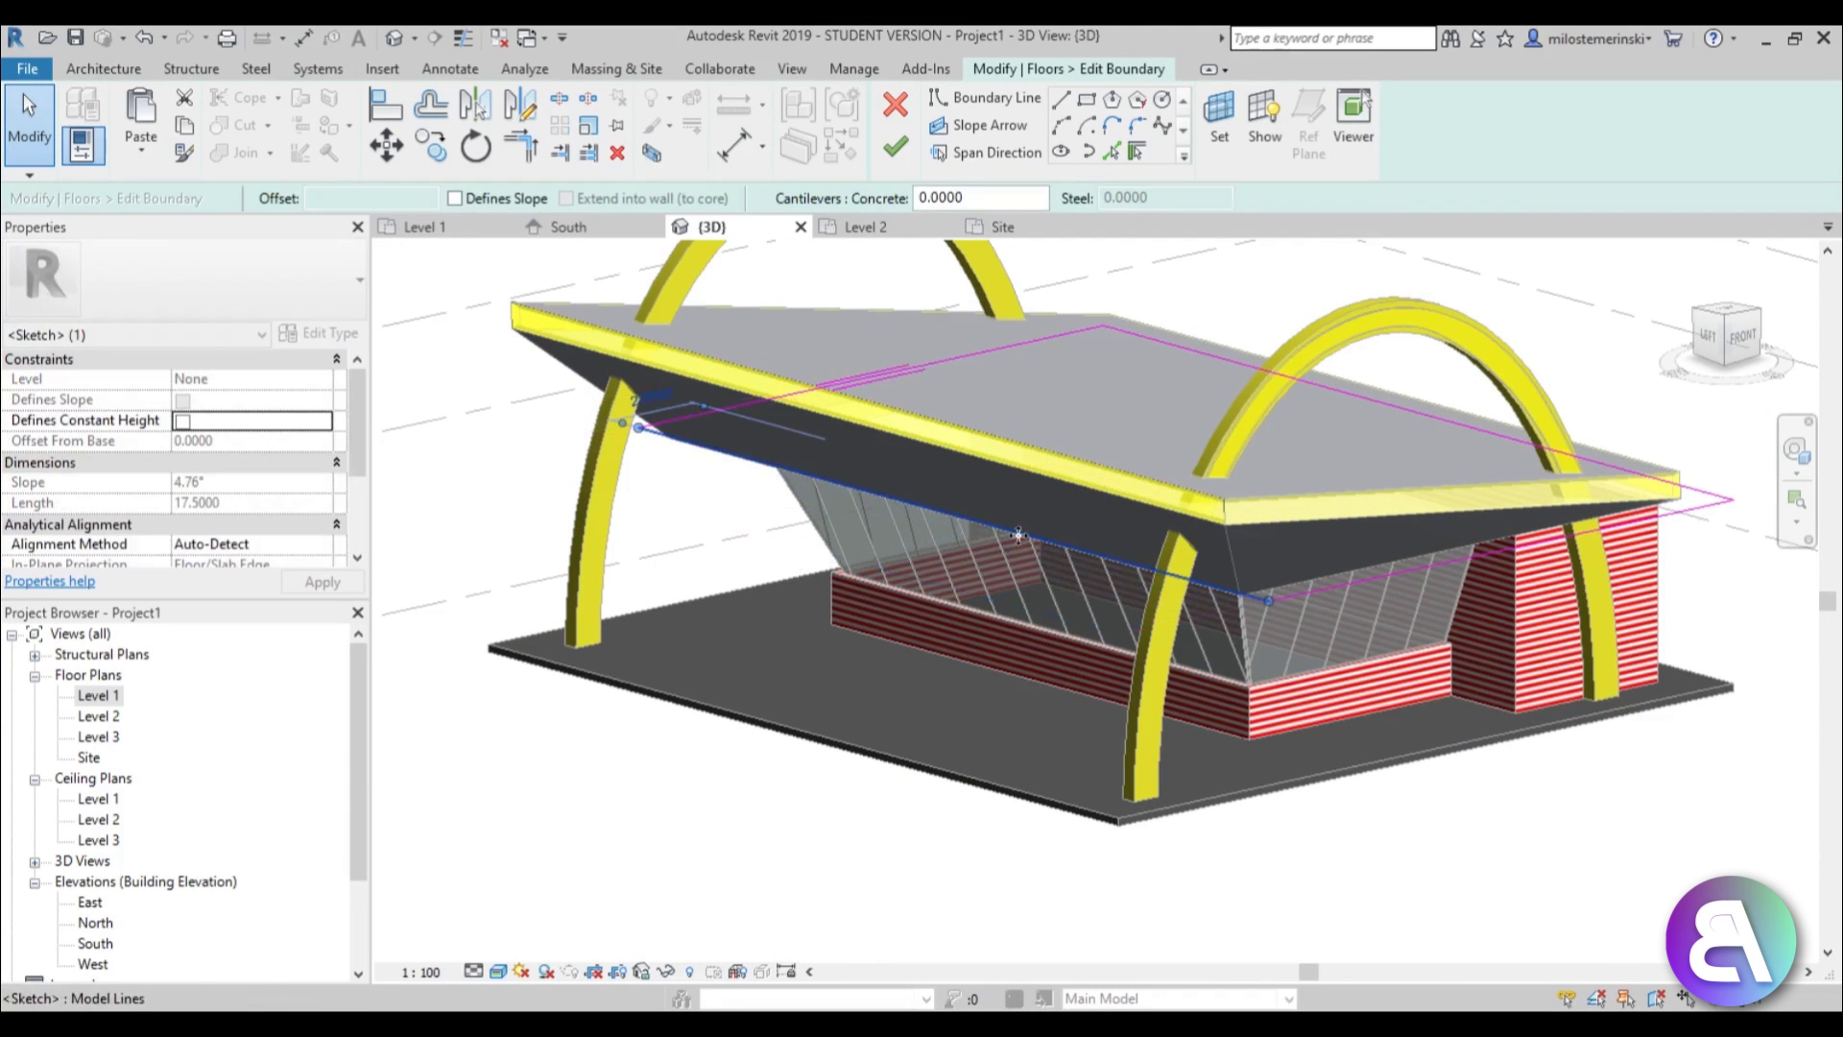
mouse_move(919, 531)
middle_mouse_down("shift")
mouse_move(877, 423)
mouse_move(834, 411)
mouse_move(1077, 662)
middle_mouse_up("shift")
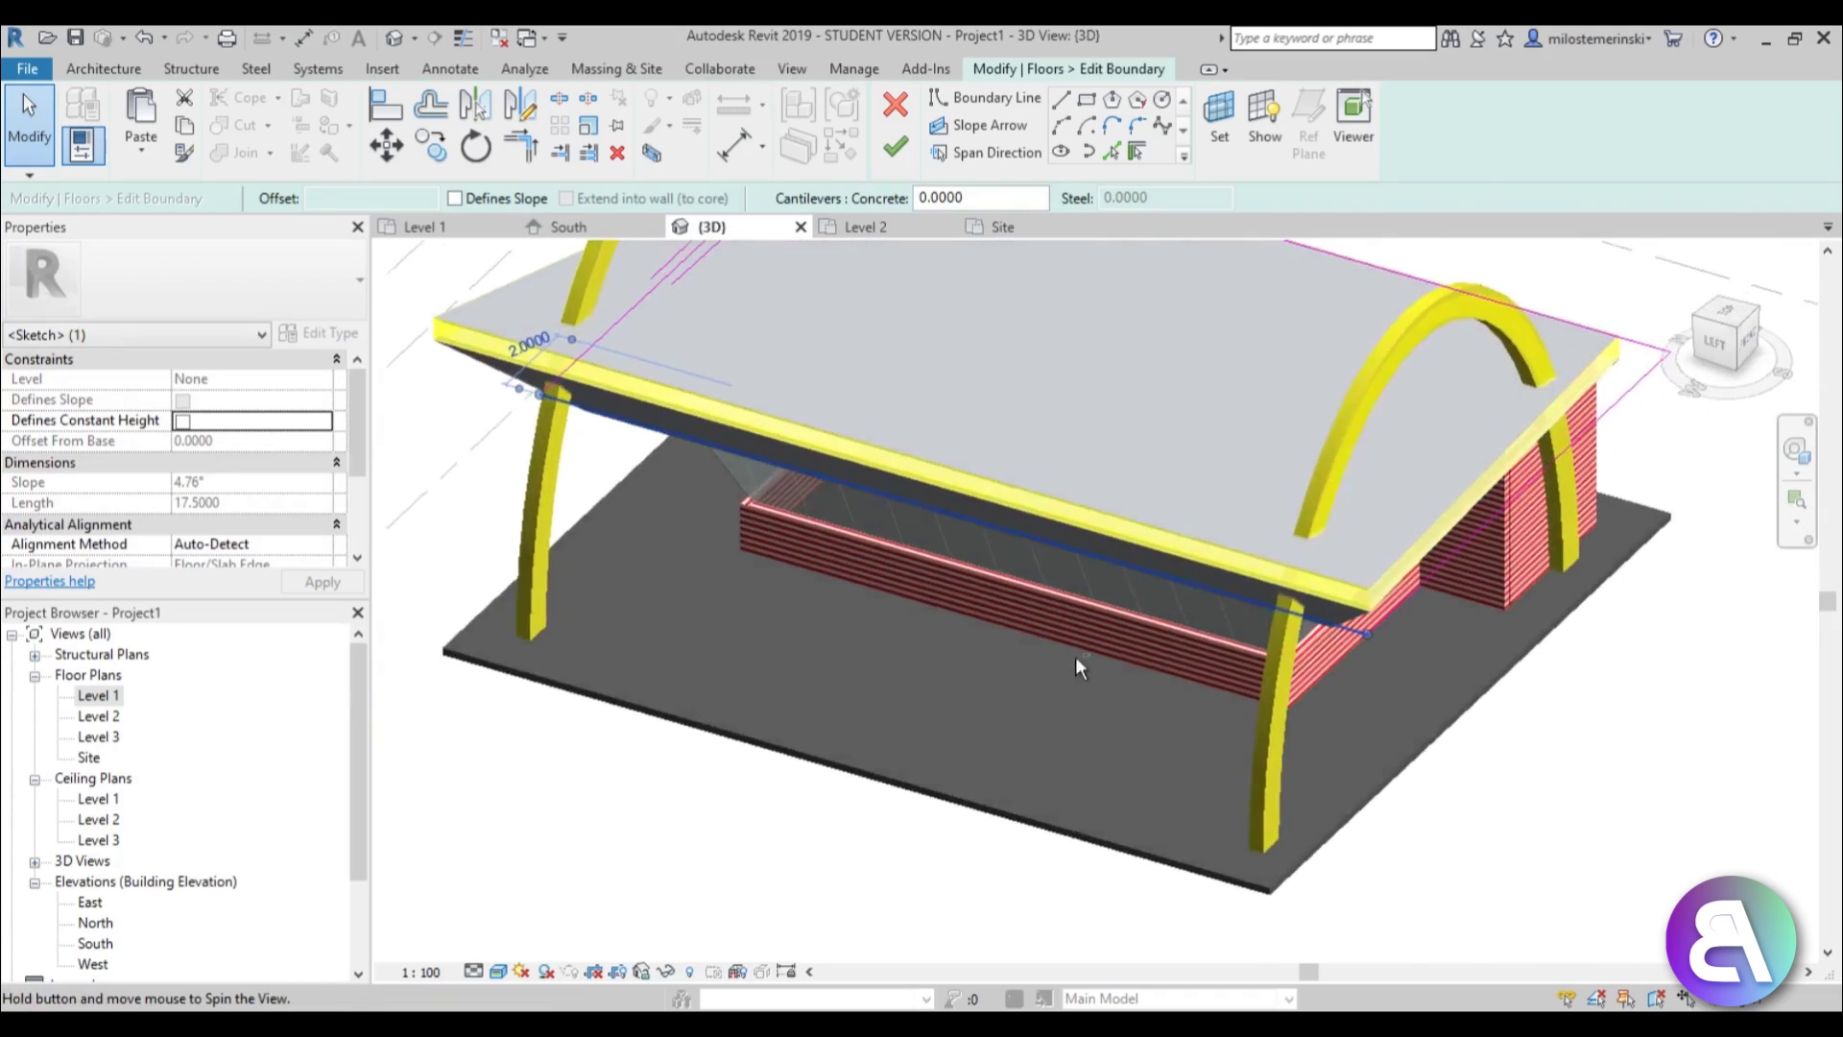
scroll(1349, 585, "up", 3)
left_click(1445, 667)
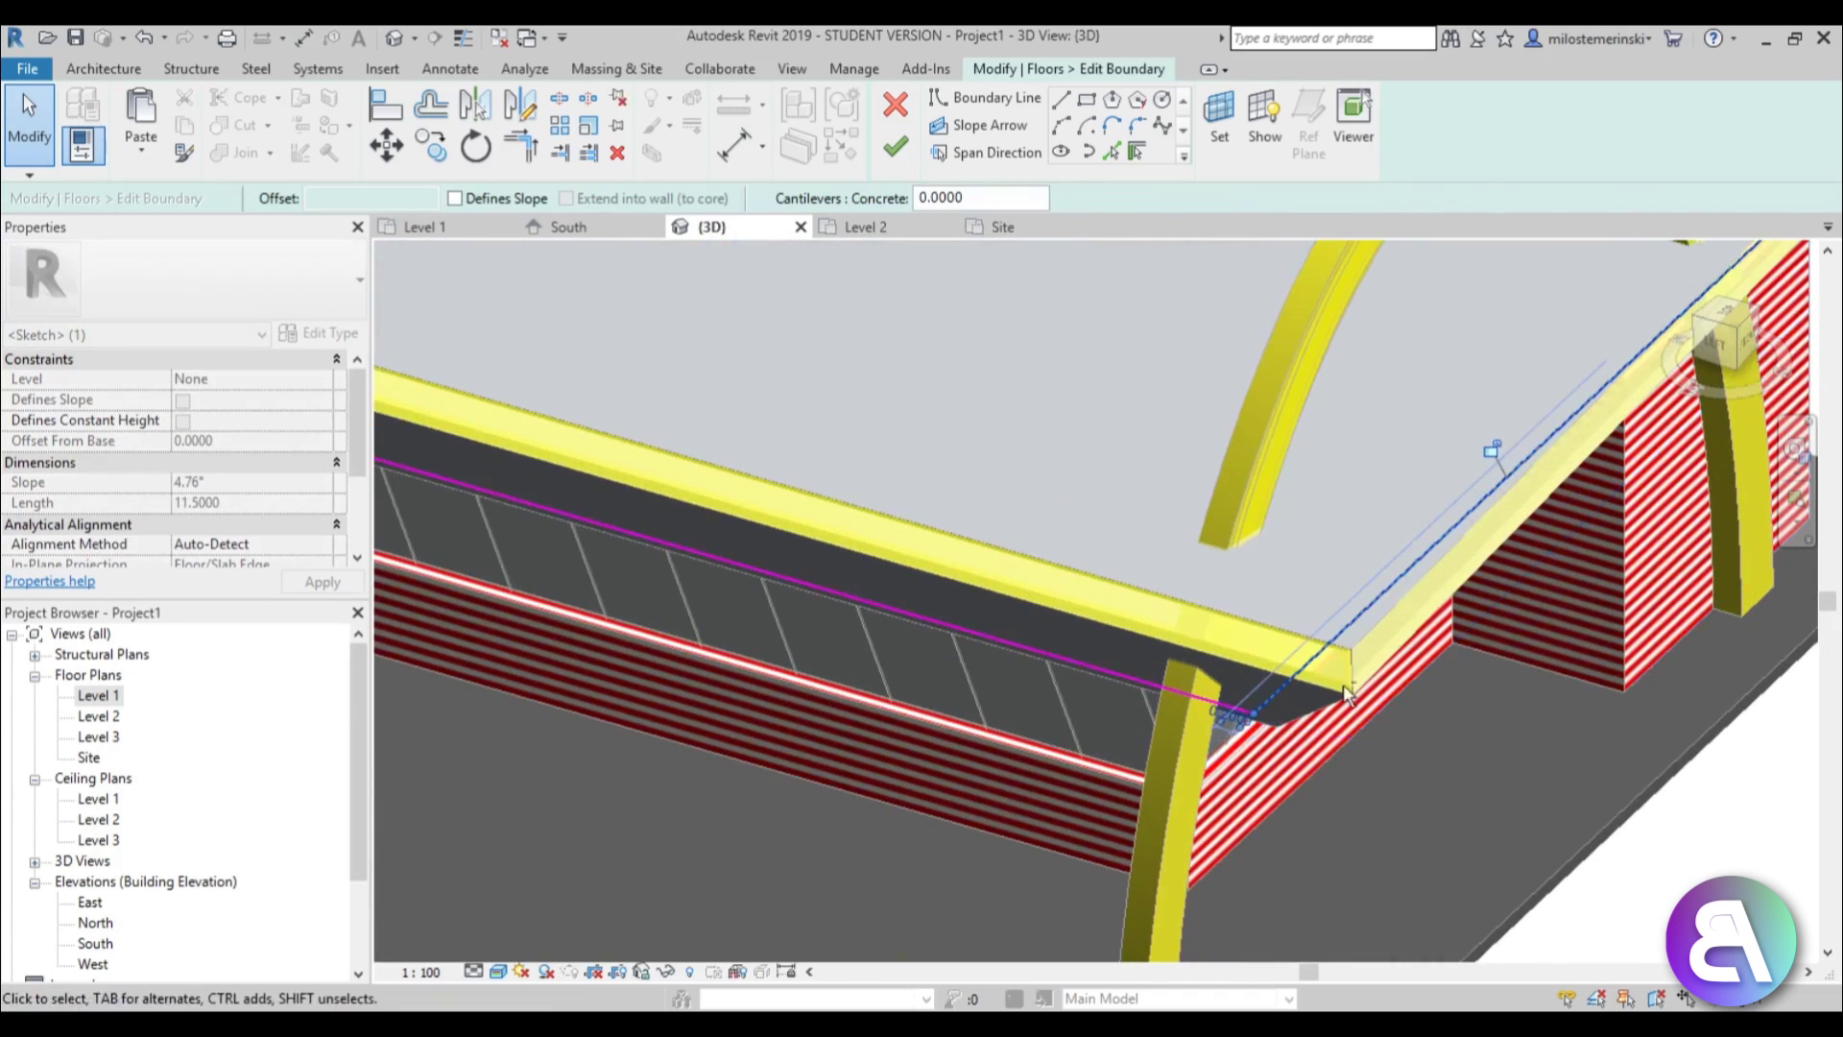
mouse_move(1488, 444)
middle_mouse_down("shift")
mouse_move(1222, 288)
mouse_move(1318, 256)
mouse_move(1238, 300)
middle_mouse_up("shift")
scroll(1238, 300, "up", 3)
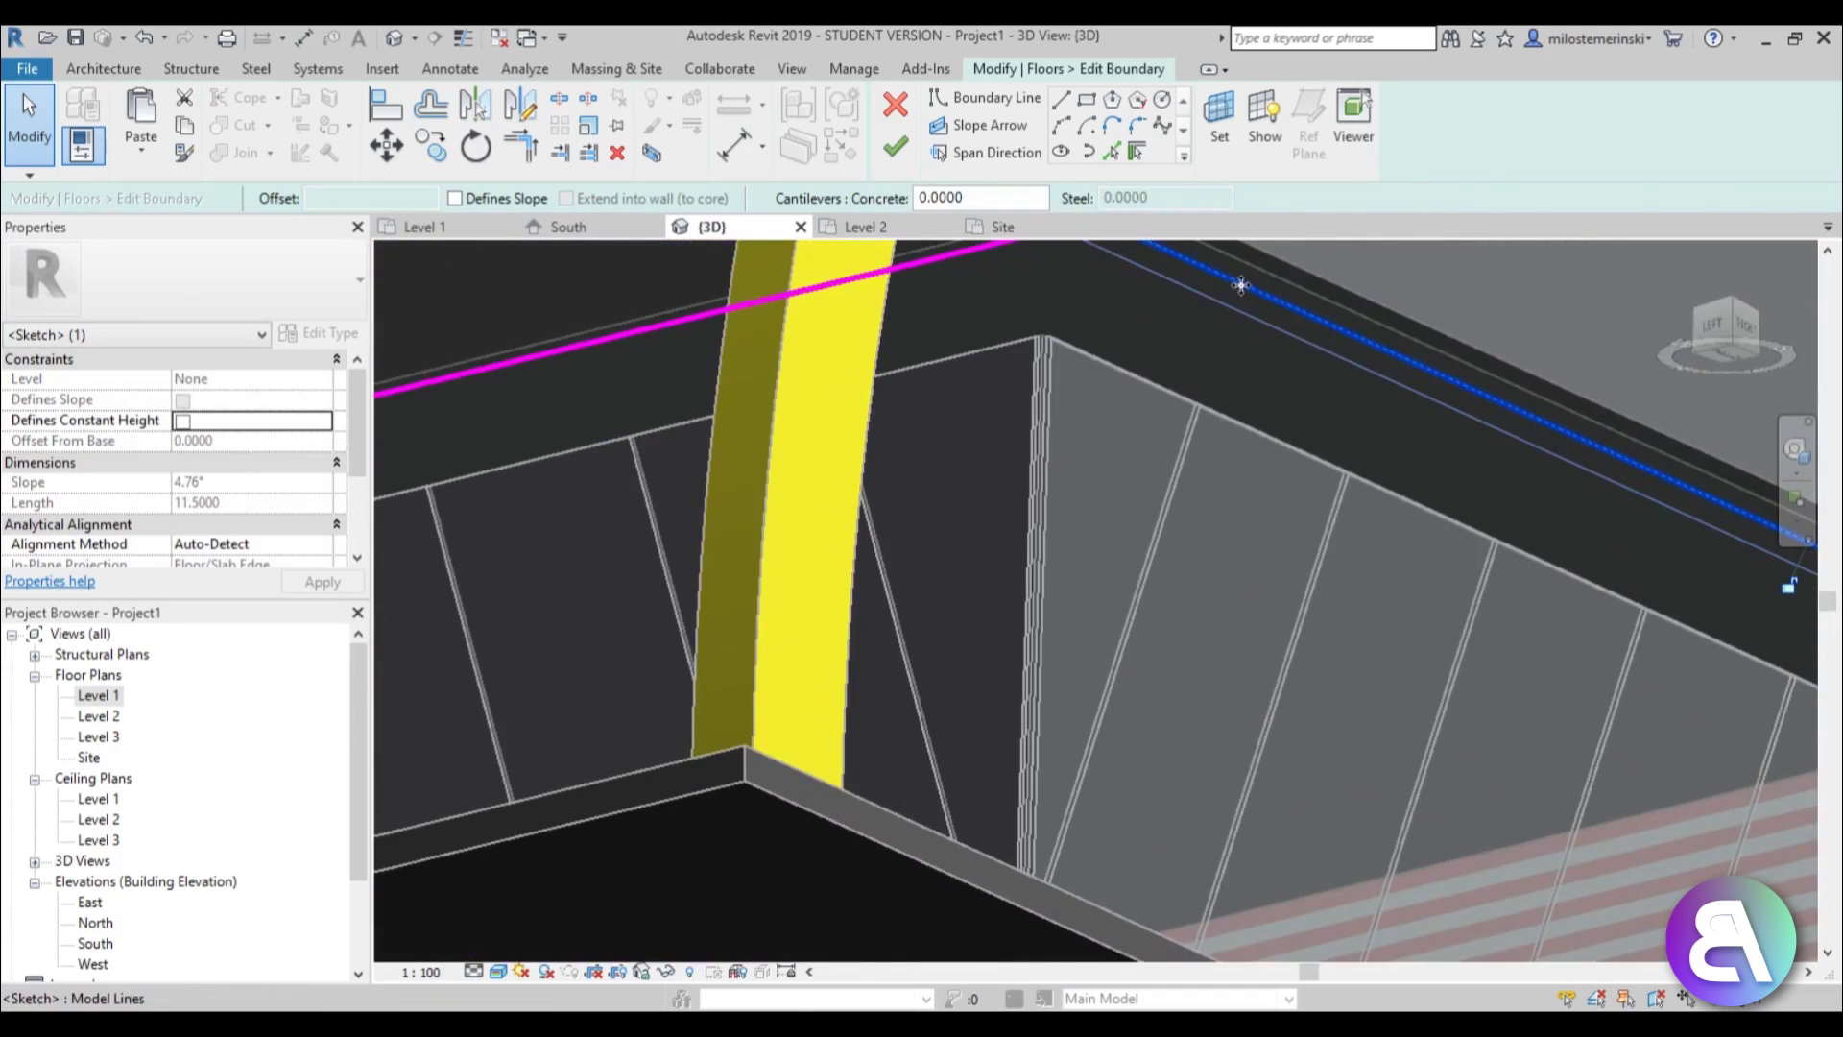
left_click_drag(1239, 284, 1282, 284)
Move the floor sketch's back boundary line inward to the lower edge of the roof fascia.
scroll(1278, 287, "down", 3)
middle_click_drag(941, 413, 740, 579)
middle_click_drag(1051, 535, 1601, 588)
scroll(1074, 390, "up", 2)
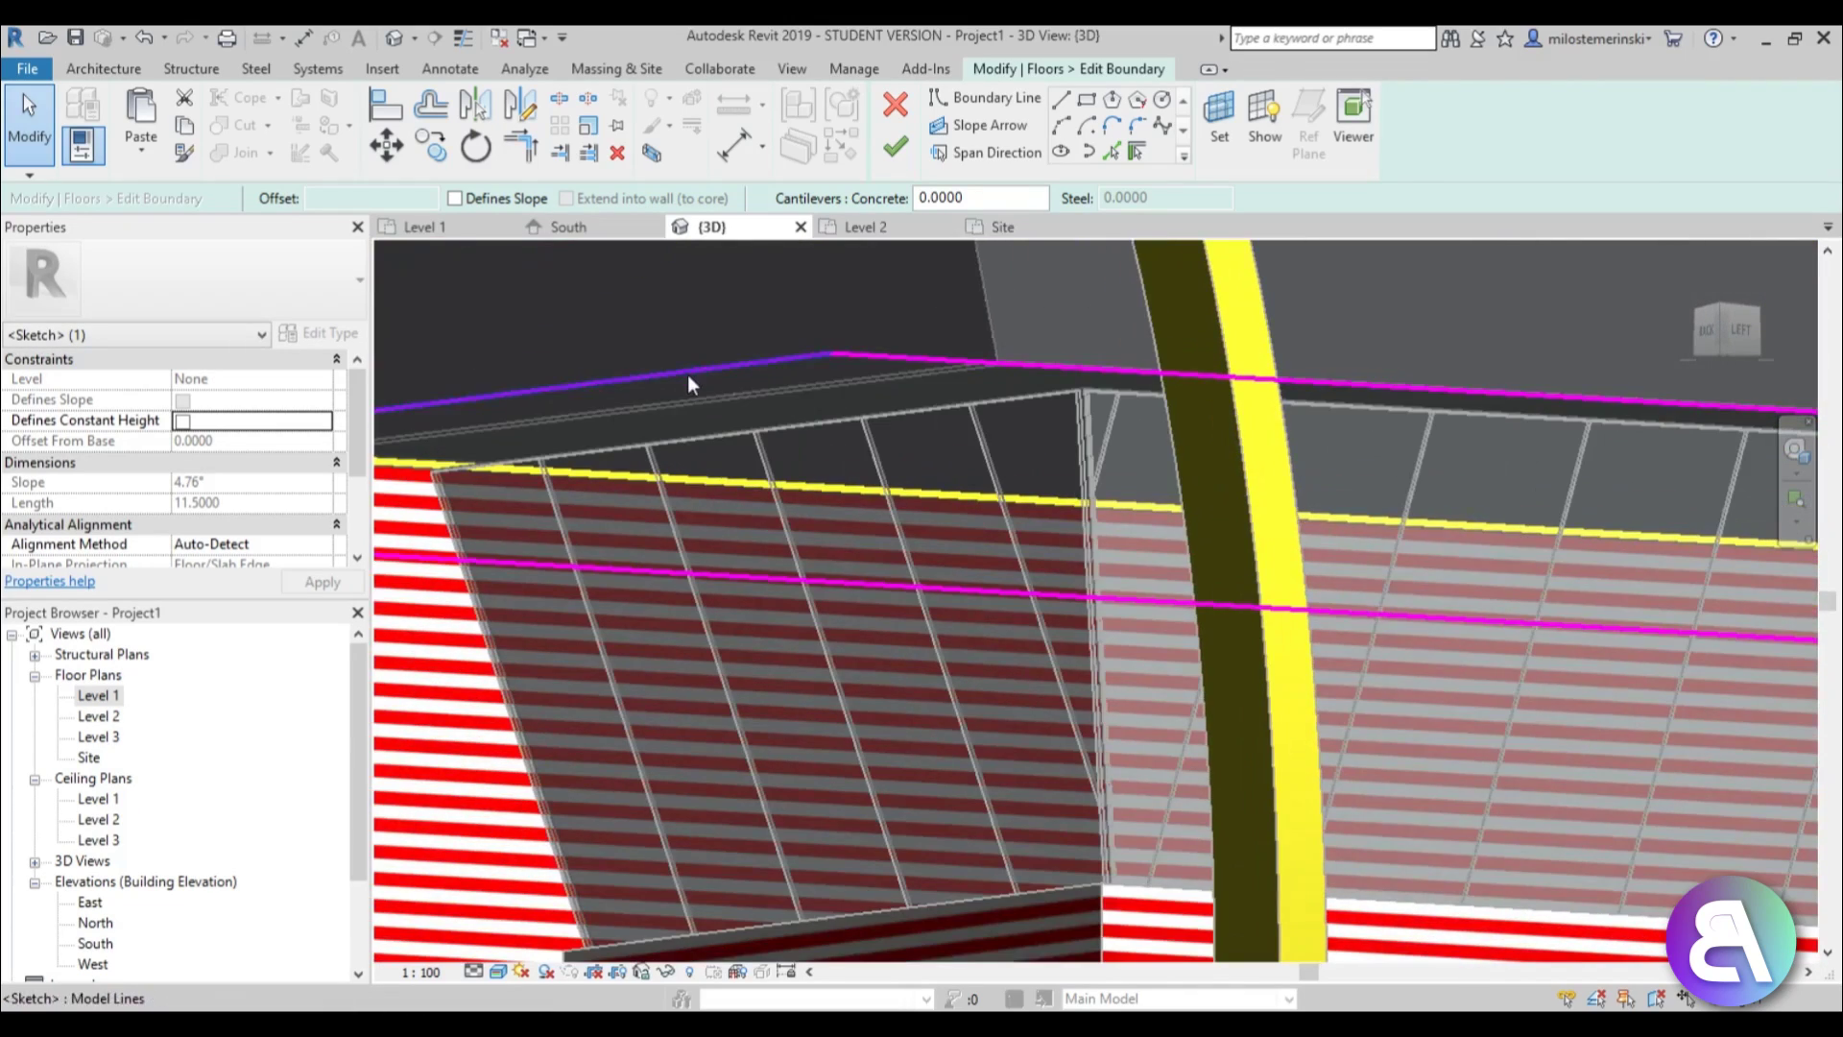
left_click_drag(692, 377, 878, 392)
scroll(1015, 351, "down", 3)
middle_click_drag(1015, 351, 871, 362, "shift")
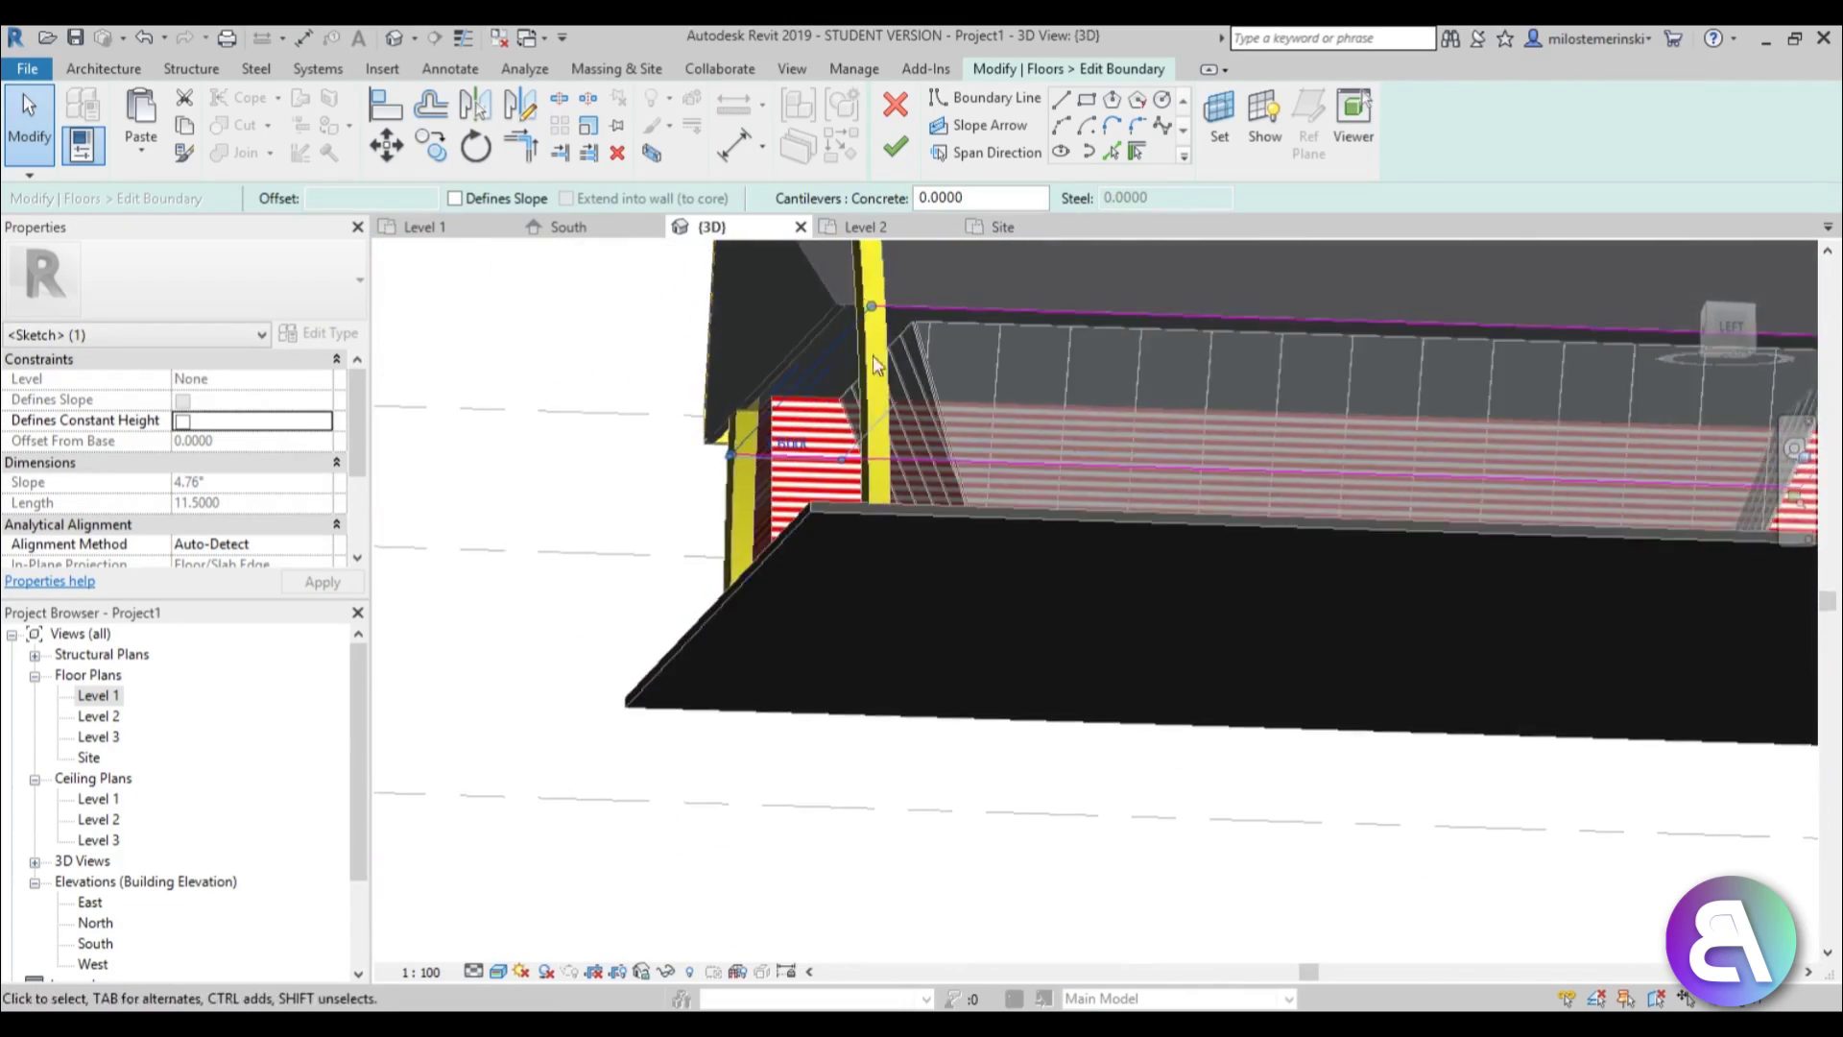
scroll(832, 362, "up", 3)
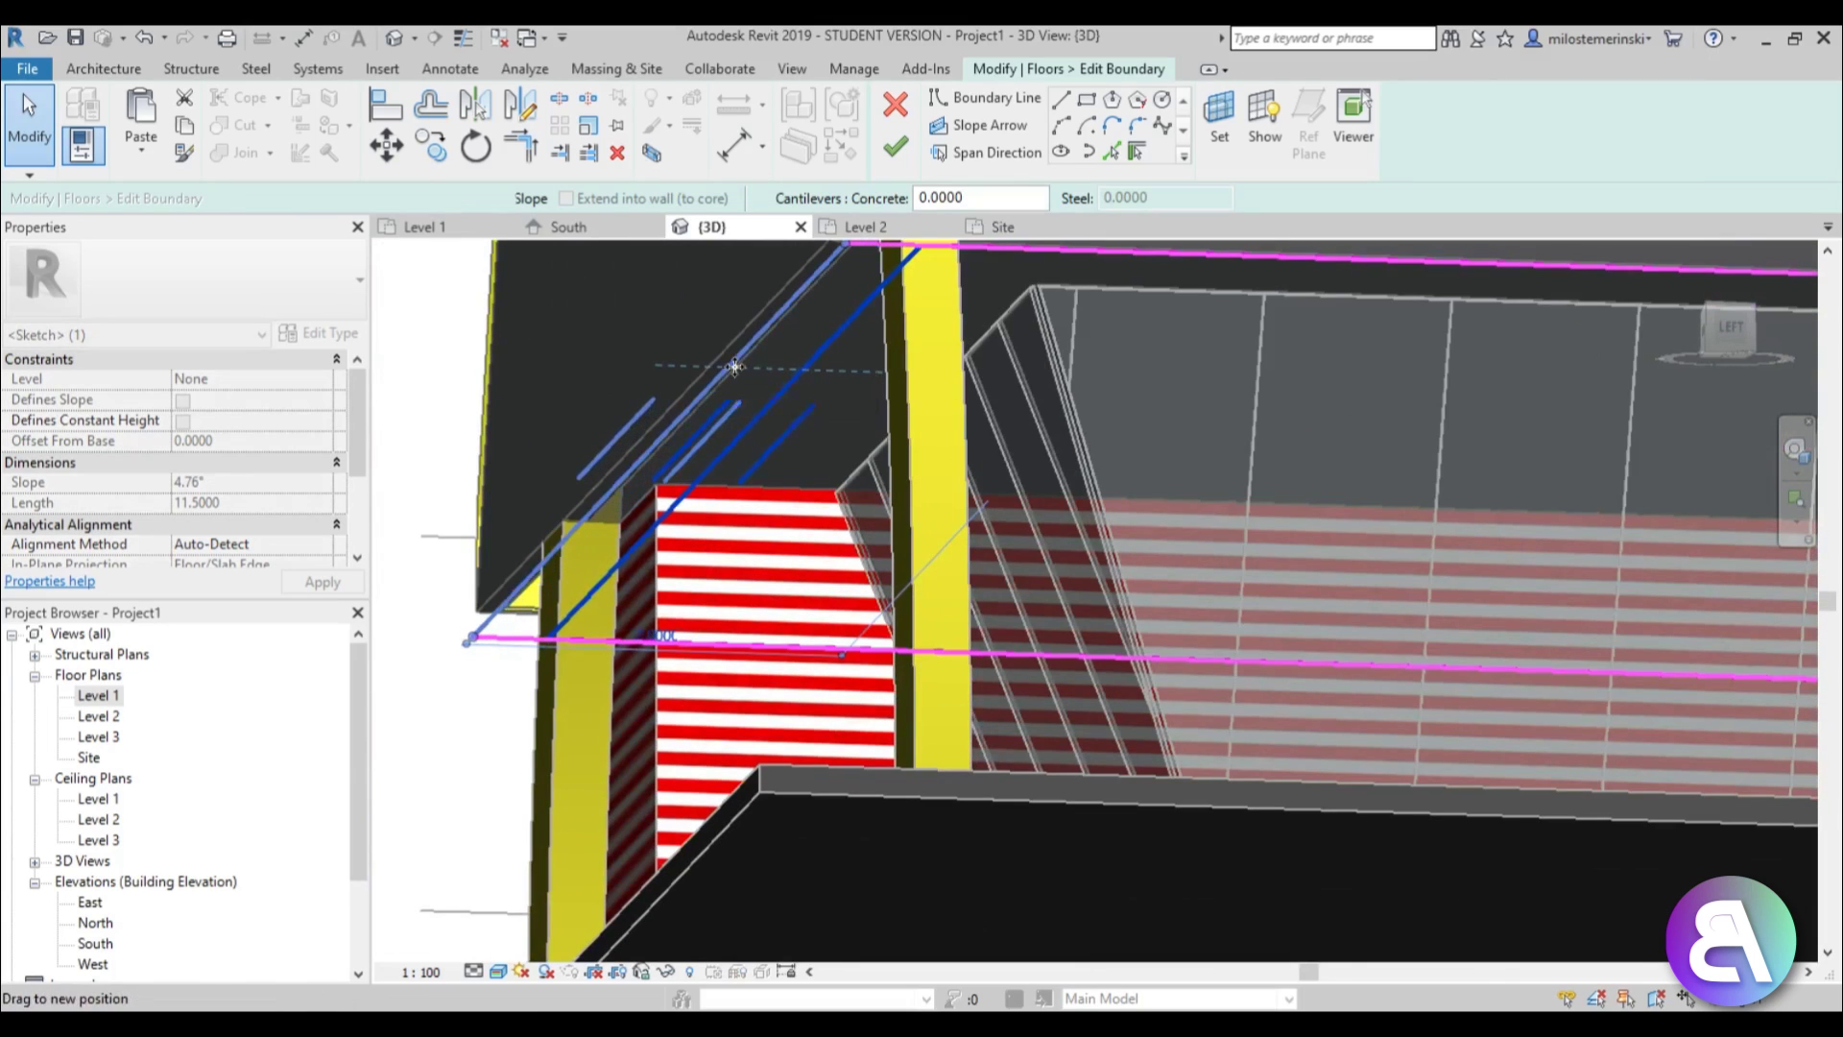
Move the remaining right-side boundary line inward to the building edge and finish the floor sketch without attaching the walls.
mouse_move(740, 380)
middle_mouse_down("shift")
mouse_move(850, 489)
mouse_move(1801, 493)
middle_mouse_up("shift")
scroll(981, 535, "up", 2)
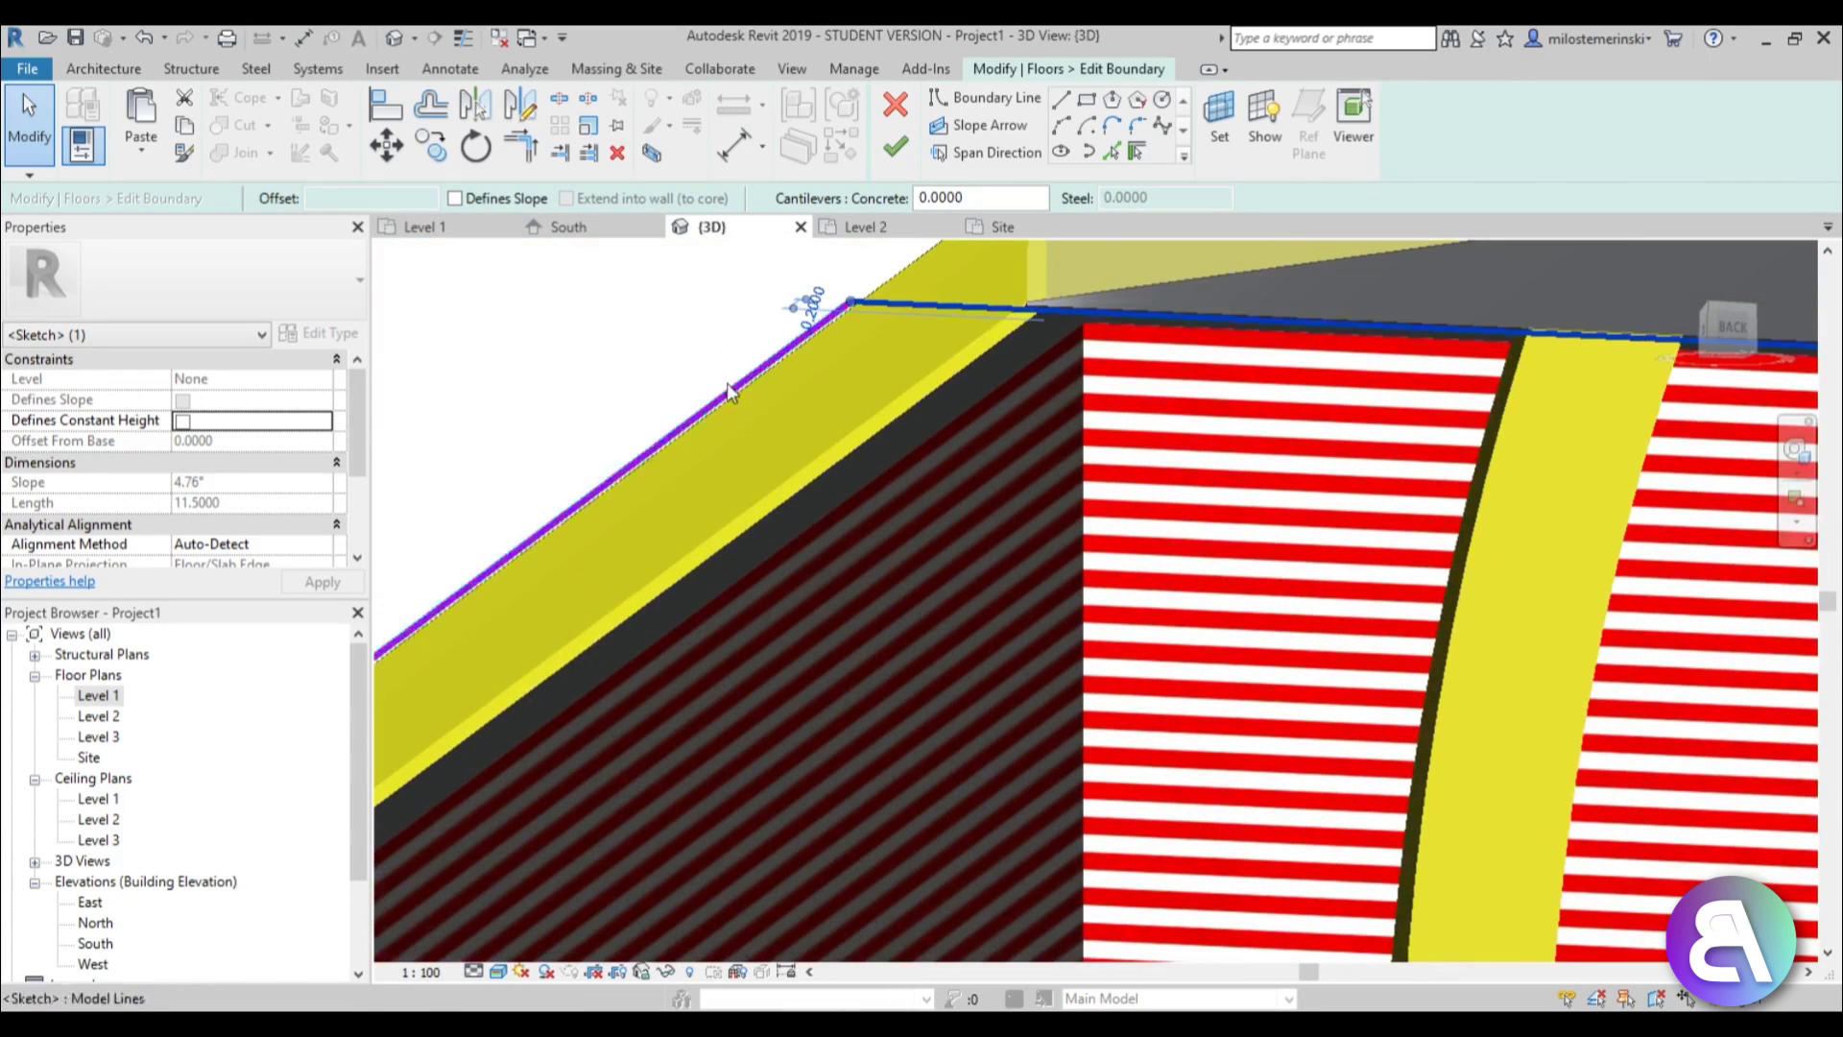
left_click_drag(732, 390, 919, 406)
mouse_move(905, 399)
middle_mouse_down("shift")
mouse_move(802, 321)
mouse_move(1402, 630)
mouse_move(1425, 534)
mouse_move(1236, 483)
mouse_move(1152, 509)
middle_mouse_up("shift")
scroll(1424, 534, "down", 2)
left_click(894, 148)
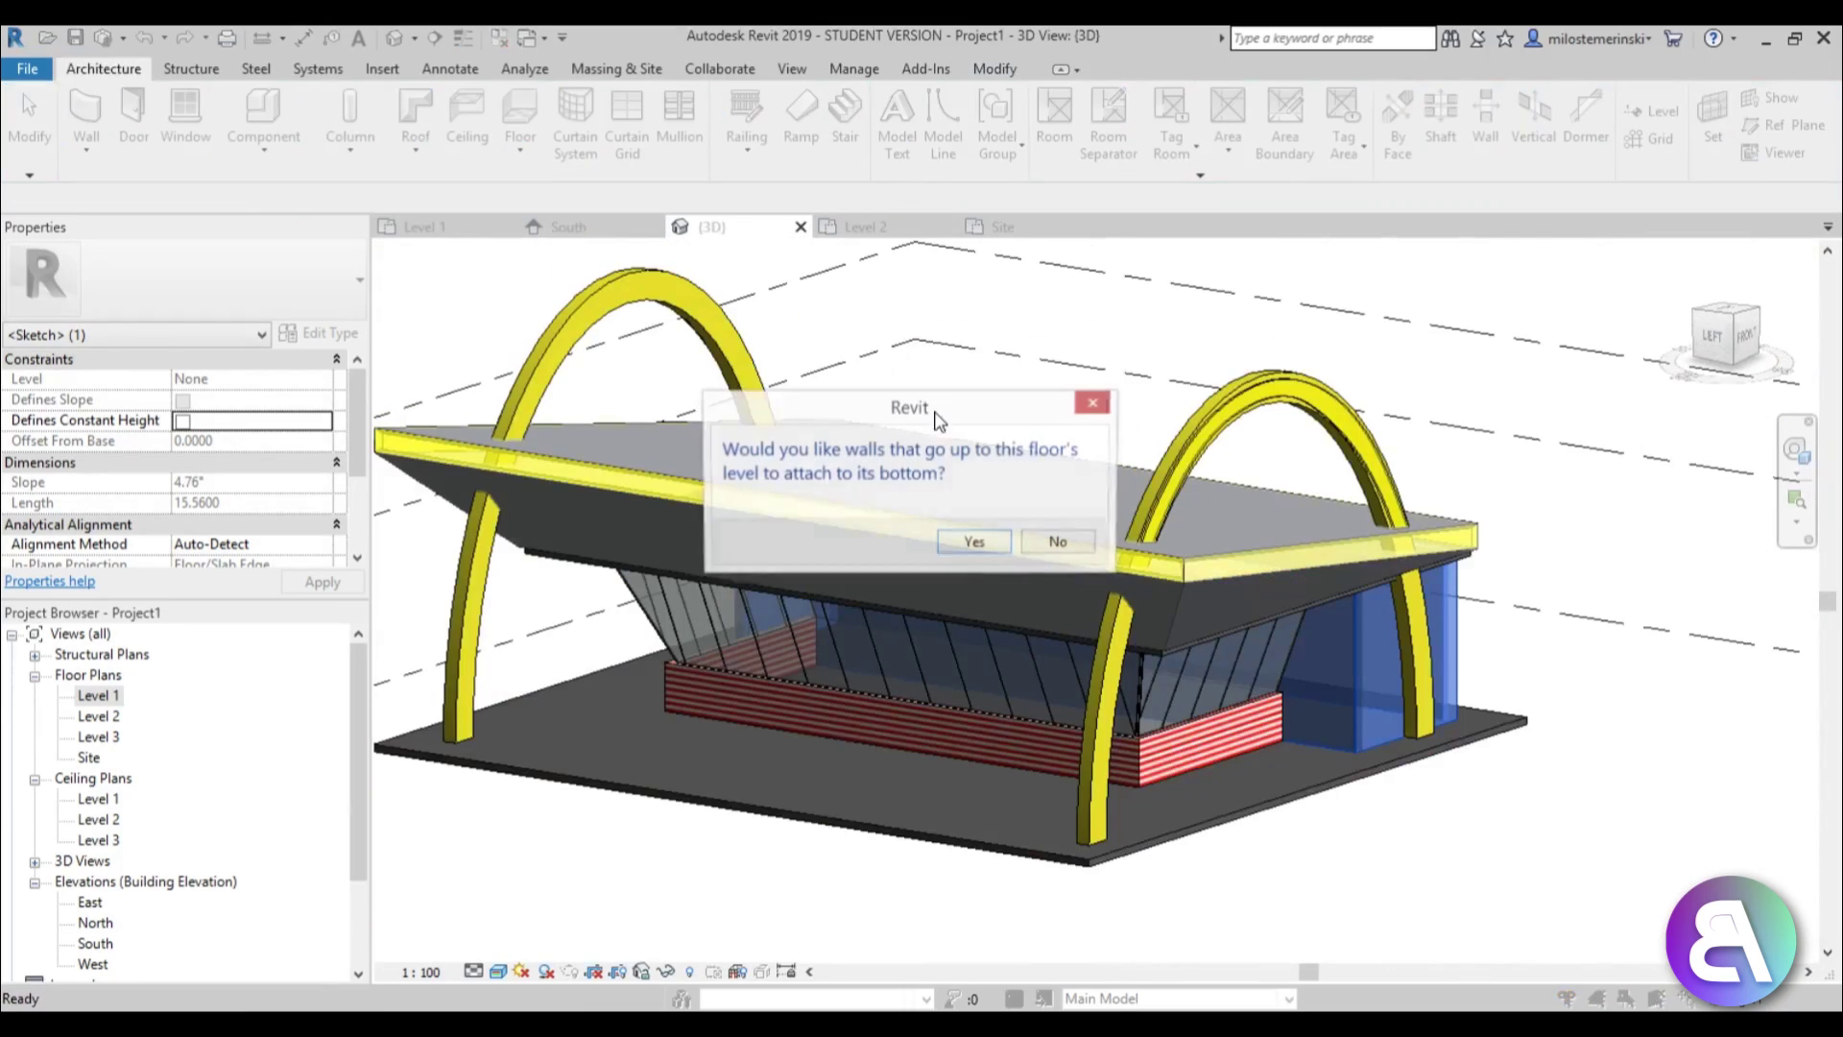
left_click(1056, 540)
Set the Level 2 floor's height offset from level to 0.15 and deselect it.
scroll(822, 506, "up", 5)
middle_click_drag(823, 506, 630, 452, "shift")
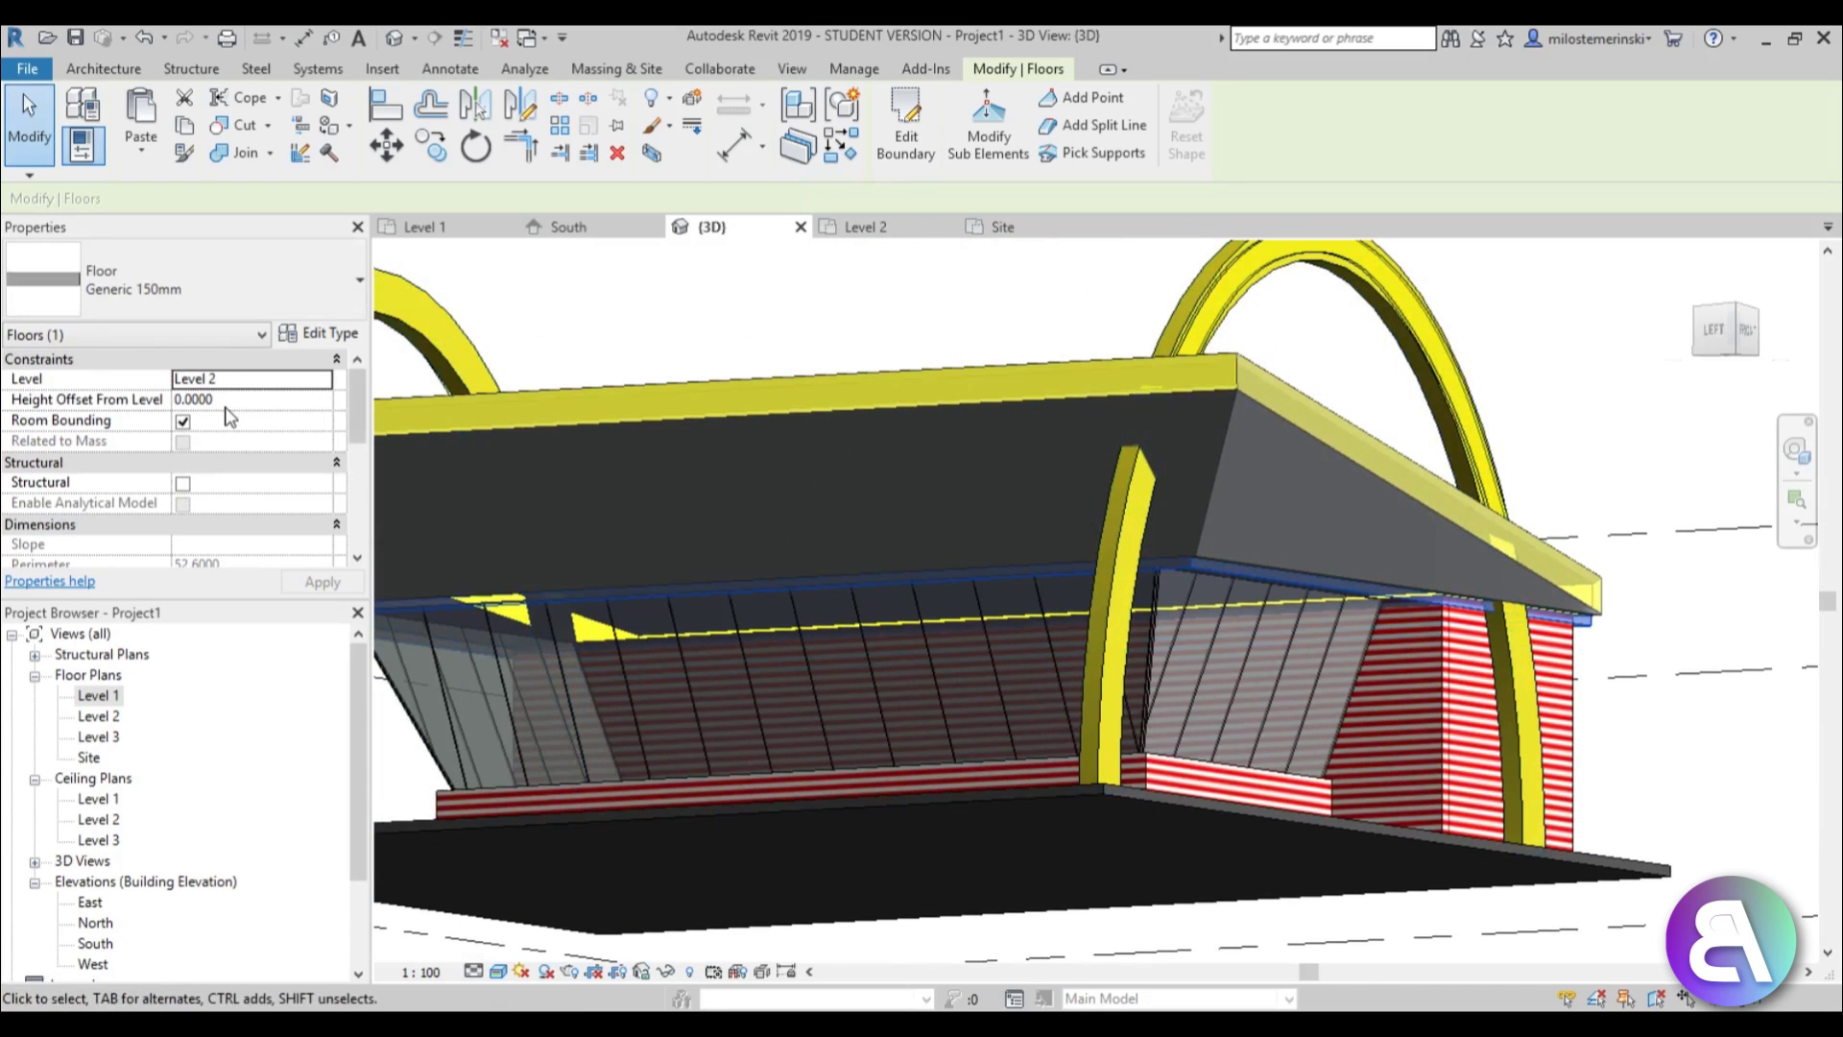
type(".15")
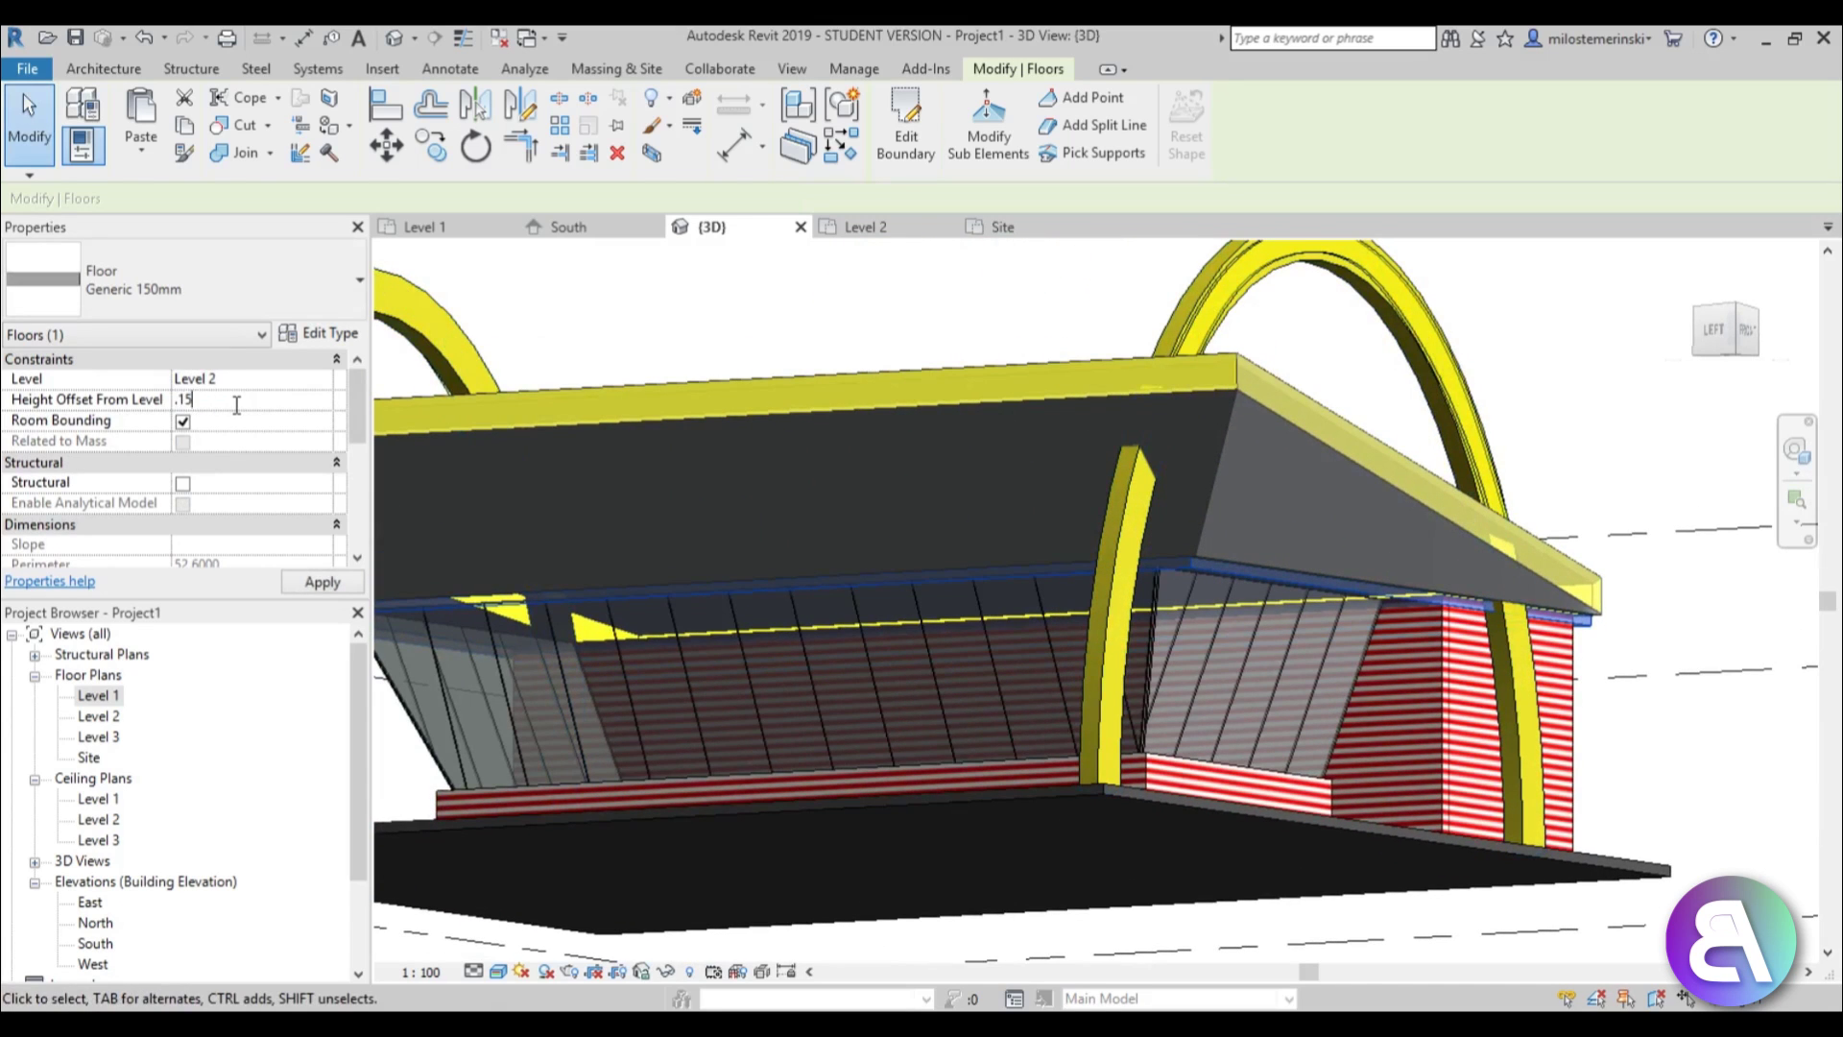
key("Return")
left_click(1588, 468)
Create a perspective camera view from the Level 1 plan, aimed diagonally across the building from its front-left corner.
scroll(1588, 467, "down", 3)
middle_click_drag(1589, 467, 1295, 615, "shift")
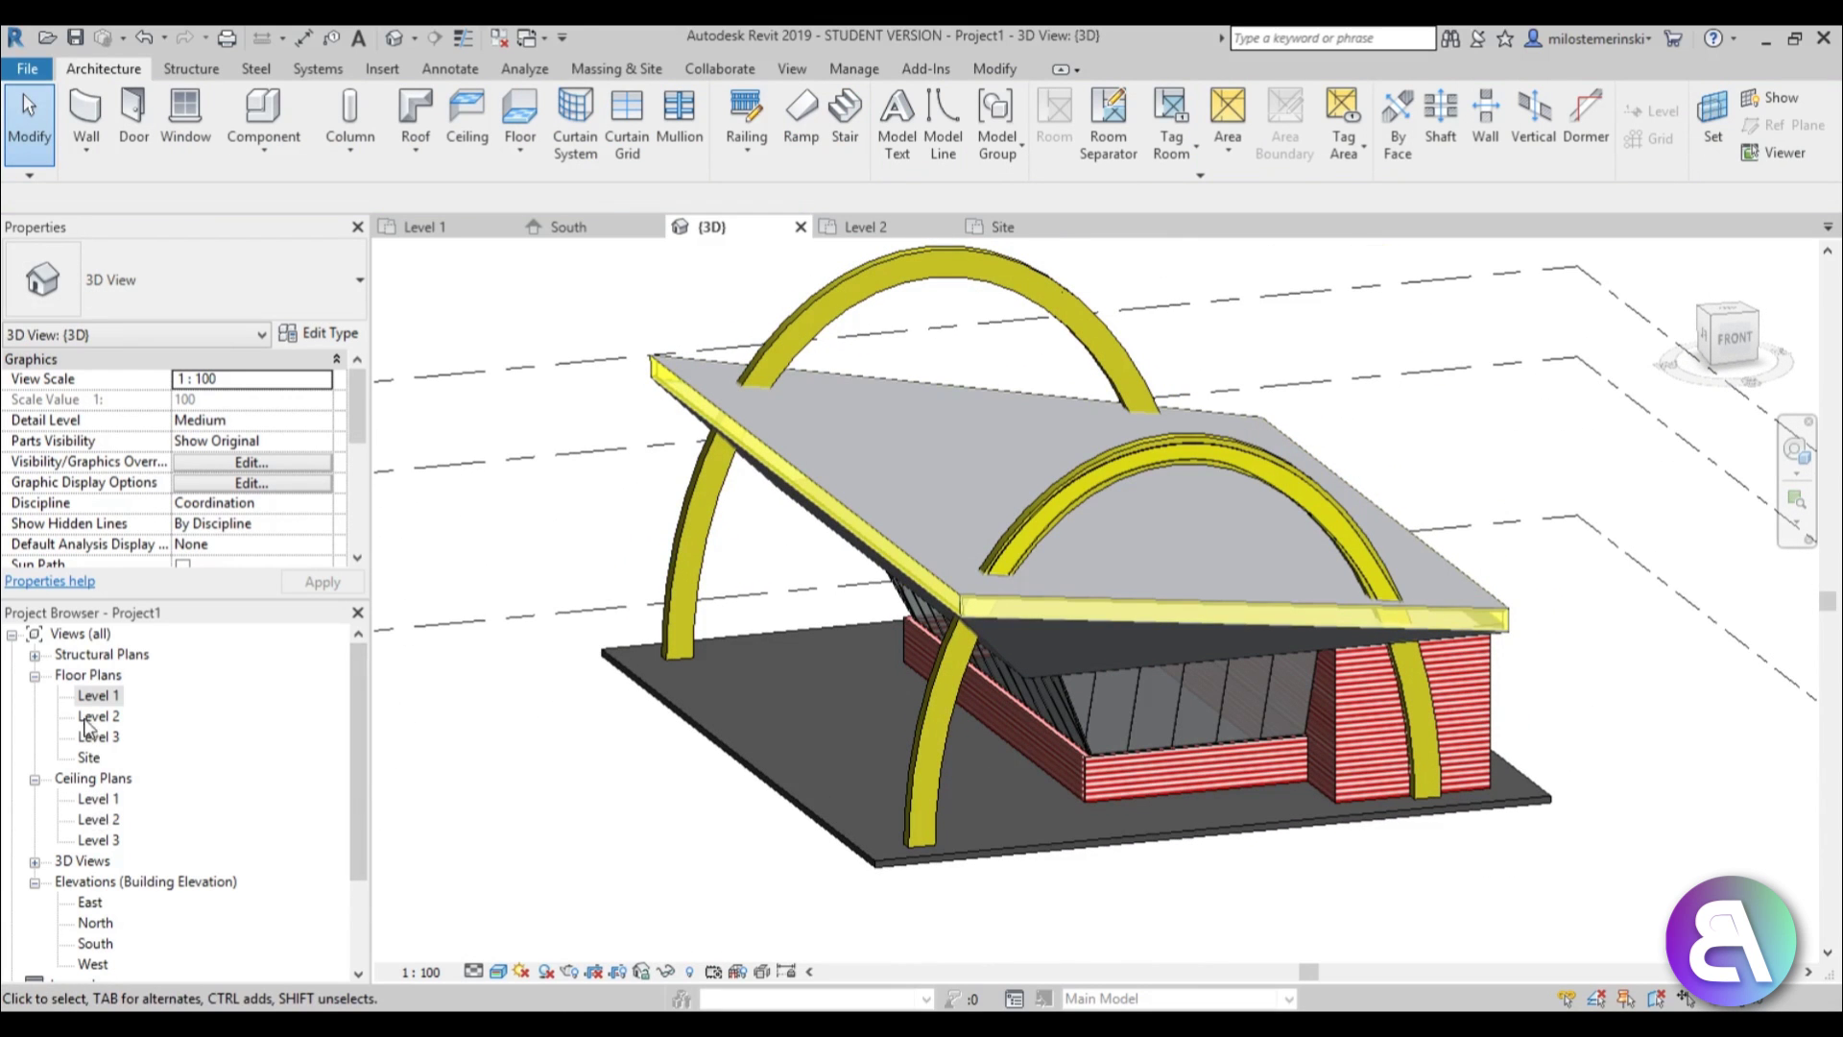
double_click(100, 697)
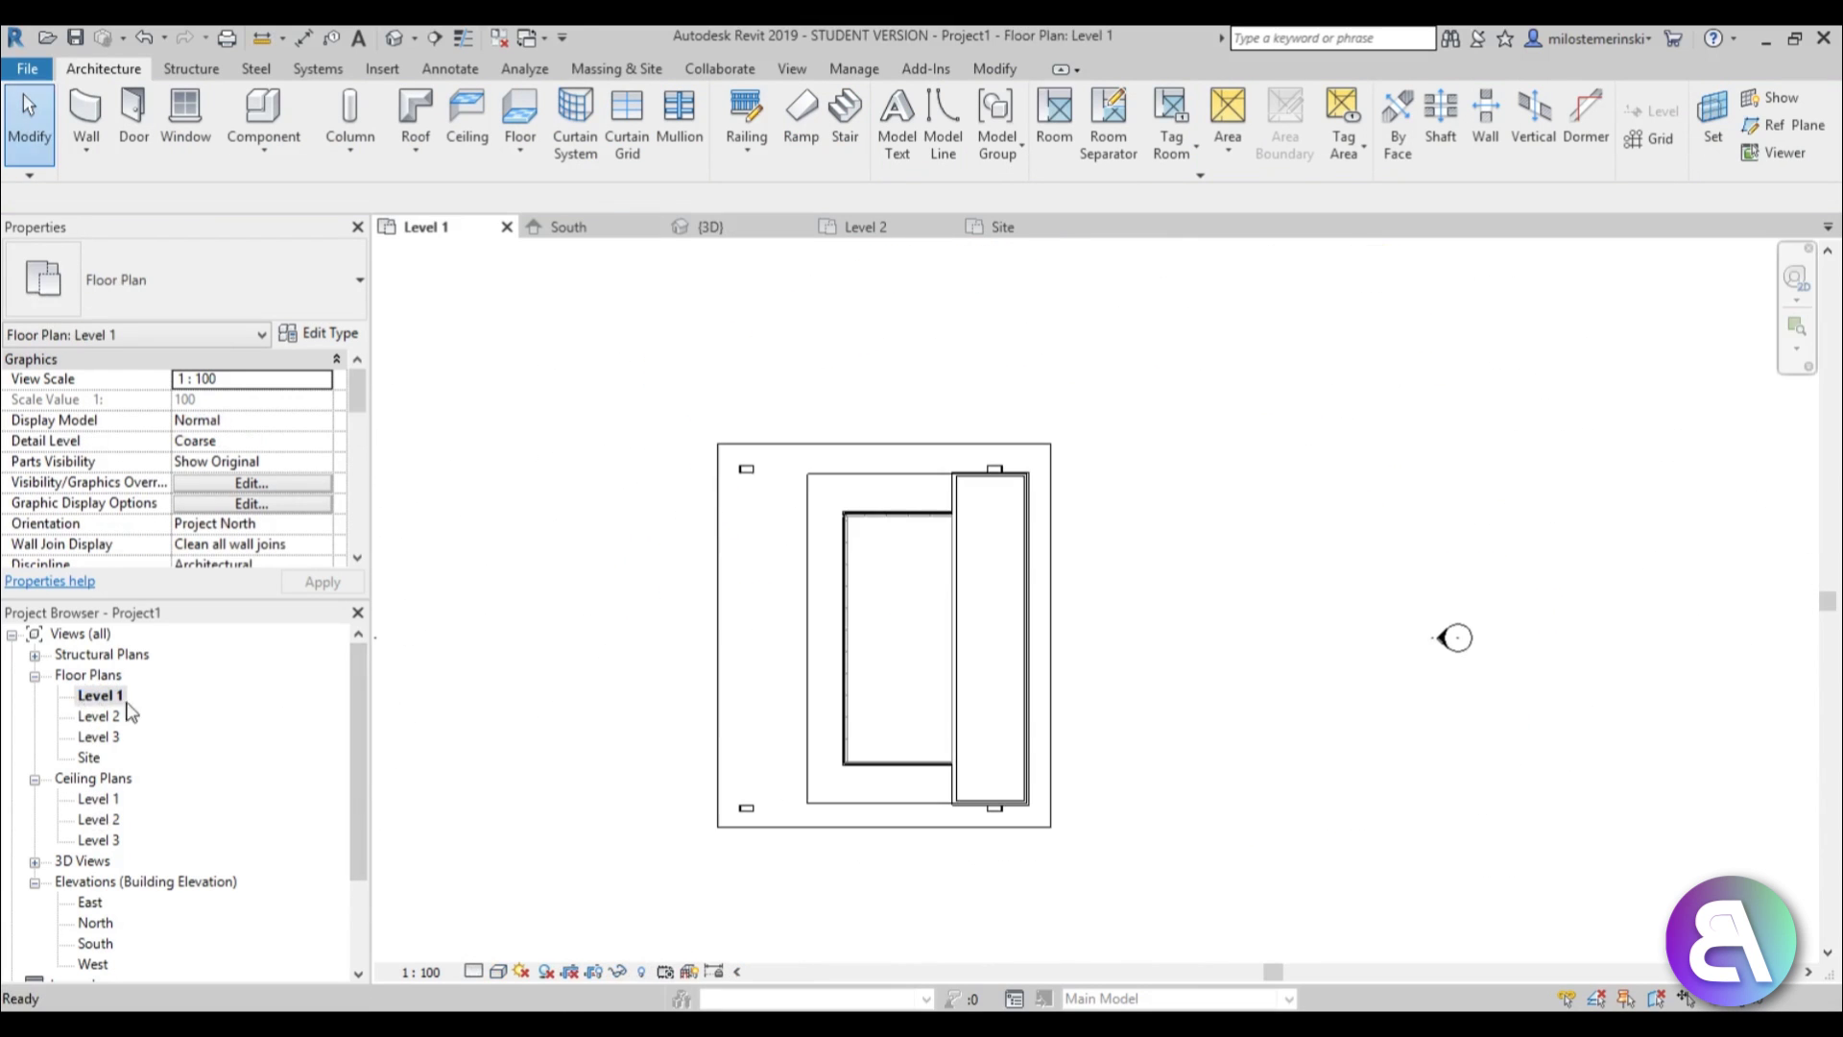
left_click(414, 38)
left_click(422, 90)
scroll(1094, 475, "down", 4)
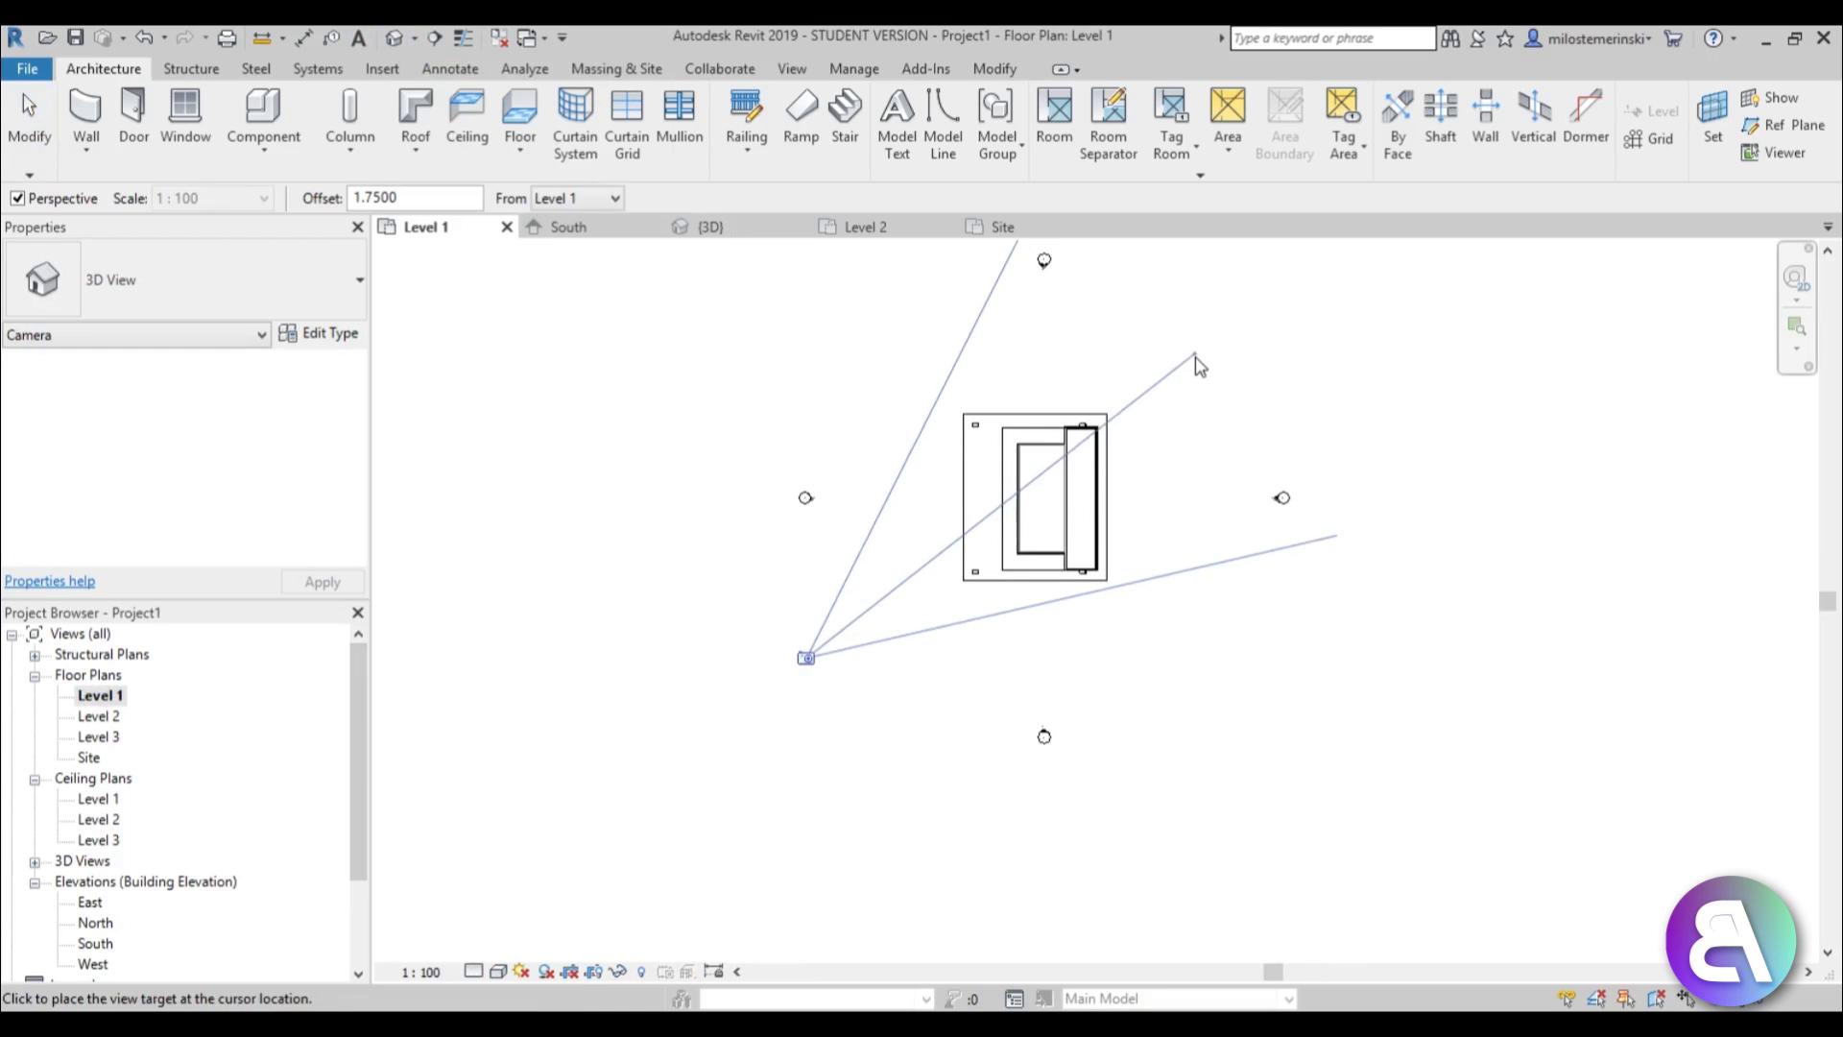
left_click(1211, 382)
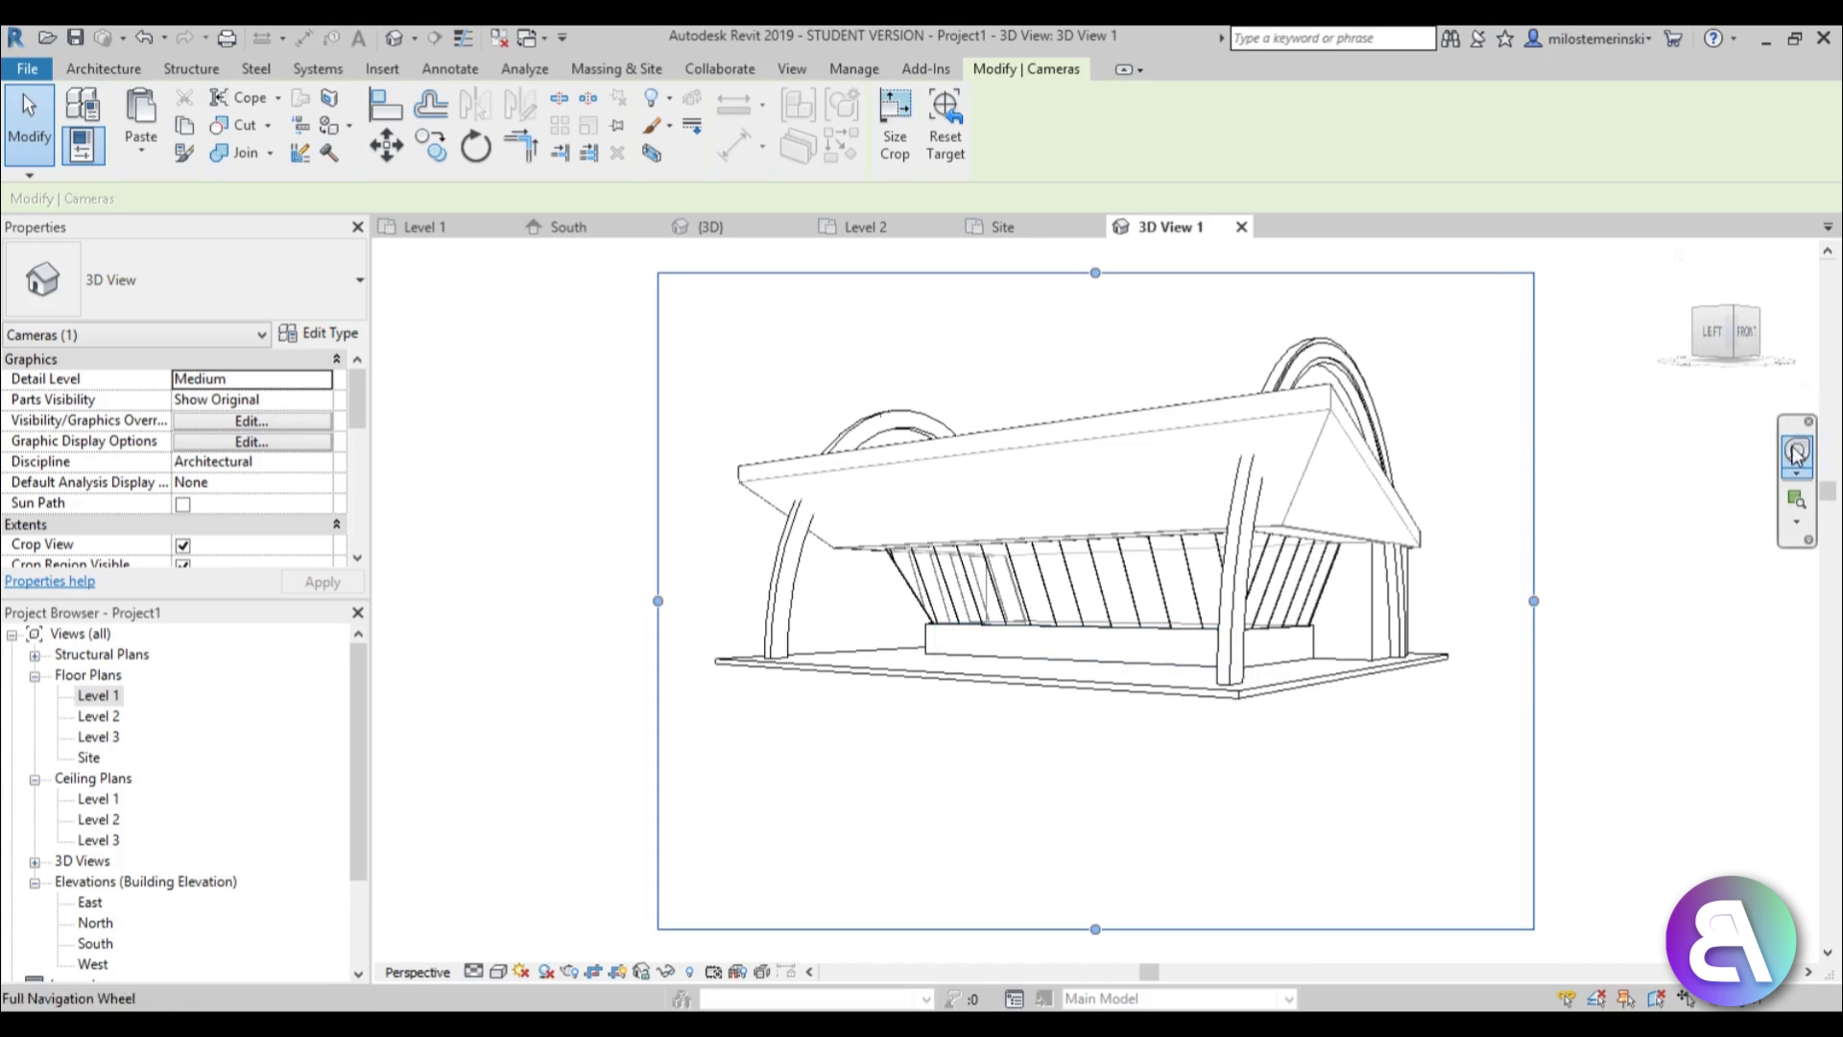
Adjust the camera so the building sits lower in the frame and its front corner turns towards the viewer.
left_click(1795, 450)
left_click_drag(1163, 638, 1162, 578)
left_click(43, 125)
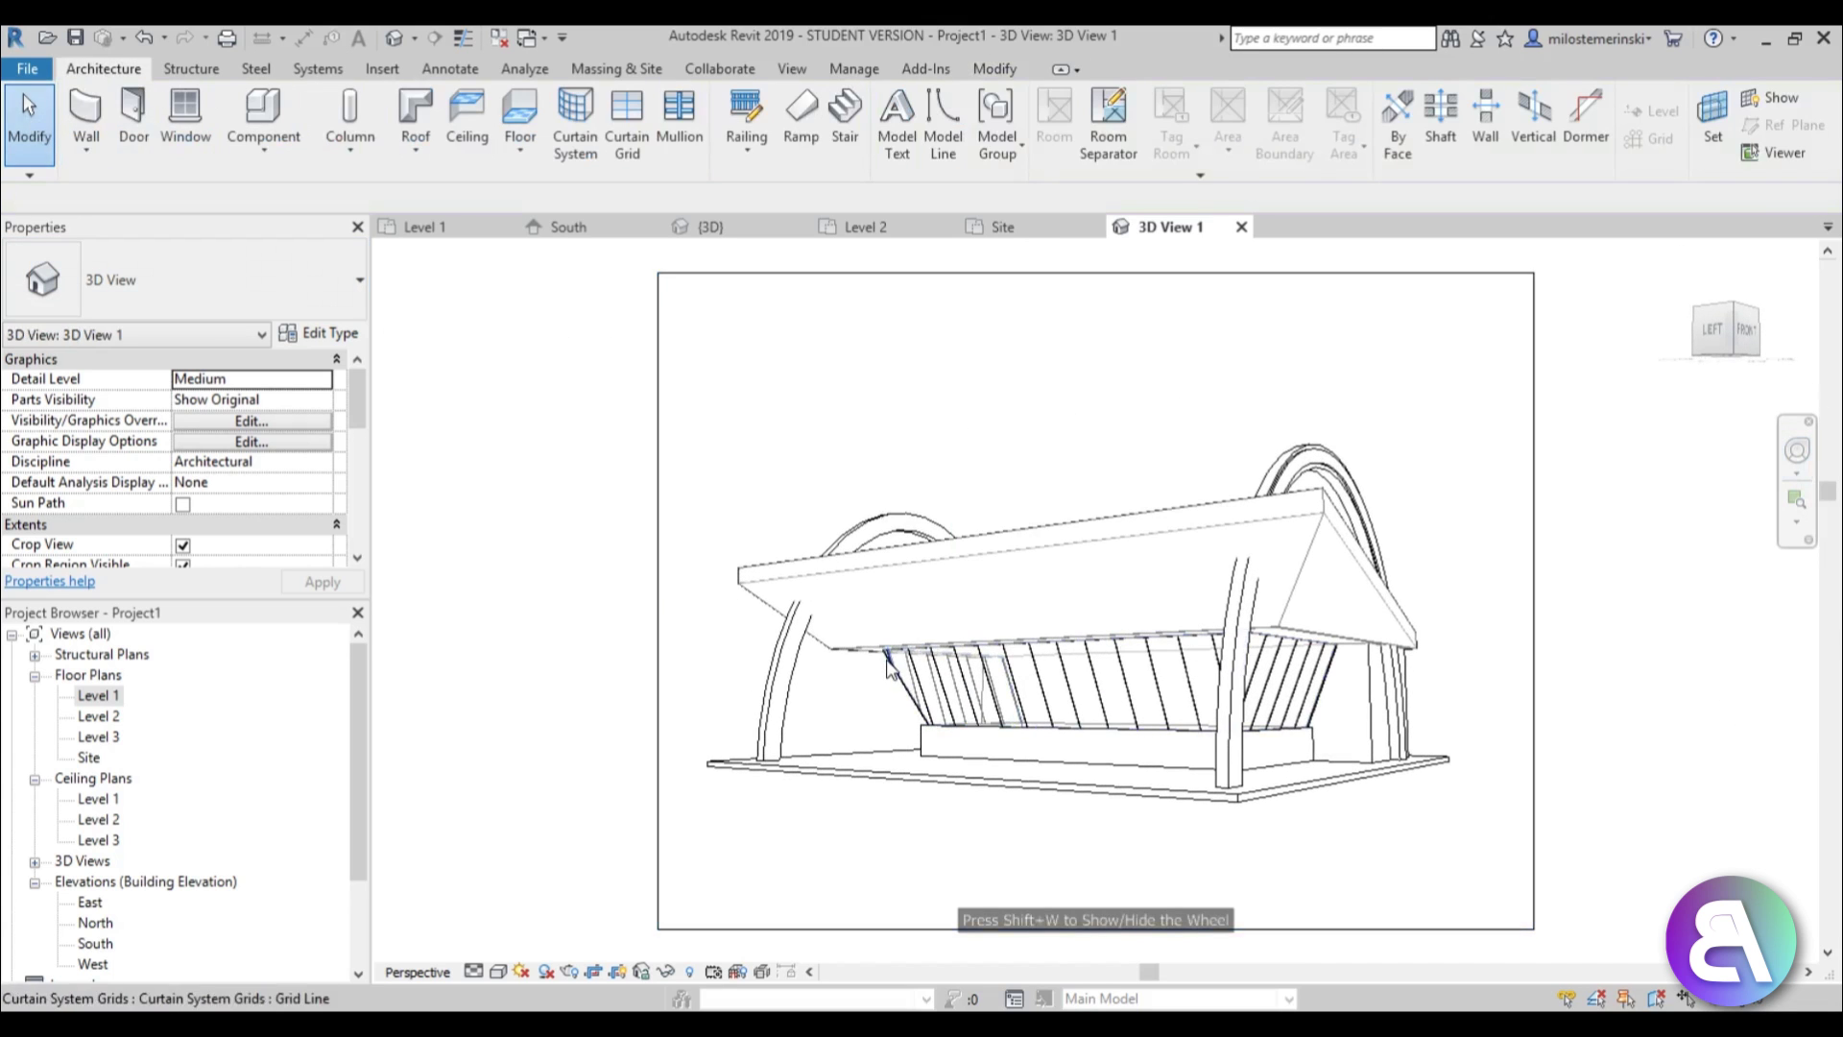
left_click(891, 655)
middle_click_drag(965, 706, 907, 706, "shift")
left_click(868, 423)
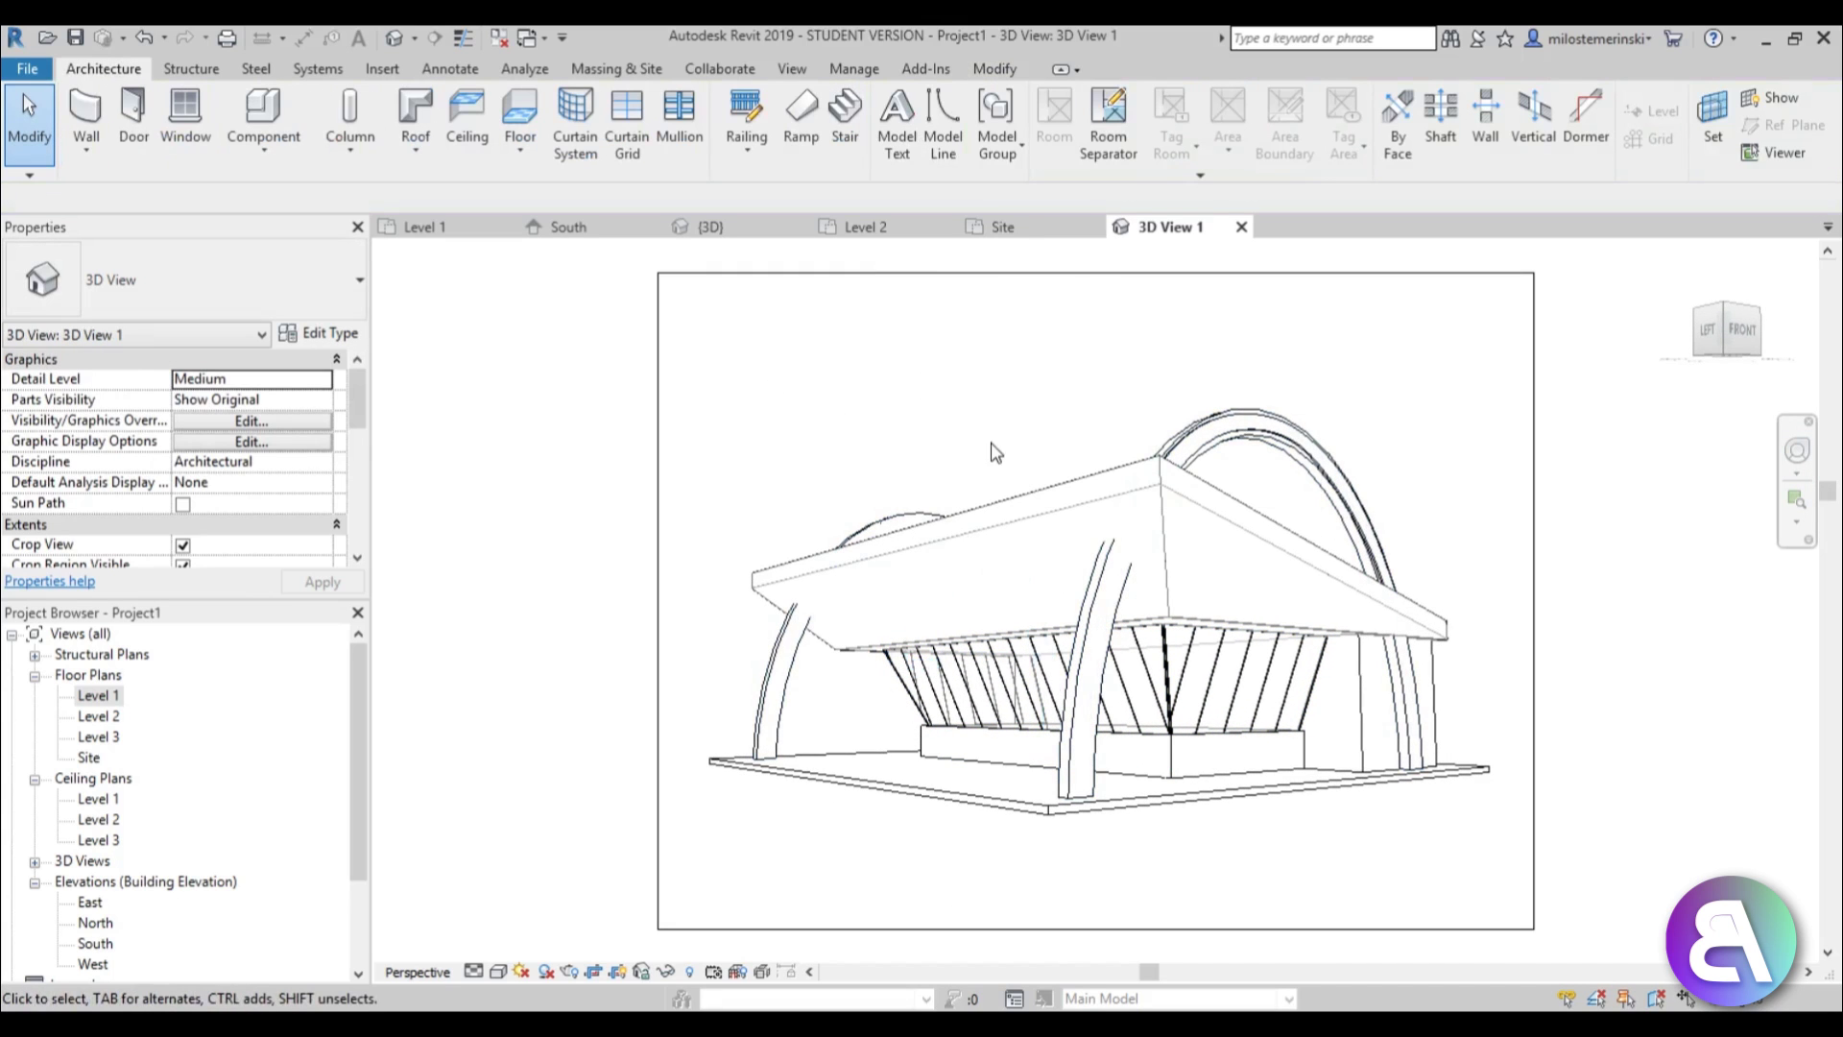
Tighten the camera view's crop region by lowering its upper edge and raising its lower edge around the building.
left_click(600, 69)
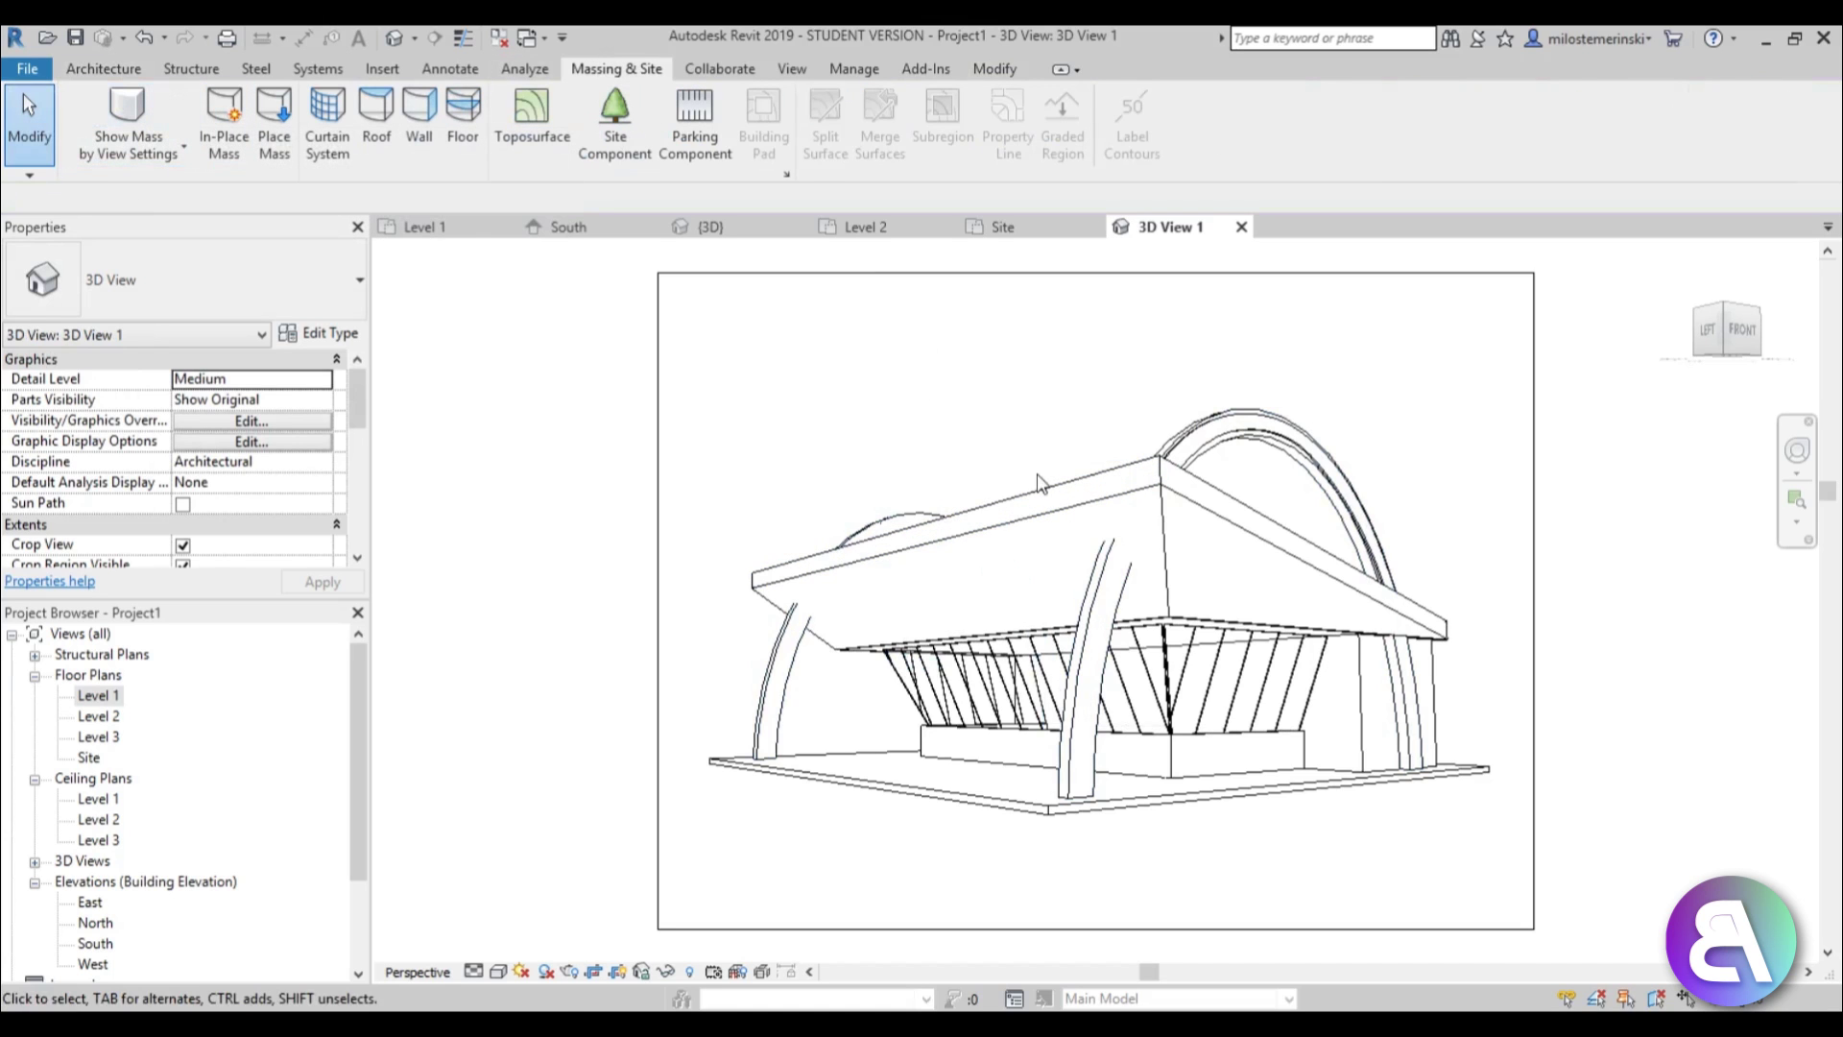
scroll(1040, 483, "down", 2)
left_click(797, 872)
left_click_drag(797, 872, 793, 809)
left_click_drag(794, 376, 804, 438)
scroll(592, 554, "up", 2)
middle_click_drag(605, 567, 700, 547)
Open the rendering settings and choose Medium quality with printer resolution at 300 DPI.
key("r")
key("r")
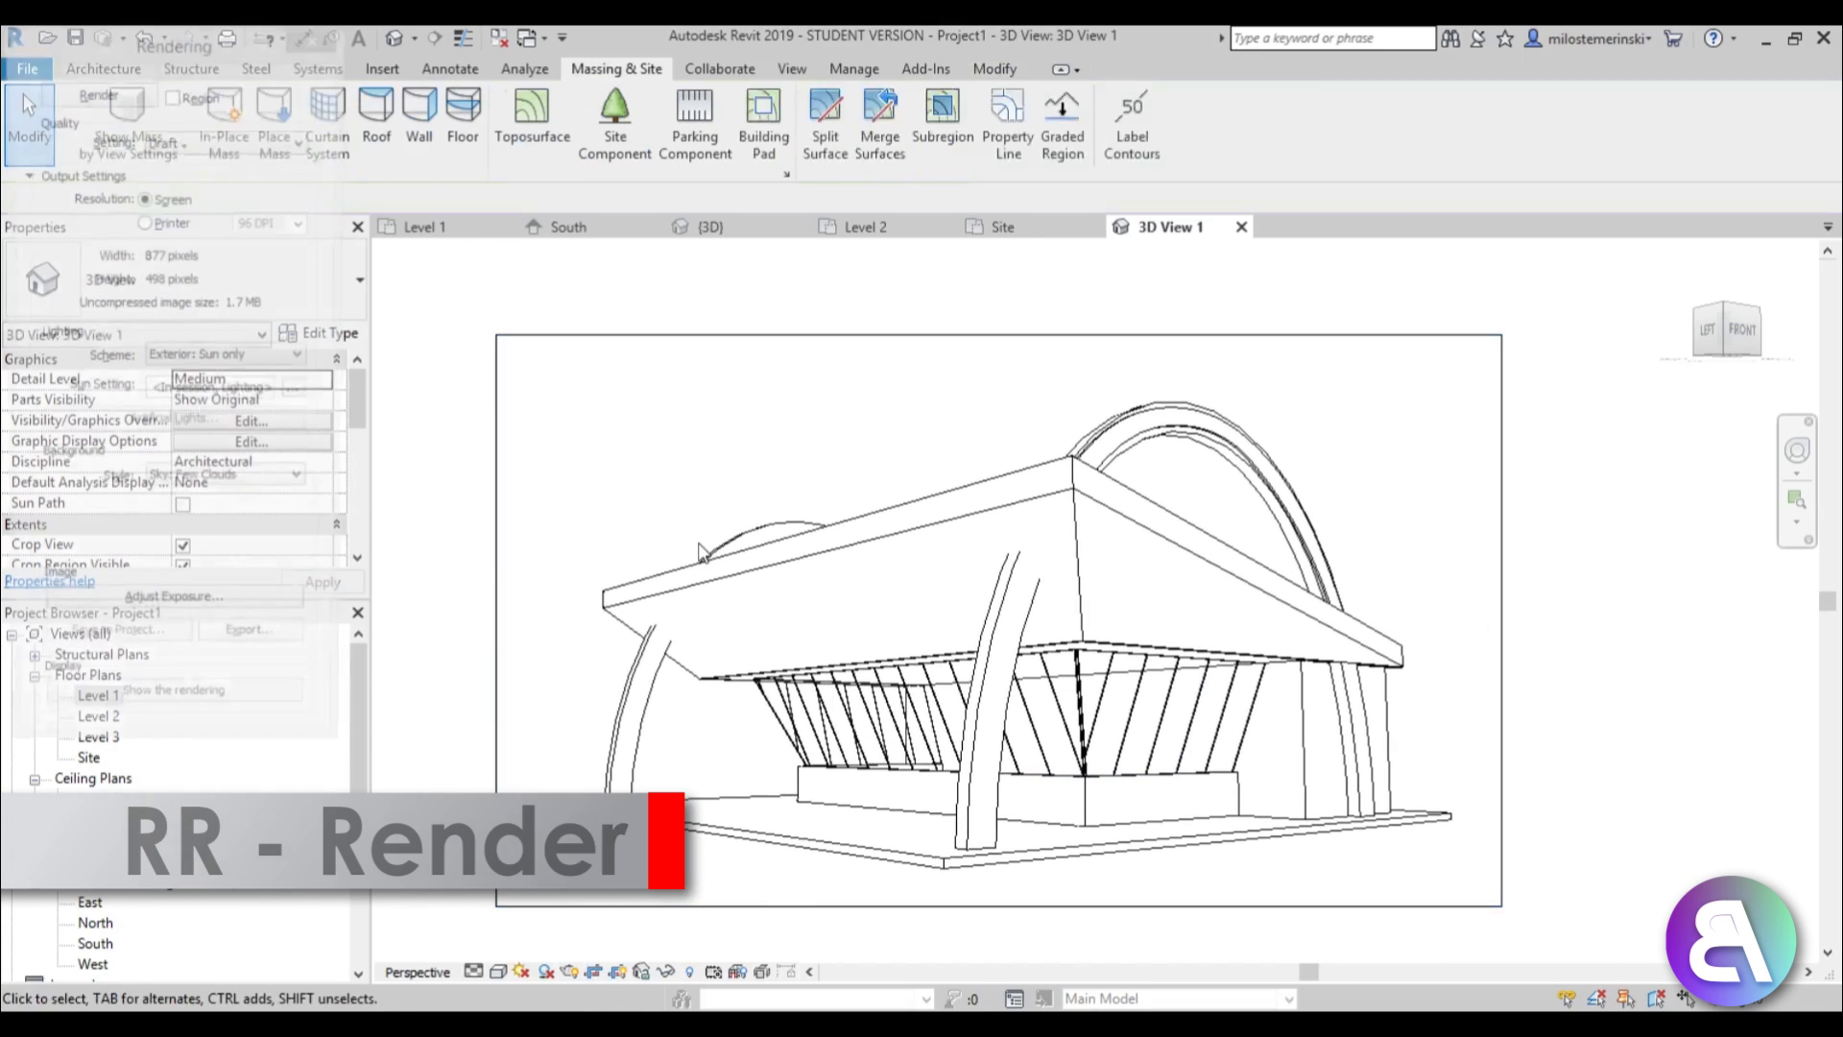
left_click(192, 141)
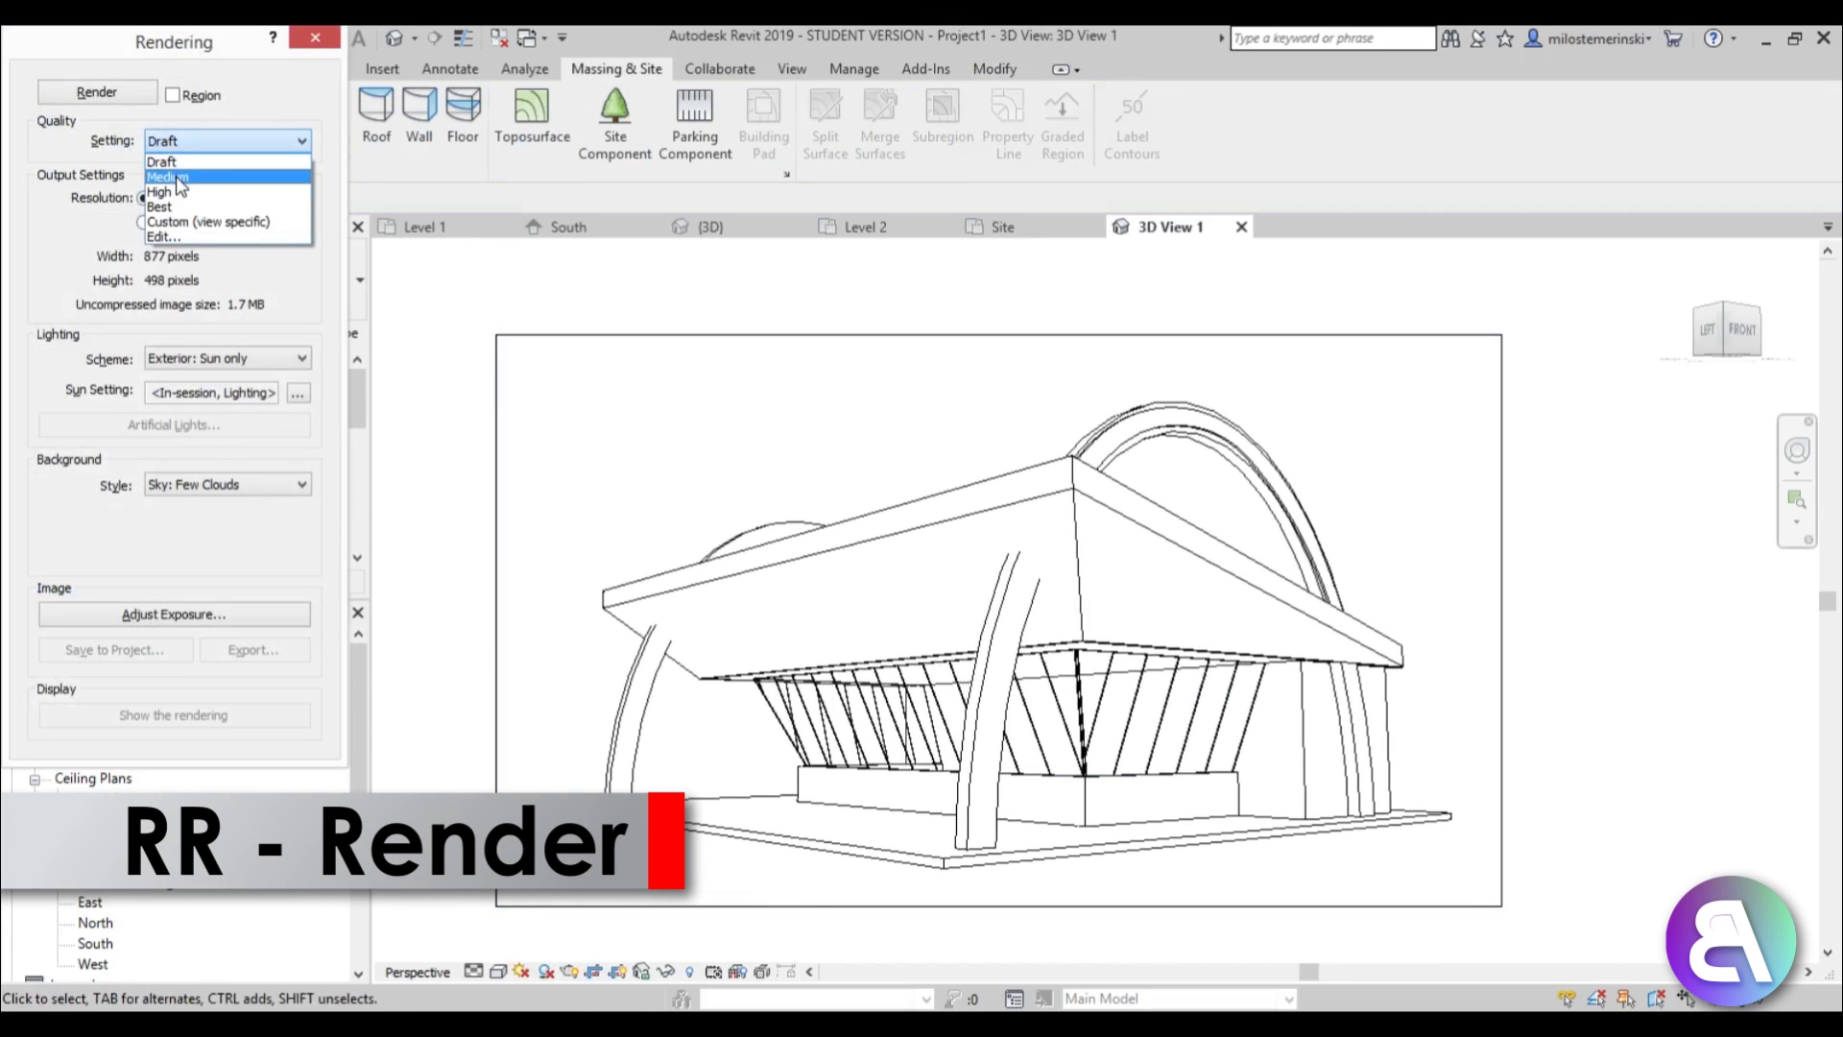
left_click(176, 176)
left_click(172, 224)
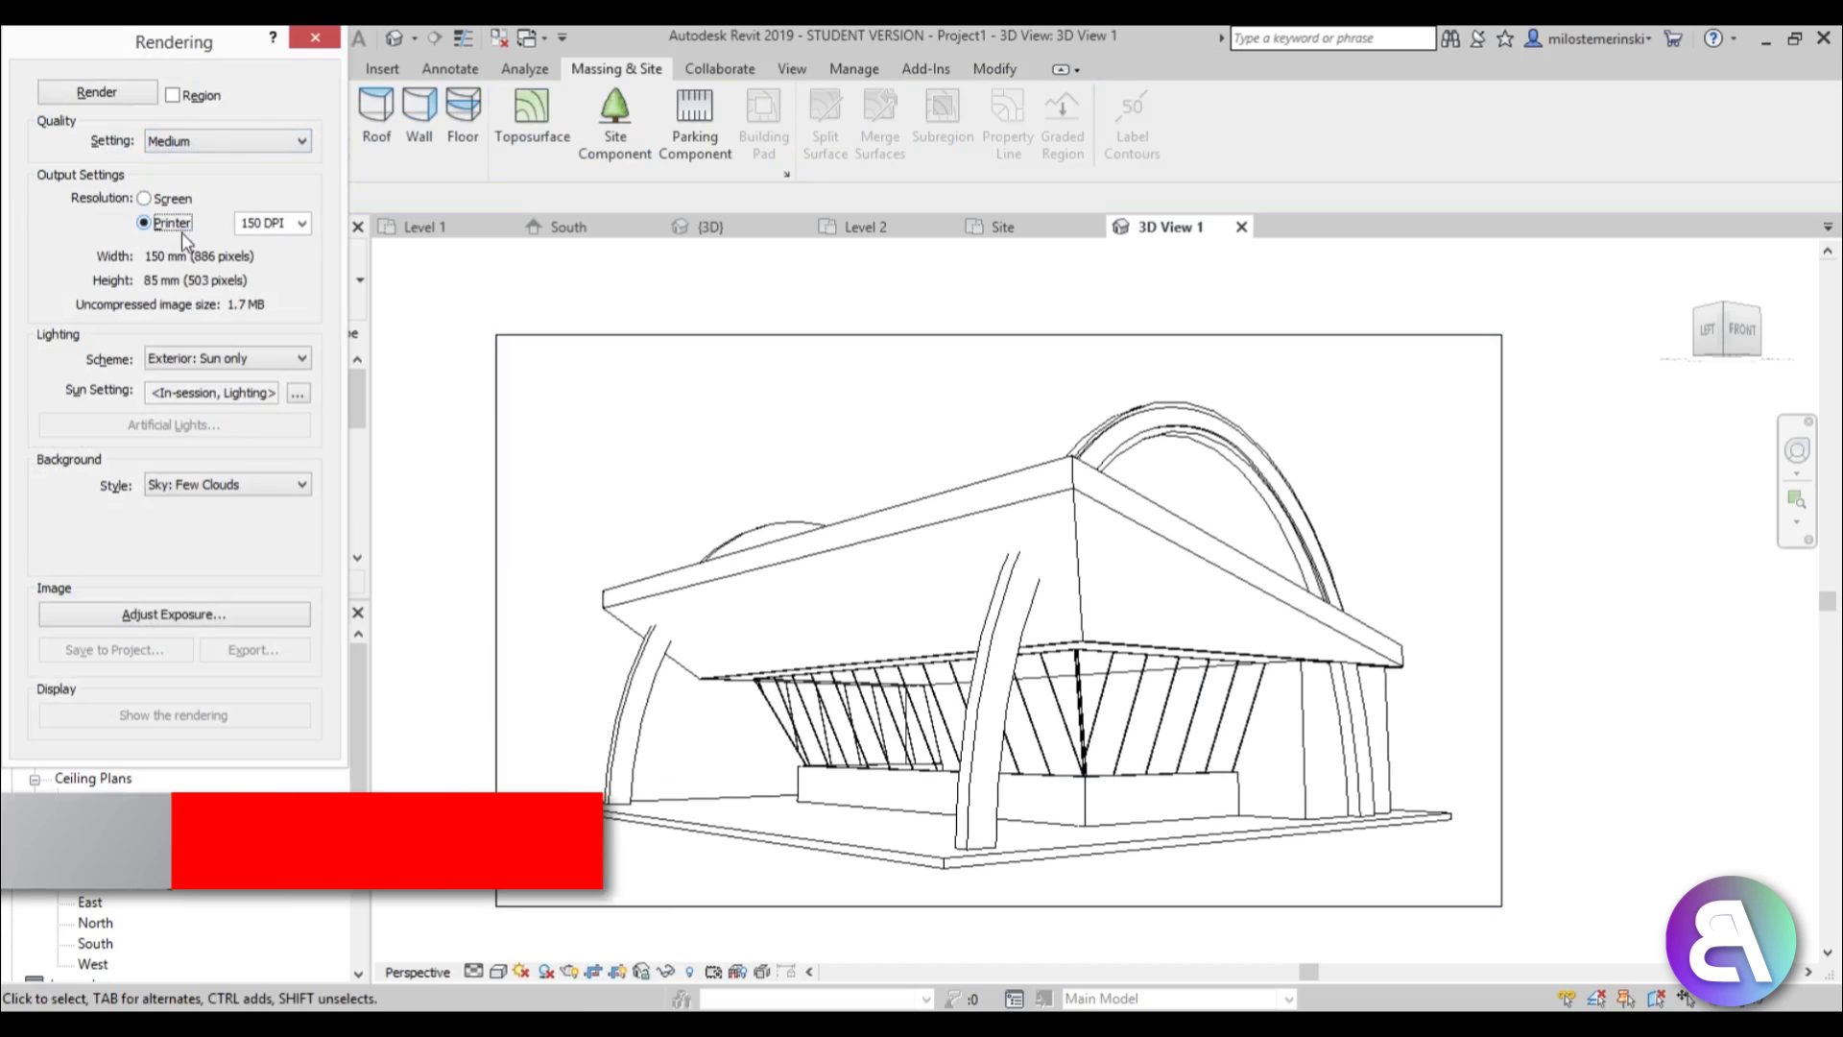
left_click(286, 230)
left_click(264, 275)
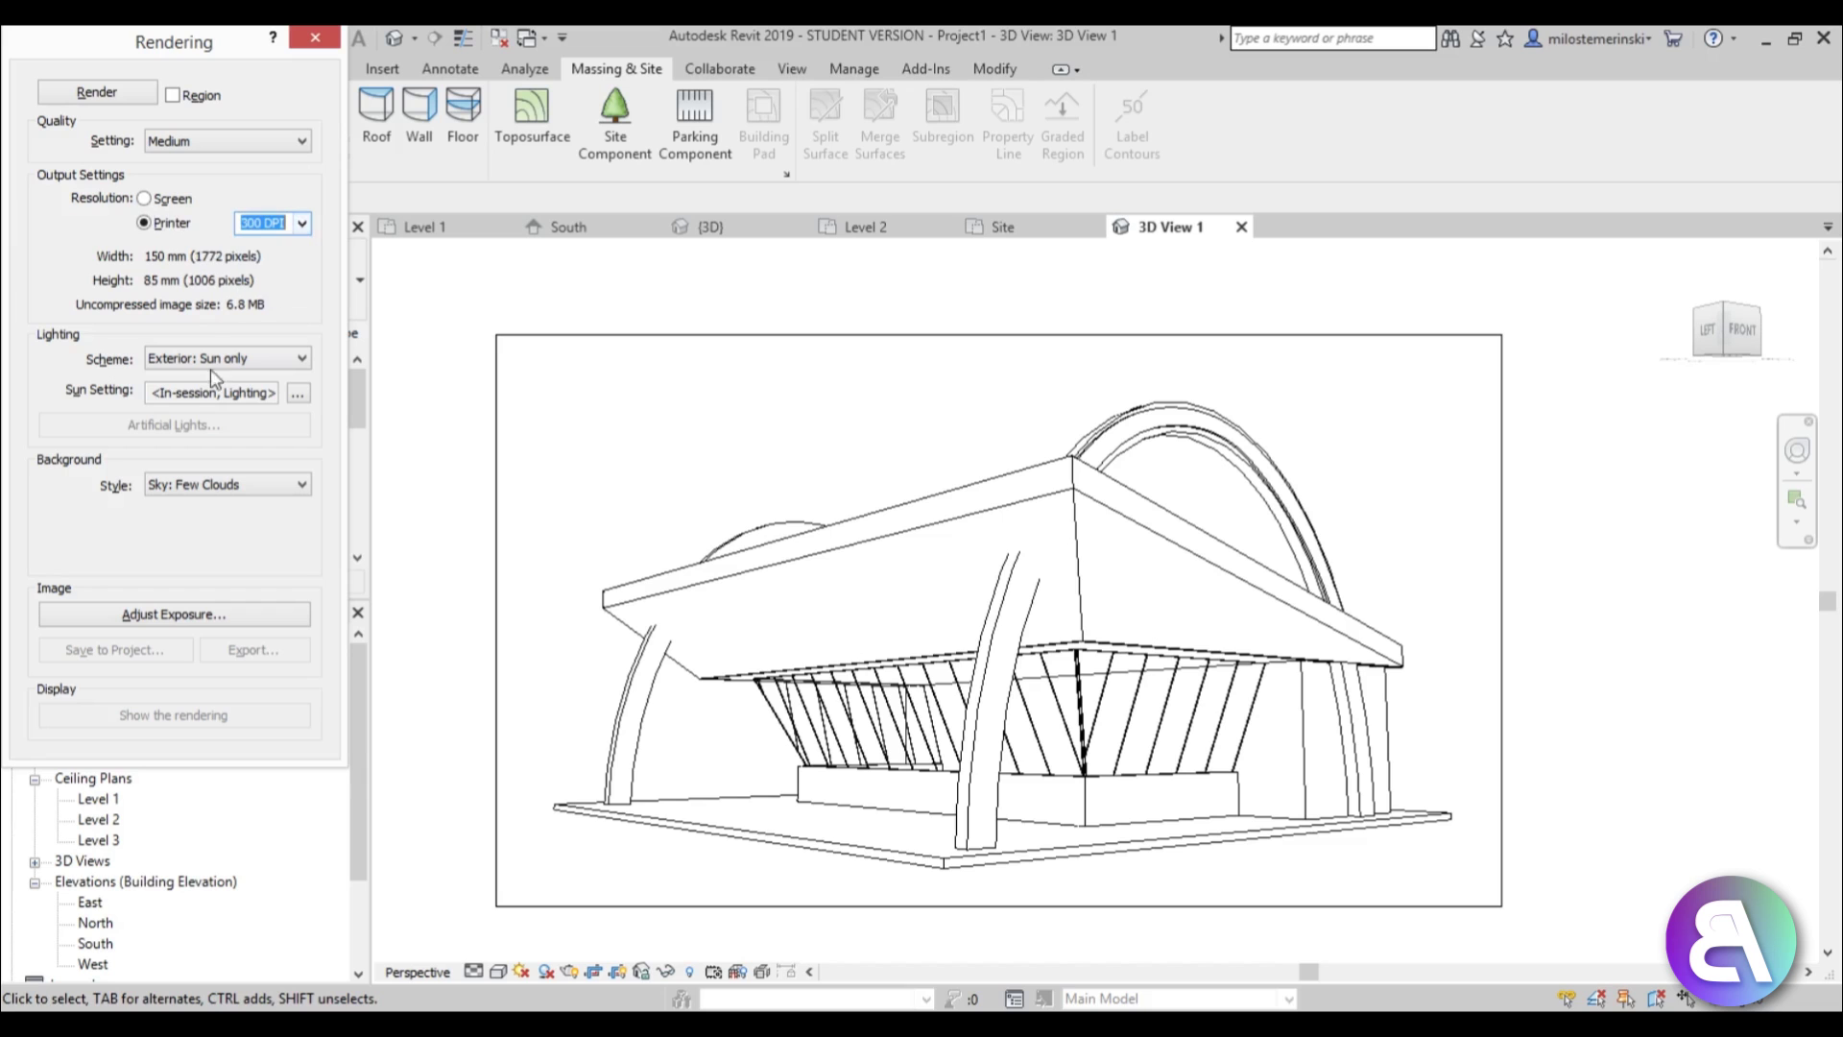
Render the perspective view with the sun-only exterior lighting and look closely at the resulting image.
scroll(938, 543, "up", 4)
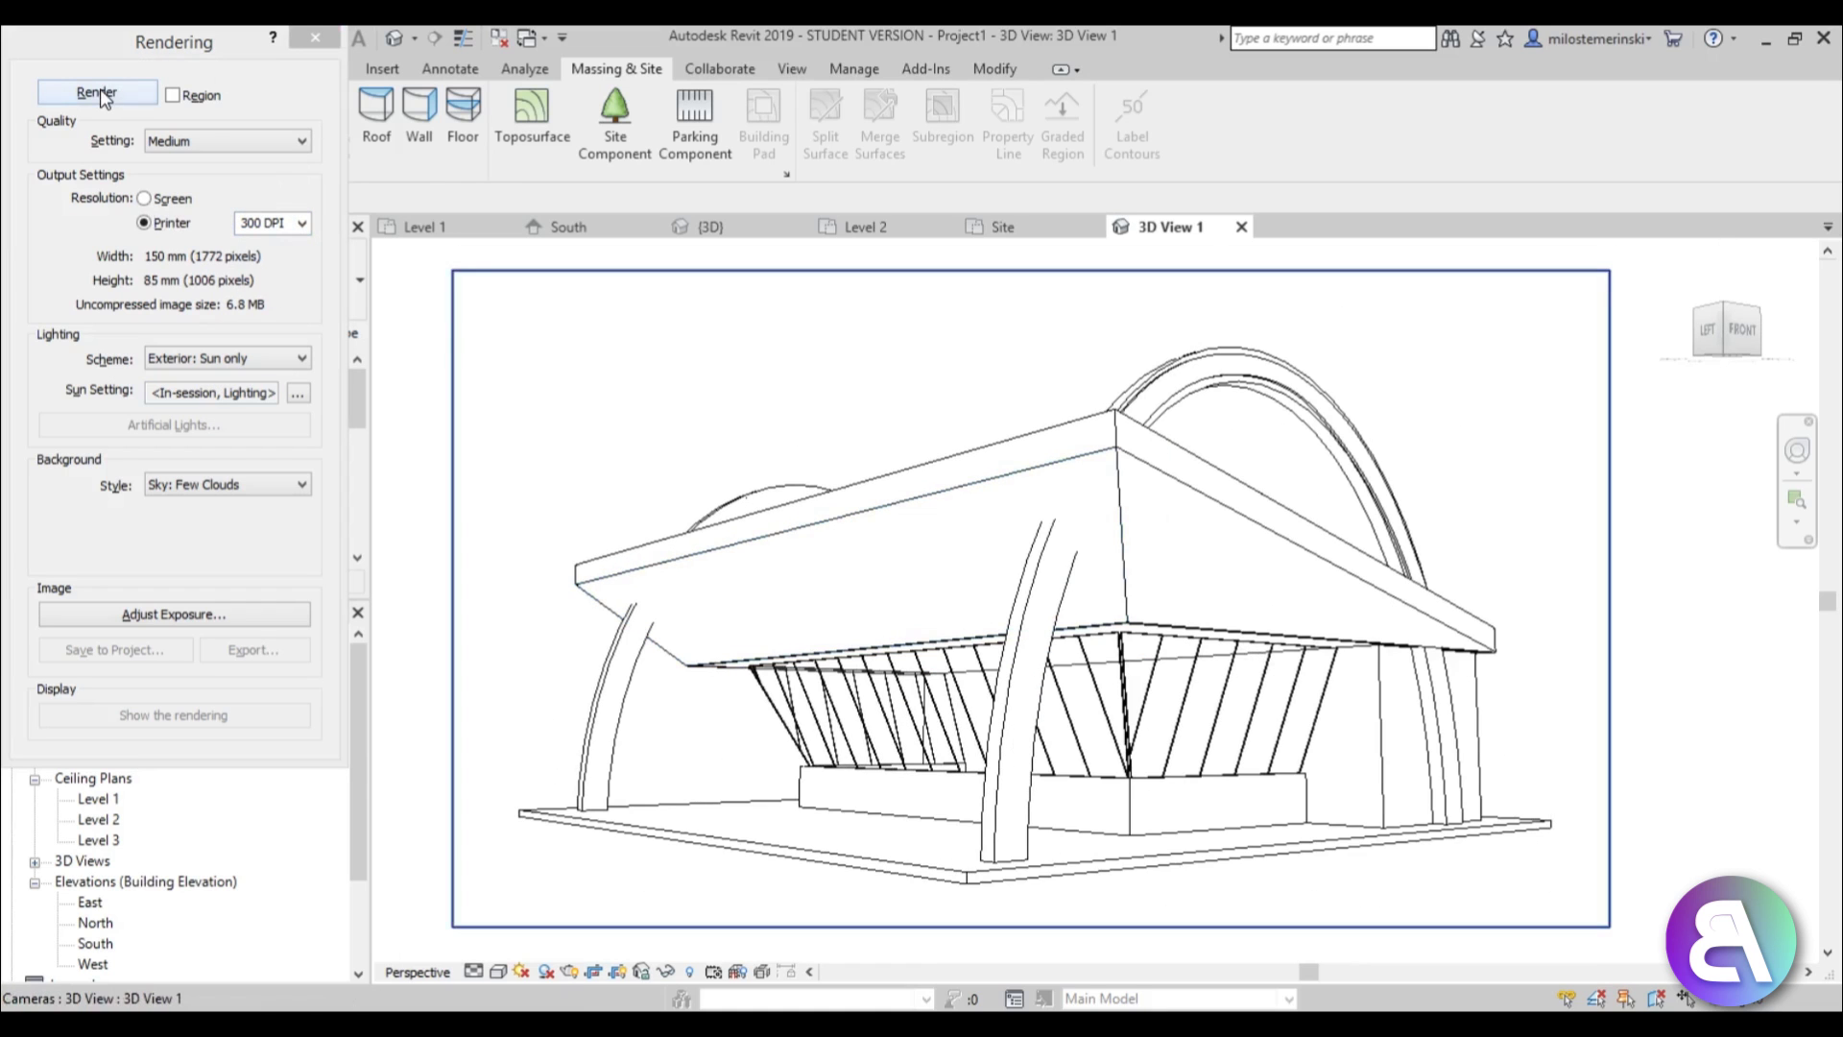
left_click(100, 92)
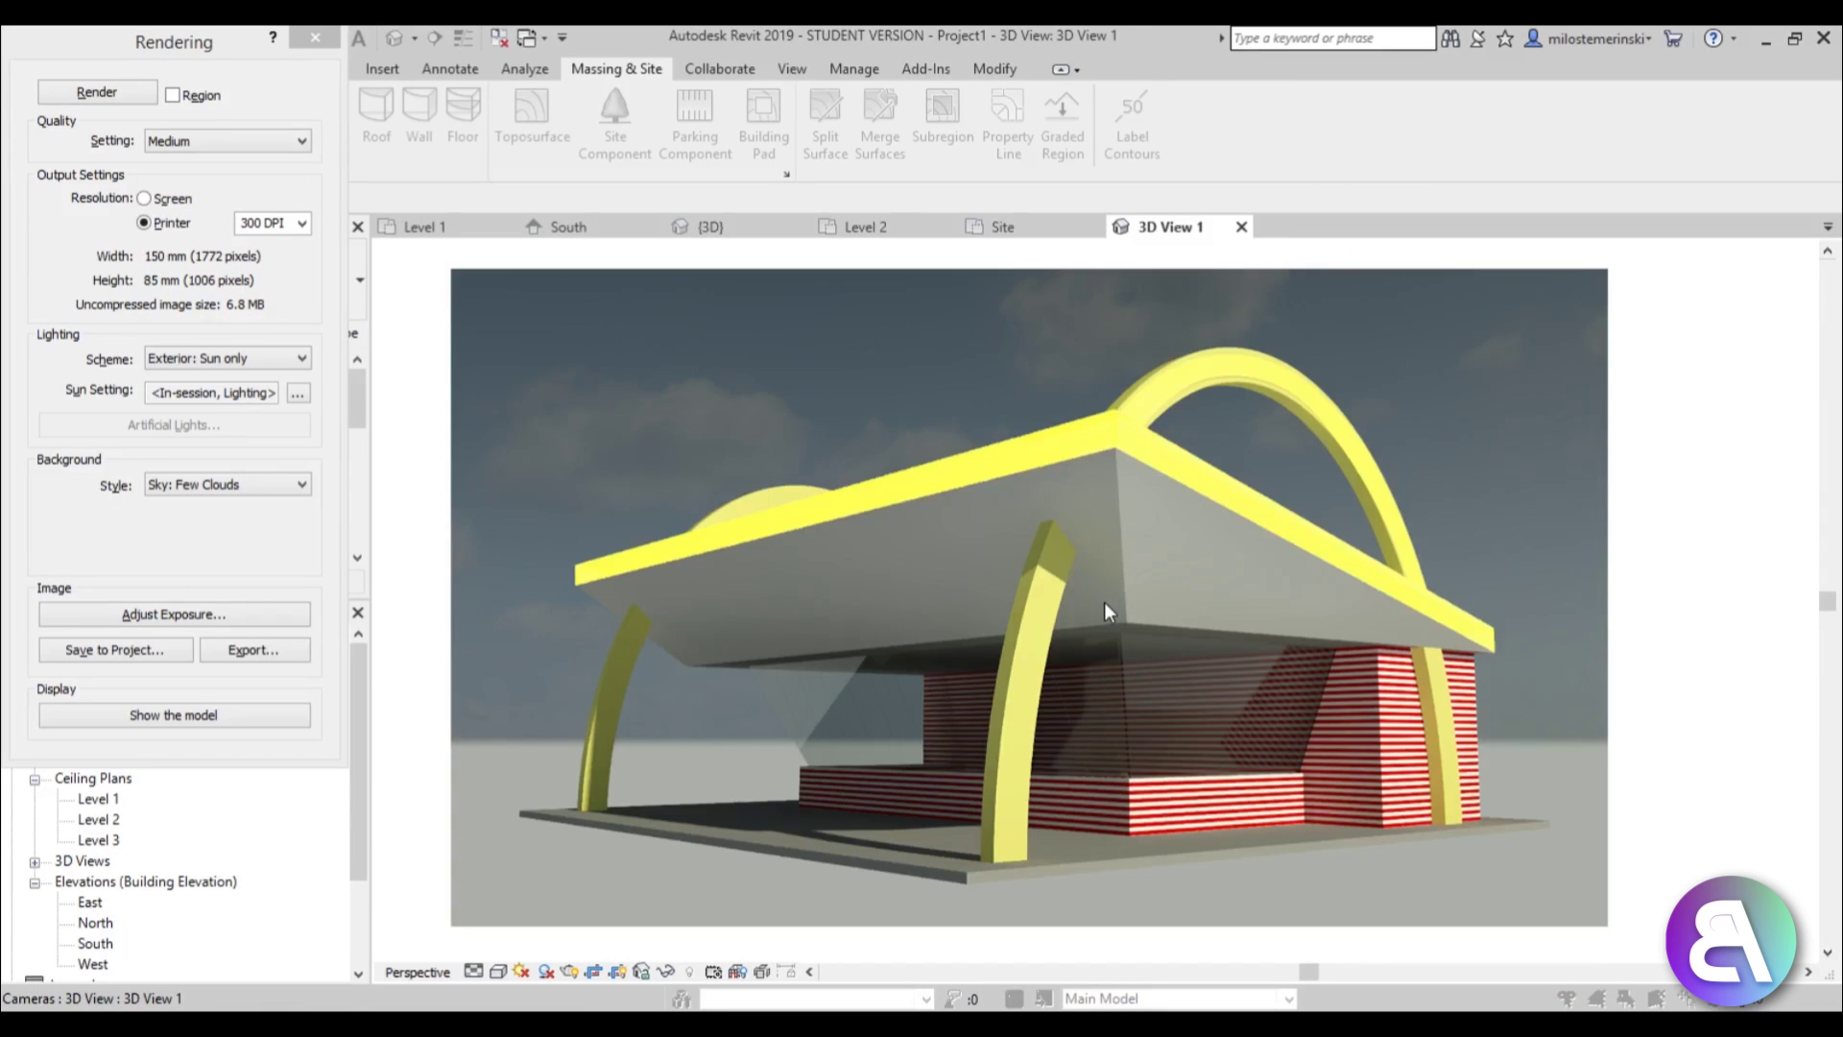
scroll(1050, 649, "up", 1)
middle_click_drag(1062, 665, 1057, 648)
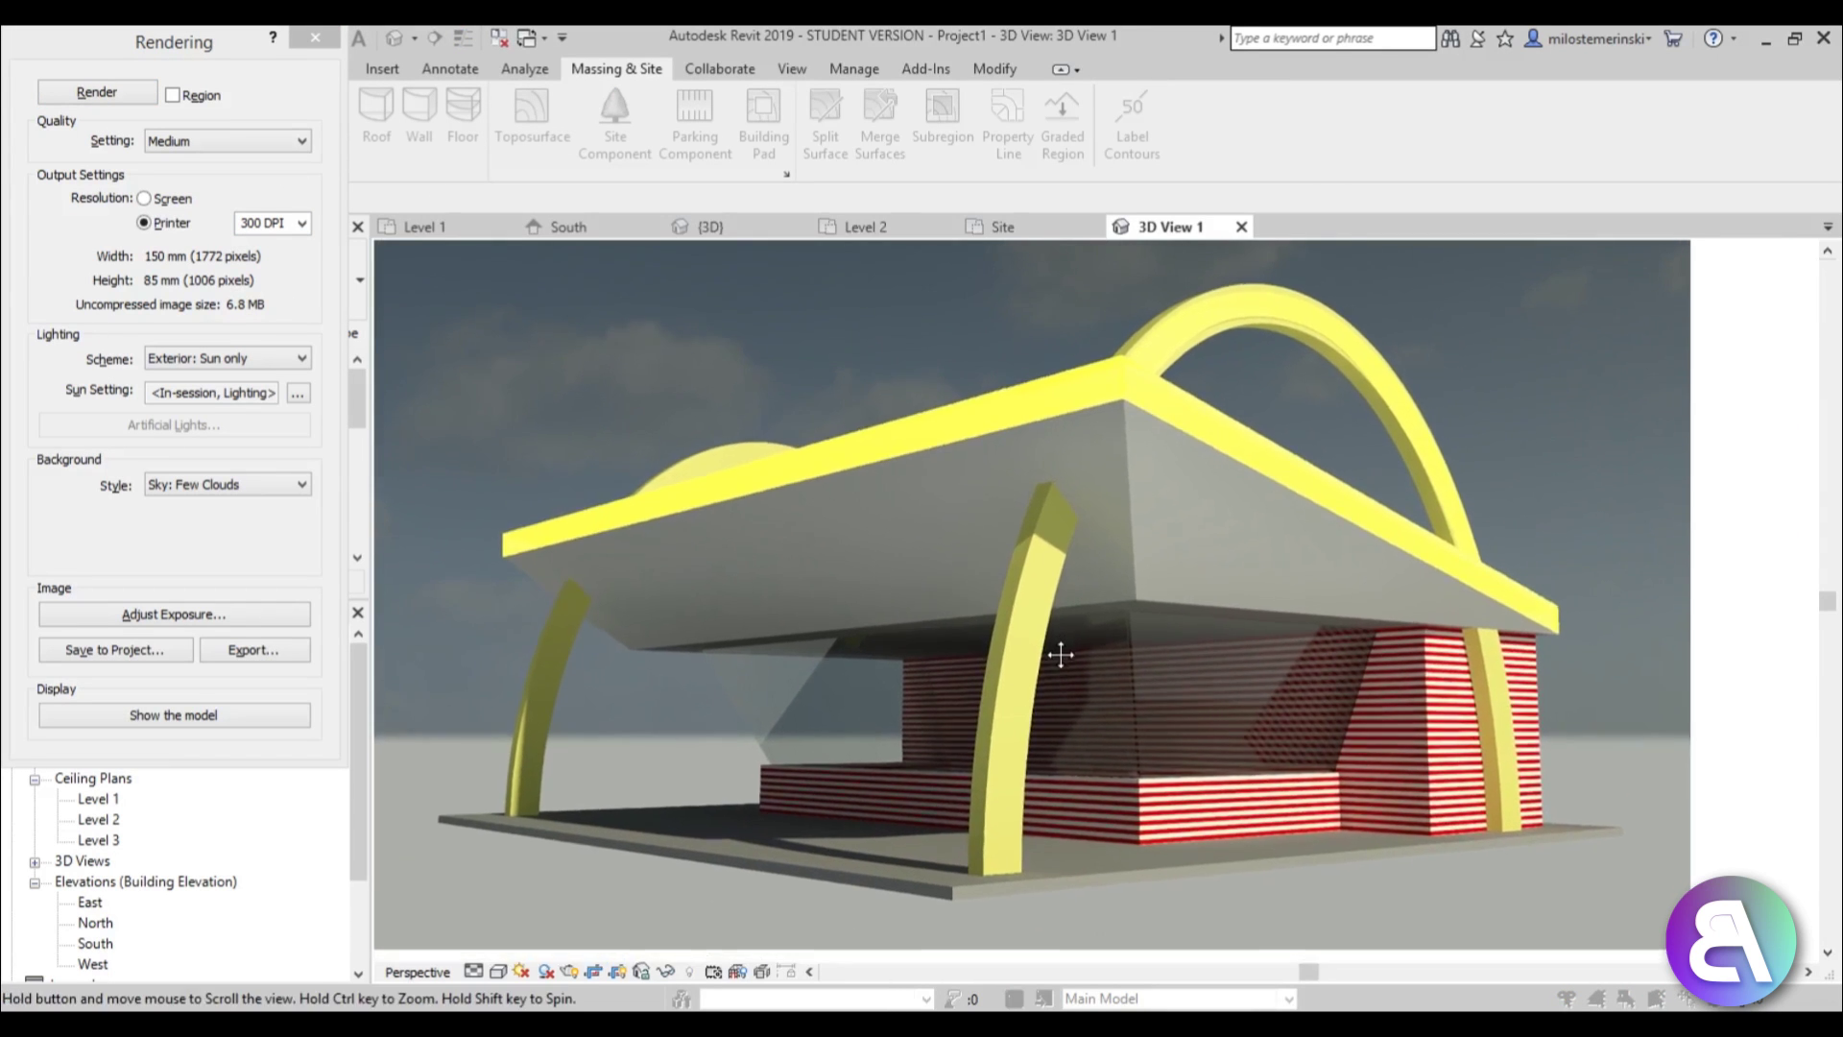